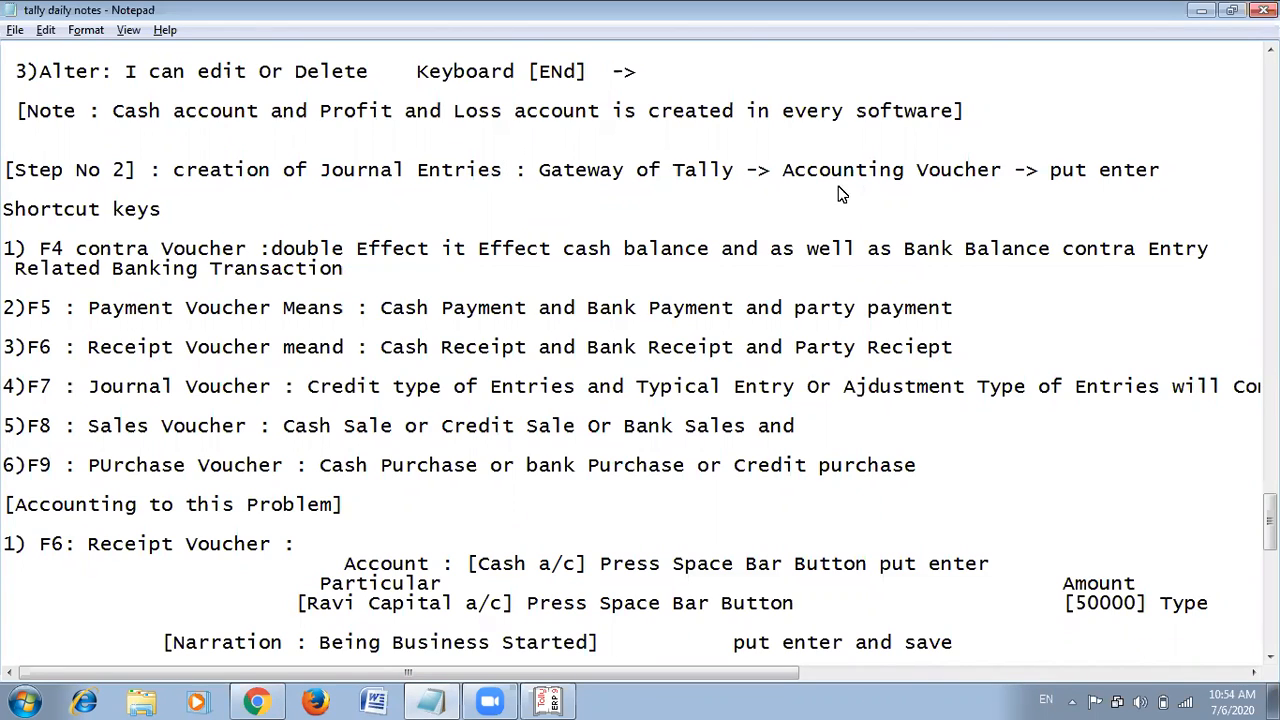
Switch to Tally.ERP 9, leave the ledger list for the Gateway of Tally and highlight Accounting Vouchers.
key("alt+Tab")
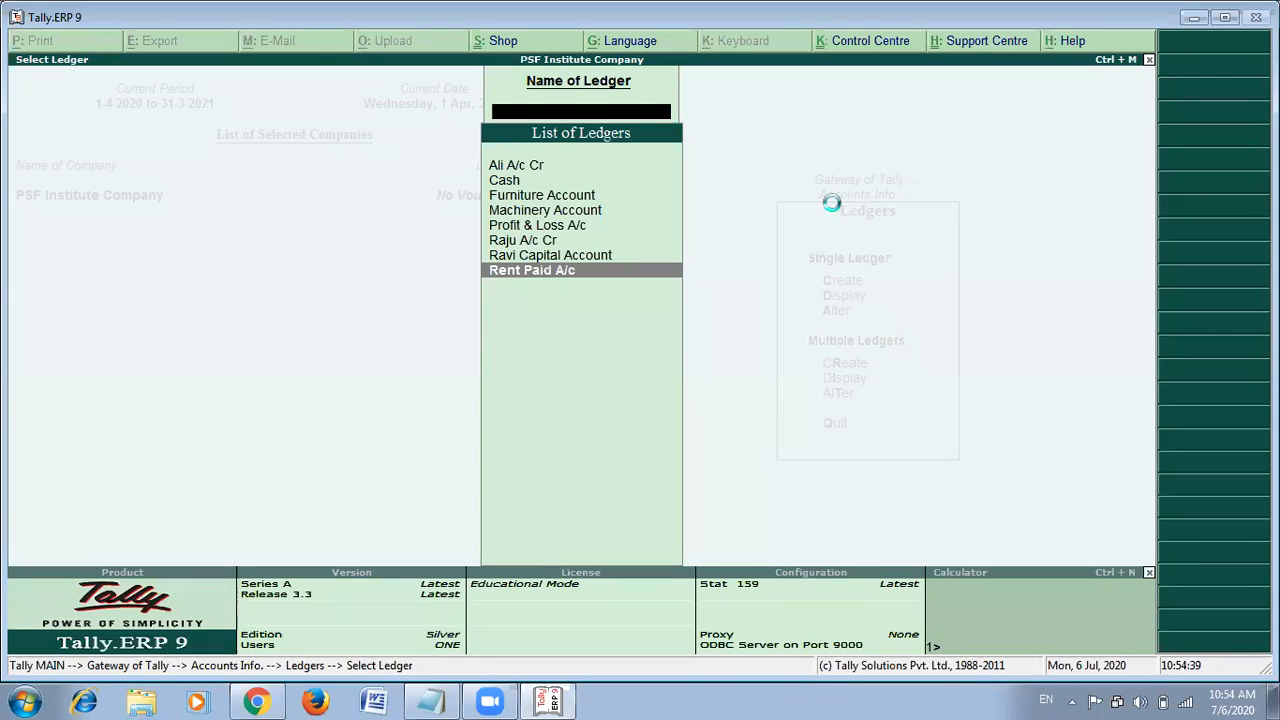
key("Escape")
key("Escape")
key("Escape")
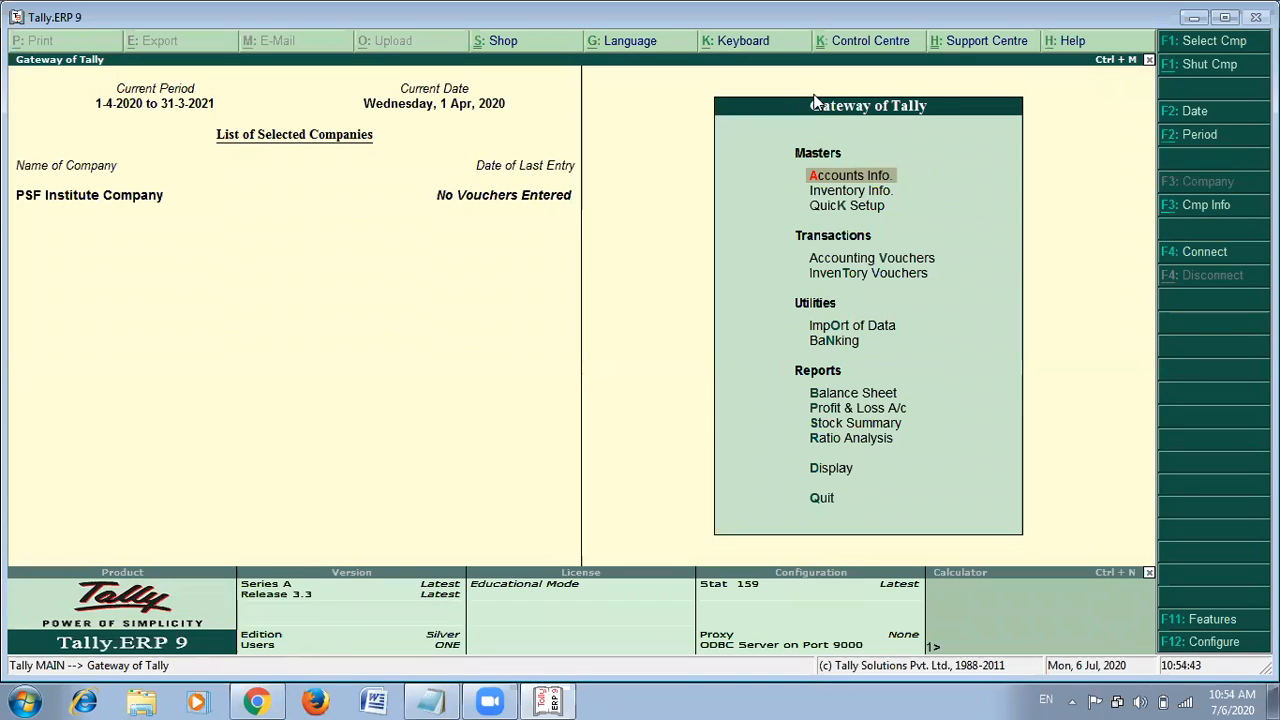
key("Down")
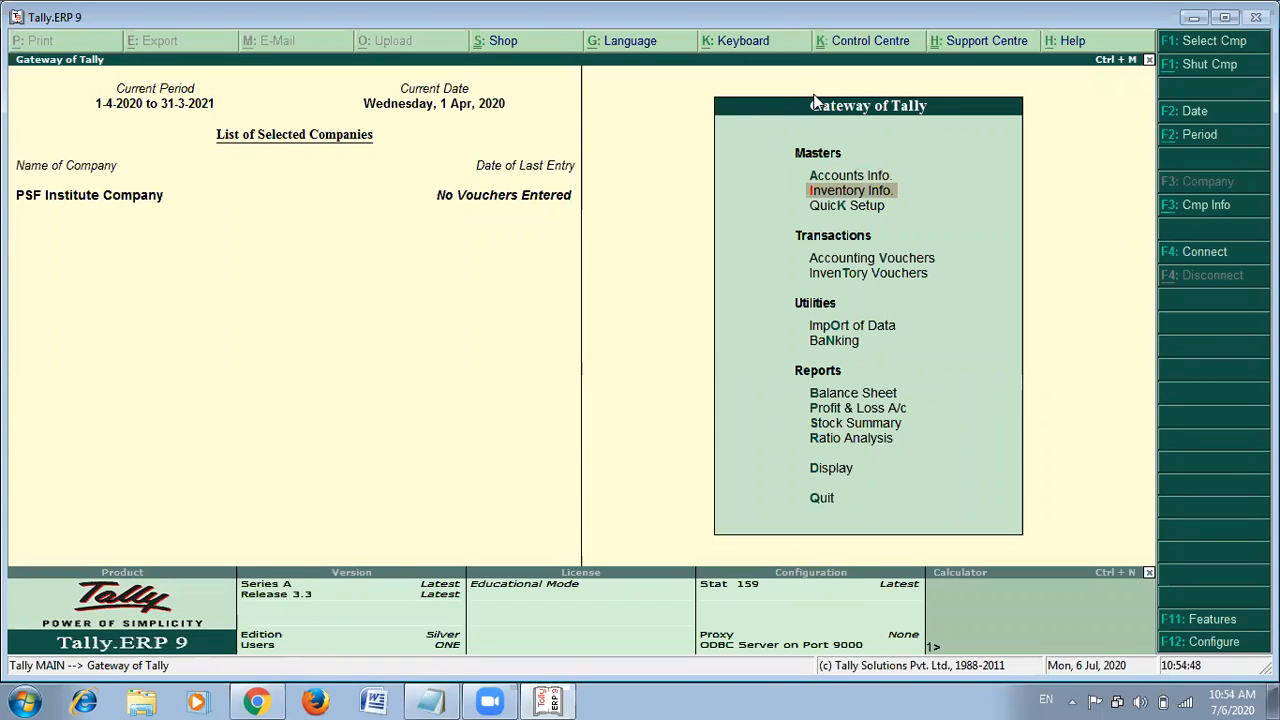
key("Down")
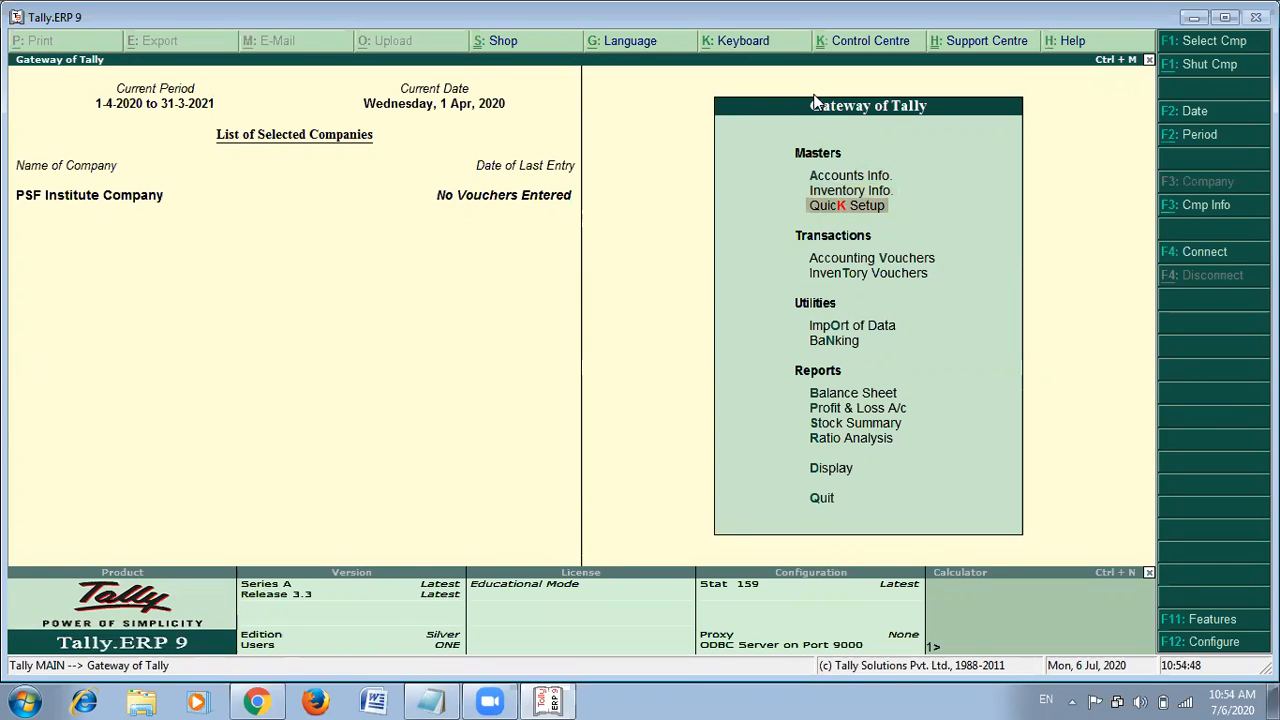
key("Down")
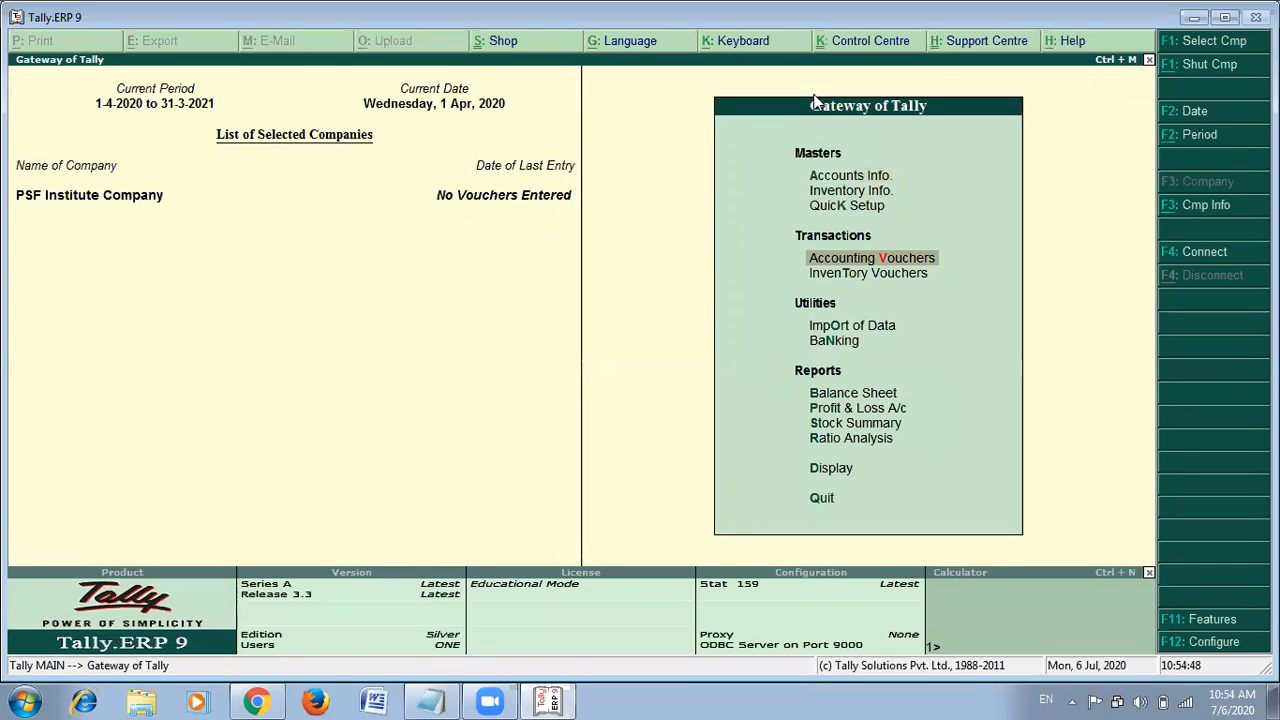
Check the Step No 2 navigation path in the Notepad notes and open Accounting Vouchers in Tally.ERP 9.
key("alt+Tab")
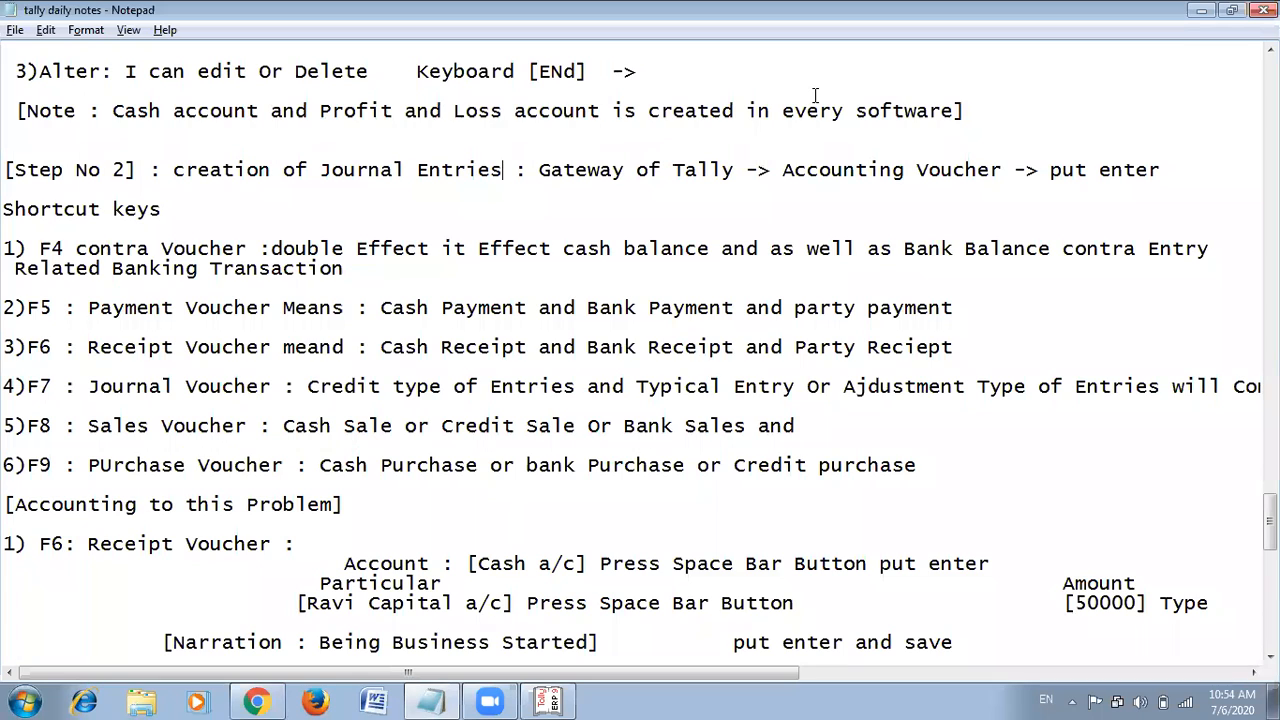
key("Right")
key("Right")
key("Right")
key("Right")
key("Right")
key("Right")
key("Right")
key("Right")
key("Right")
key("Right")
key("Right")
key("Right")
key("Right")
key("Right")
key("Right")
key("Right")
key("Right")
key("Right")
key("Right")
key("Right")
key("alt+Tab")
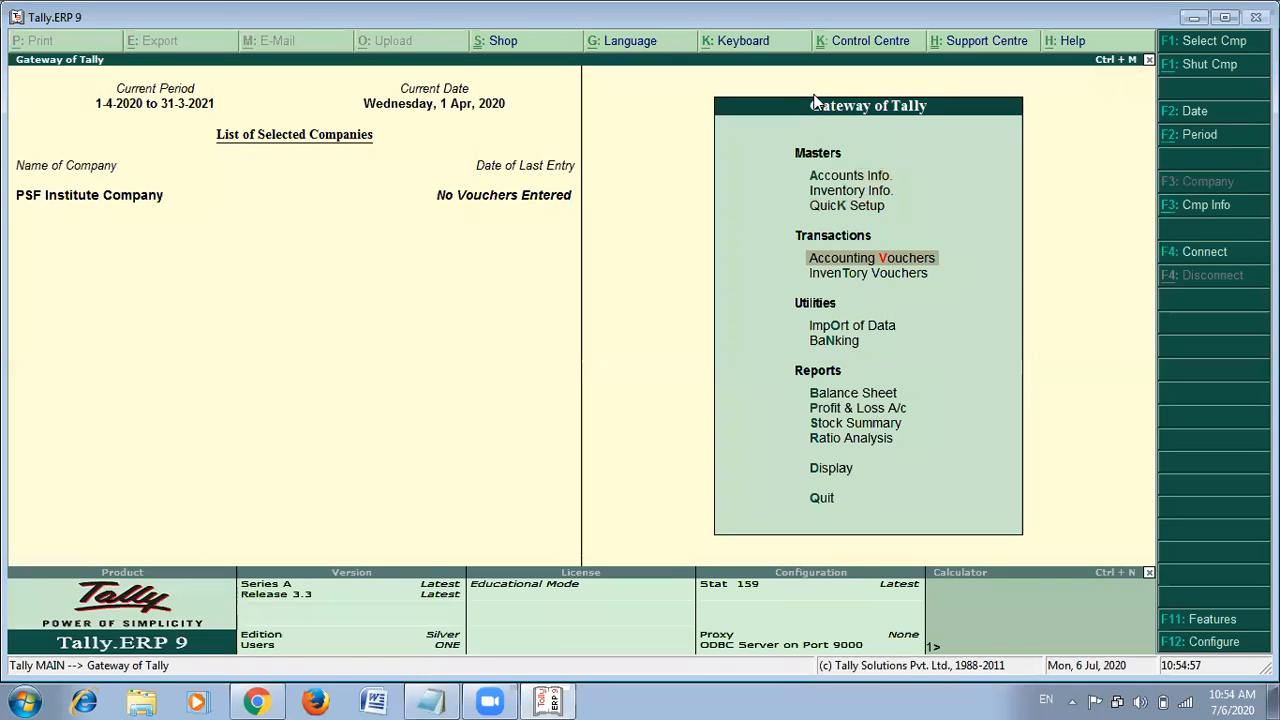
key("Return")
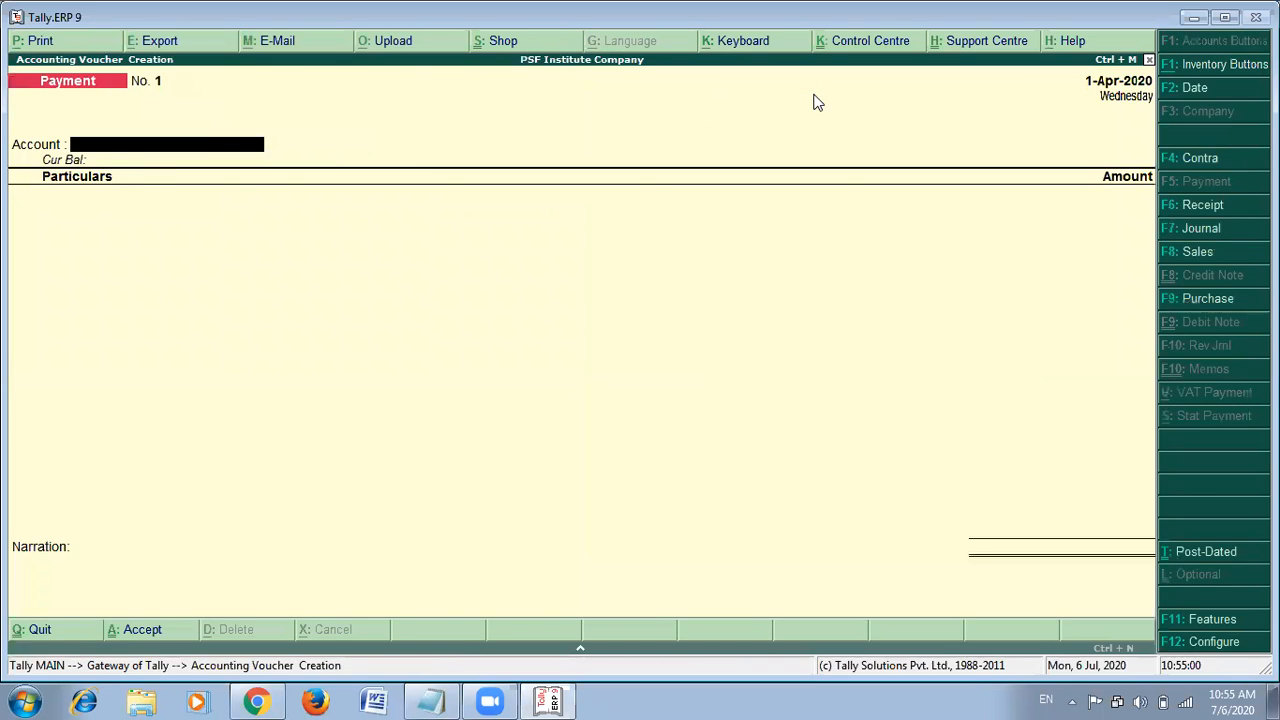
Consult the shortcut keys section of the Notepad notes and display the Contra voucher screen in Tally.ERP 9.
key("alt+Tab")
key("Down")
key("Down")
key("Down")
key("Down")
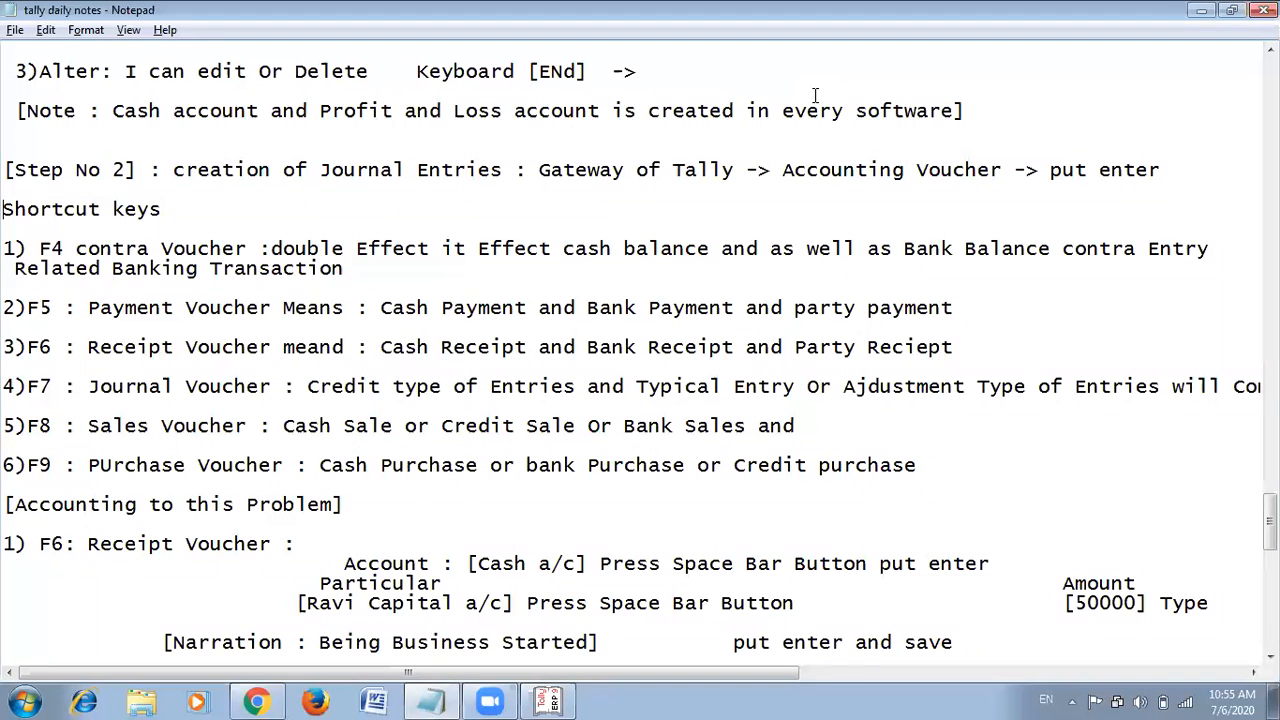
key("Right")
key("alt+Tab")
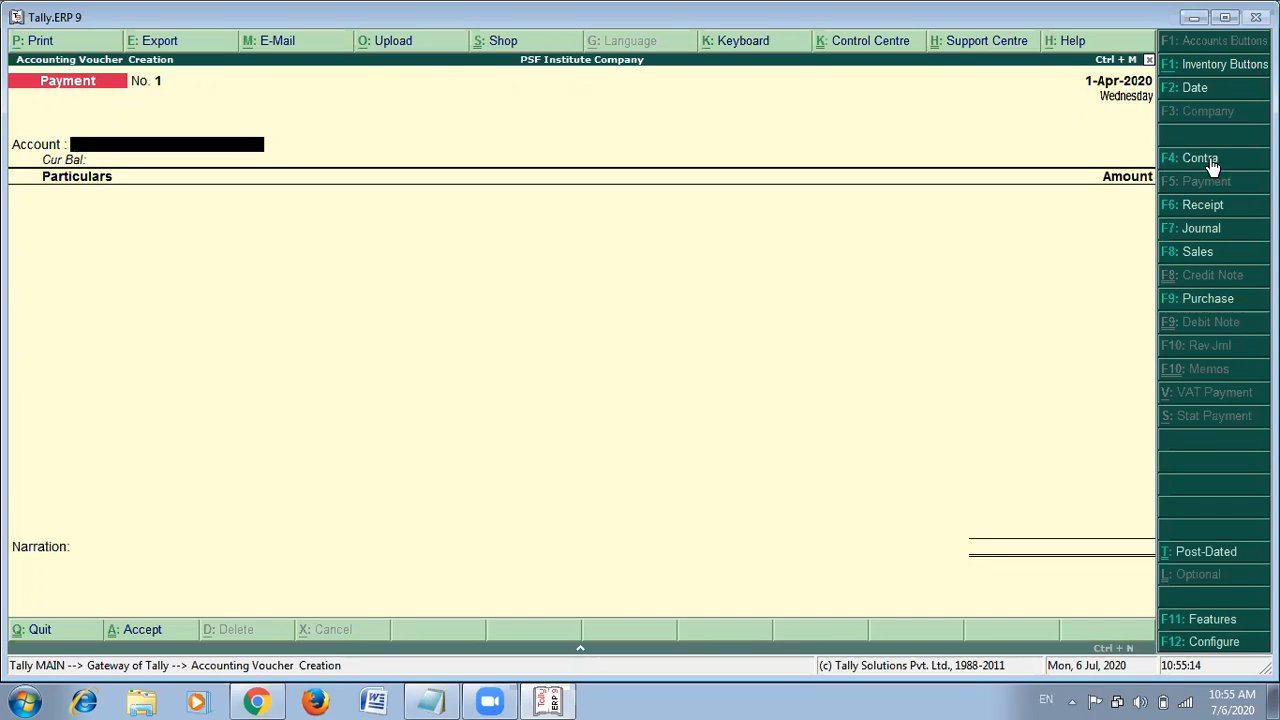
left_click(1207, 158)
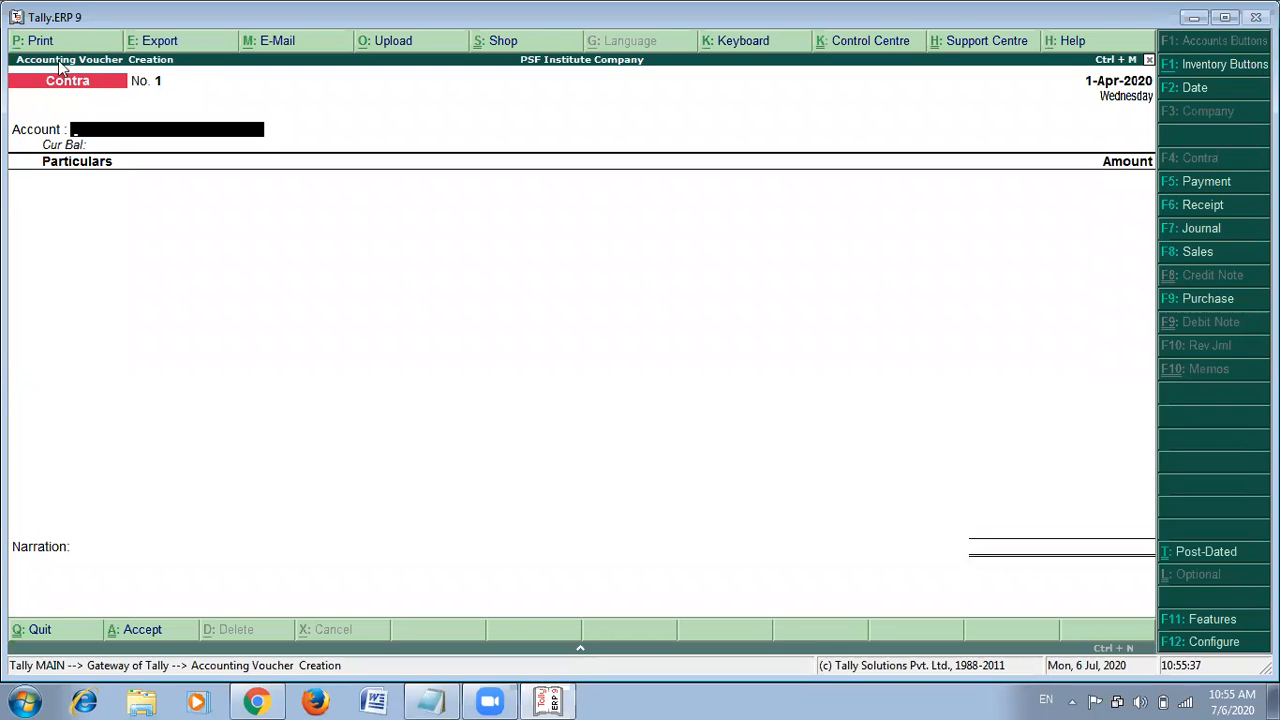
Switch to the Notepad notes and append "Will come" to the "Related Banking Transaction" line under the contra voucher.
key("alt+Tab")
key("Tab")
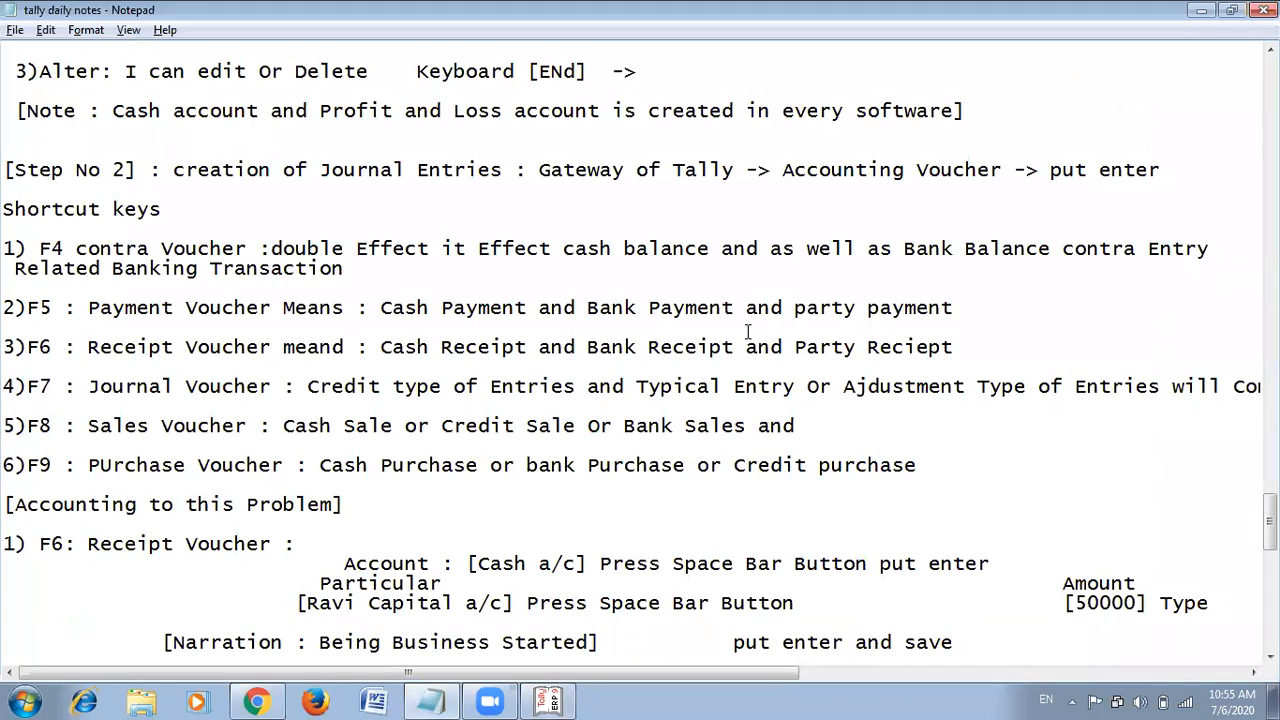
left_click(354, 268)
type("Will x")
key("BackSpace")
type("come")
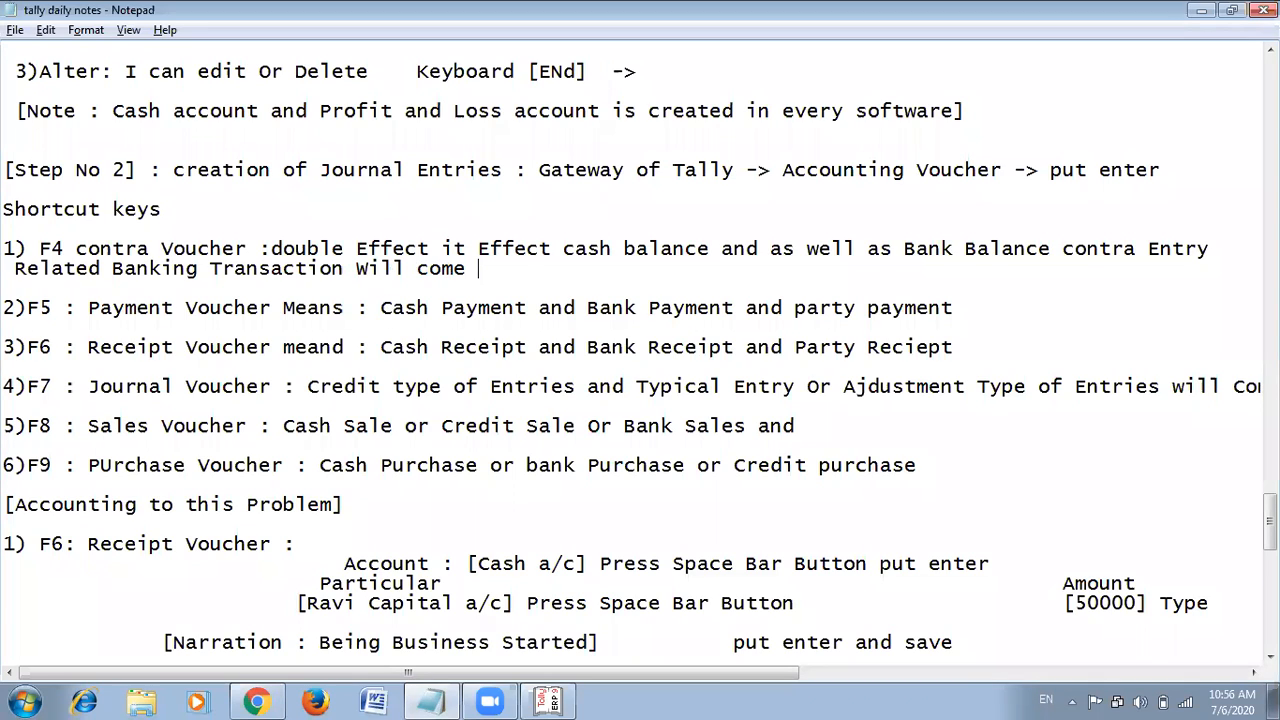
Enclose the "Related Banking Transaction Will come" line in square brackets.
key("Left")
key("Left")
key("Left")
key("Left")
key("Left")
key("Left")
key("Left")
key("Left")
key("Left")
key("Left")
key("Left")
key("Left")
key("Left")
key("Left")
key("Left")
key("Left")
key("Left")
key("Left")
key("Left")
key("Left")
key("Left")
key("Left")
key("Left")
key("Left")
key("Left")
key("Left")
key("Left")
key("Left")
key("Left")
key("Left")
key("Left")
key("Left")
type("[")
key("Right")
key("Right")
key("Right")
key("Right")
key("Right")
key("Right")
key("Right")
key("Right")
key("Right")
key("Right")
key("Right")
key("Right")
key("Right")
key("Right")
key("Right")
key("Right")
key("Right")
key("Right")
key("Right")
key("Right")
key("Right")
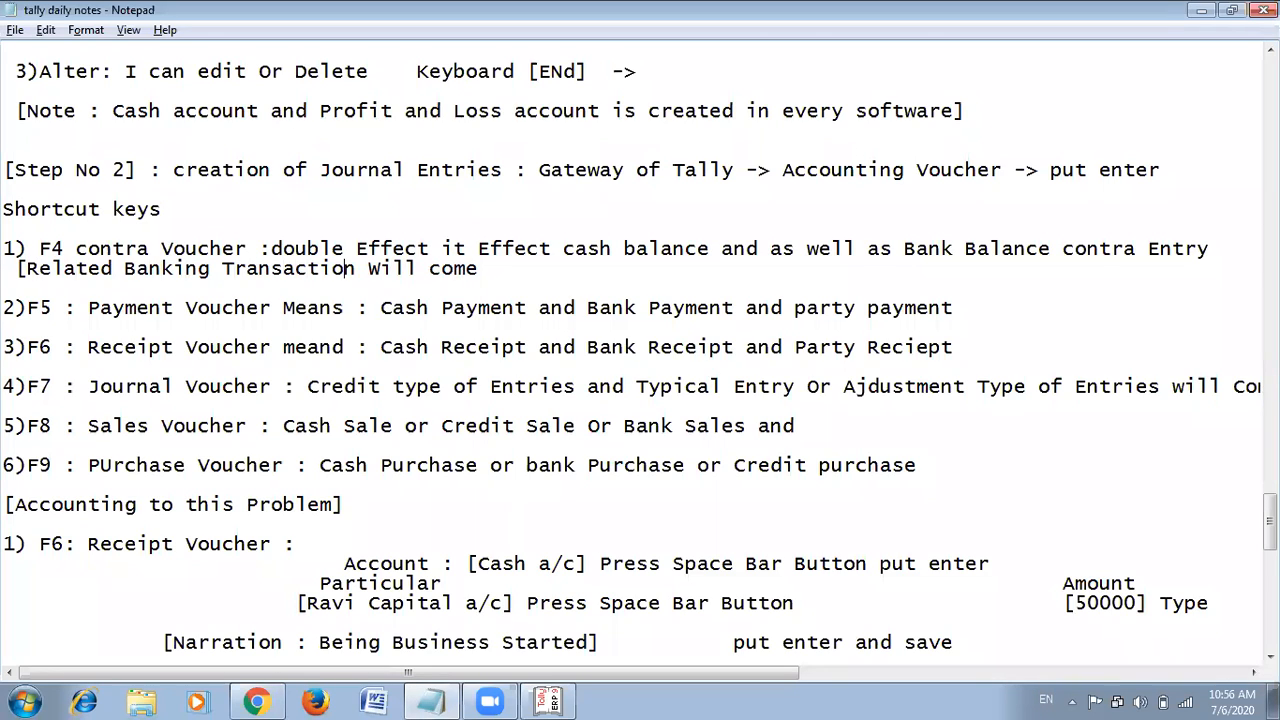
key("Right")
key("Right")
key("Right")
key("Right")
key("Right")
key("Right")
type("]")
Display the Payment voucher screen in Tally.ERP 9 and compare it with the F5 line in the Notepad notes.
key("alt+Tab")
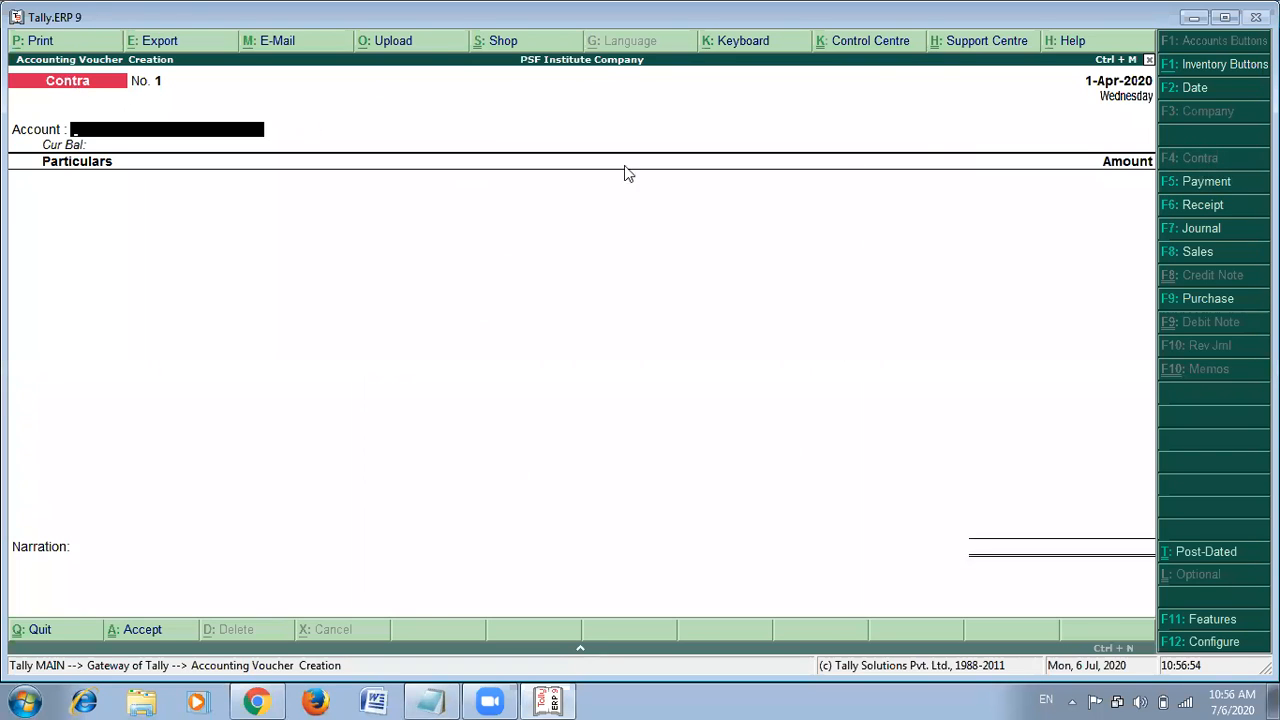
left_click(1209, 182)
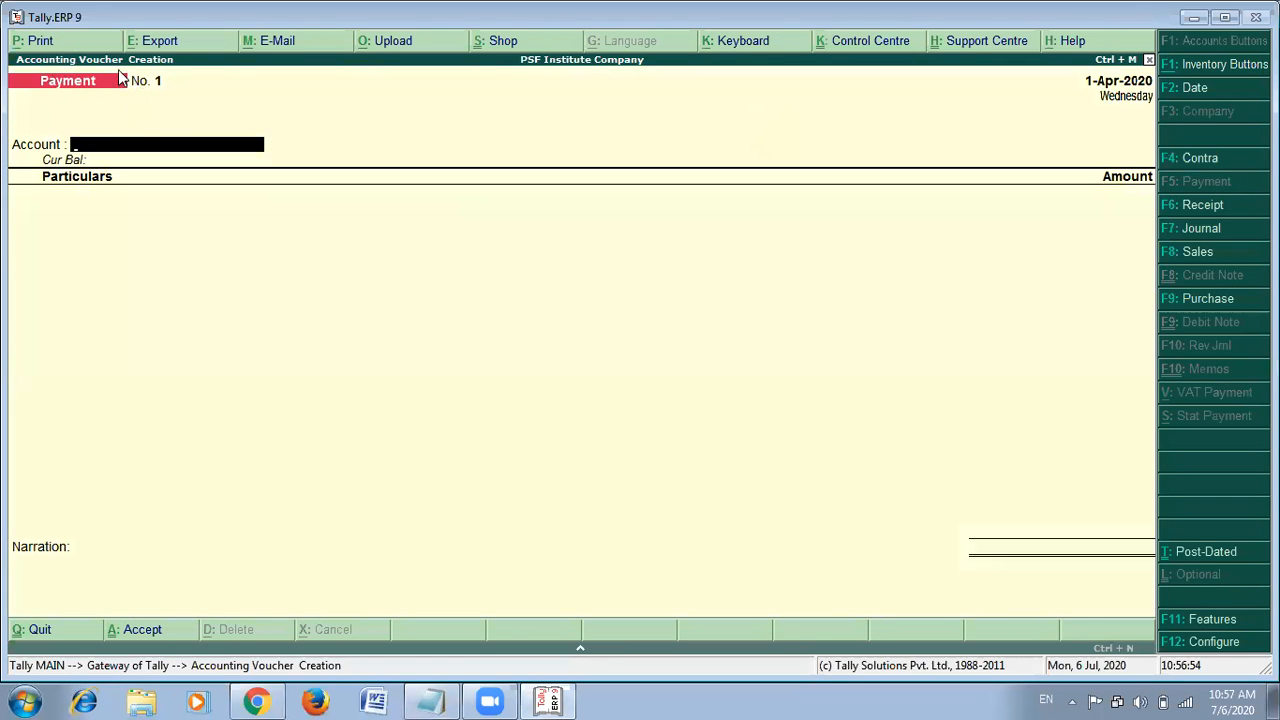
key("alt+Tab")
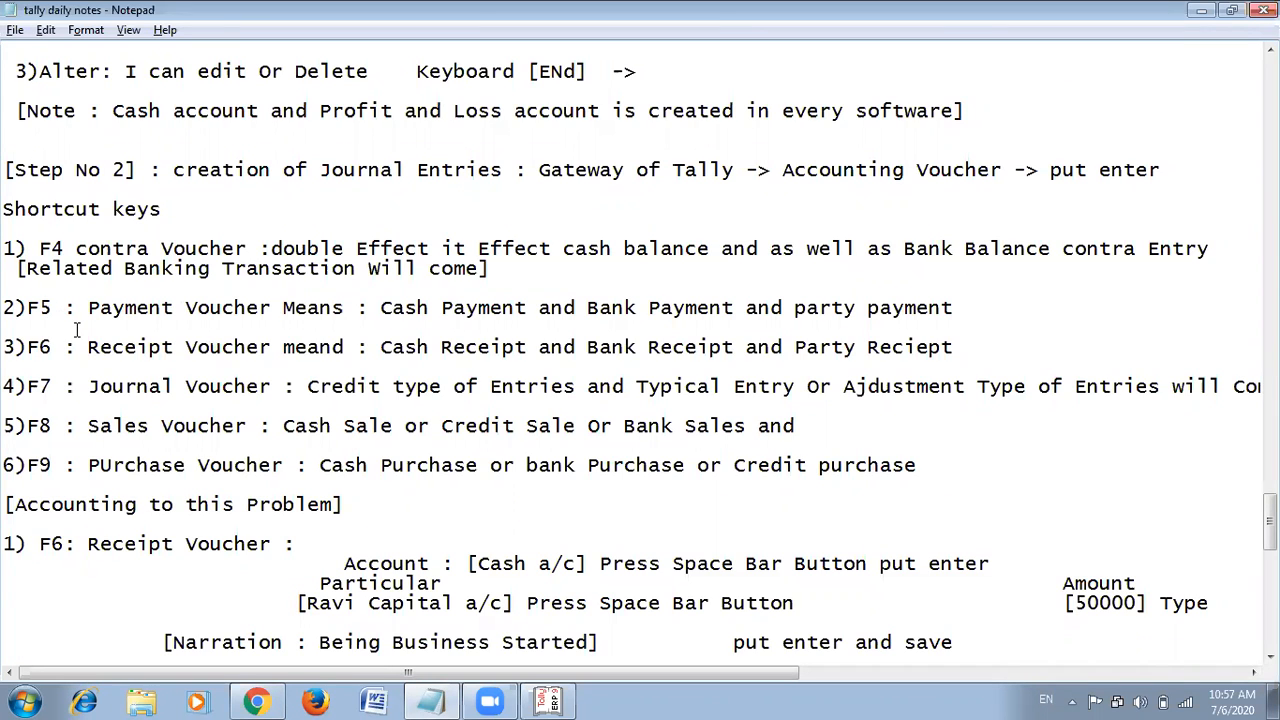
key("alt+Tab")
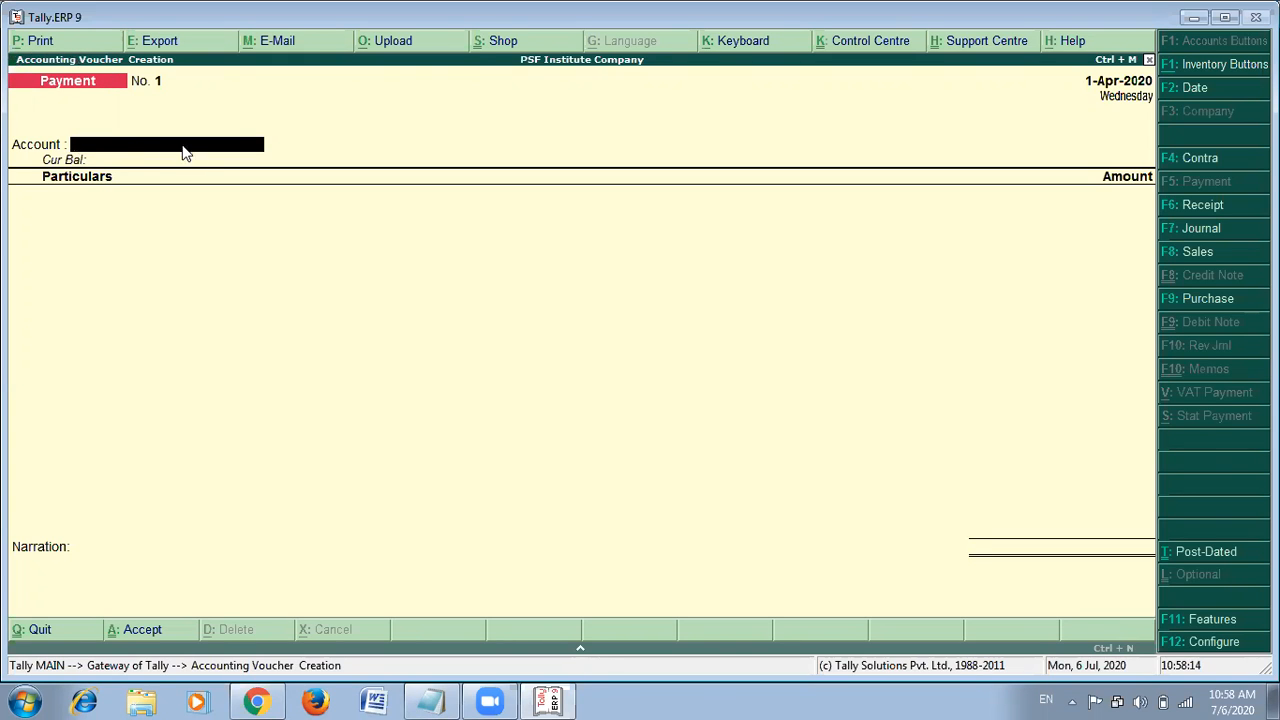
Check the F6 line in the Notepad notes and display the Receipt voucher screen in Tally.ERP 9.
key("alt+Tab")
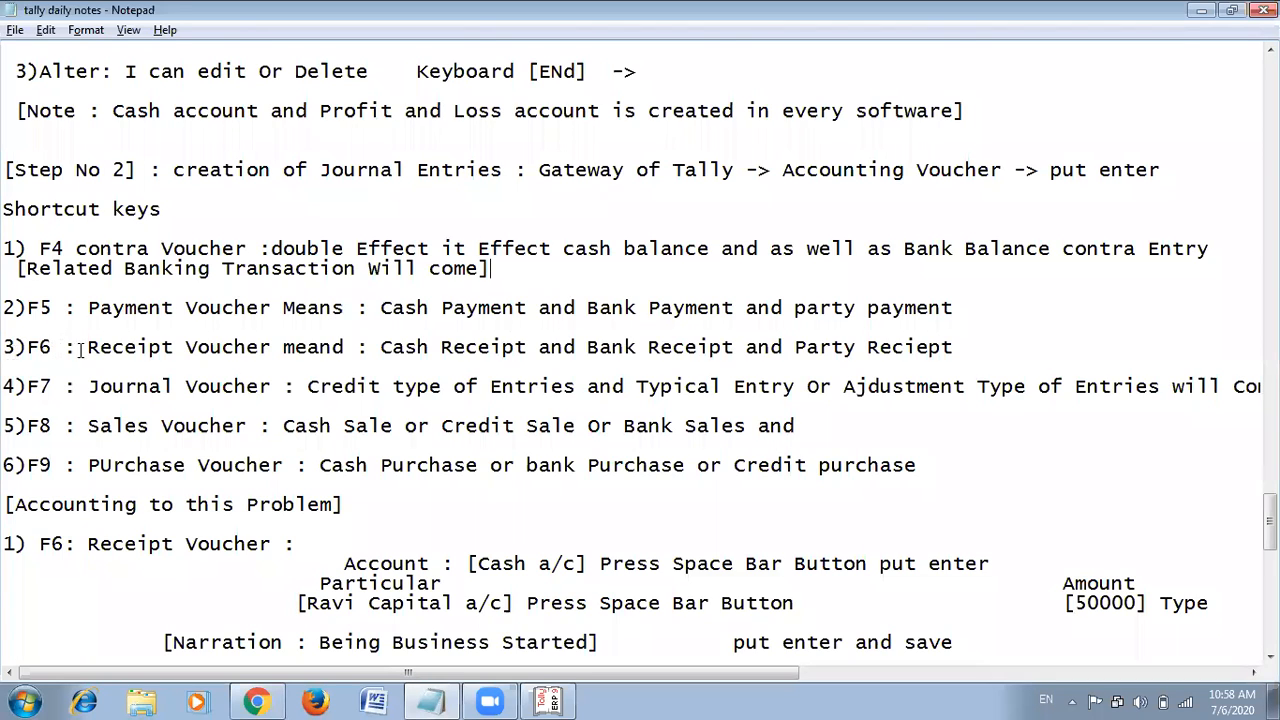
key("alt+Tab")
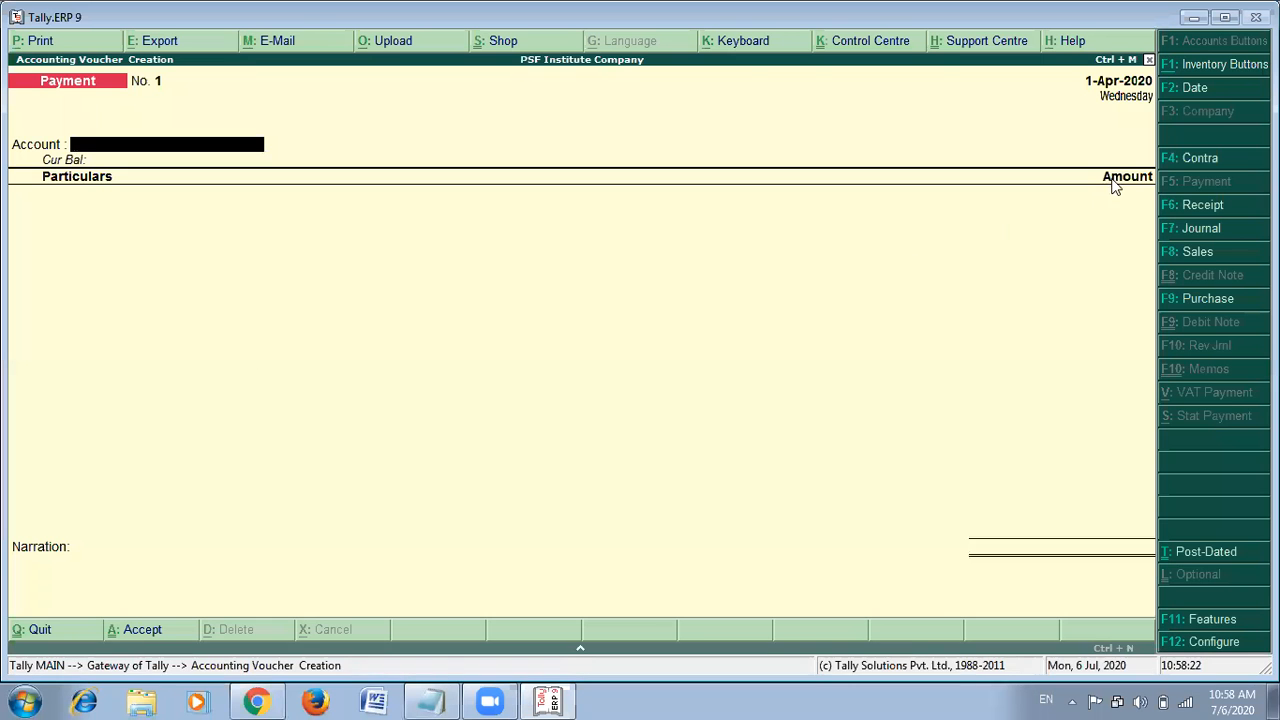
left_click(1192, 205)
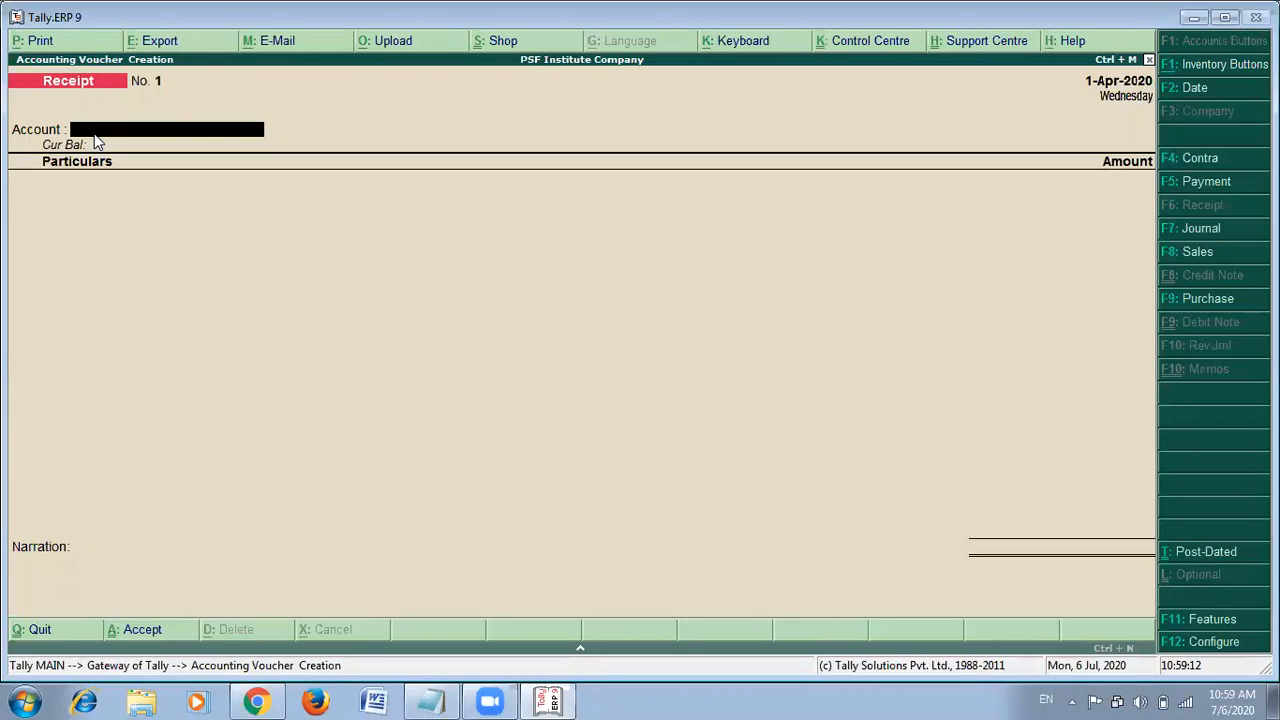
Read the F7 line in the Notepad notes and display the Journal voucher screen in Tally.ERP 9.
key("alt+Tab")
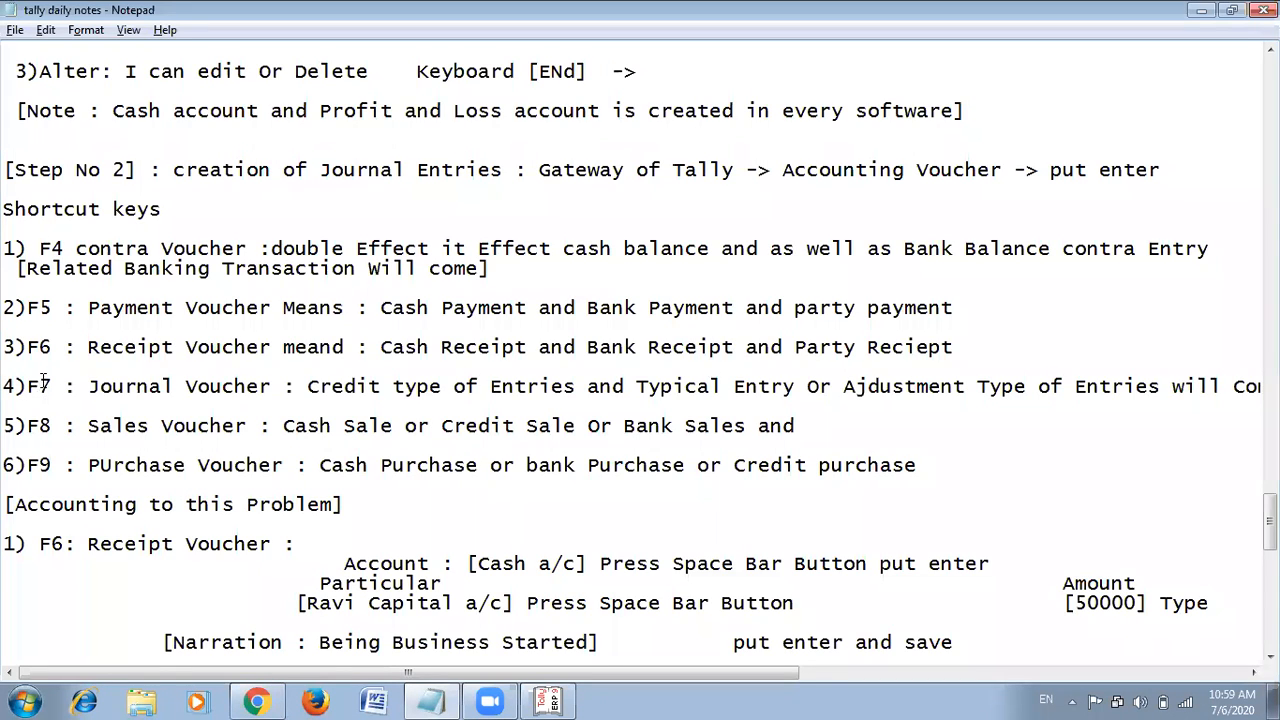
left_click_drag(27, 385, 1244, 402)
left_click(1158, 446)
key("alt+Tab")
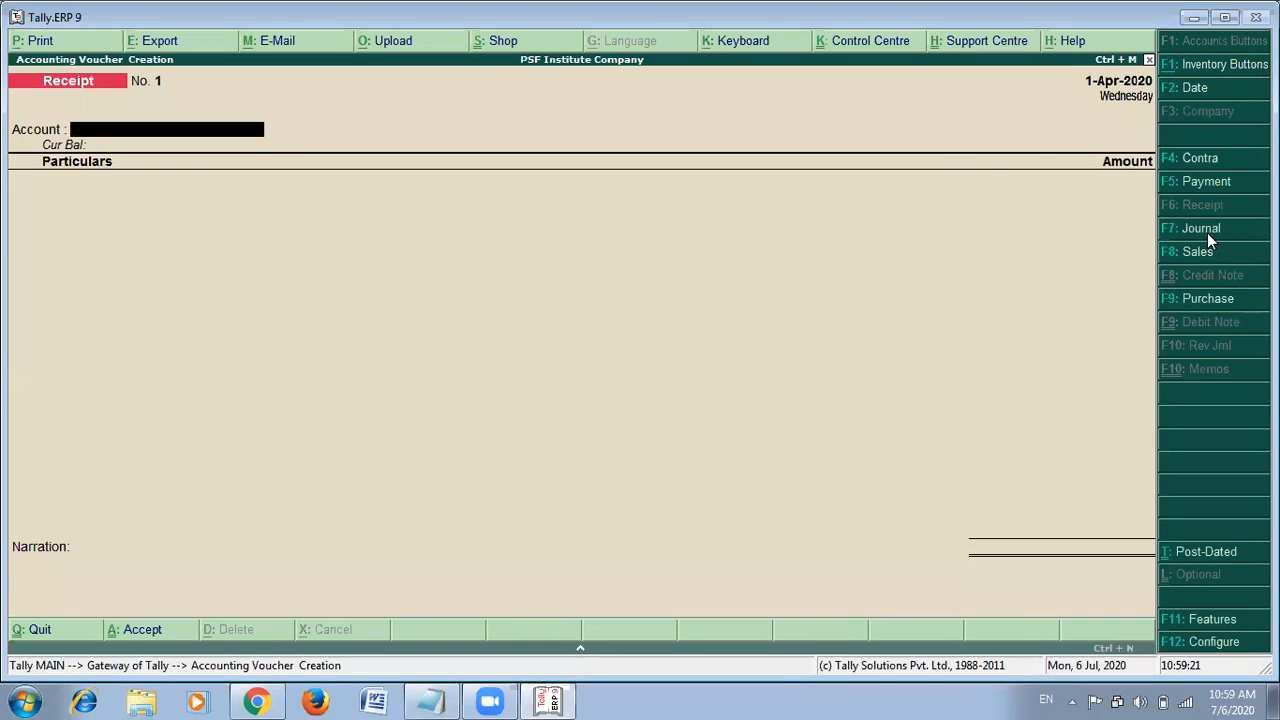
left_click(1205, 230)
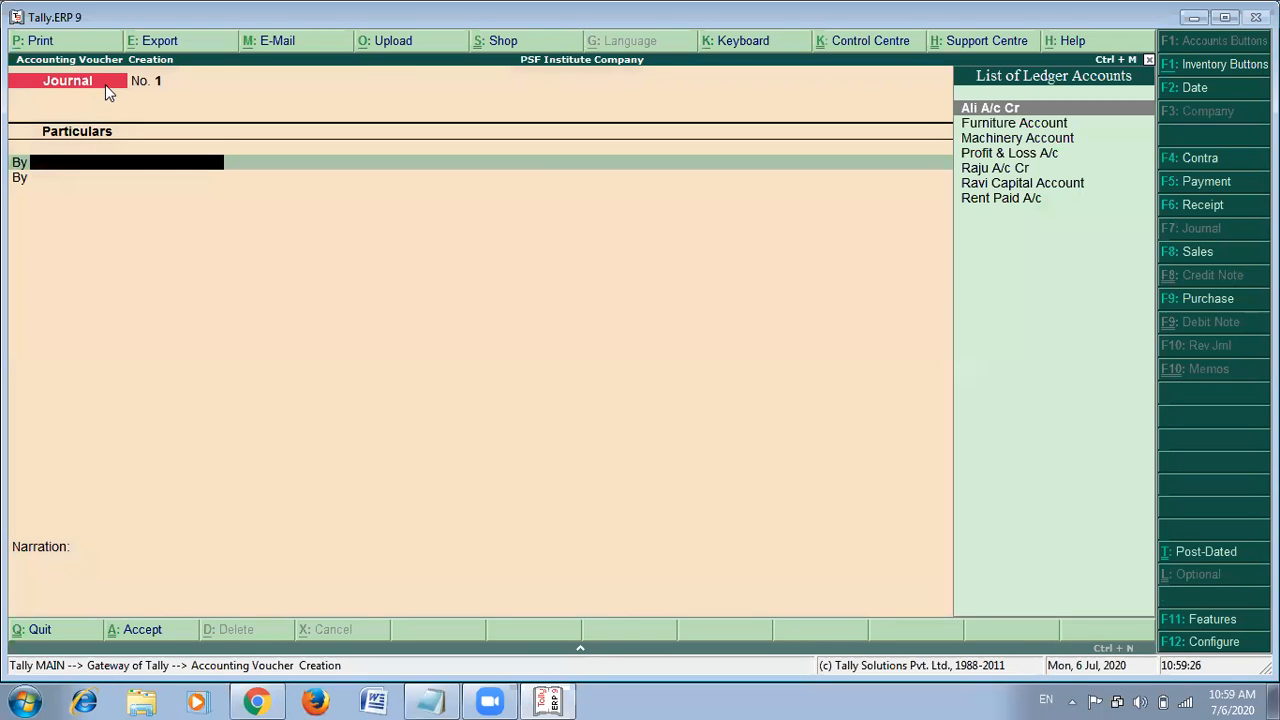
Review the journal and sales voucher lines in the Notepad notes and display the Sales voucher screen in Tally.ERP 9.
key("alt+Tab")
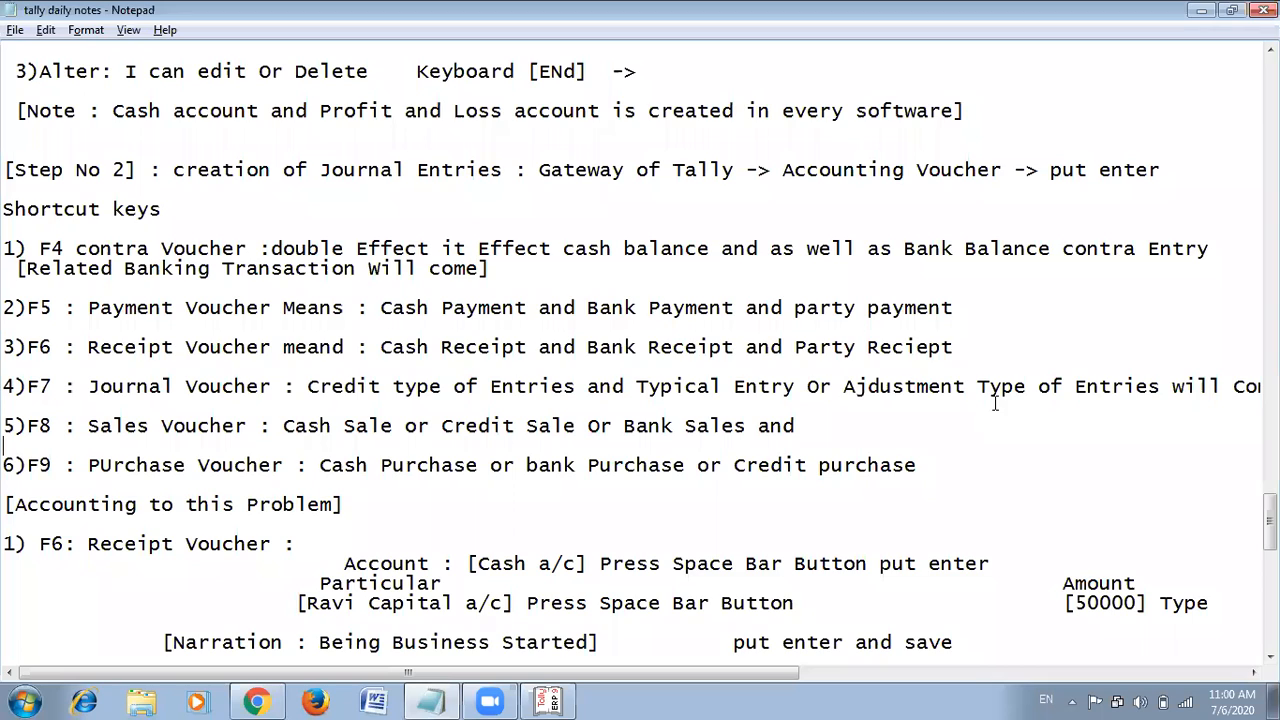
key("alt+Tab")
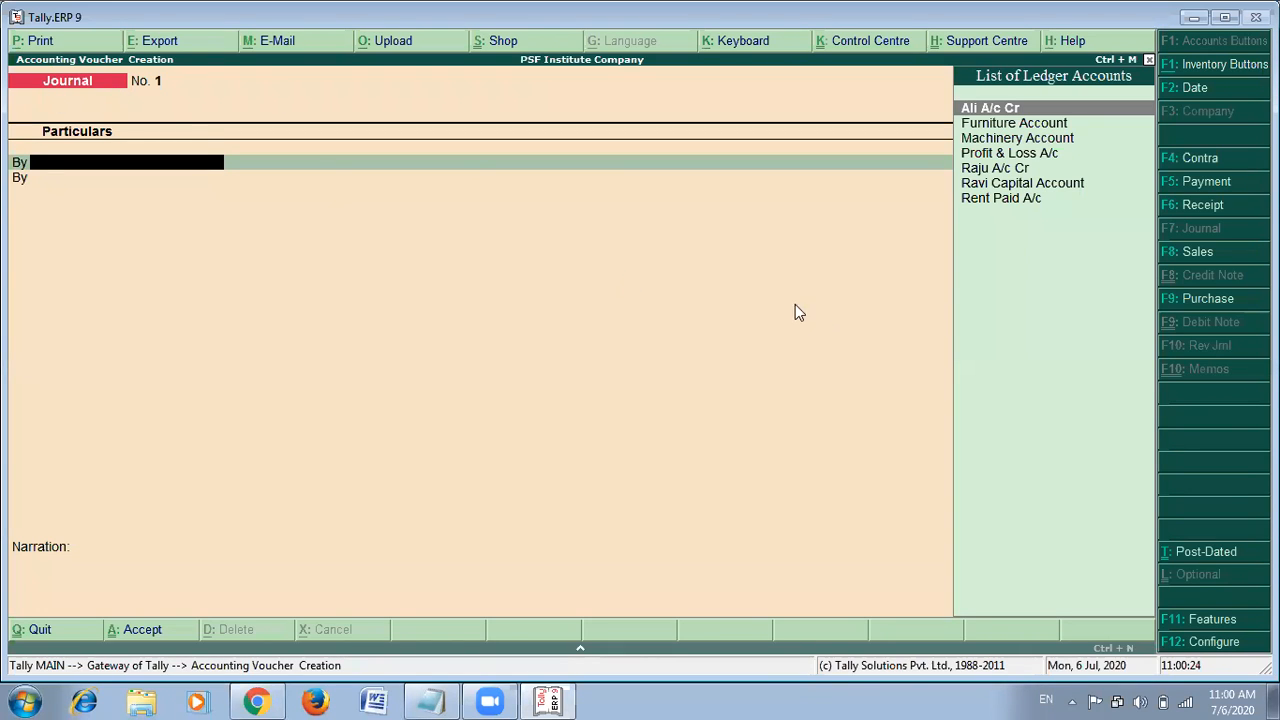
left_click(1181, 255)
Check the F9 line in the Notepad notes and display the Purchase voucher screen in Tally.ERP 9.
key("alt+Tab")
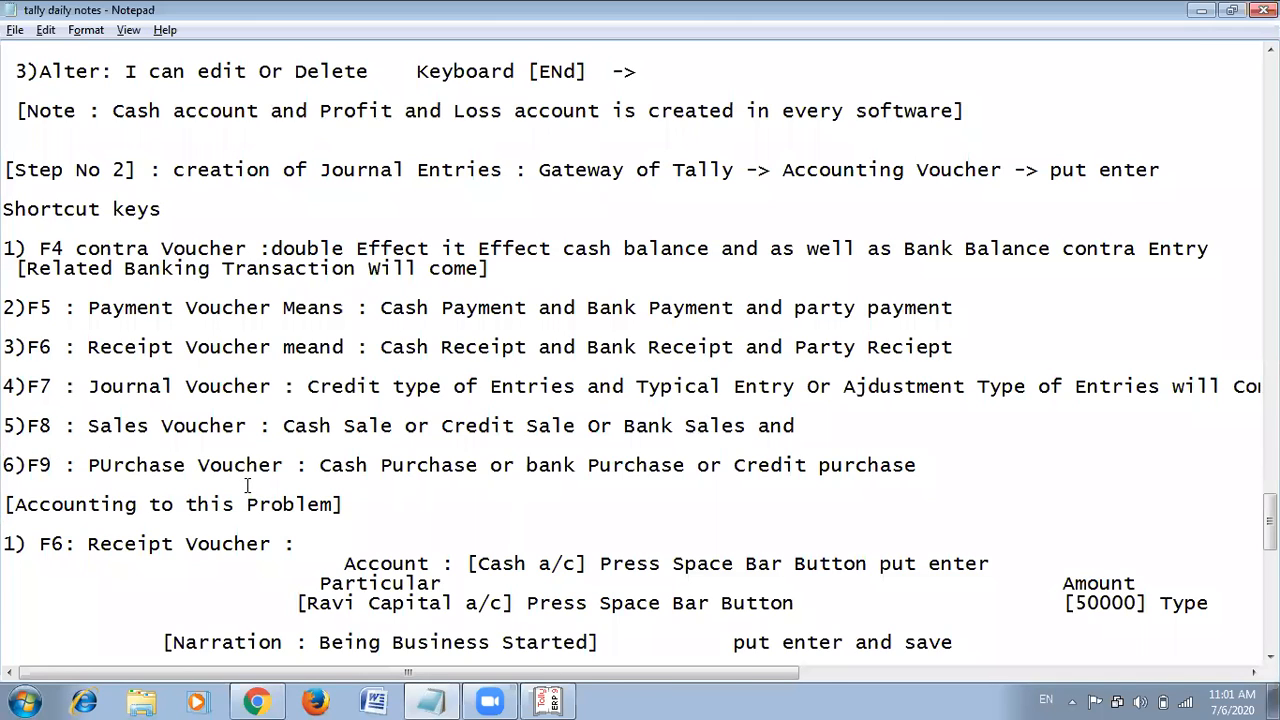
key("alt+Tab")
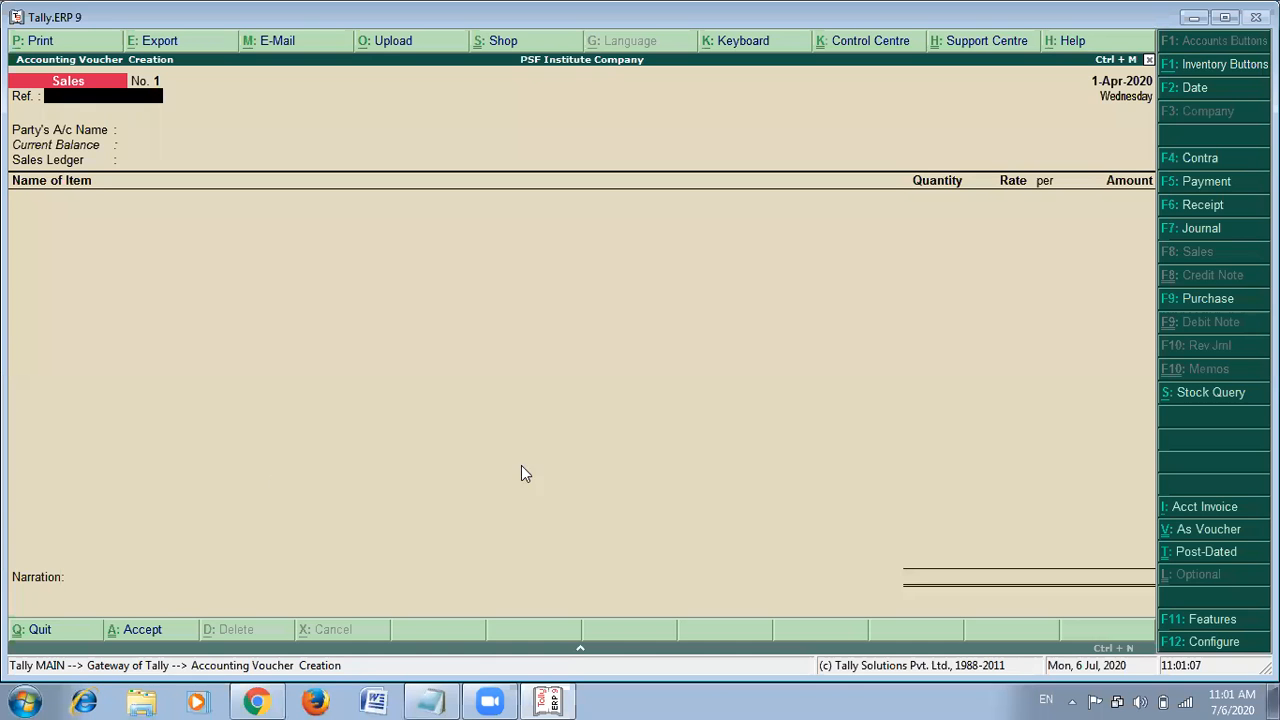
left_click(1198, 300)
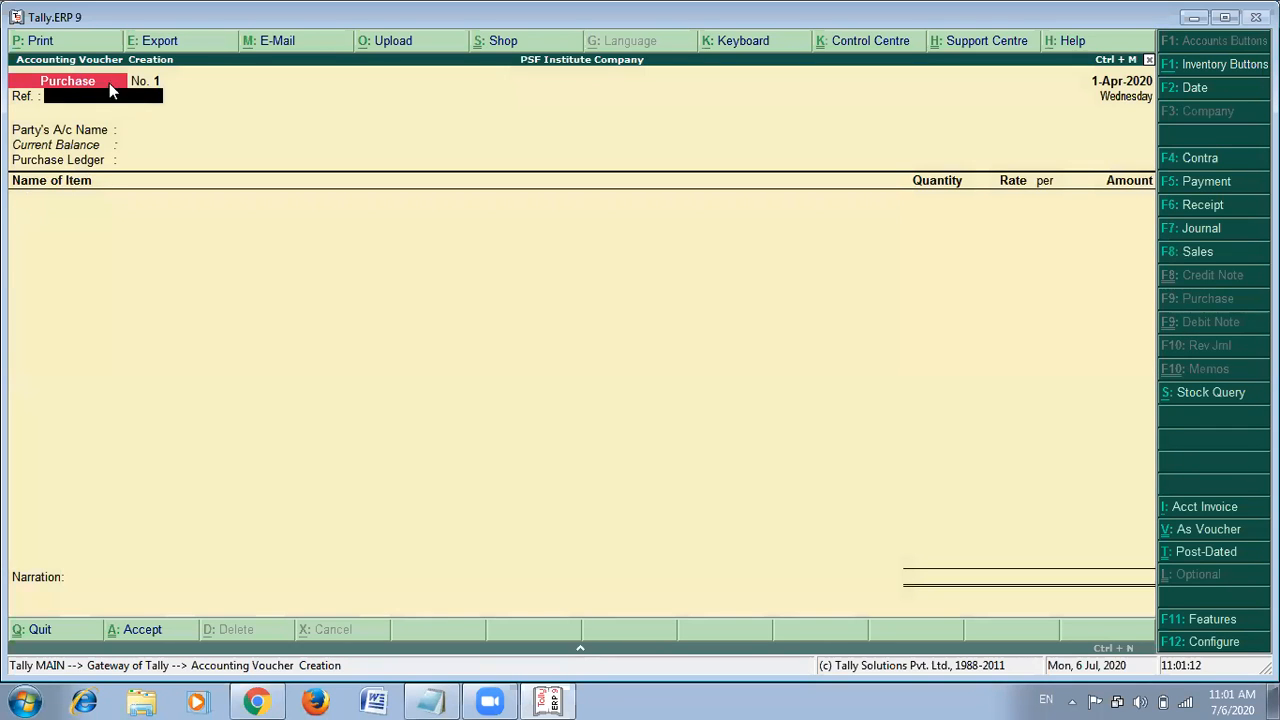
Switch to the Notepad notes and examine the "Creation of journal Entries" section of the worked problem.
key("alt+Tab")
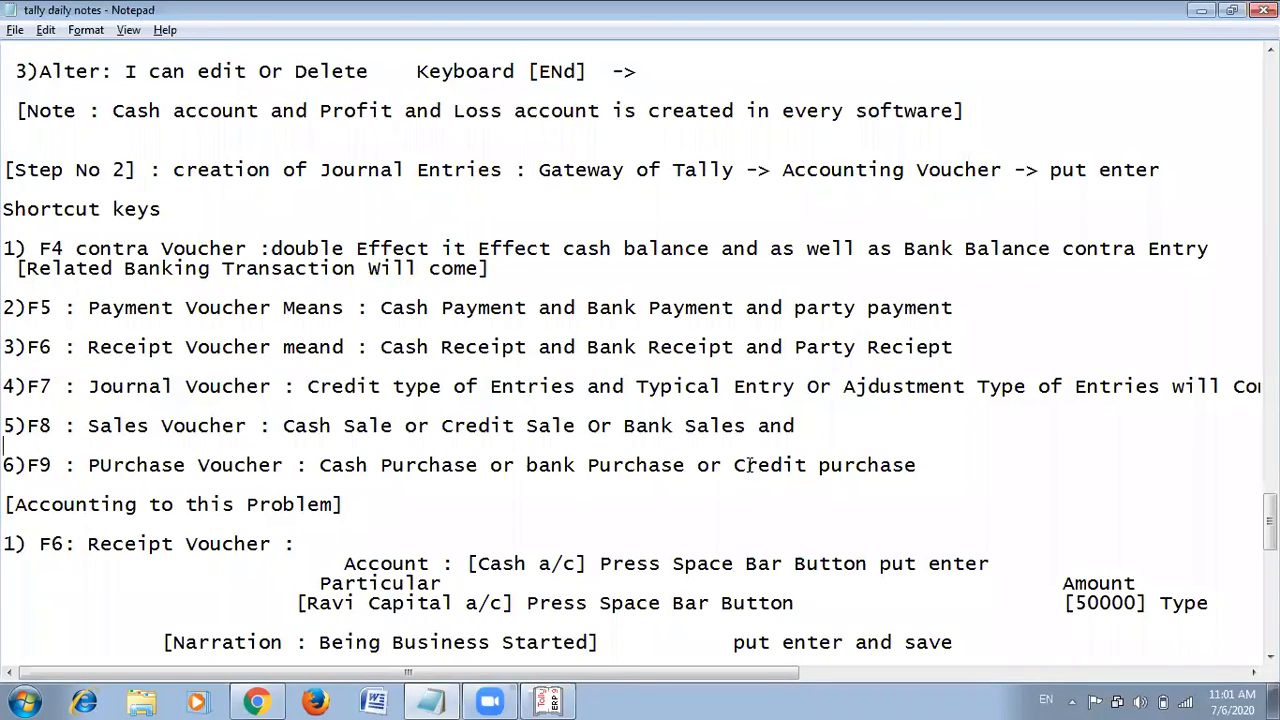
key("alt+Tab")
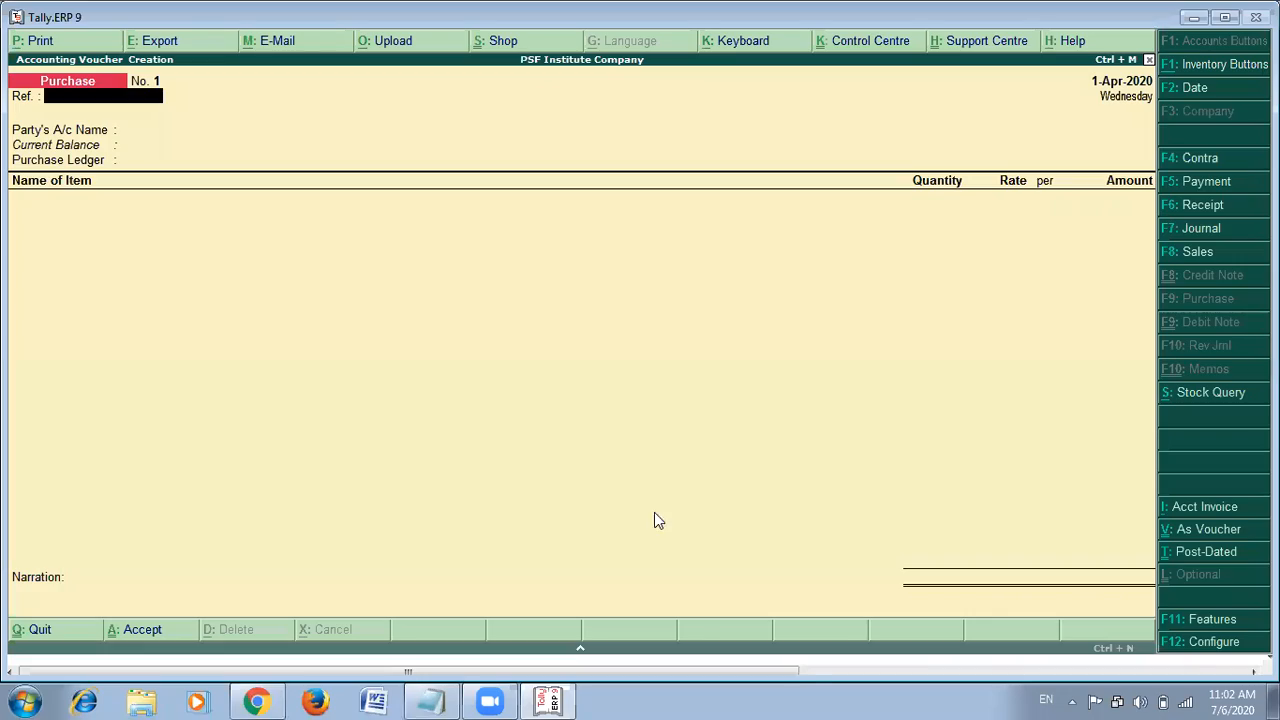
key("alt+Tab")
scroll(640, 495, "up", 8)
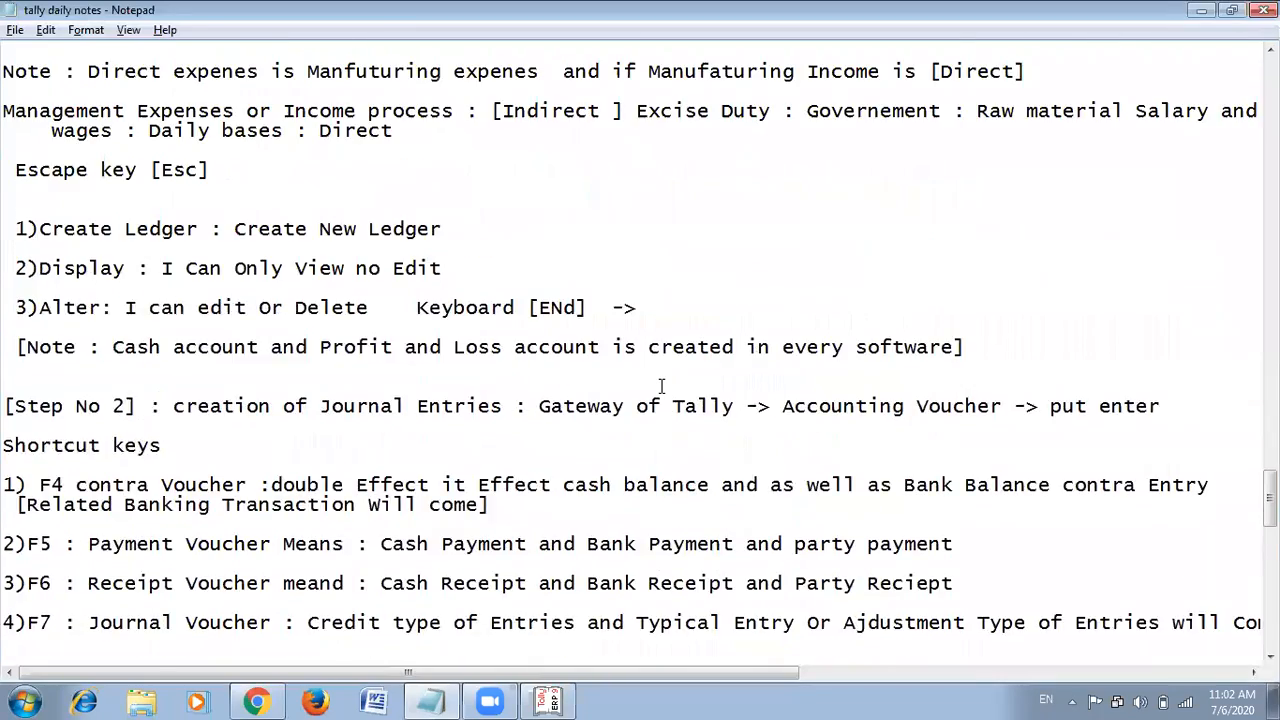
scroll(661, 388, "up", 15)
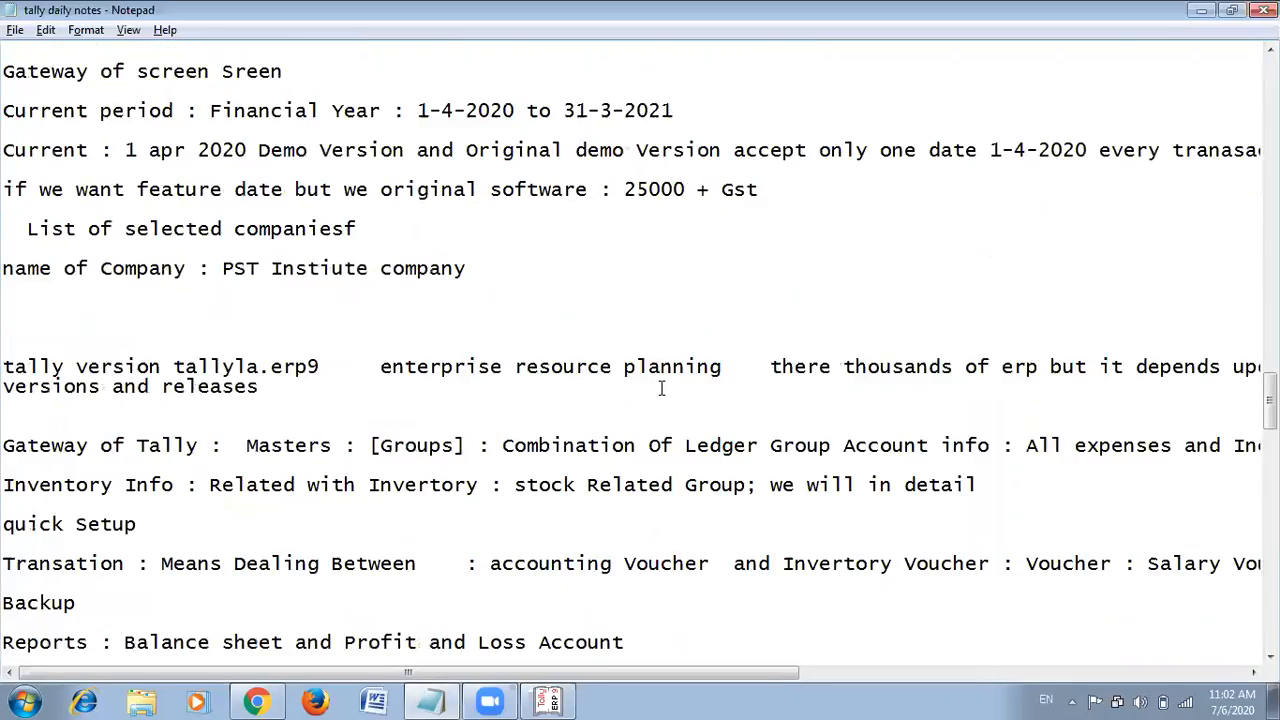
scroll(661, 388, "up", 15)
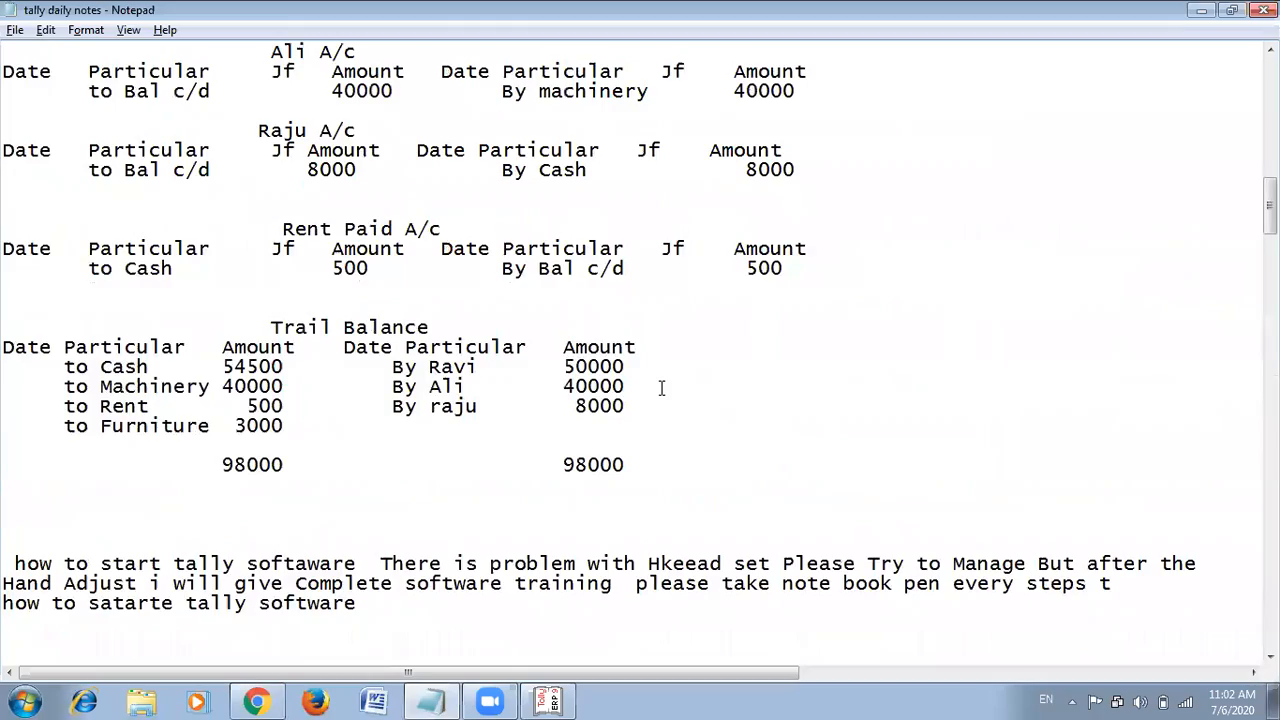
scroll(661, 388, "up", 14)
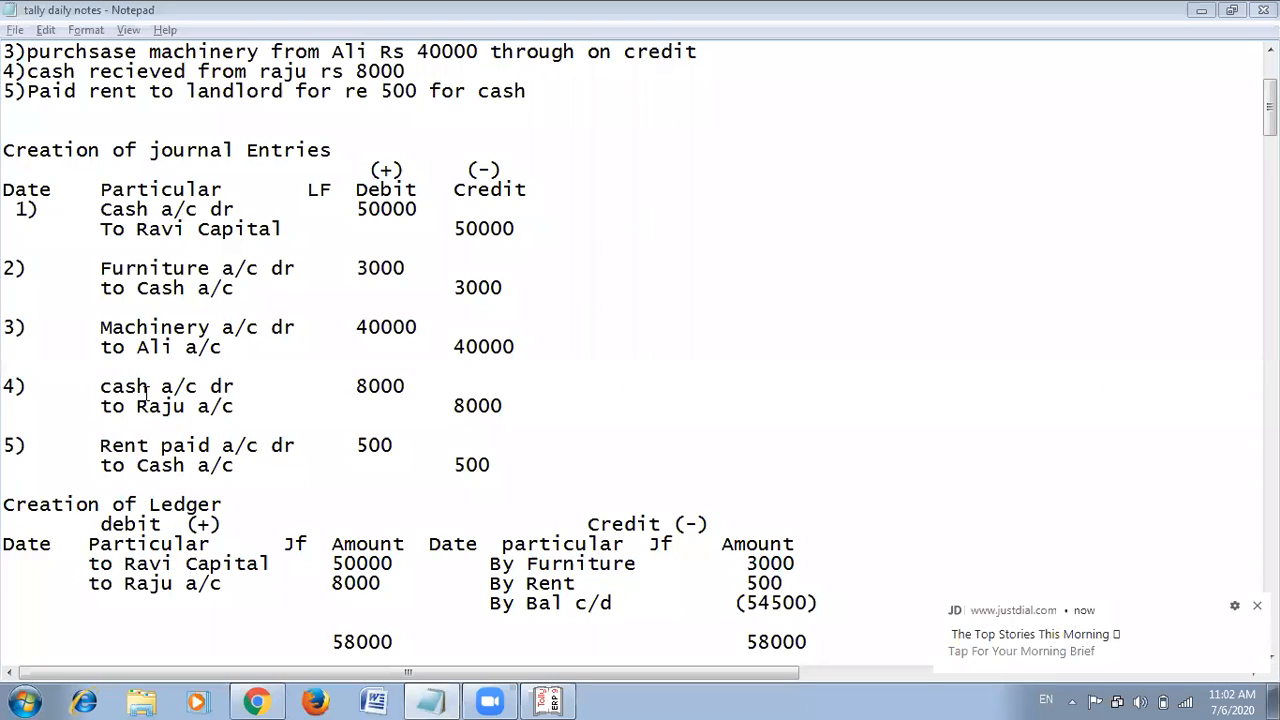
Add "Note 1 if Cash Coming in Debit Side It is Receipts" beside the "[Accounting to this Problem]" heading above the F6 Receipt Voucher example.
scroll(668, 334, "down", 15)
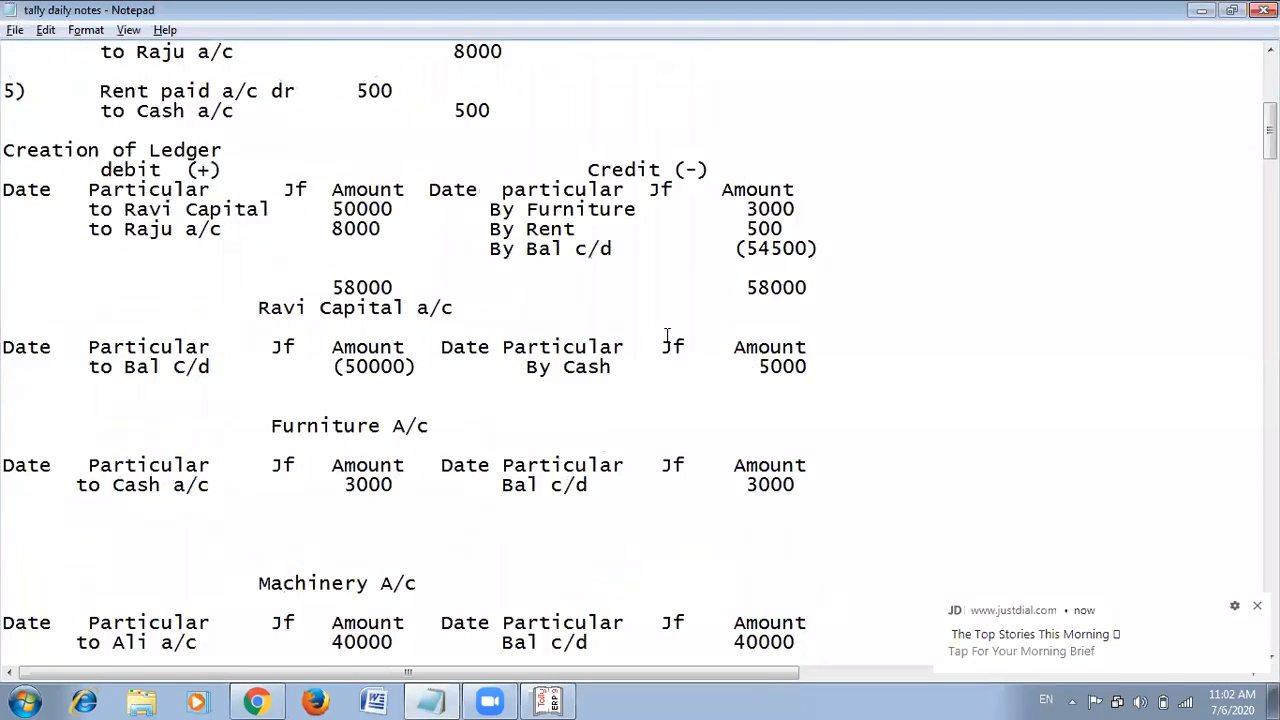
scroll(665, 333, "down", 20)
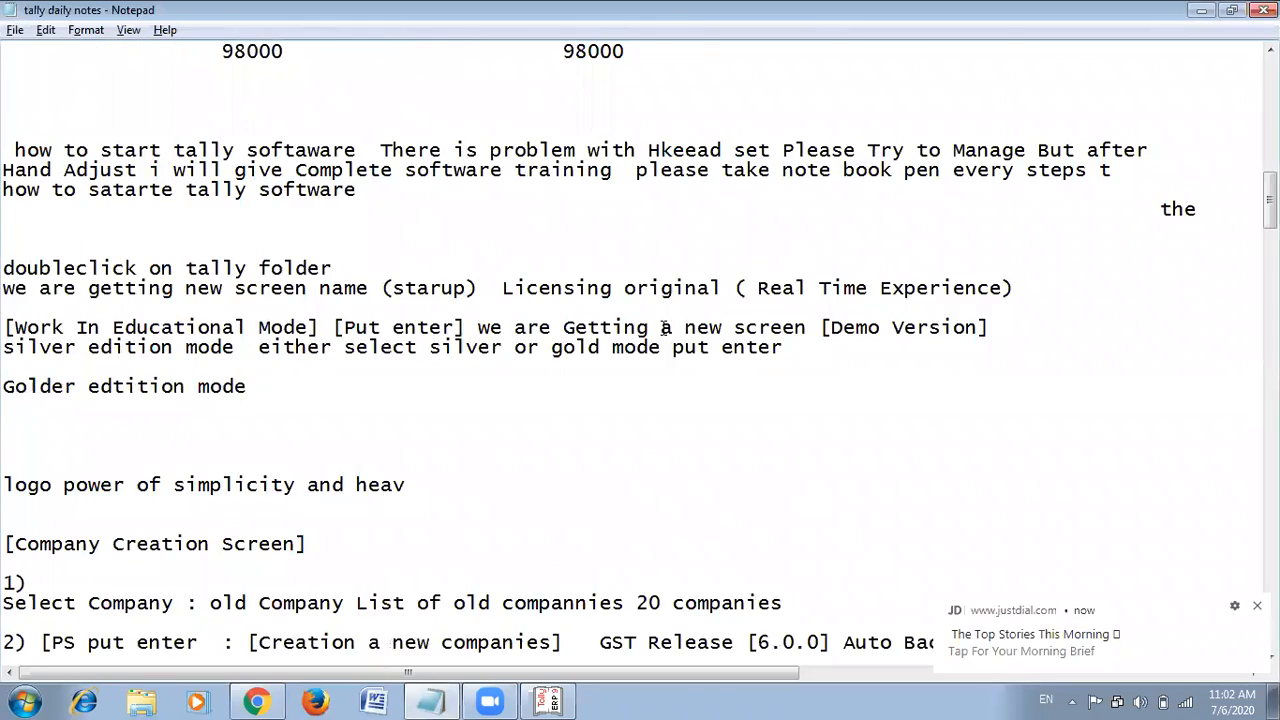
scroll(662, 326, "down", 20)
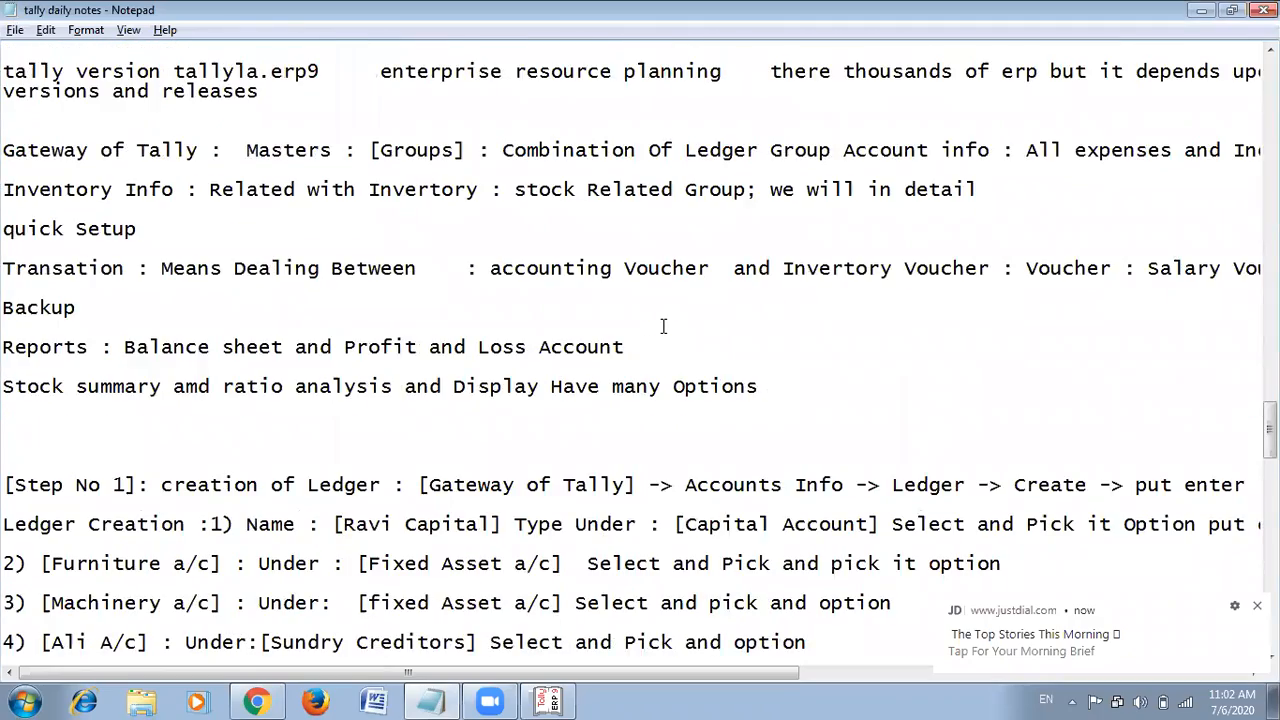
scroll(662, 326, "down", 17)
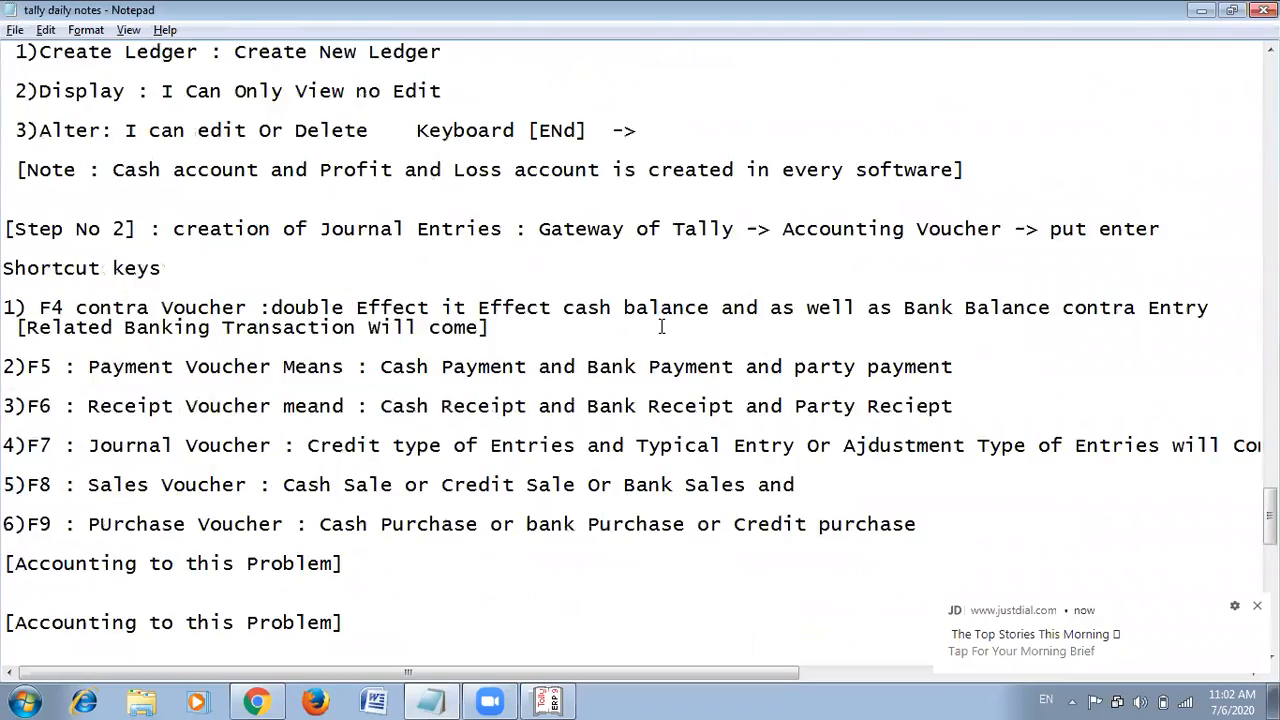
scroll(662, 326, "down", 11)
scroll(640, 335, "up", 14)
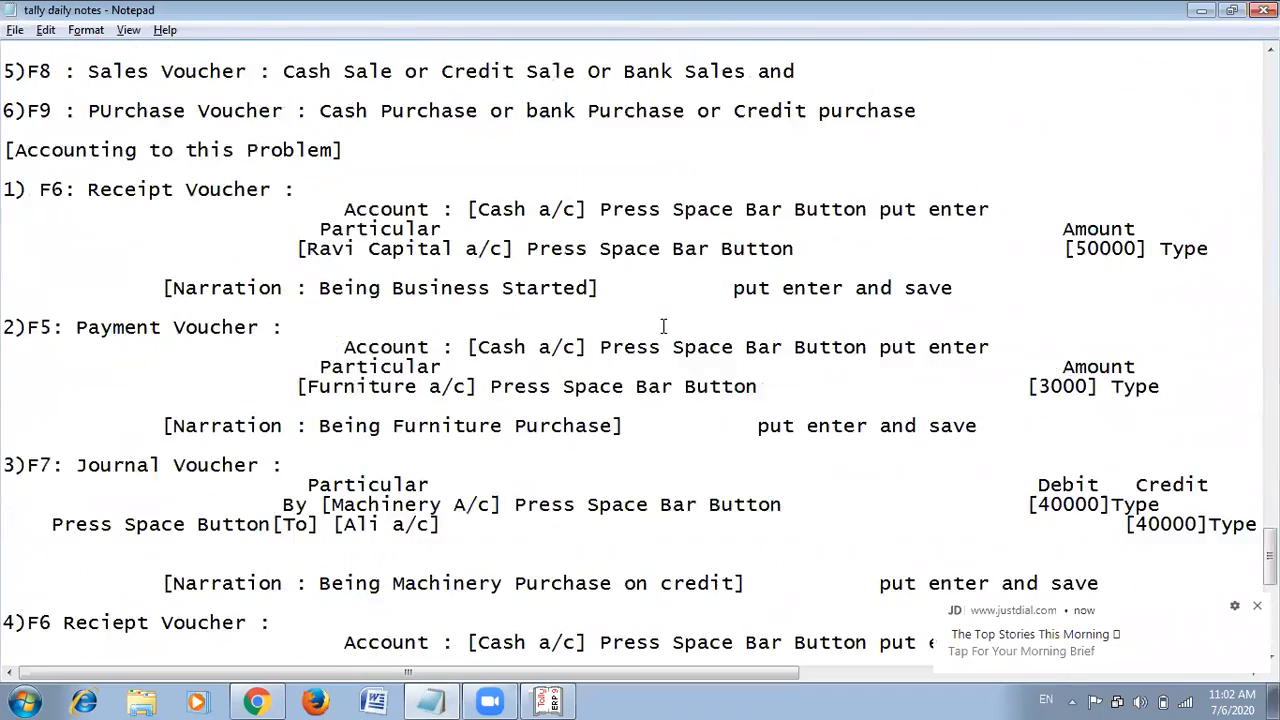
scroll(624, 345, "up", 3)
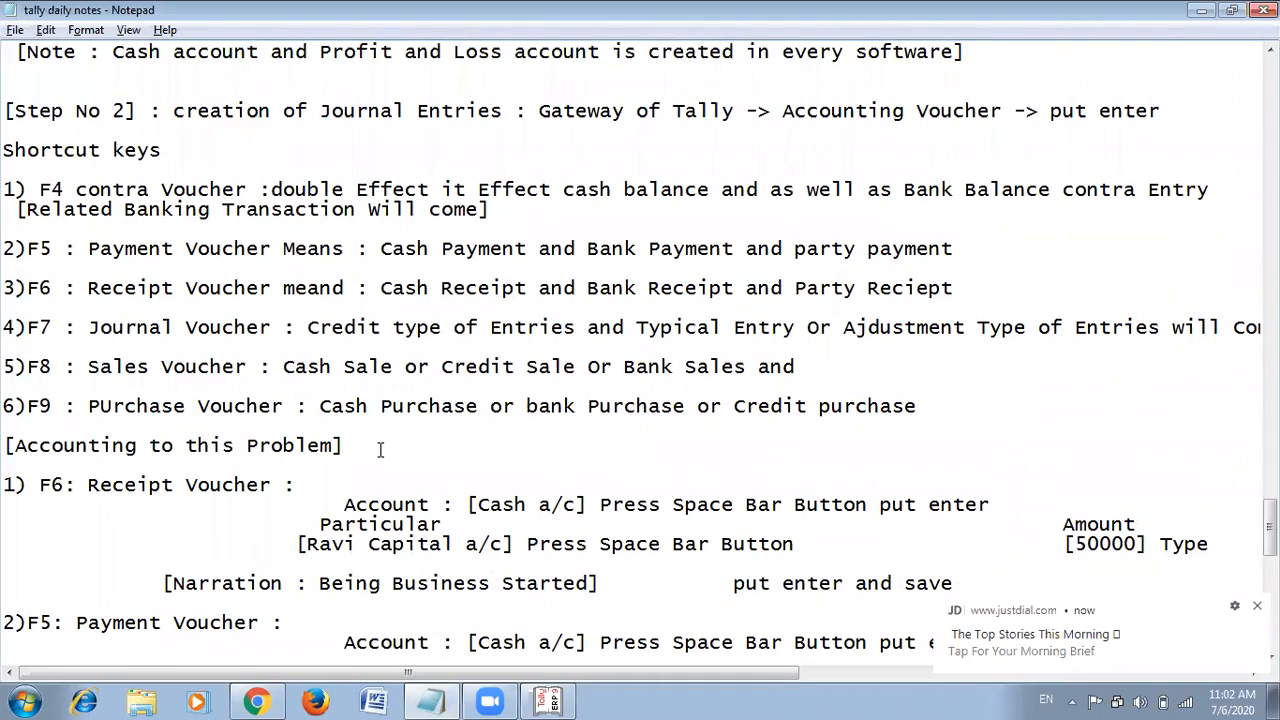
type("Note !")
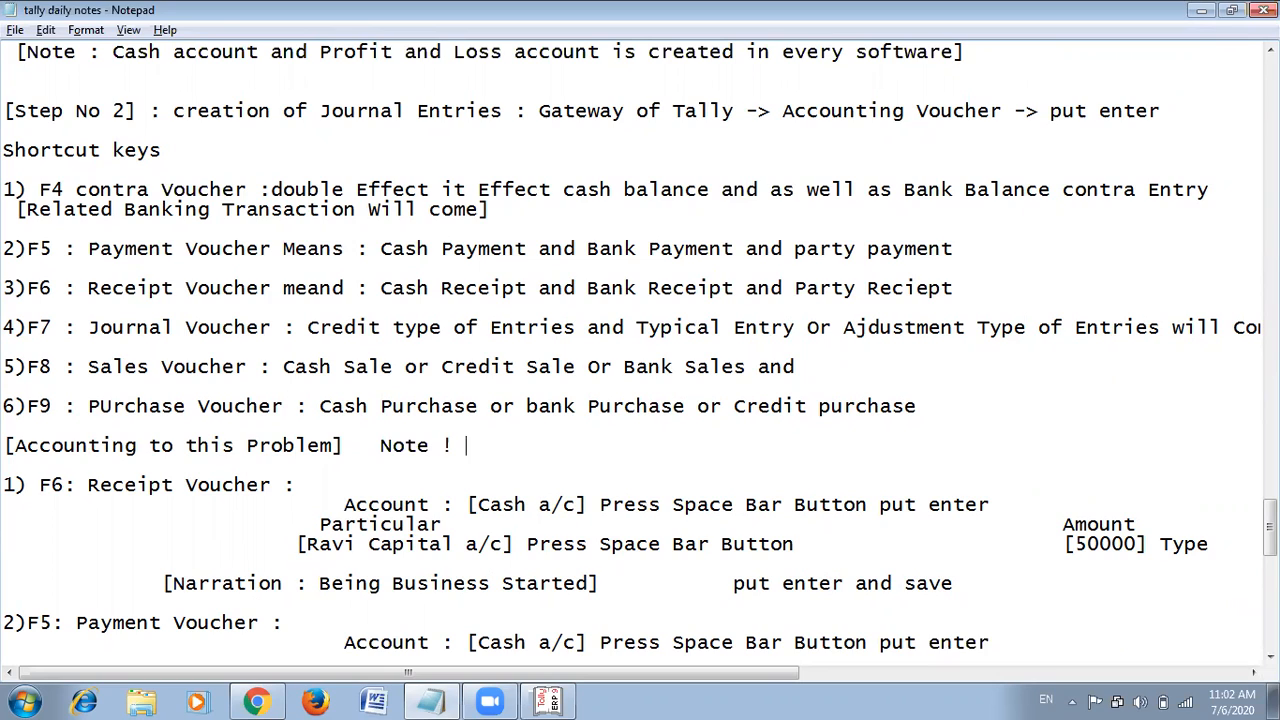
key("BackSpace")
key("BackSpace")
type("1 if Cash Coming in")
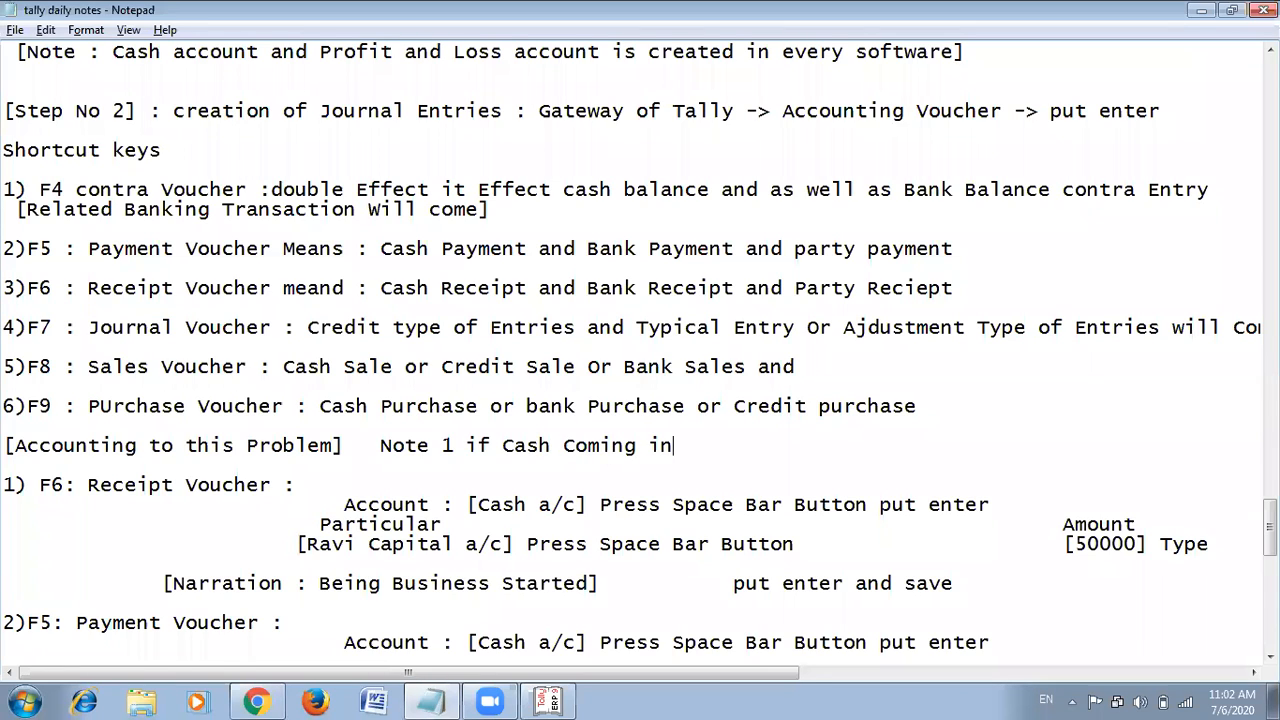
type(" Debit Side")
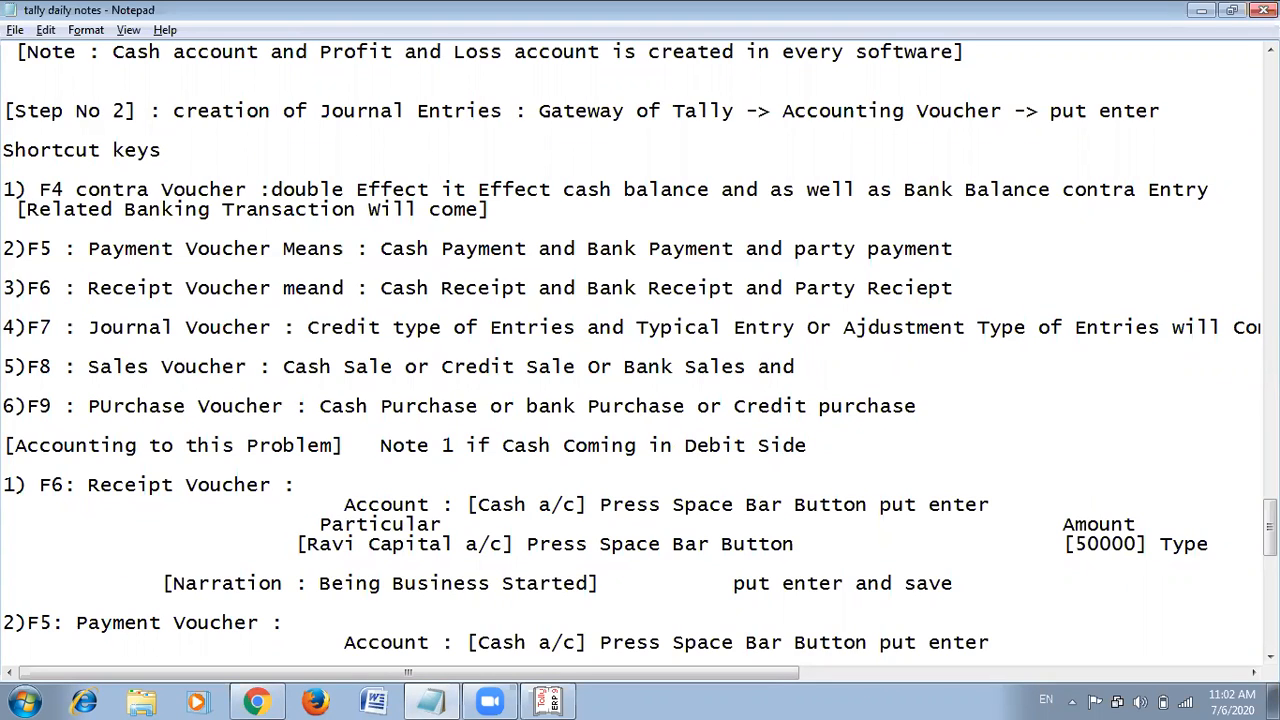
type(" It is Recei")
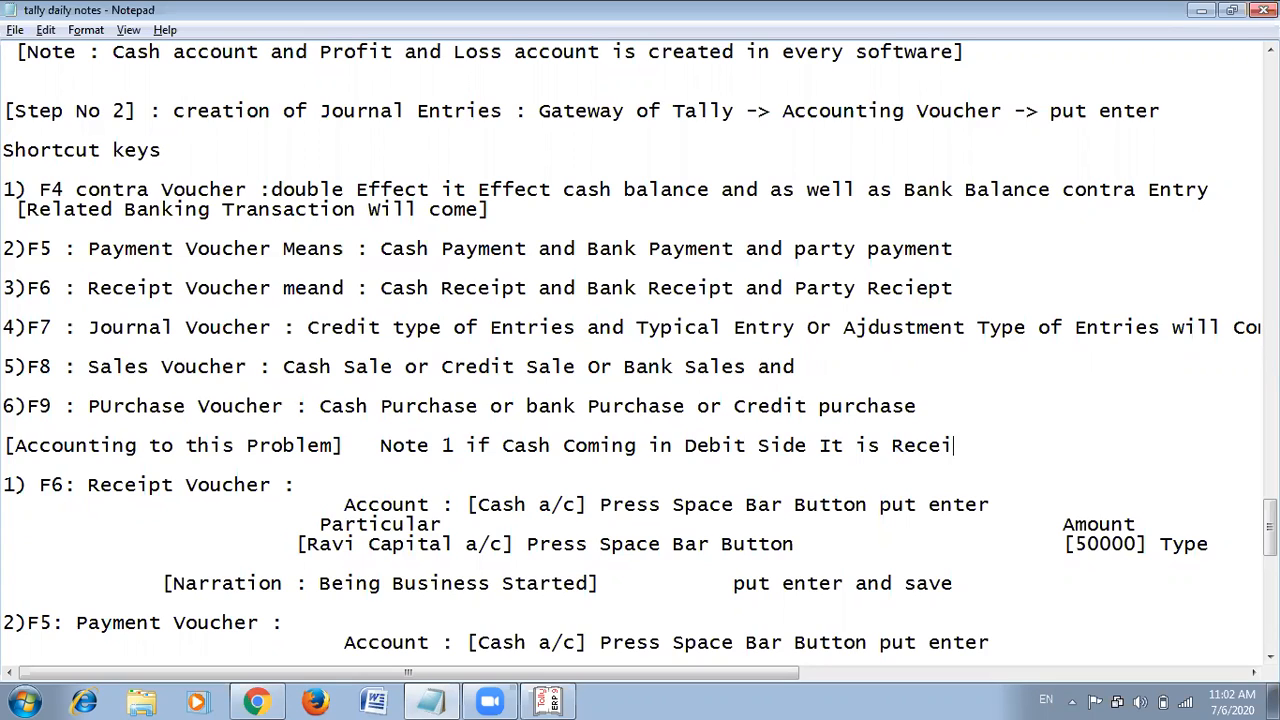
type("pts")
Add a second line under Note 1 reading "Note 2 If Cash is Coming on Credit Side It is Payment Entry".
key("Return")
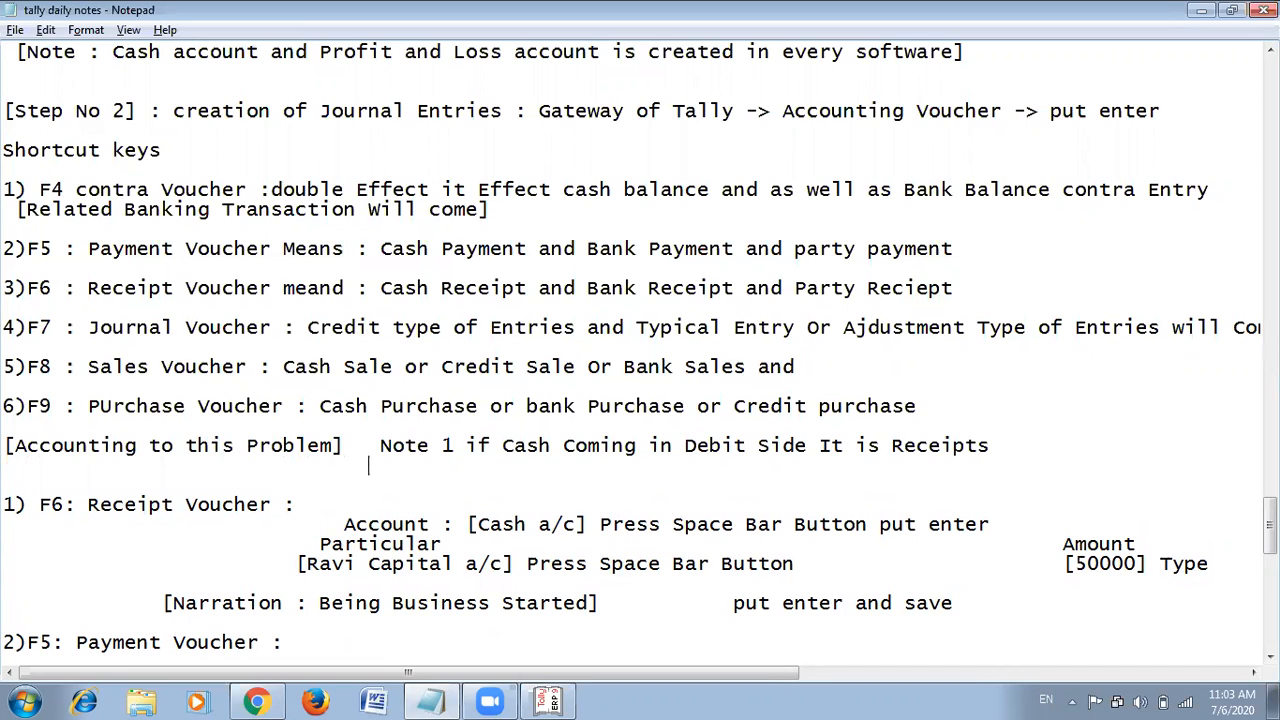
type("Note")
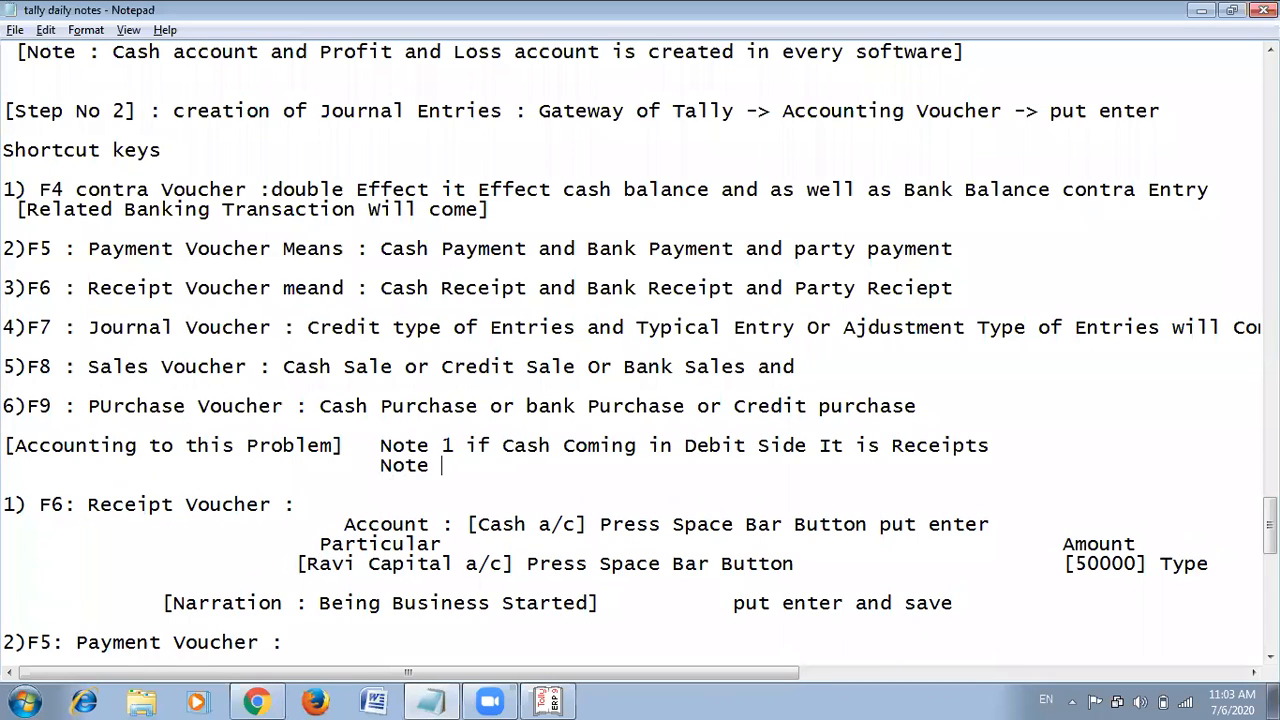
type(" 2 If Cash ")
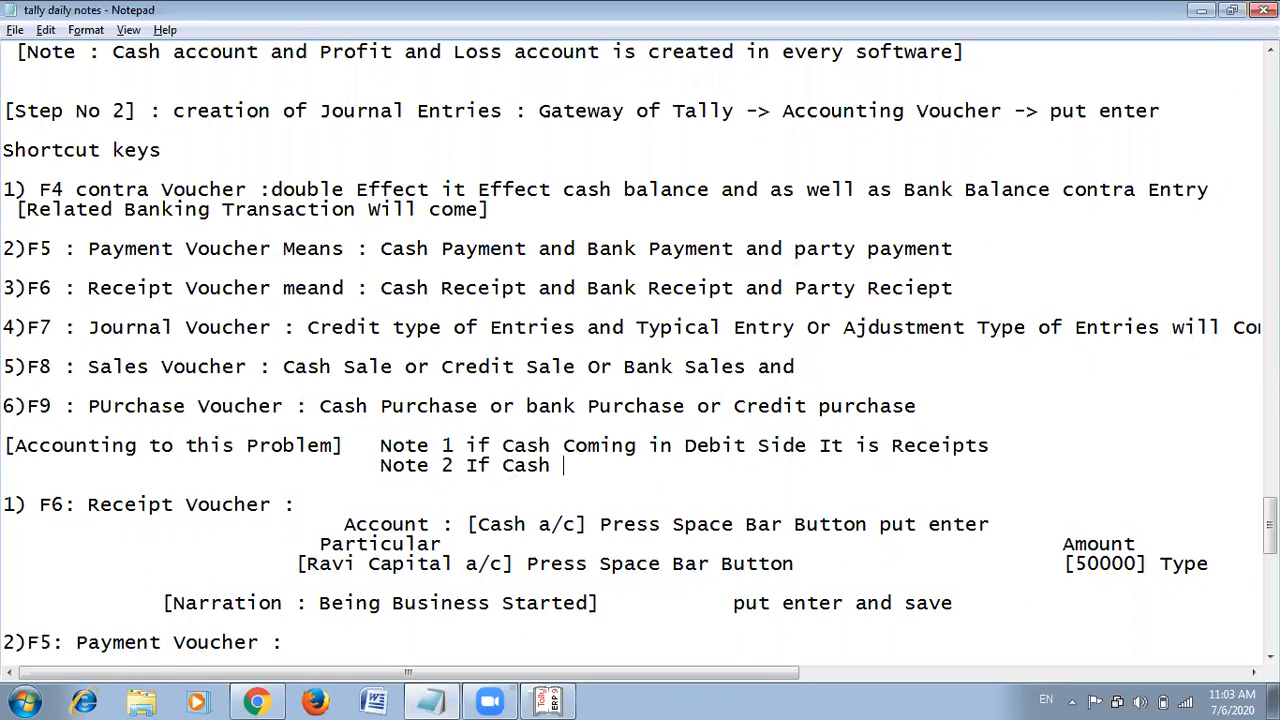
type("is Coming on C")
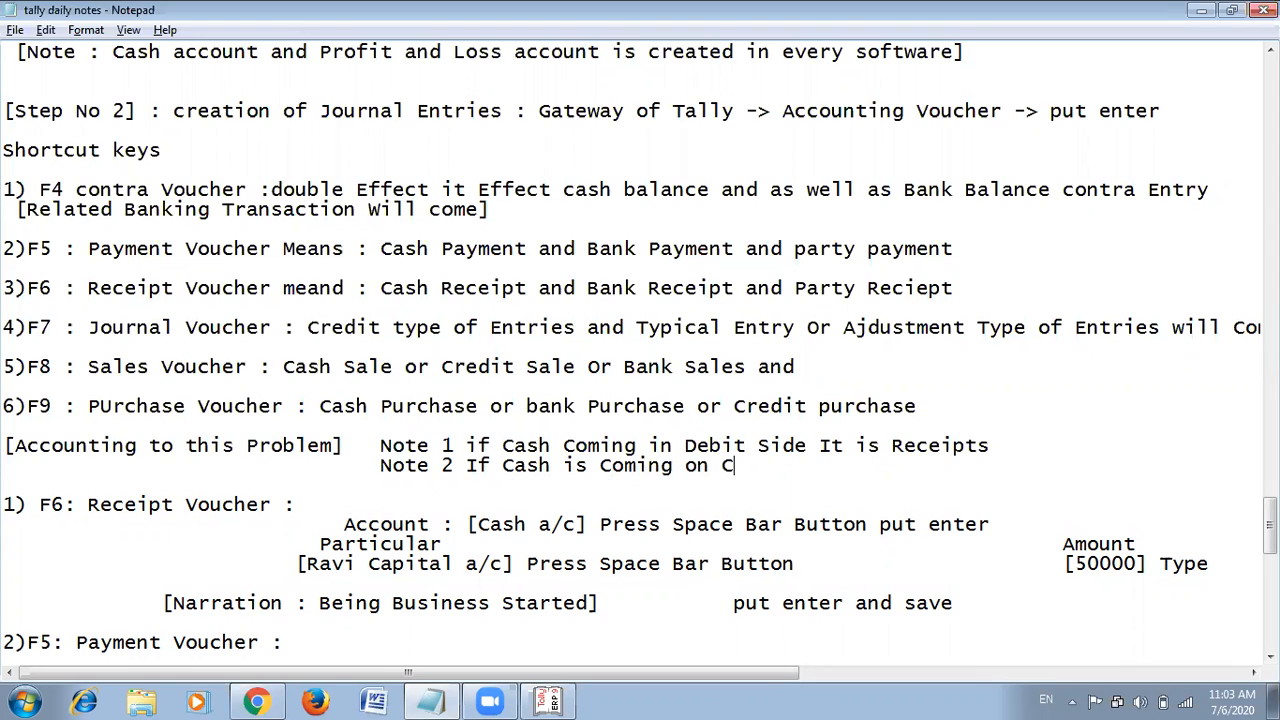
type("redit Side It is Pay")
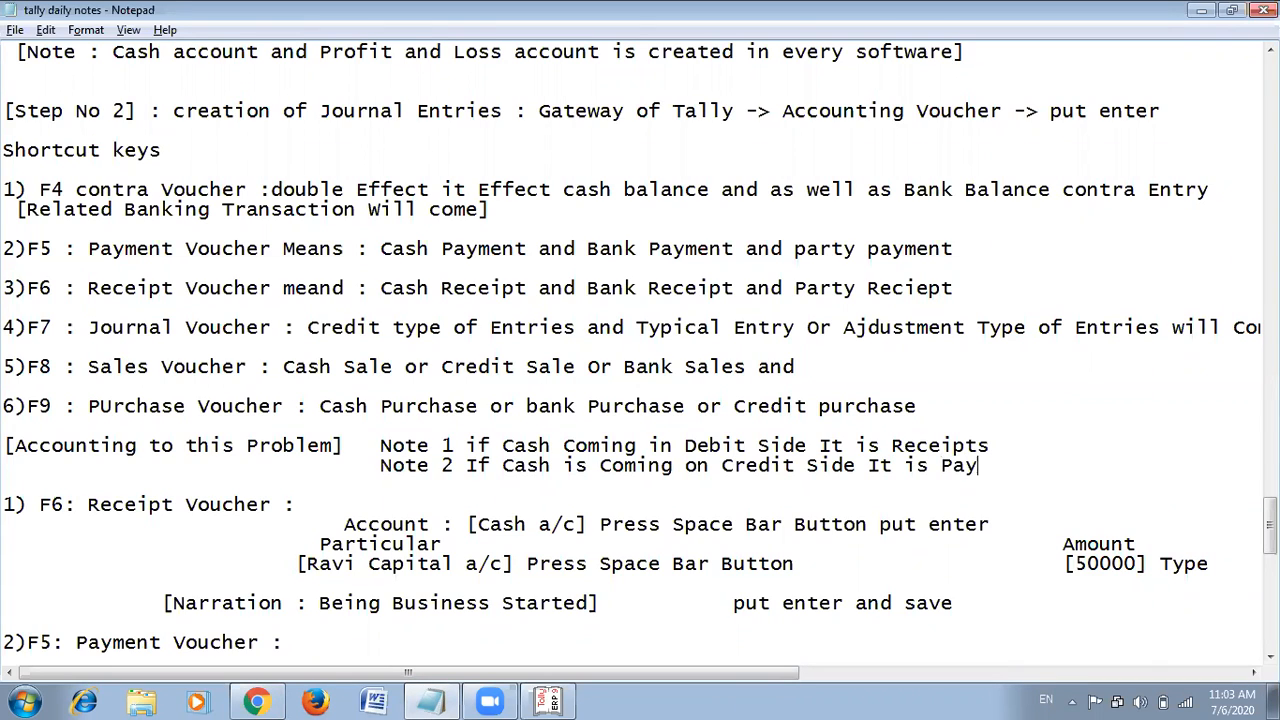
type("ment Entry")
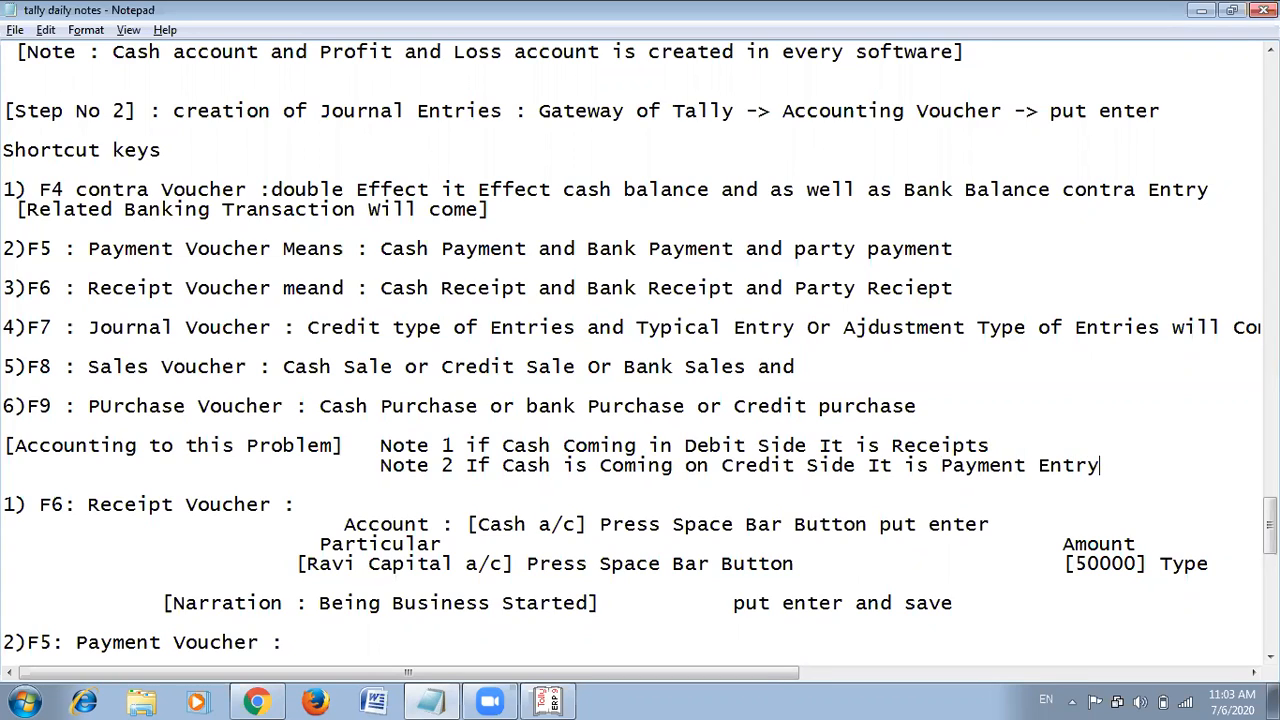
Append "Entry" to the end of the Note 1 line and enclose its "Note 1" label in square brackets.
key("Up")
type("Entry")
left_click(637, 446)
key("Left")
key("Left")
key("Left")
type("[")
key("Right")
key("Right")
key("Right")
type("]")
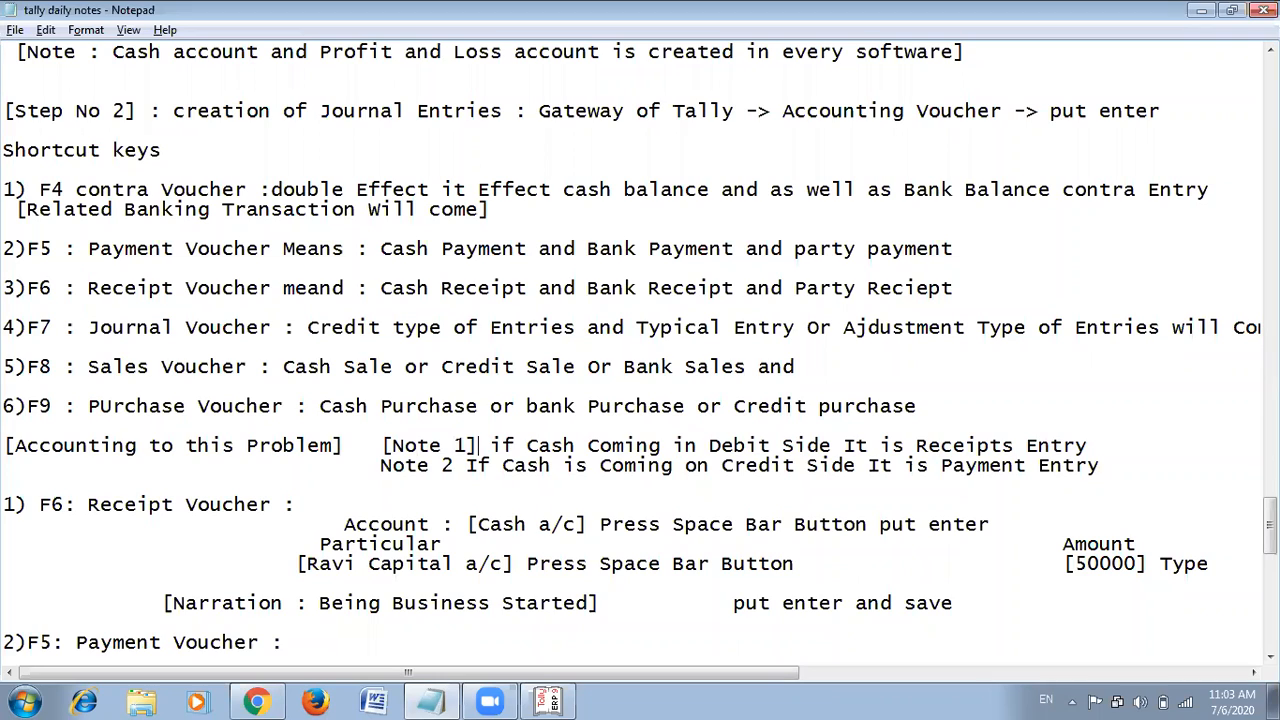
Enclose the "Note 2" label in square brackets.
key("Left")
key("Left")
key("Left")
key("Left")
key("Left")
key("Left")
key("Left")
type("[")
key("Right")
key("Right")
key("Right")
key("Right")
key("Right")
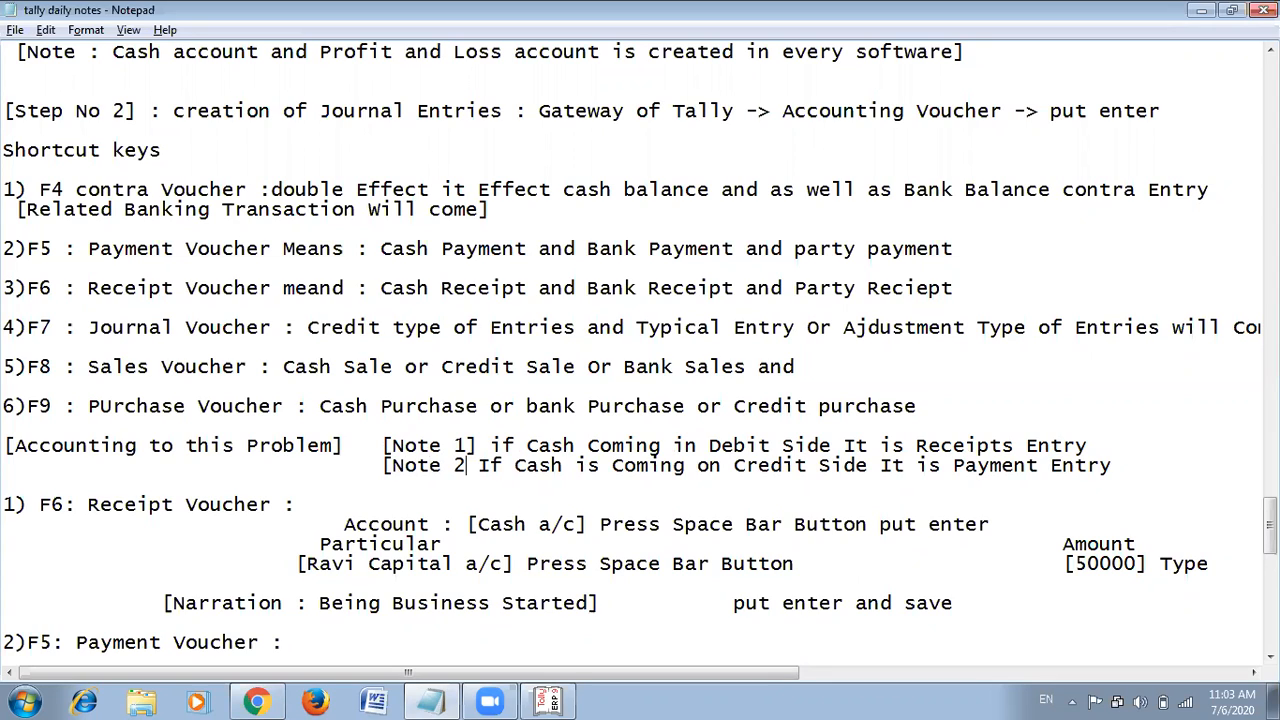
type("]")
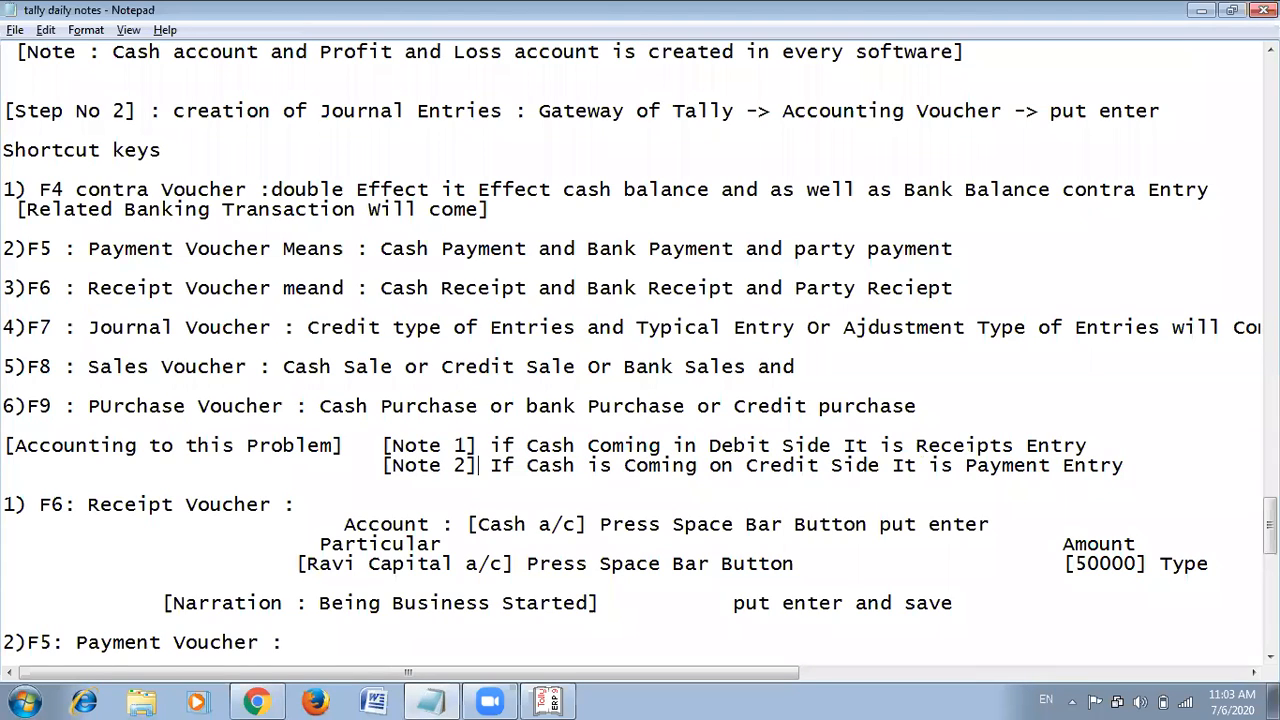
Go back to "Creation of journal Entries" and highlight the cash debit and capital credit lines of the first entry.
scroll(384, 225, "up", 4)
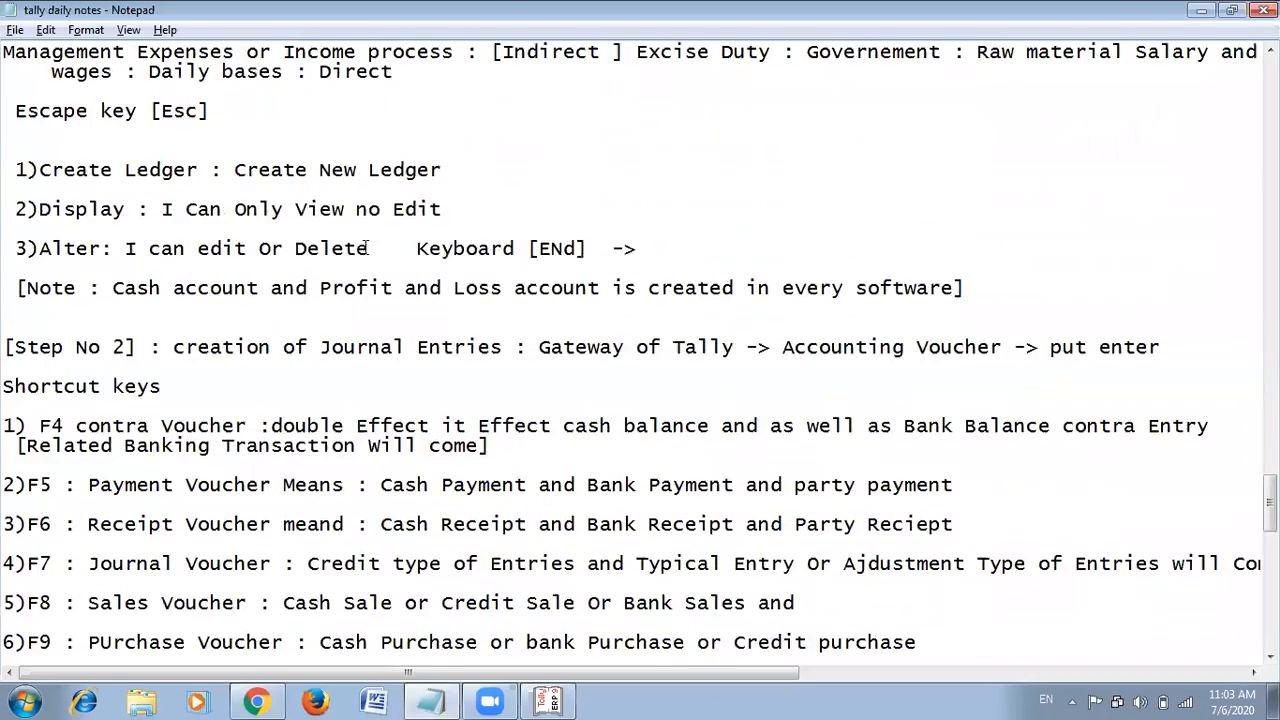
scroll(367, 248, "up", 20)
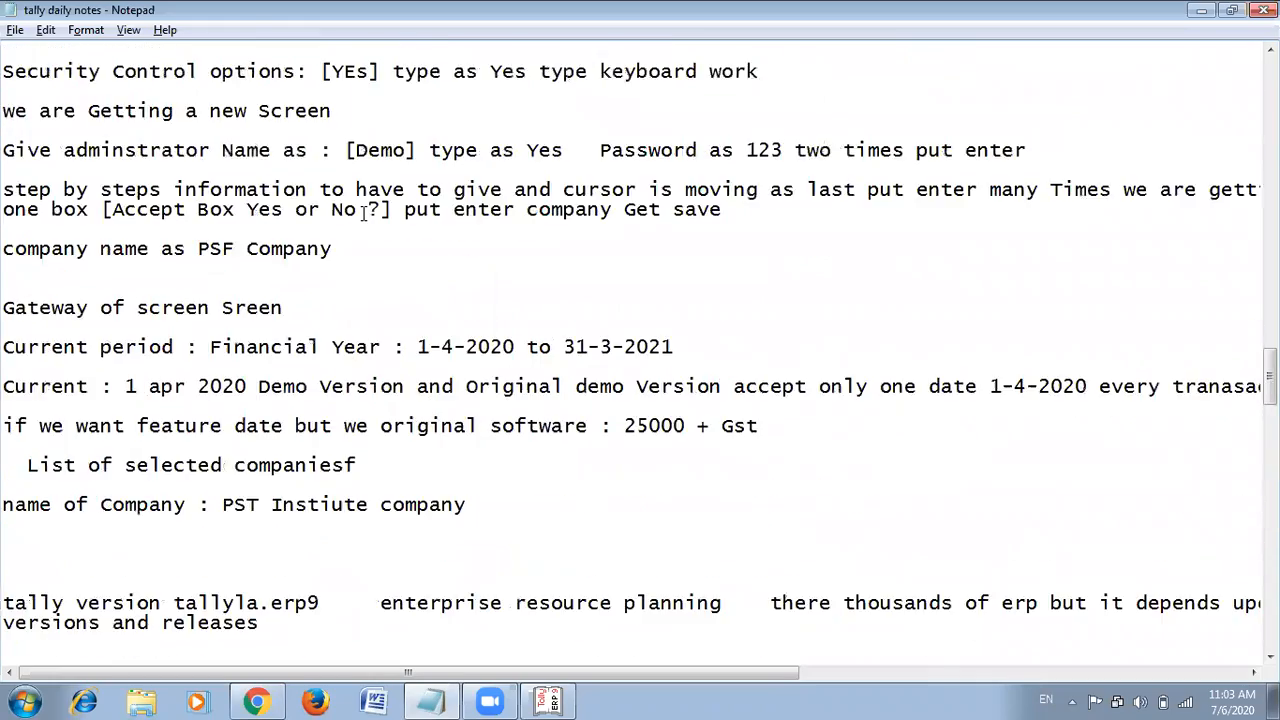
scroll(363, 214, "up", 20)
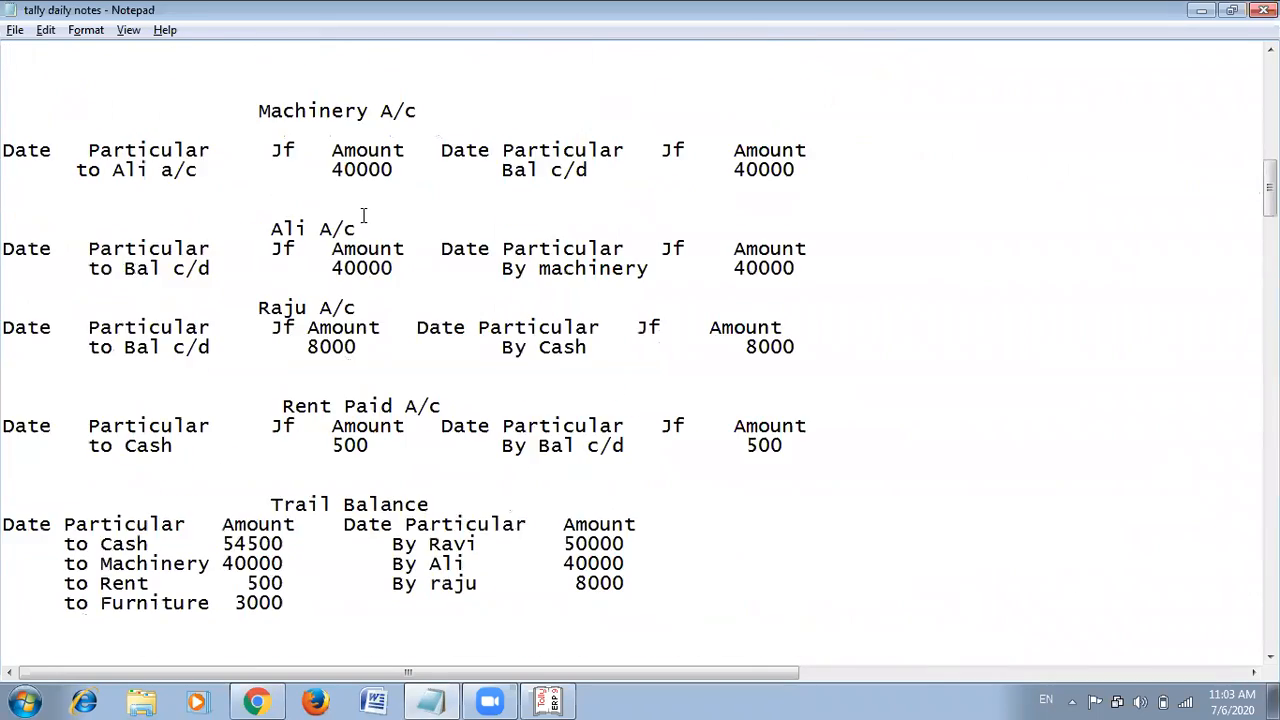
scroll(364, 215, "up", 15)
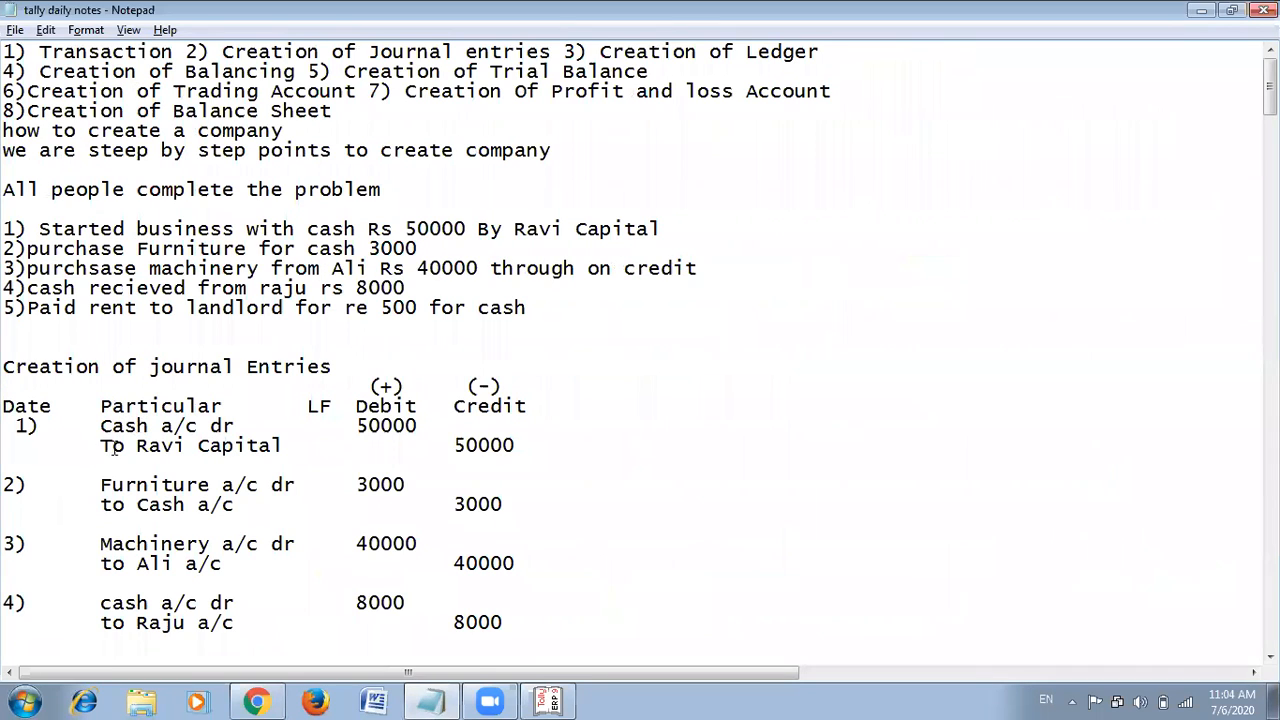
left_click_drag(90, 446, 296, 450)
left_click_drag(100, 427, 236, 428)
left_click_drag(88, 446, 190, 462)
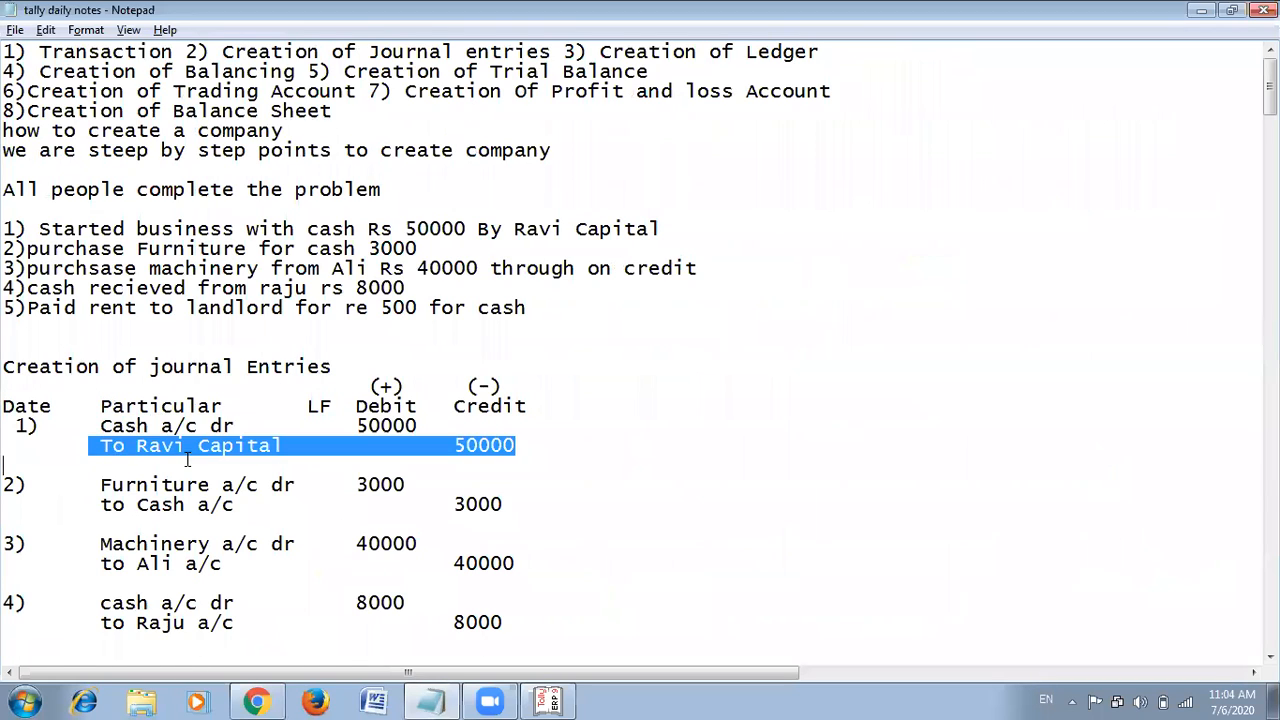
Review the Note 1 and Note 2 rules for receipt and payment entries beside the "[Accounting to this Problem]" heading.
scroll(817, 371, "down", 3)
scroll(818, 354, "down", 20)
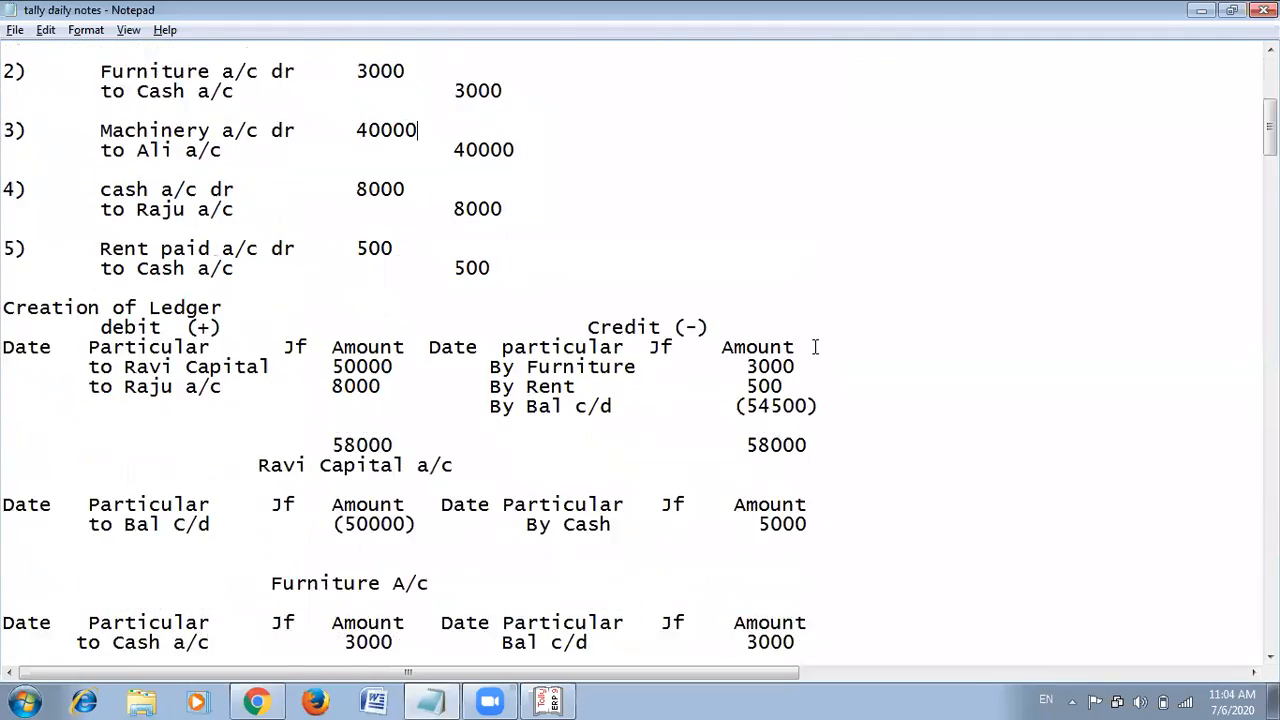
scroll(815, 345, "down", 20)
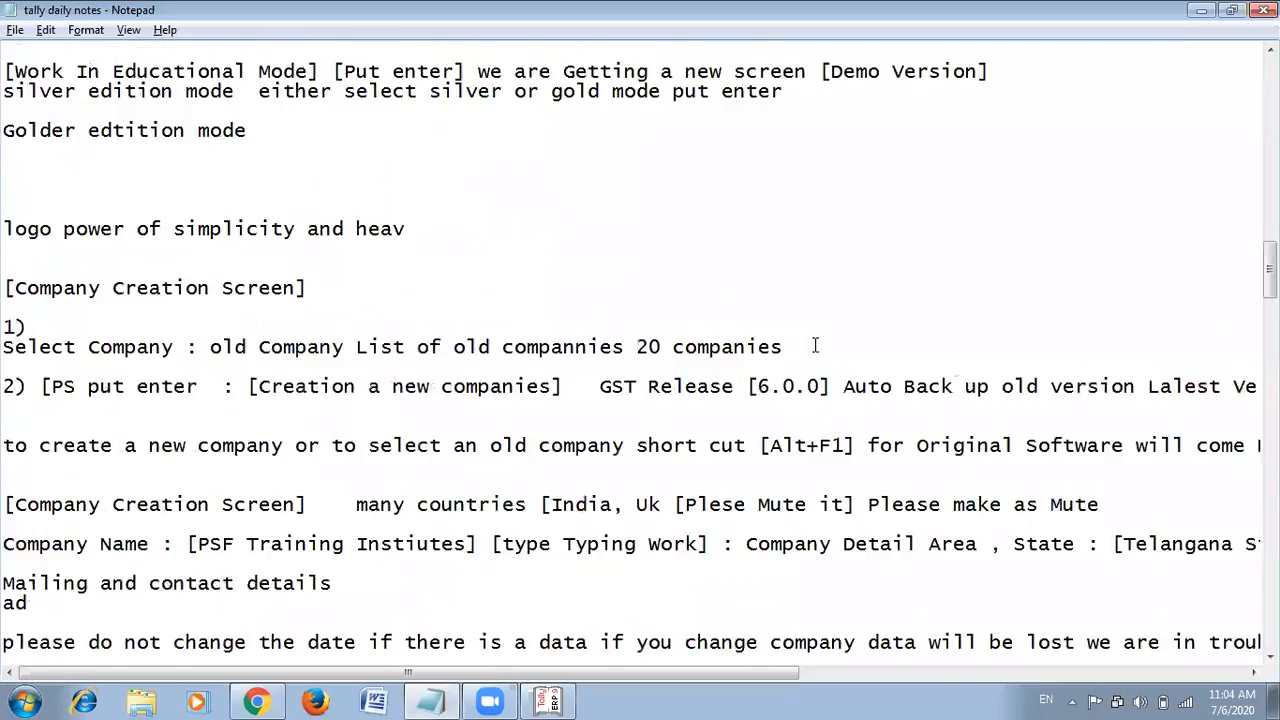
scroll(817, 345, "down", 11)
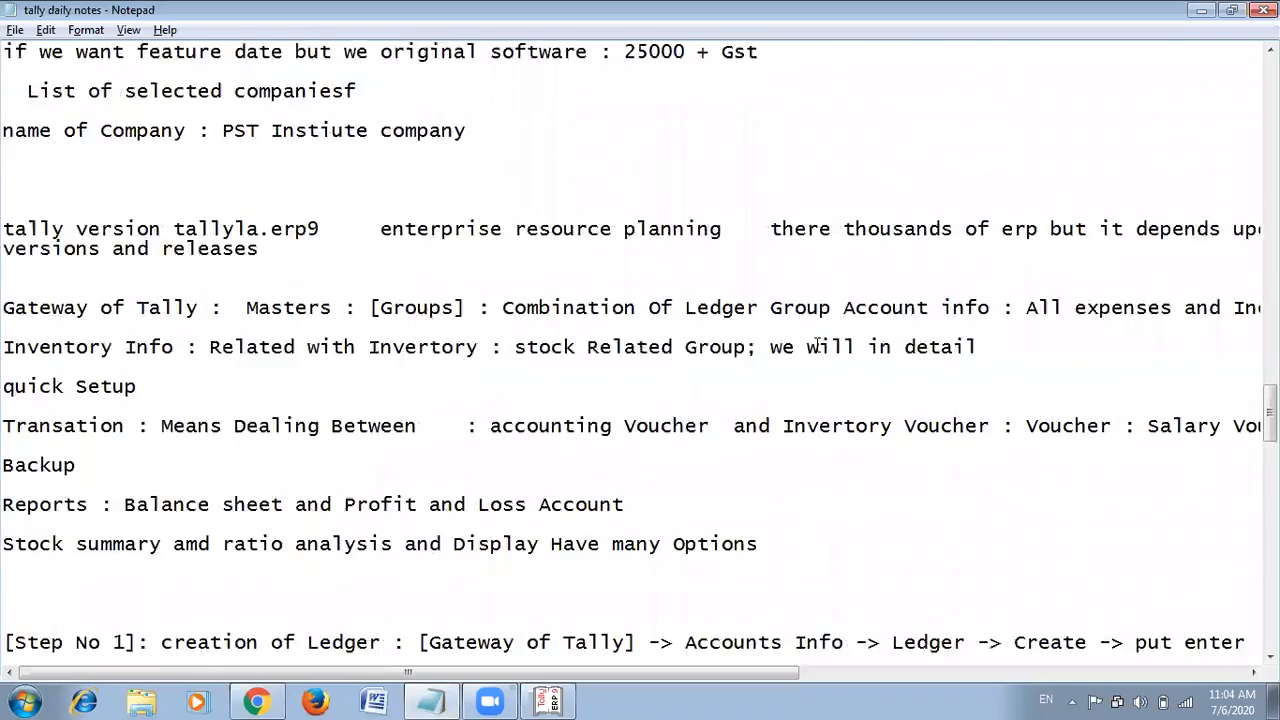
scroll(818, 346, "down", 4)
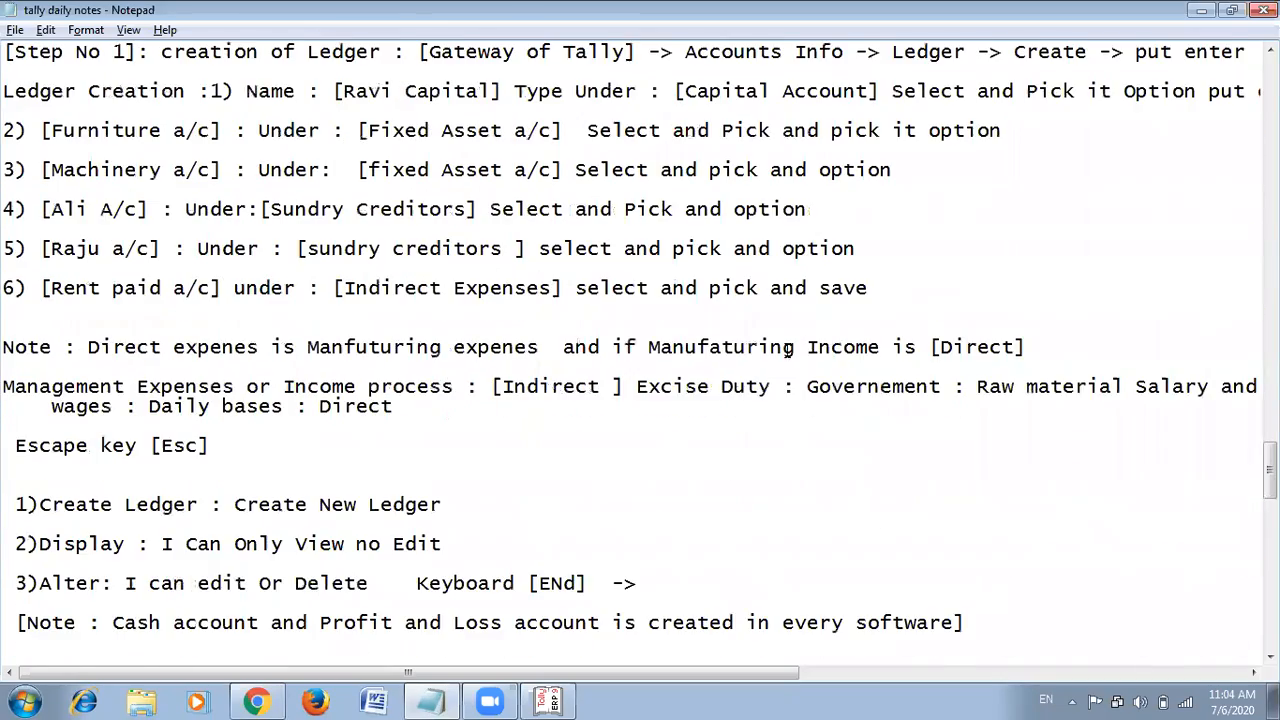
scroll(547, 401, "down", 2)
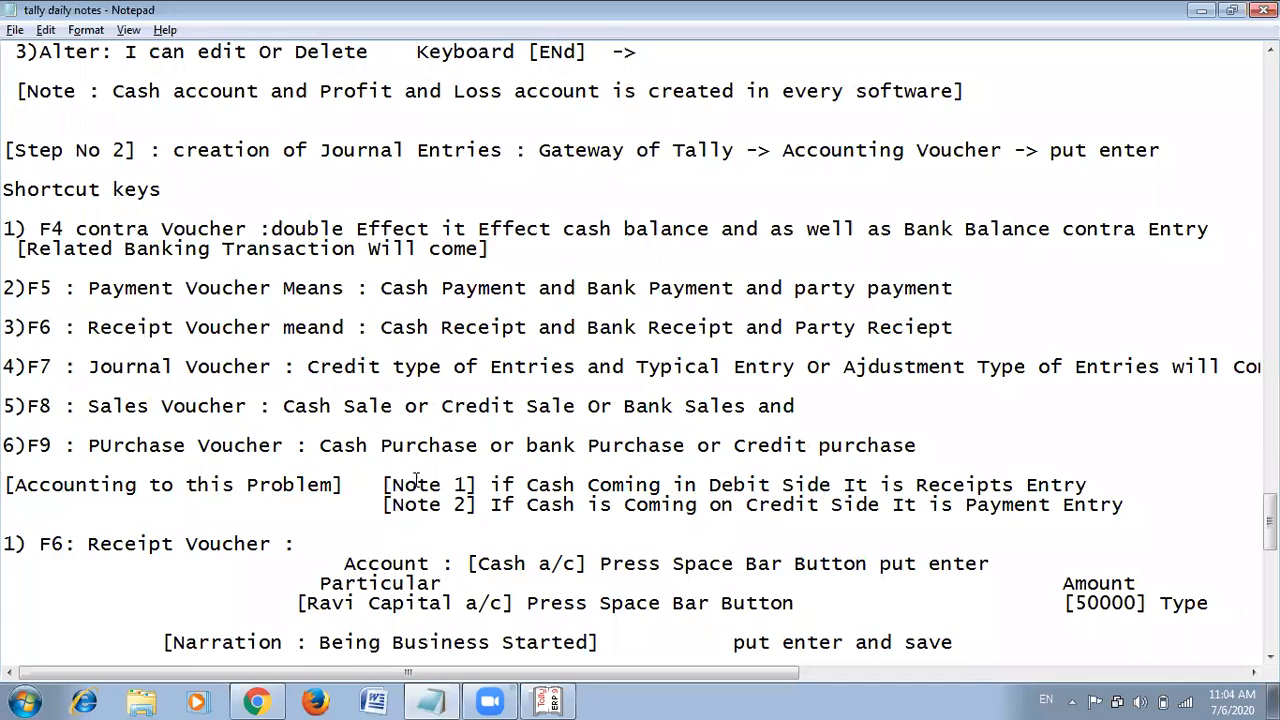
Highlight the "Cash a/c dr" line of the first journal entry and recheck that entry against the notes.
scroll(416, 480, "up", 14)
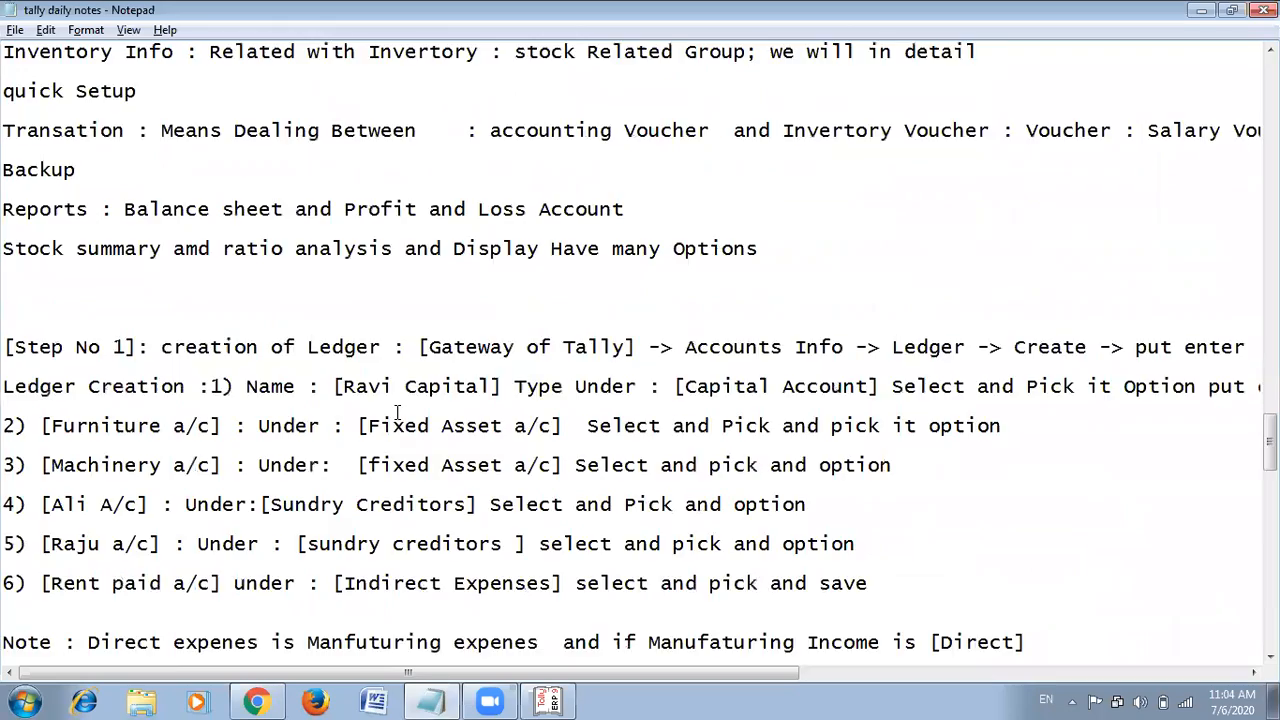
scroll(397, 412, "up", 20)
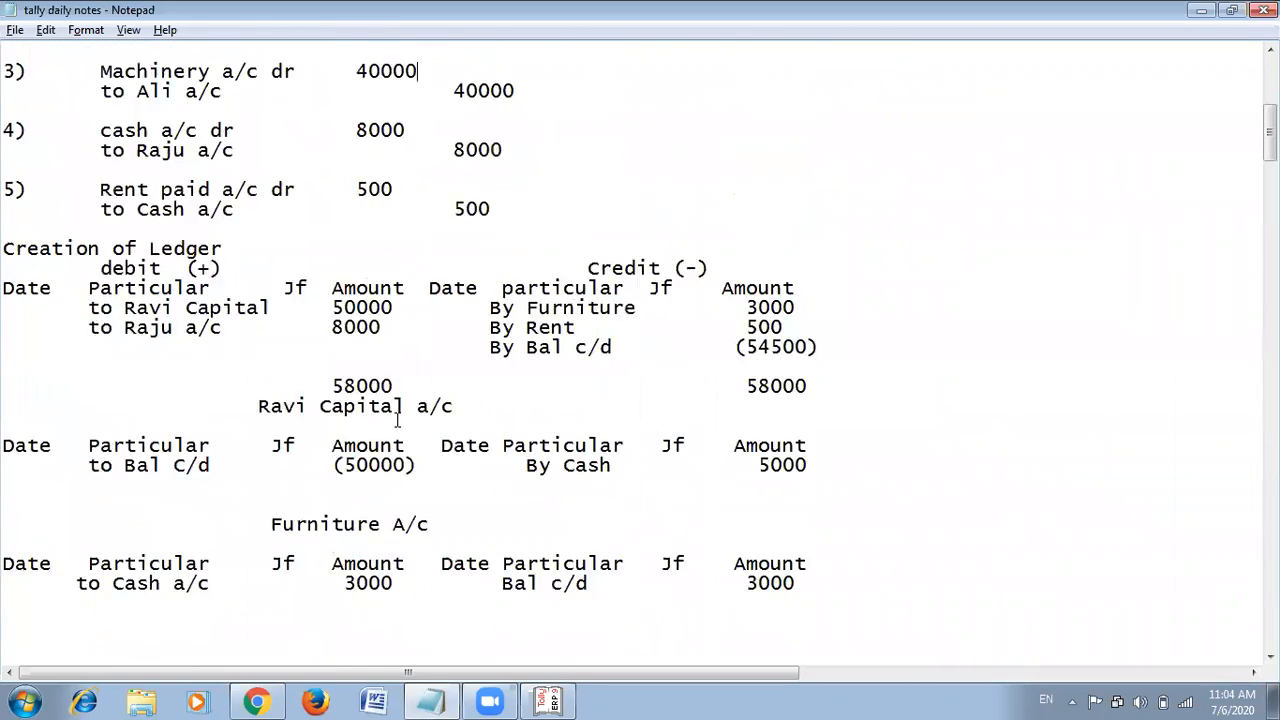
scroll(397, 420, "up", 6)
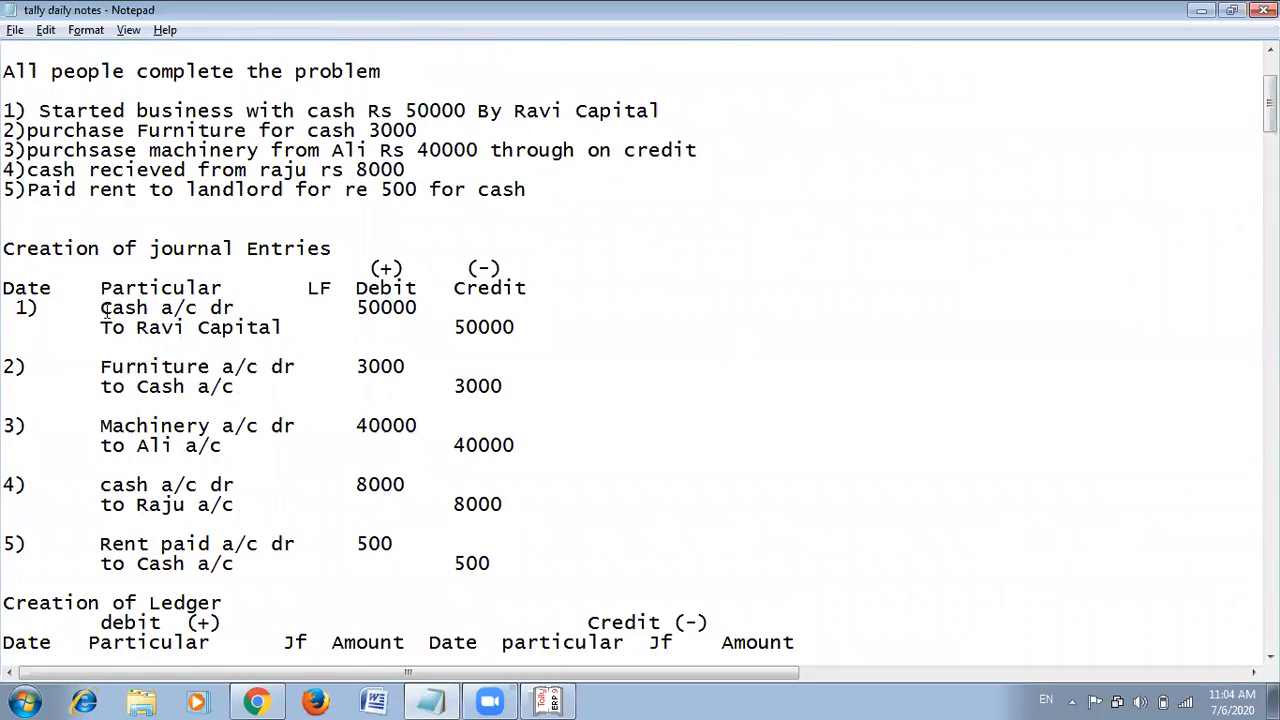
left_click_drag(100, 308, 236, 312)
left_click(244, 306)
scroll(254, 297, "down", 20)
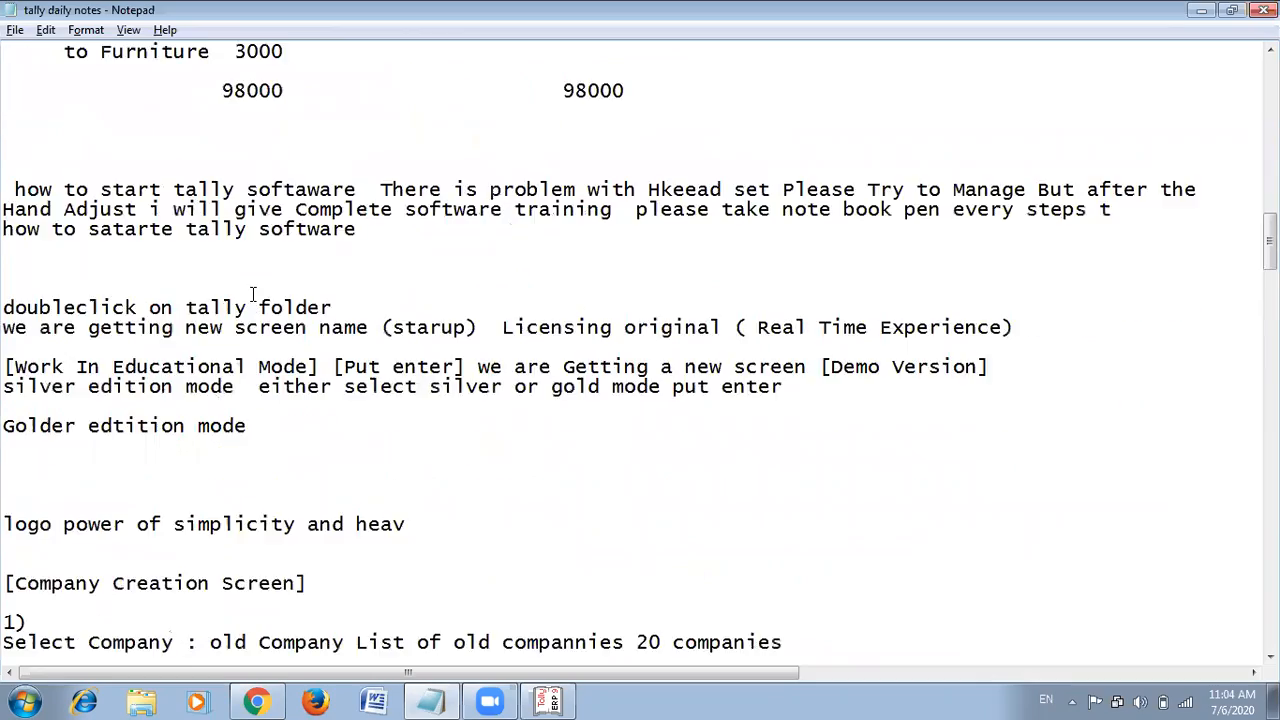
scroll(254, 294, "down", 9)
scroll(254, 294, "up", 19)
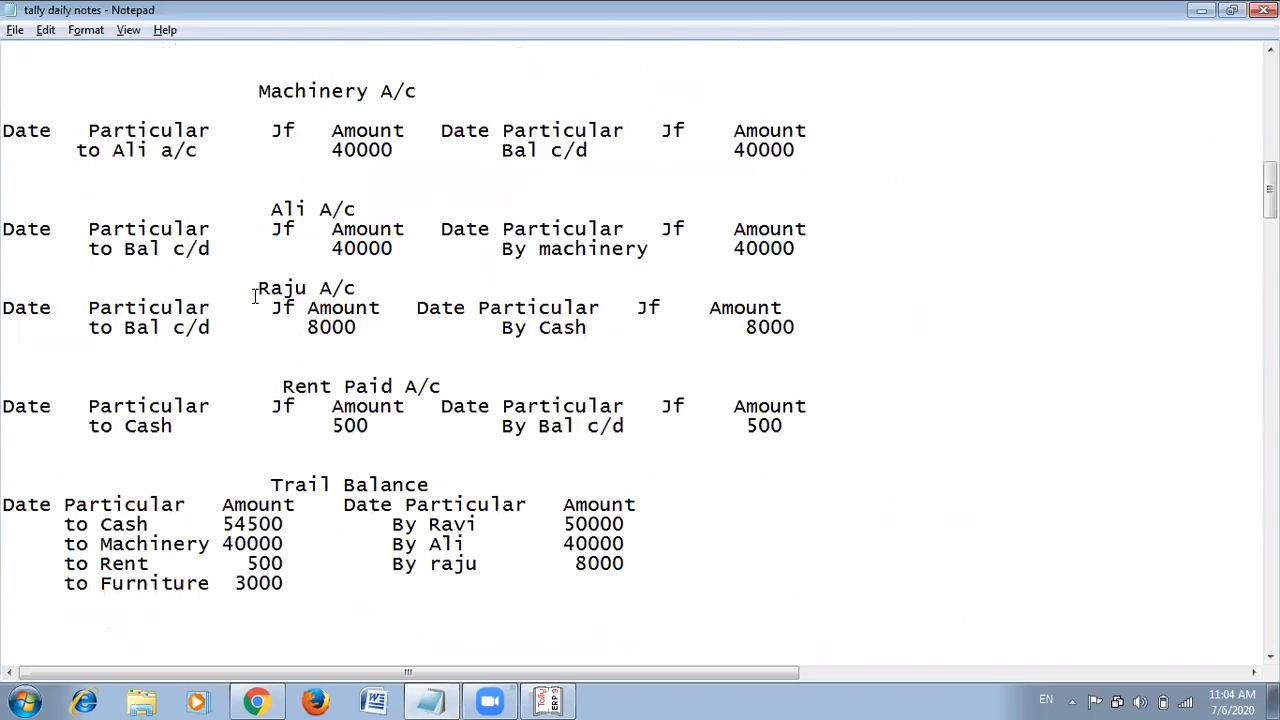
scroll(254, 297, "up", 17)
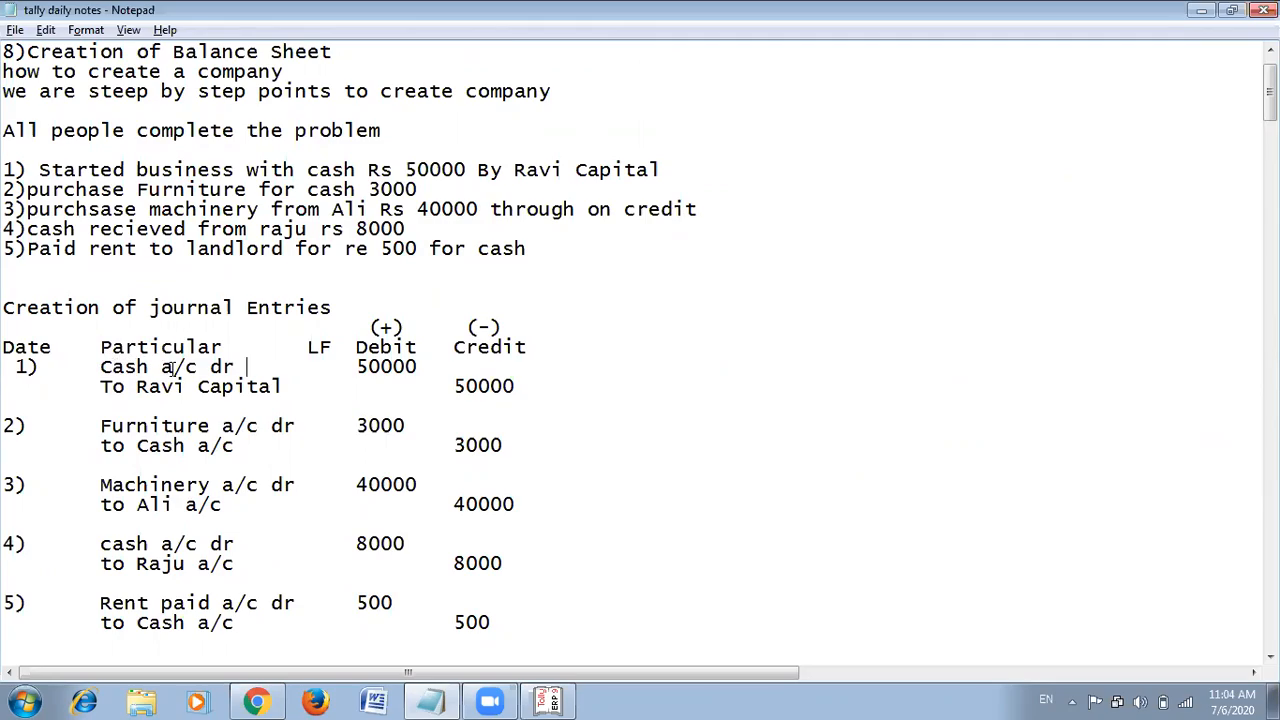
Return to the notes' voucher steps under "[Accounting to this Problem]", then switch to Tally.ERP 9 and start a Receipt voucher.
scroll(172, 368, "down", 20)
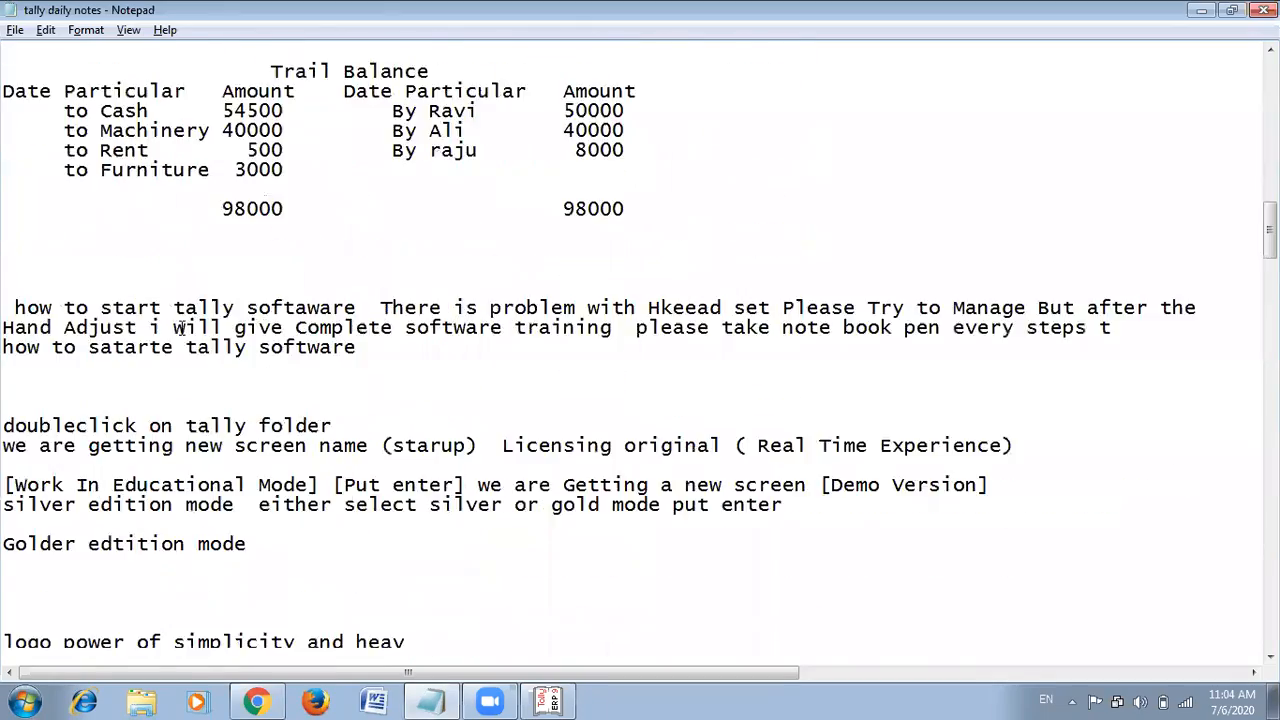
scroll(180, 328, "down", 20)
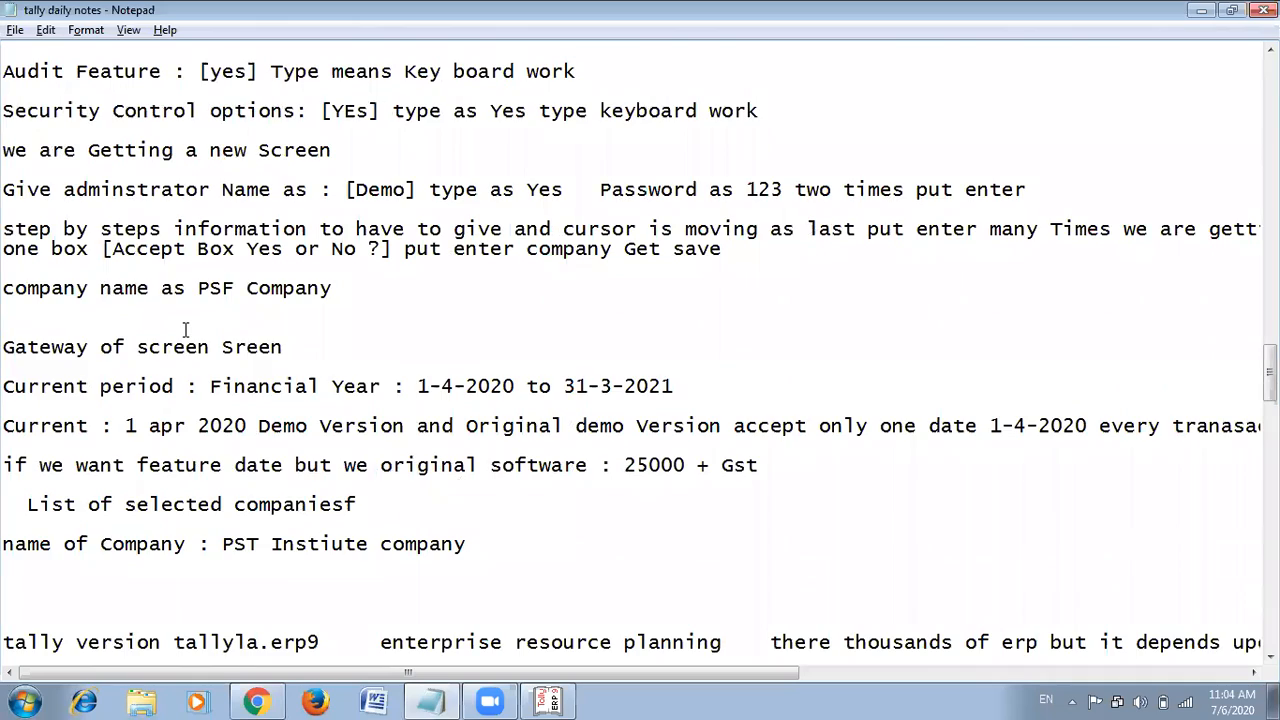
scroll(185, 329, "down", 20)
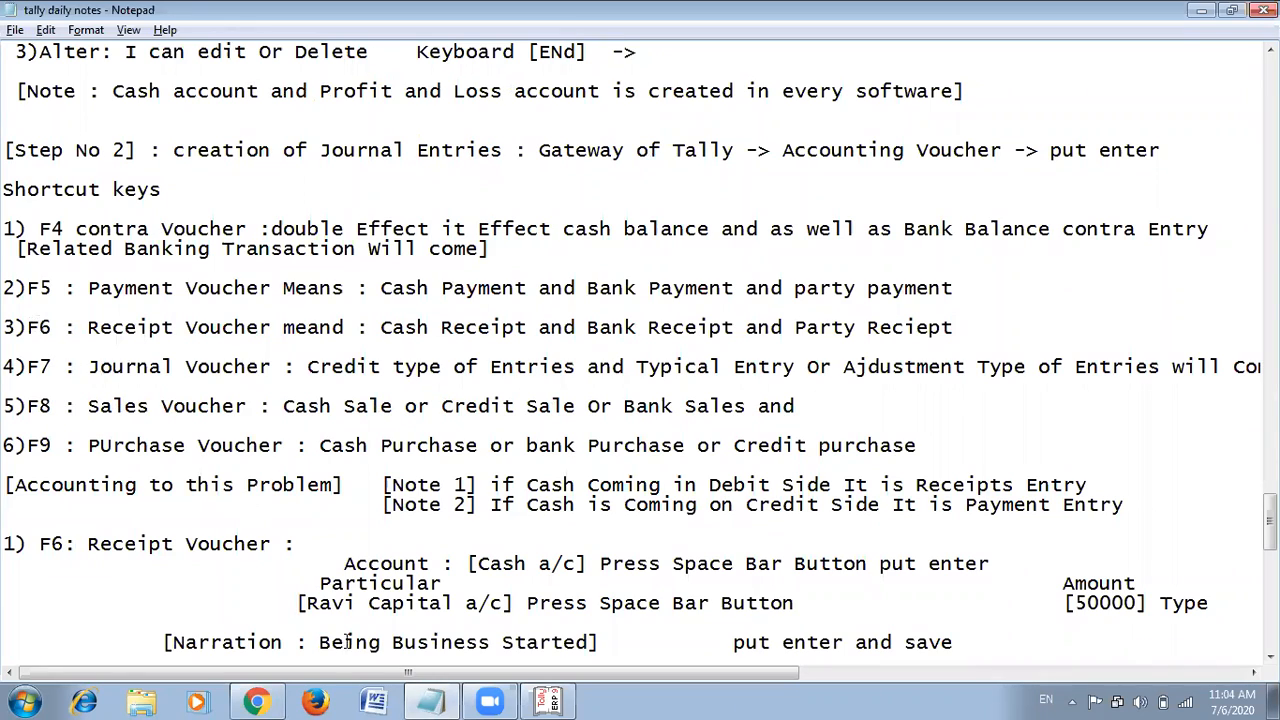
scroll(460, 552, "down", 6)
scroll(524, 646, "down", 1)
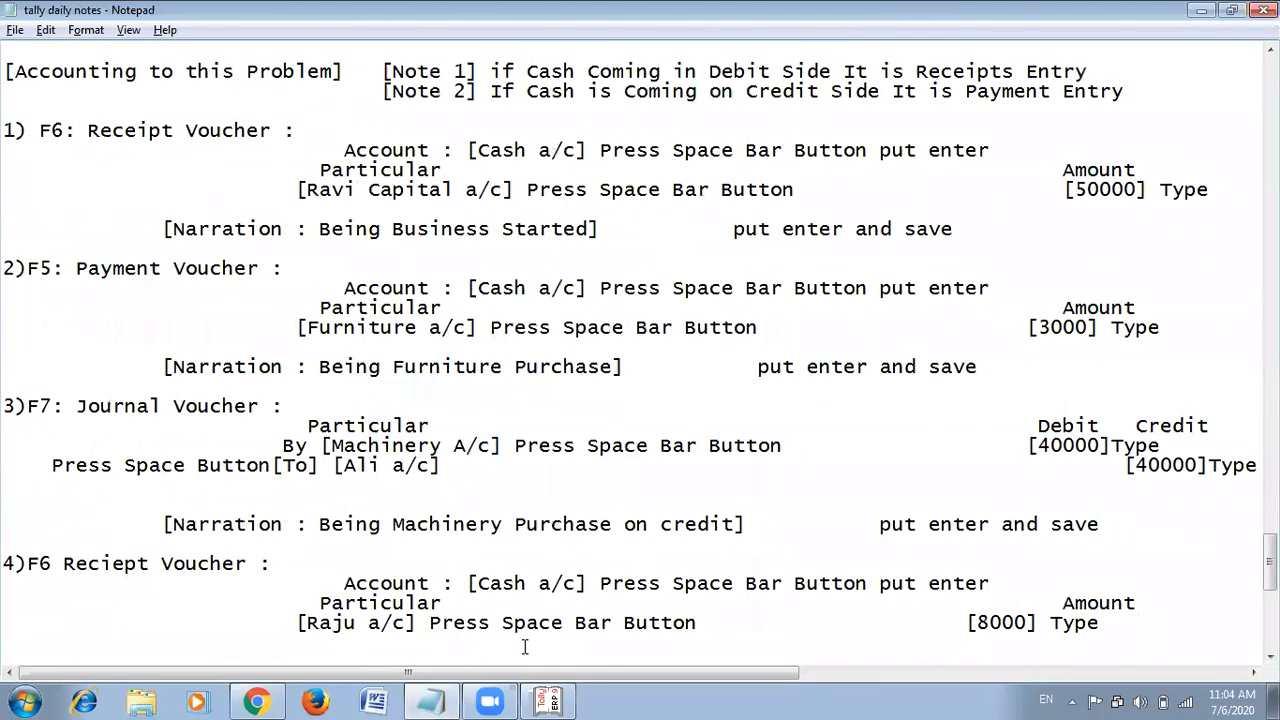
key("alt+Tab")
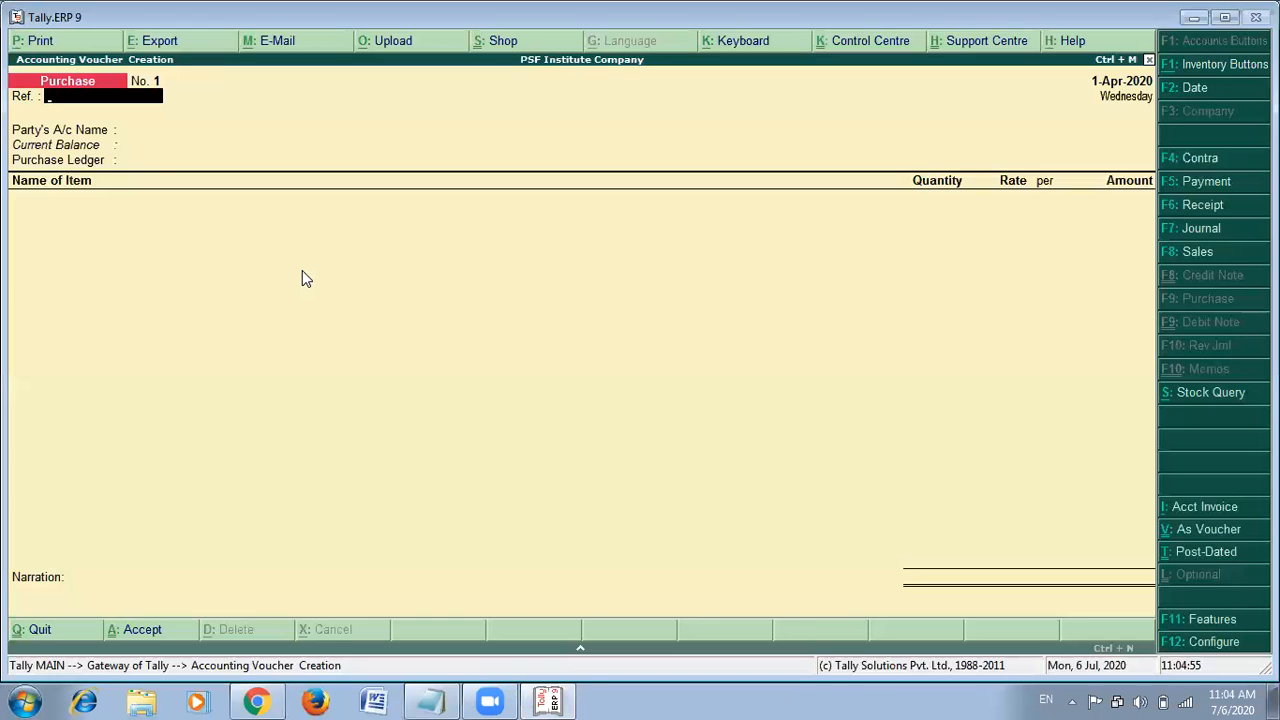
key("F6")
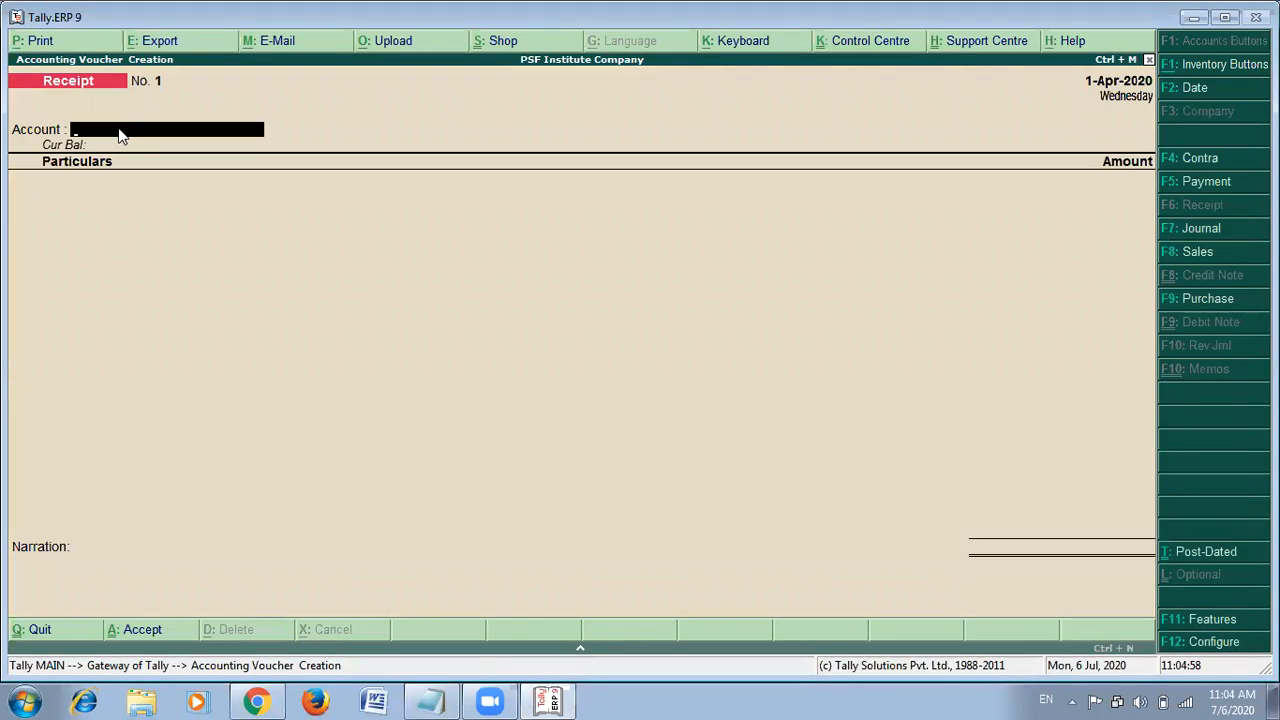
Compare the receipt voucher's Account field with the Notepad notes, highlighting "Account : [Cash a/c]" in the payment voucher section.
left_click(447, 700)
scroll(121, 264, "up", 1)
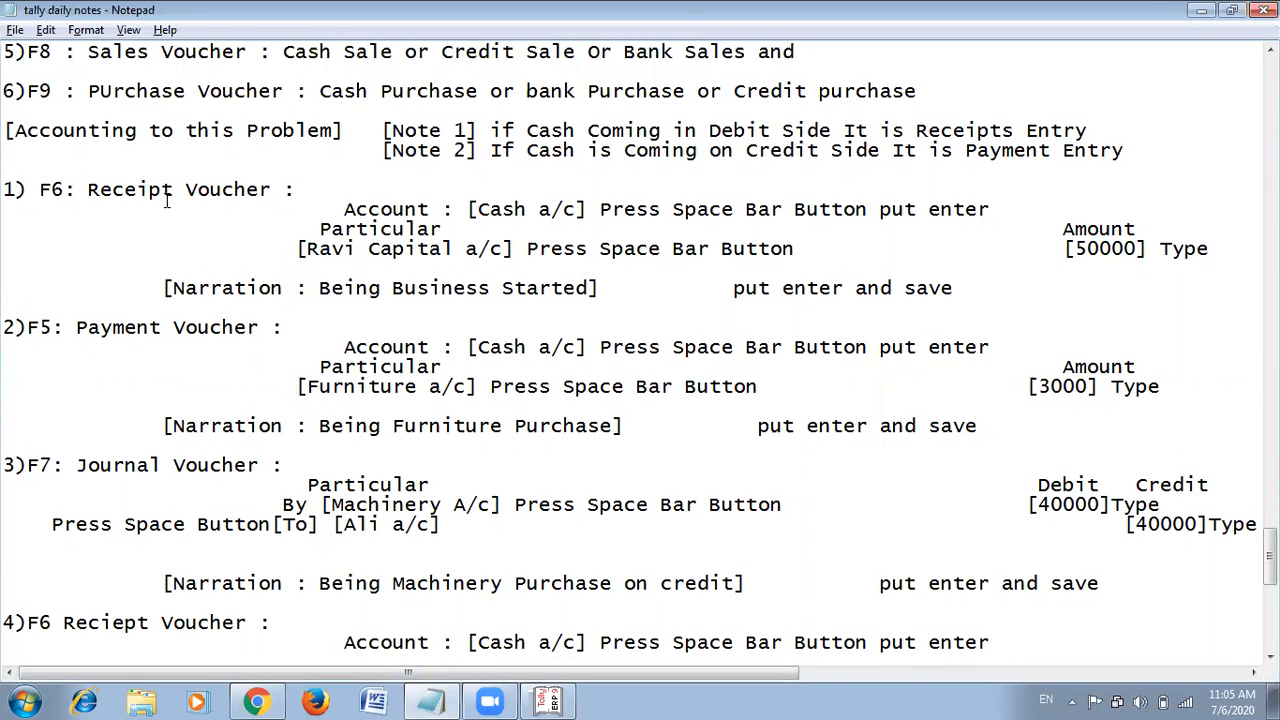
key("alt+Tab")
key("alt+Tab")
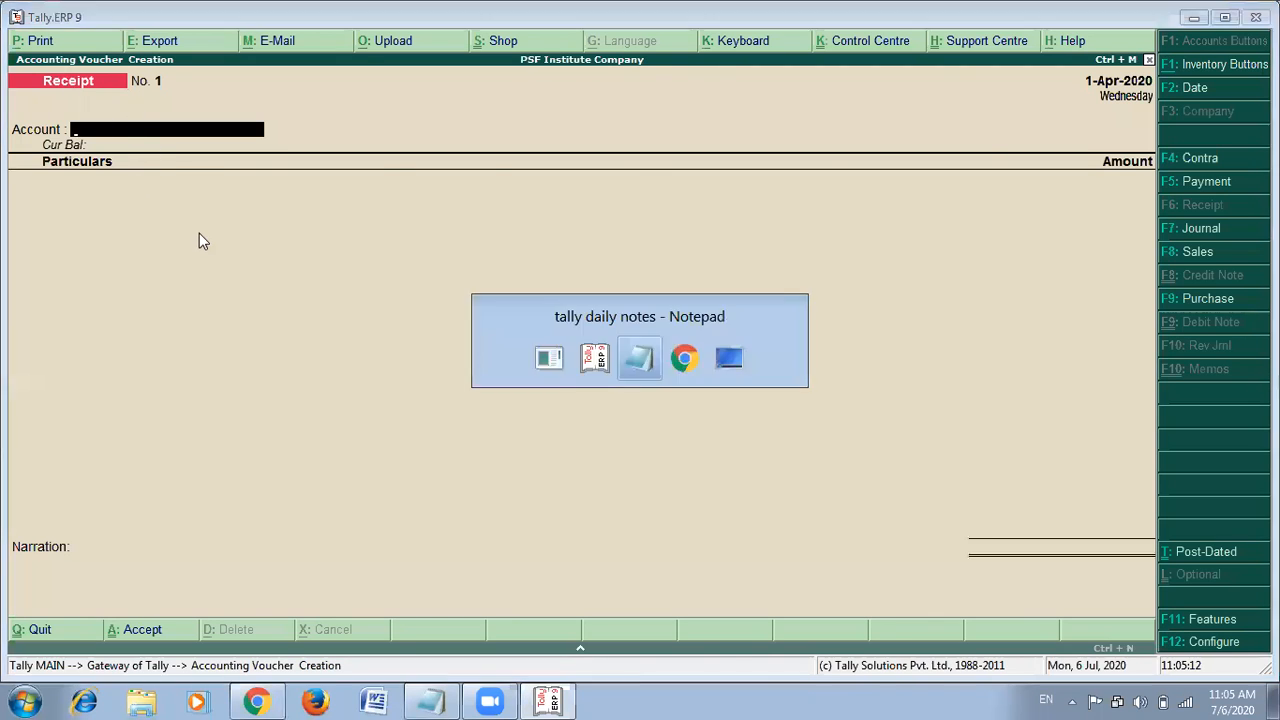
left_click_drag(333, 347, 432, 346)
key("alt+Tab")
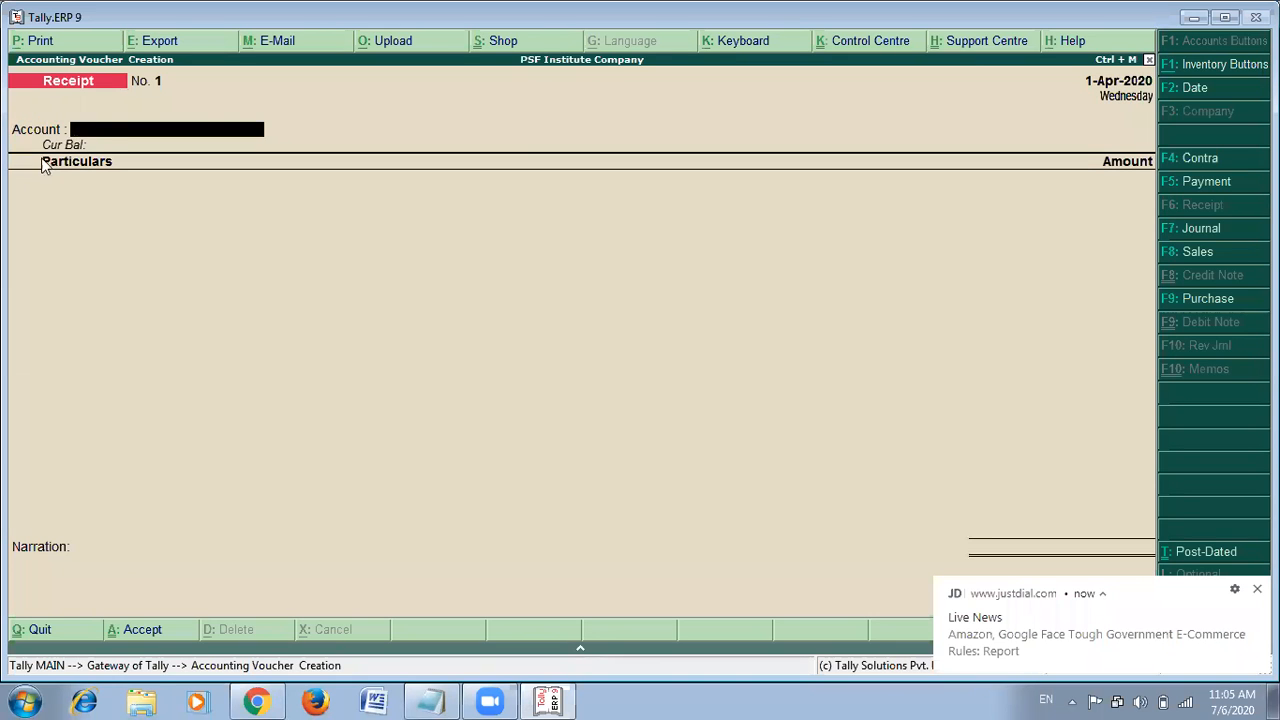
key("alt+Tab")
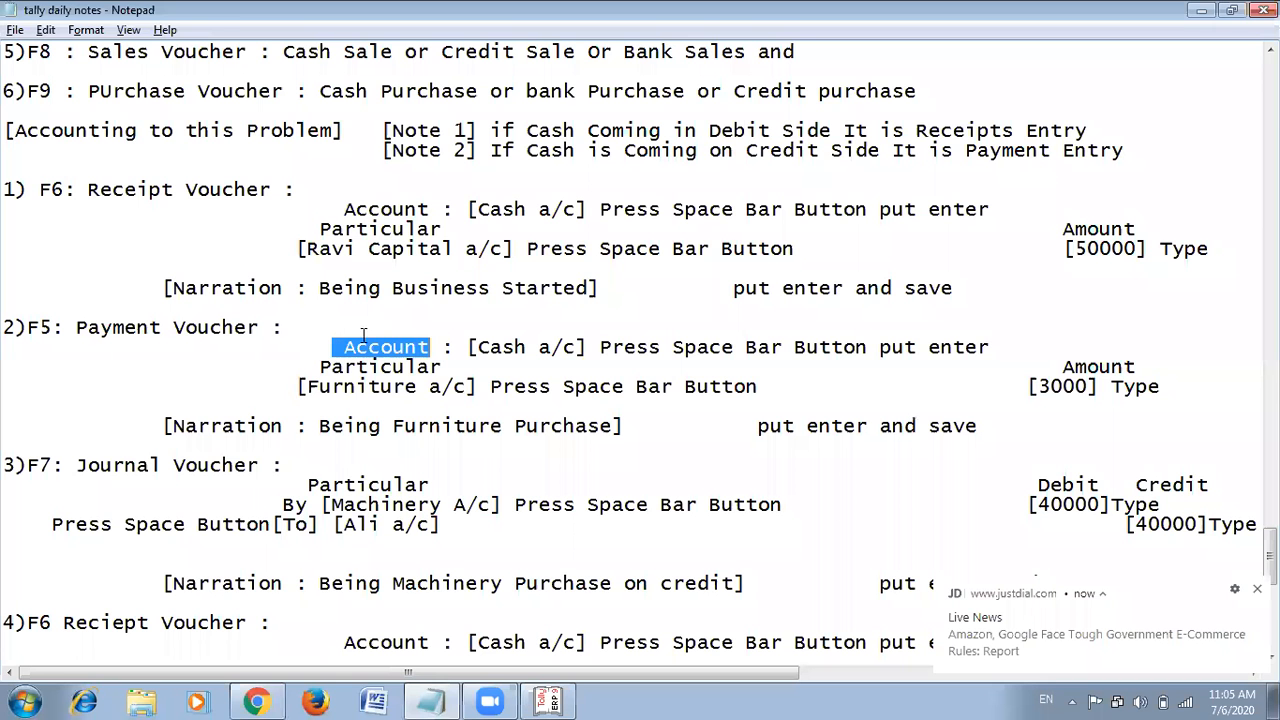
left_click(467, 348)
left_click_drag(468, 348, 501, 324)
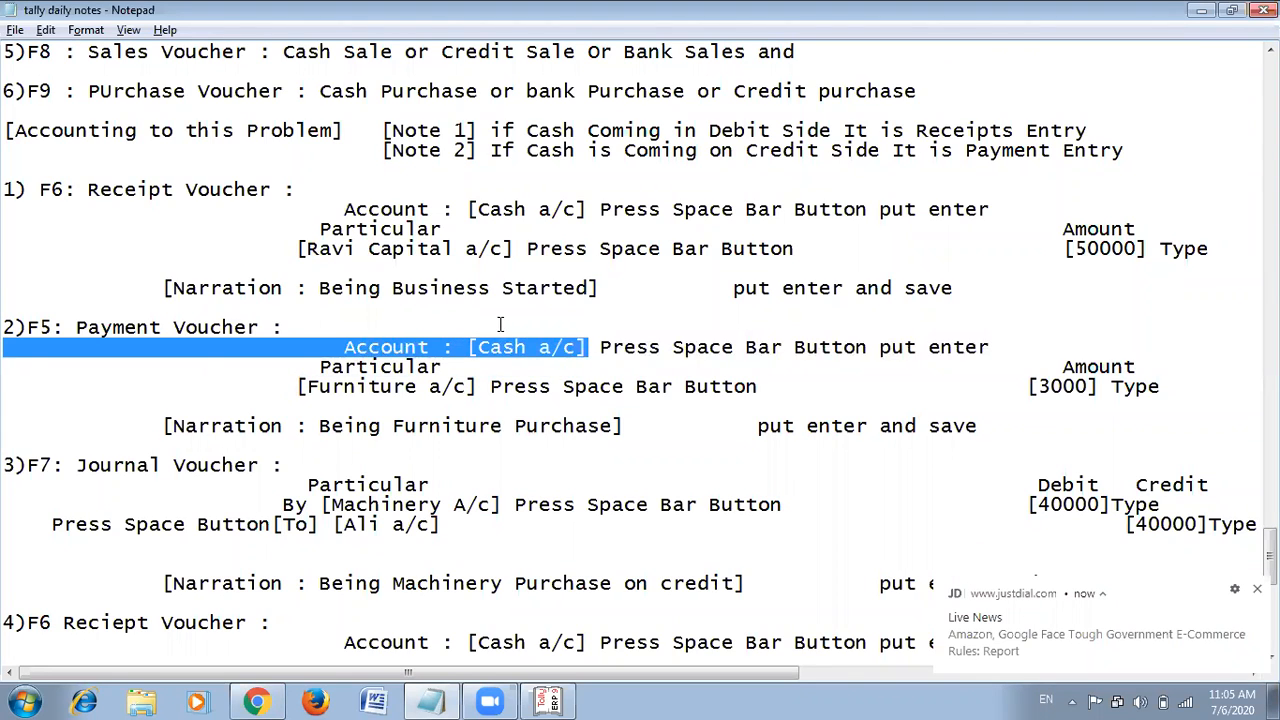
left_click(501, 324)
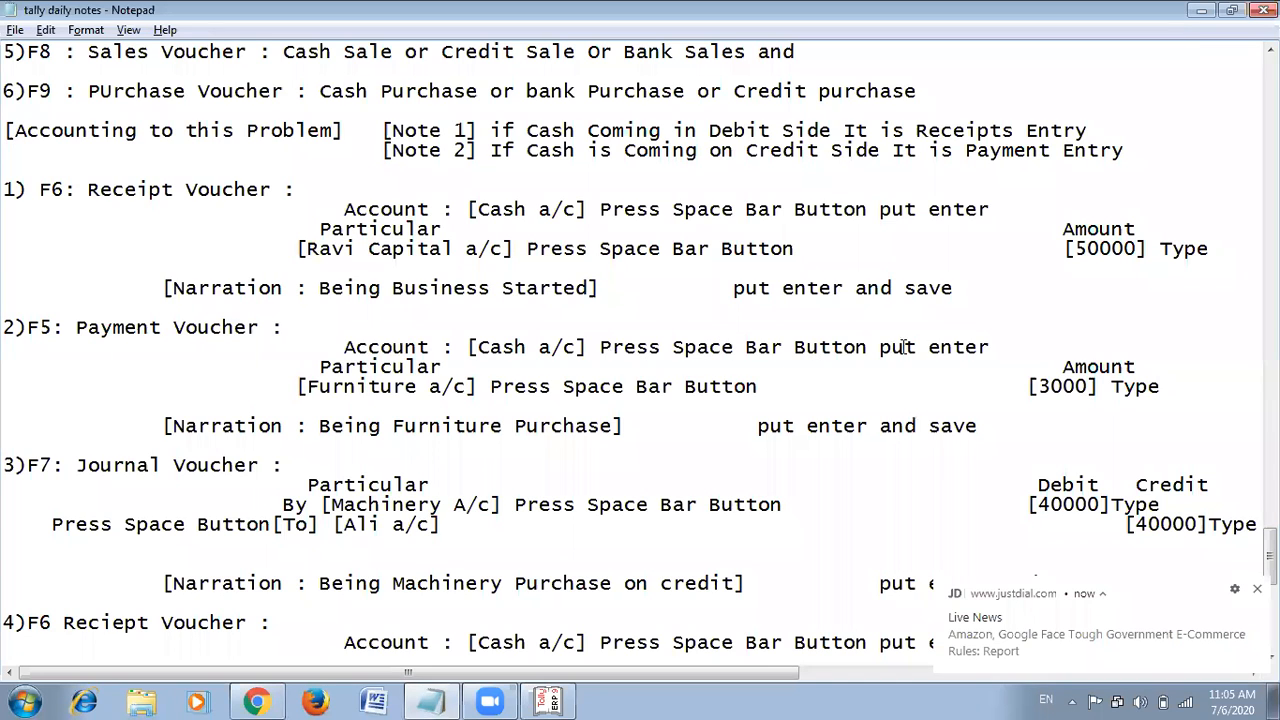
Recheck the Account field against the notes, highlighting the payment section's space bar instruction and "[Cash a/c]" in the receipt section.
key("alt+Tab")
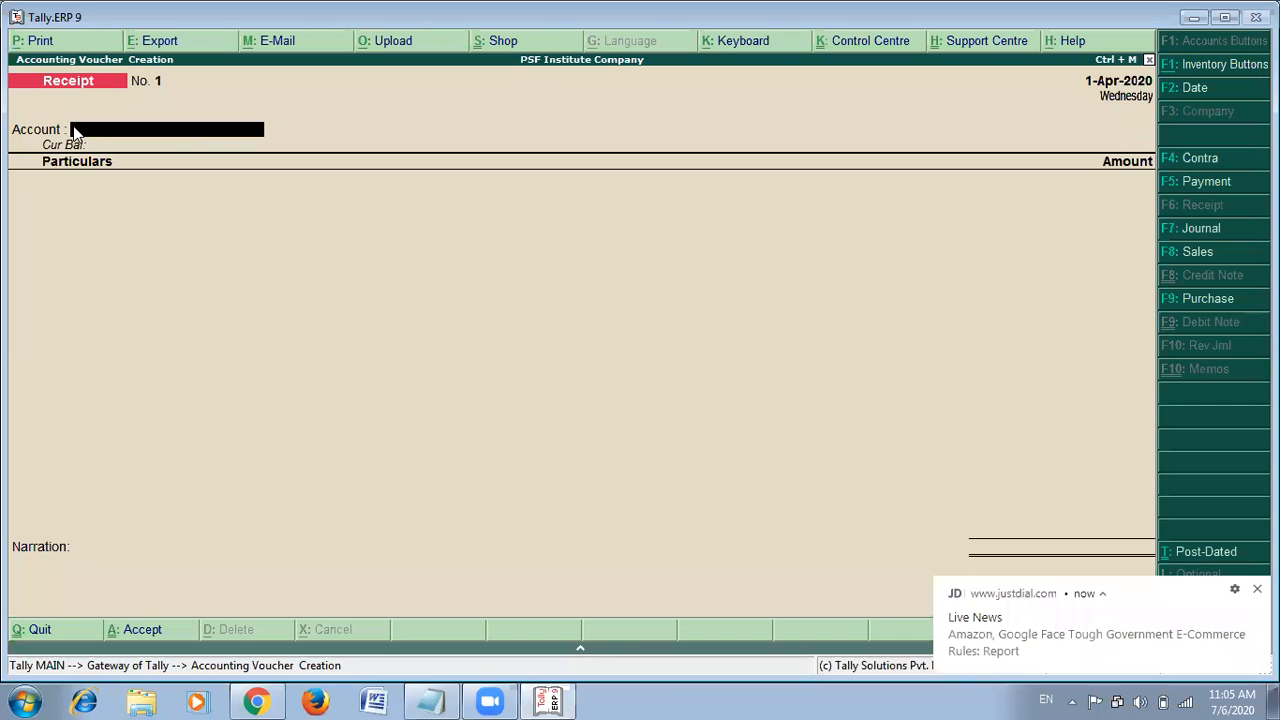
key("alt+Tab")
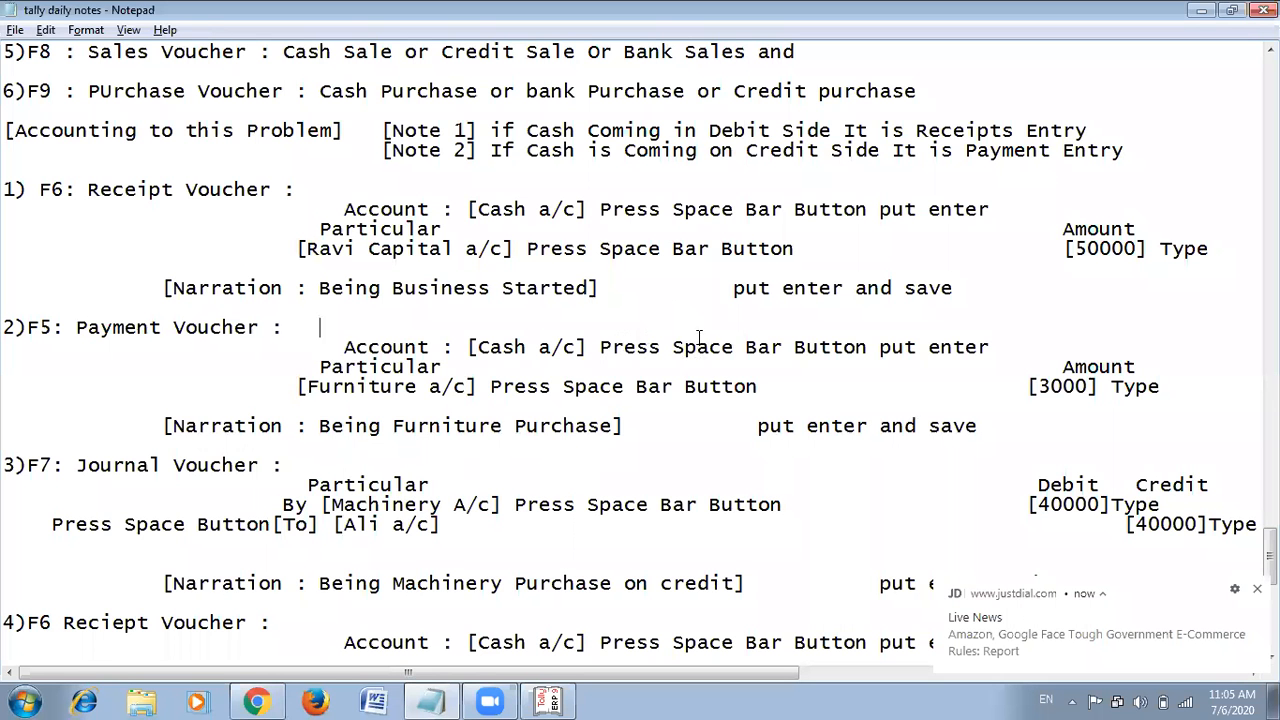
left_click_drag(868, 347, 685, 347)
key("alt+Tab")
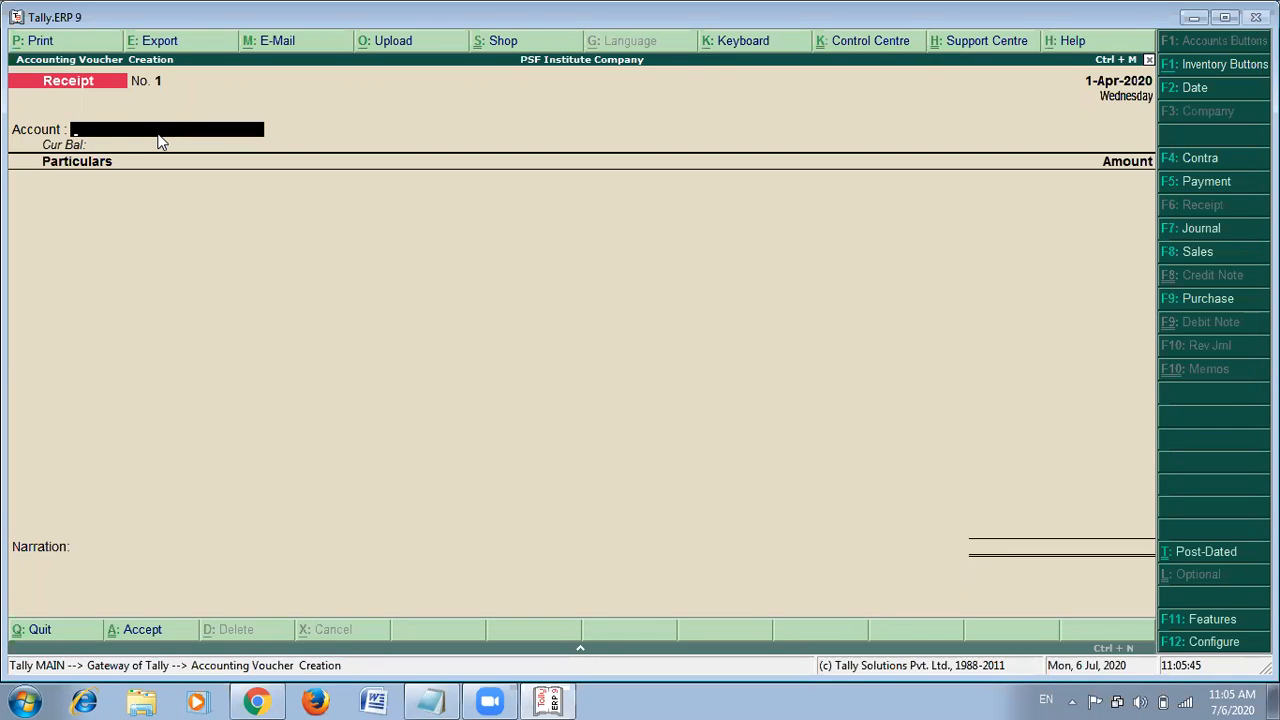
key("alt+Tab")
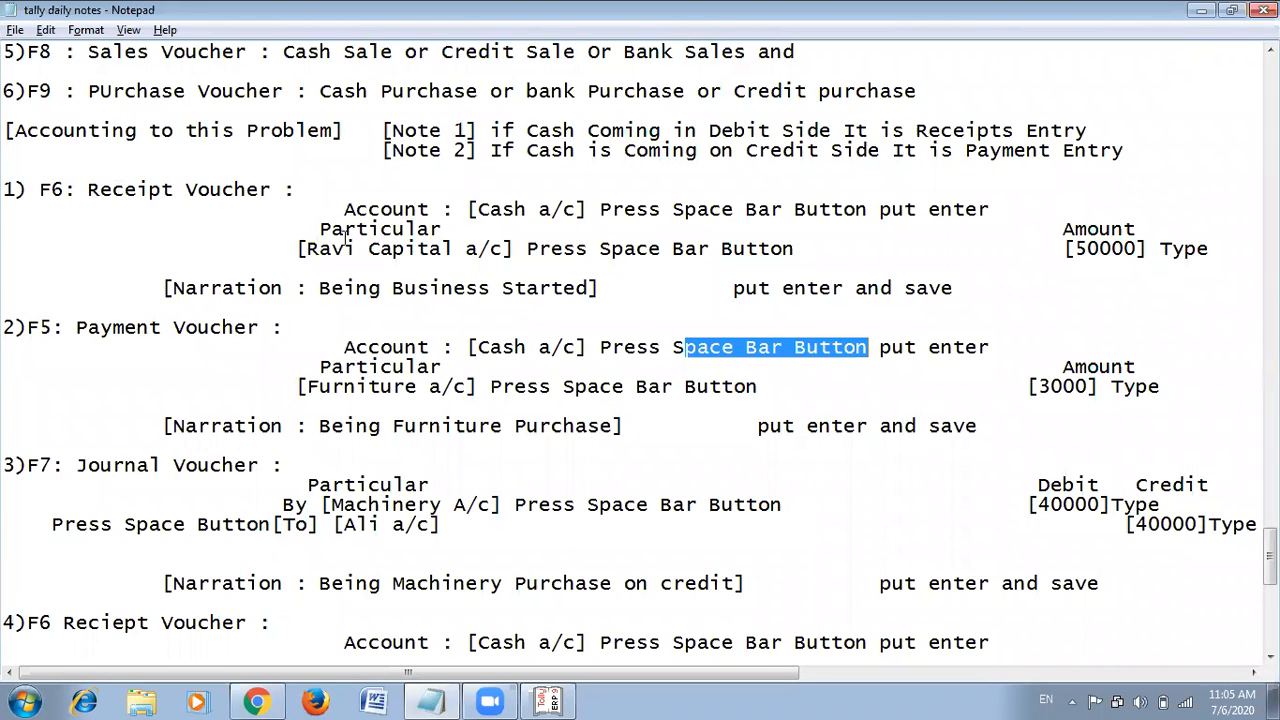
key("alt+Tab")
key("alt+Tab")
left_click_drag(463, 208, 577, 205)
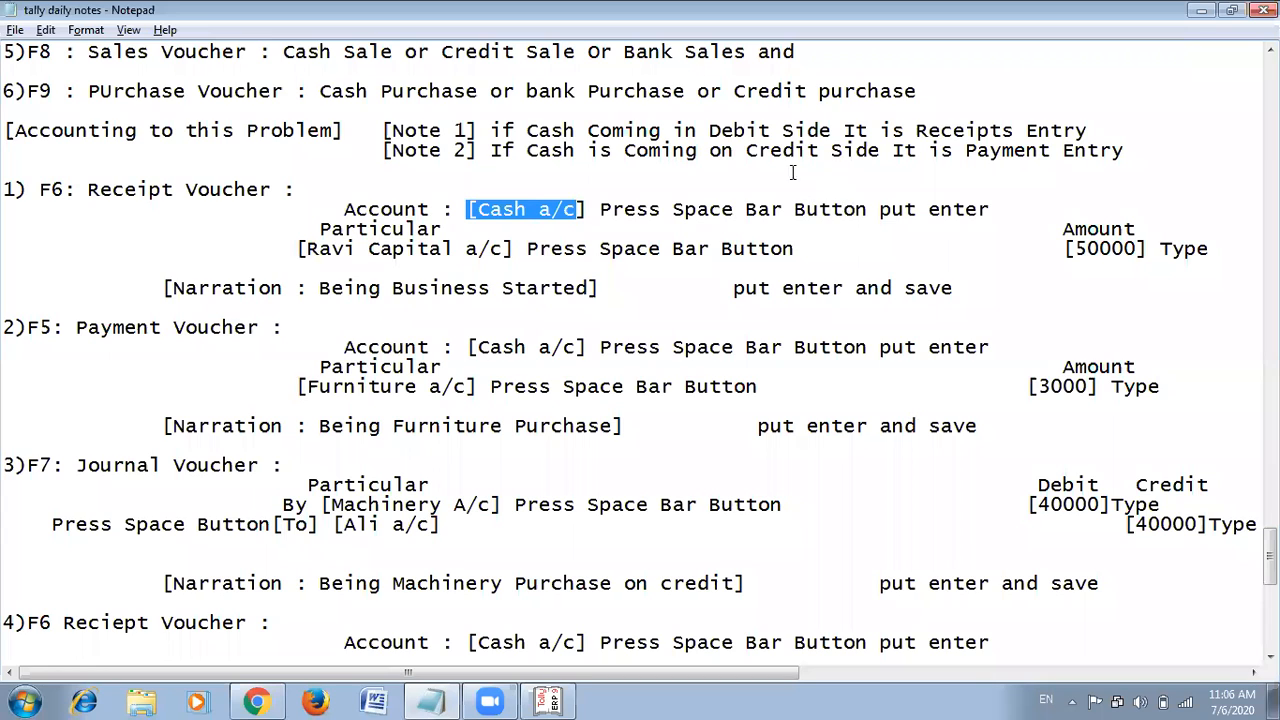
Switch to Tally.ERP 9 and choose Cash as the receipt voucher's account from the ledger list.
key("alt+Tab")
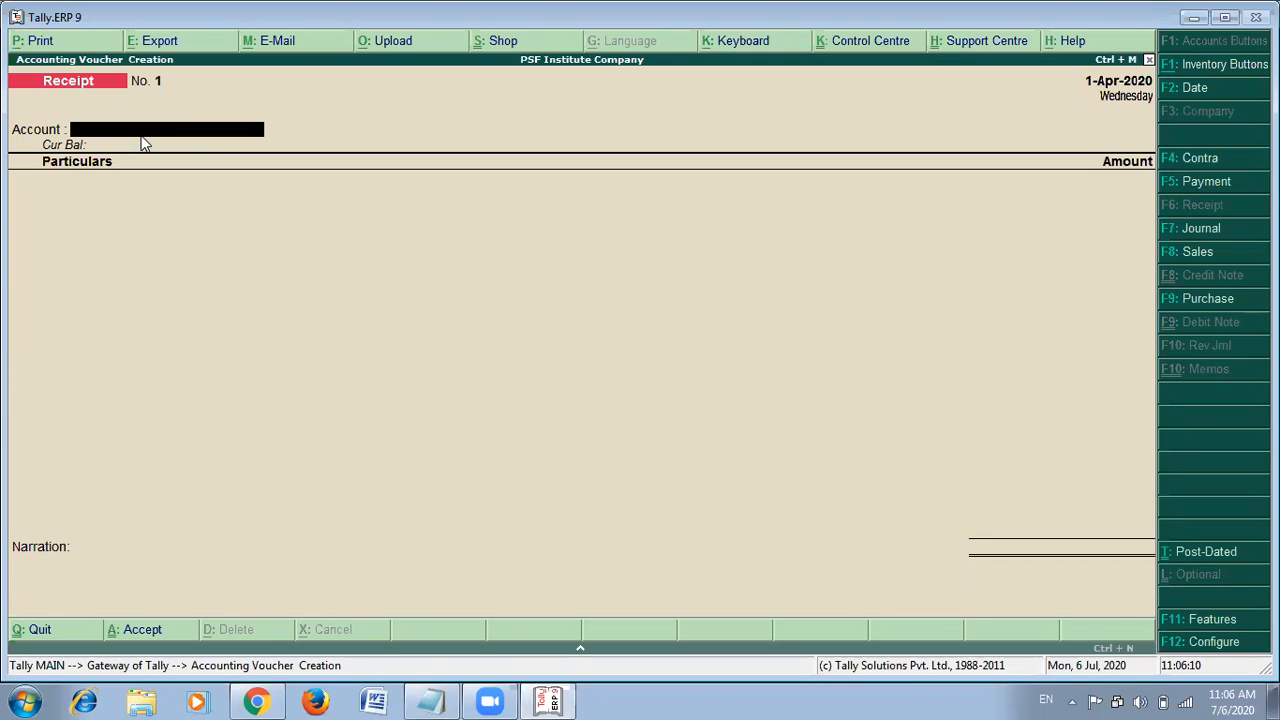
key("space")
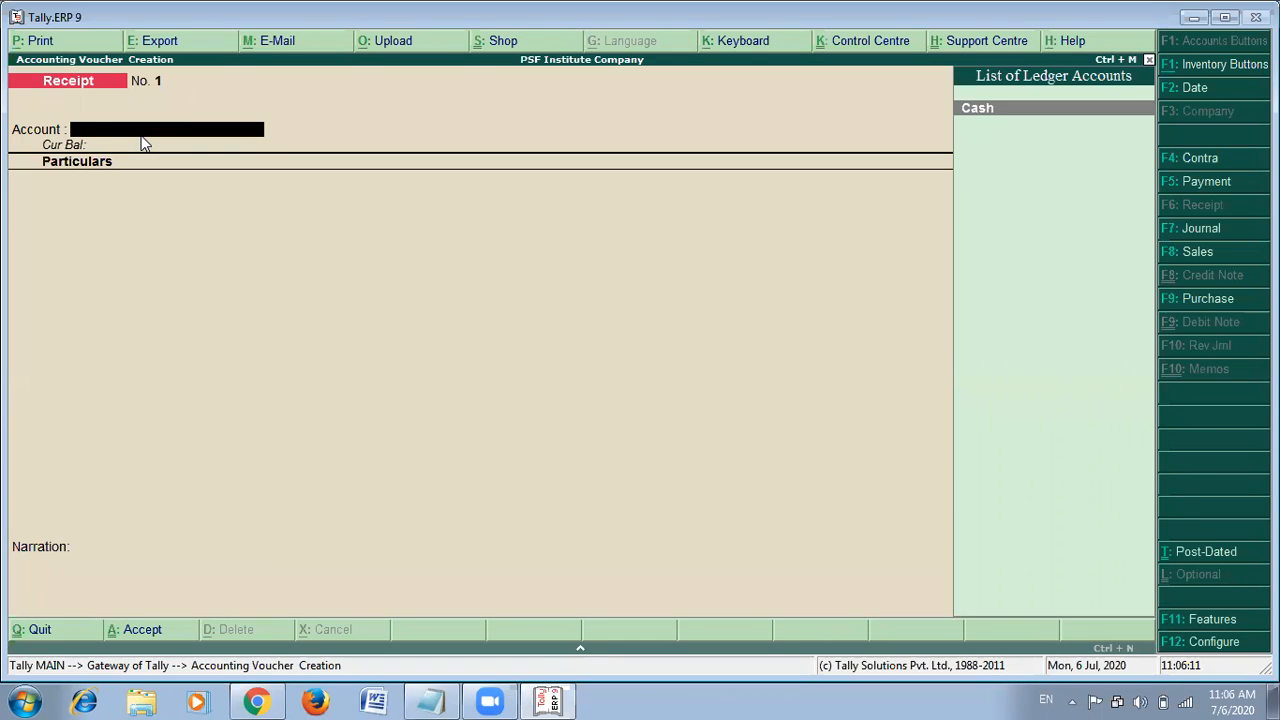
key("Return")
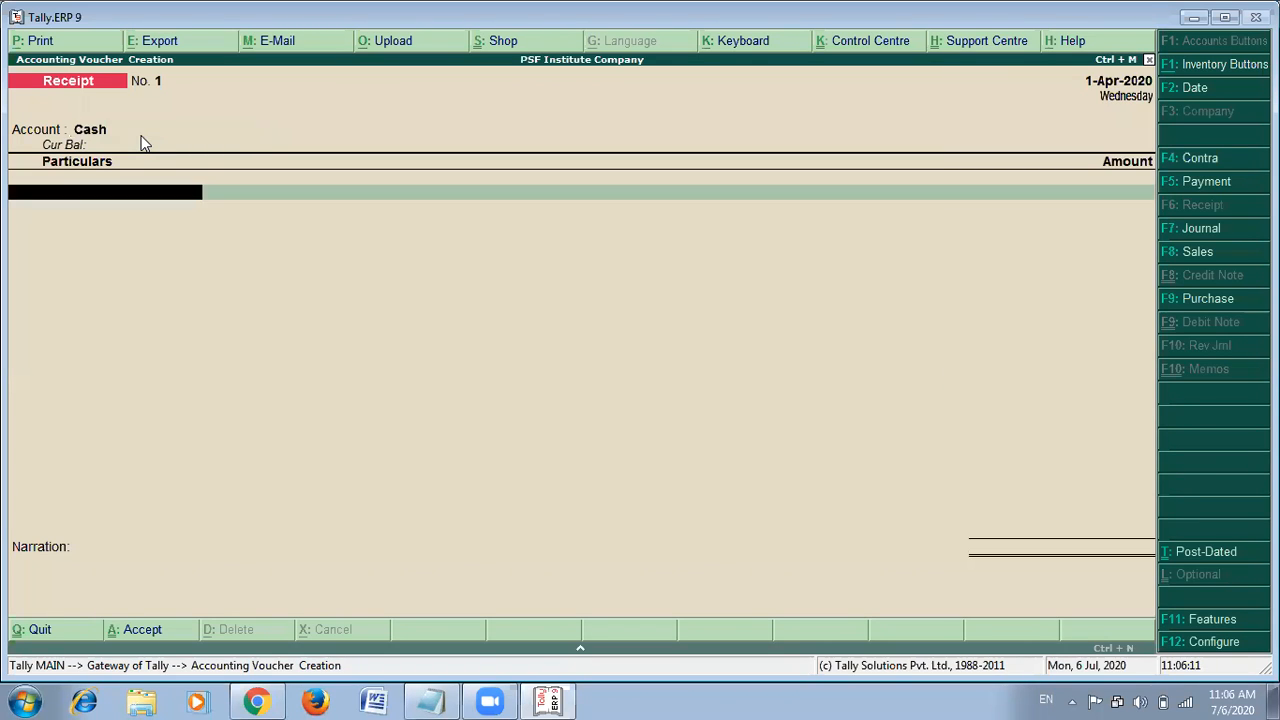
Compare the Particular line of the notes' receipt voucher section with the Particulars field of the Tally.ERP 9 voucher.
key("alt+Tab")
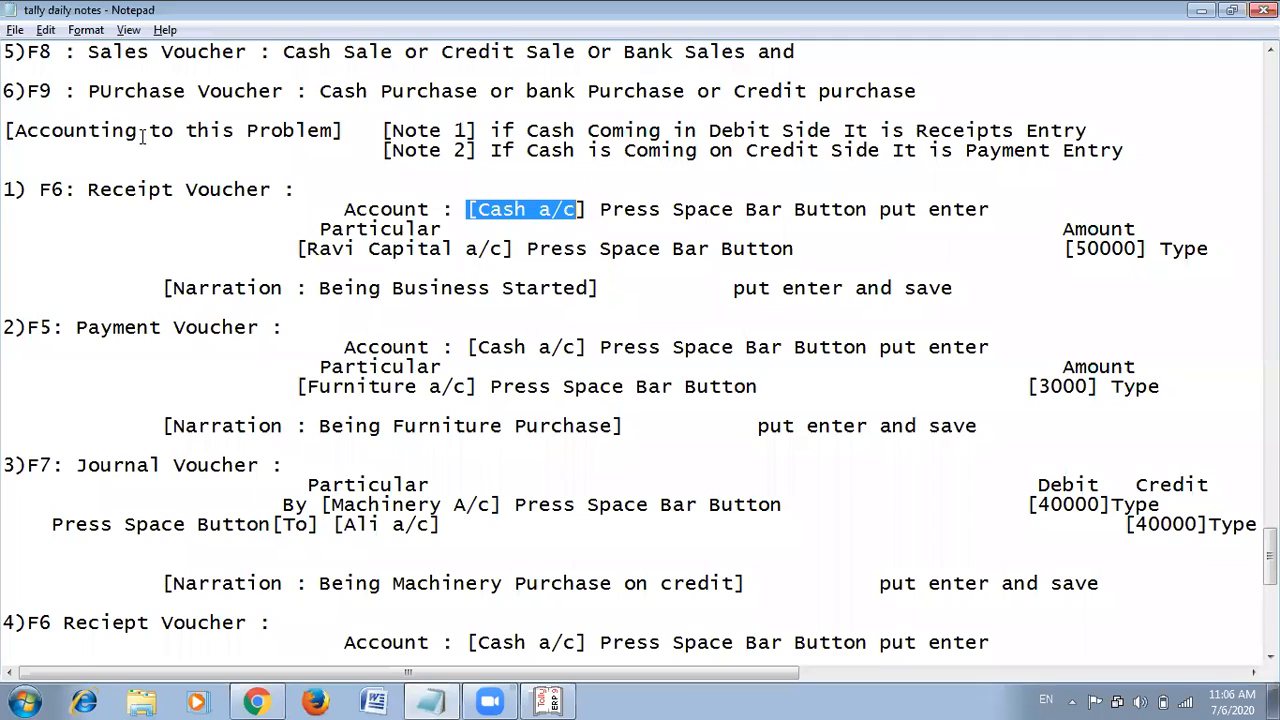
left_click(479, 229)
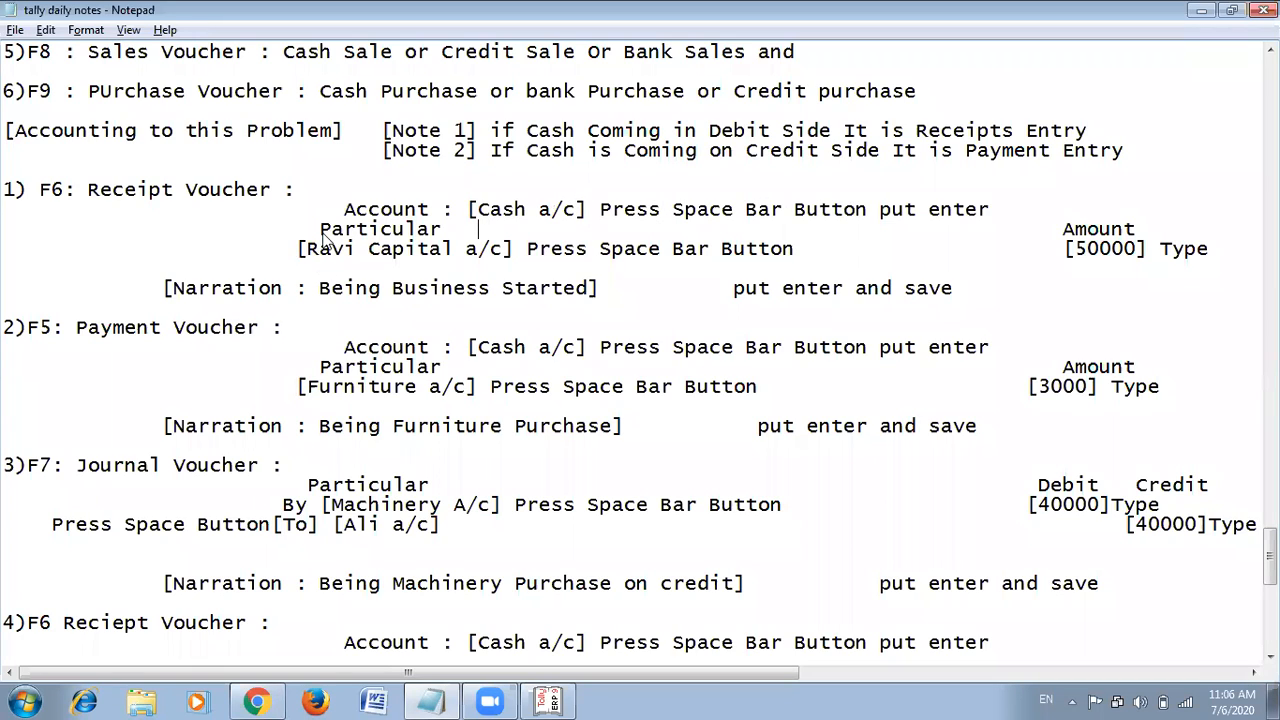
key("alt")
key("alt")
key("alt+Tab")
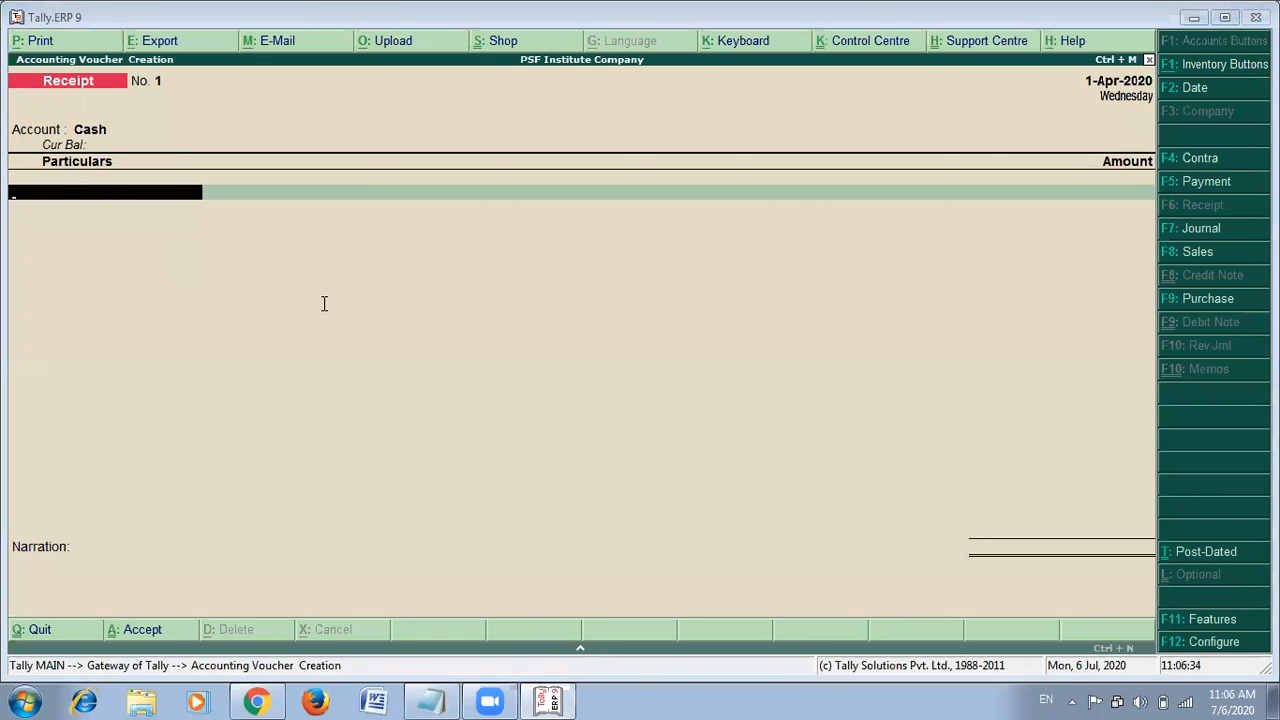
key("alt+Tab")
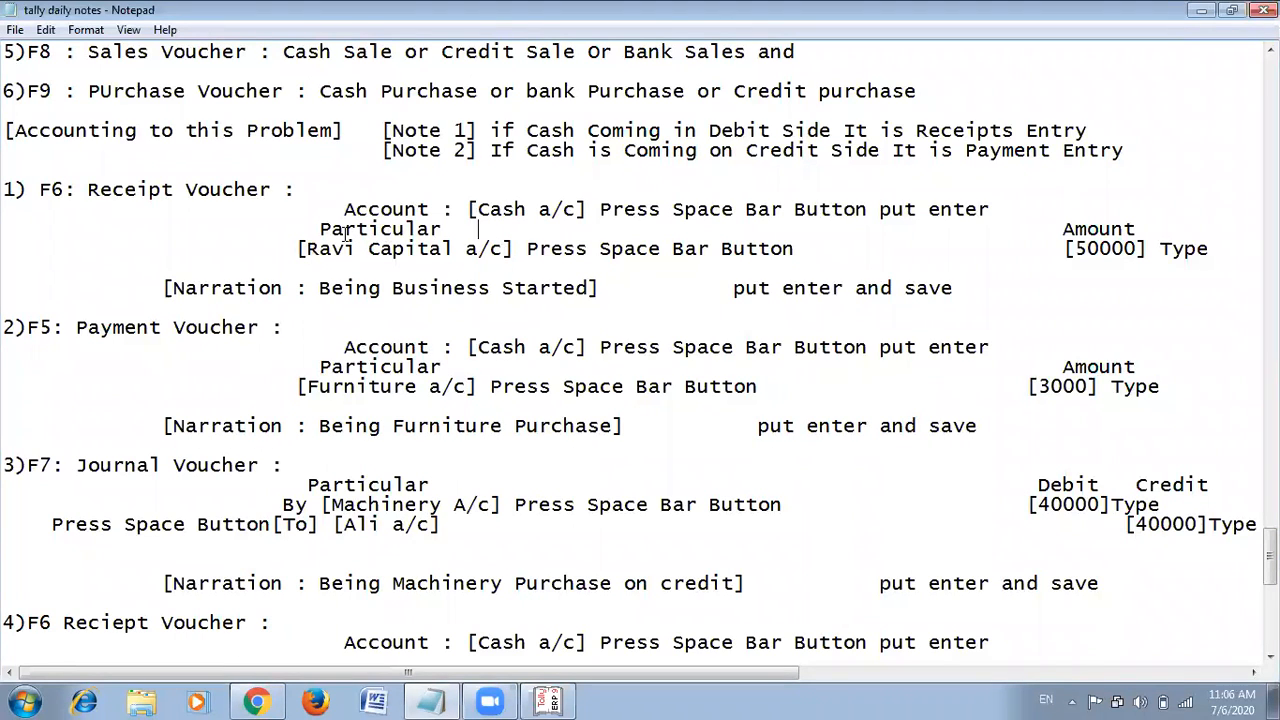
key("alt+Tab")
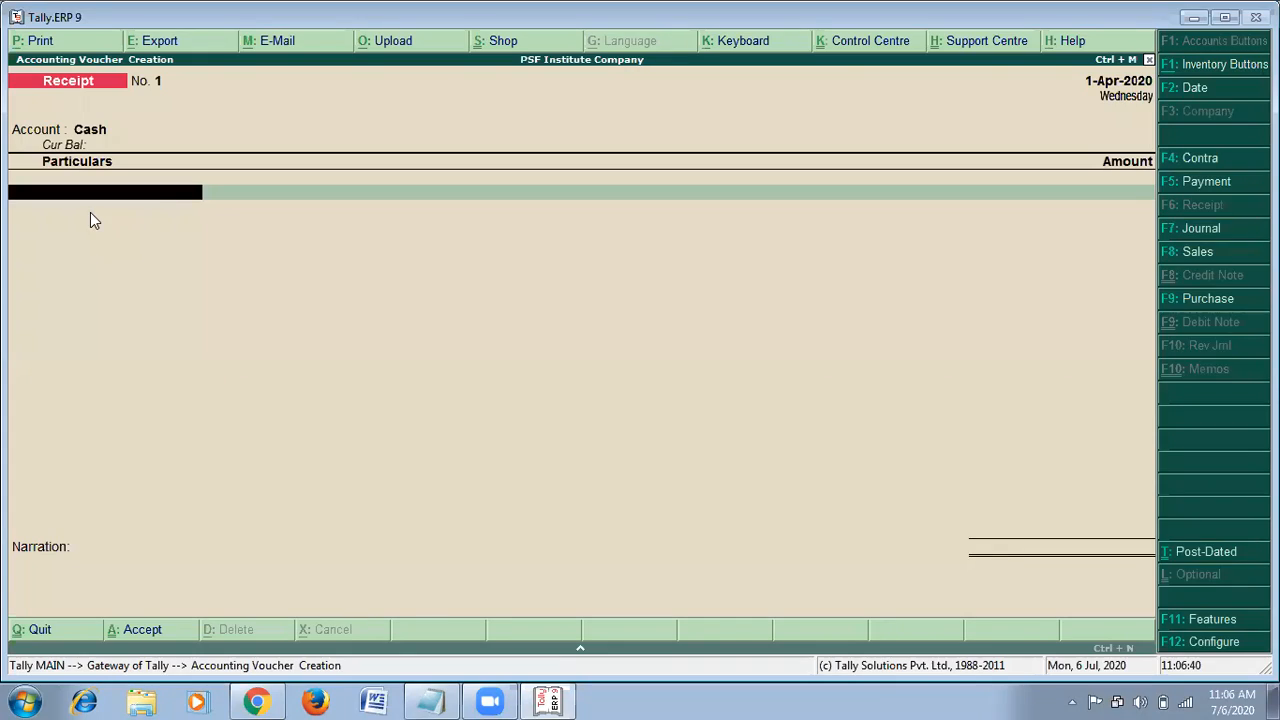
key("alt+Tab")
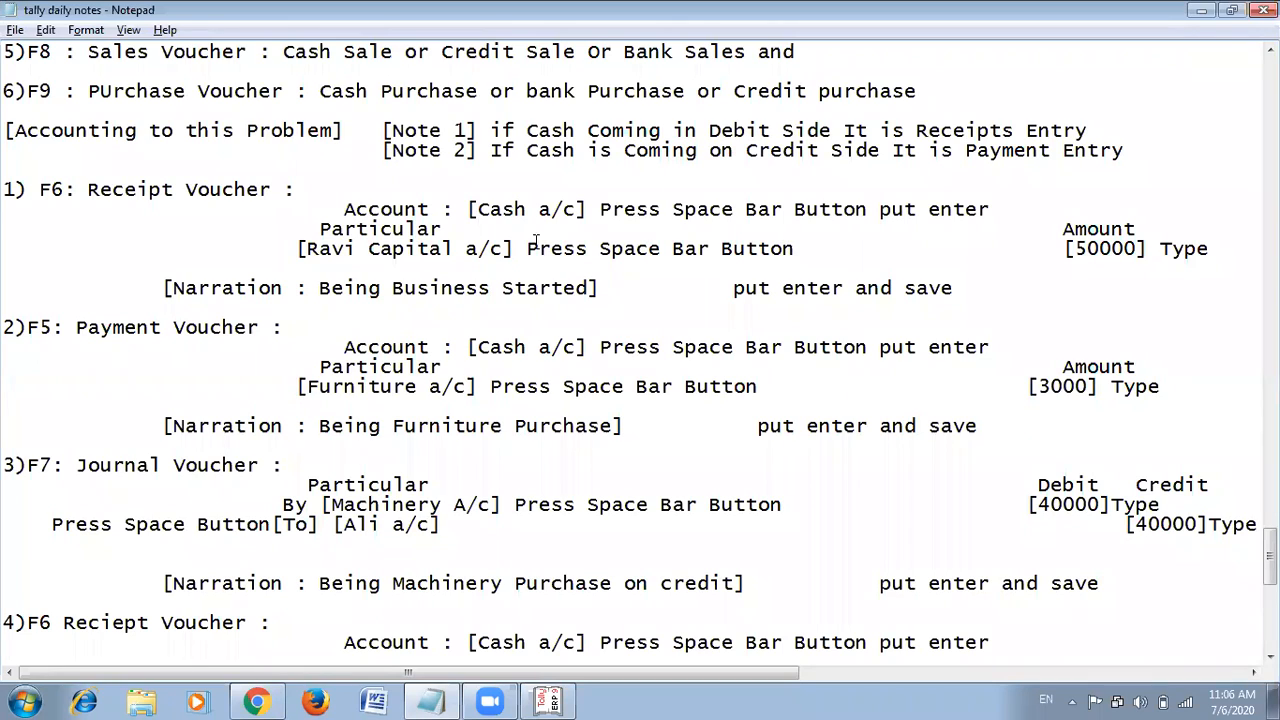
In Tally.ERP 9, choose the owner's capital account from the ledger list as the receipt voucher's particular.
key("alt+Tab")
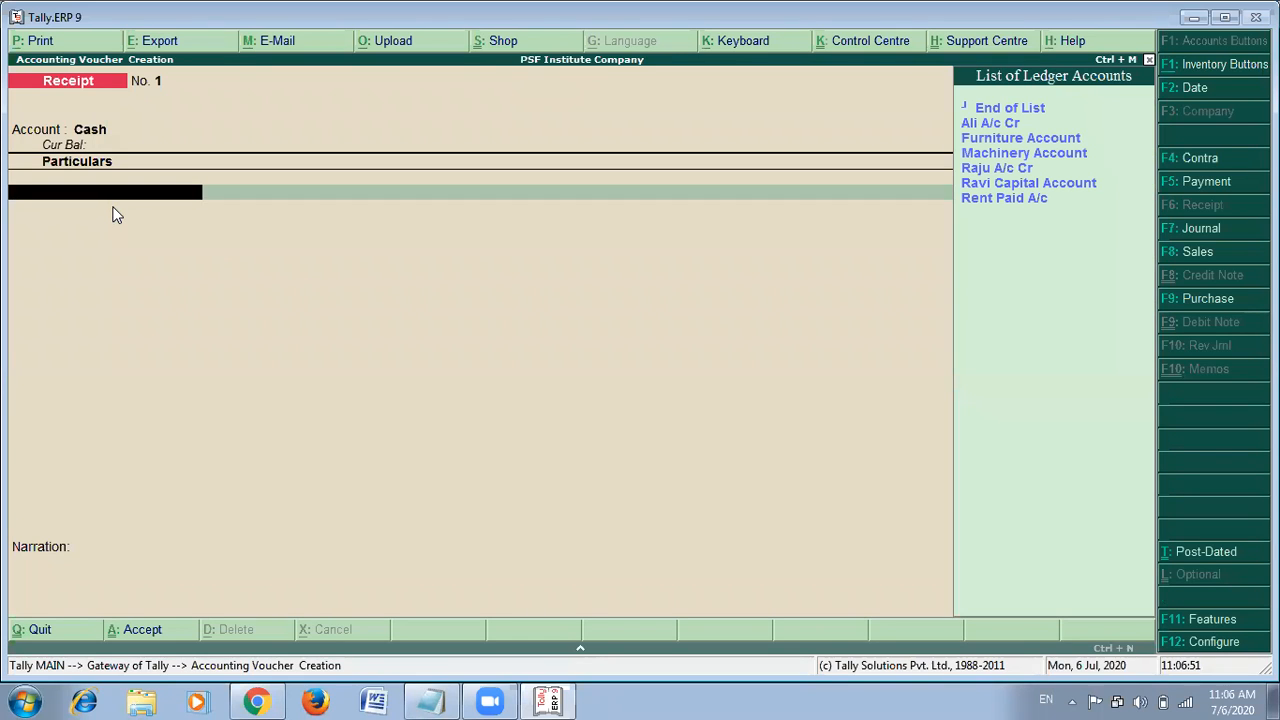
key("Down")
key("Down")
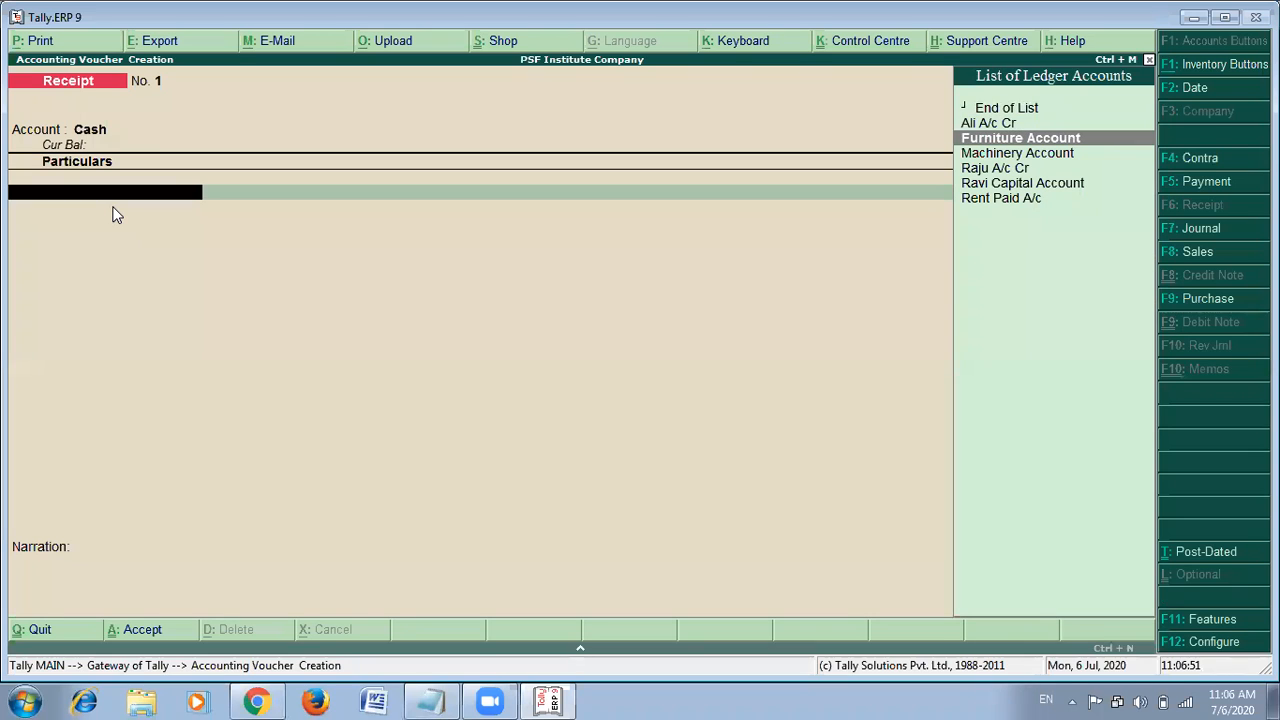
key("Down")
key("Down")
key("Down")
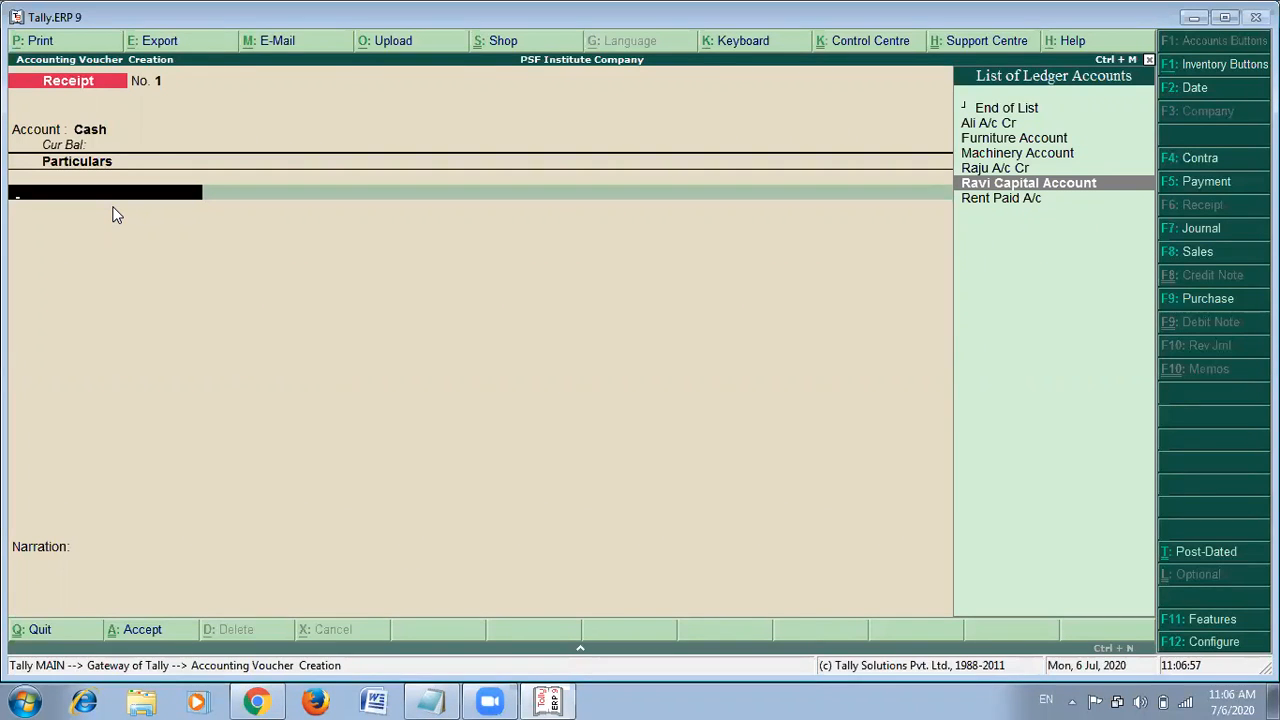
key("Return")
Check the Amount column in the receipt notes and enter 50000 as the capital account's amount in the Tally.ERP 9 voucher.
key("alt+Tab")
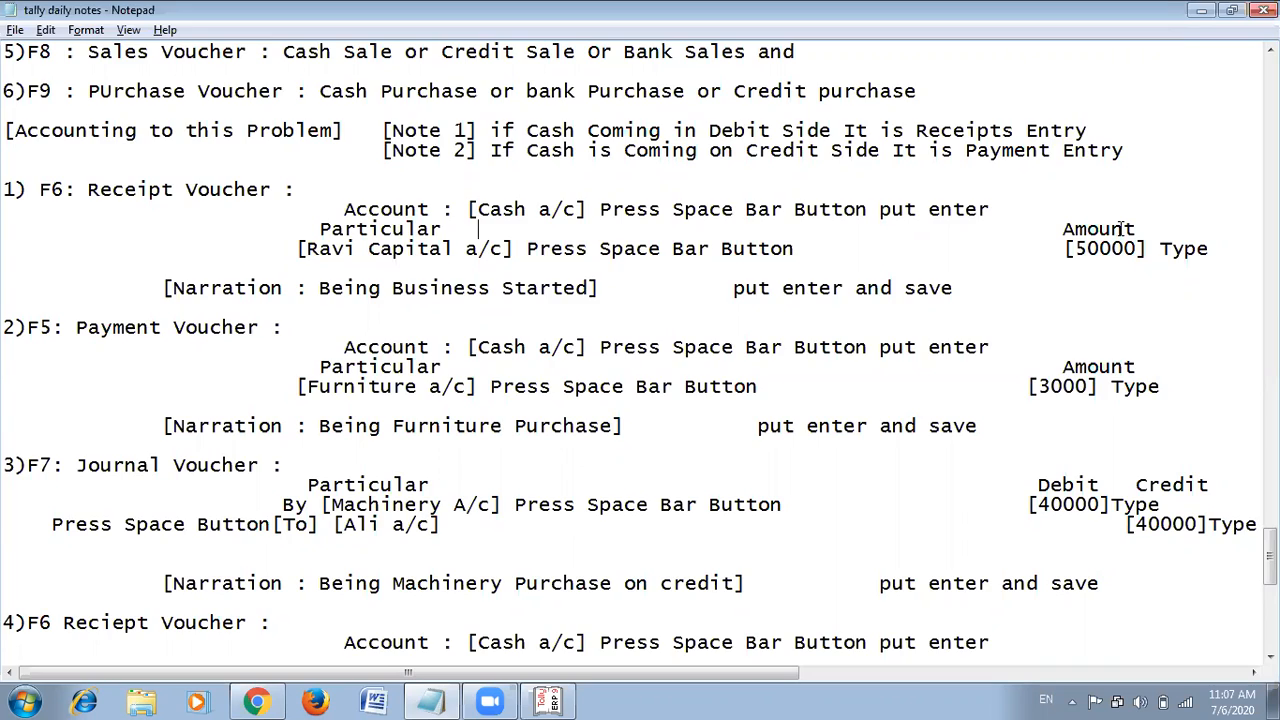
key("alt+Tab")
key("alt+Tab")
key("alt+Tab")
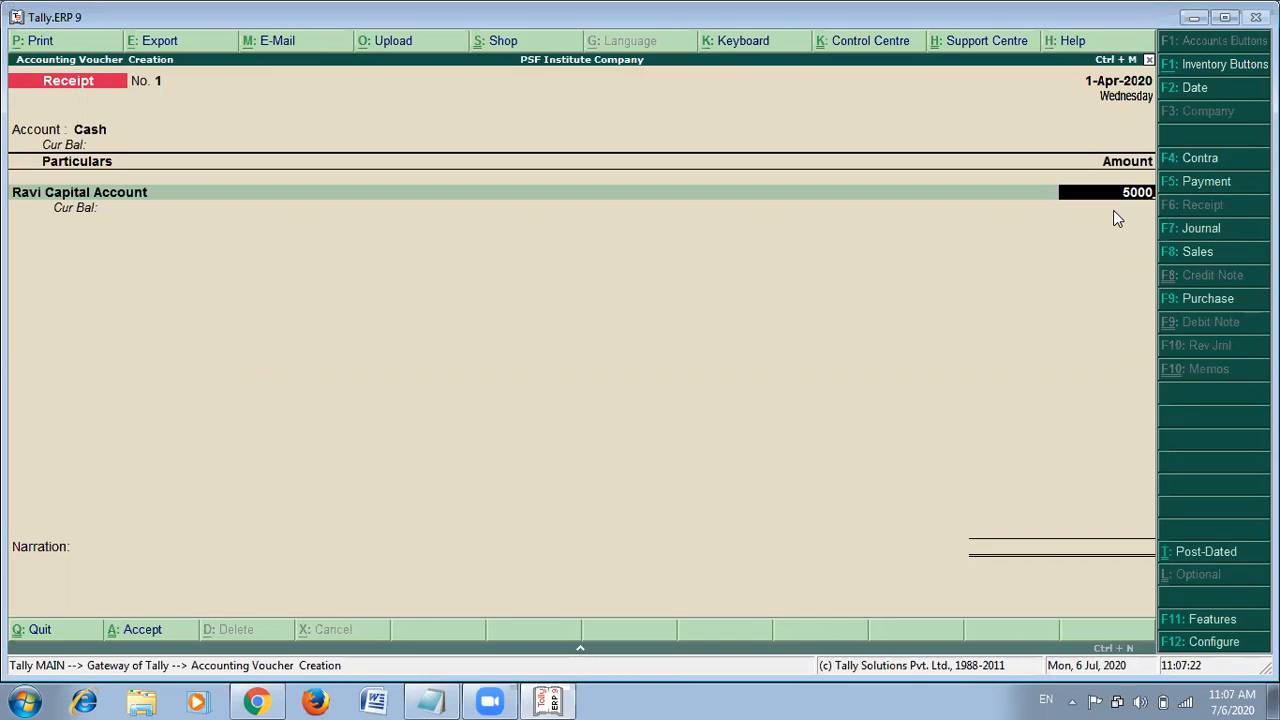
key("Return")
key("Return")
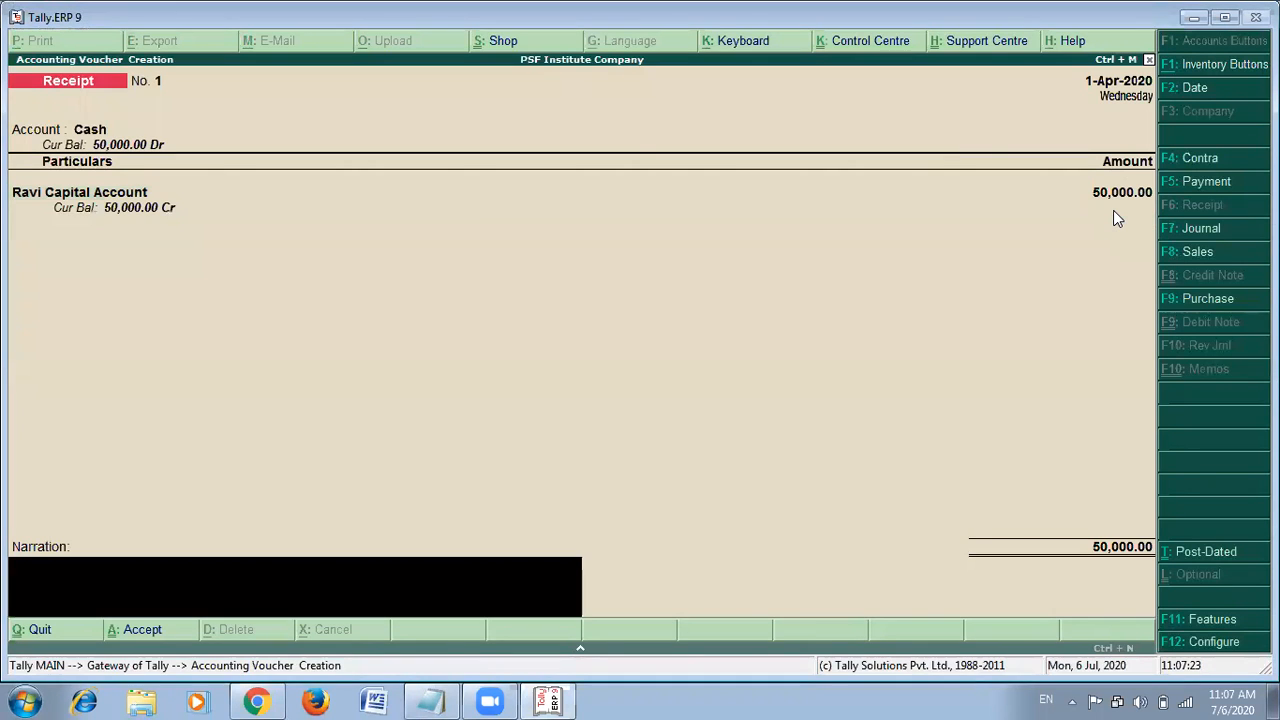
Copy the narration "Being Business Started" from the Notepad notes into the narration of the receipt voucher in Tally.ERP 9.
key("alt+Tab")
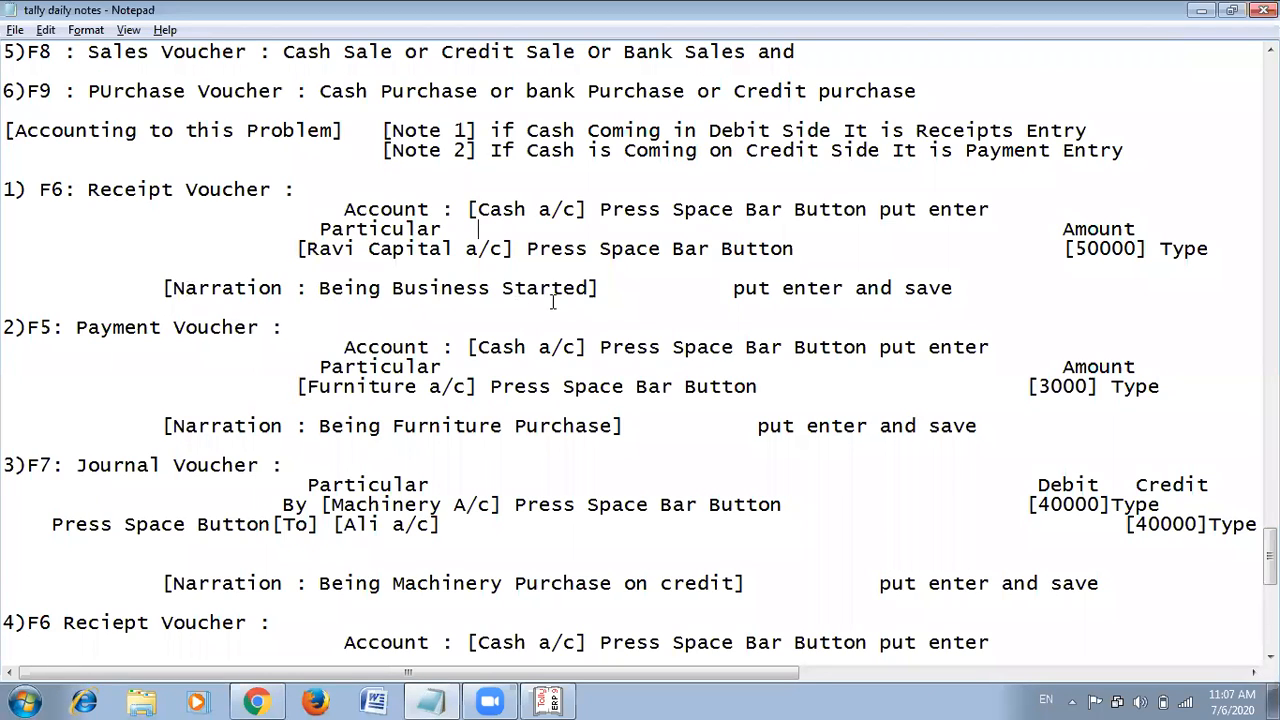
mouse_move(589, 289)
left_mouse_down()
mouse_move(362, 283)
mouse_move(952, 290)
mouse_move(575, 289)
mouse_move(588, 289)
left_mouse_up()
key("ctrl+c")
left_click(374, 309)
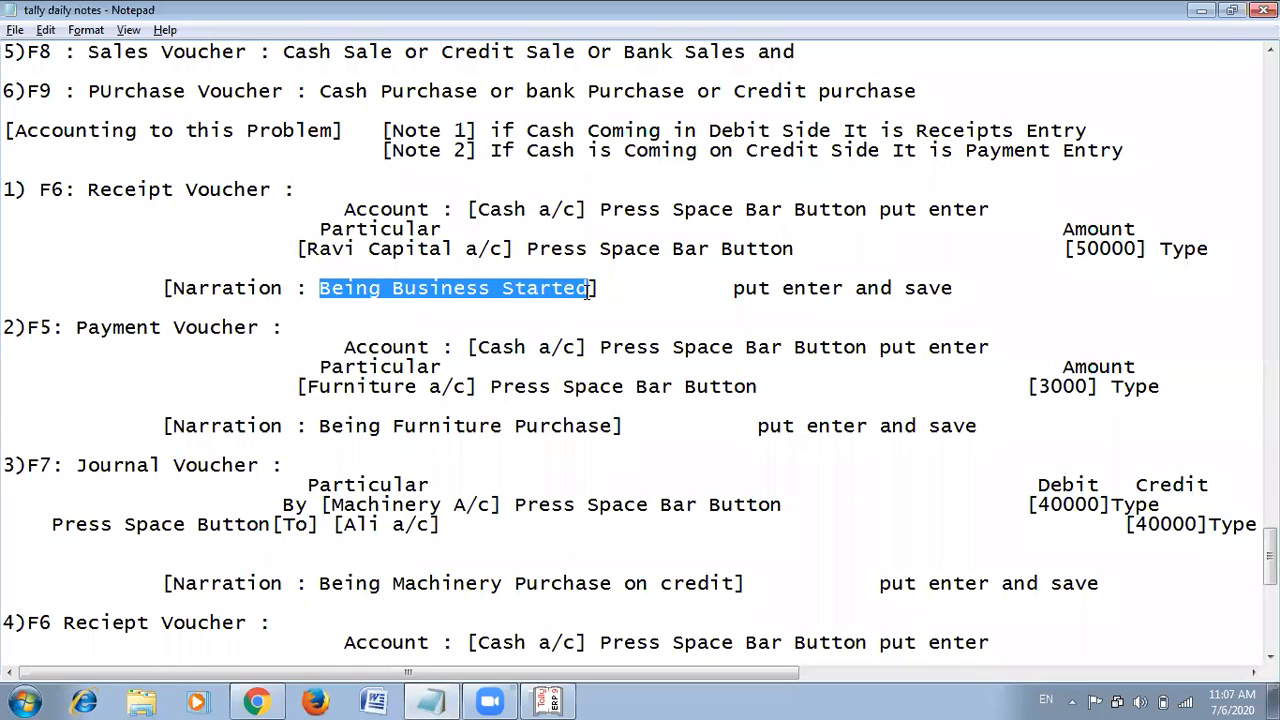
key("alt+Tab")
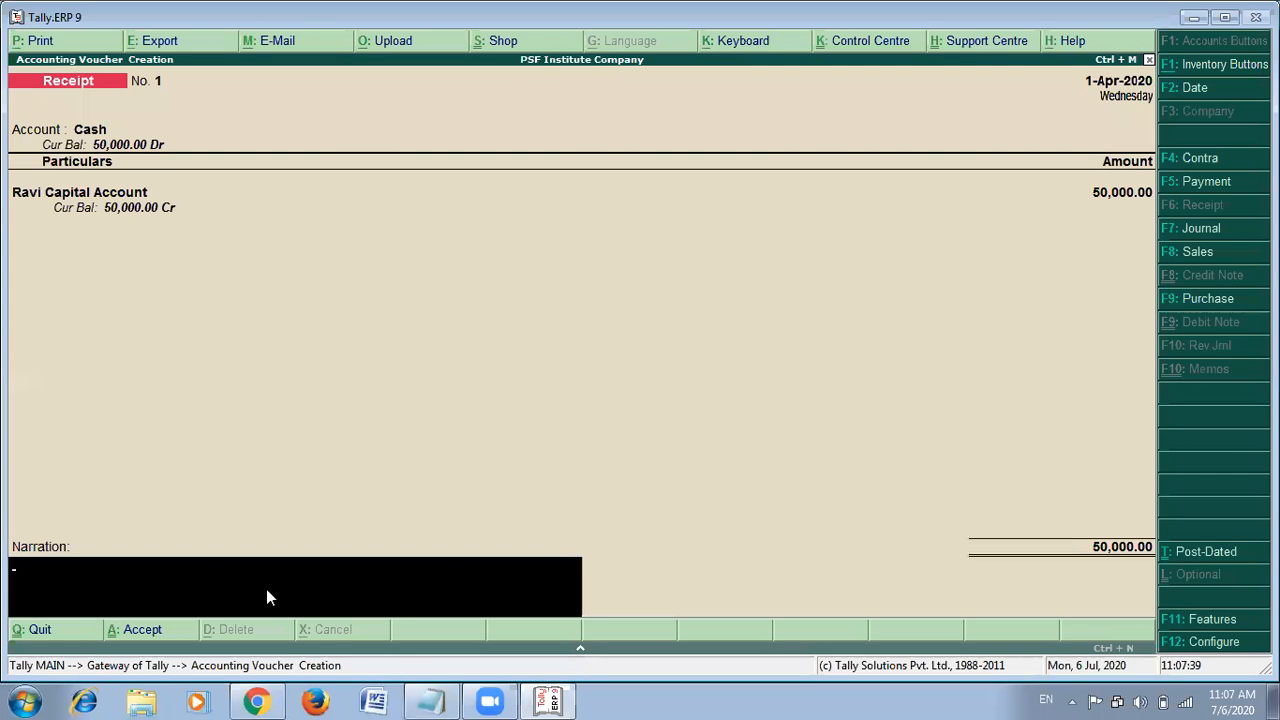
key("ctrl+v")
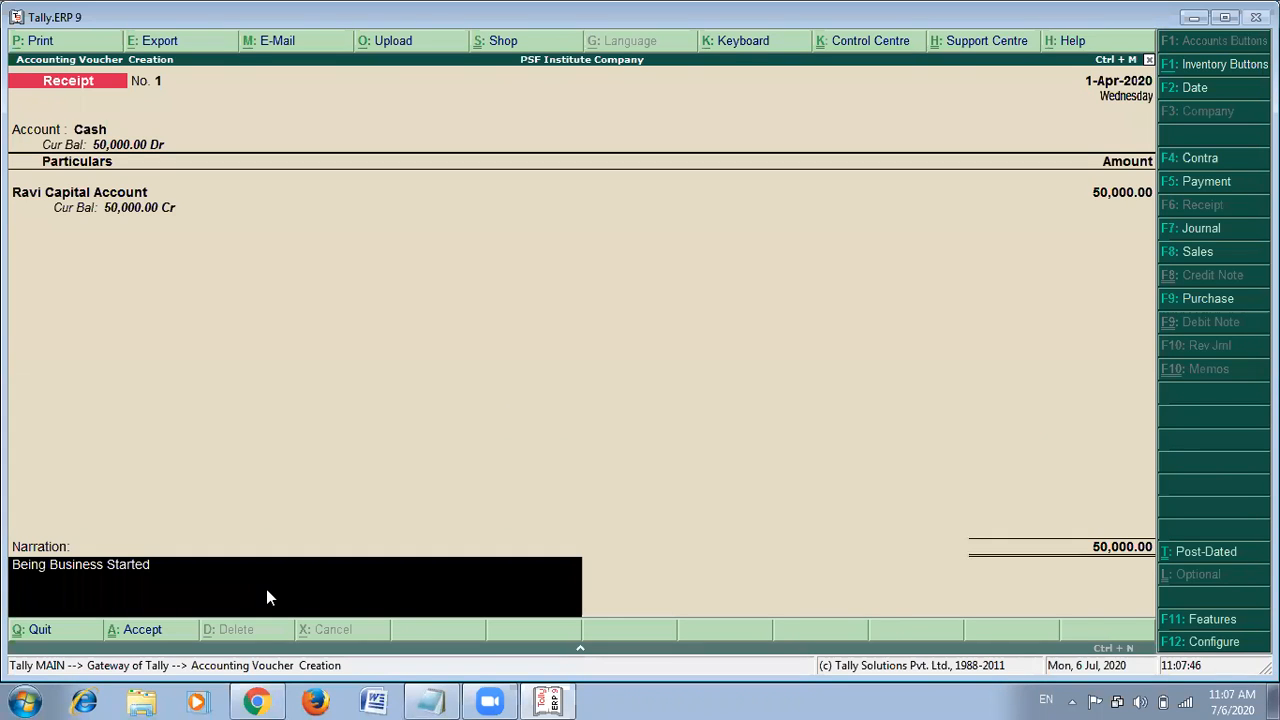
Check the narration against the Notepad notes, then accept and save the receipt voucher in Tally.ERP 9.
key("alt+Tab")
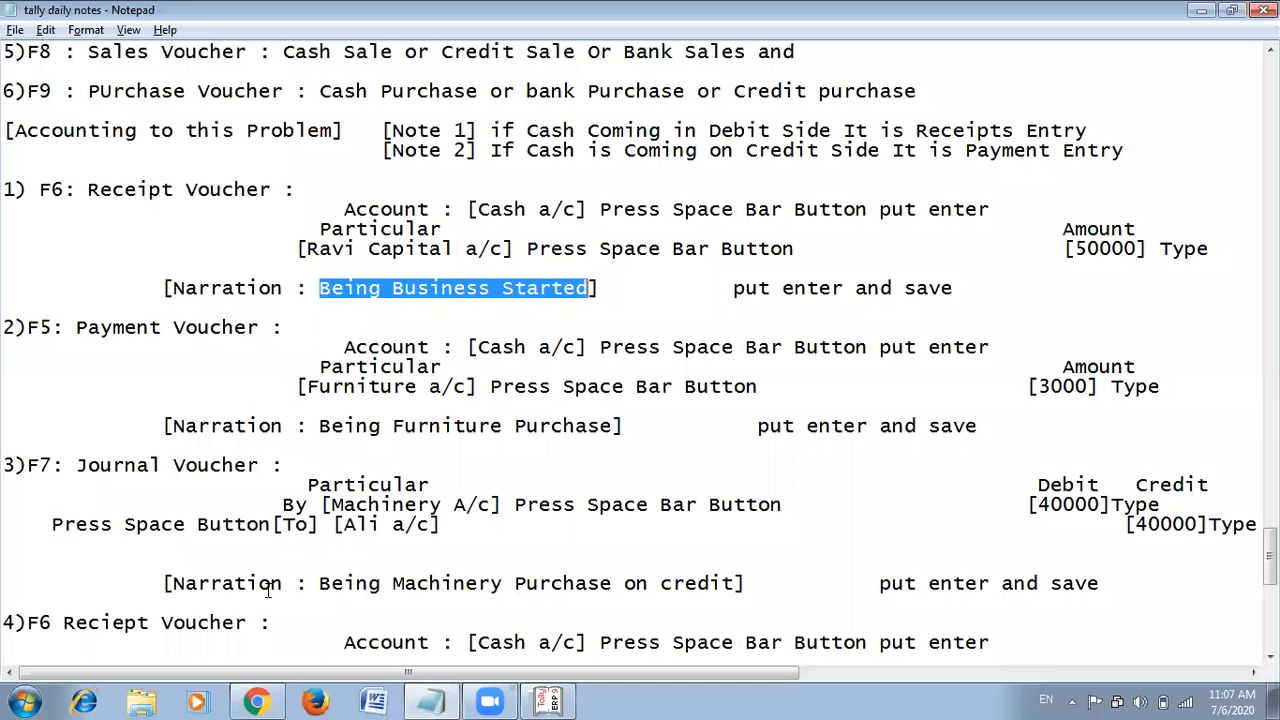
key("alt+Tab")
key("ctrl+alt+v")
key("Return")
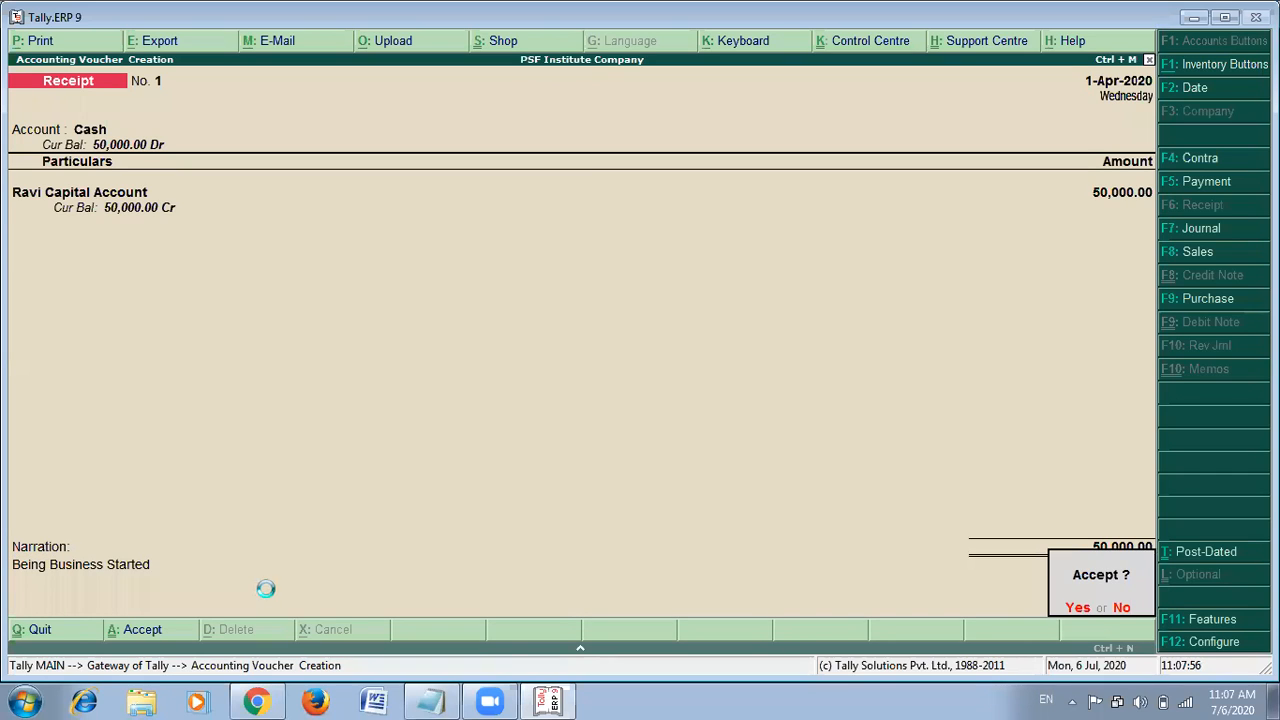
key("Return")
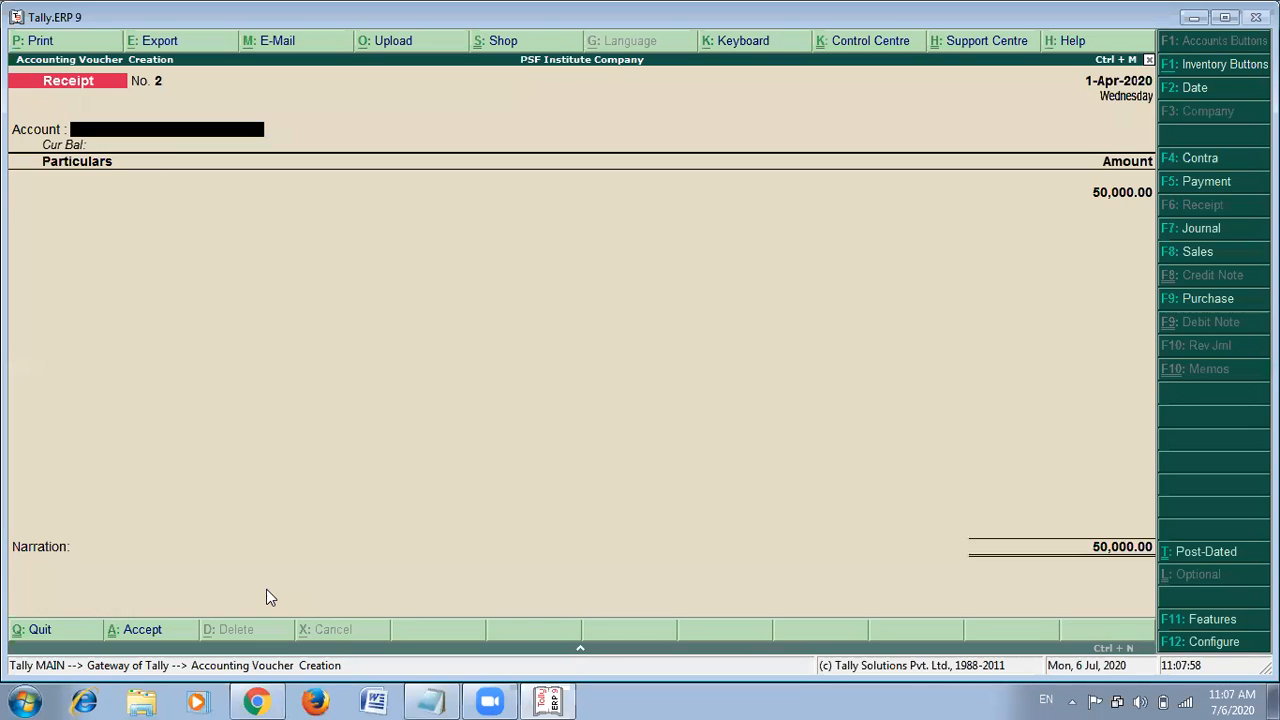
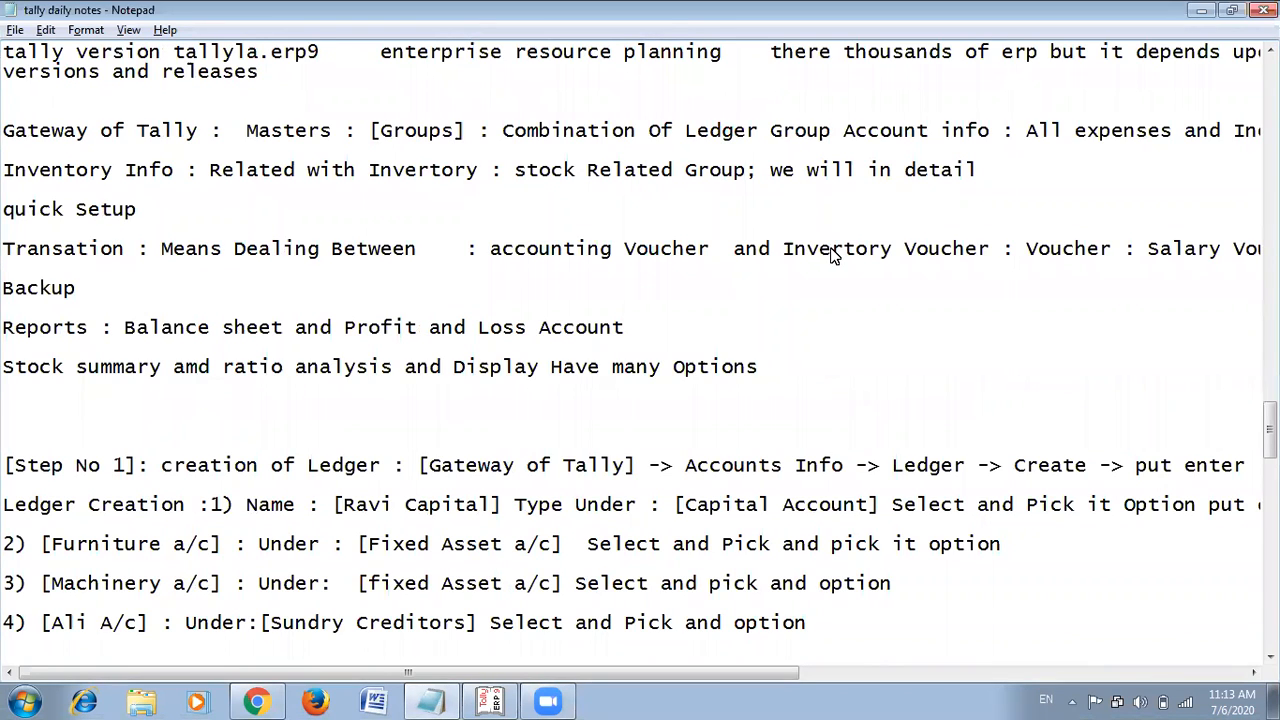
Review the notes on ledger creation, voucher types and the rules for receipt and payment entries, down to the payment voucher section.
scroll(830, 255, "down", 3)
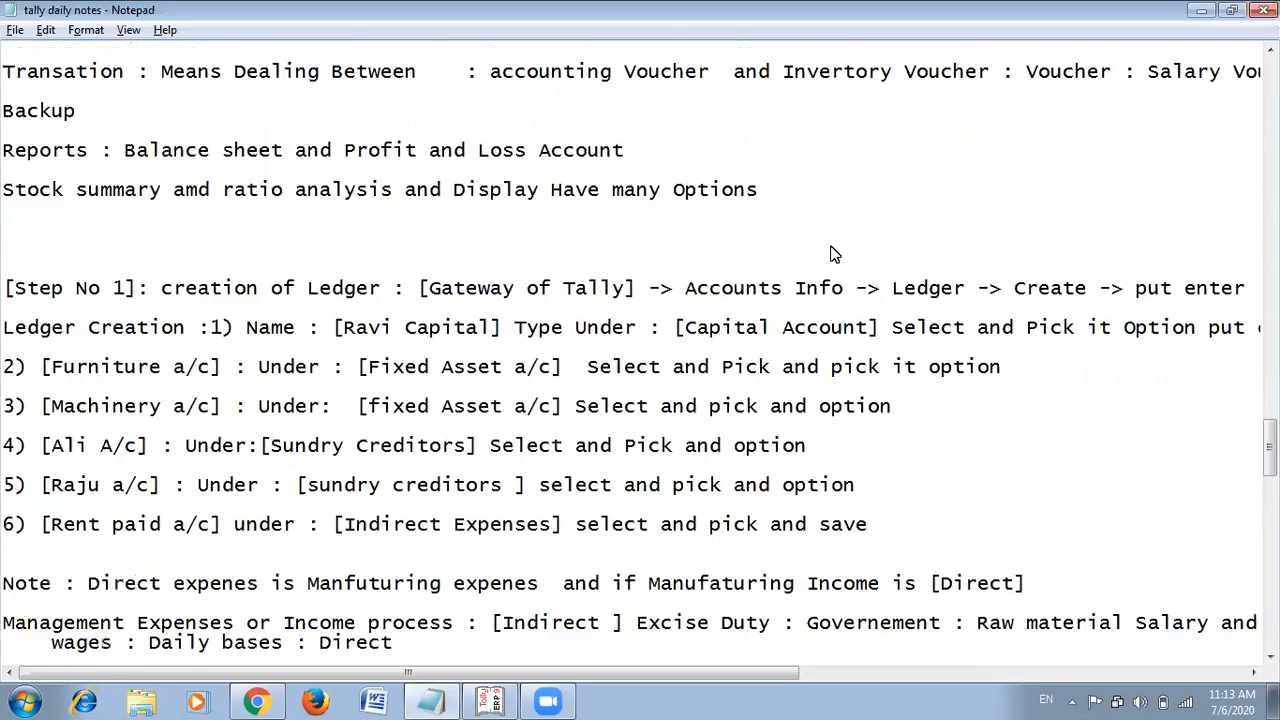
scroll(832, 256, "down", 3)
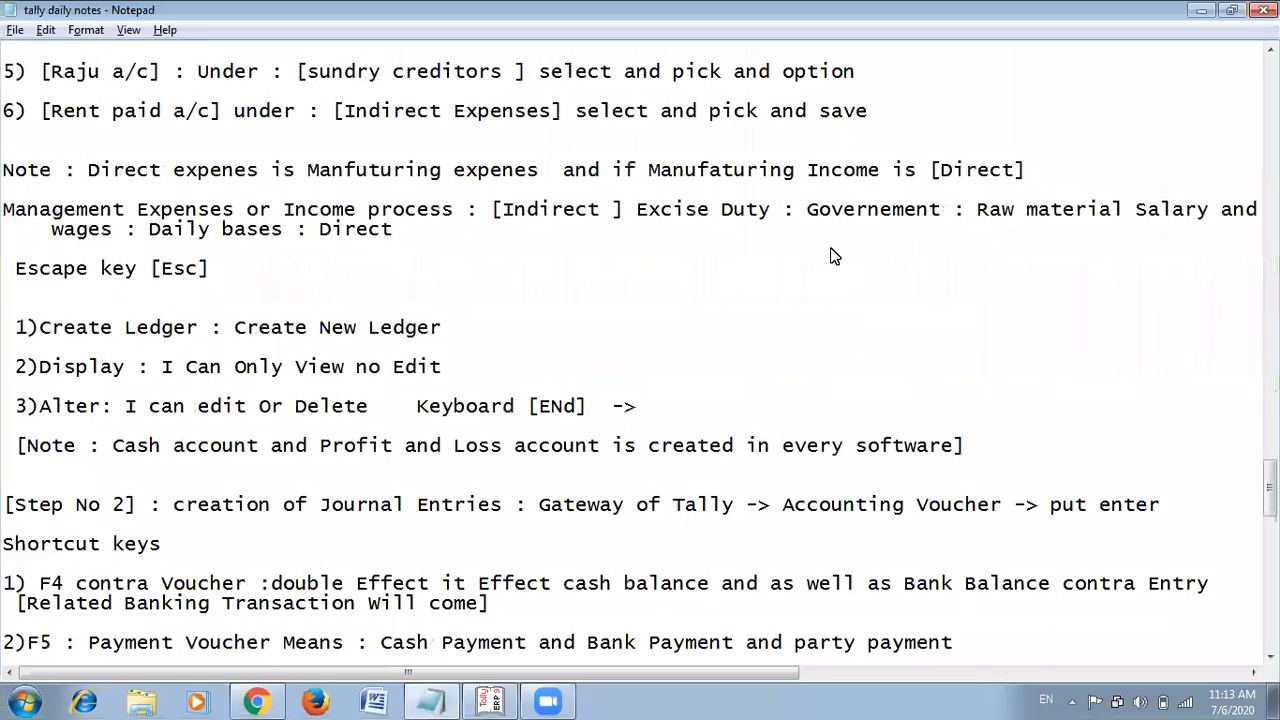
scroll(834, 256, "down", 9)
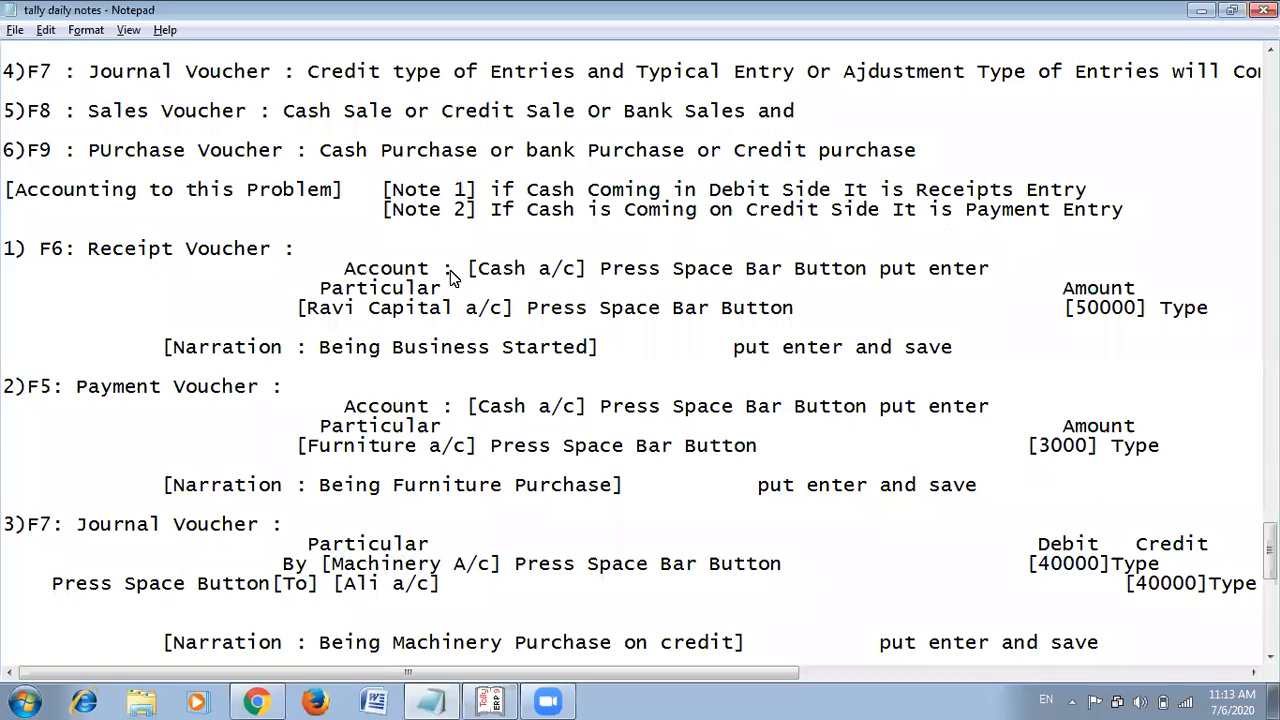
scroll(463, 271, "up", 2)
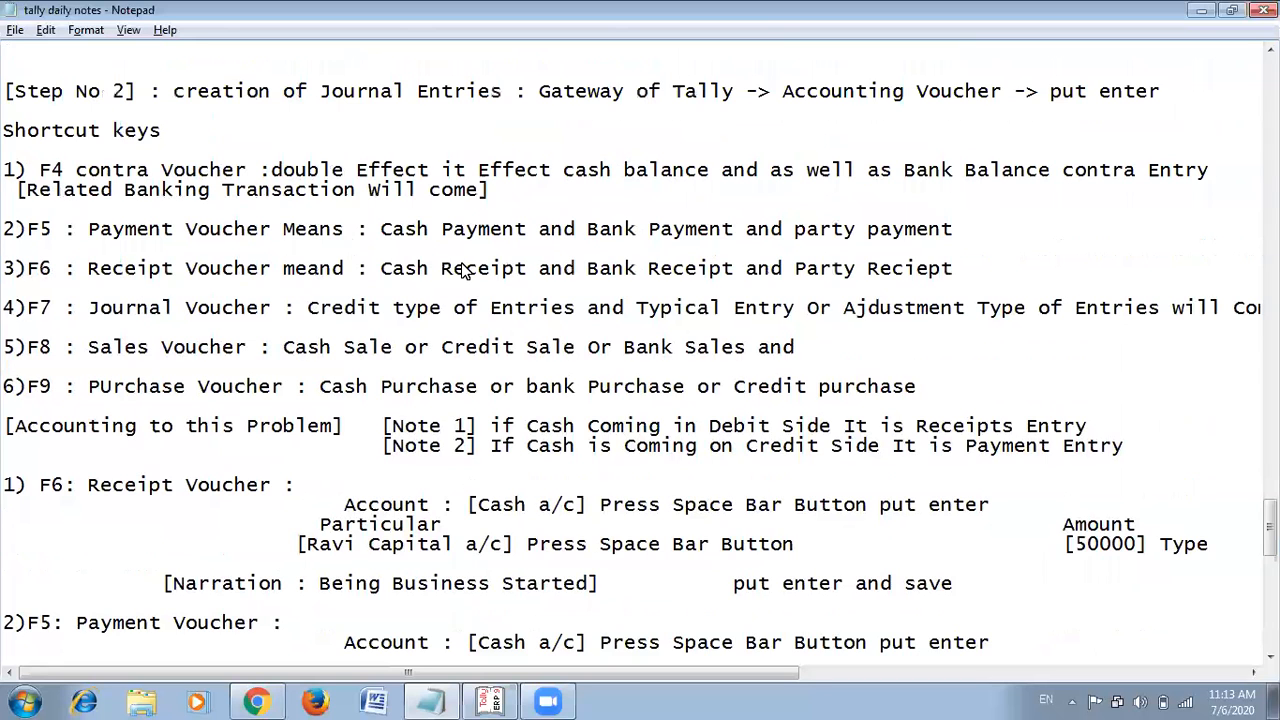
scroll(465, 271, "up", 1)
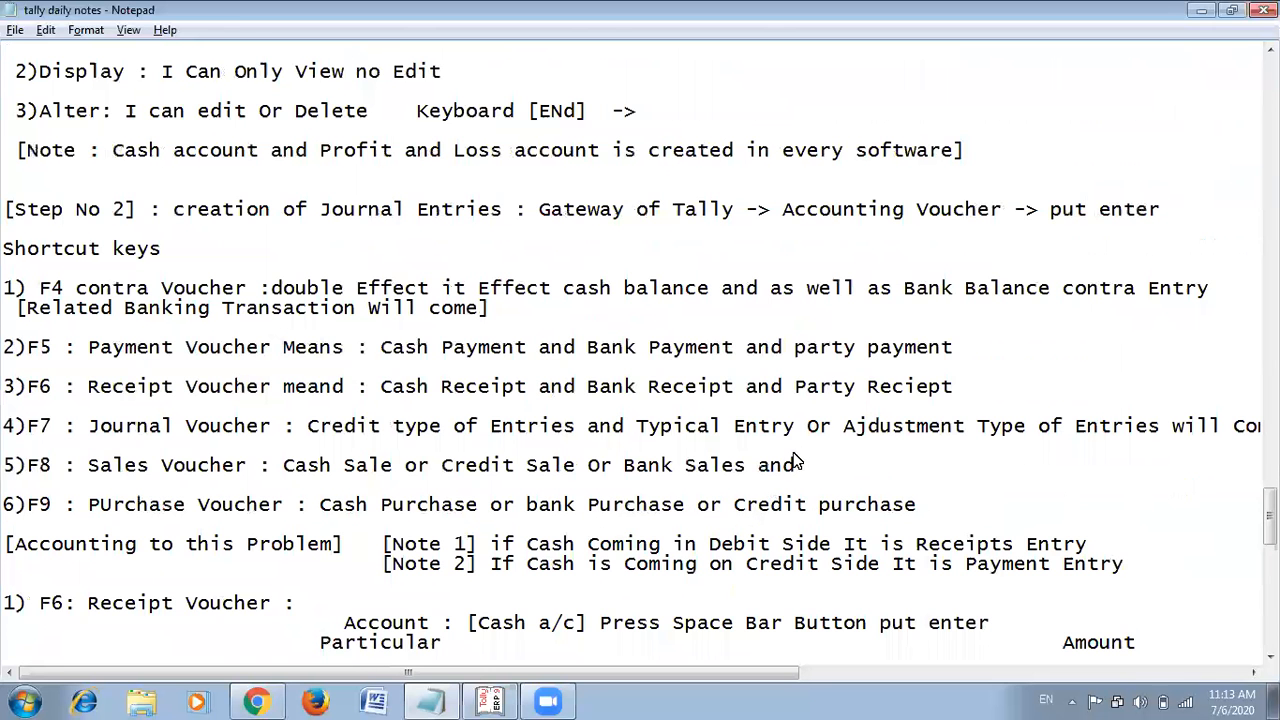
scroll(798, 460, "up", 1)
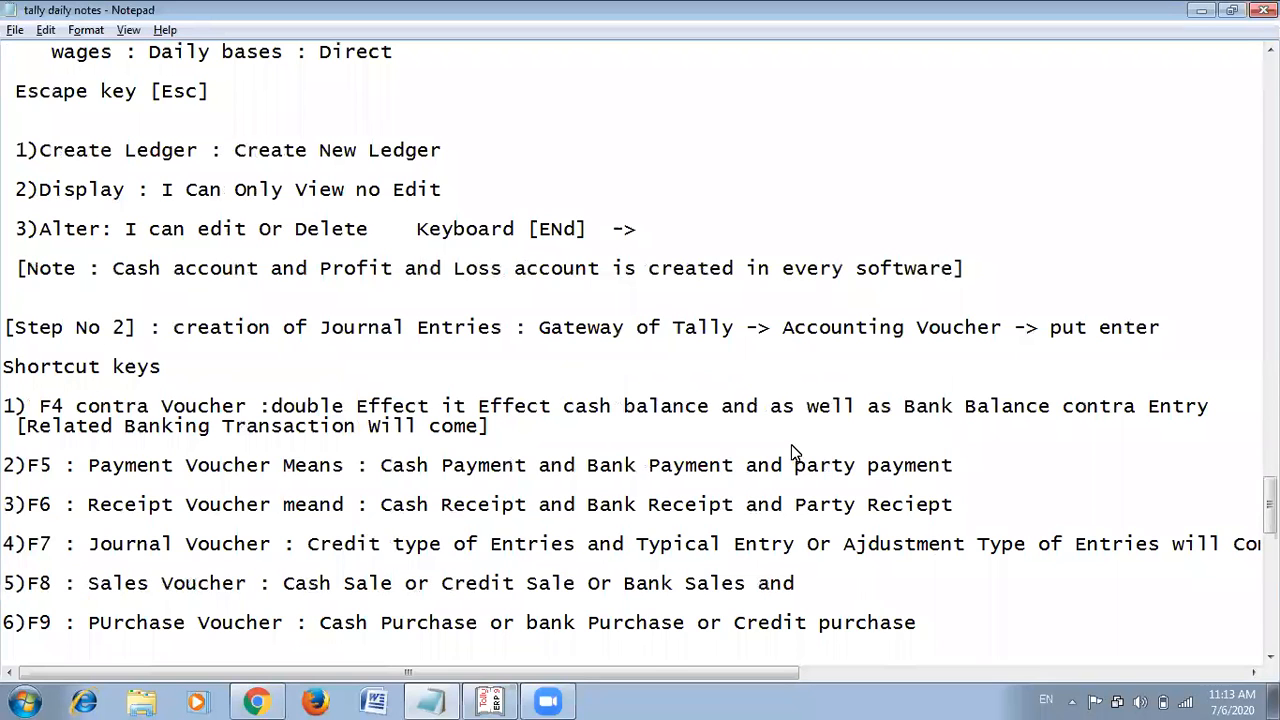
scroll(279, 208, "up", 5)
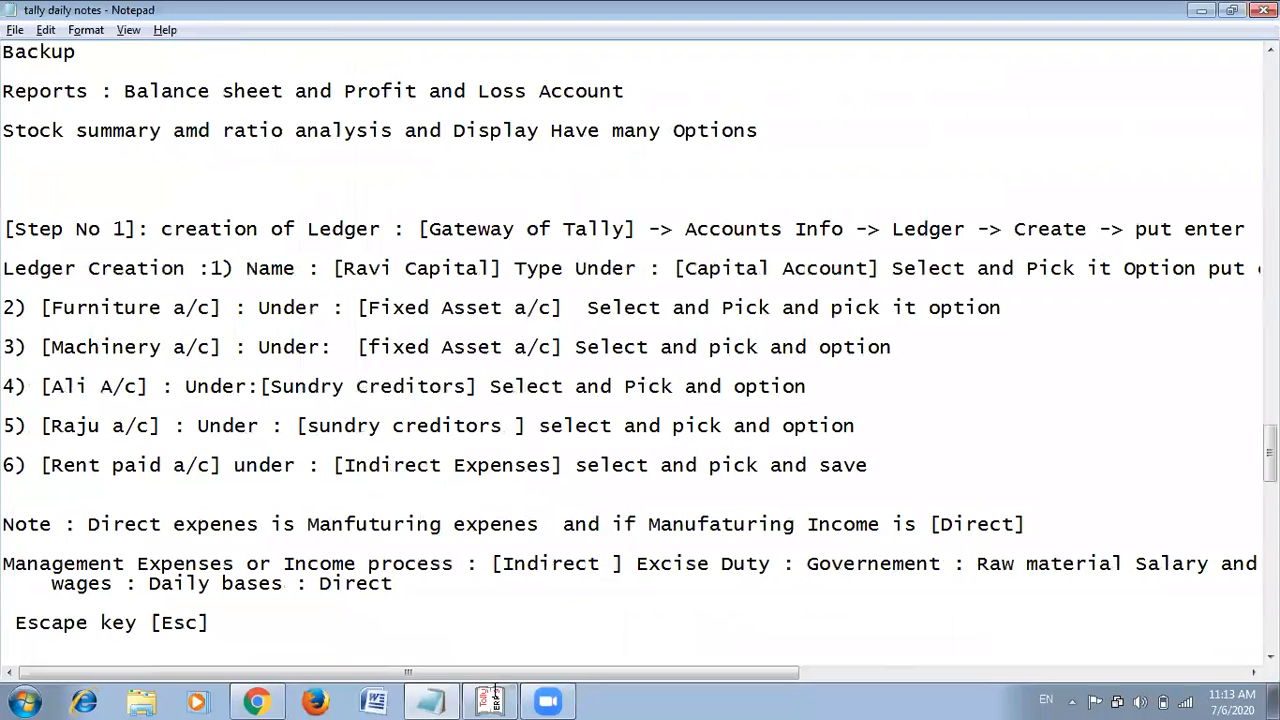
scroll(600, 698, "down", 10)
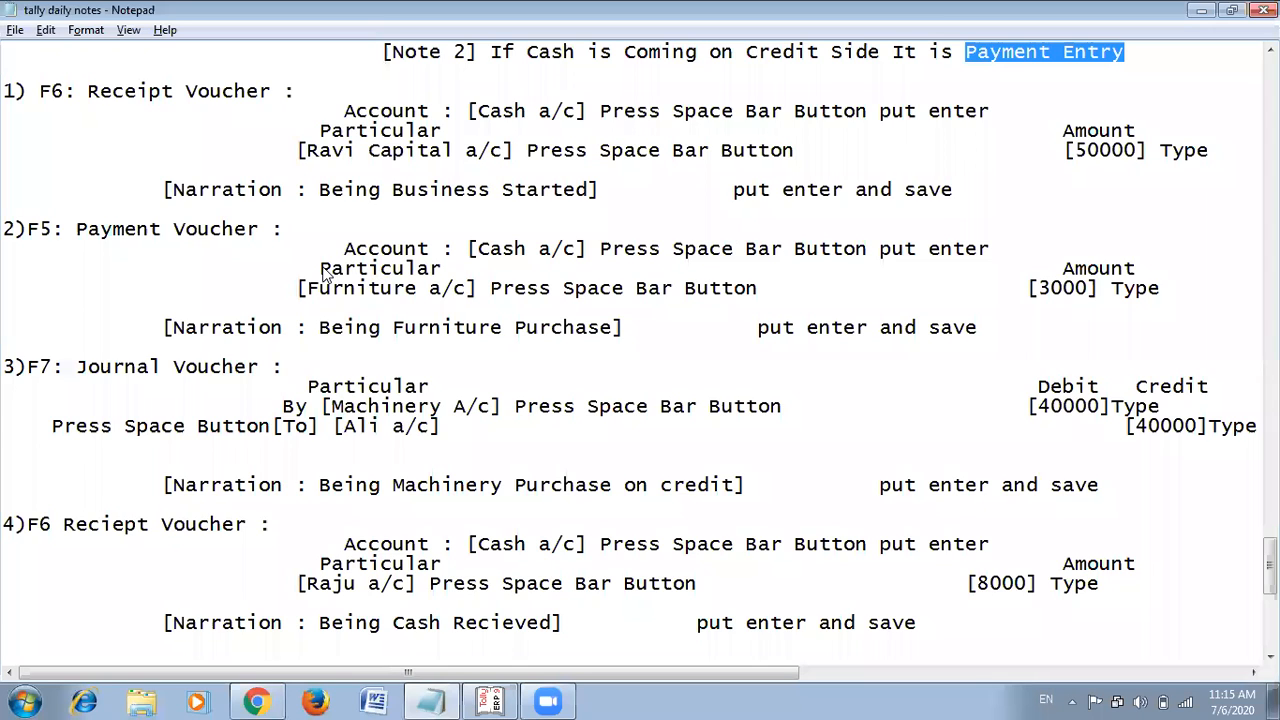
Switch to Tally.ERP 9 and choose Cash from the ledger list as the payment voucher's account.
key("alt+Tab")
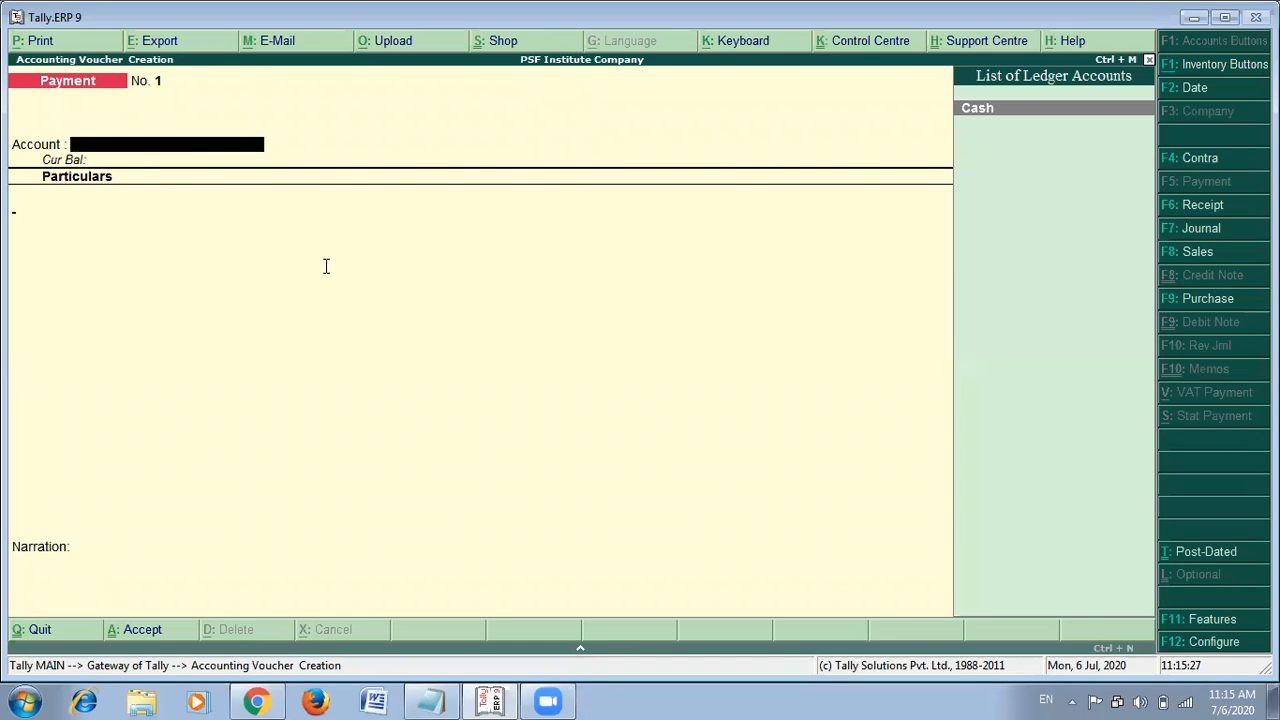
key("Return")
Compare the Particular, furniture account and amount lines of the notes' payment voucher section with the fields of the Tally.ERP 9 voucher.
key("alt+Tab")
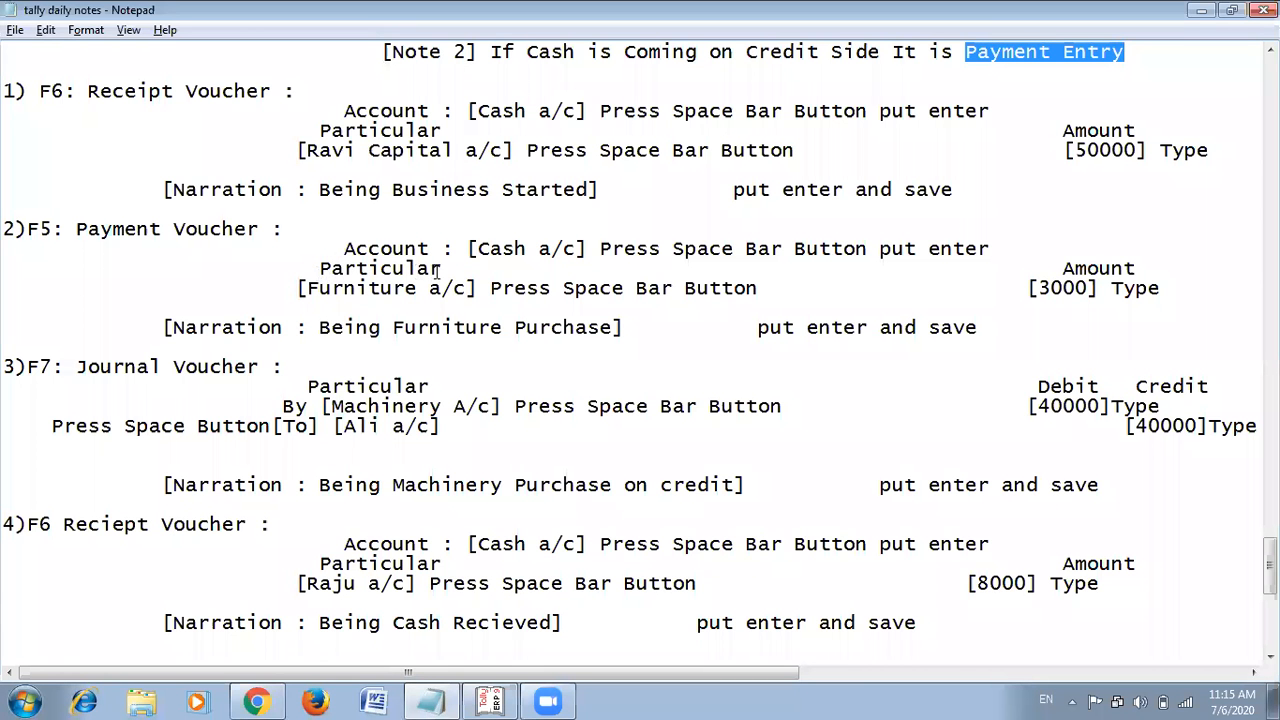
key("shift+Right")
key("shift+Right")
key("shift+Right")
key("shift+Right")
key("shift+Right")
key("shift+Right")
key("shift+Right")
key("shift+Right")
key("shift+Right")
key("shift+Right")
key("alt+Tab")
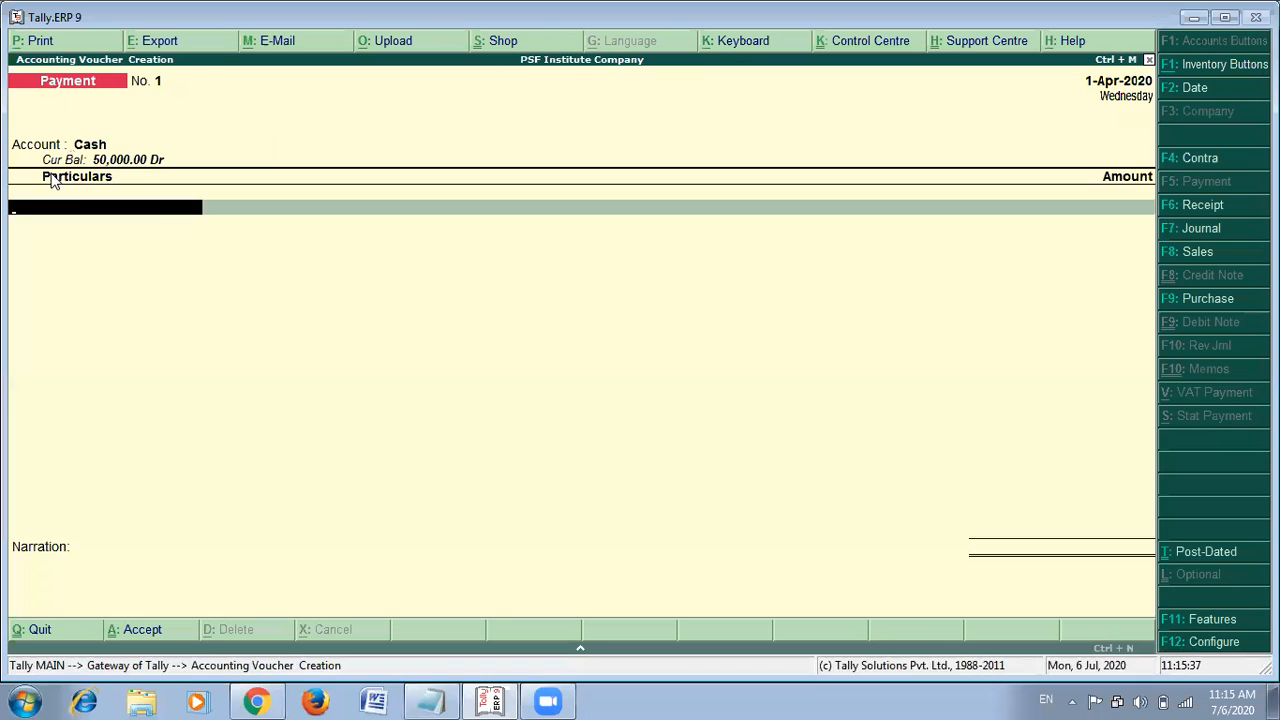
key("alt+Tab")
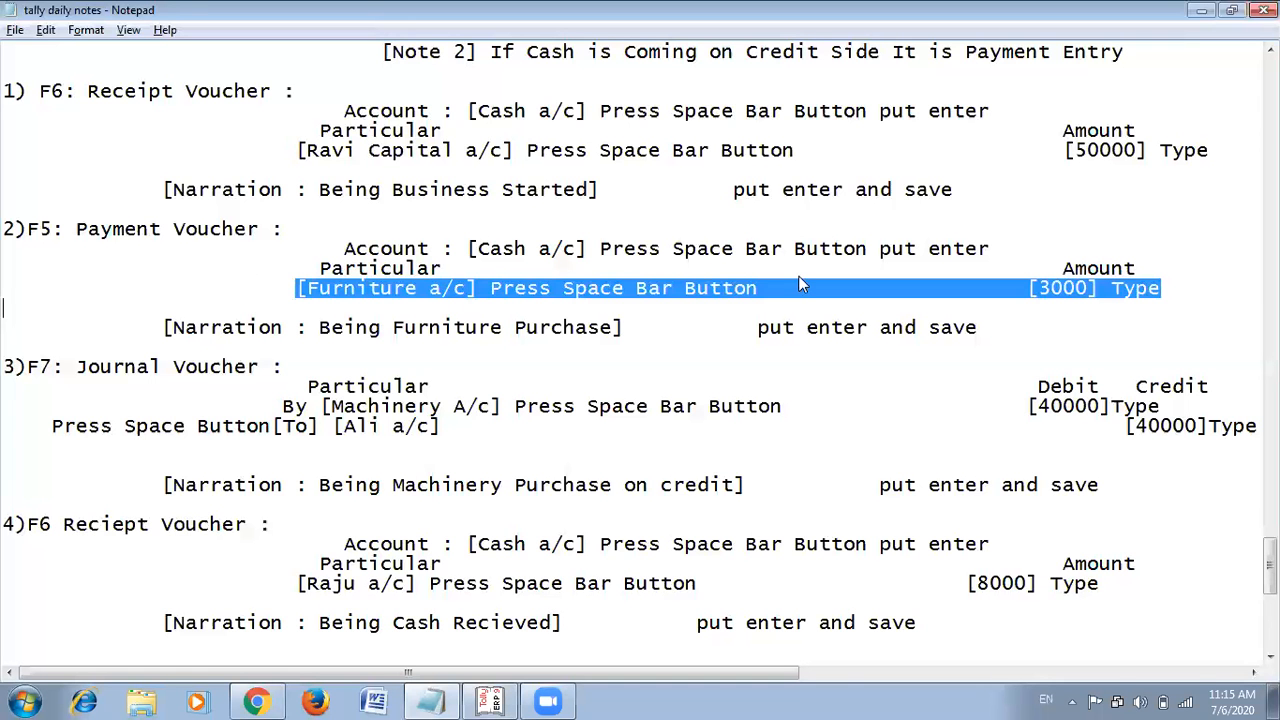
key("alt+Tab")
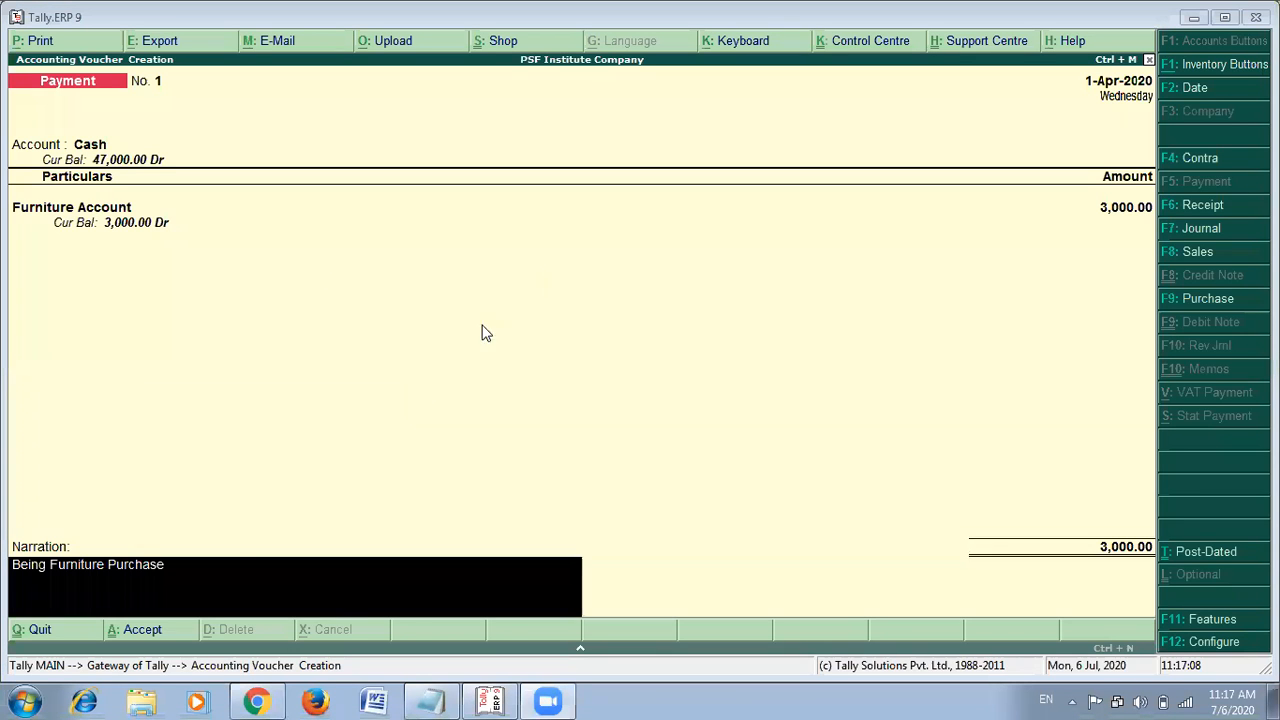
Confirm the payment voucher's Furniture Account, 3,000 amount and "Being Furniture Purchase" narration, and accept the voucher to save it.
left_click(499, 402)
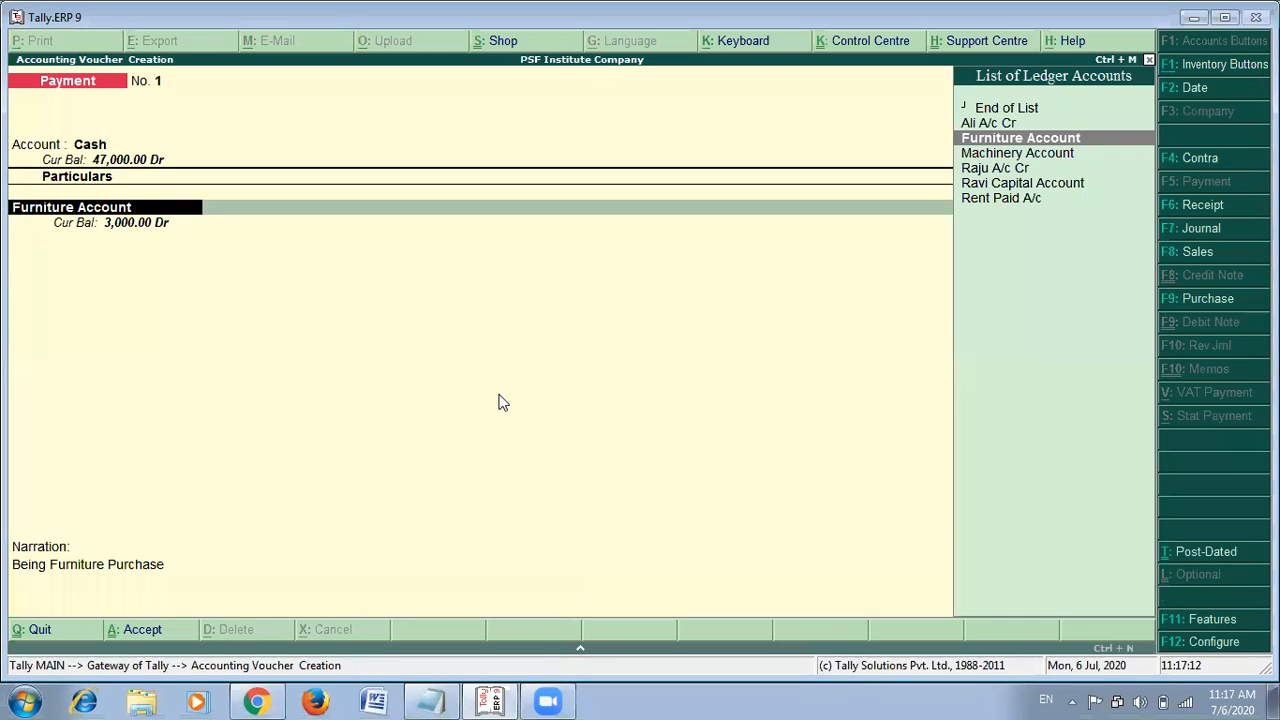
key("Return")
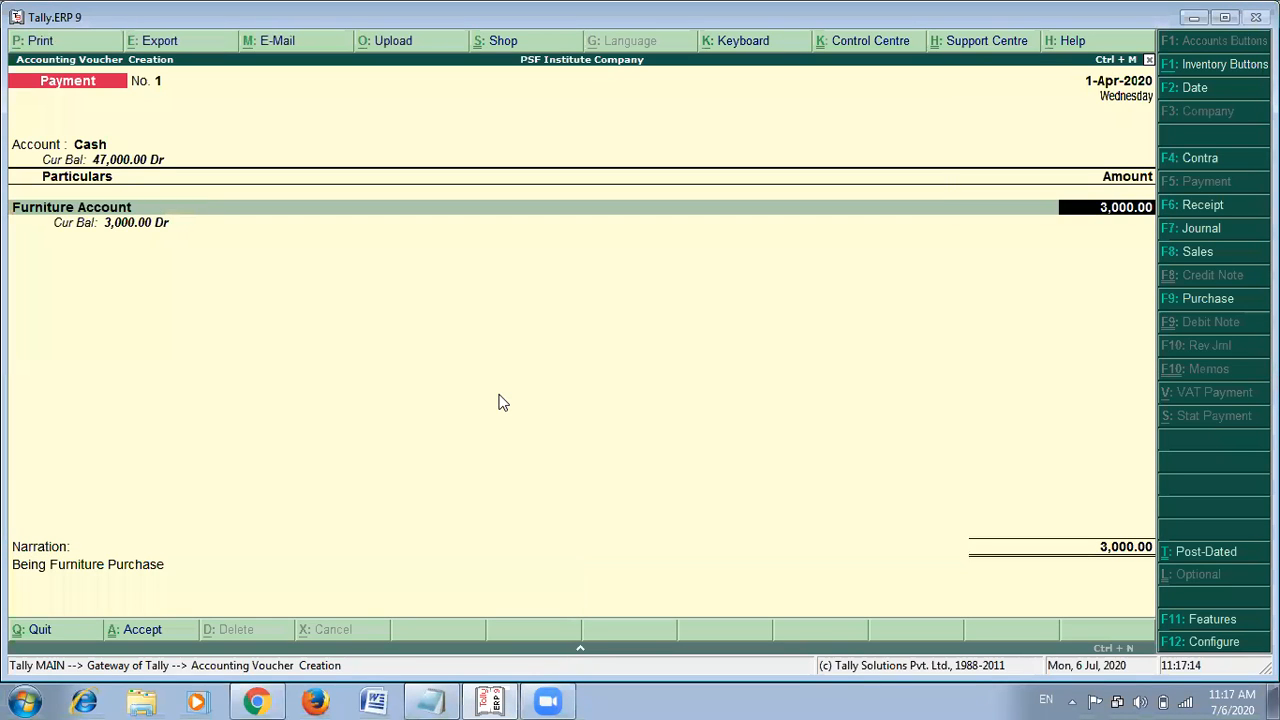
key("Return")
key("Return")
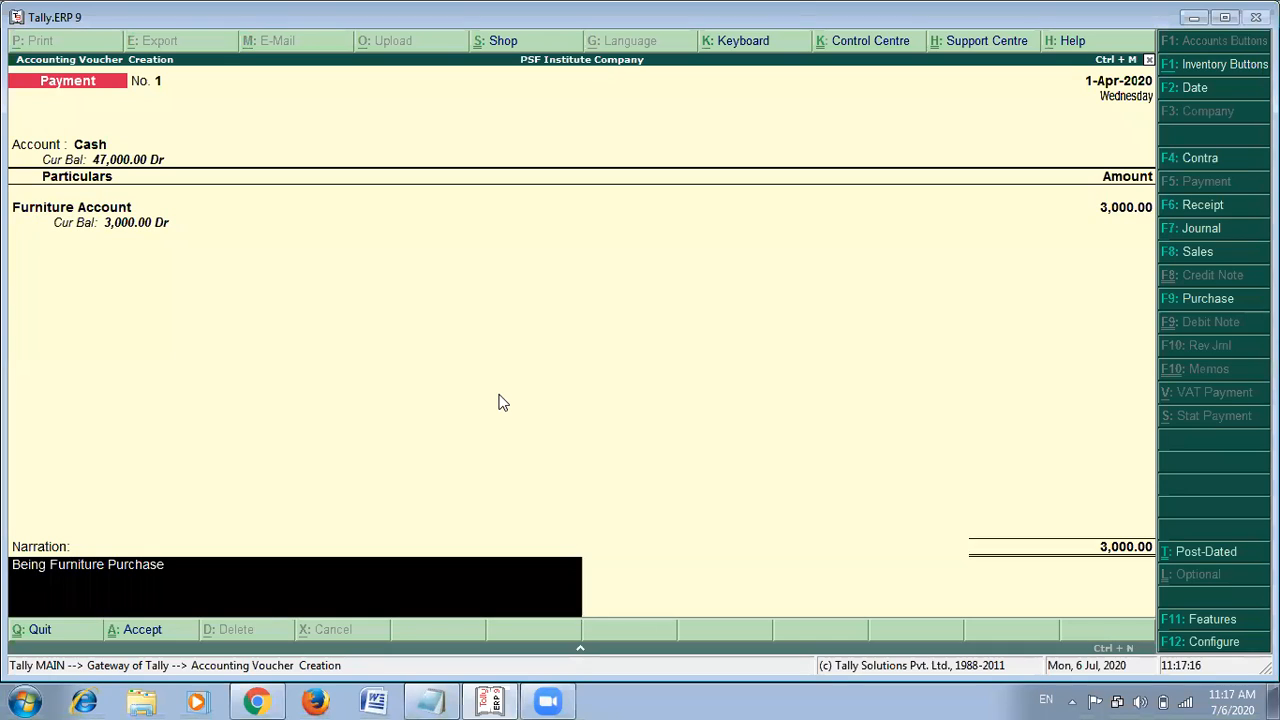
key("Return")
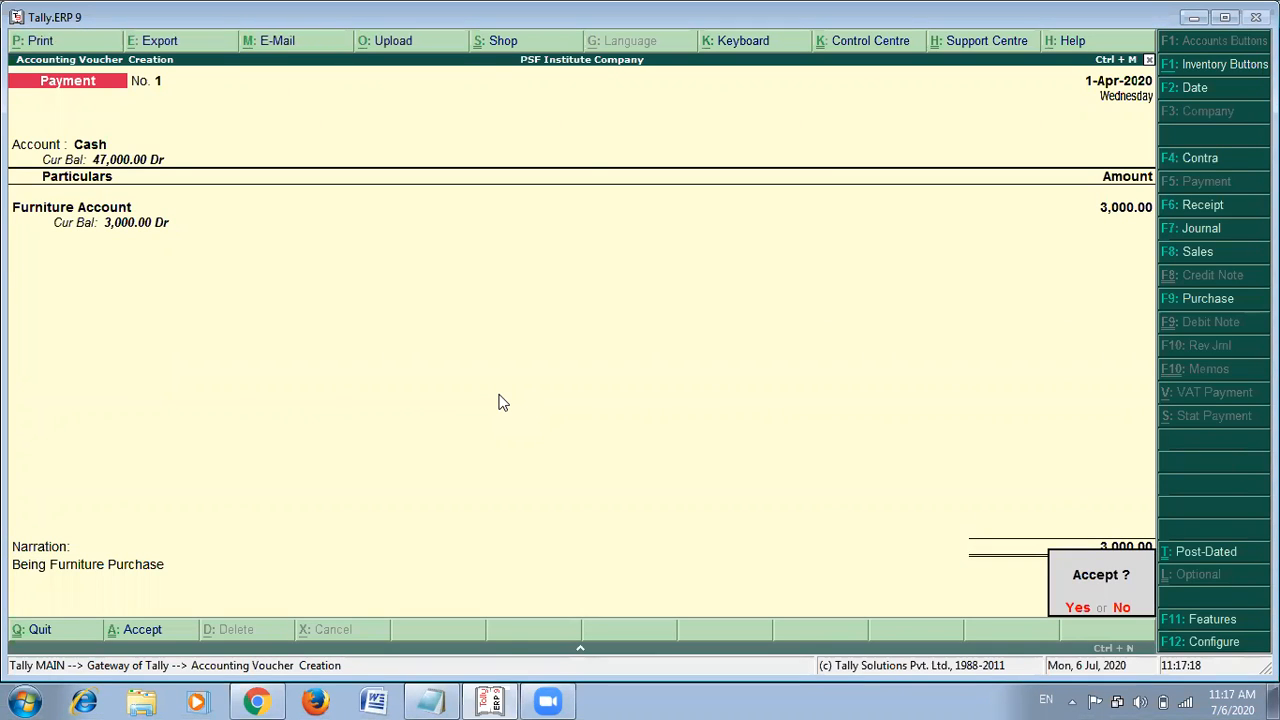
key("Return")
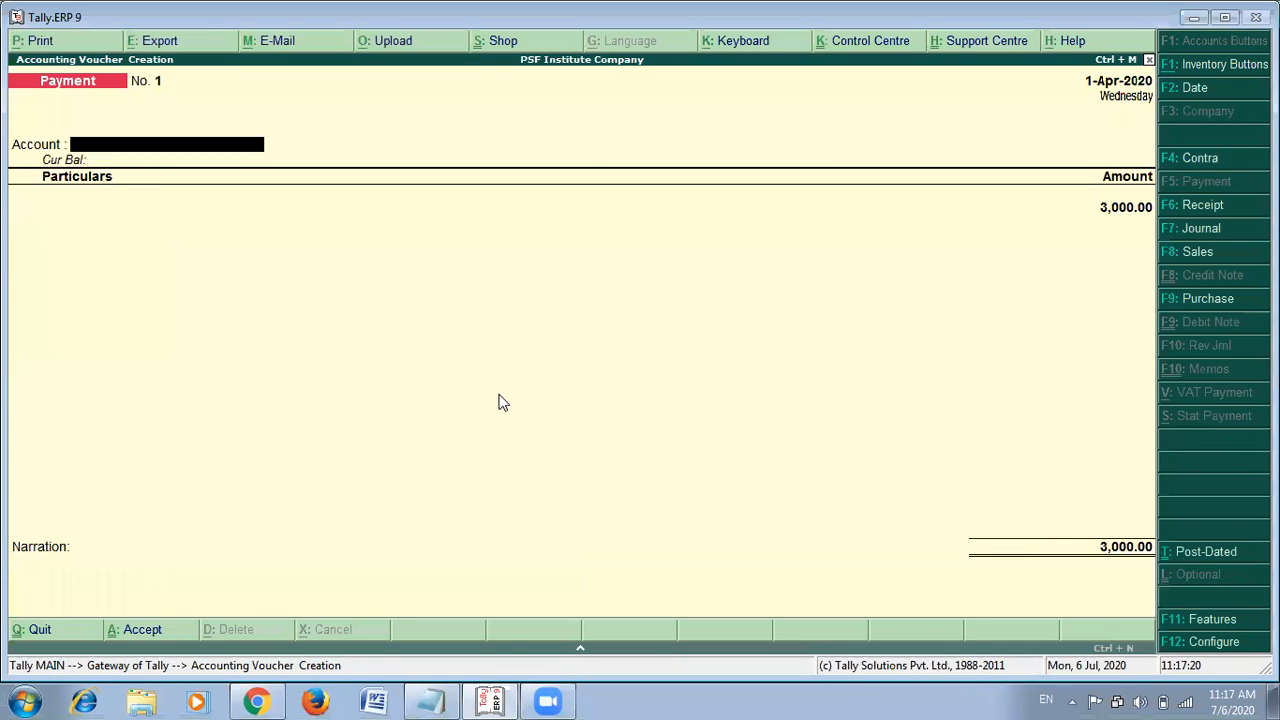
Switch to the Notepad notes and review the journal voucher section, the sample problem's transactions and journal entries, the ledger accounts and the trial balance.
key("alt+Tab")
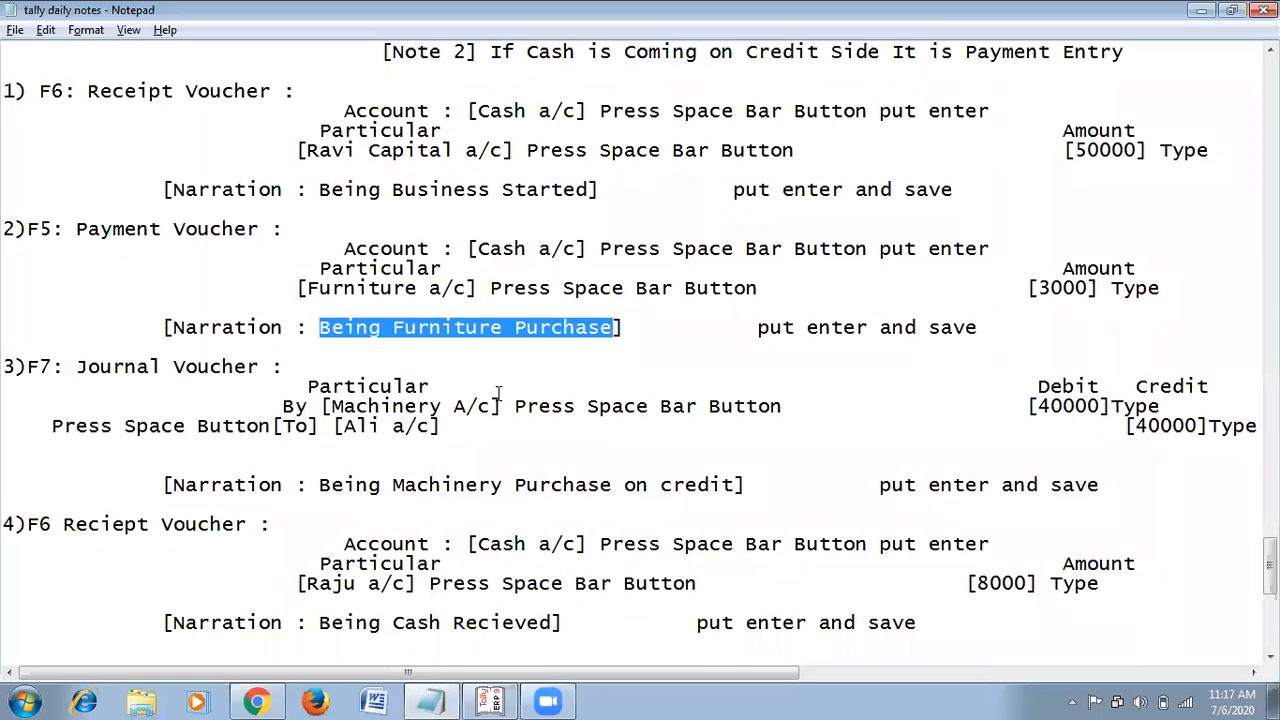
left_click(499, 378)
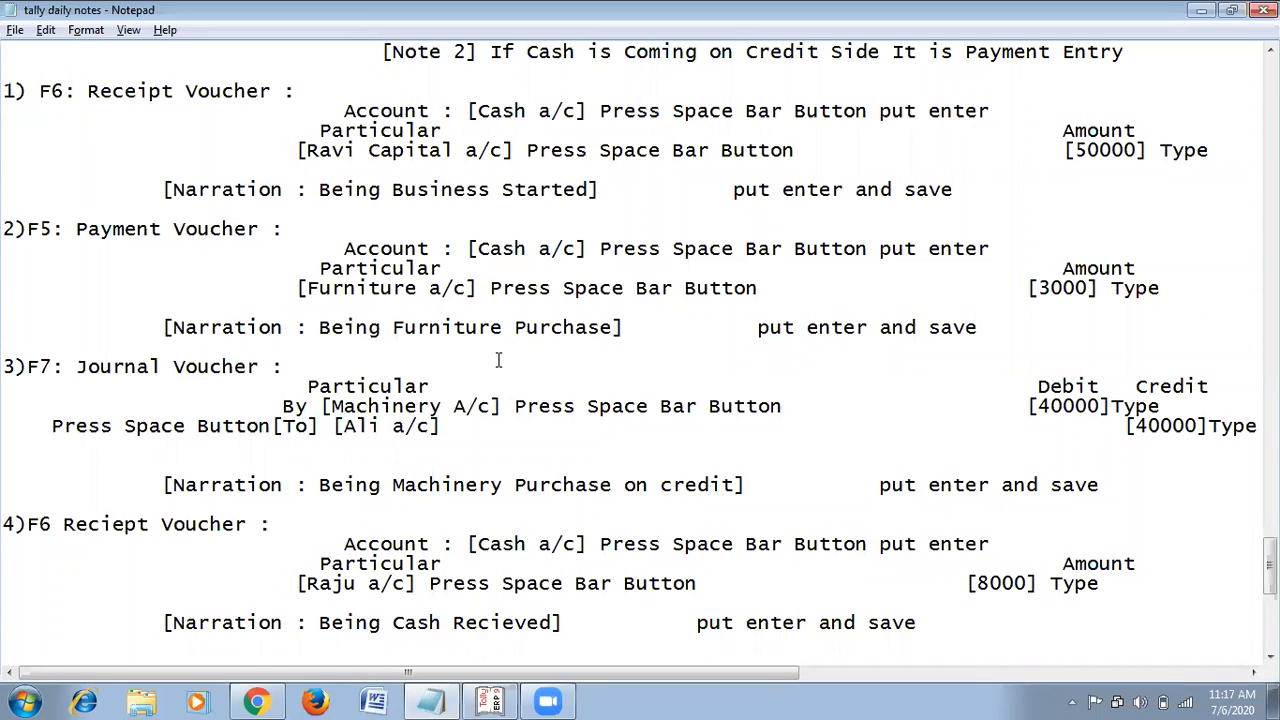
scroll(498, 360, "down", 2)
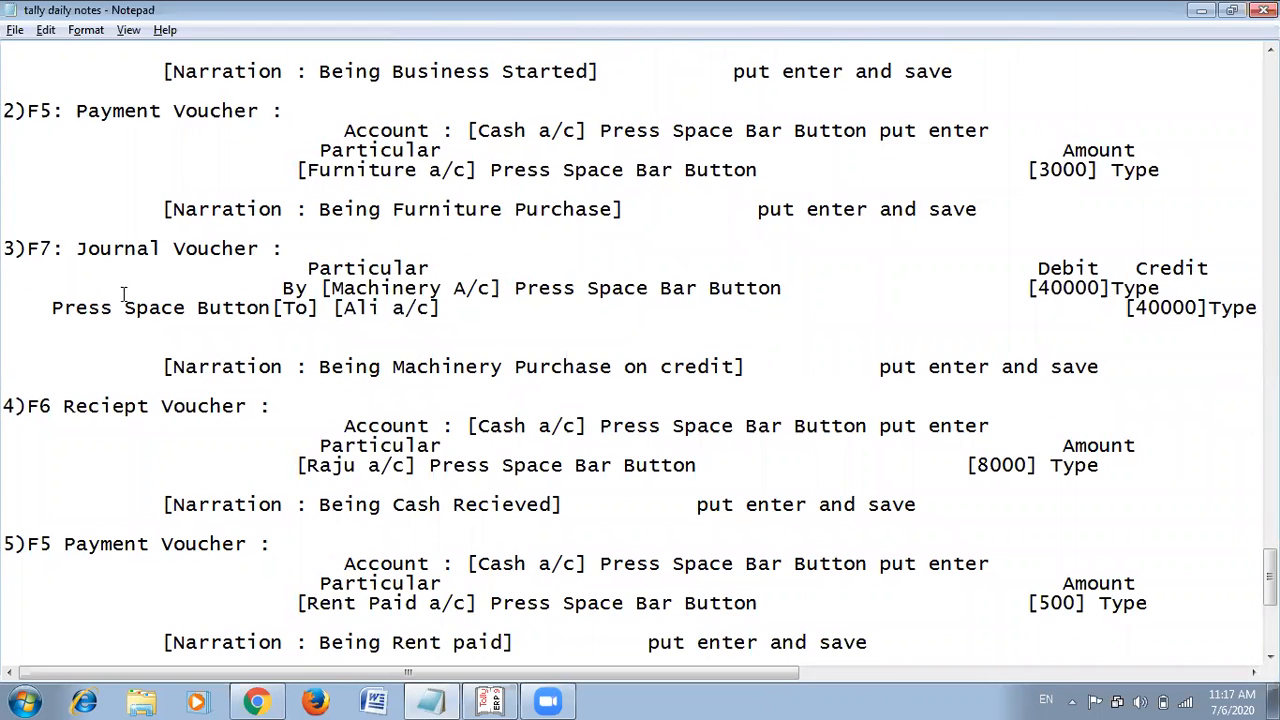
scroll(216, 292, "up", 8)
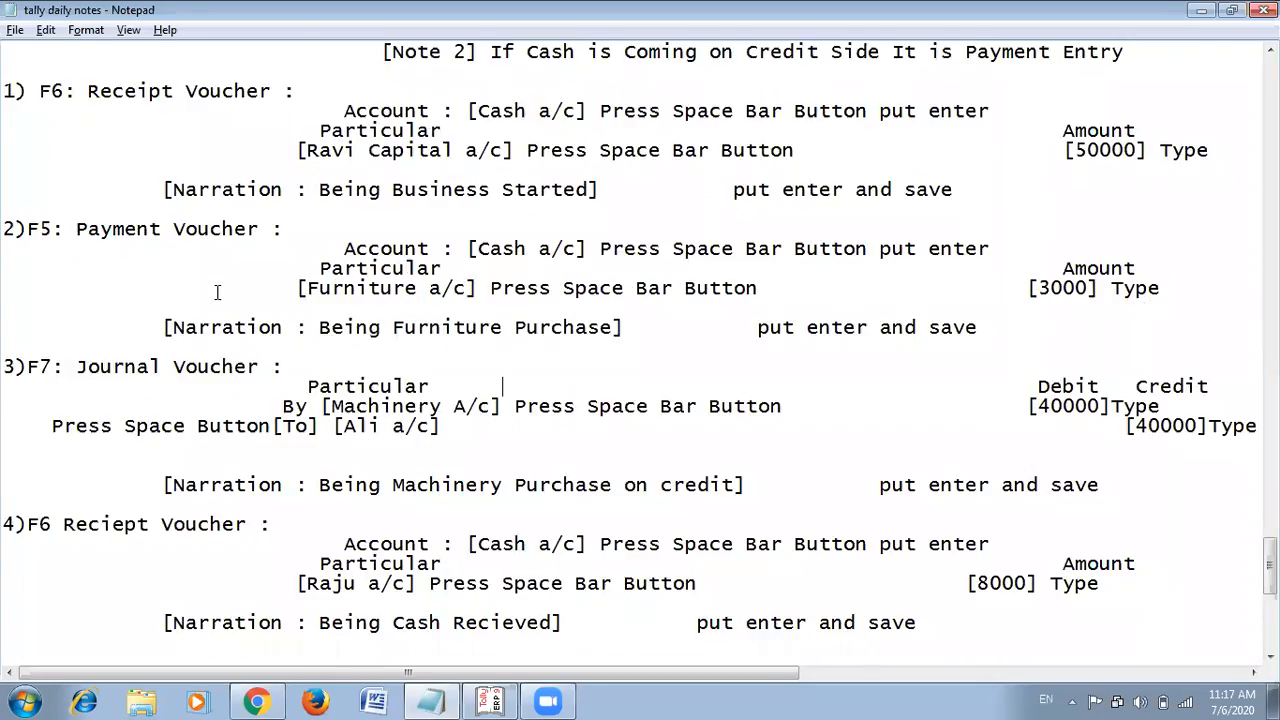
scroll(219, 292, "up", 15)
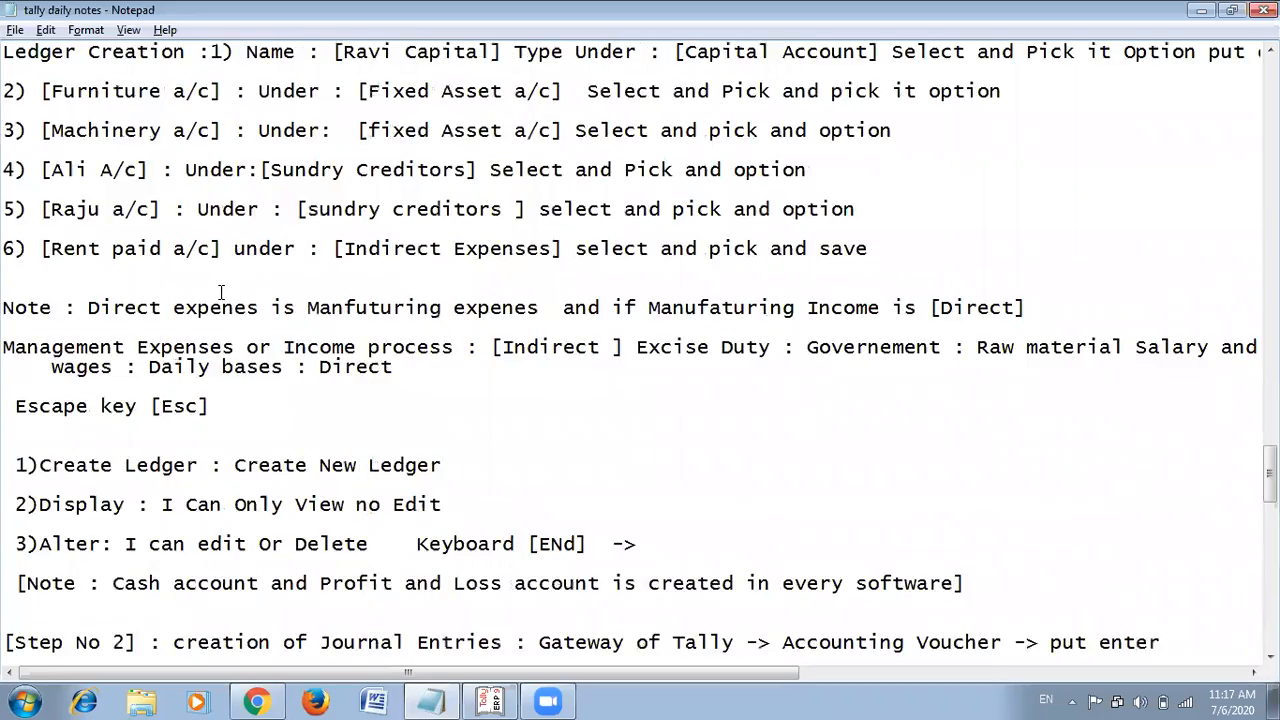
scroll(220, 292, "up", 20)
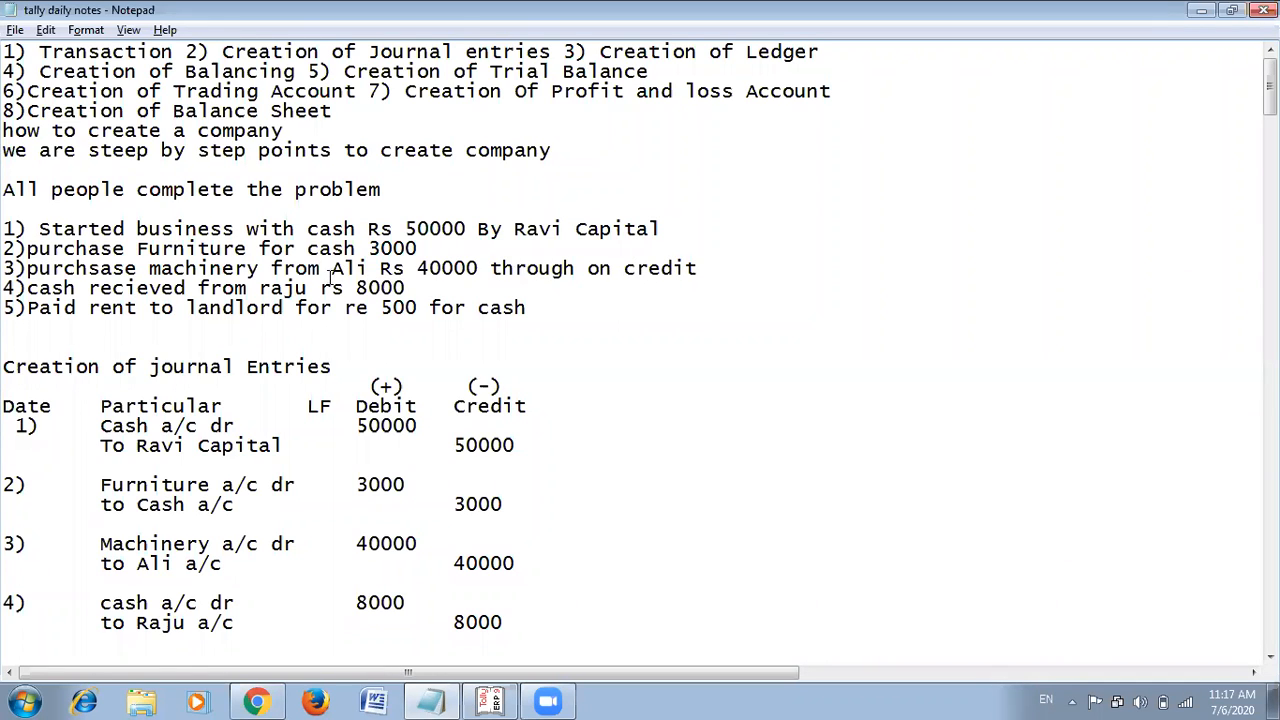
scroll(331, 277, "down", 1)
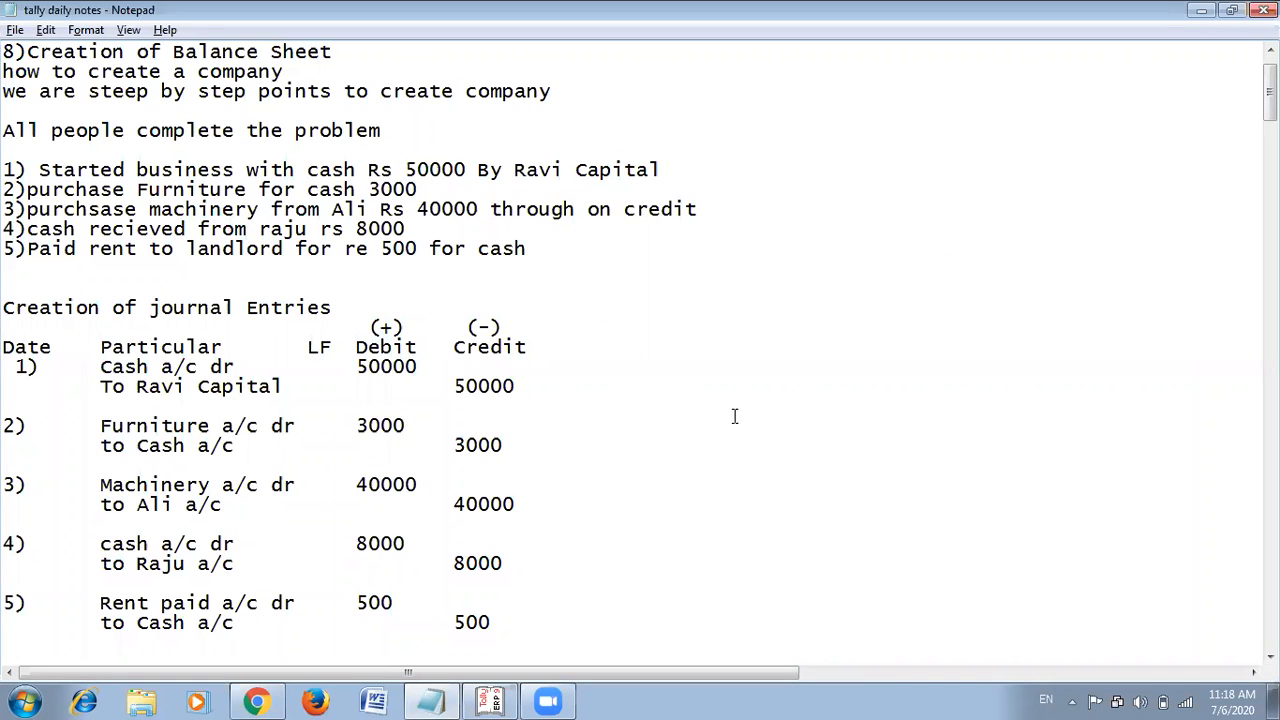
scroll(738, 395, "down", 2)
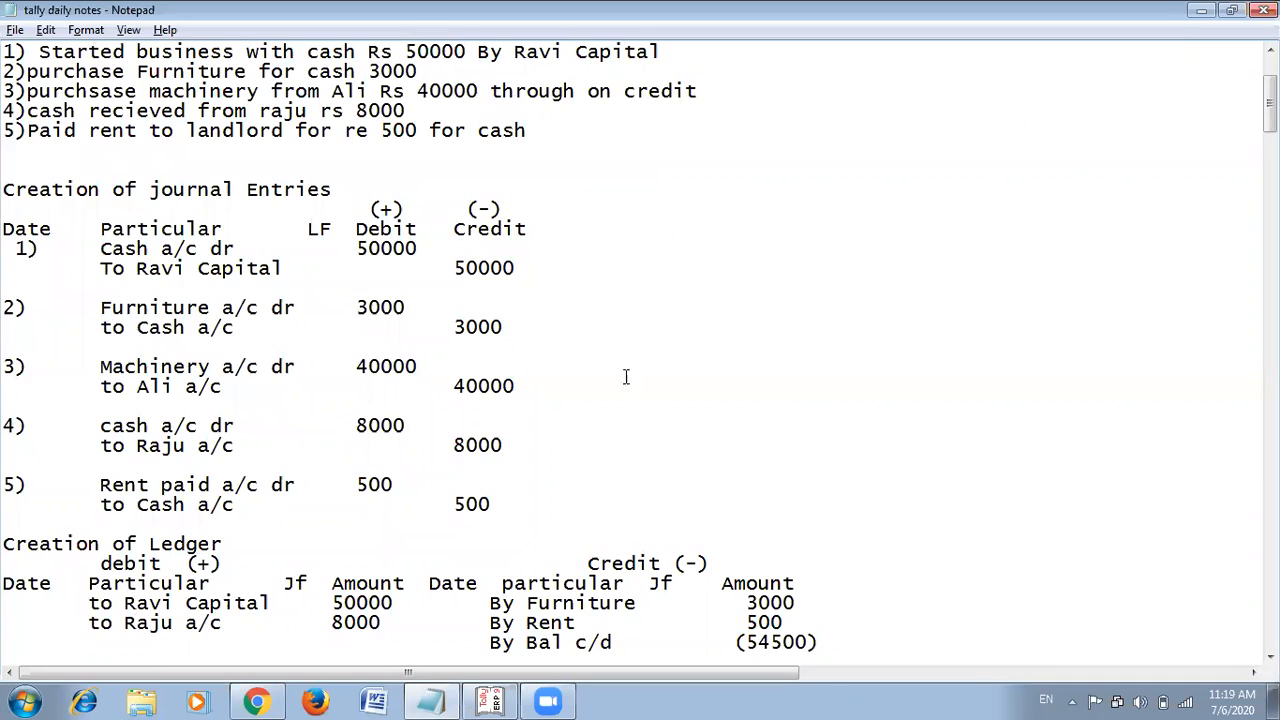
scroll(1035, 421, "down", 6)
scroll(1035, 421, "down", 16)
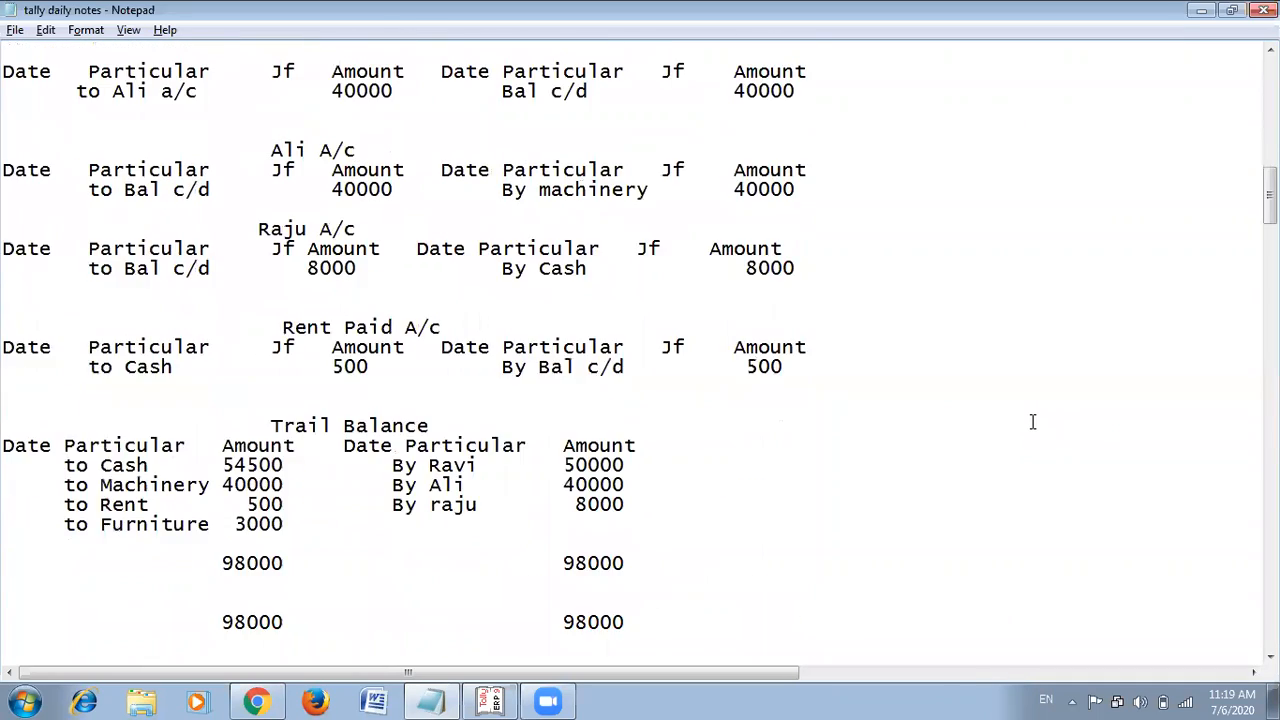
Read through the notes from the trial balance down to the voucher shortcut list and the receipt, payment and journal voucher instructions.
scroll(1033, 420, "down", 14)
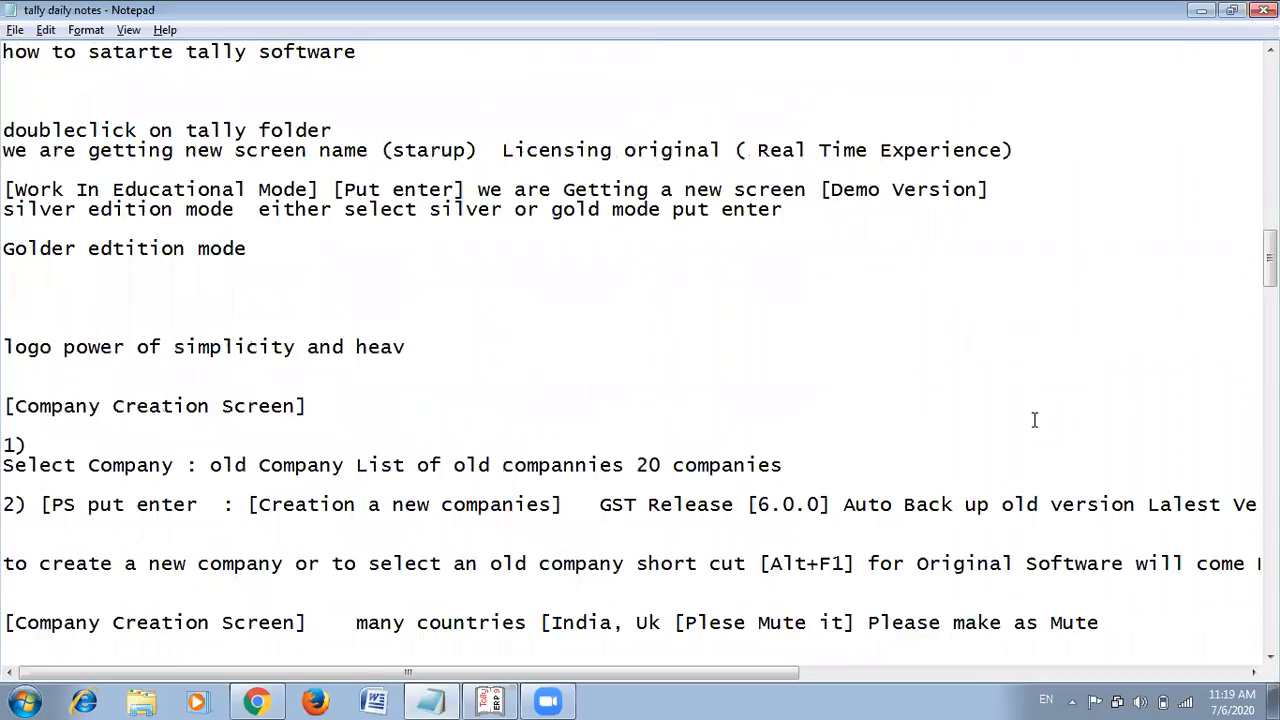
scroll(1035, 418, "down", 20)
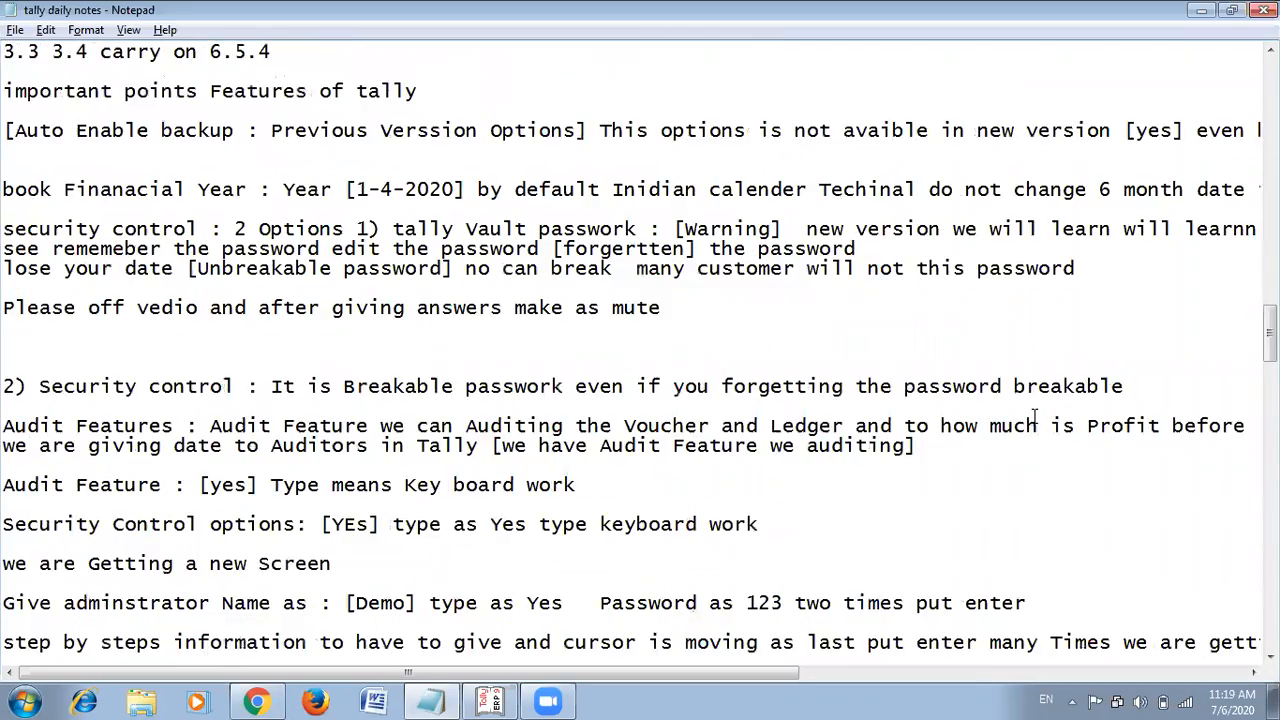
scroll(1035, 414, "down", 4)
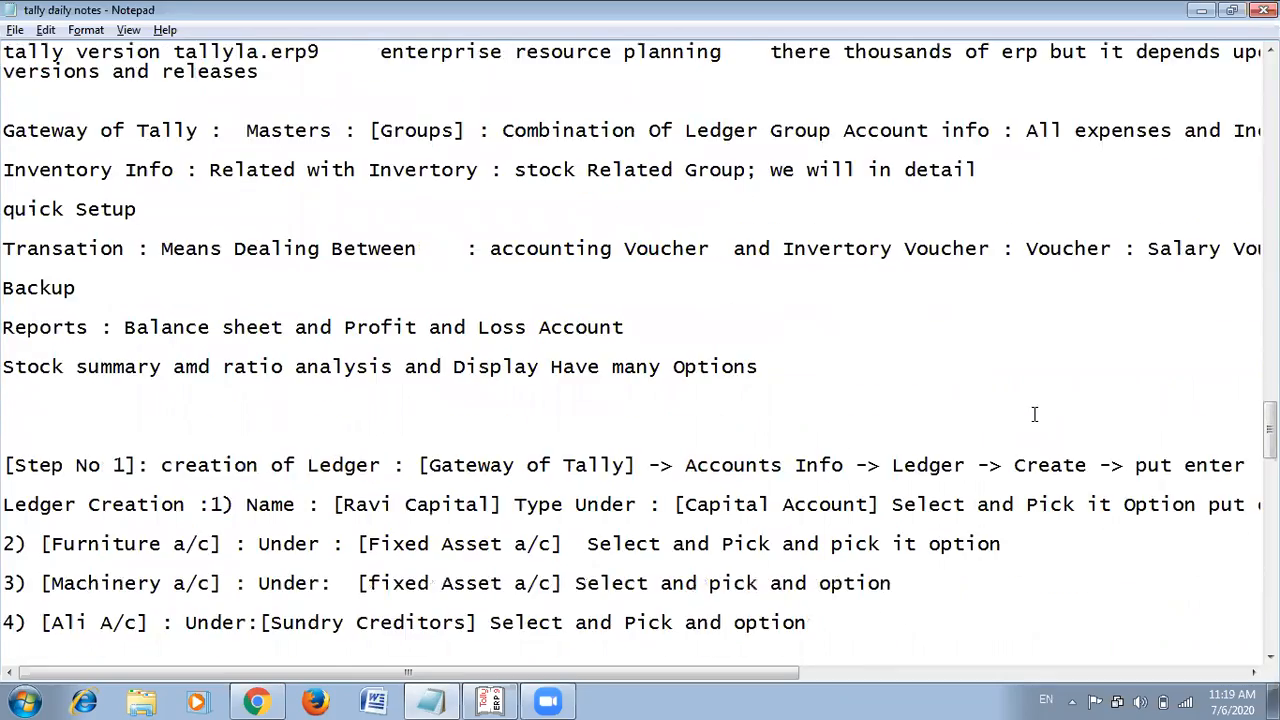
scroll(1035, 414, "down", 4)
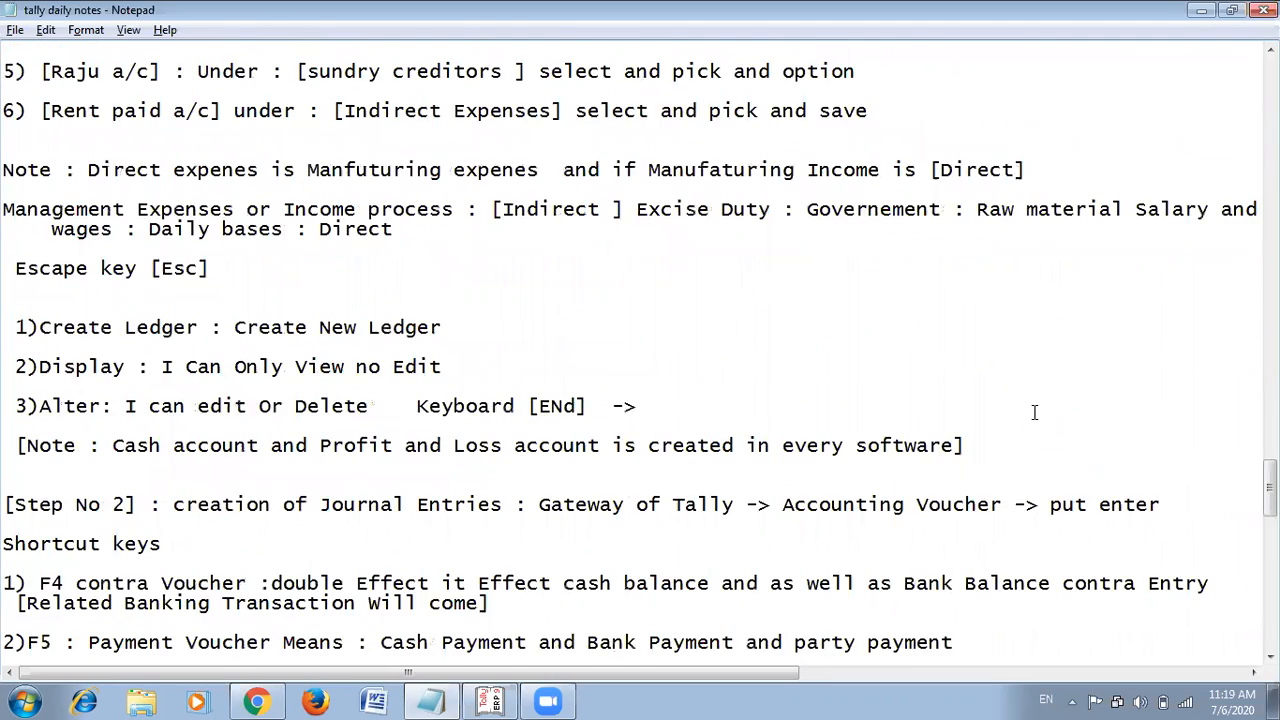
scroll(722, 585, "down", 3)
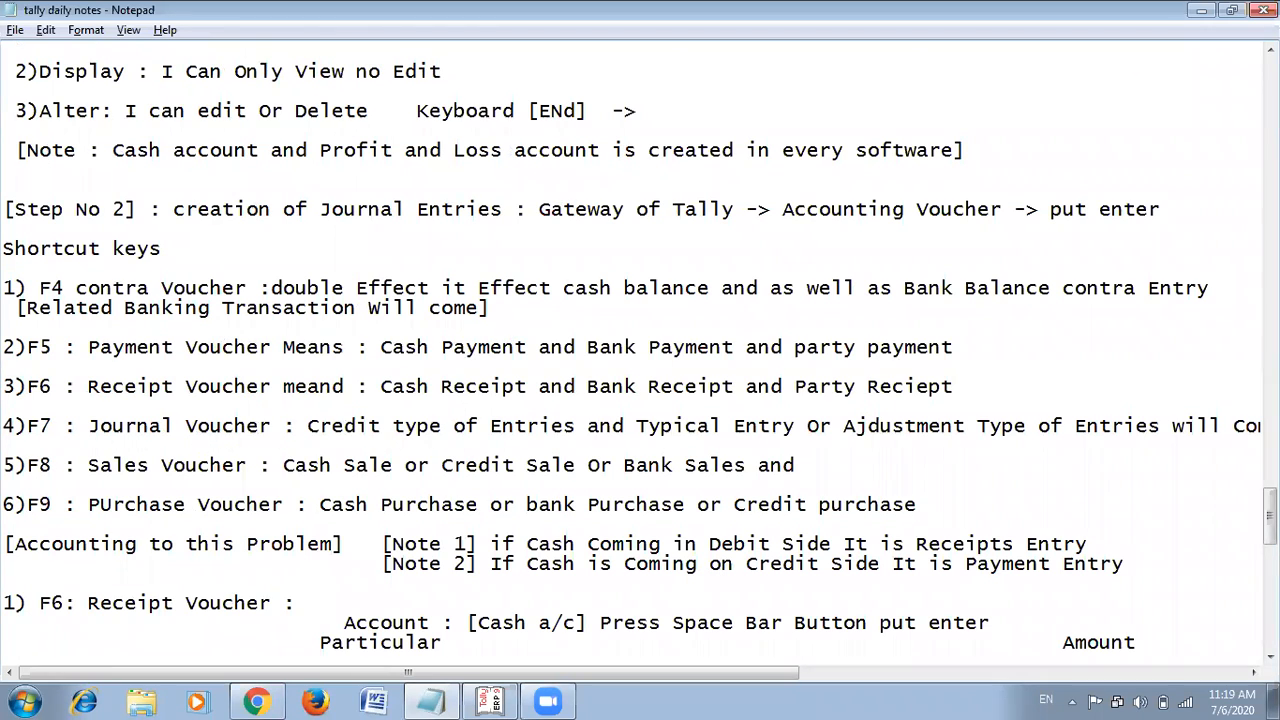
scroll(592, 648, "down", 4)
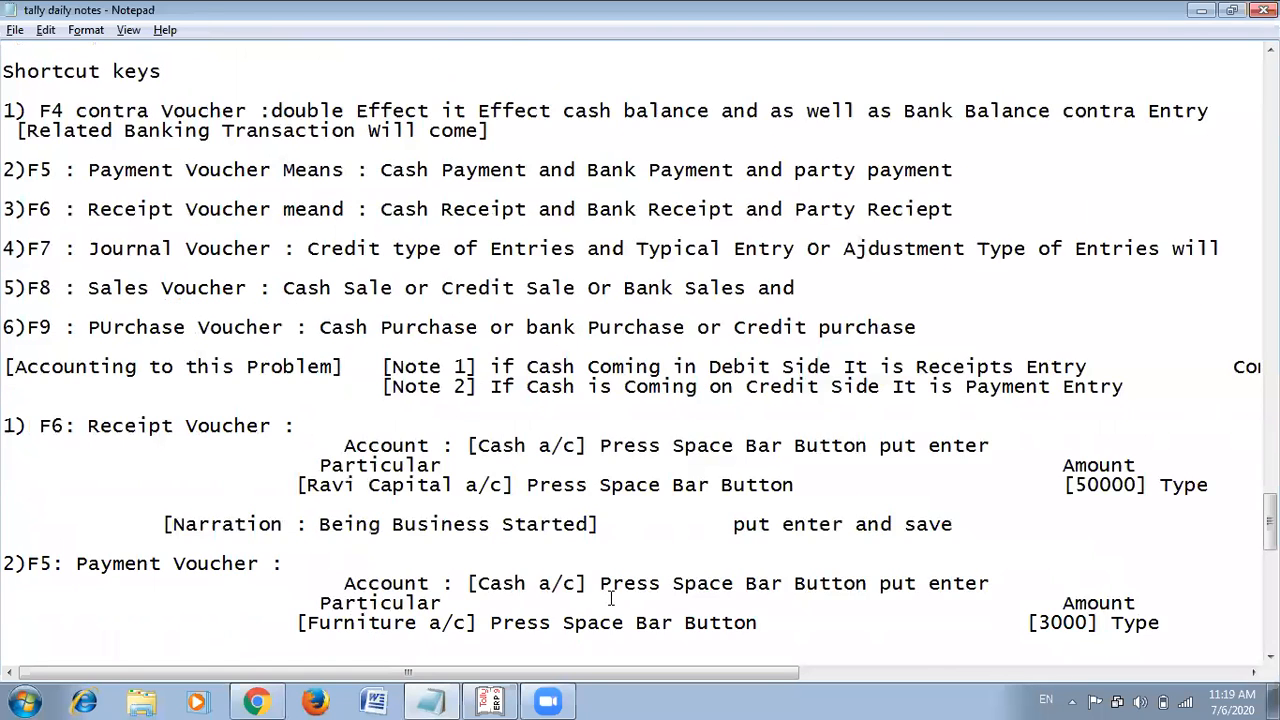
scroll(578, 646, "down", 1)
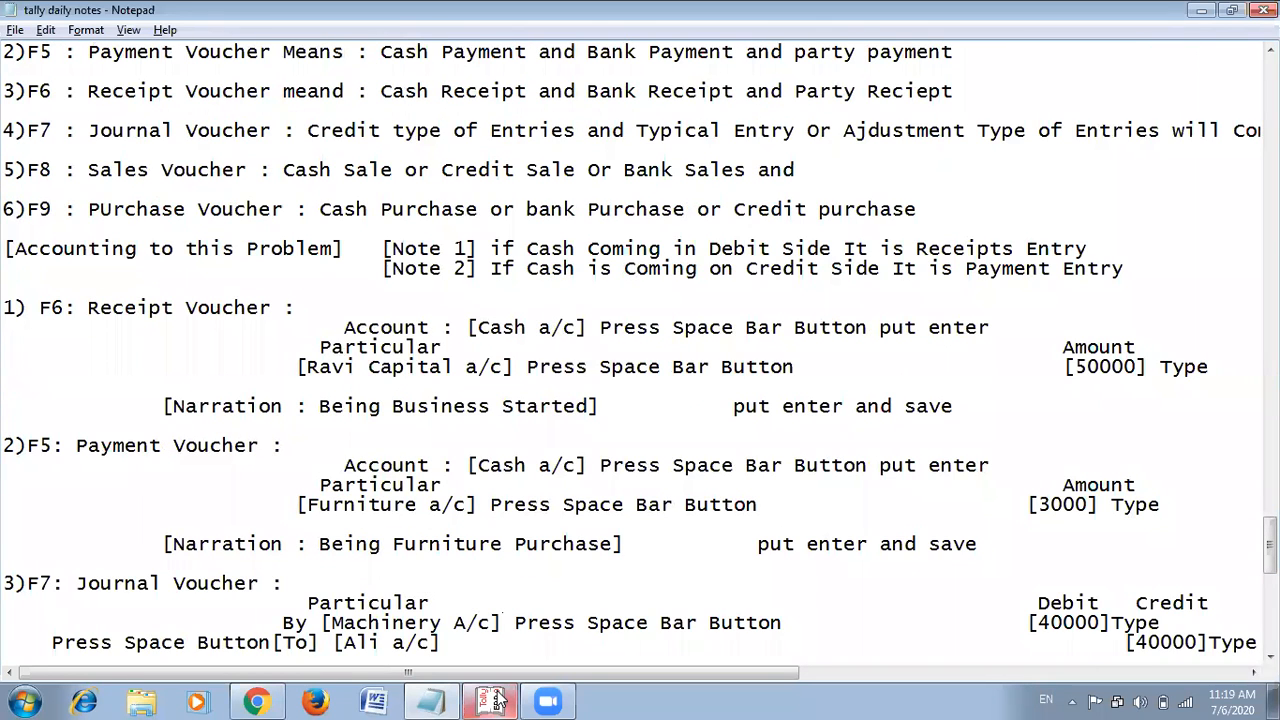
Switch to Tally.ERP 9, open a journal voucher, and compare its ledger list with the notes' journal voucher section.
left_click(497, 700)
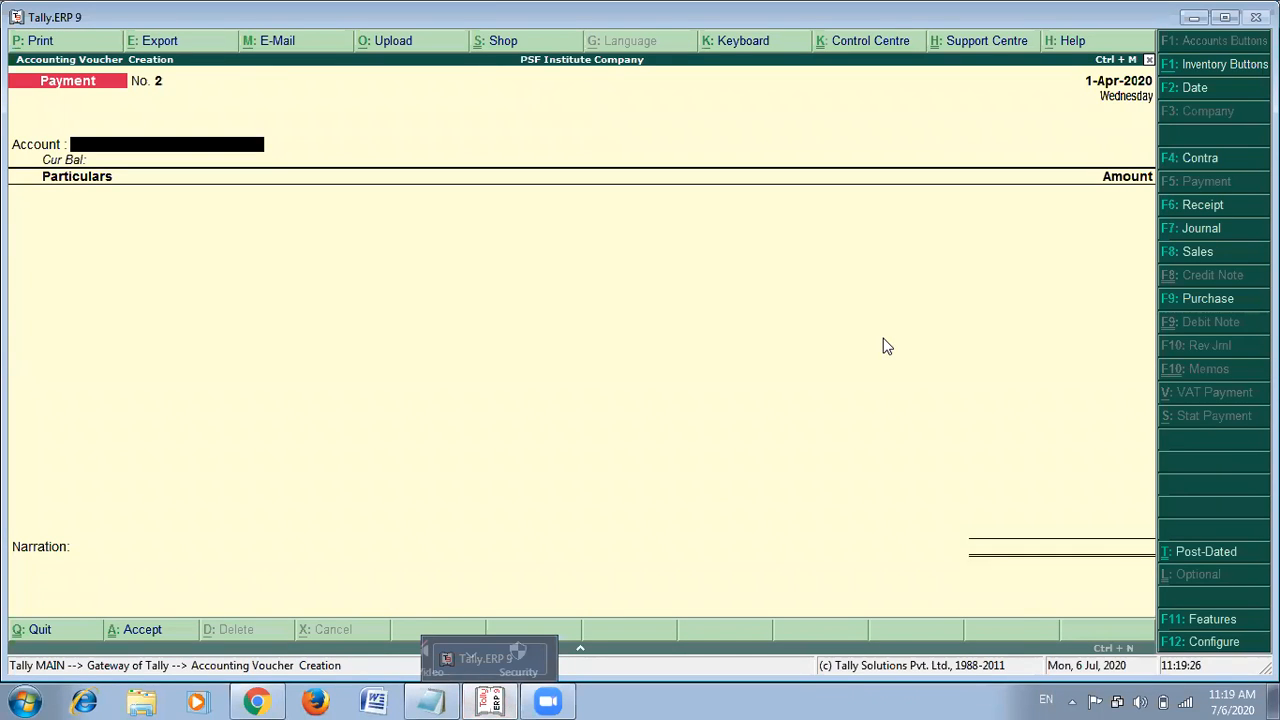
left_click(1188, 230)
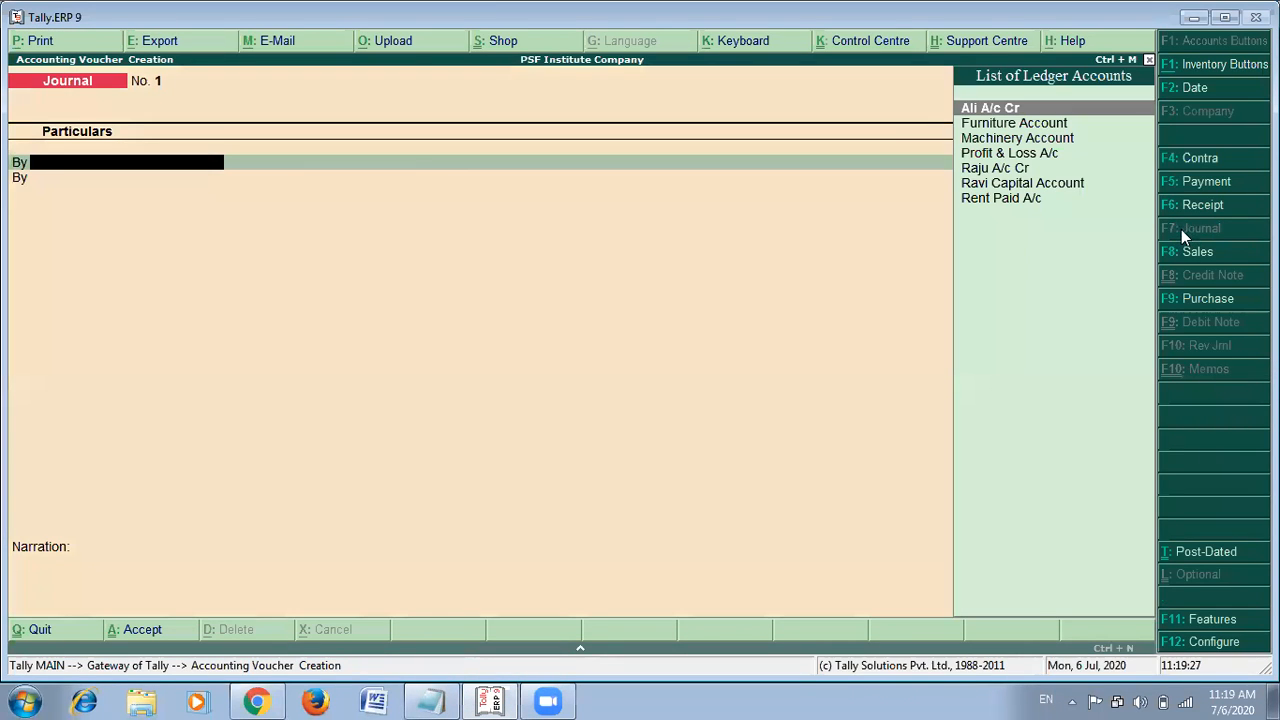
key("alt+Tab")
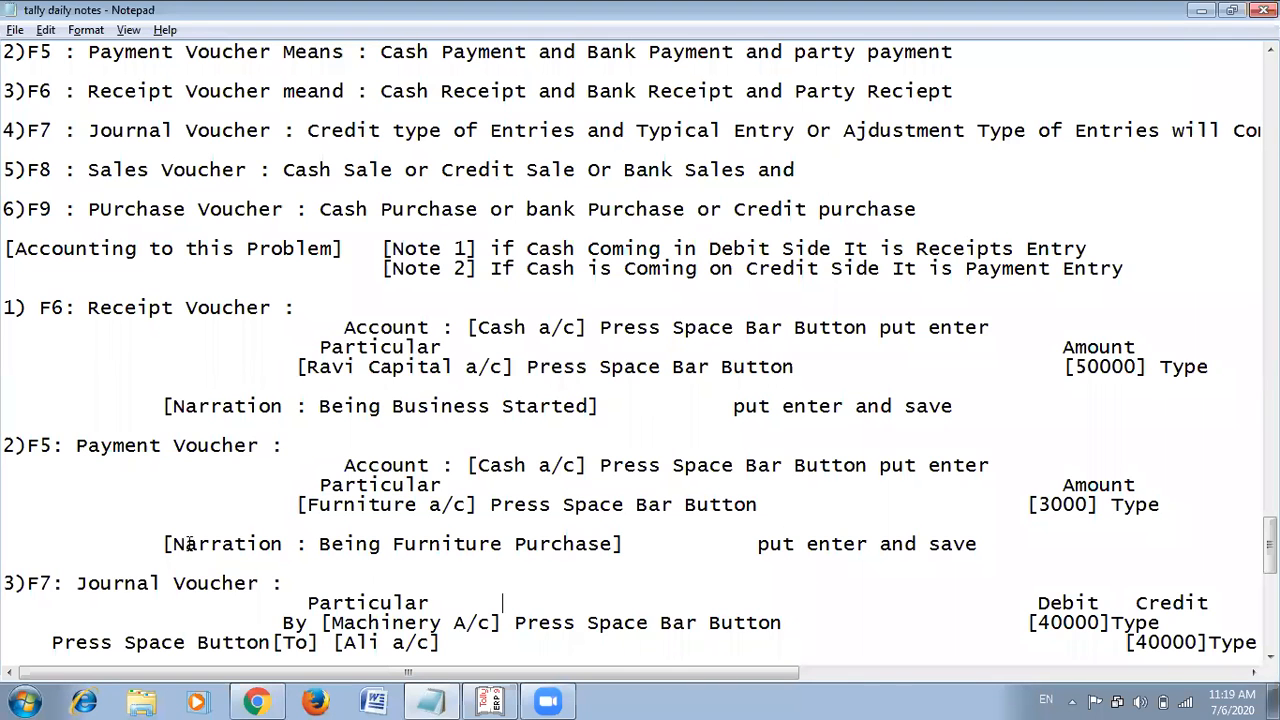
scroll(220, 455, "down", 1)
scroll(360, 372, "down", 1)
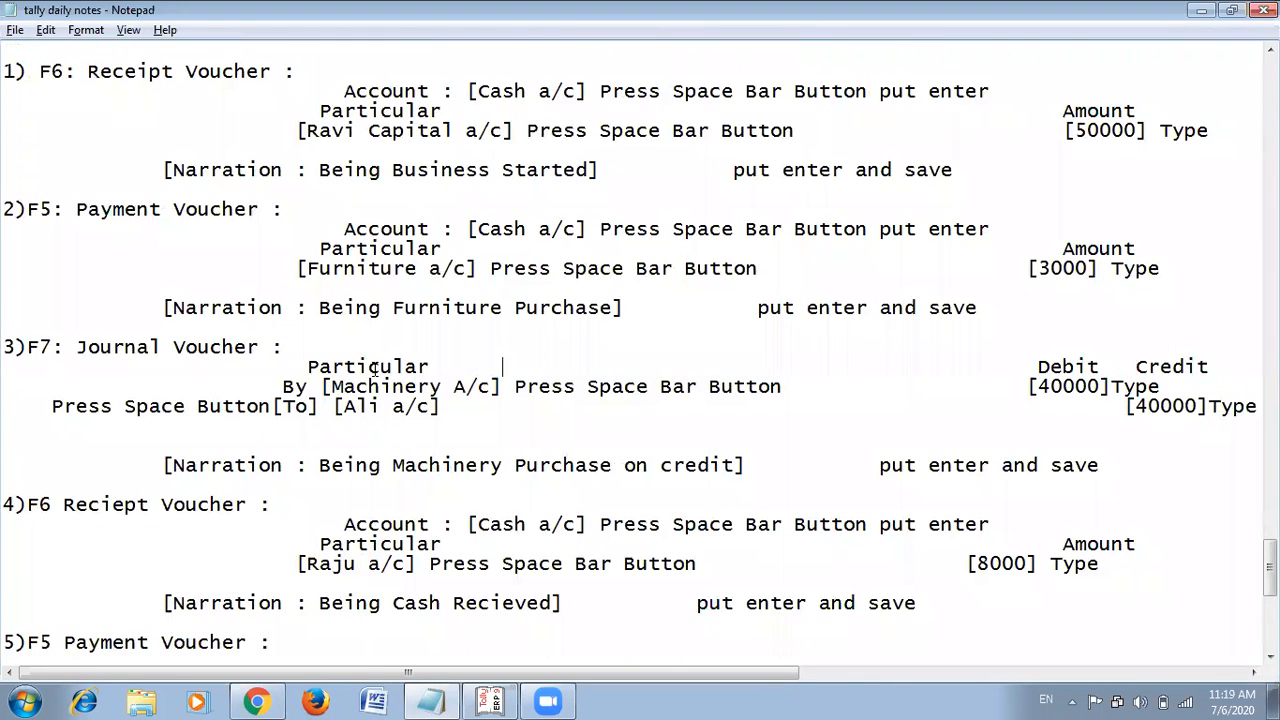
key("alt+Tab")
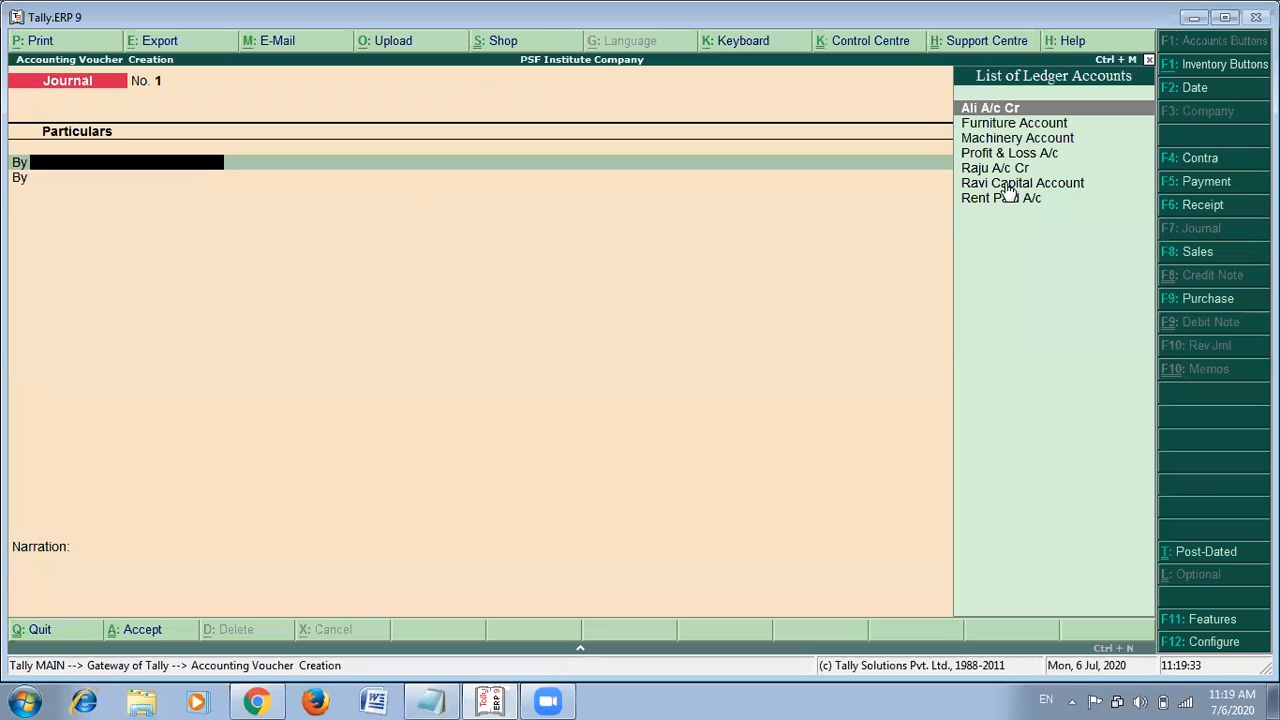
key("alt+Tab")
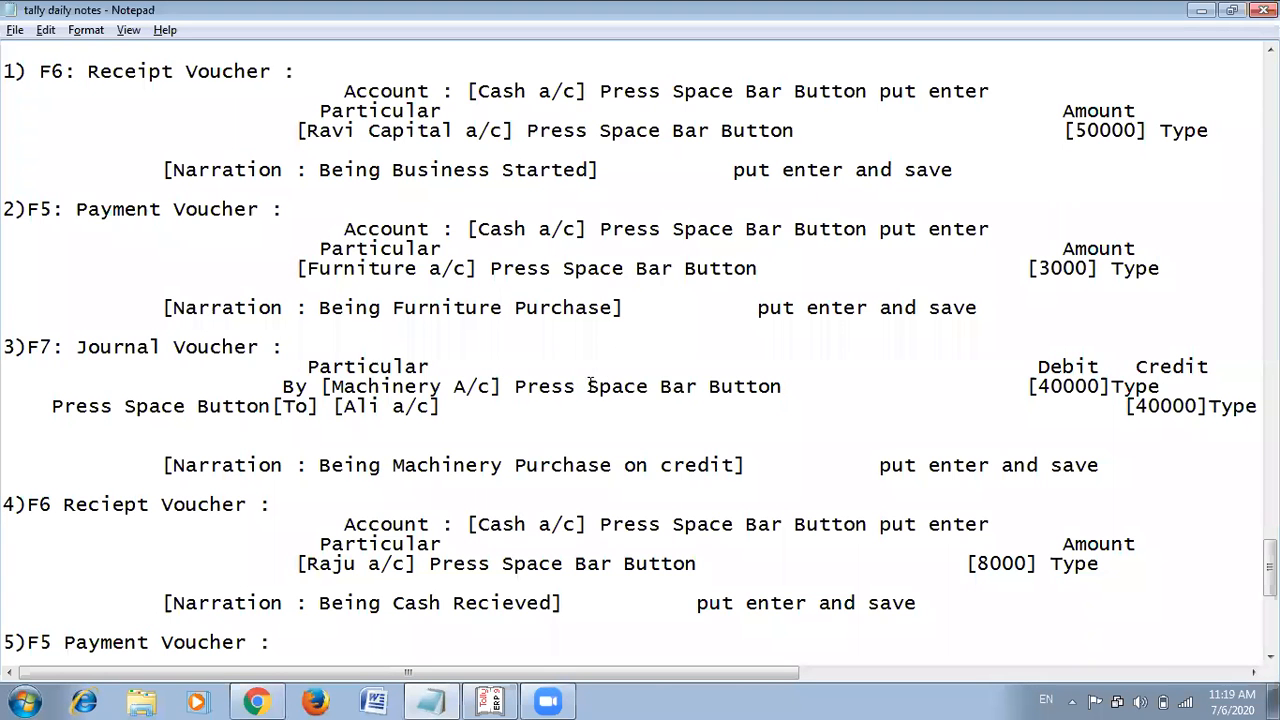
key("alt+Tab")
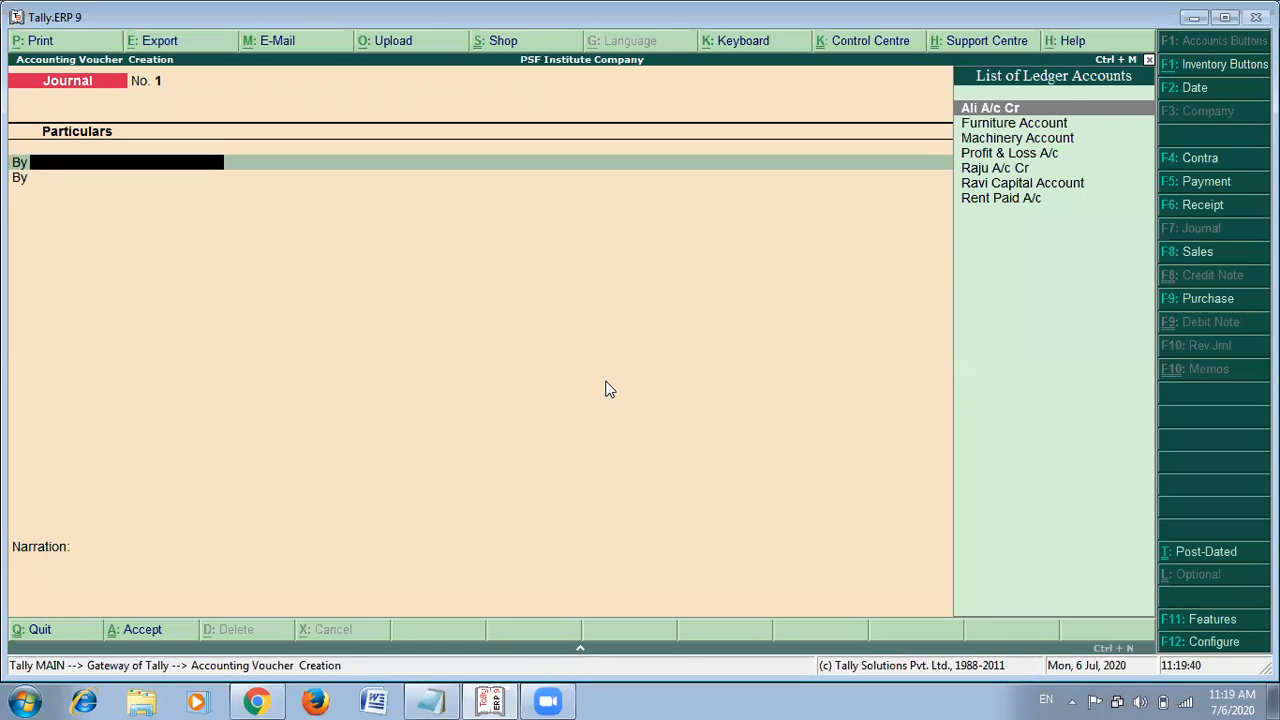
Enter Machinery Account on the journal voucher's first By line with a debit of 40000, checking the amount against the notes.
key("Down")
key("Down")
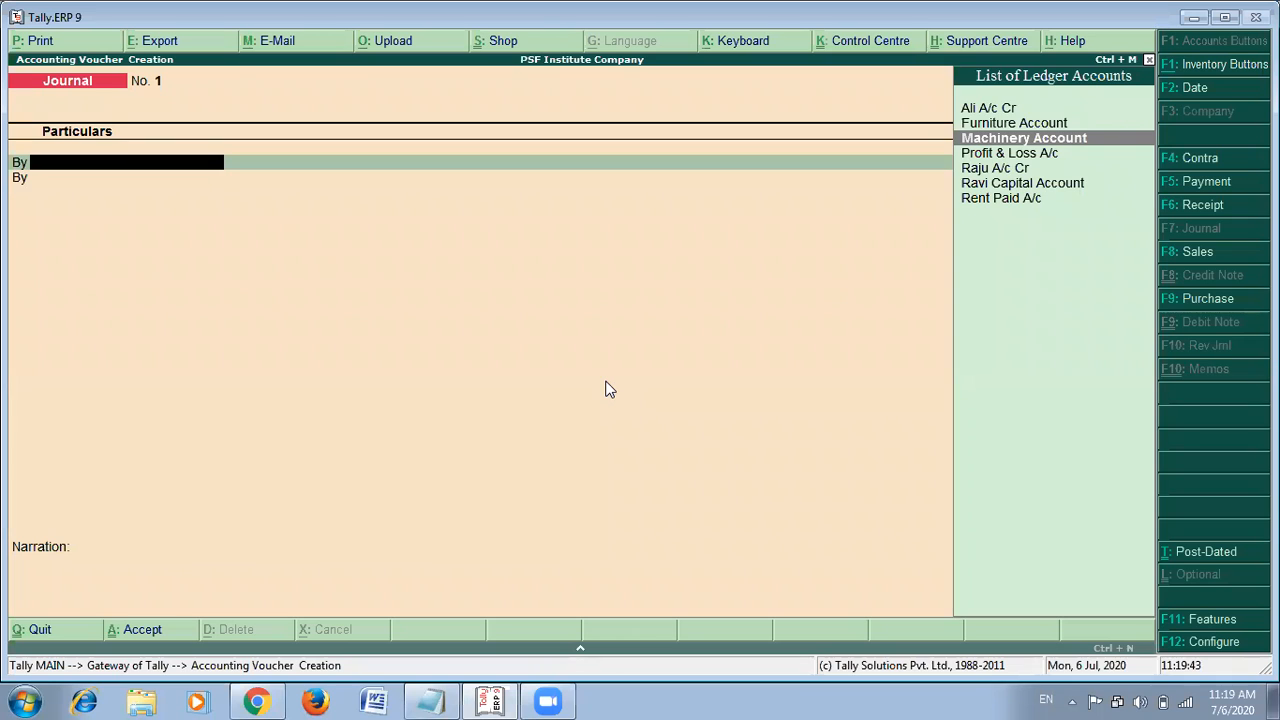
key("Return")
key("alt+Tab")
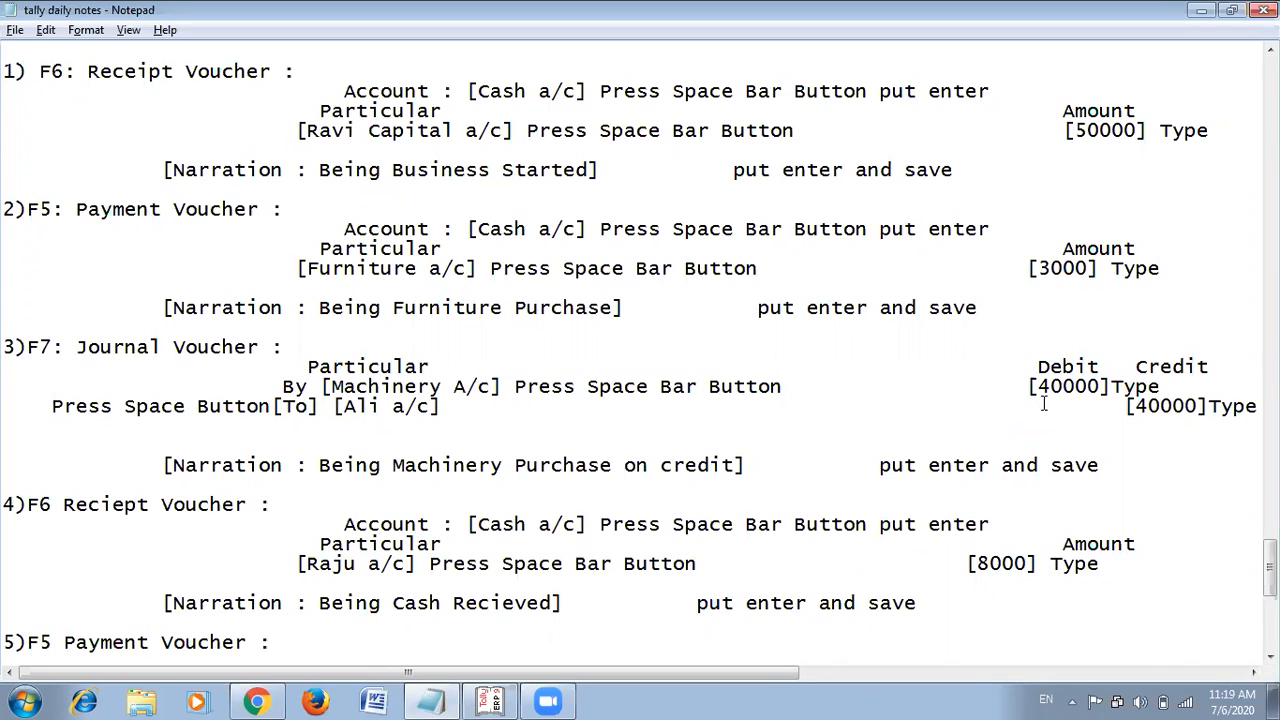
key("alt+Tab")
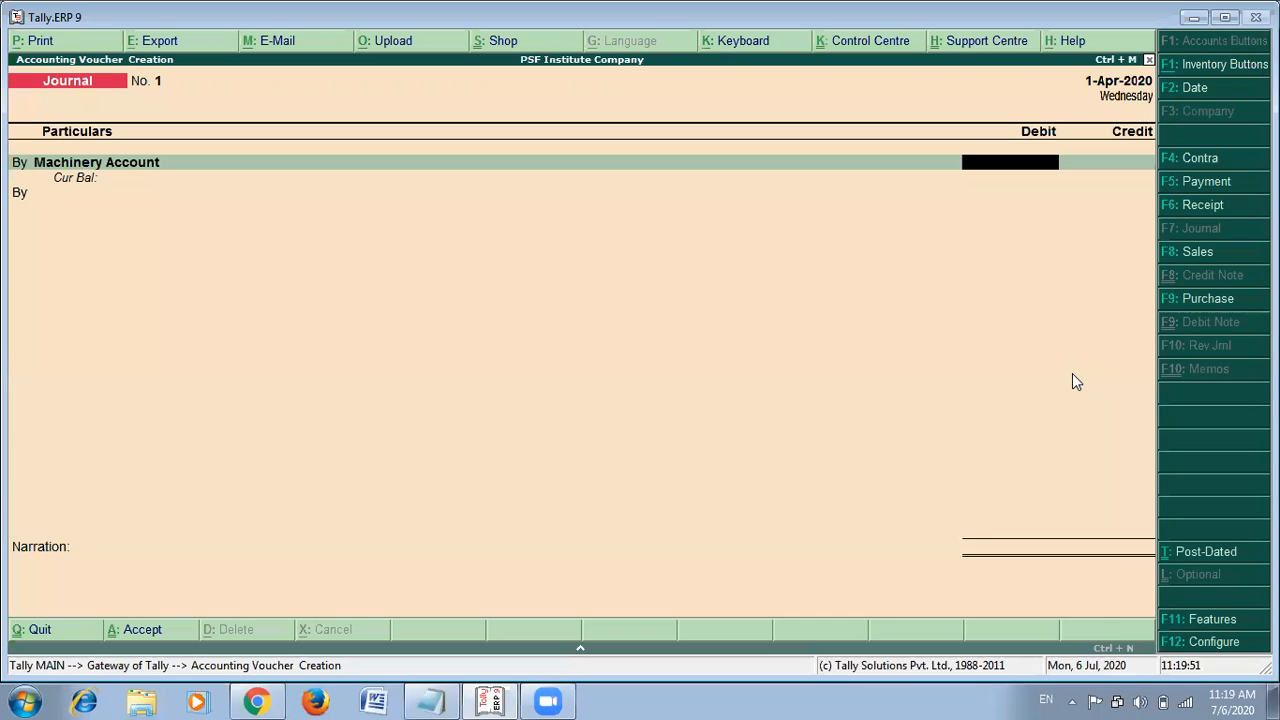
type("4")
type("000")
type("0")
key("Return")
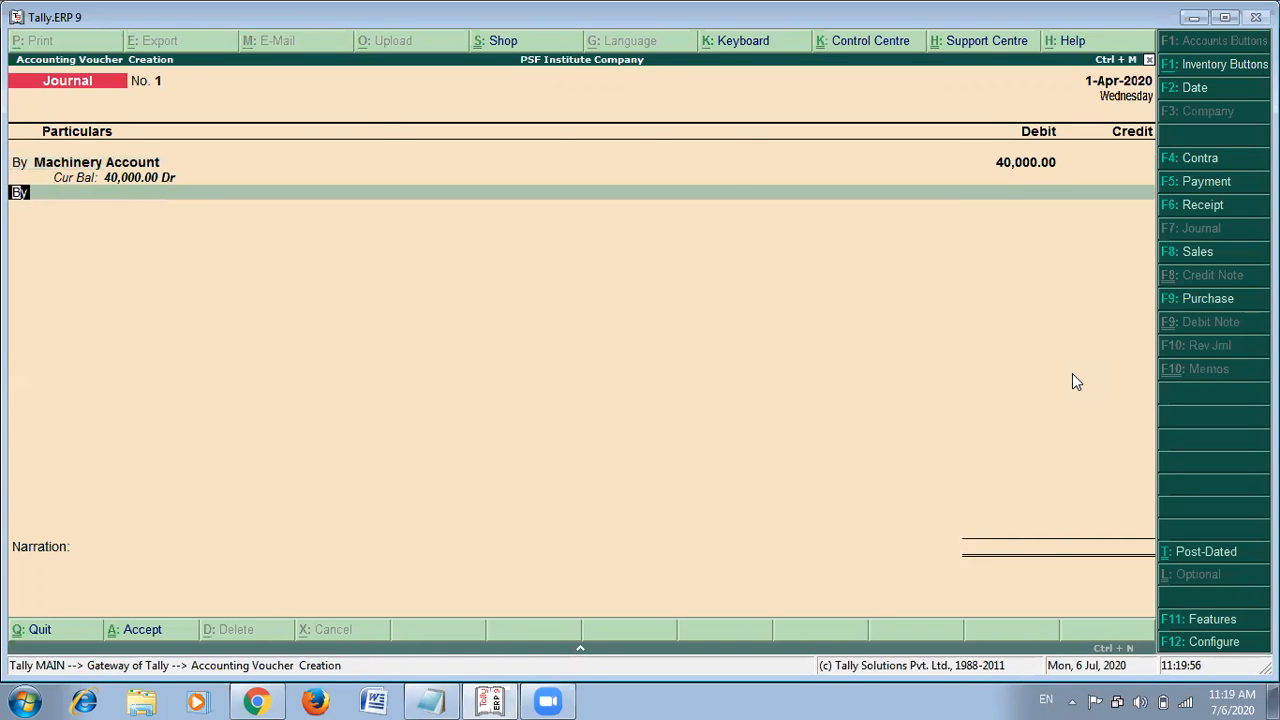
Compare the journal voucher's second By line with the "[To] [Ali a/c]" line in the Notepad notes.
key("alt+Tab")
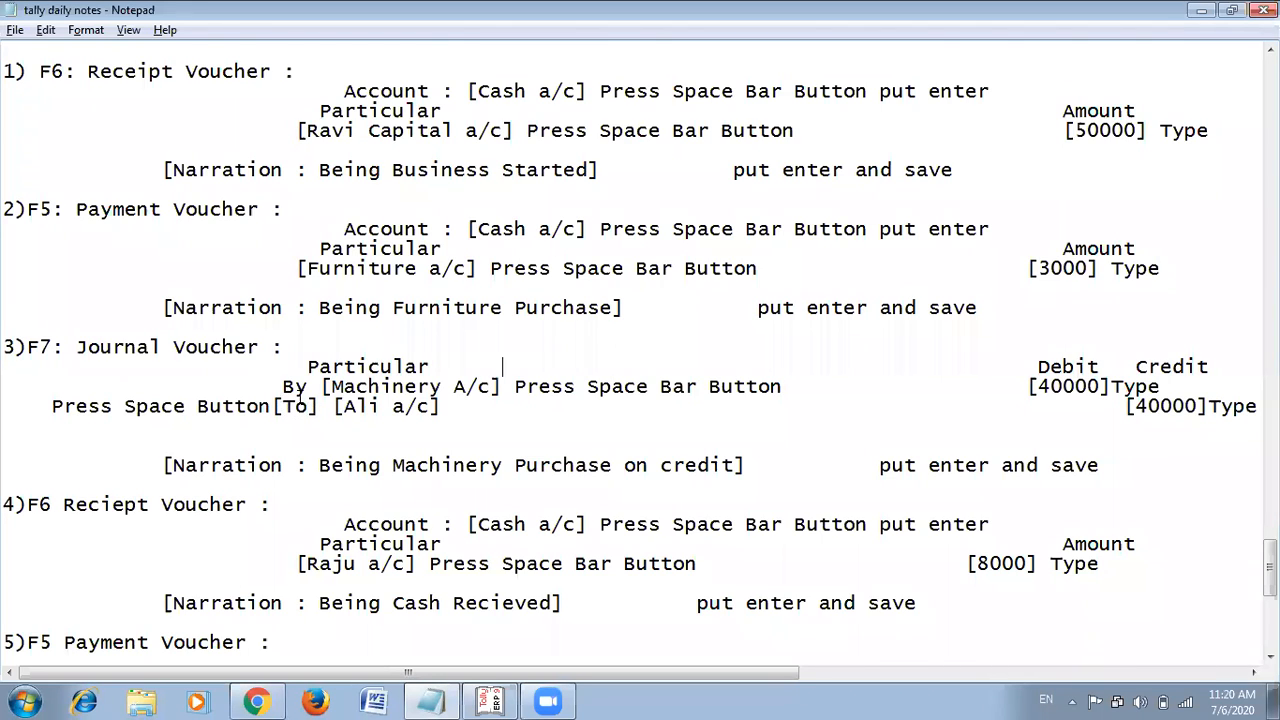
key("alt+Tab")
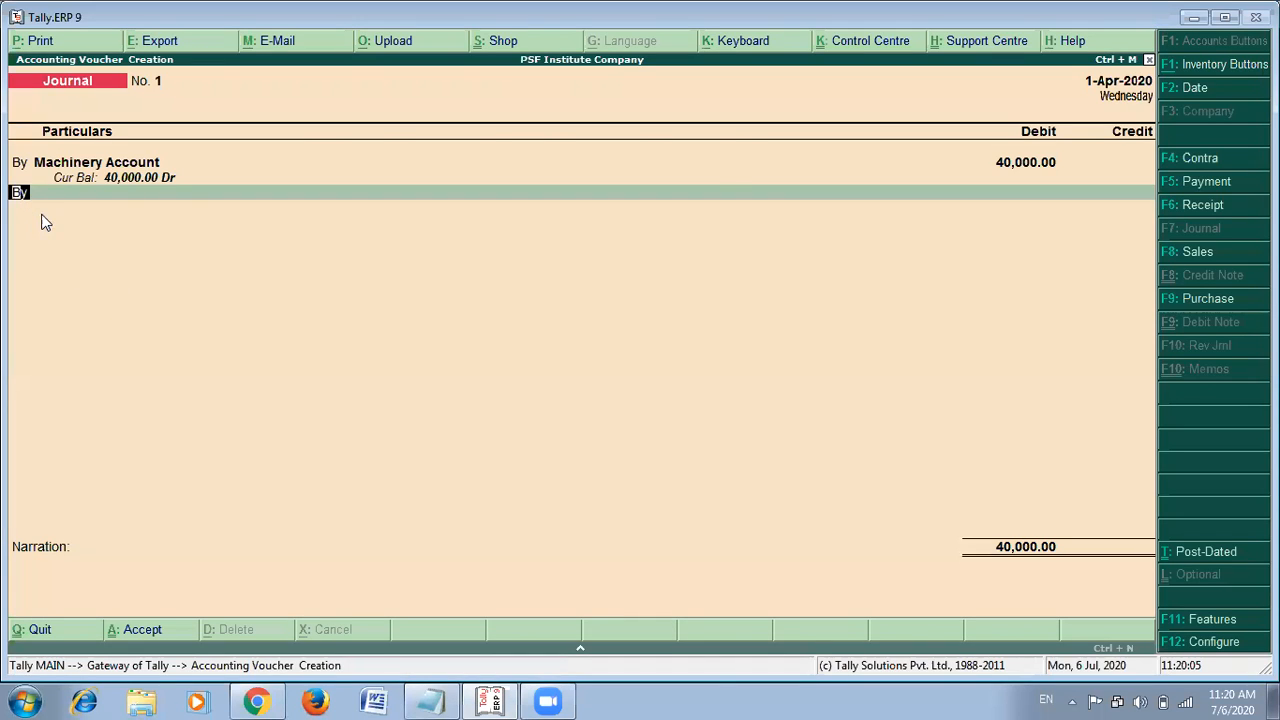
key("alt+Tab")
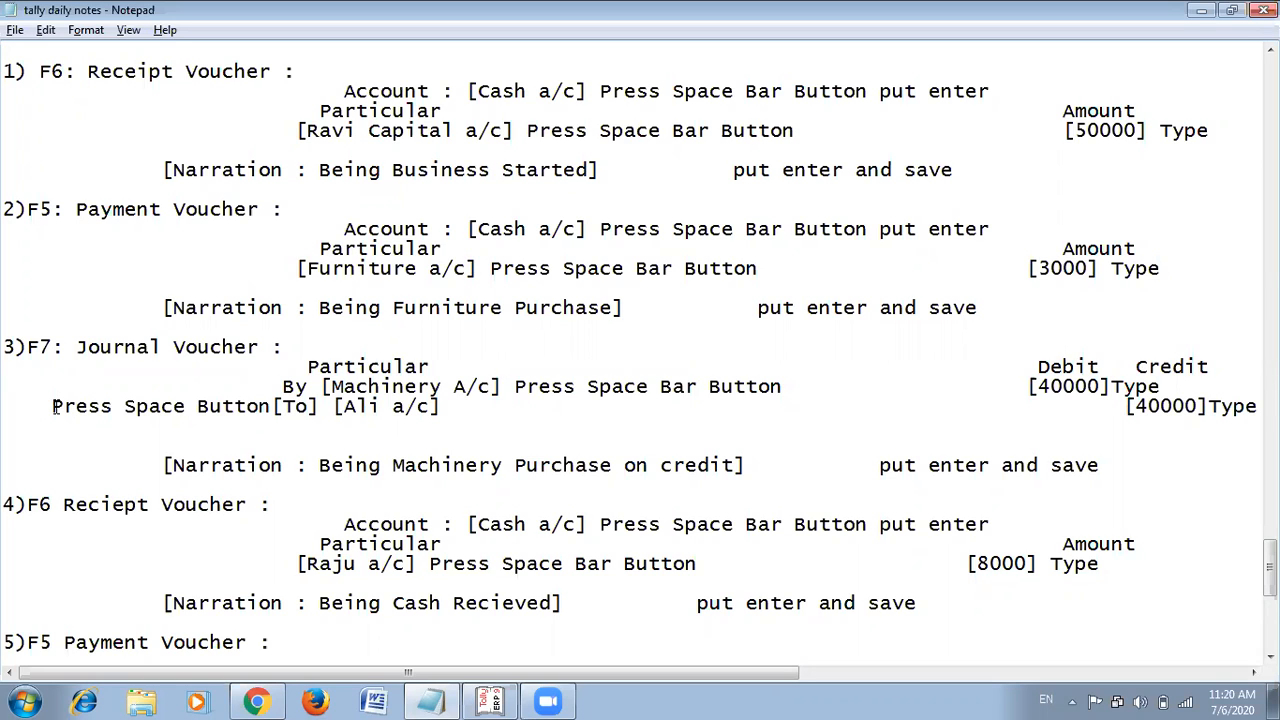
Replace "Press Space" with "Change as" before "Button[To]" in the notes' journal voucher section.
key("Delete")
key("Delete")
key("Delete")
key("Delete")
key("Delete")
key("Delete")
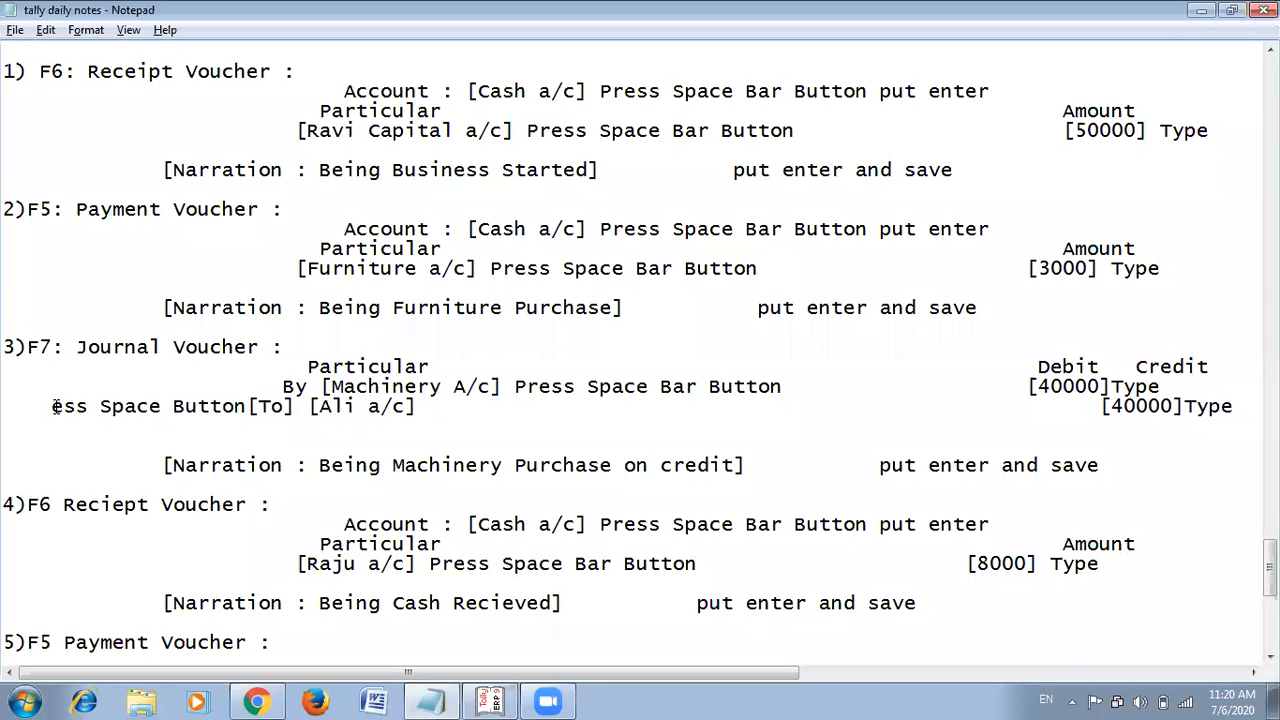
key("Delete")
key("Delete")
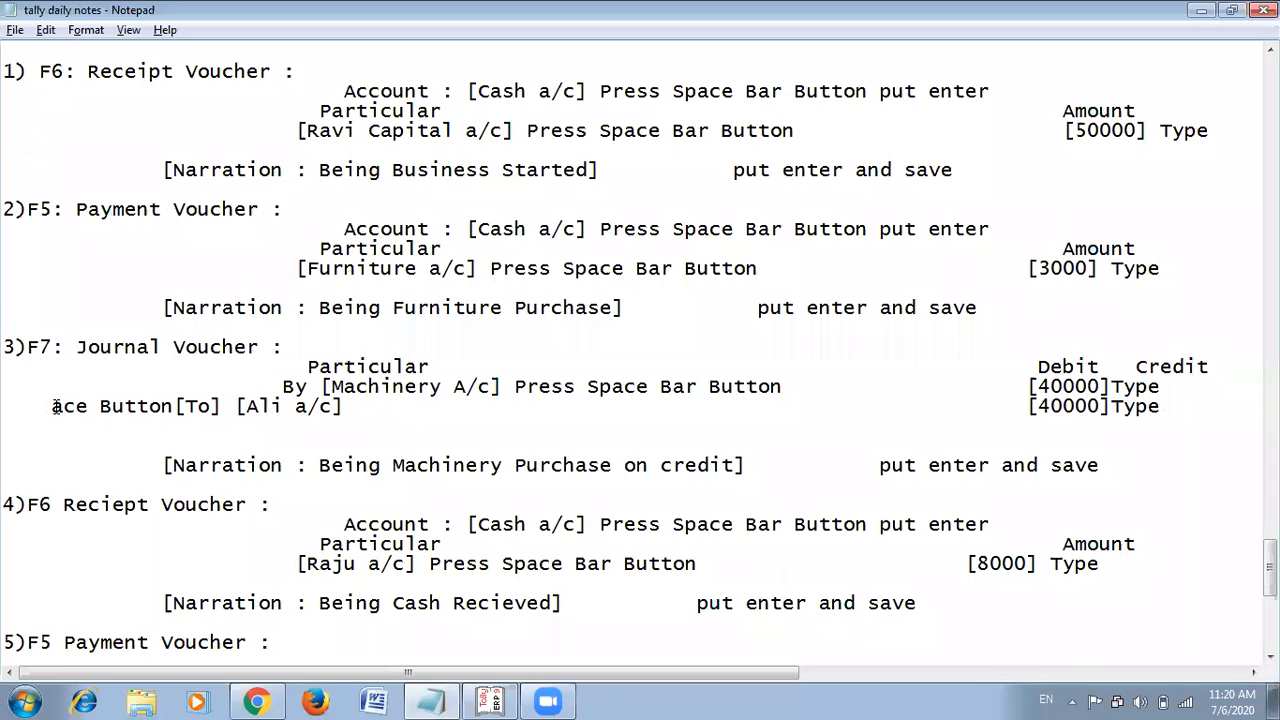
type("Chan")
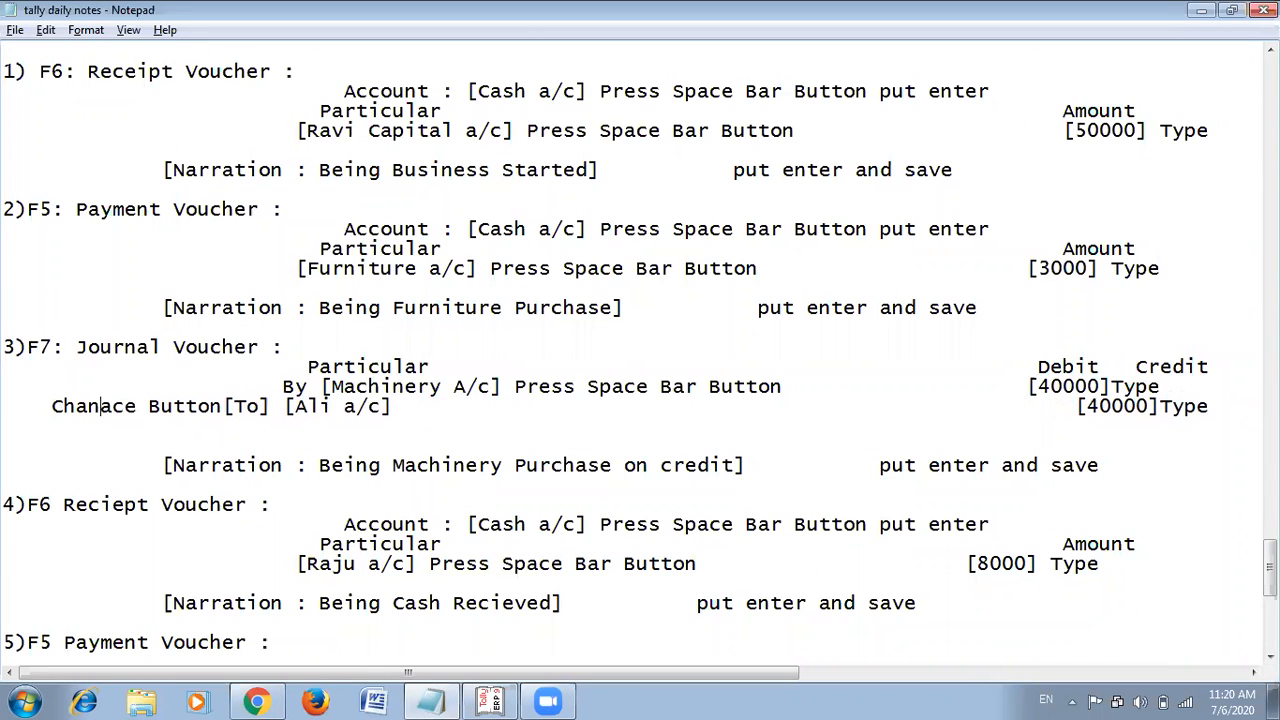
type("ge ")
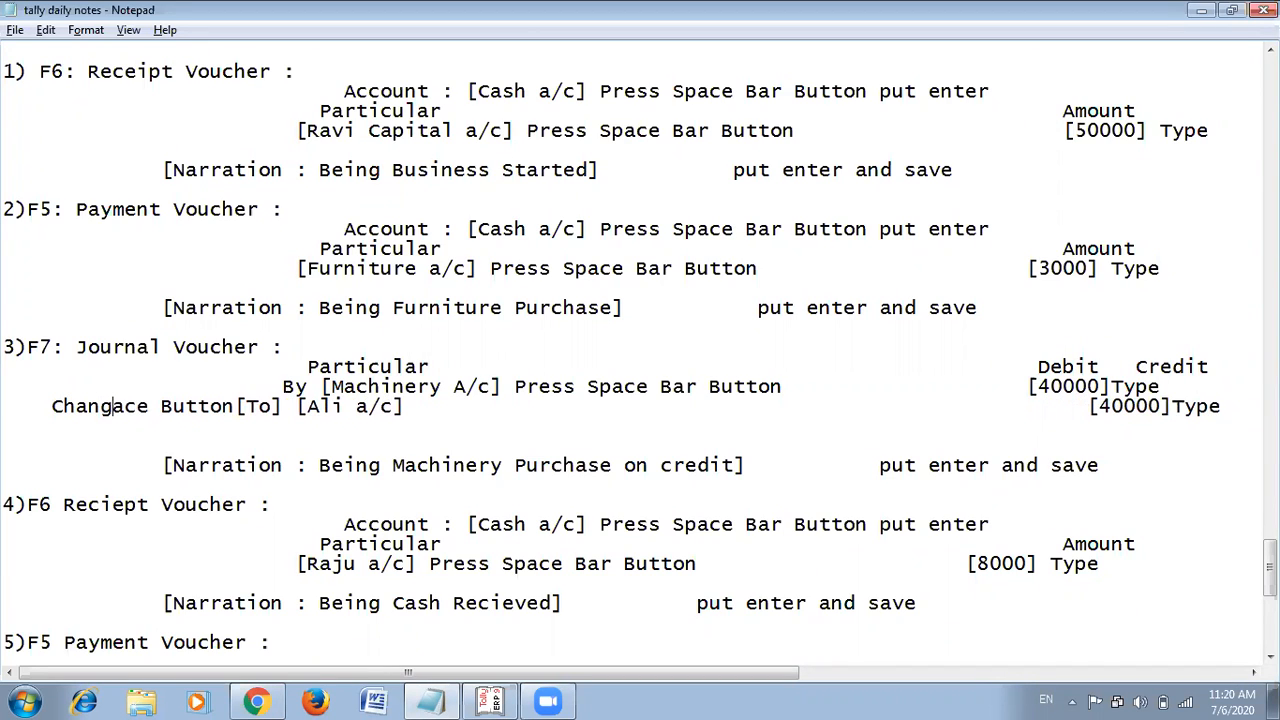
type("as")
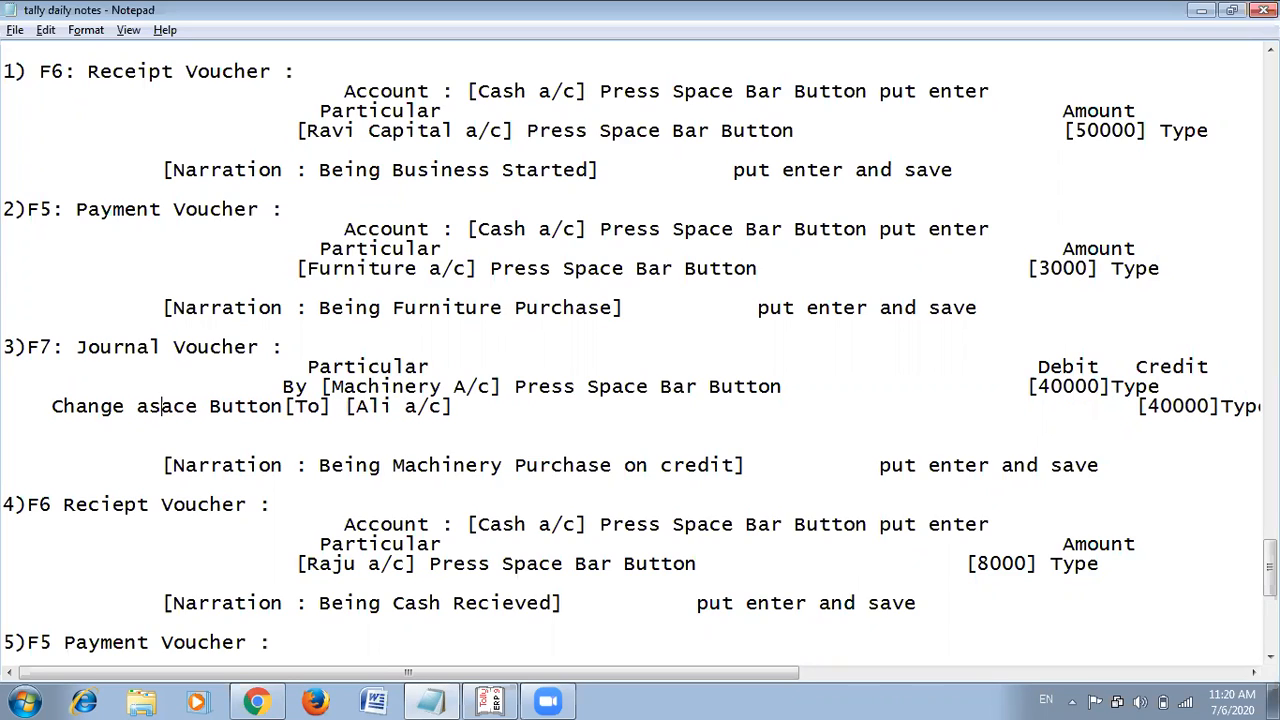
key("Delete")
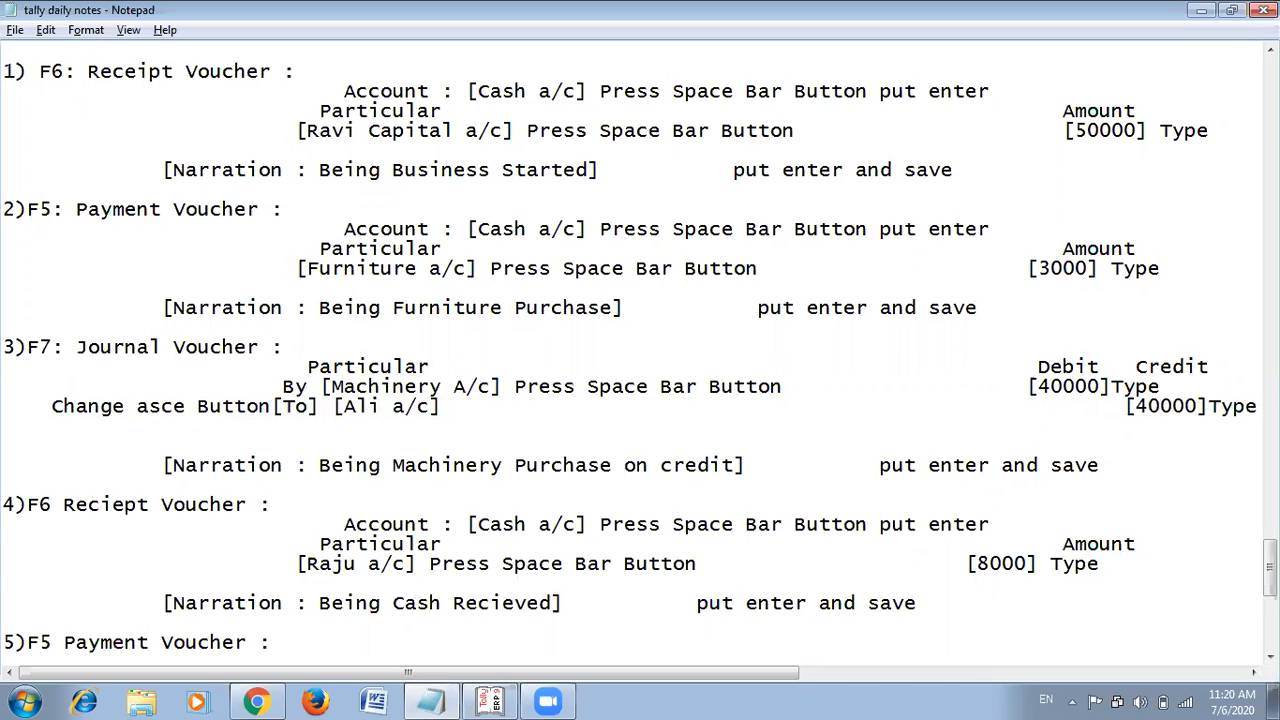
key("Delete")
key("Delete")
Add "type" after "Change as" and remove the word "Button" before "[To]" in the notes' journal voucher section.
key("alt+Tab")
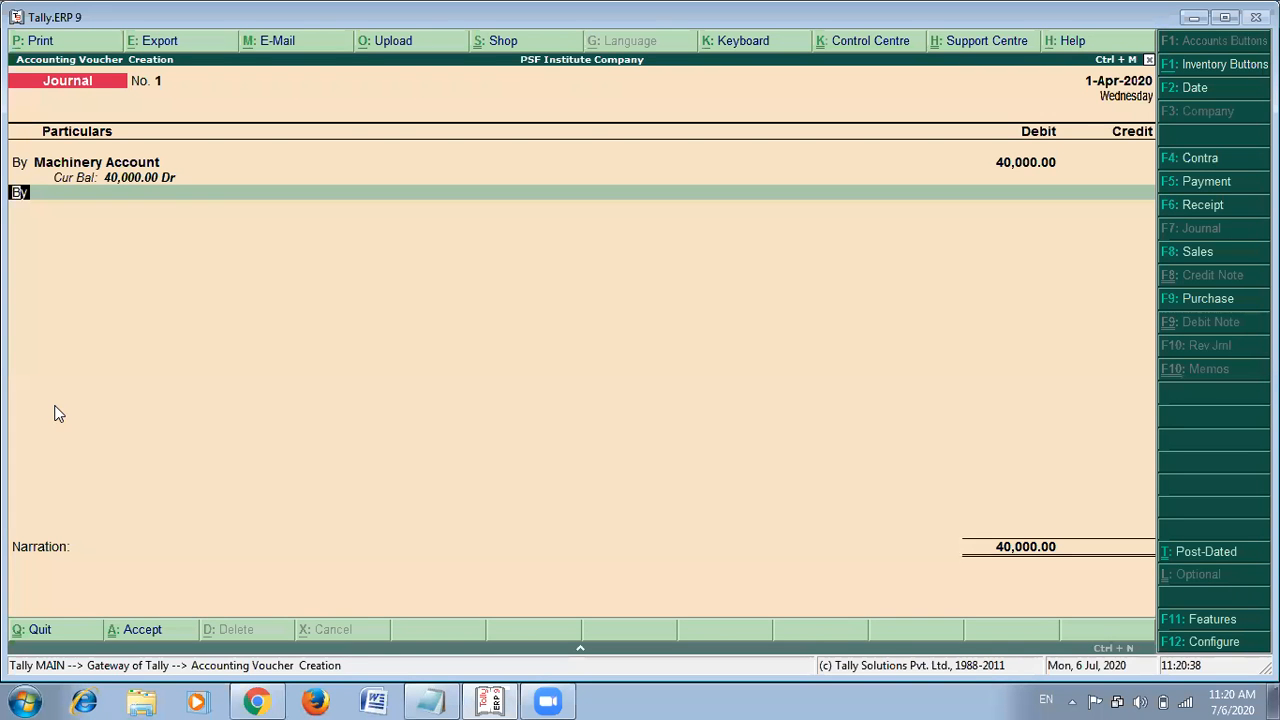
key("alt+Tab")
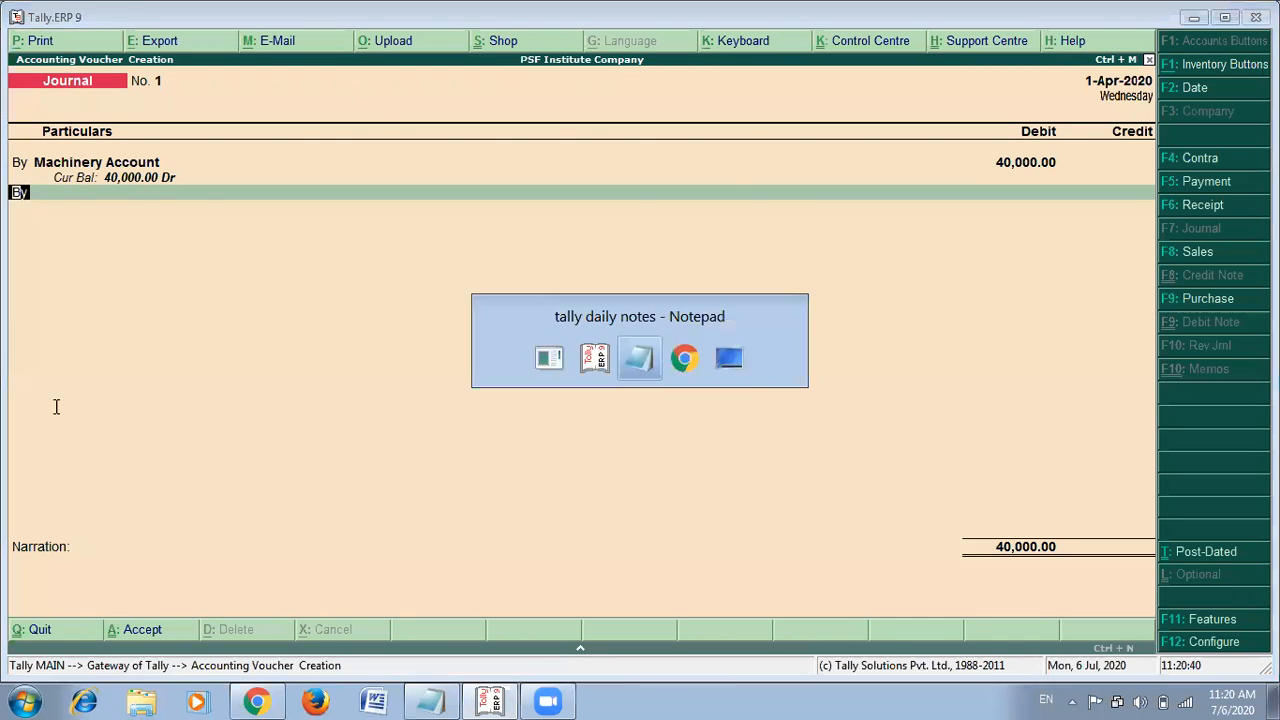
key("BackSpace")
key("BackSpace")
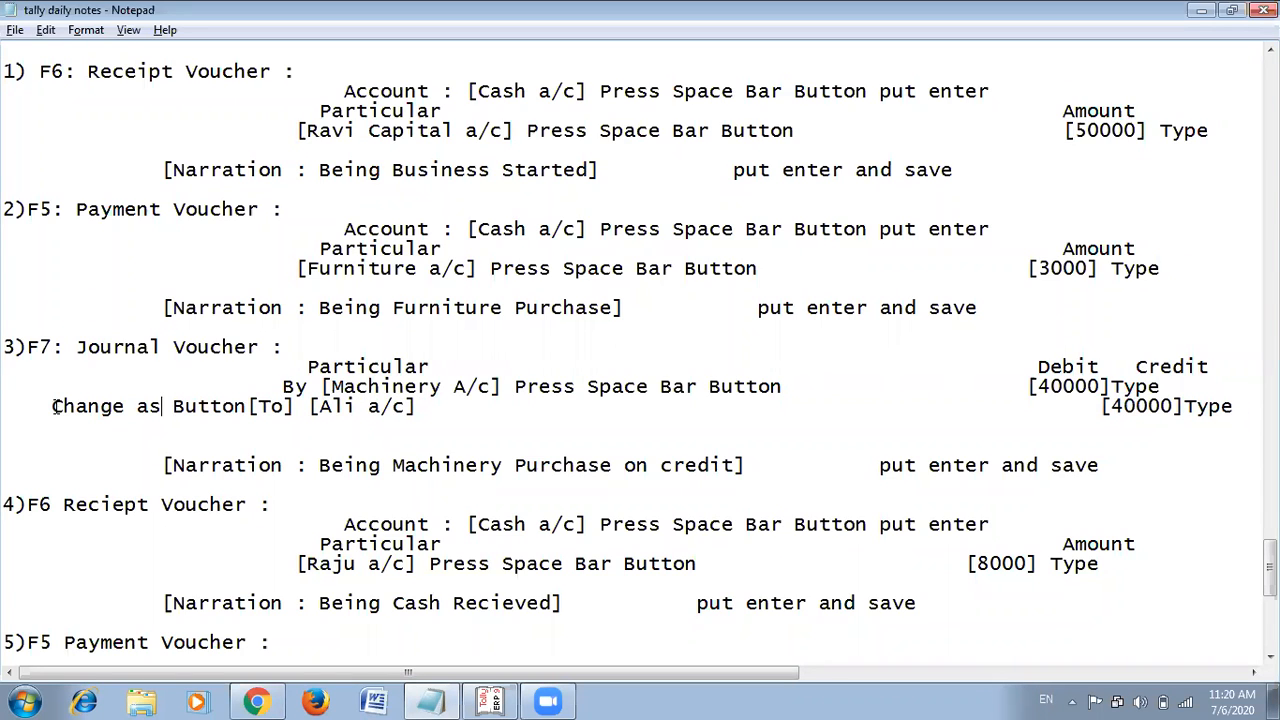
type("ty")
key("BackSpace")
key("BackSpace")
type("type")
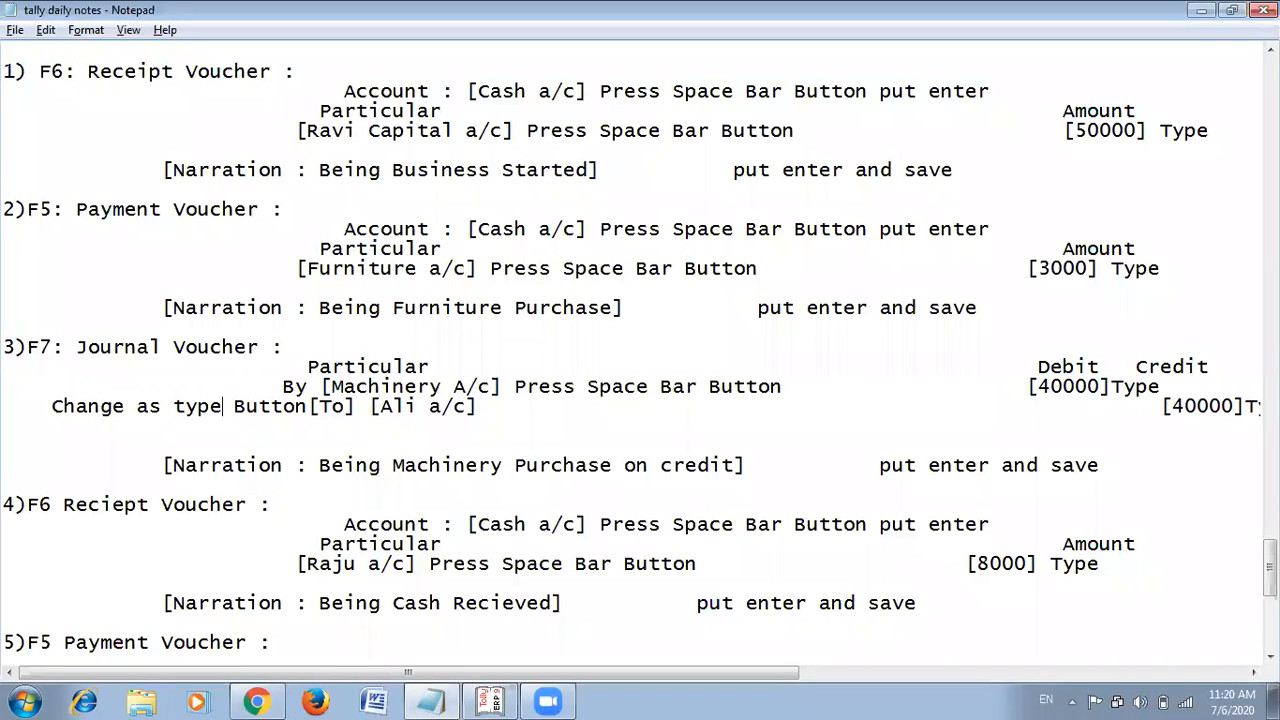
key("Delete")
key("Delete")
key("Delete")
key("Delete")
key("Delete")
key("Delete")
key("Delete")
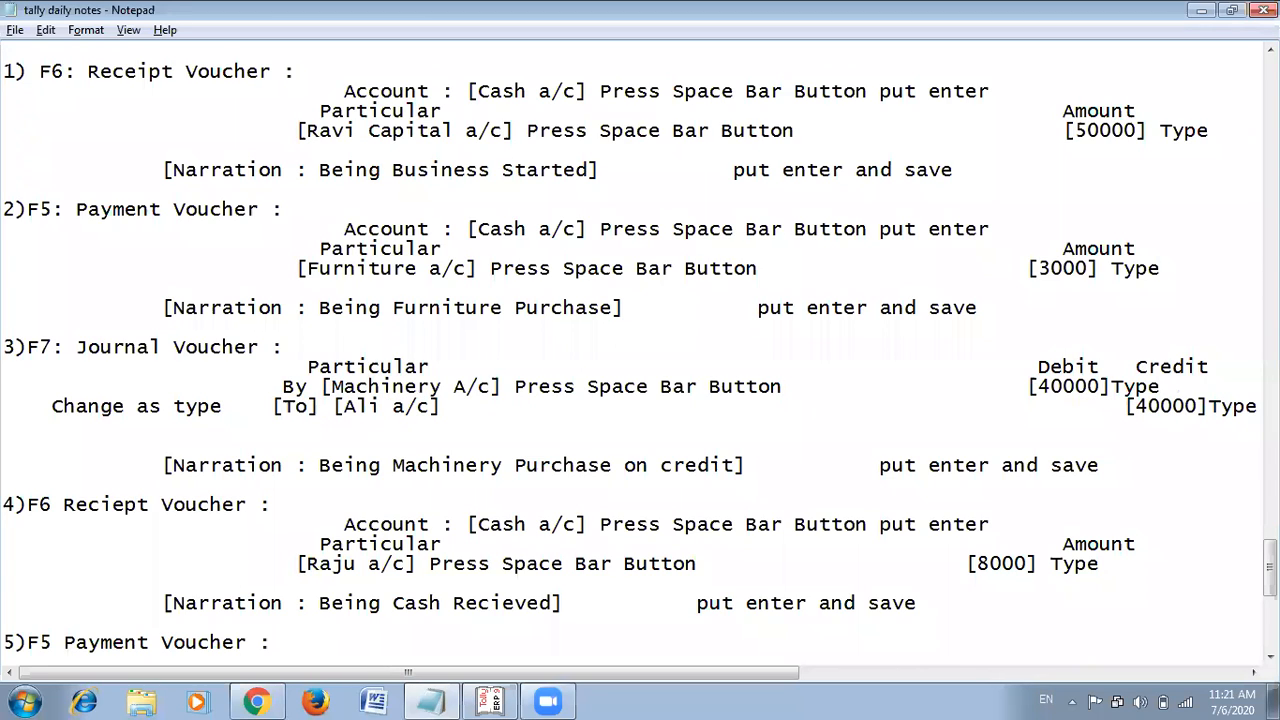
Switch to Tally.ERP 9 and change the journal voucher's second line from By to "to", checking it against the notes.
key("alt+Tab")
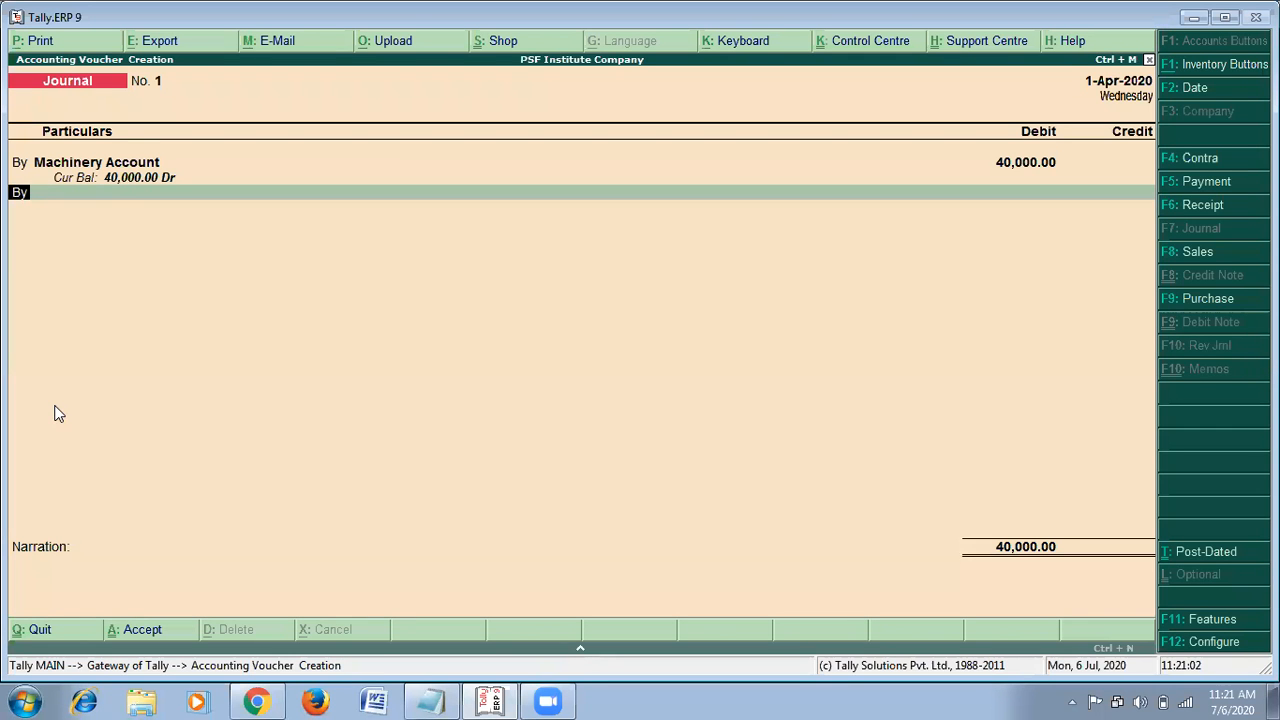
type("to")
key("alt+Tab")
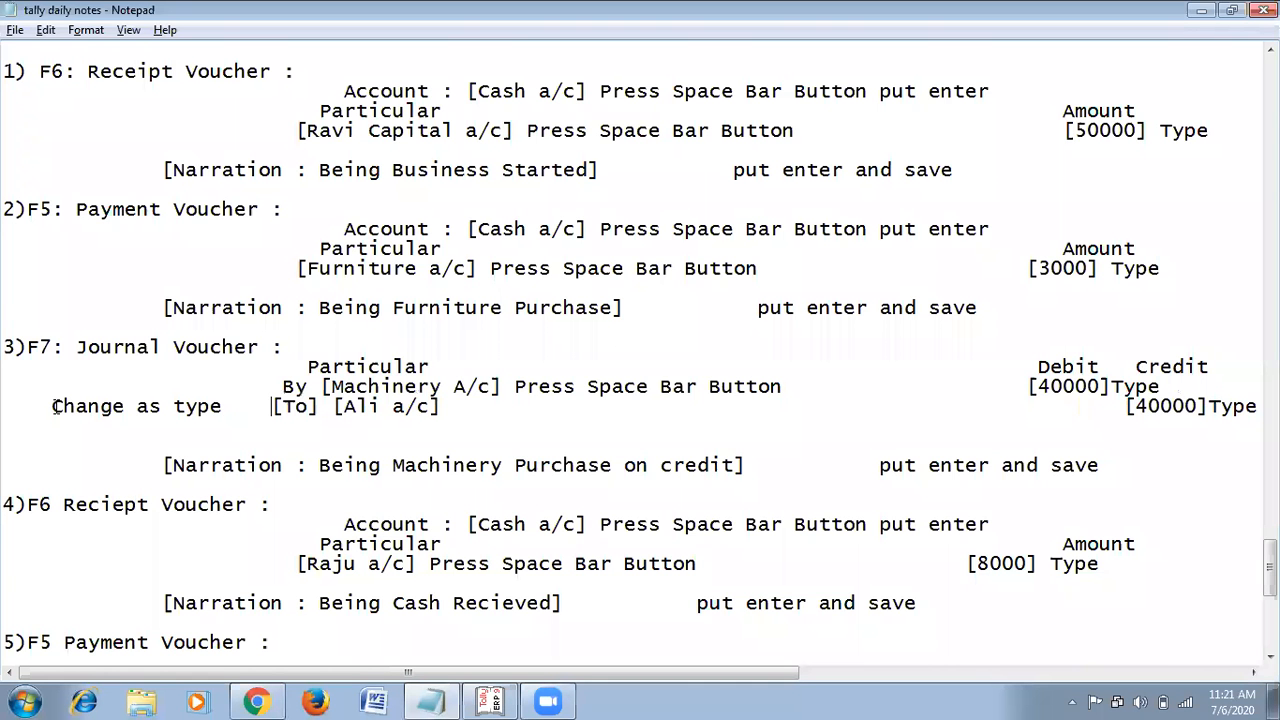
key("alt+Tab")
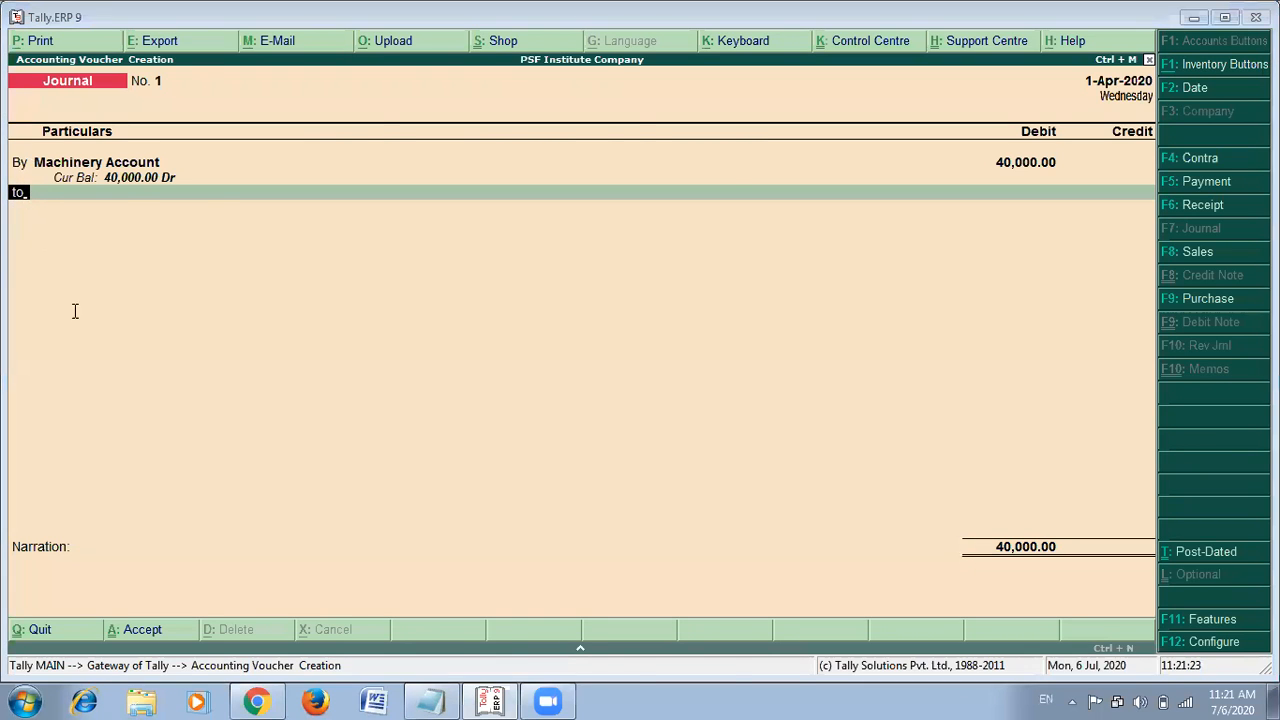
Select Ali A/c Cr on the journal voucher's To line and credit it with 40,000, checking the line against the Notepad notes.
key("alt+Tab")
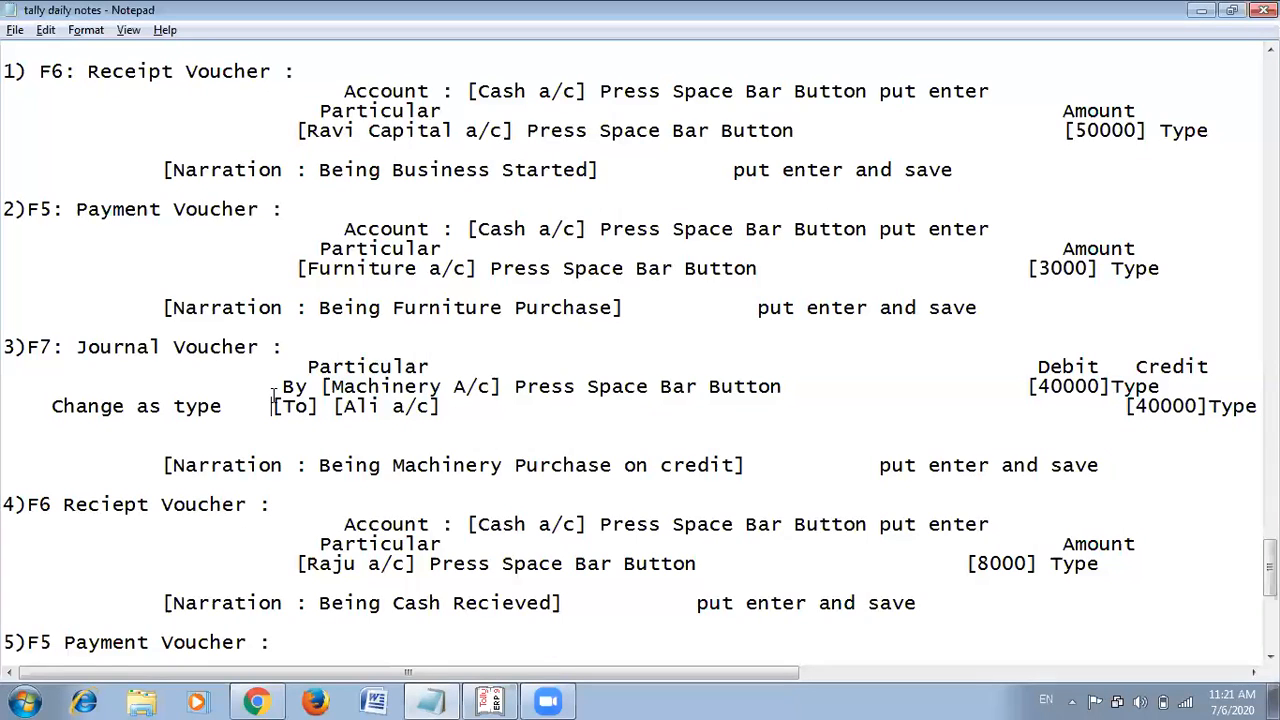
key("alt")
left_click(277, 409)
key("alt+Tab")
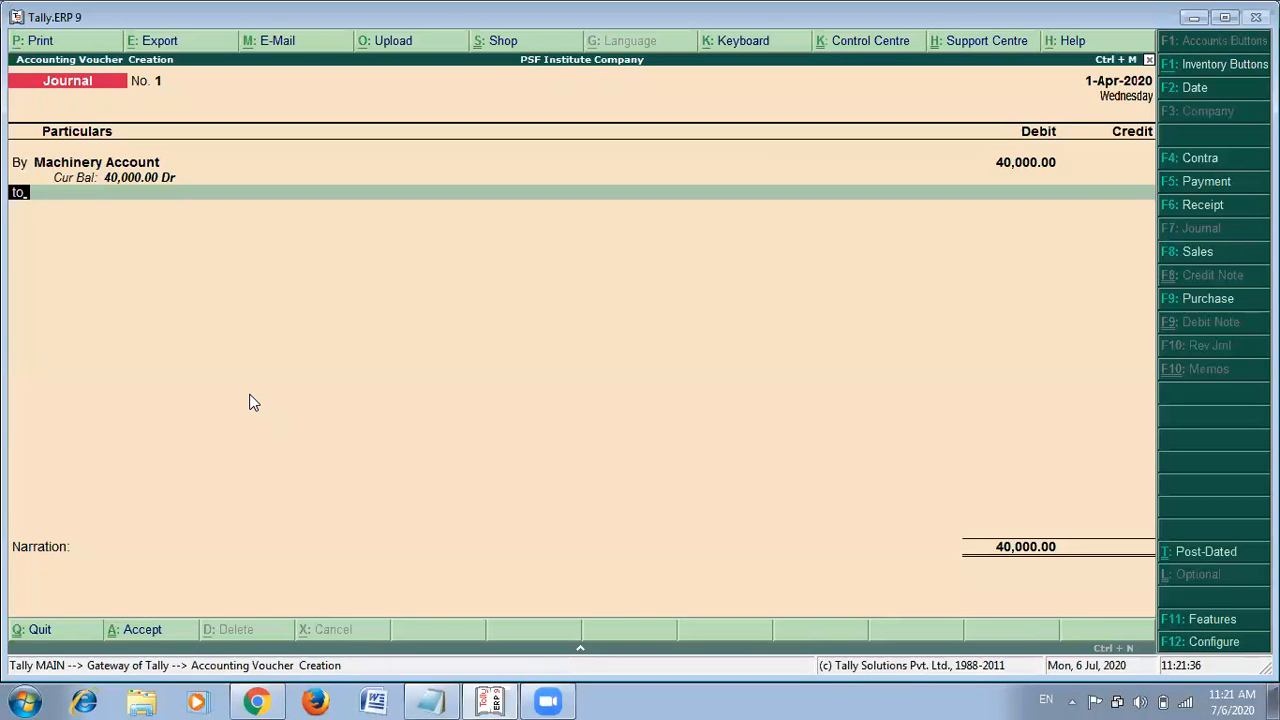
key("Return")
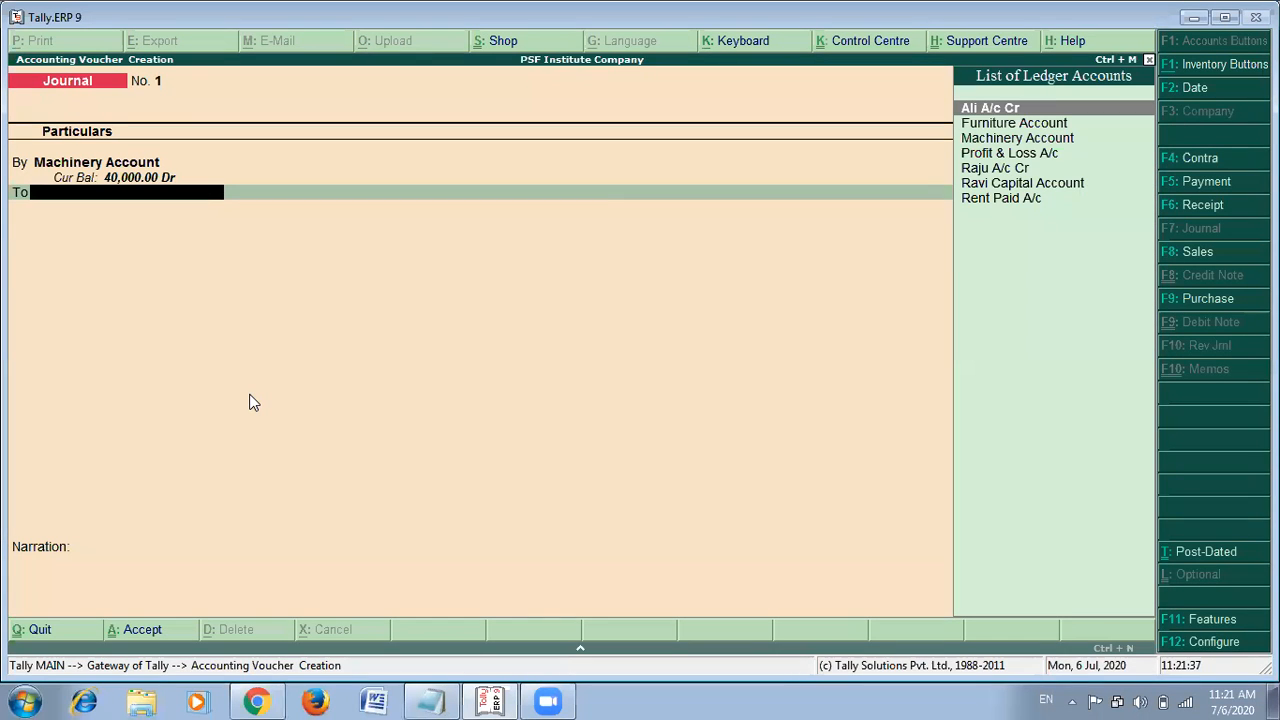
key("alt+Tab")
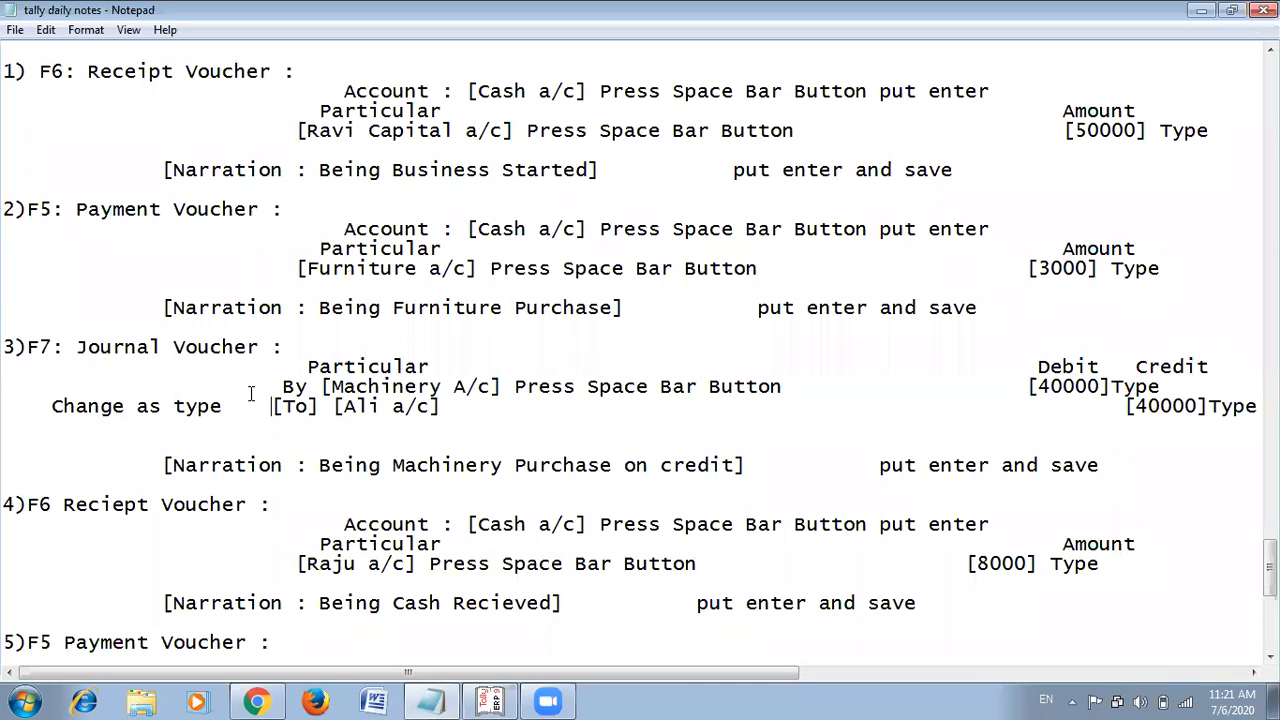
key("alt+Tab")
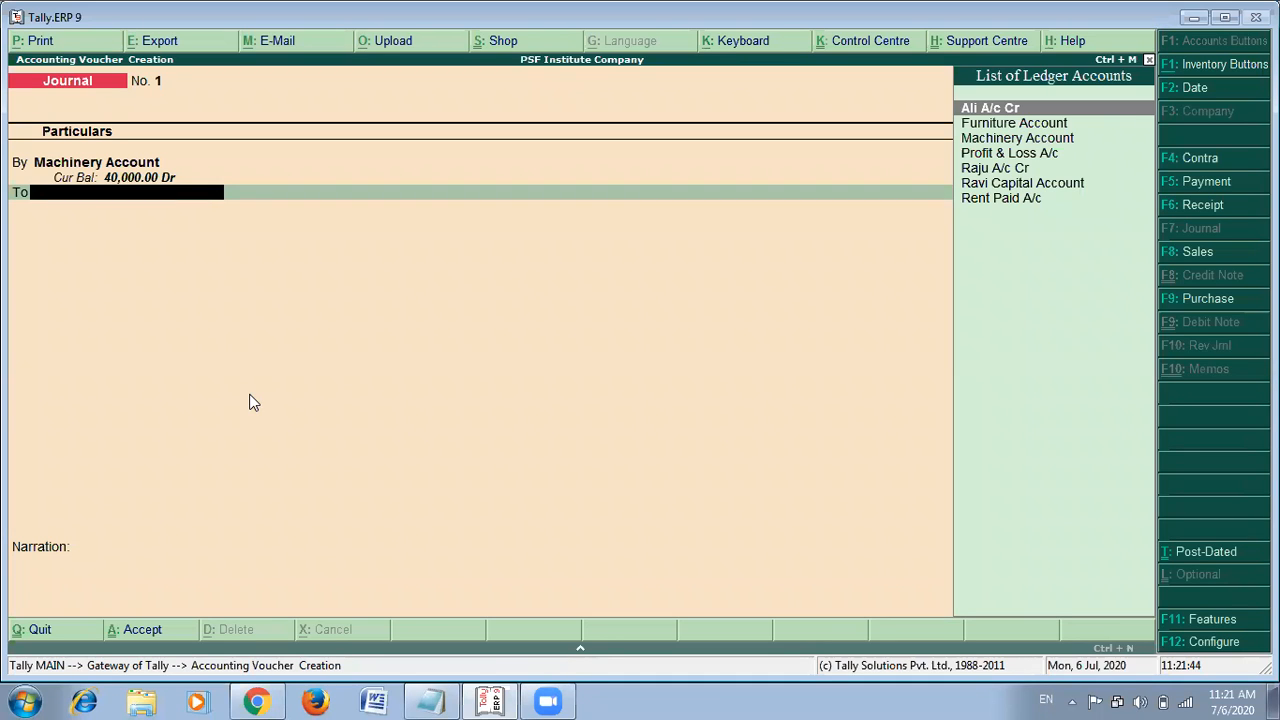
key("Return")
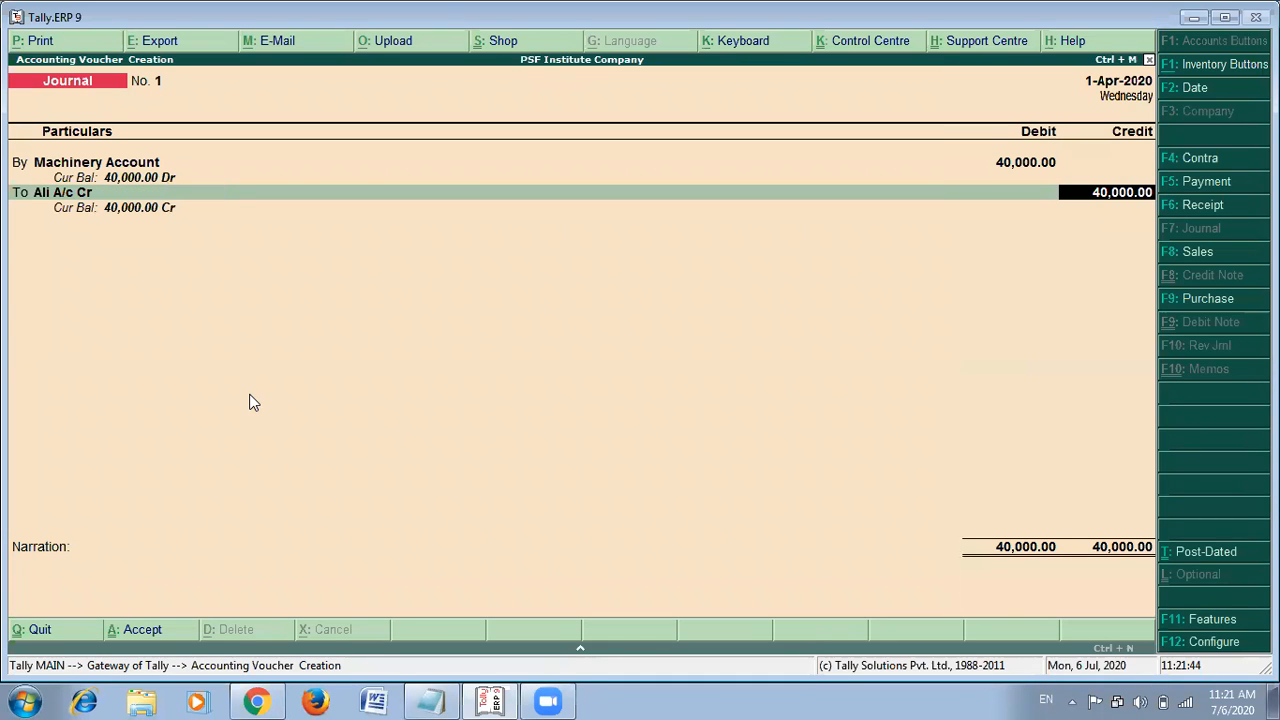
key("Return")
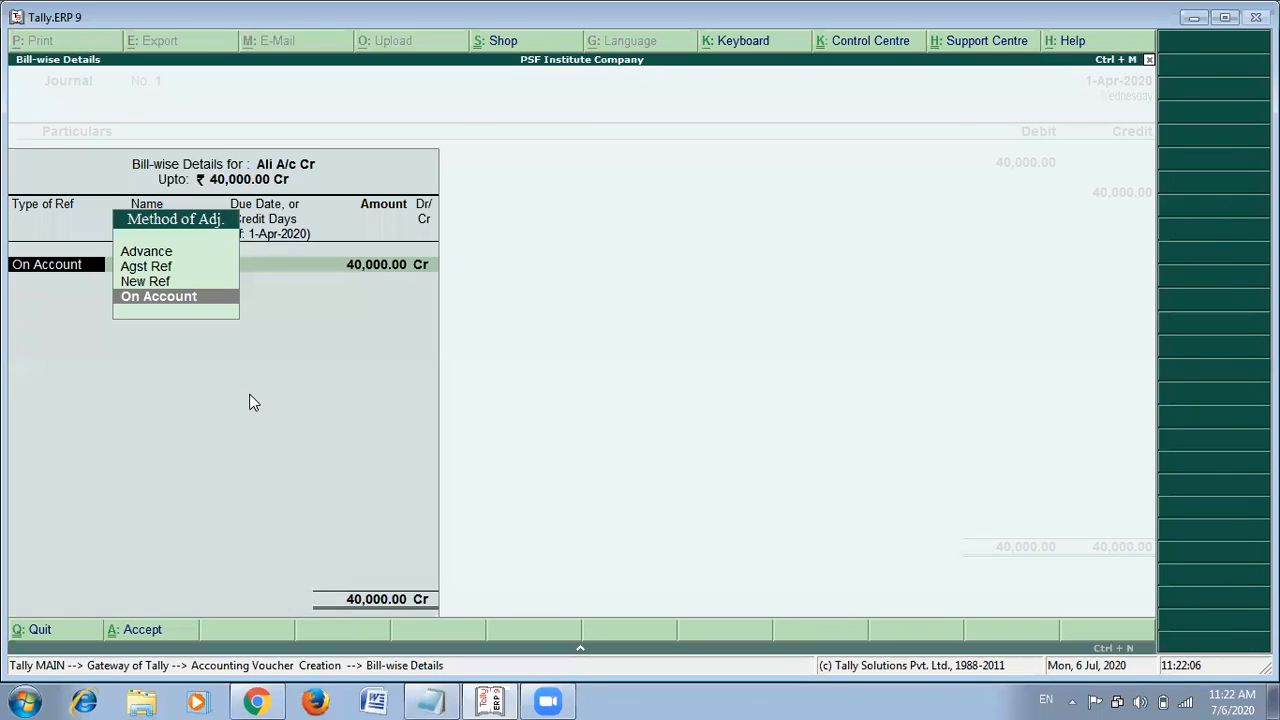
Switch to the Notepad notes and add "Select as on Account" after "[To] [Ali a/c]" in the journal voucher section.
key("alt+Tab")
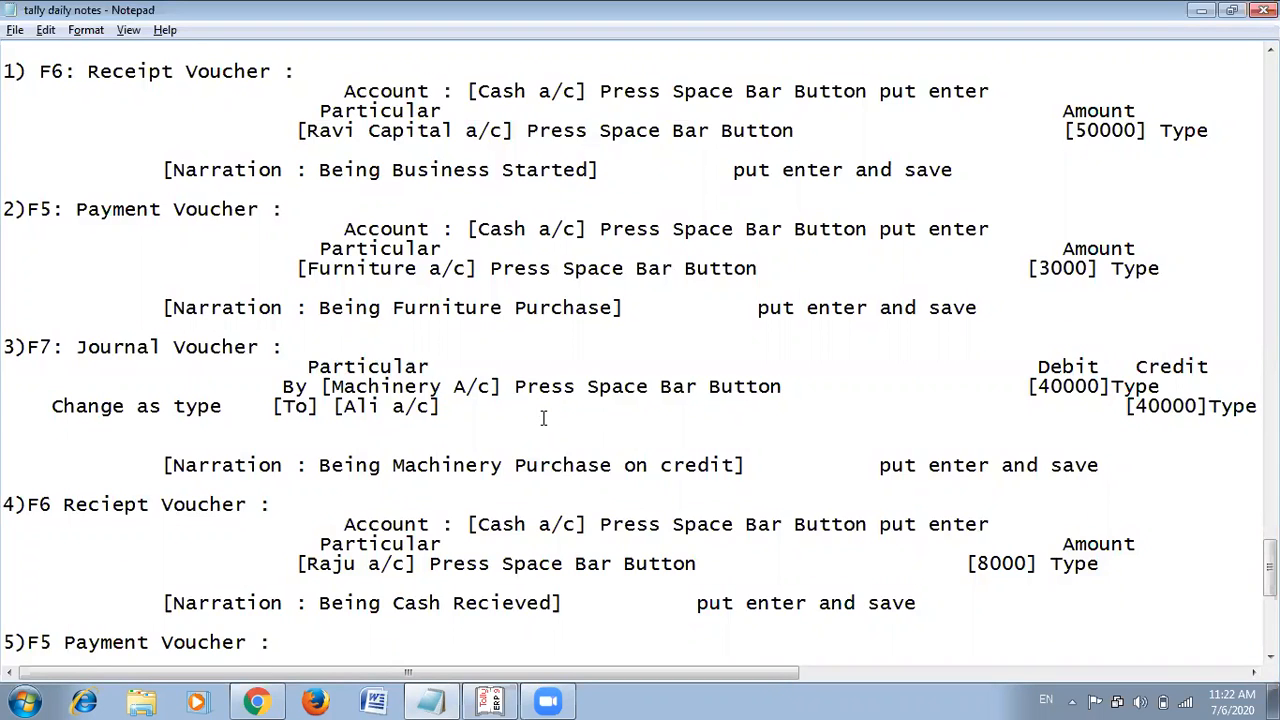
key("BackSpace")
key("BackSpace")
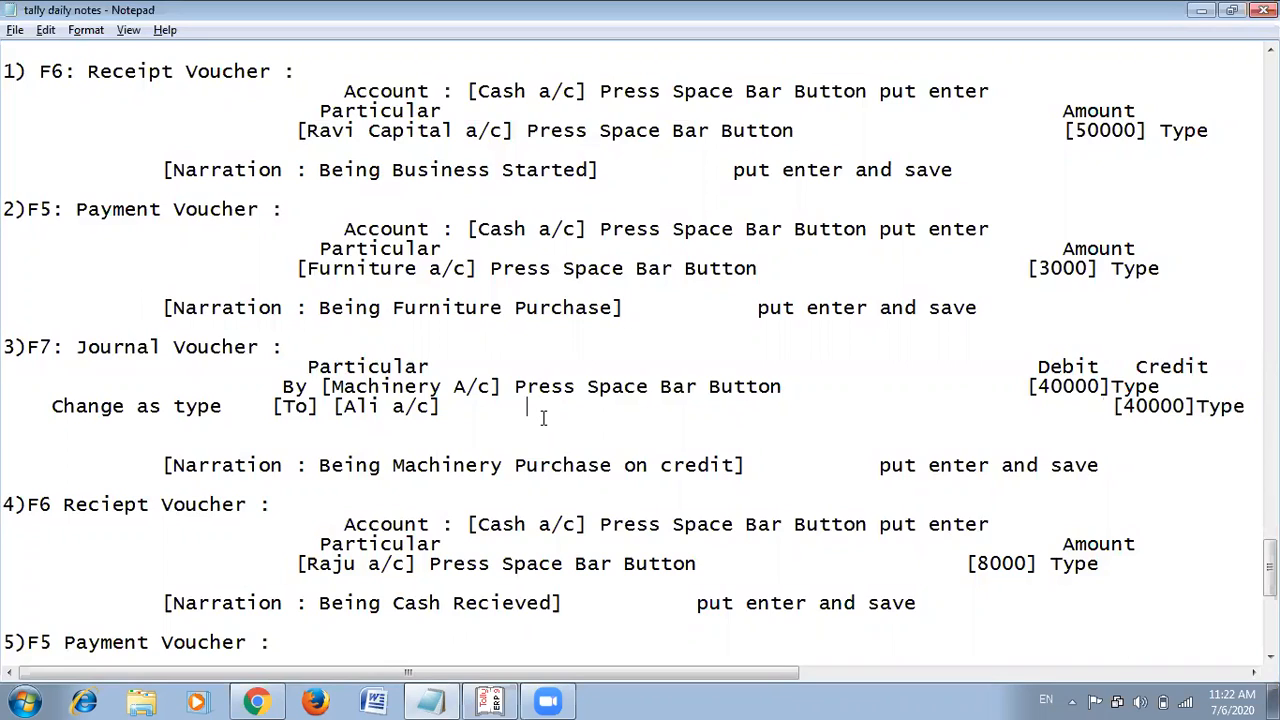
type("Sete")
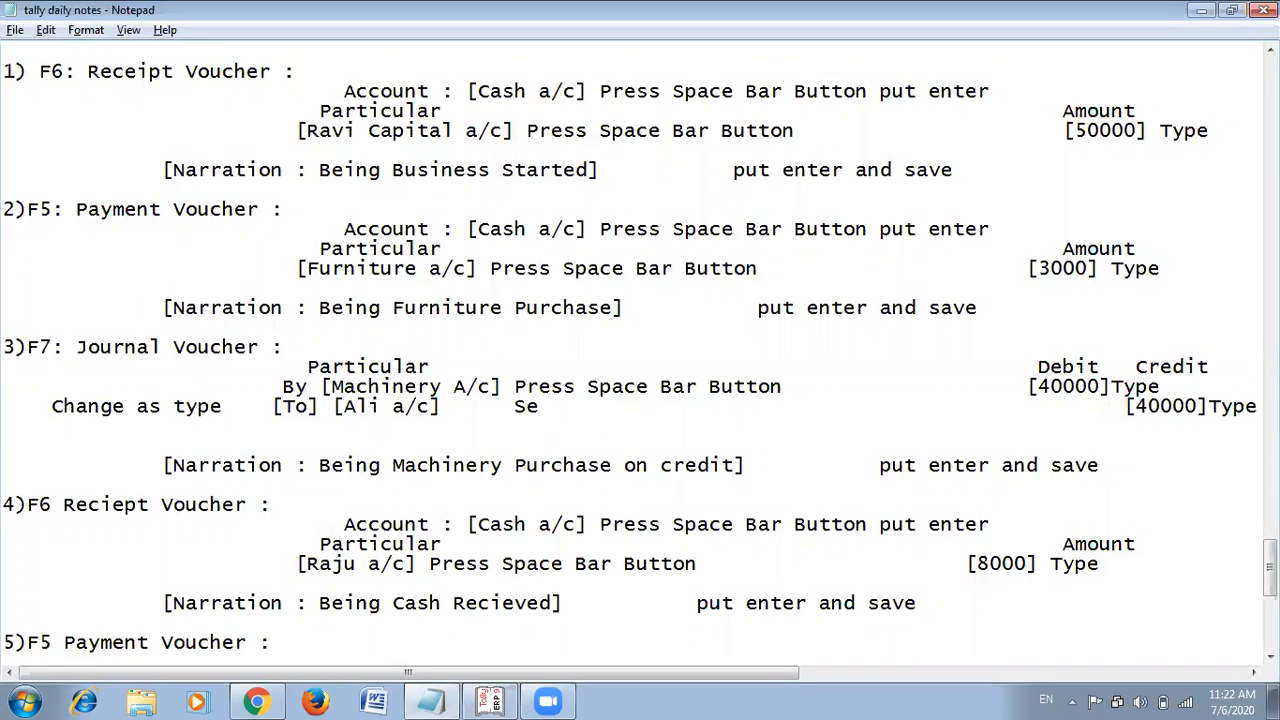
key("BackSpace")
key("BackSpace")
type("lect as ")
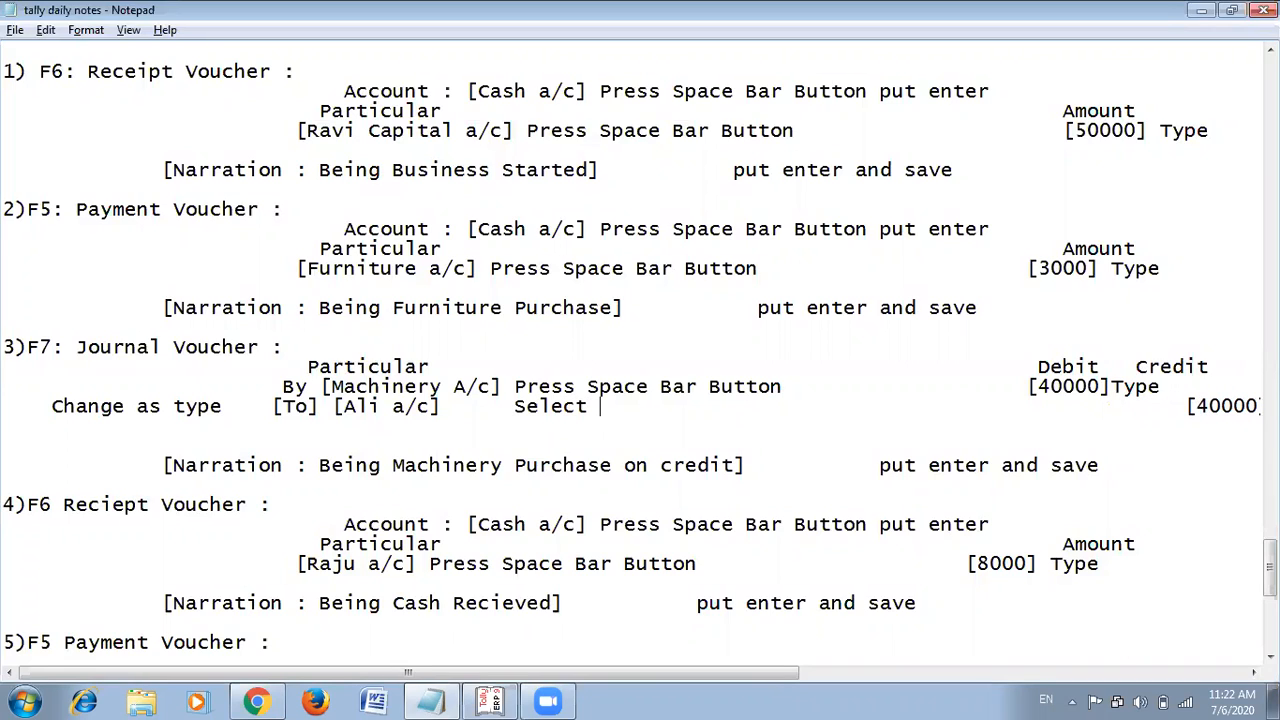
type("on Av")
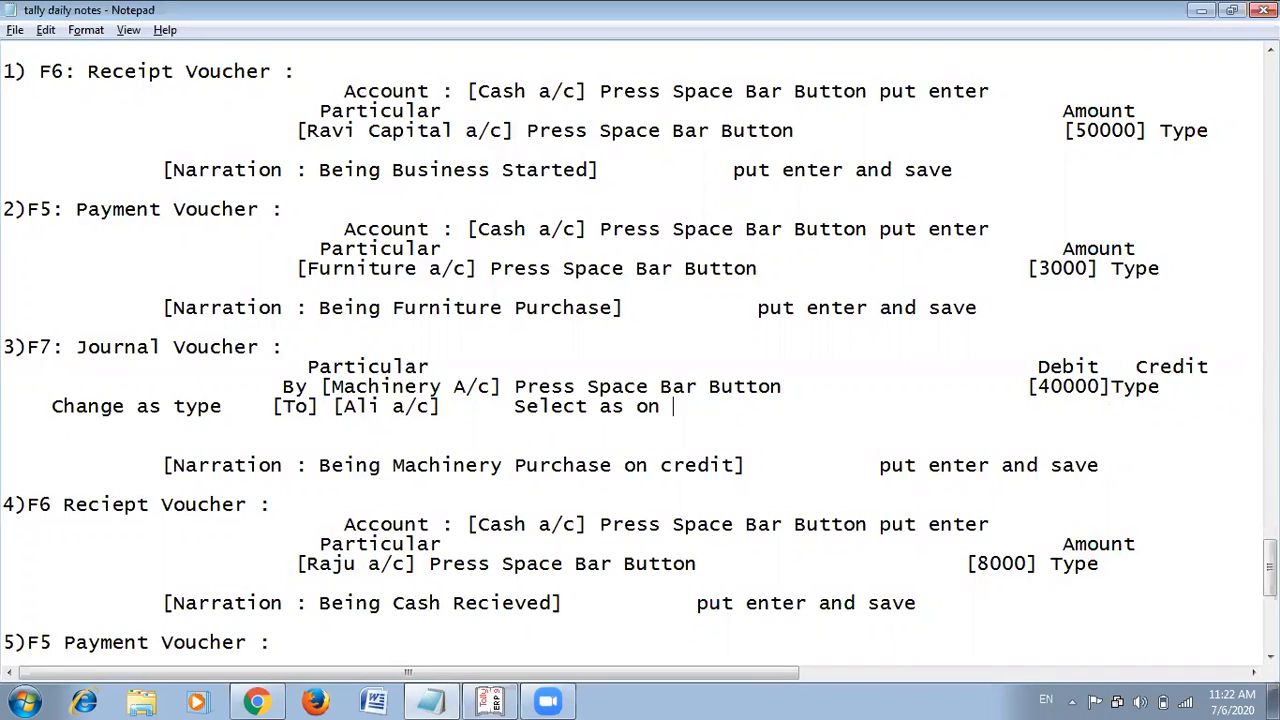
key("BackSpace")
type("ccount")
Remove the surplus spaces before the credit "[40000]Type" in the notes so it lines up under the Credit heading.
key("BackSpace")
key("BackSpace")
key("BackSpace")
key("BackSpace")
key("BackSpace")
key("BackSpace")
key("BackSpace")
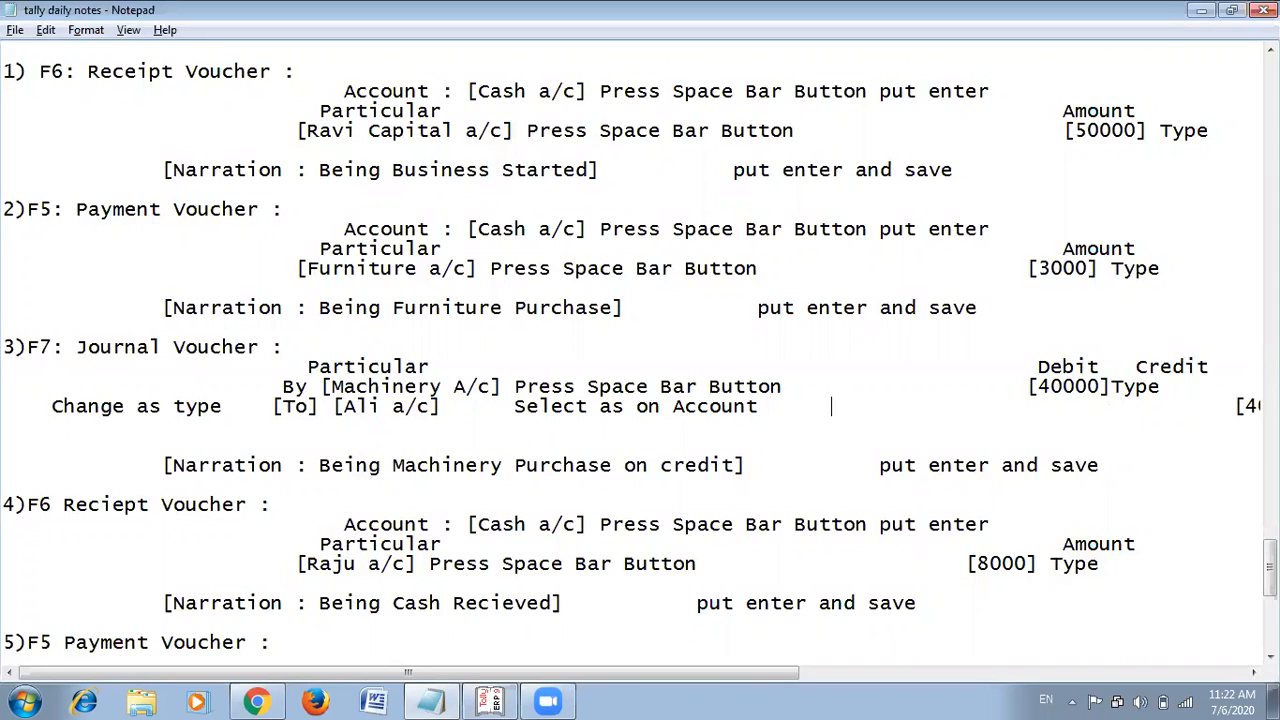
key("BackSpace")
key("BackSpace")
key("BackSpace")
key("BackSpace")
key("BackSpace")
key("BackSpace")
key("BackSpace")
key("BackSpace")
key("BackSpace")
key("BackSpace")
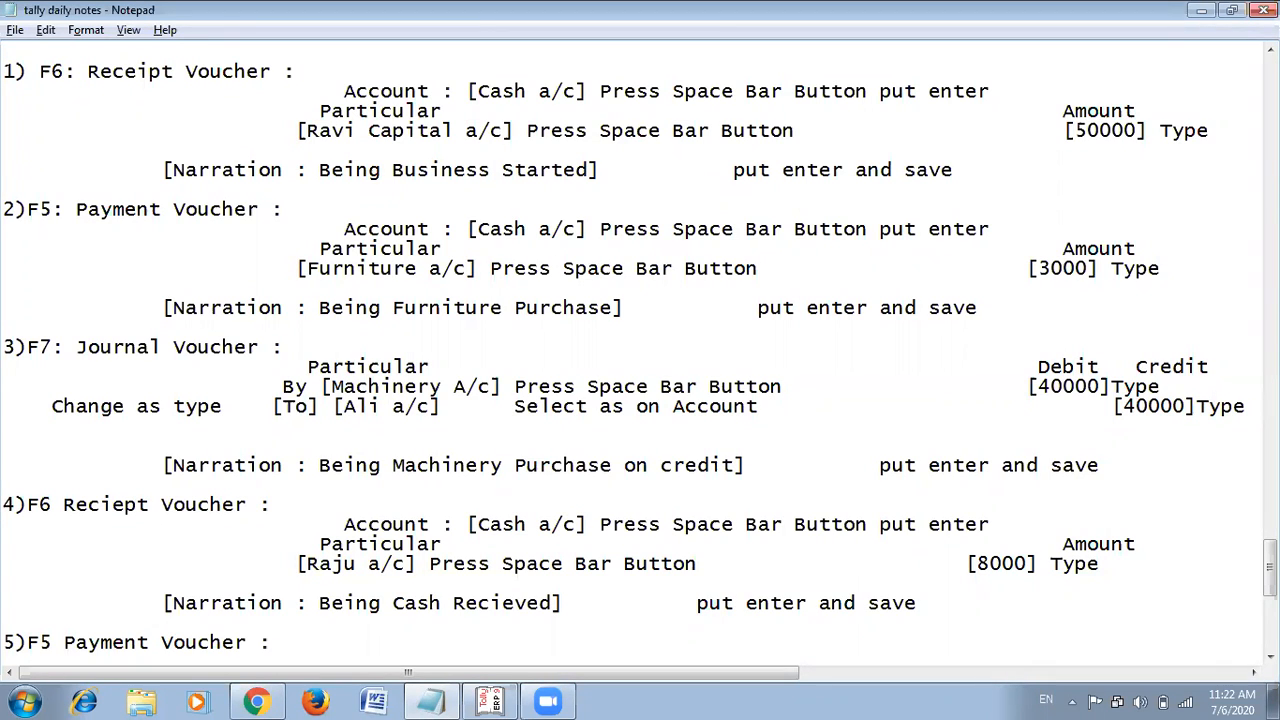
Switch to Tally.ERP 9 and accept On Account as the bill-wise adjustment for Ali A/c Cr with 40,000.00 Cr.
key("alt+Tab")
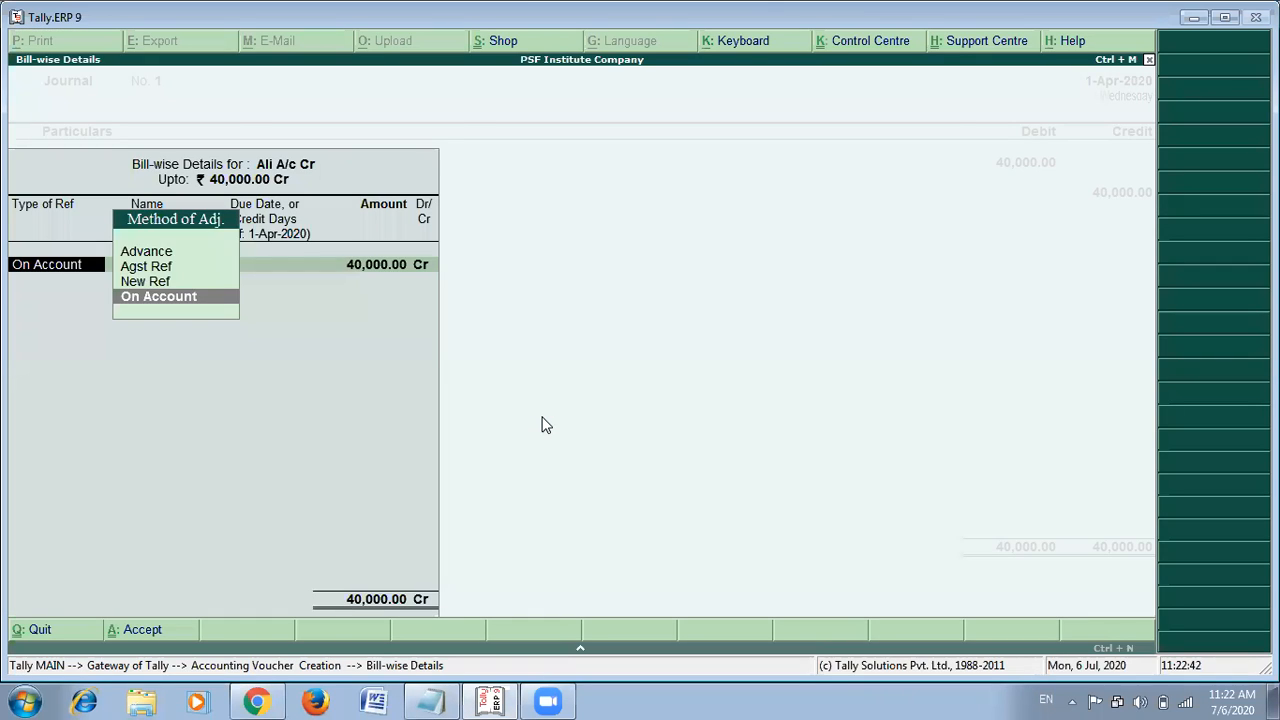
key("Return")
key("Return")
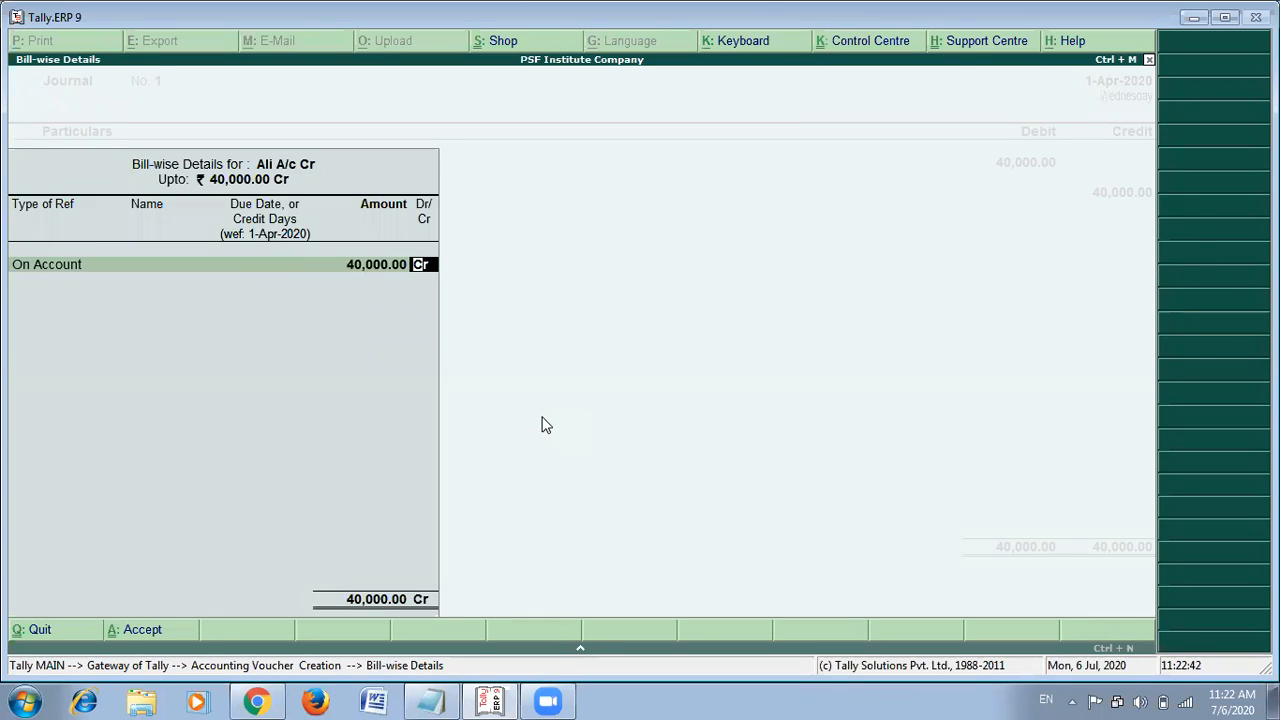
key("Return")
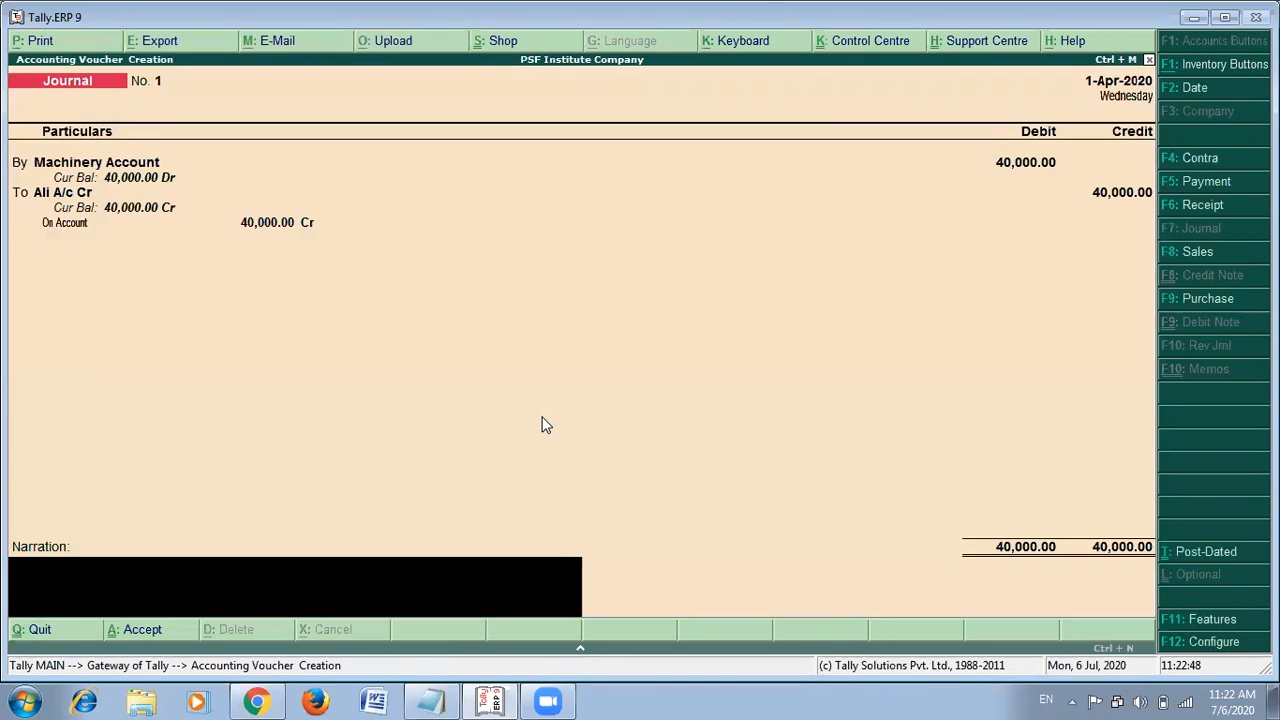
Copy "Being Machinery Purchase on credit" from the notes into the journal voucher's narration and save the voucher.
key("alt+Tab")
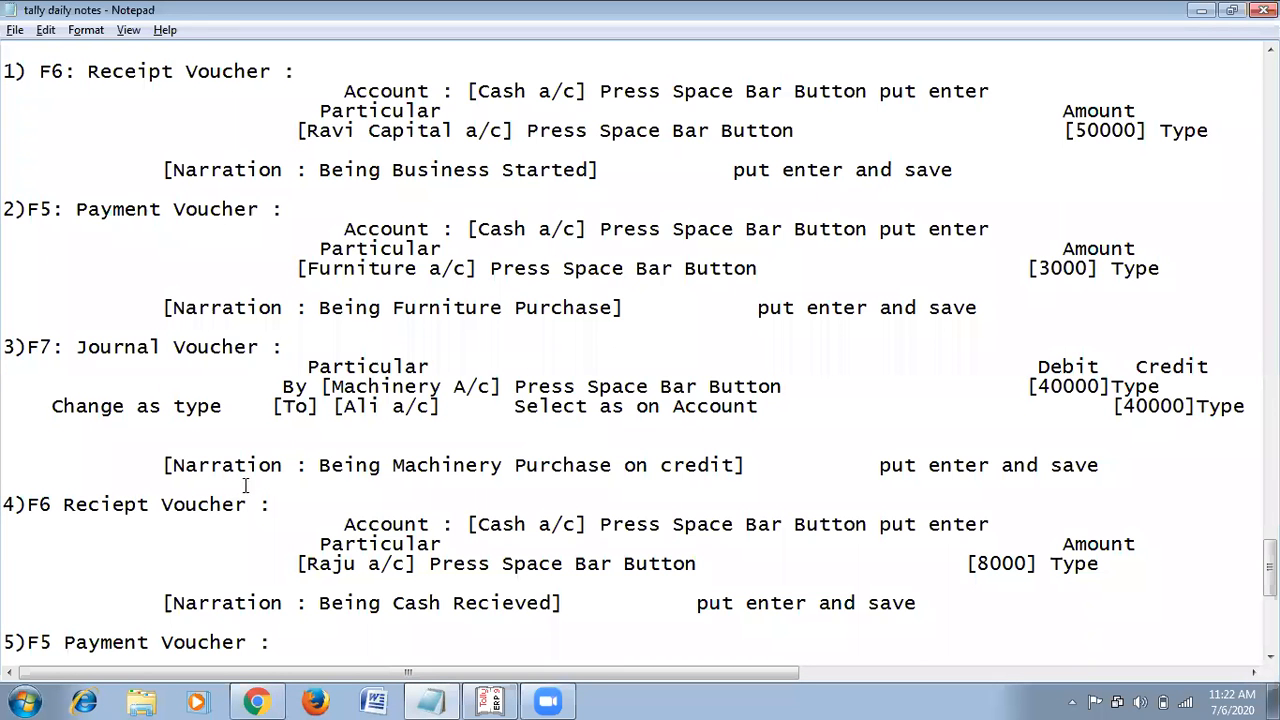
left_click_drag(318, 470, 739, 465)
key("alt+Tab")
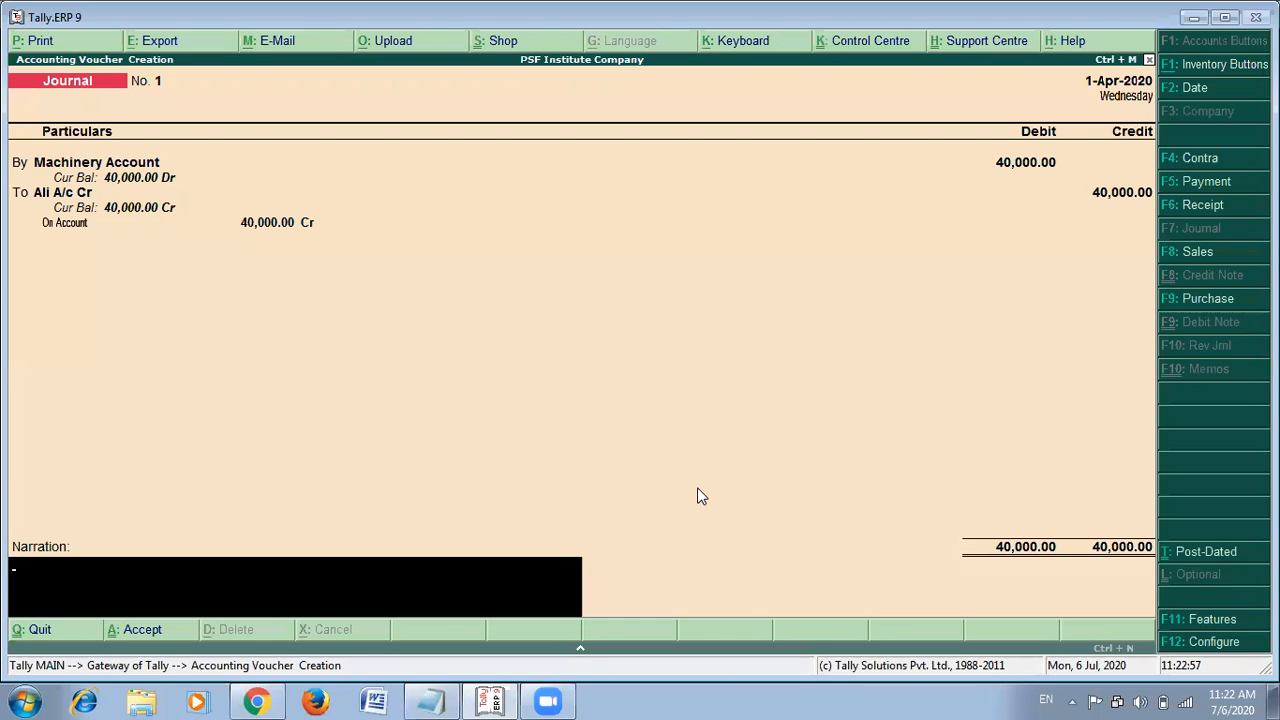
key("ctrl+alt+v")
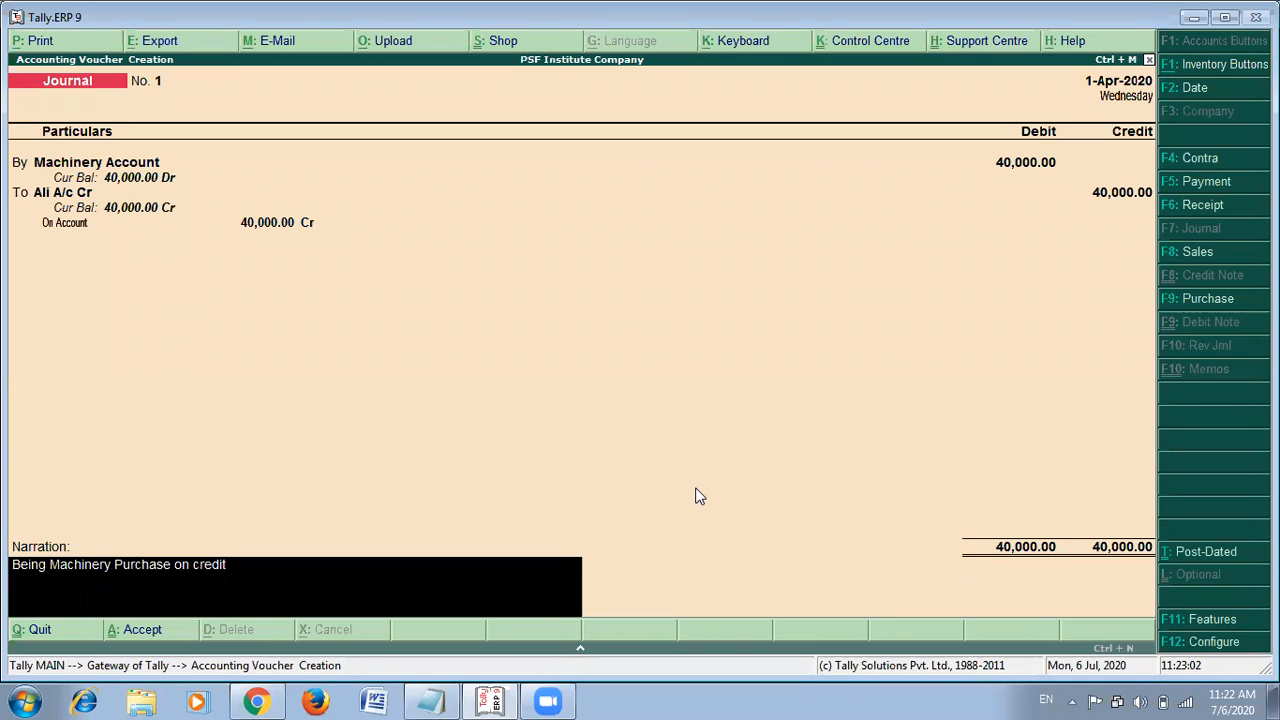
key("Return")
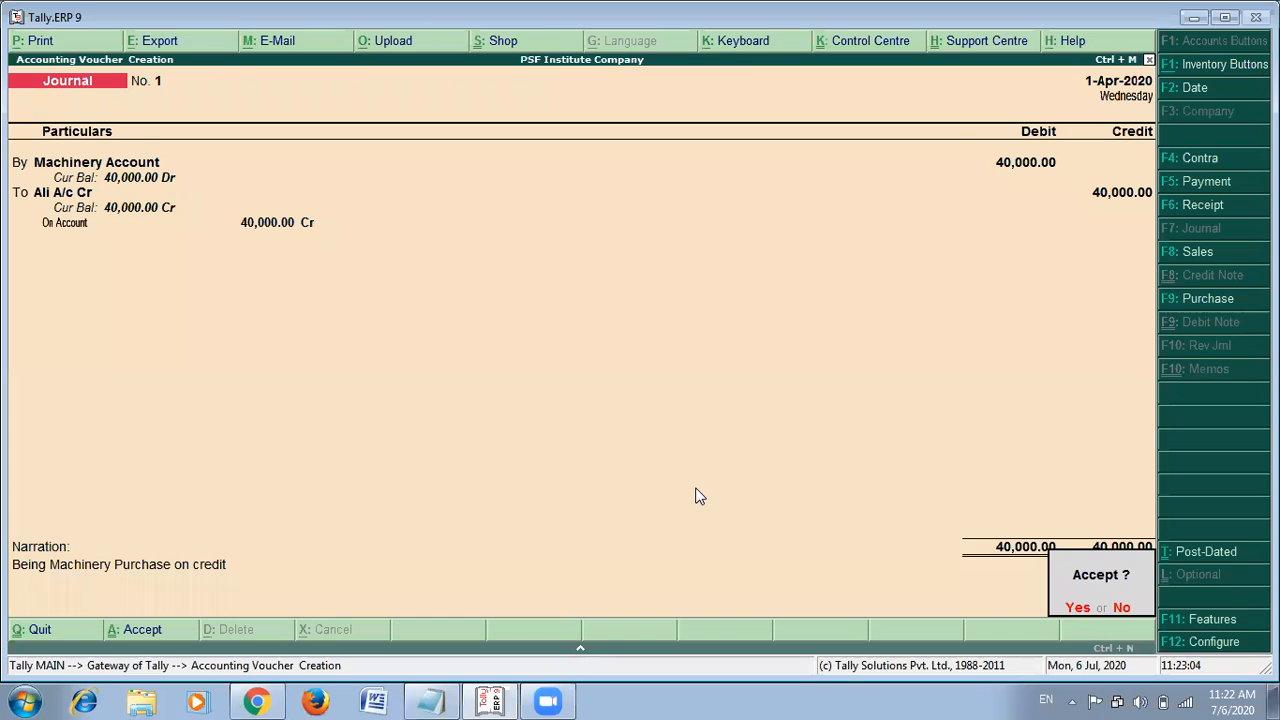
key("y")
Review the fourth journal entry in the Notepad notes and the rule for choosing between receipt and payment vouchers.
key("alt+Tab")
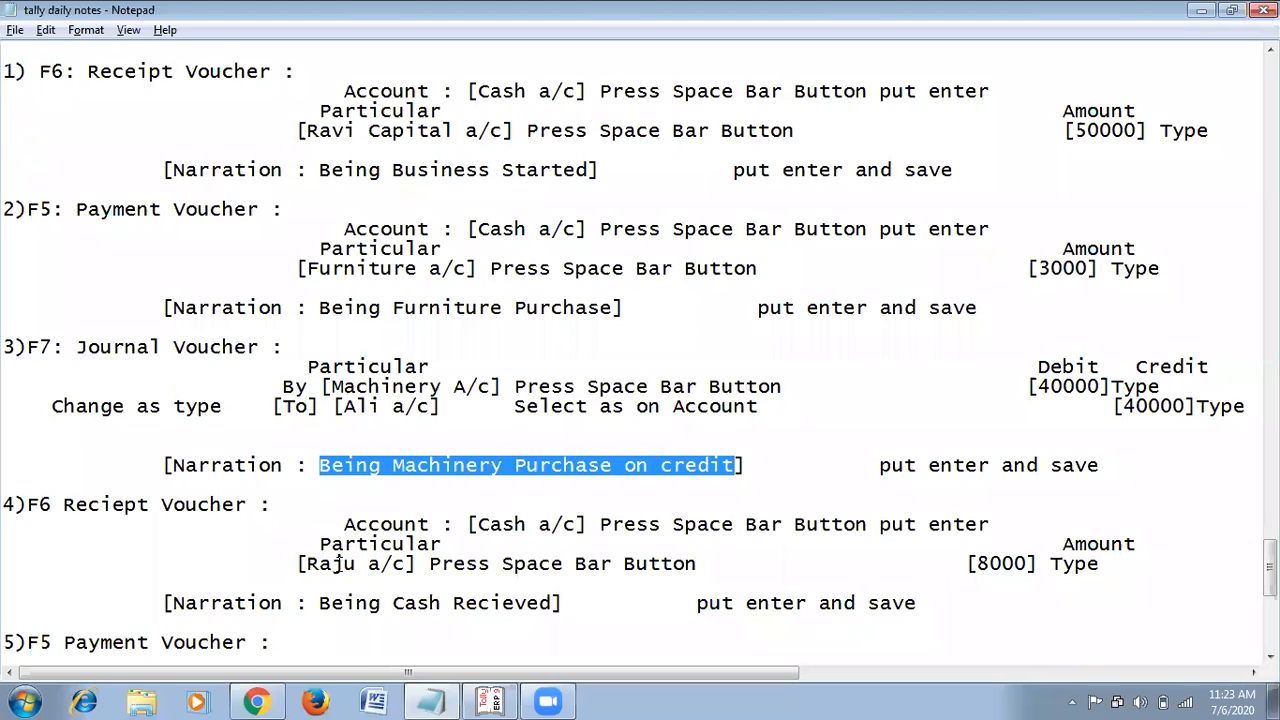
key("alt+Tab")
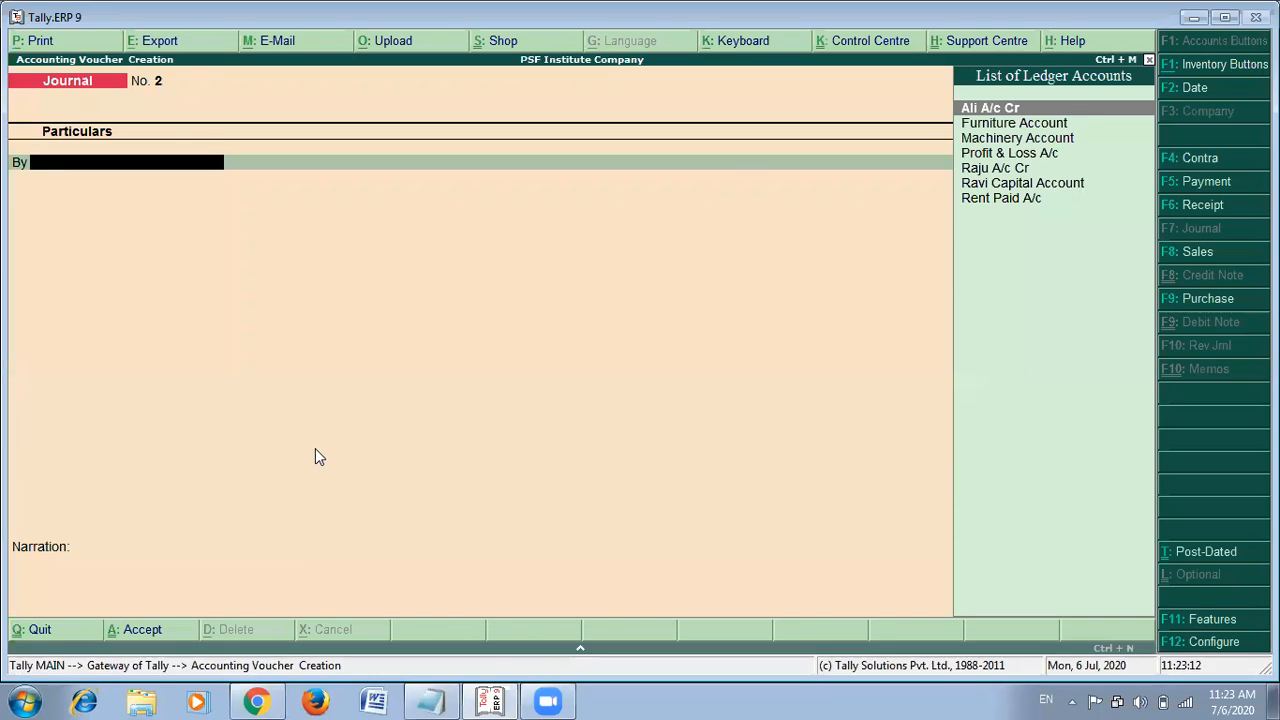
key("alt+Tab")
scroll(327, 432, "up", 7)
scroll(327, 432, "up", 20)
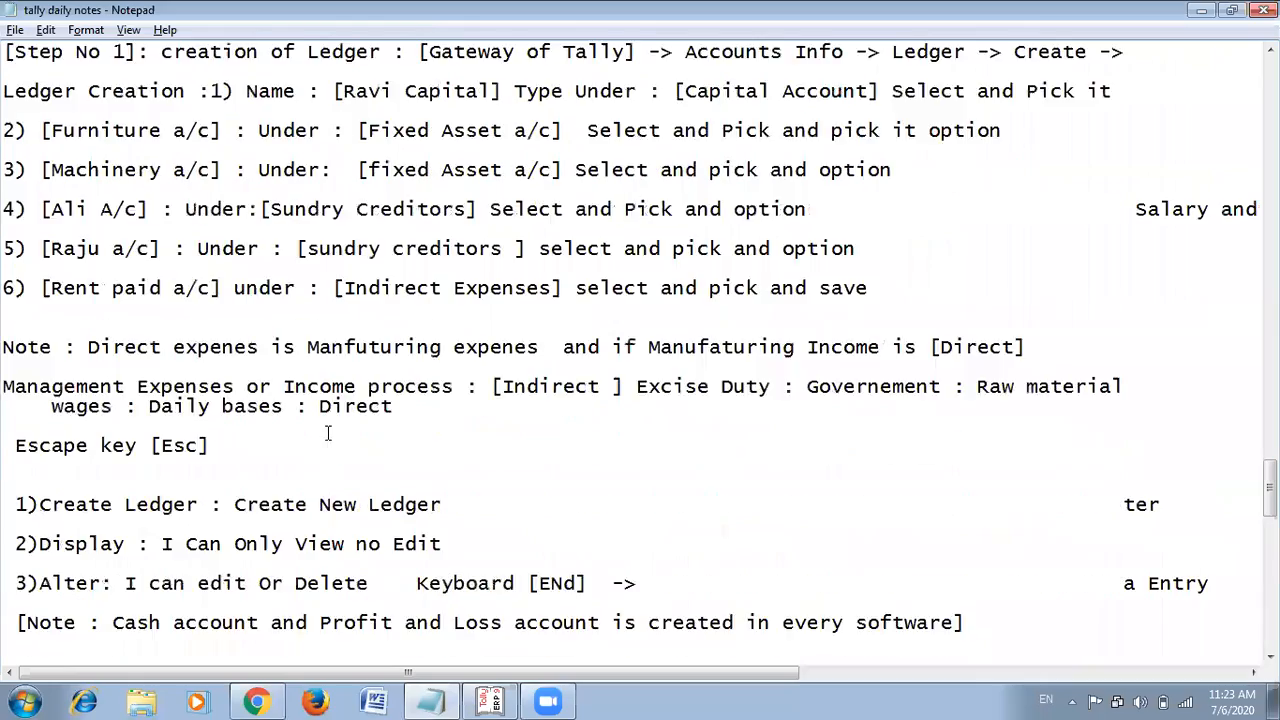
scroll(327, 432, "up", 20)
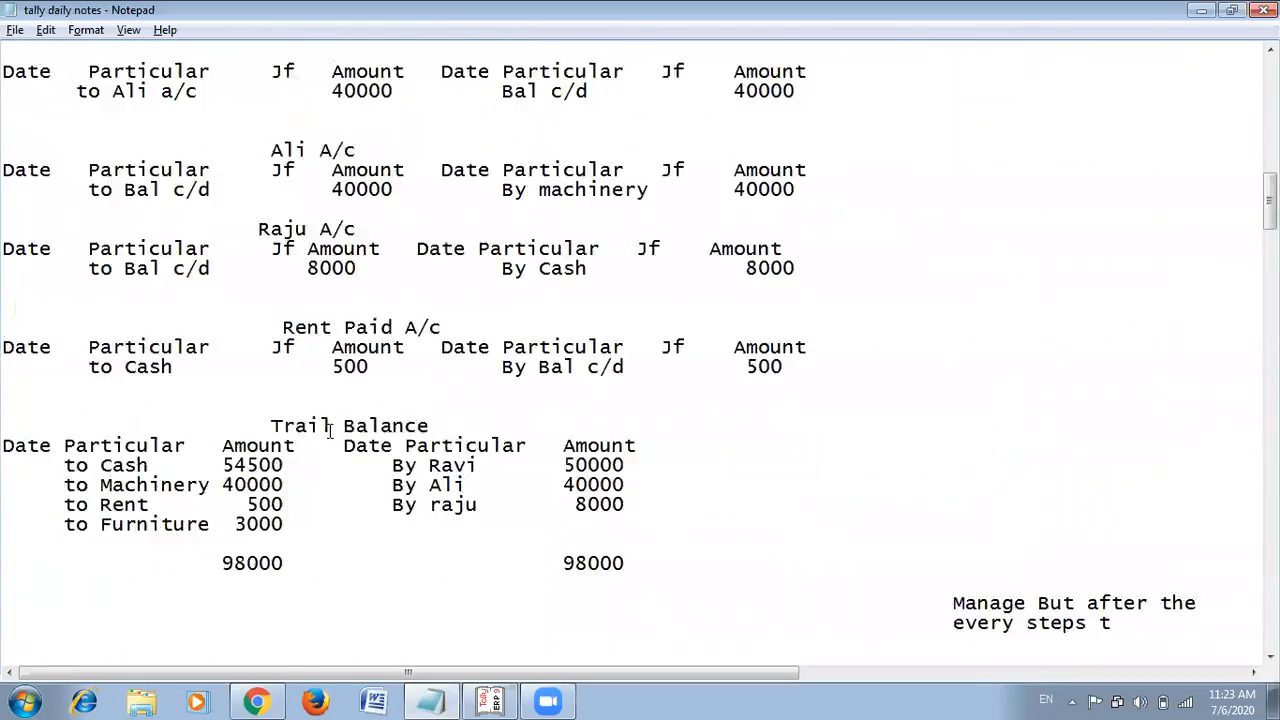
scroll(329, 430, "down", 2)
scroll(329, 430, "down", 1)
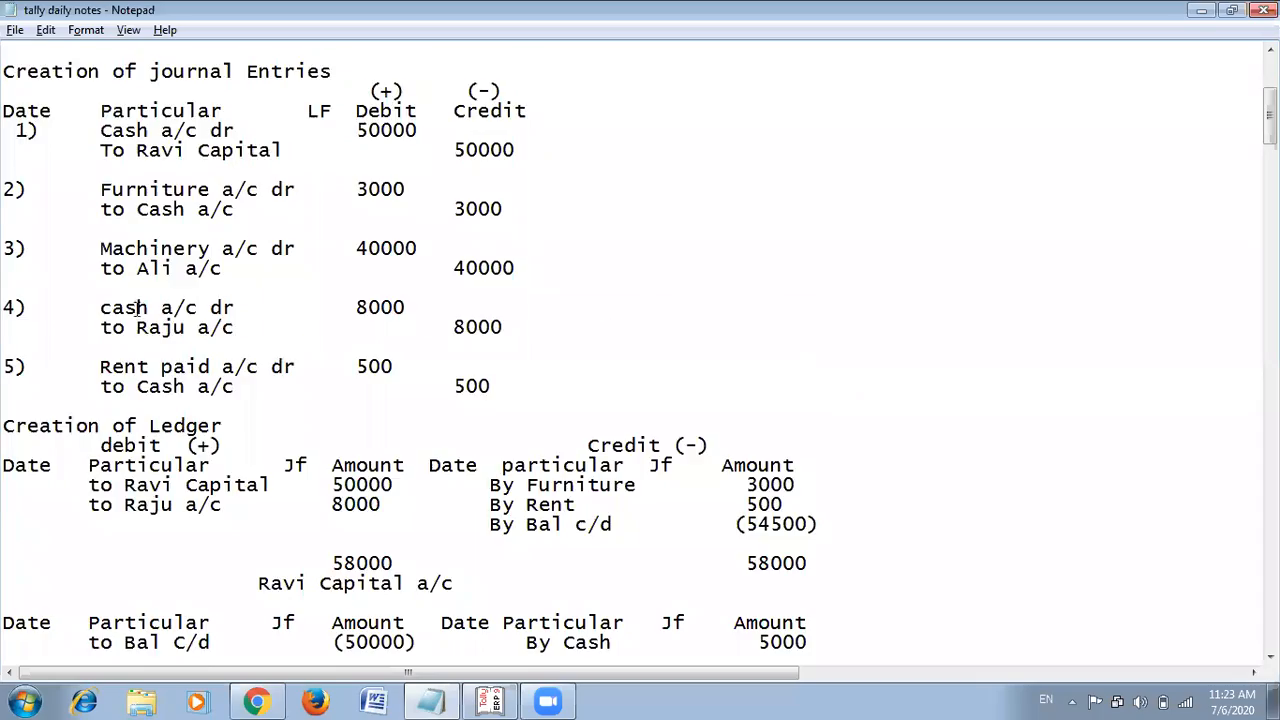
scroll(128, 300, "down", 19)
scroll(140, 307, "down", 12)
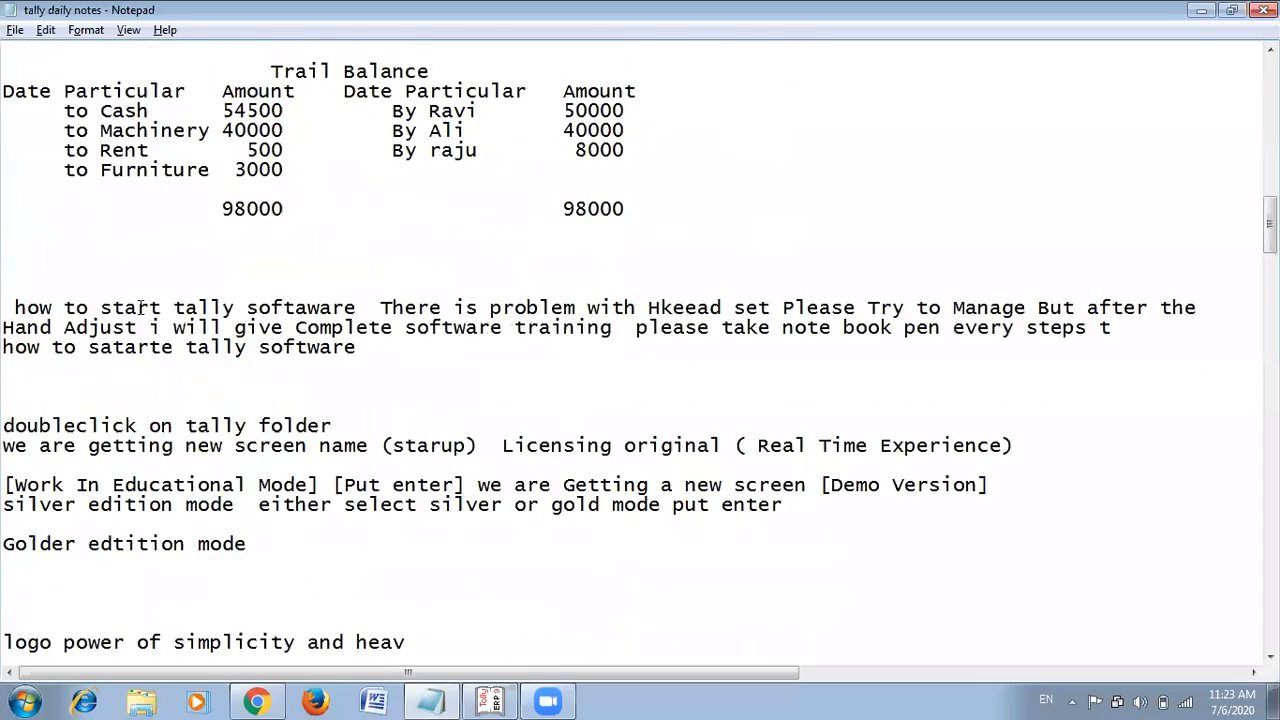
scroll(142, 307, "down", 15)
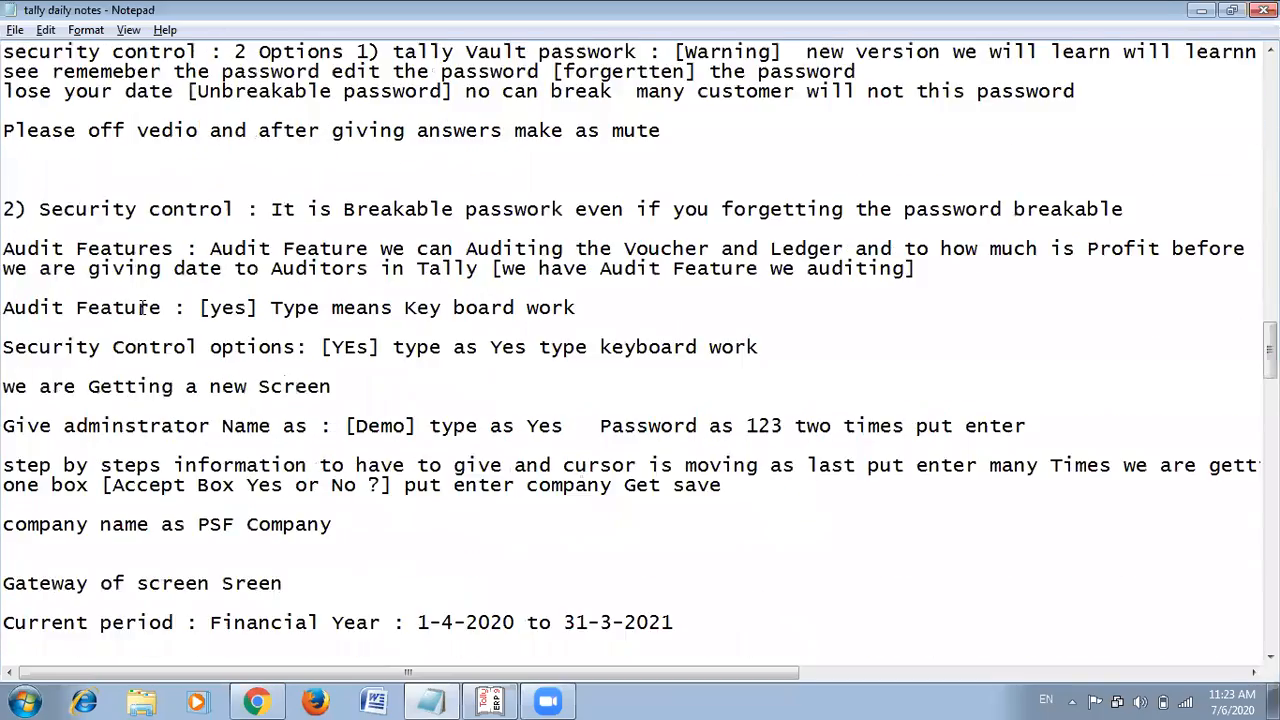
scroll(142, 307, "down", 1)
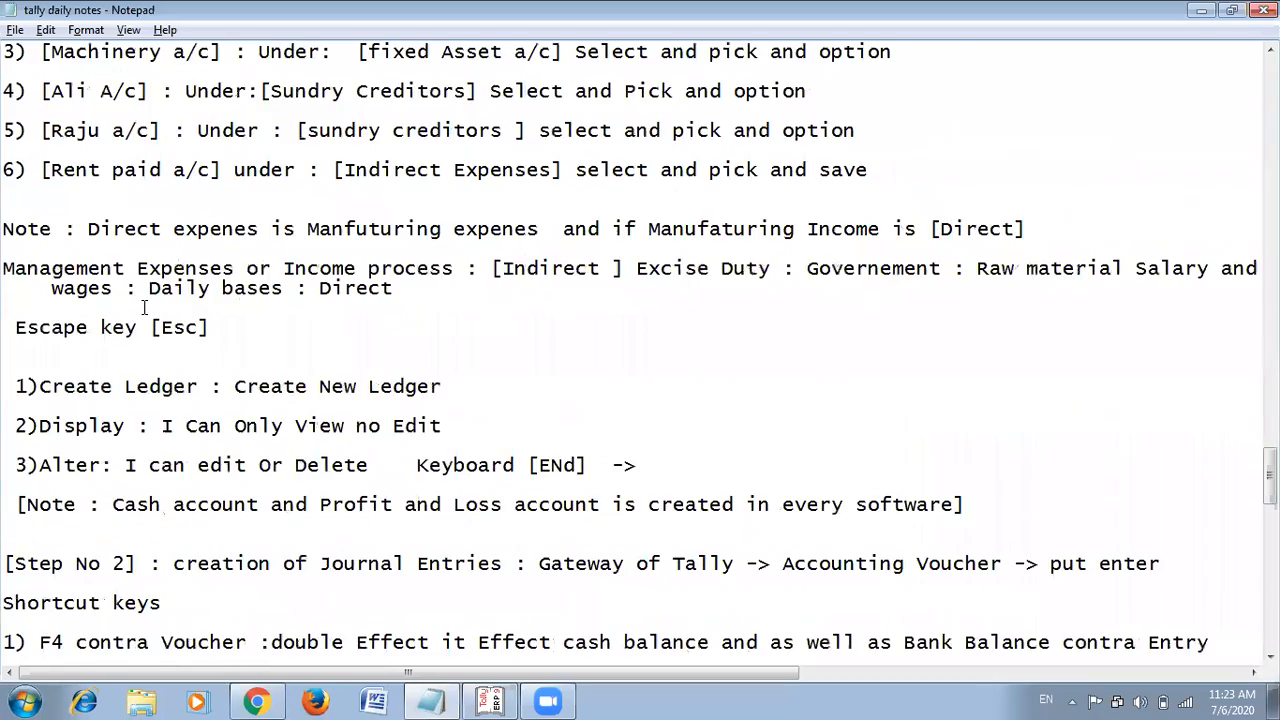
scroll(145, 301, "down", 8)
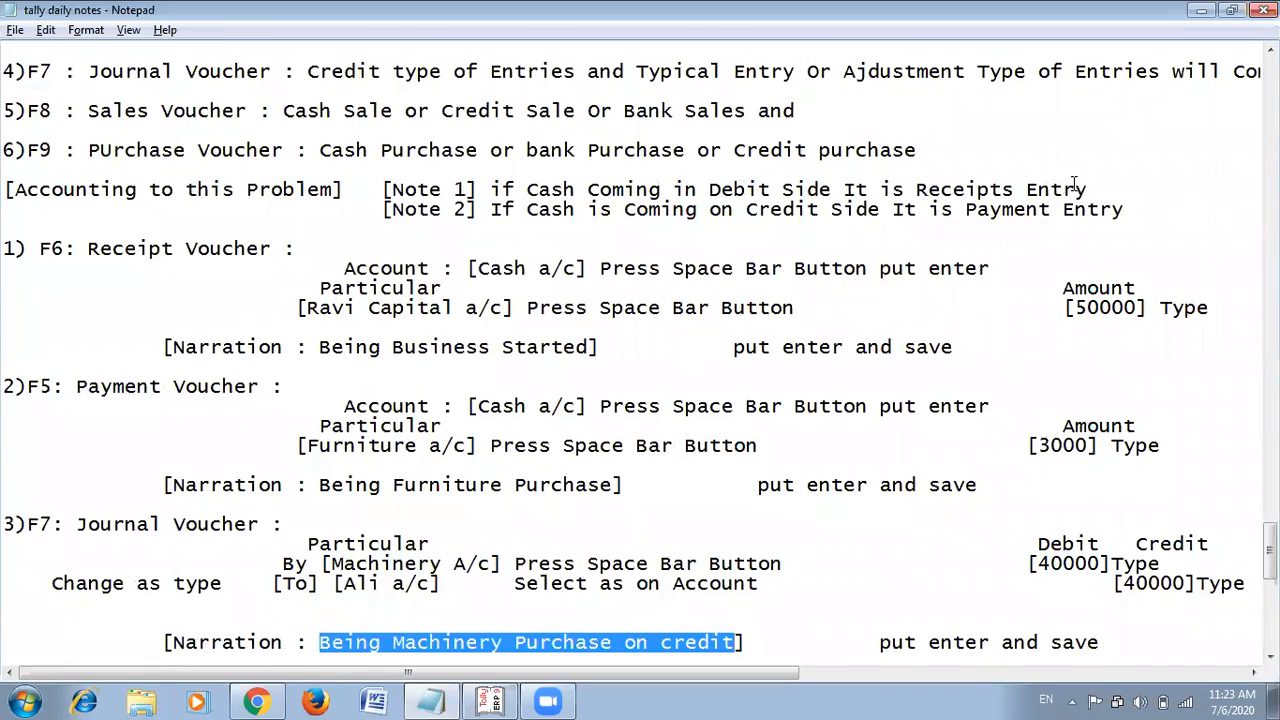
Recheck the voucher type notes and open a new receipt voucher in Tally.ERP 9.
key("alt+Tab")
key("alt+Tab")
scroll(640, 289, "up", 9)
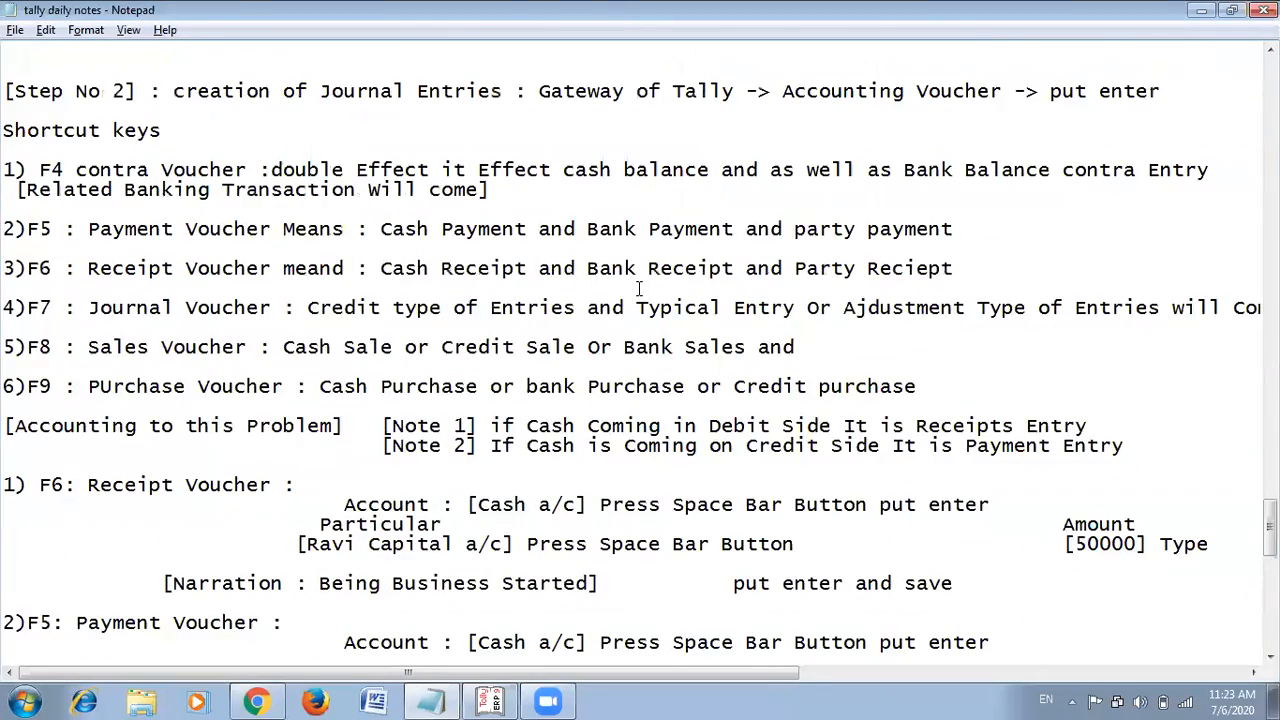
scroll(640, 289, "up", 15)
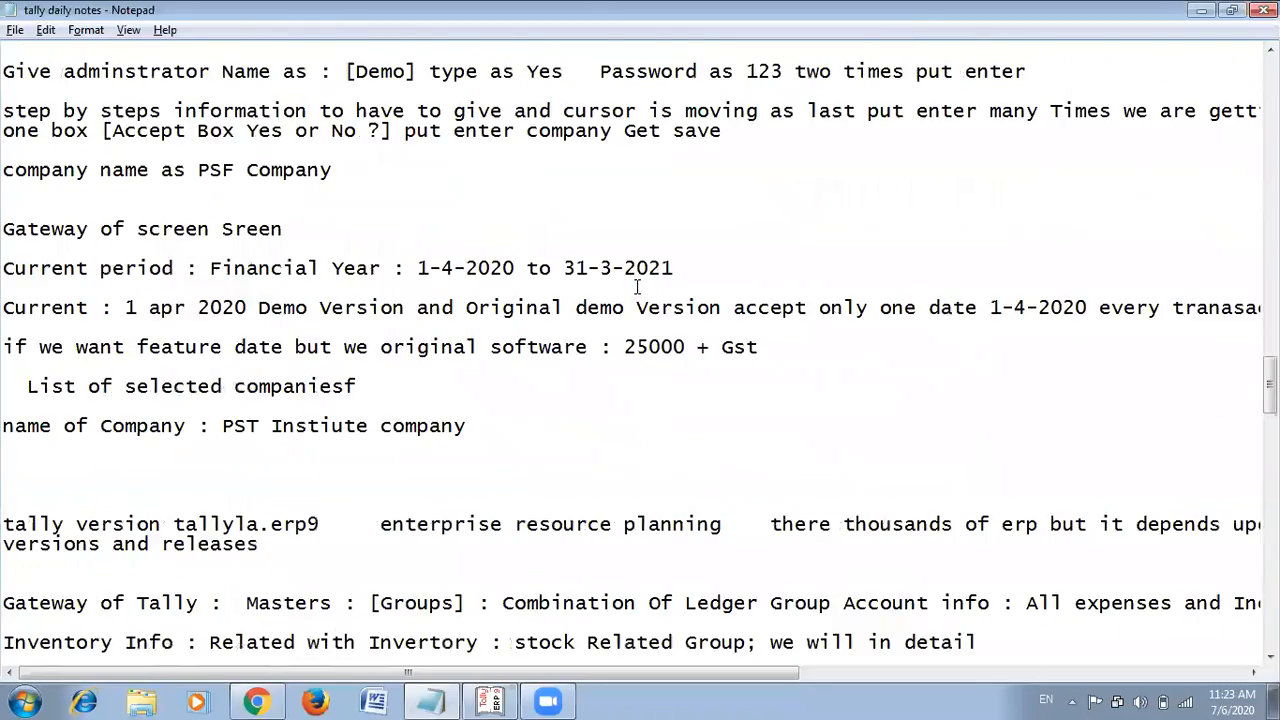
scroll(636, 283, "down", 20)
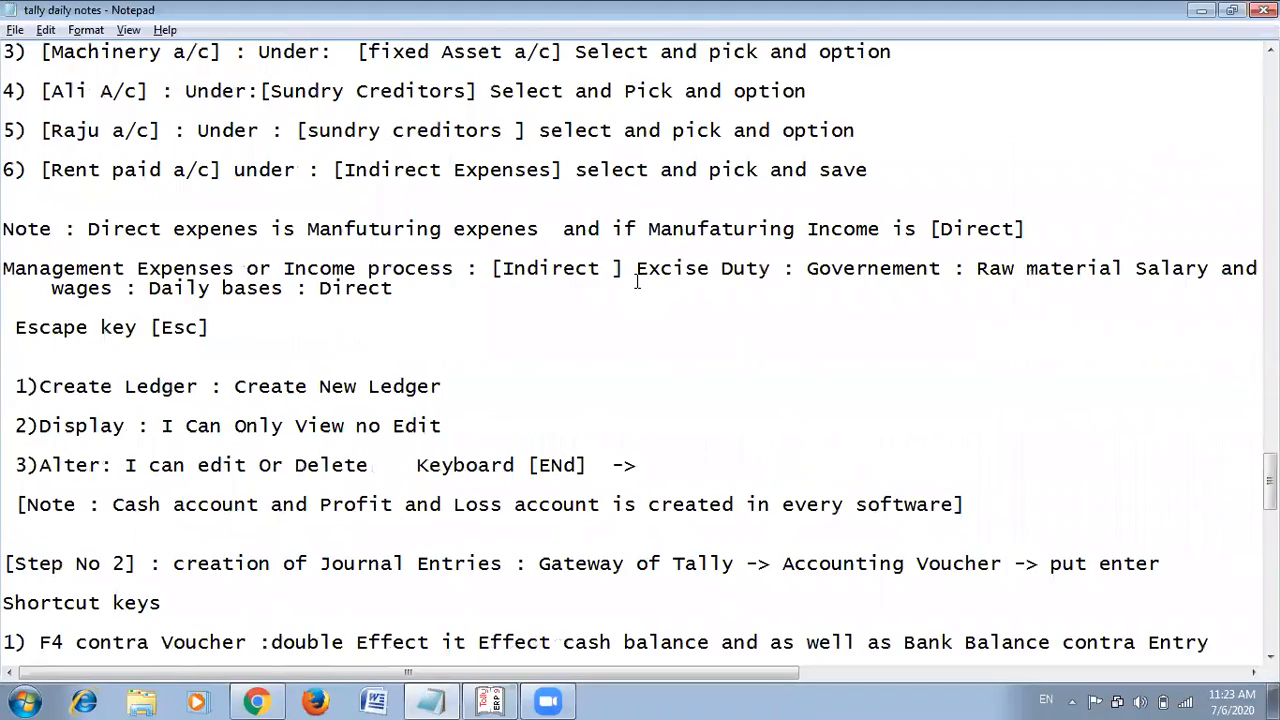
scroll(636, 287, "down", 1)
key("alt+Tab")
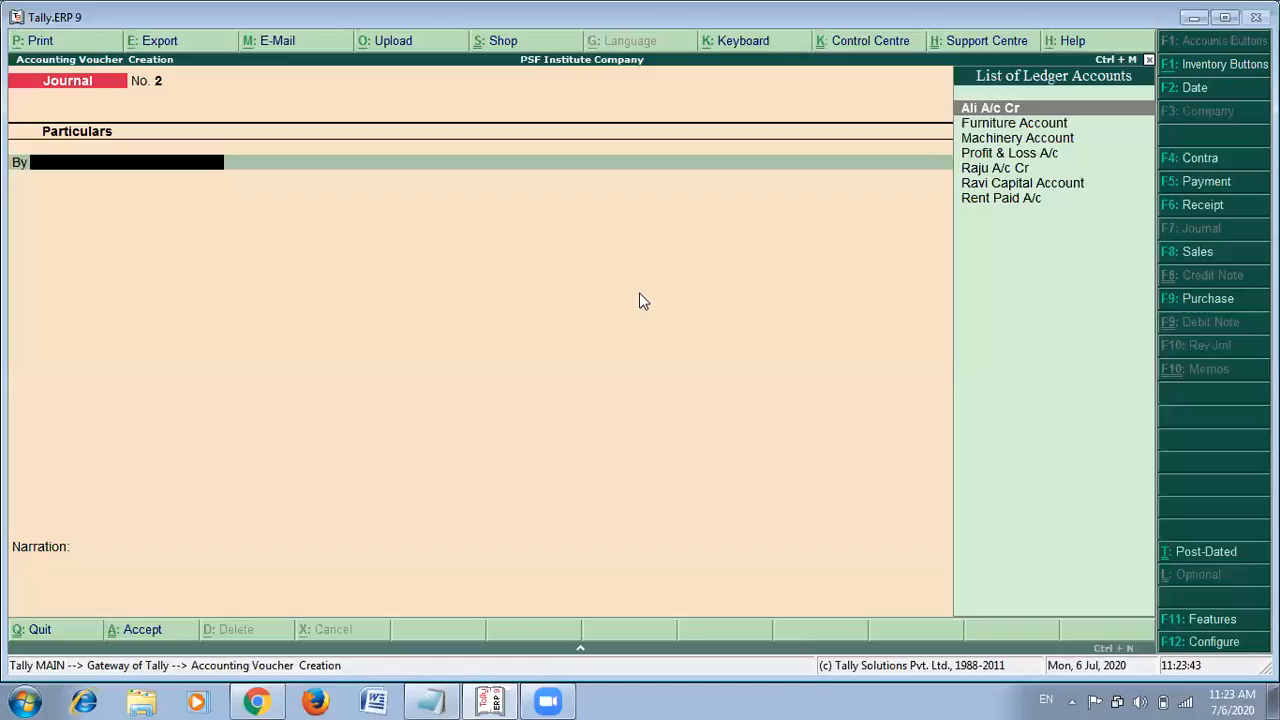
left_click(1216, 208)
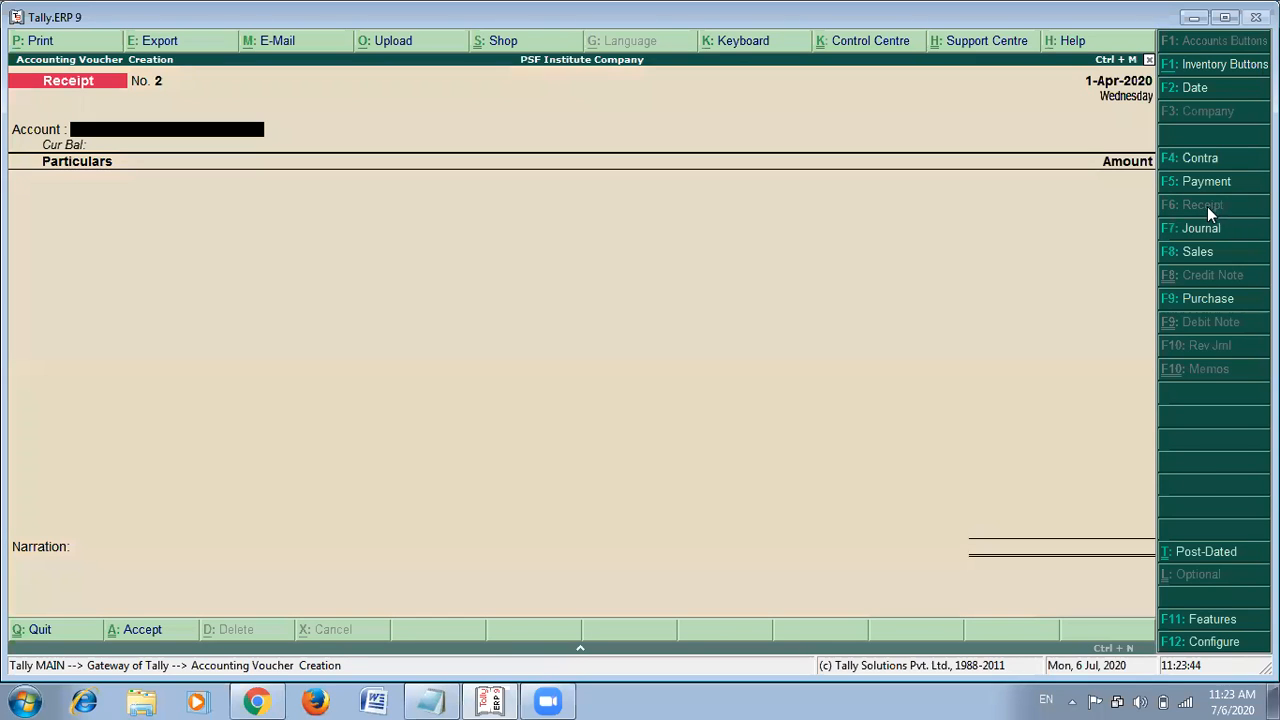
Check the fourth voucher entry in the Notepad notes and set Cash as the account of the Tally.ERP 9 receipt voucher.
key("alt+Tab")
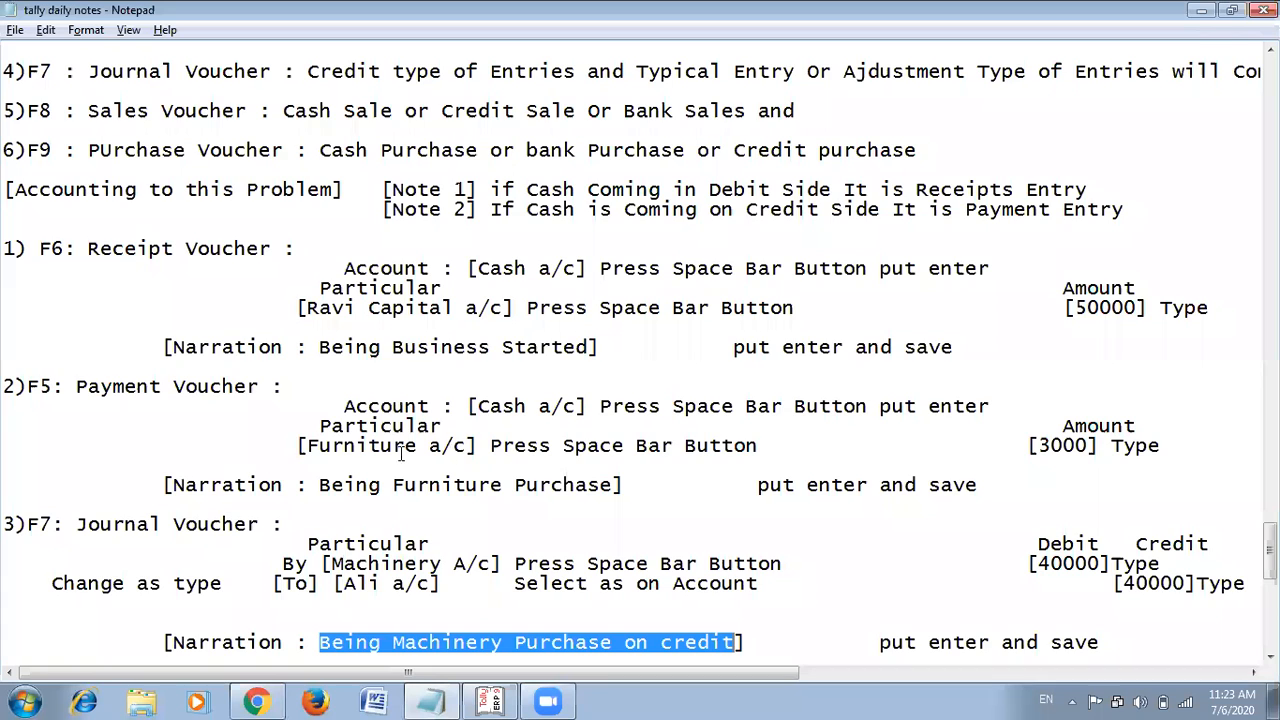
scroll(309, 360, "down", 4)
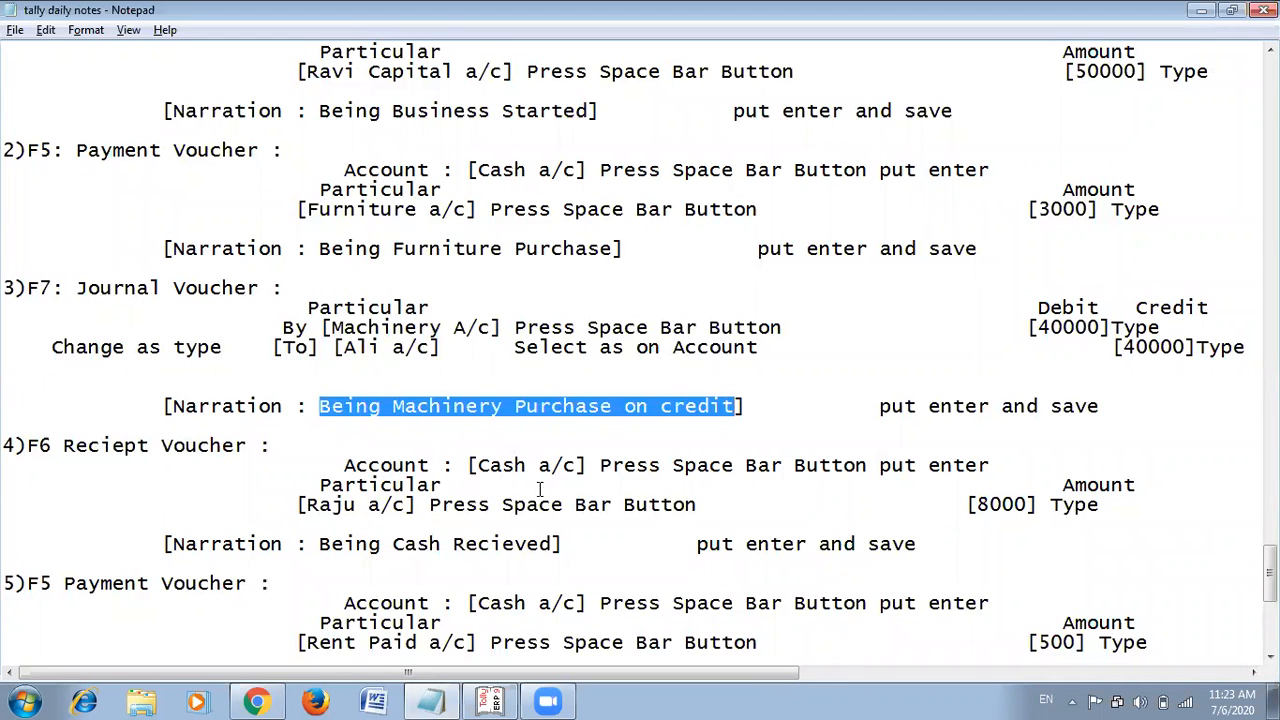
key("alt+Tab")
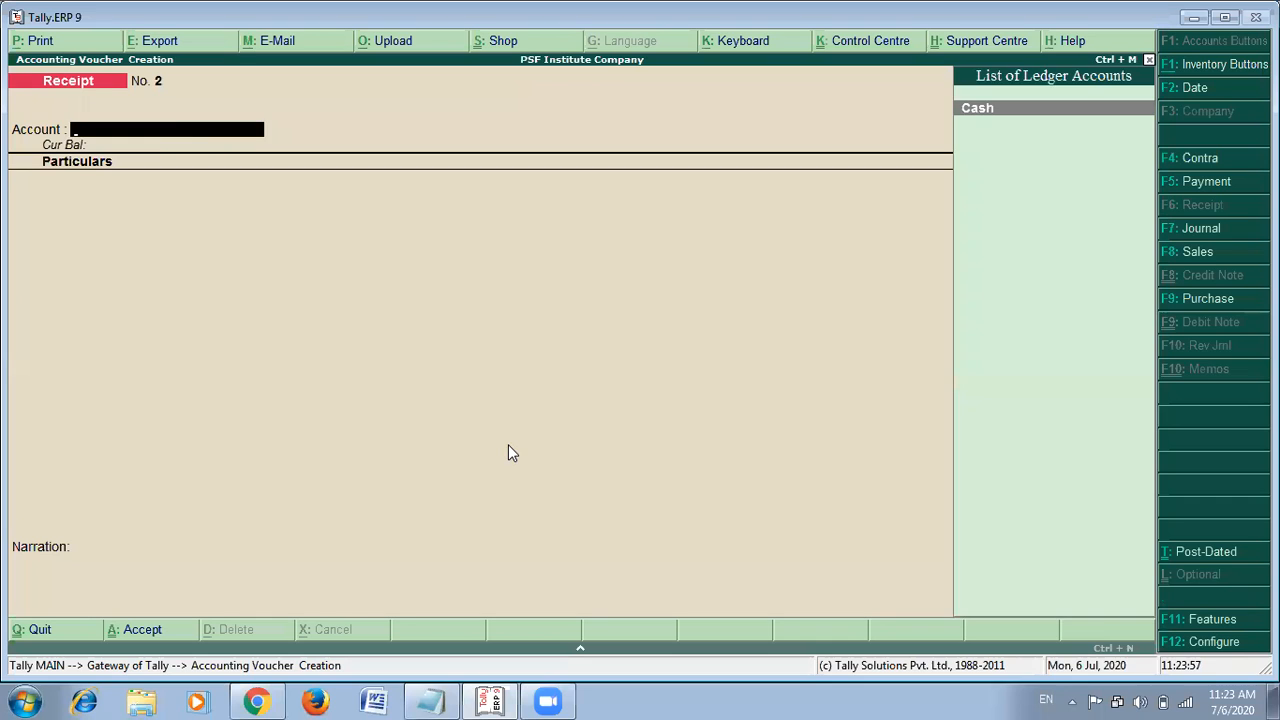
key("Return")
Compare the receipt voucher with the Notepad notes and choose Raju A/c Cr as its particulars ledger in Tally.ERP 9.
key("alt+Tab")
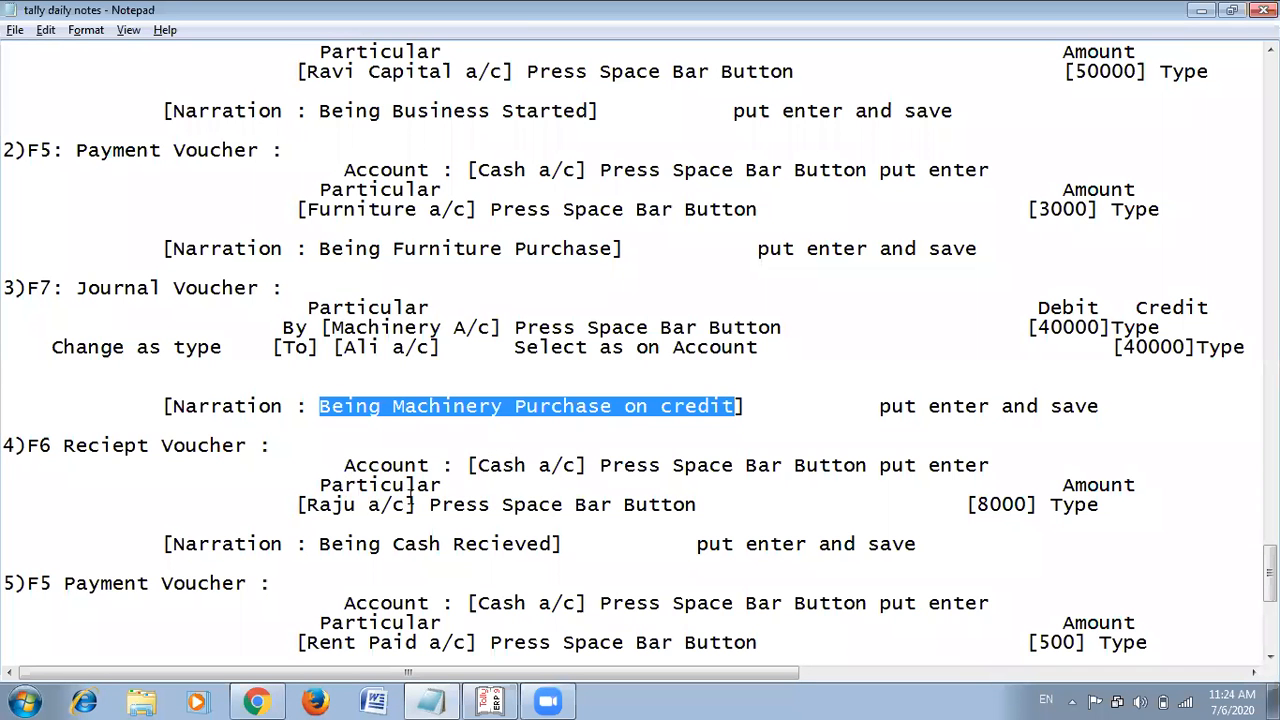
key("alt+Tab")
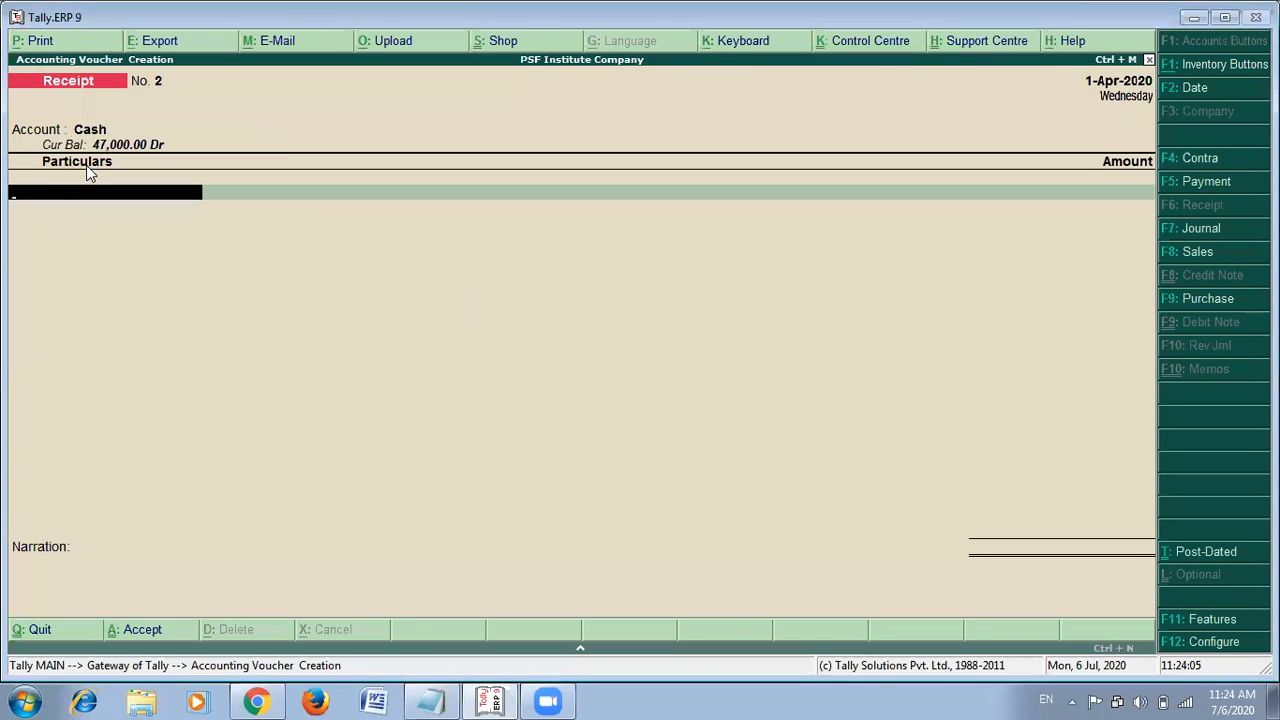
key("alt+Tab")
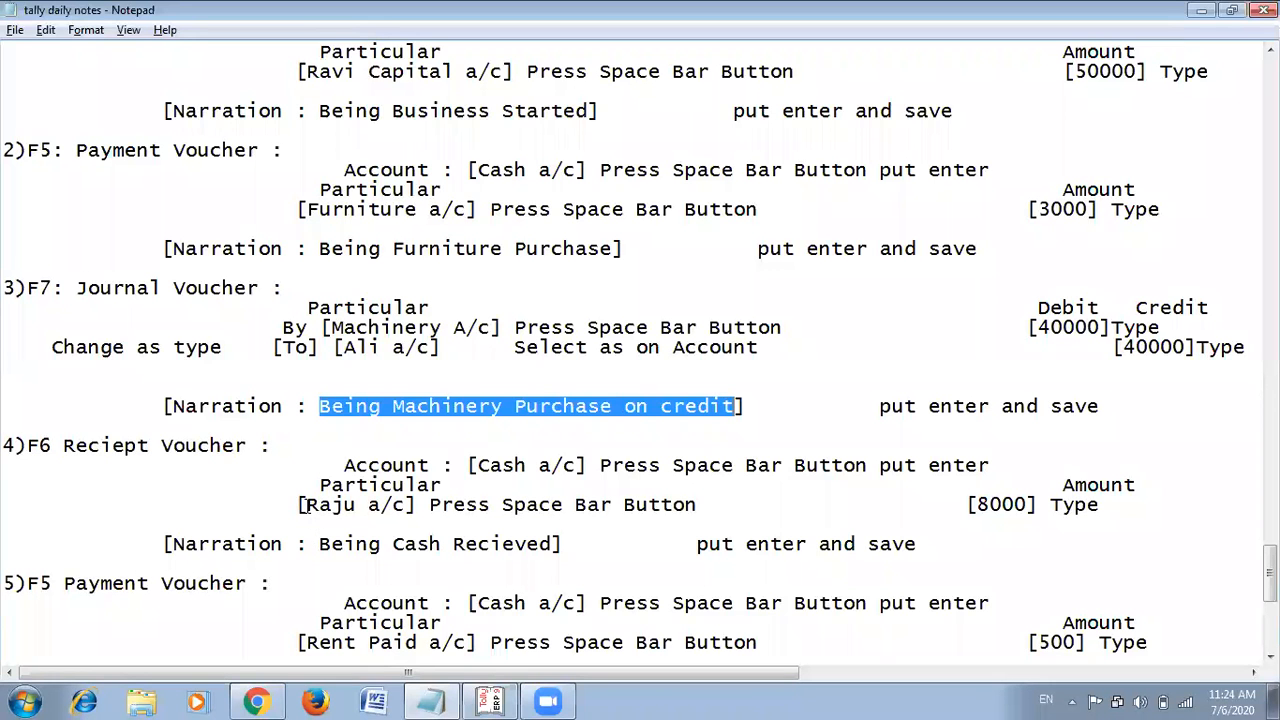
key("alt+Tab")
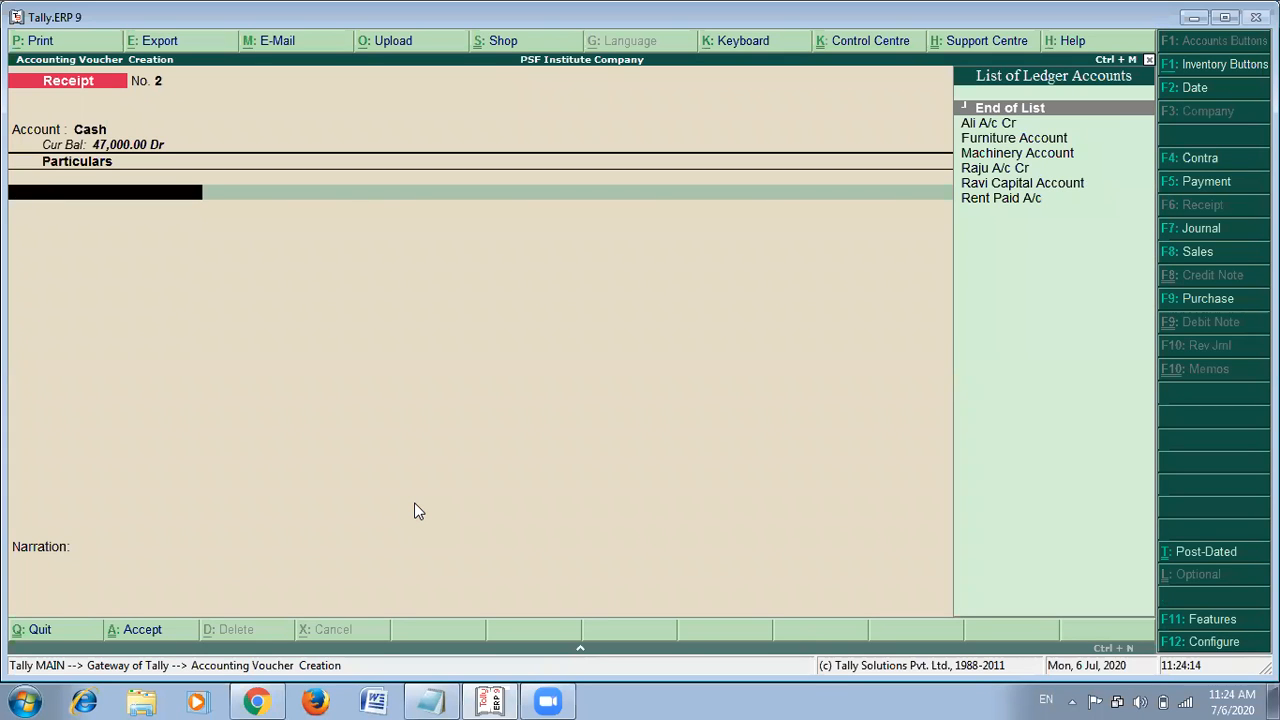
key("Down")
key("Down")
key("Down")
key("Down")
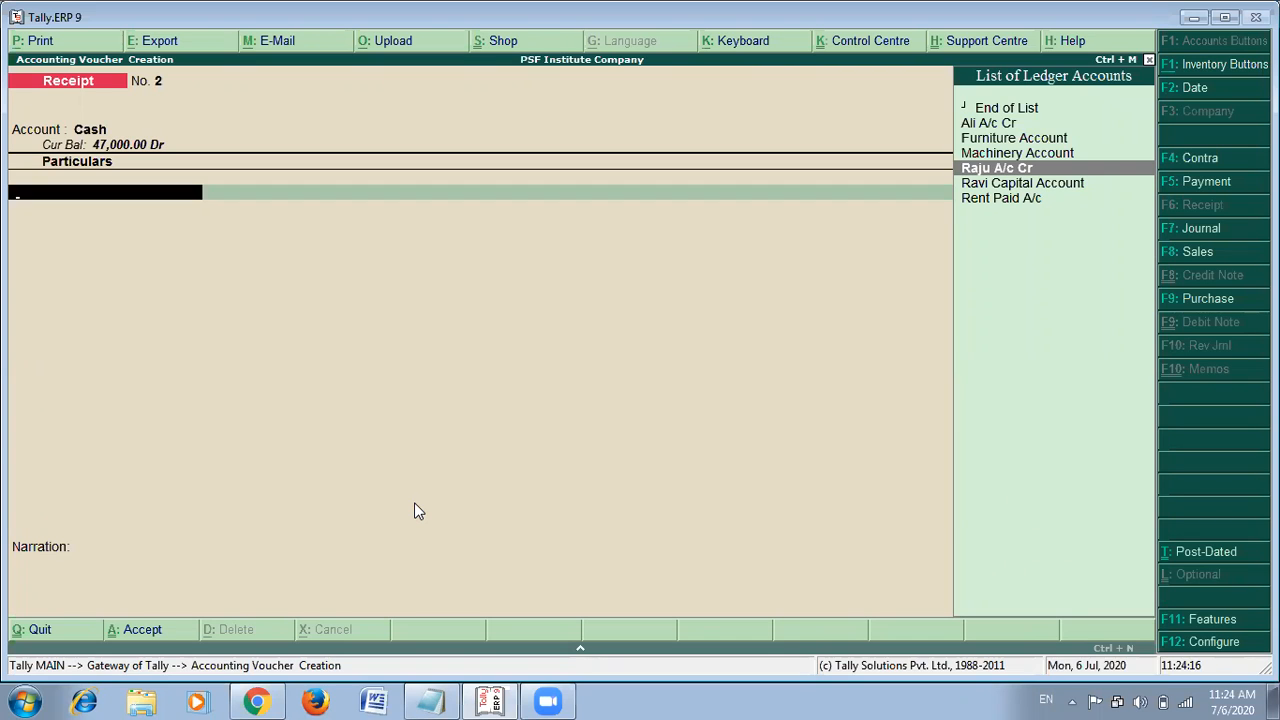
key("Return")
Enter 8000 as the amount for Raju A/c Cr and accept On Account as its bill-wise adjustment.
key("alt+Tab")
key("alt+Tab")
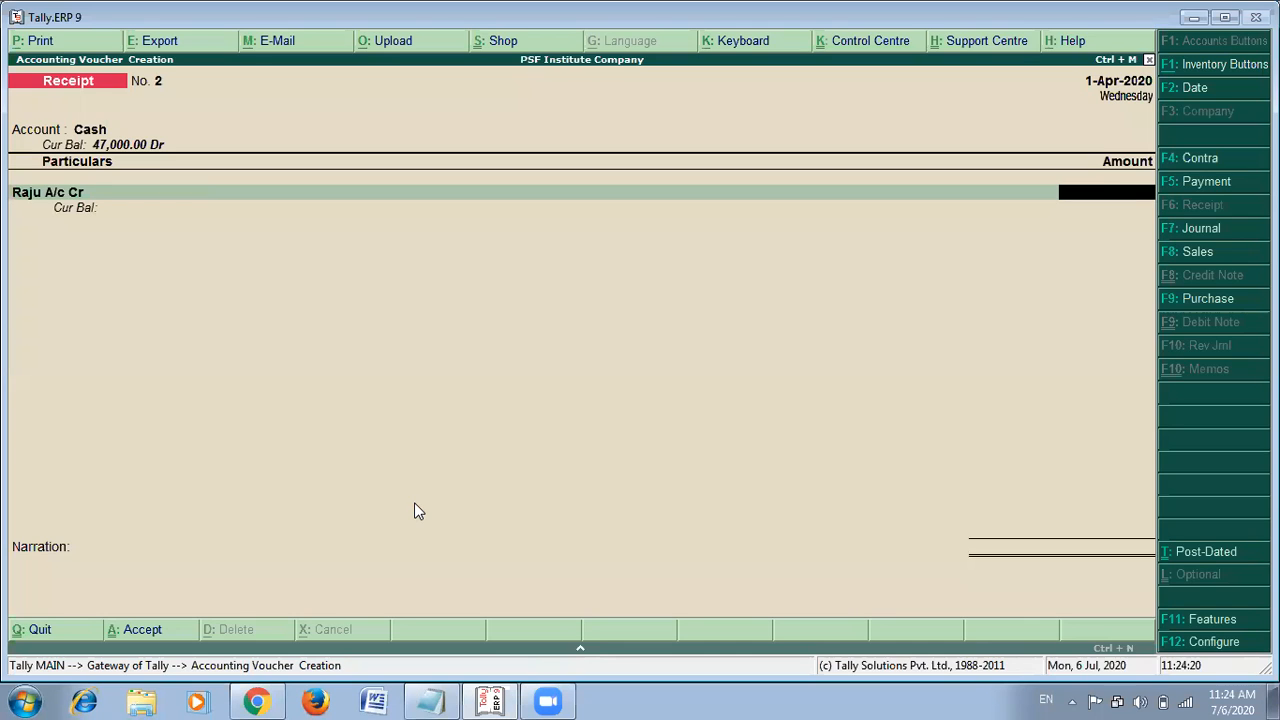
type("8000")
key("Return")
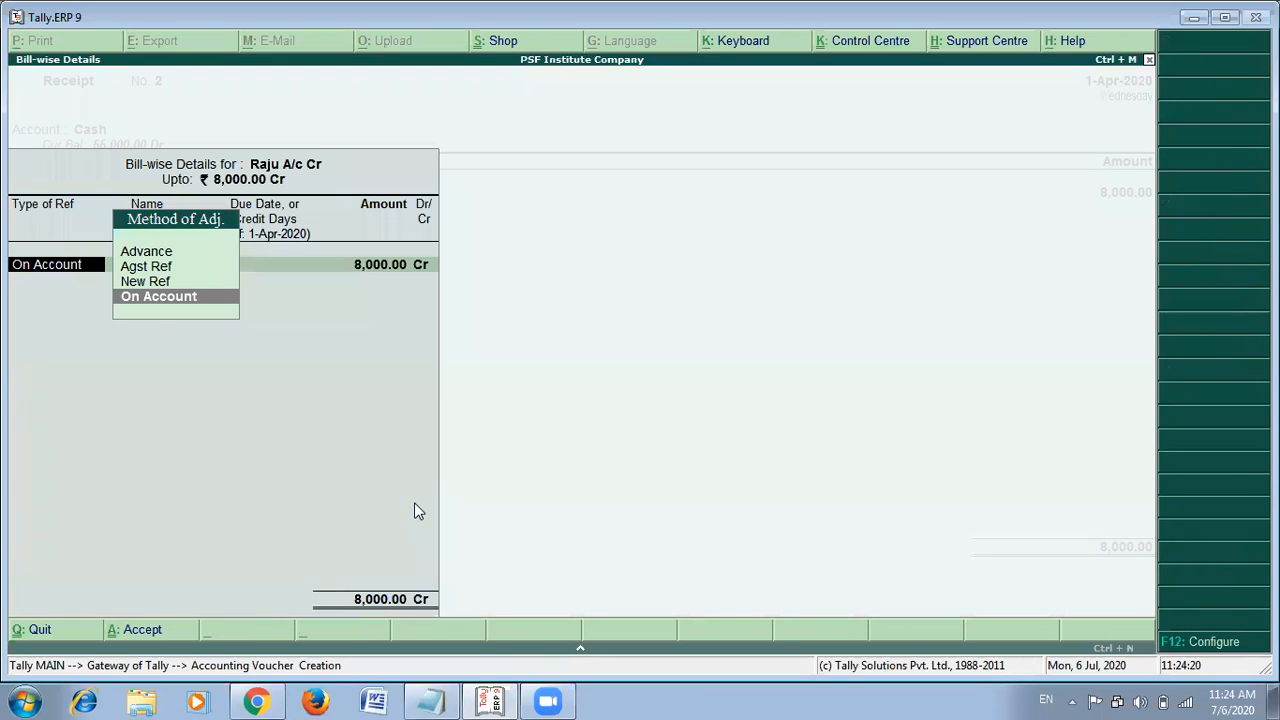
key("Return")
key("Return")
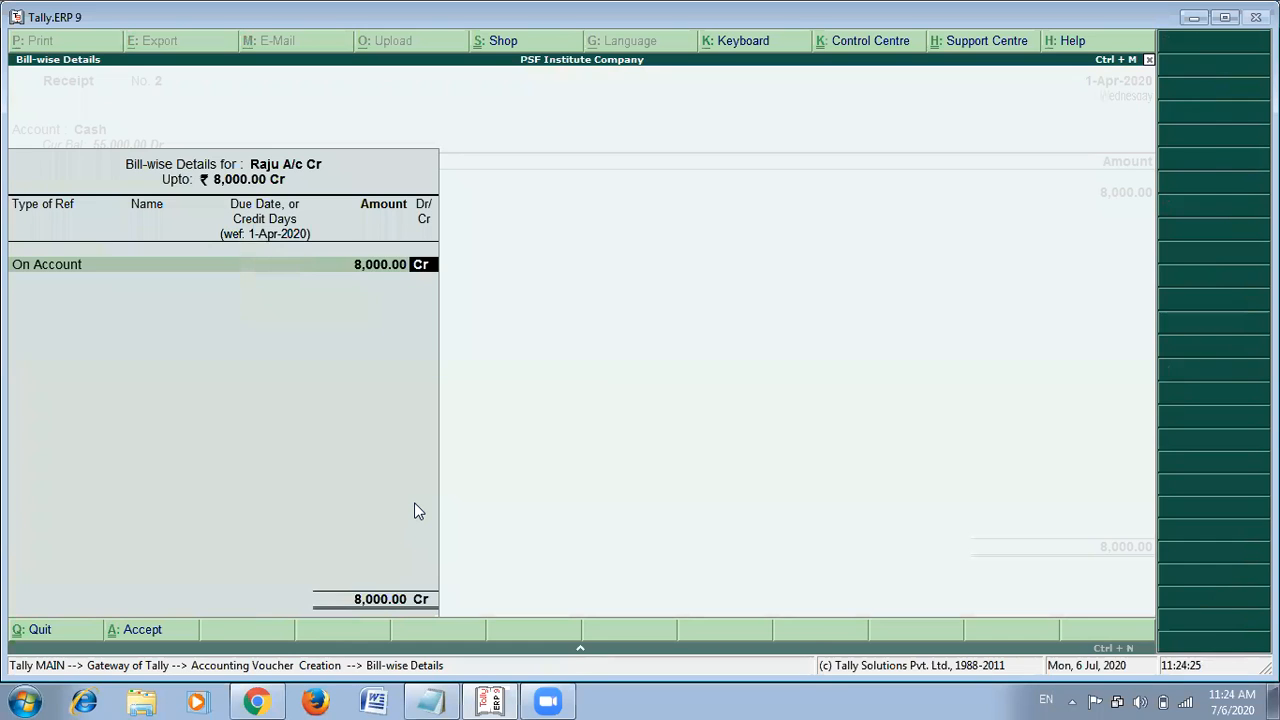
key("Return")
key("Return")
Copy "Being Cash Recieved" from the Notepad notes into the receipt voucher's narration and save the voucher.
key("alt+Tab")
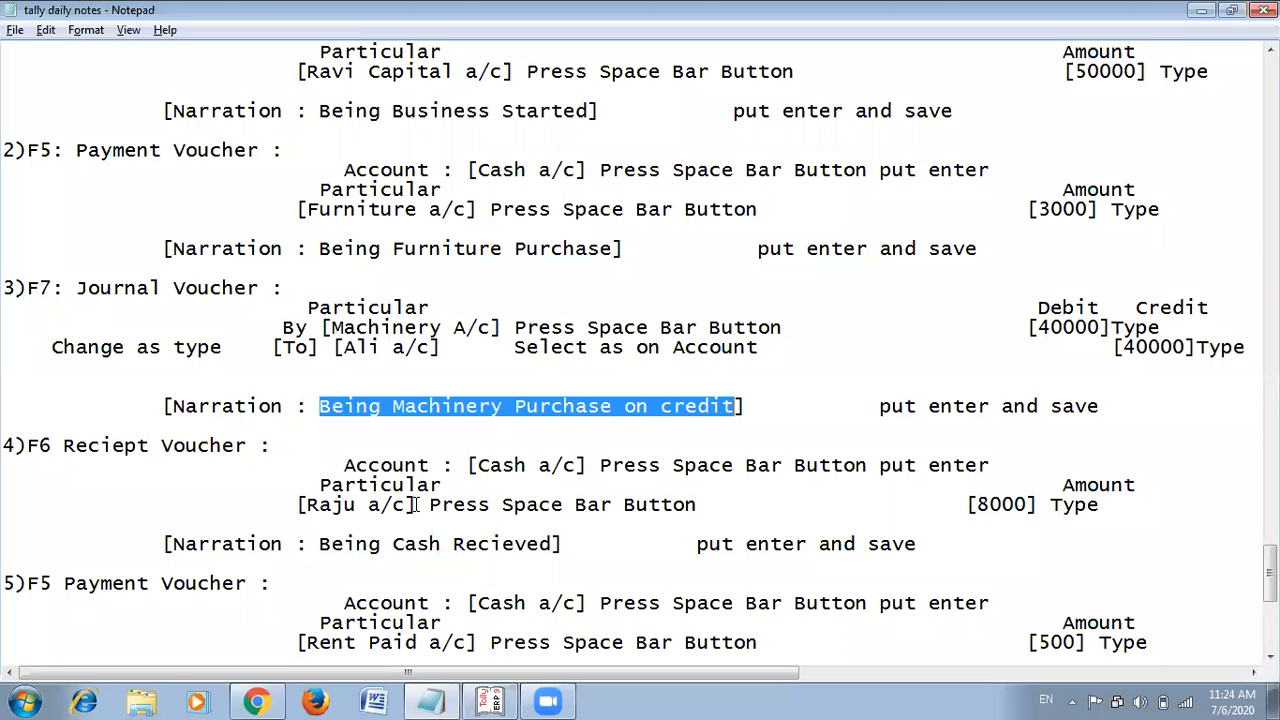
left_click_drag(320, 544, 548, 552)
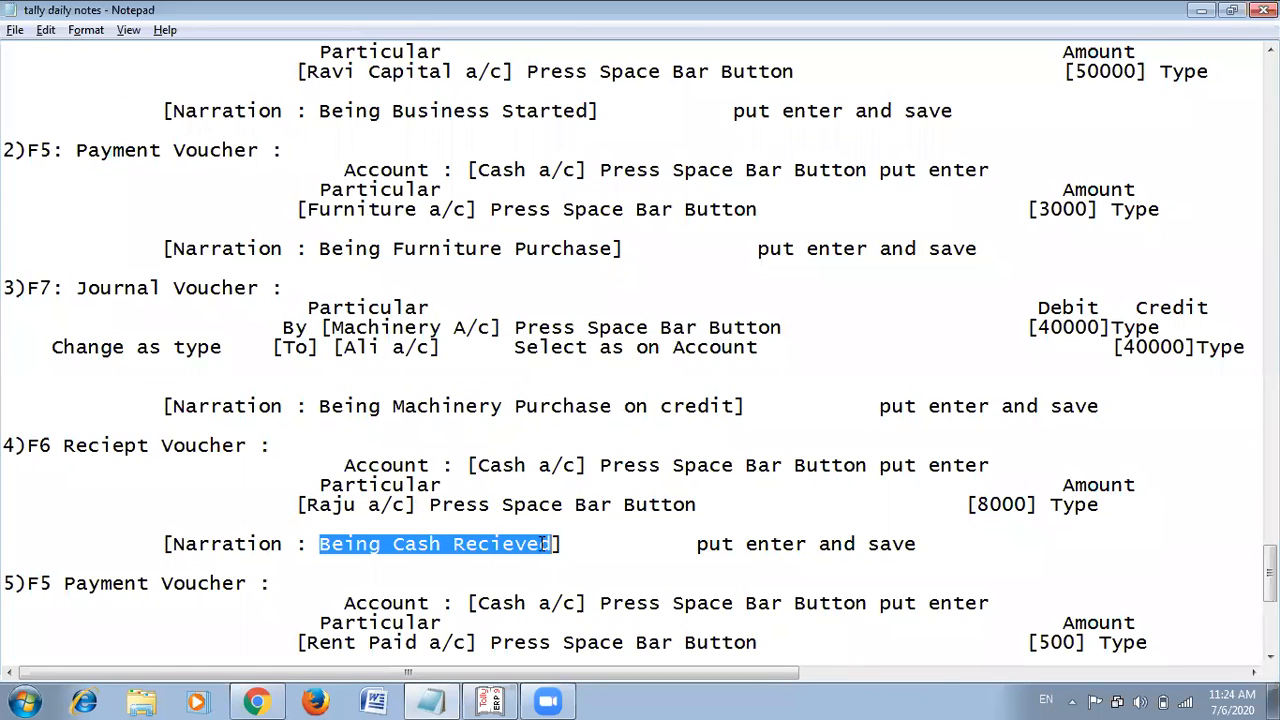
key("alt+Tab")
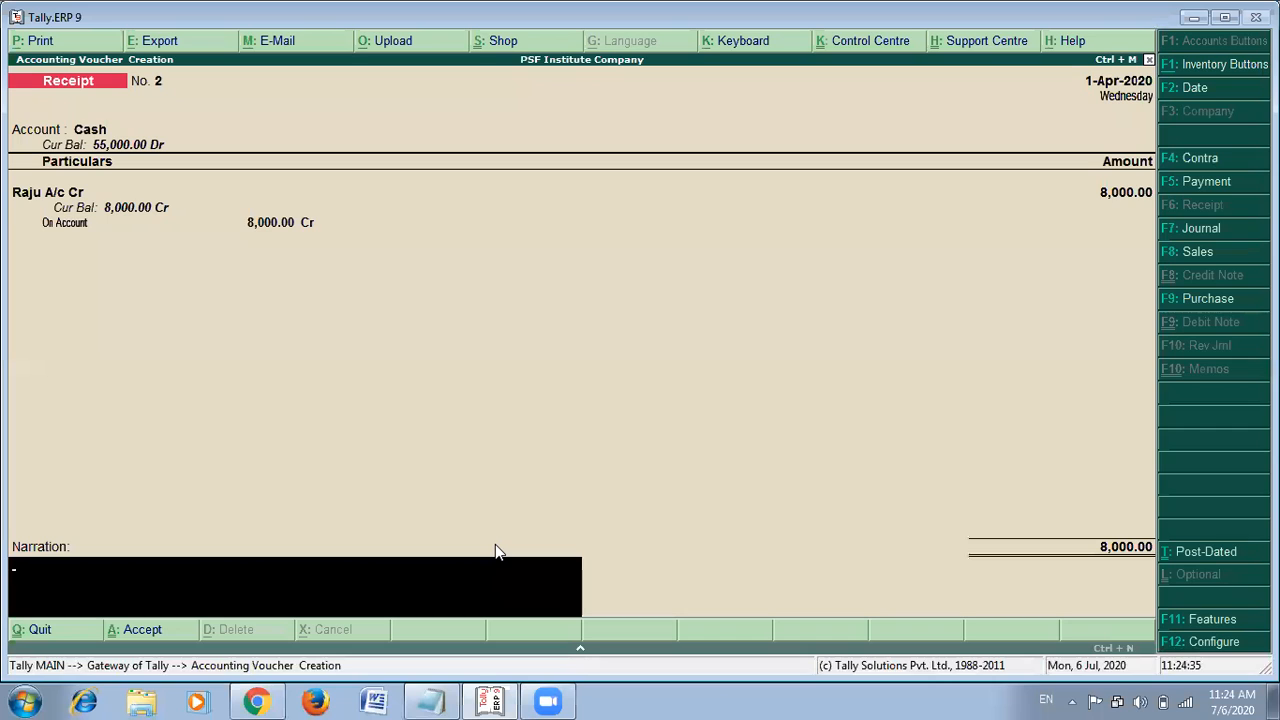
key("ctrl+alt+v")
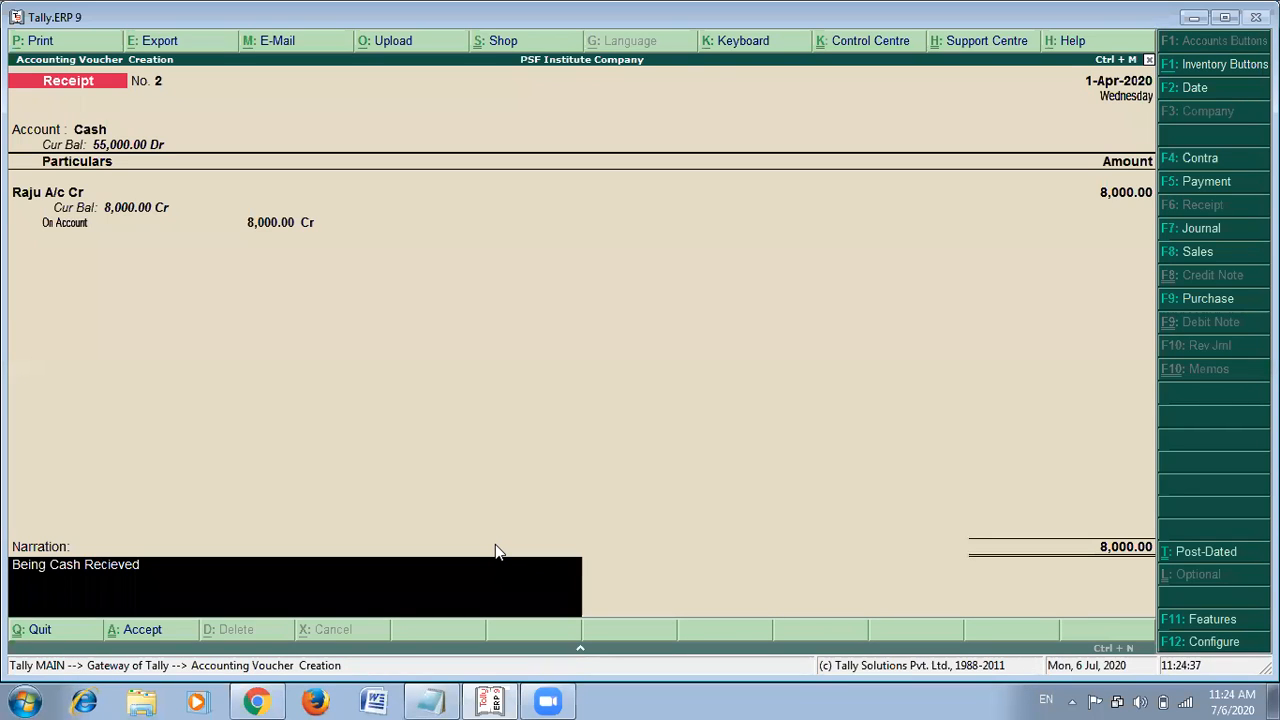
key("Return")
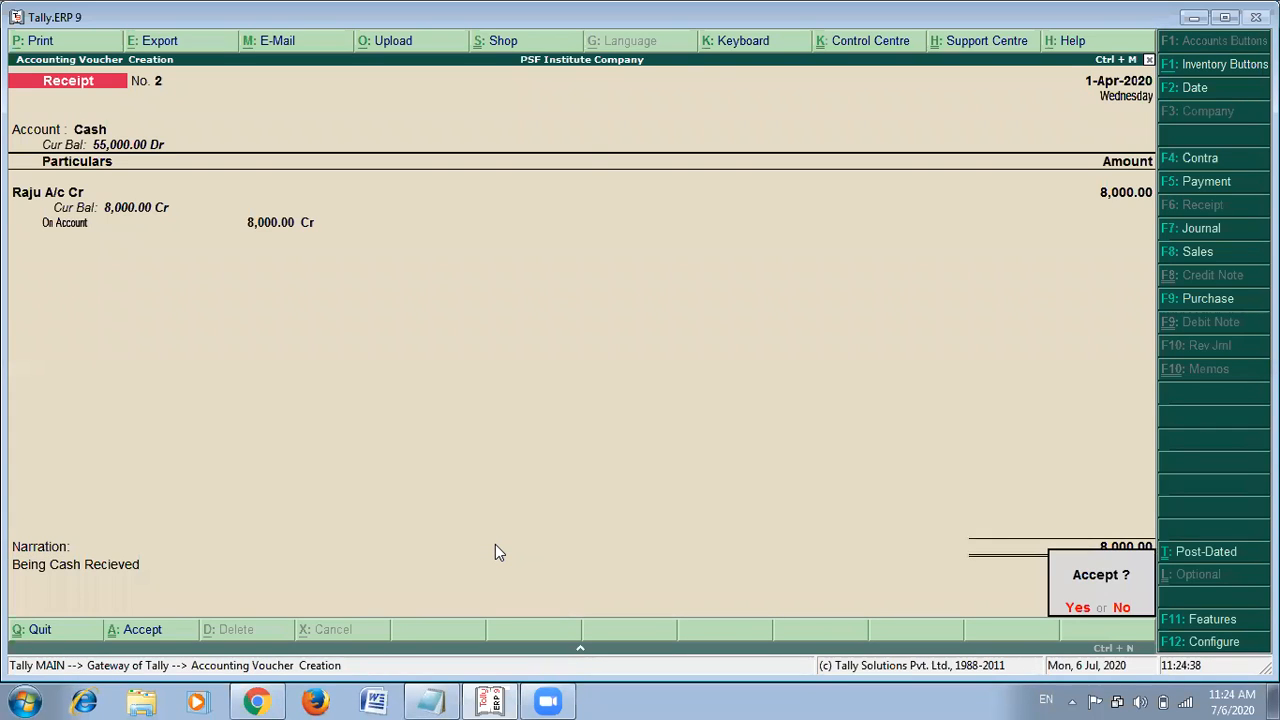
key("Return")
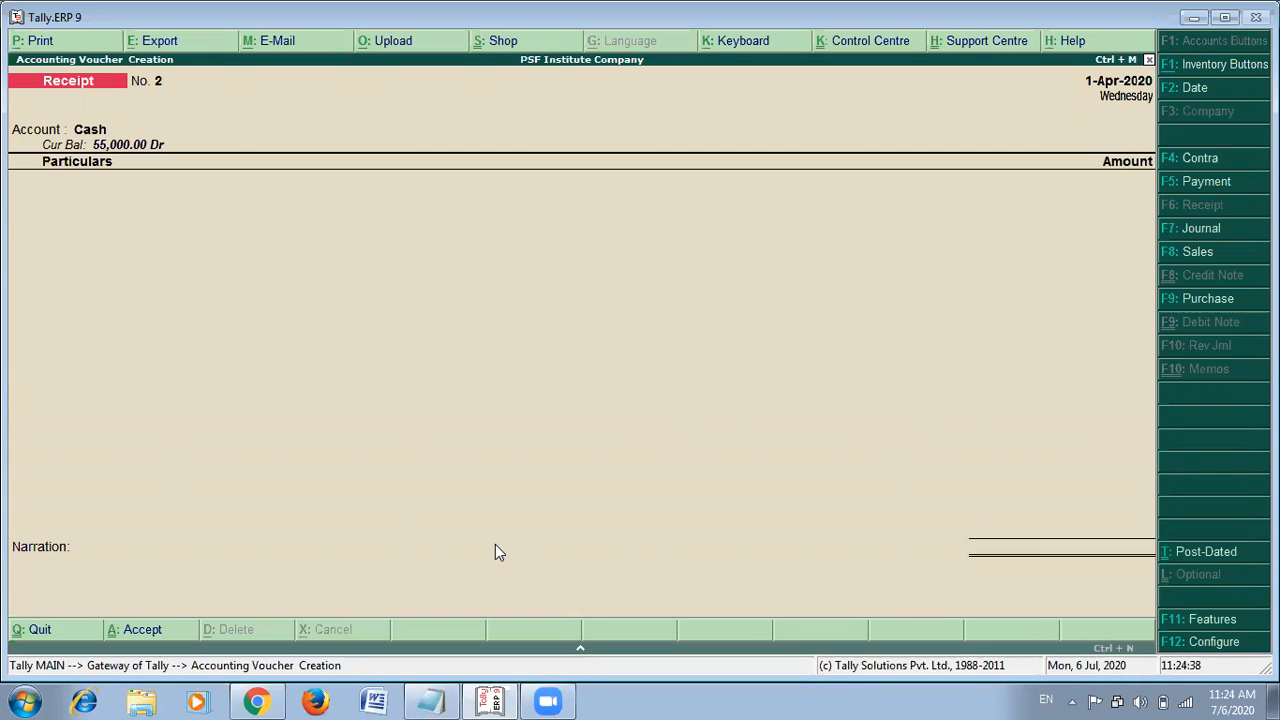
Review the fifth journal entry in the Notepad notes and the voucher type rules for cash on the debit or credit side.
key("alt+Tab")
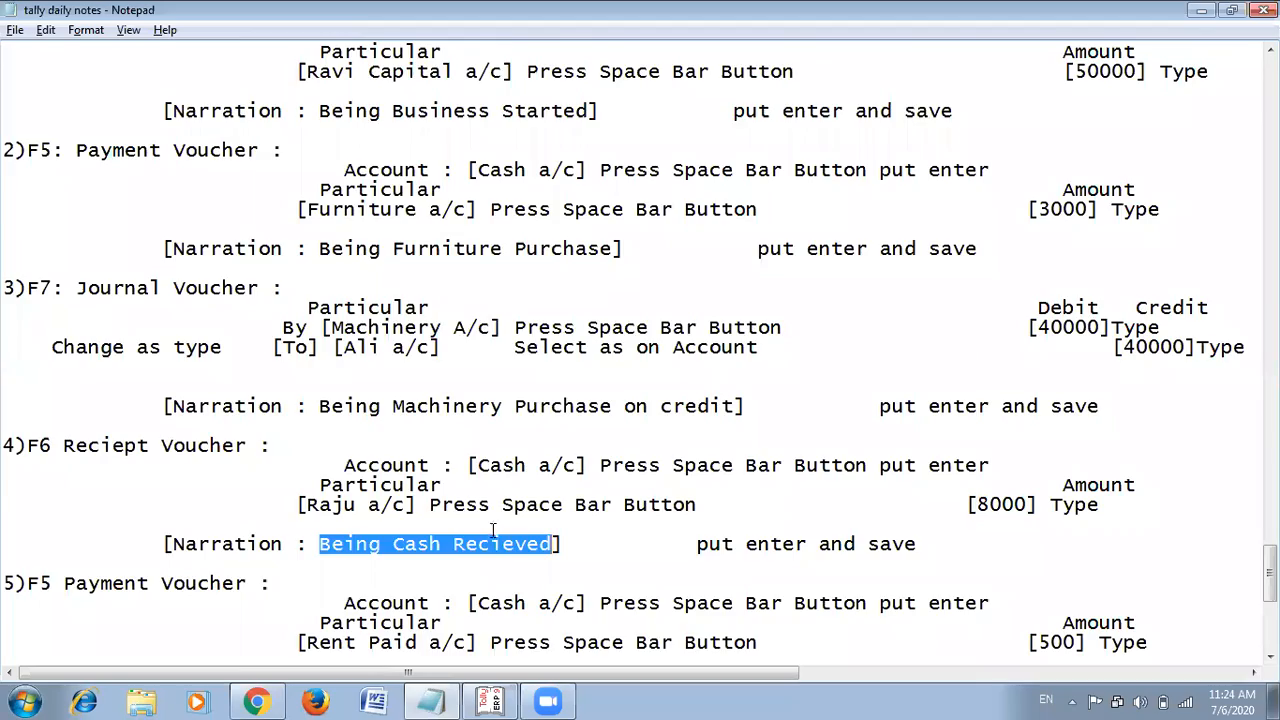
scroll(495, 530, "down", 2)
key("alt+Tab")
key("alt+Tab")
scroll(590, 500, "up", 6)
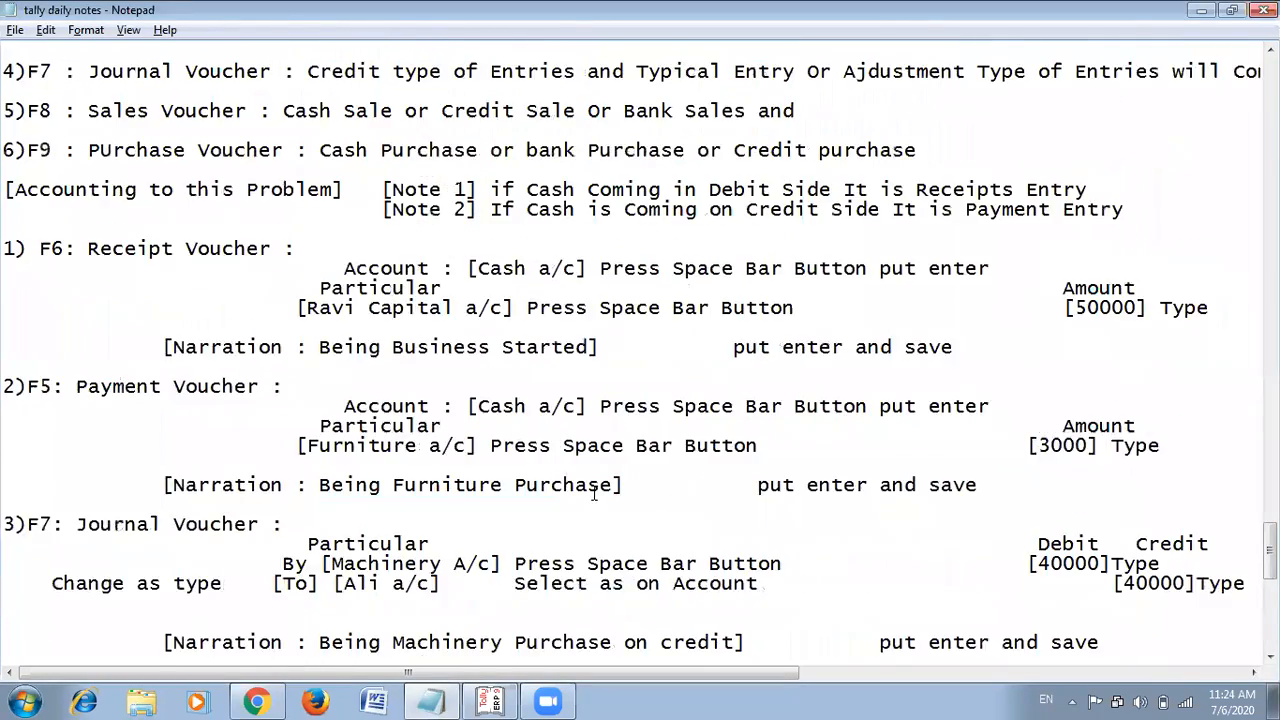
scroll(595, 492, "up", 20)
scroll(597, 492, "up", 20)
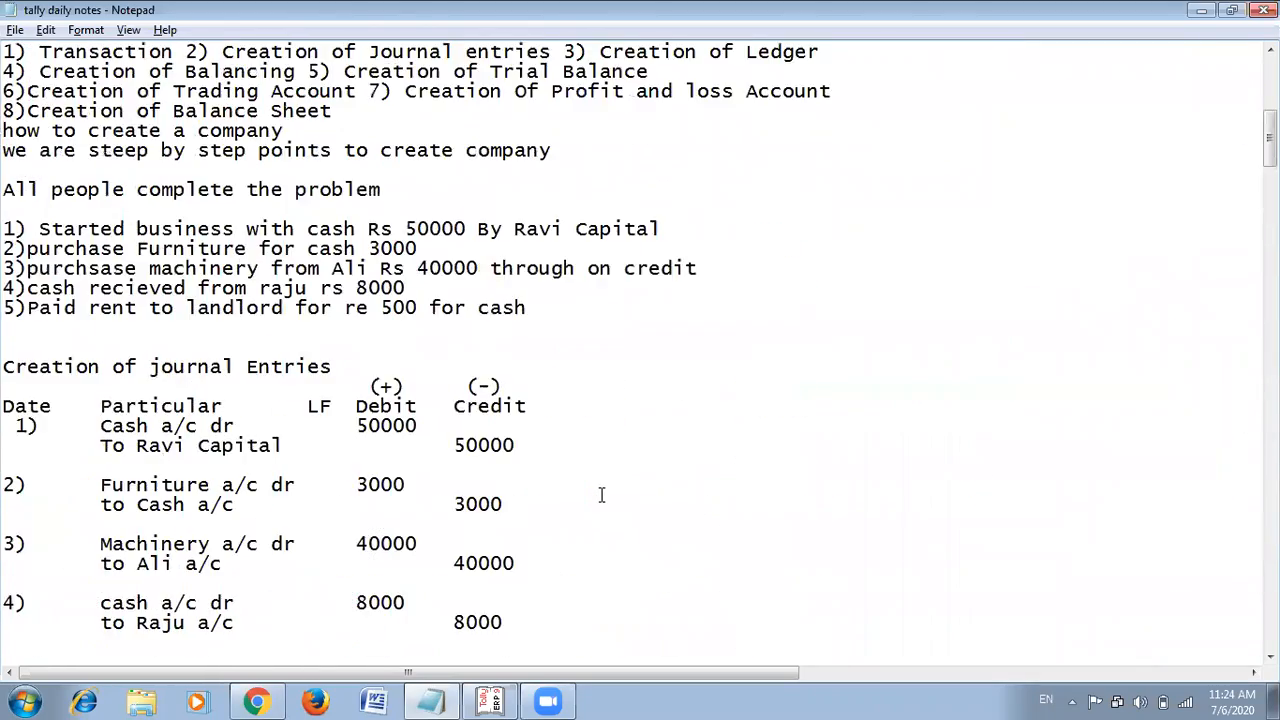
scroll(601, 495, "down", 4)
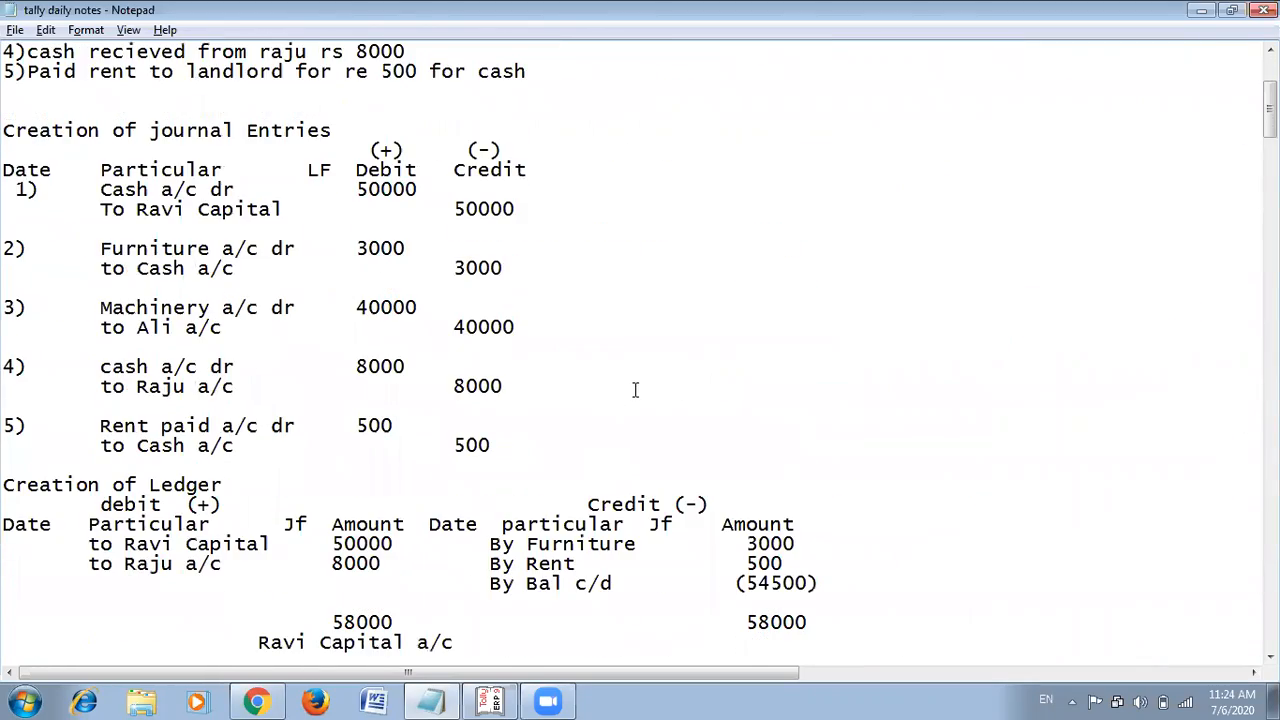
scroll(639, 389, "down", 15)
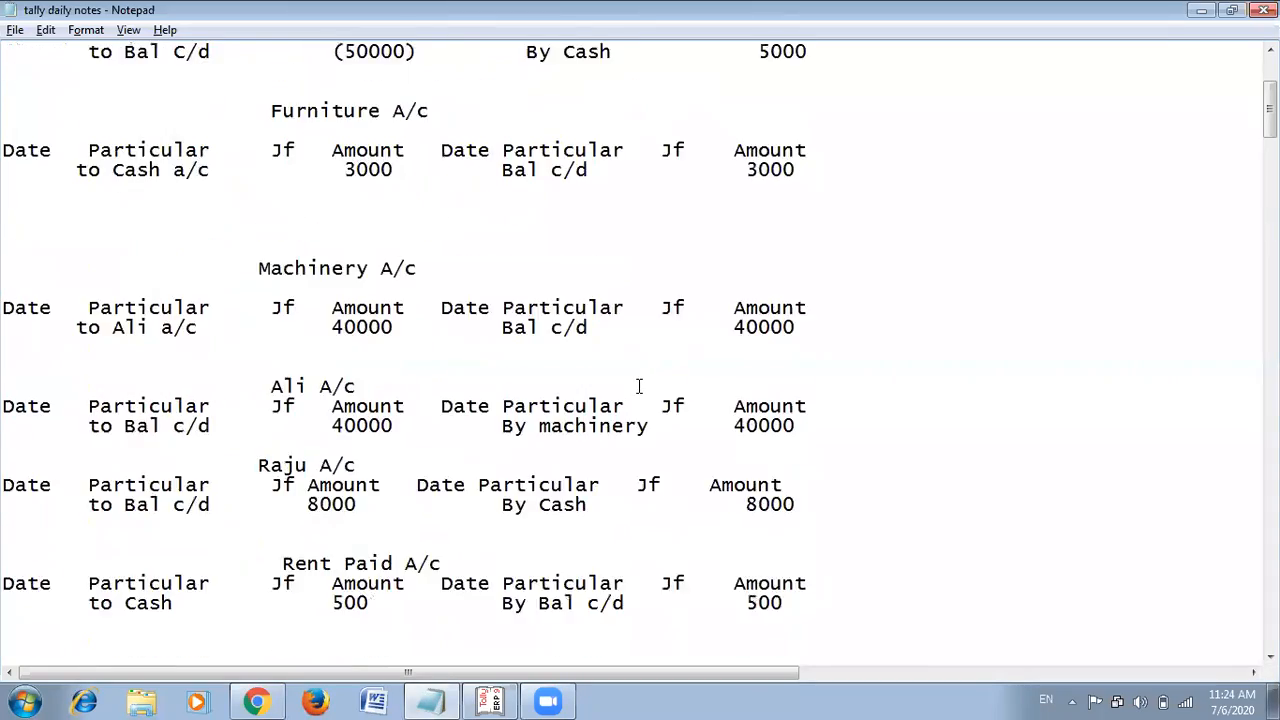
scroll(639, 386, "down", 10)
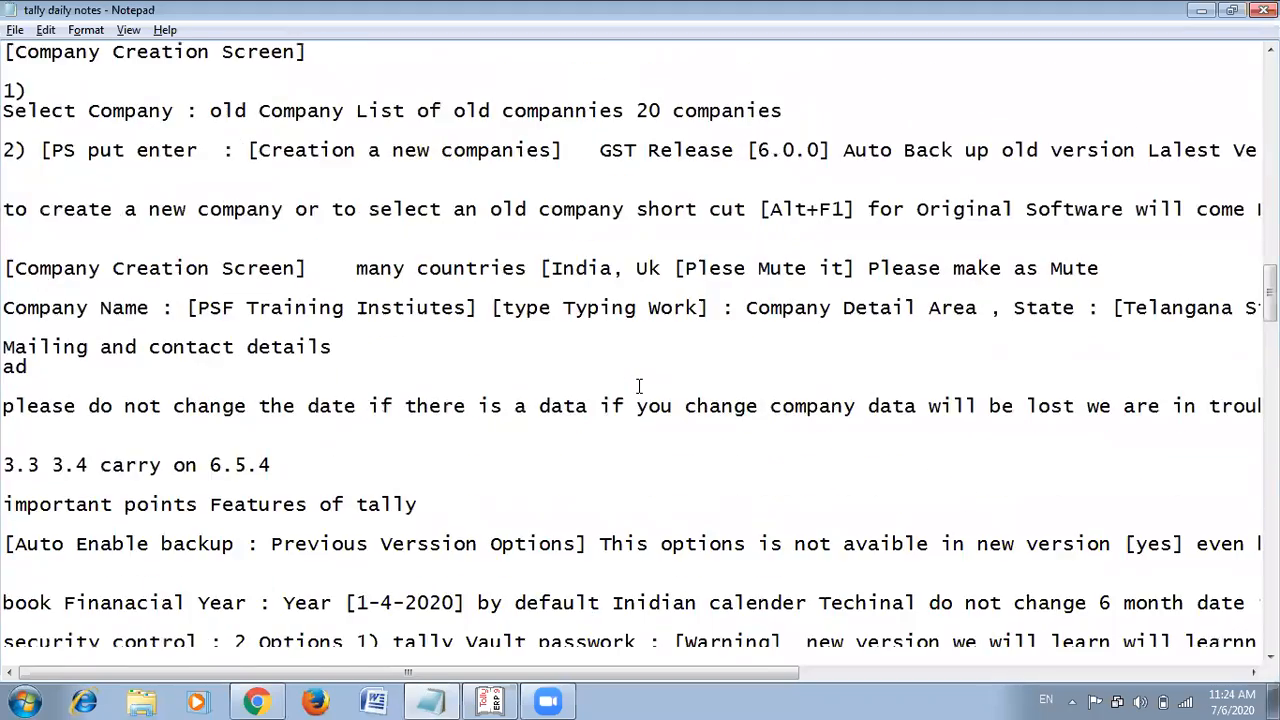
scroll(639, 386, "down", 20)
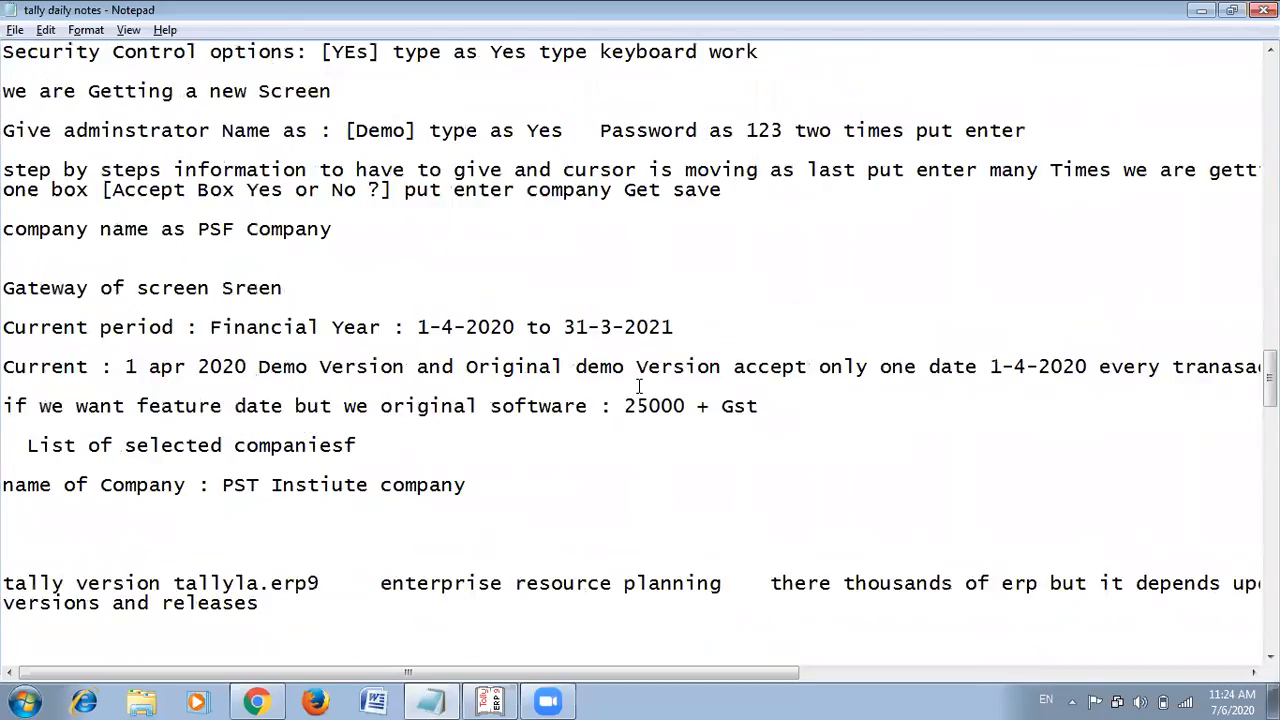
scroll(639, 386, "down", 2)
scroll(639, 386, "up", 1)
scroll(639, 386, "down", 5)
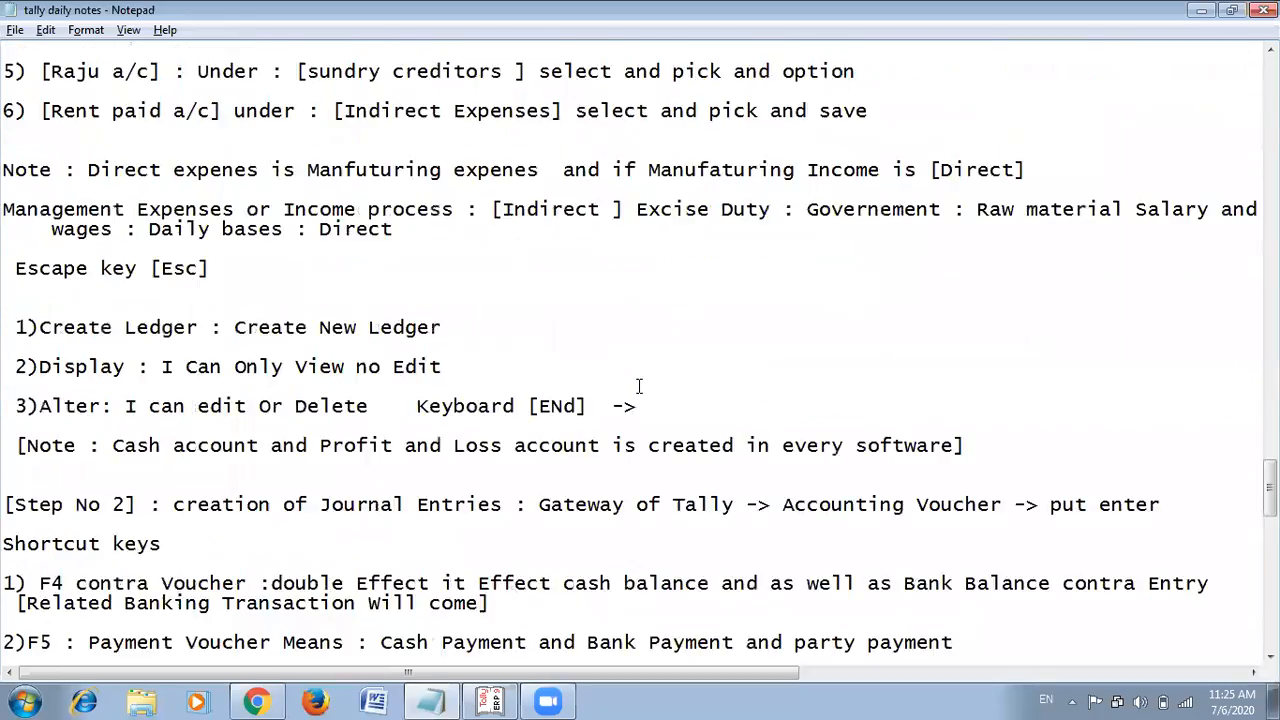
scroll(639, 386, "down", 6)
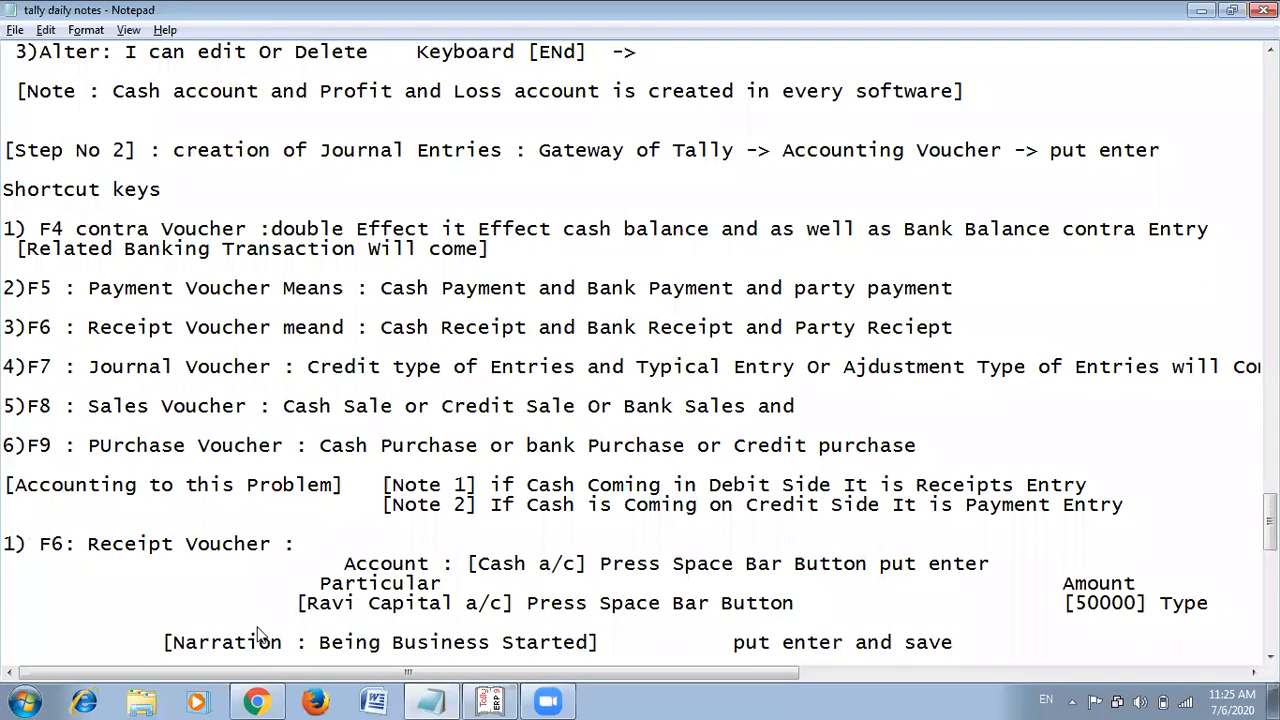
Open a new payment voucher in Tally.ERP 9 and set Cash as its account.
key("alt+Tab")
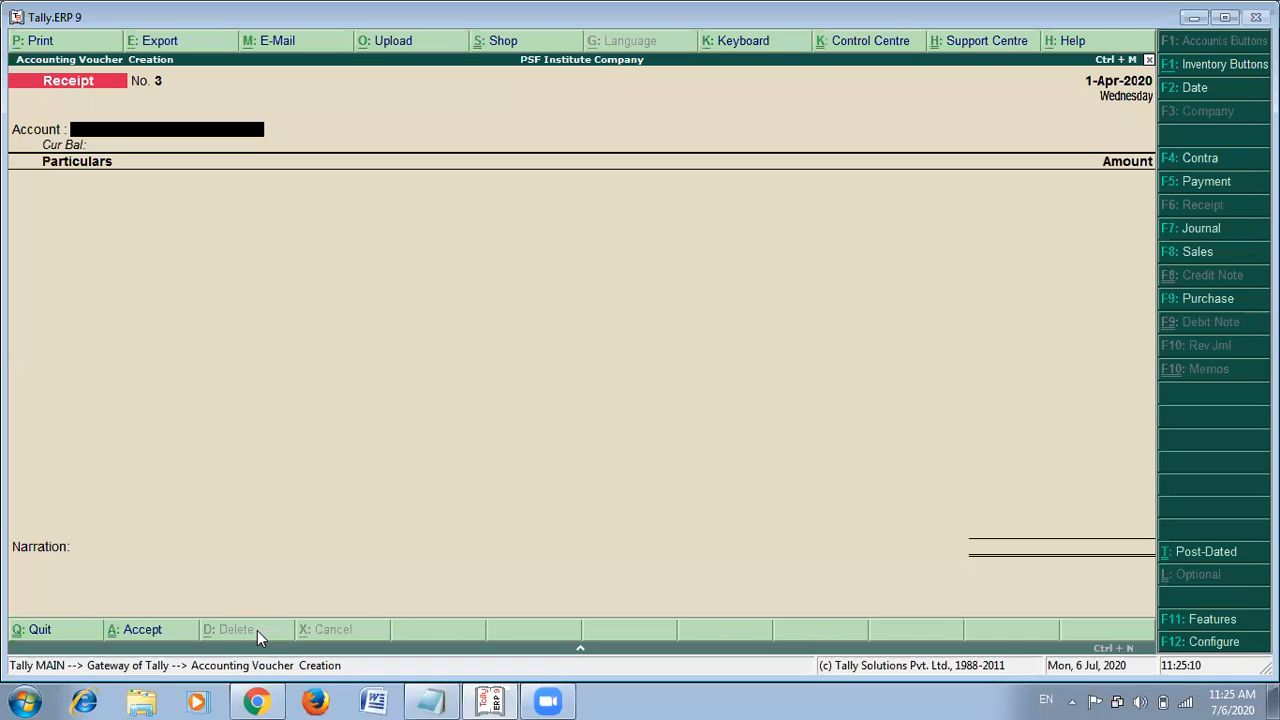
left_click(1216, 181)
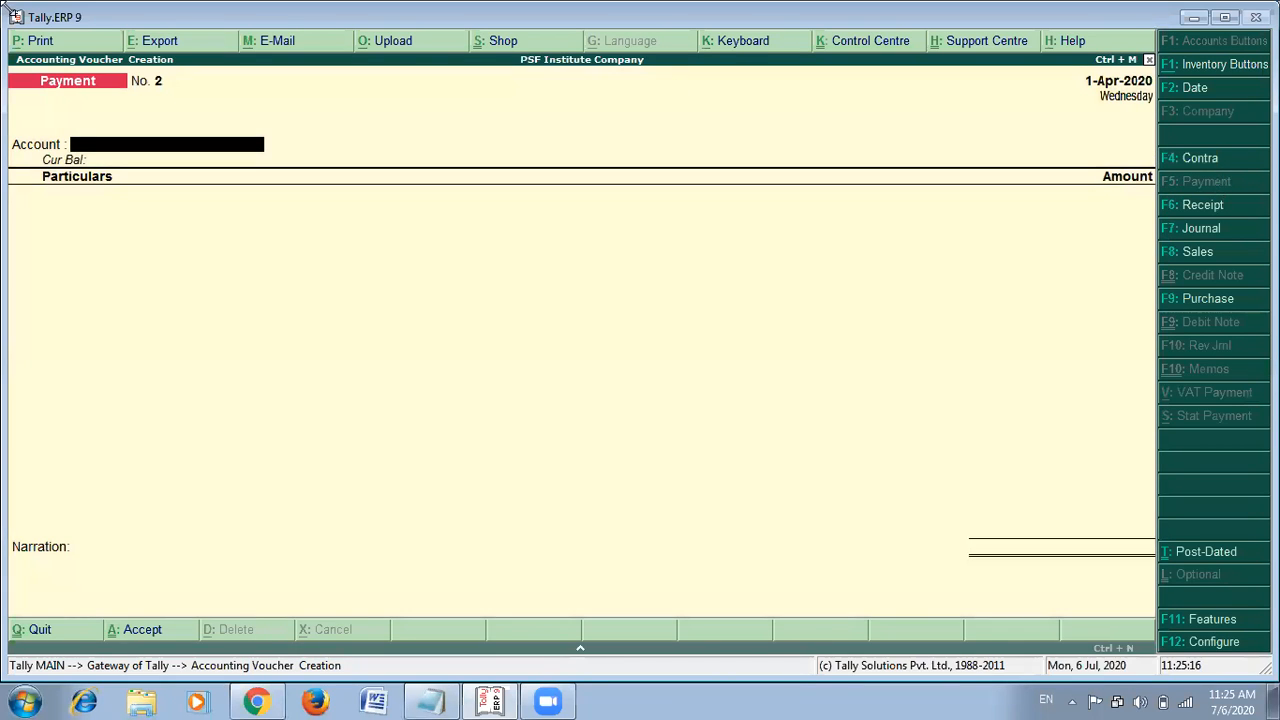
key("alt+Tab")
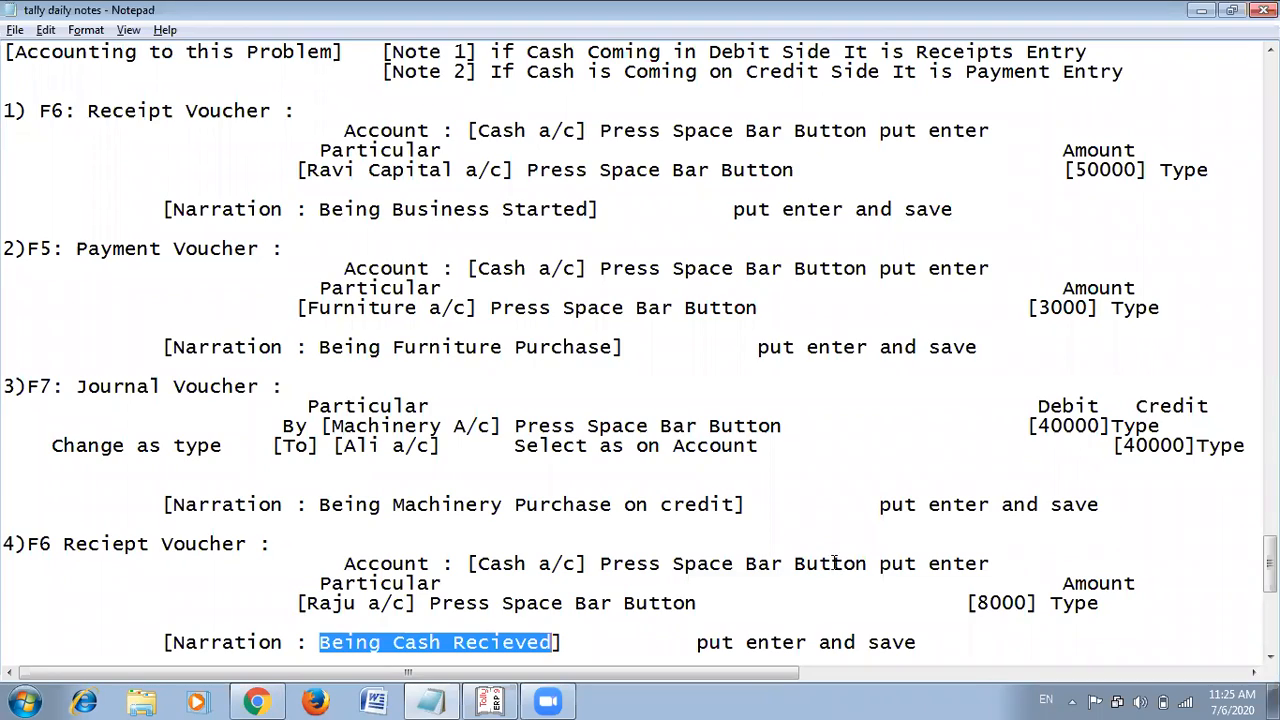
key("alt+Tab")
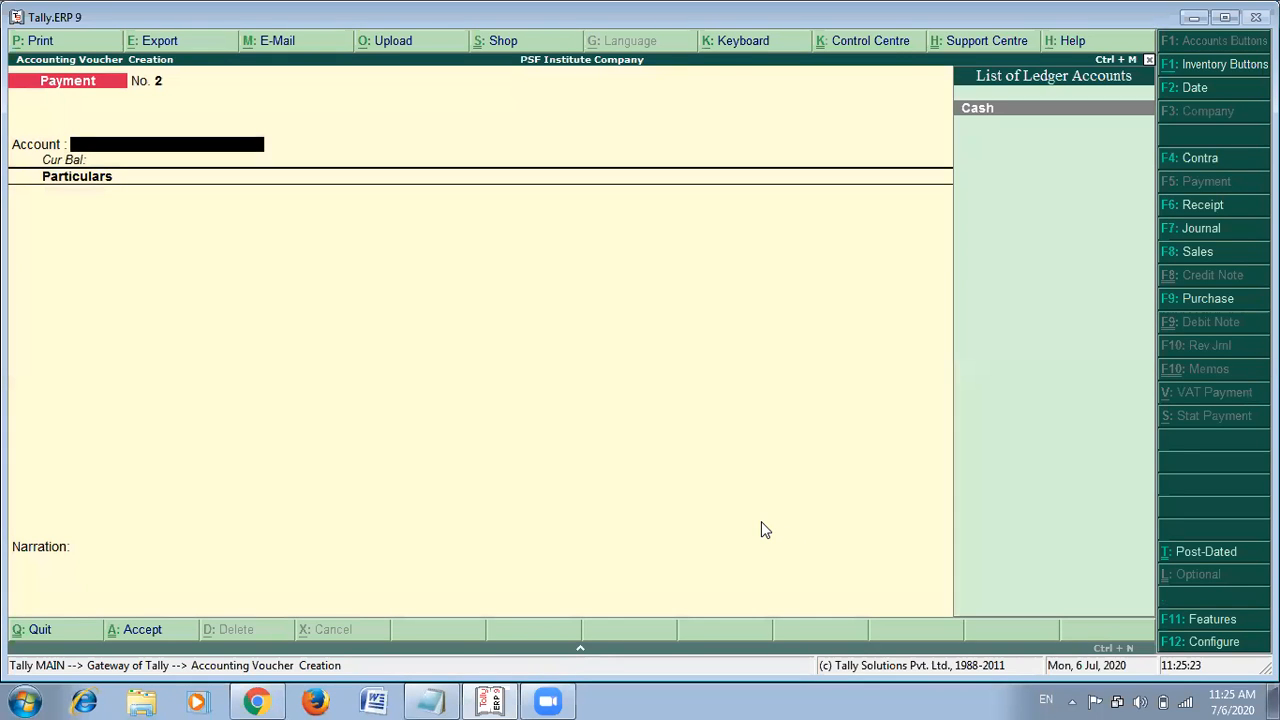
key("Return")
Recheck the Notepad notes and choose Rent Paid A/c as the payment voucher's particulars ledger in Tally.ERP 9.
key("alt+Tab")
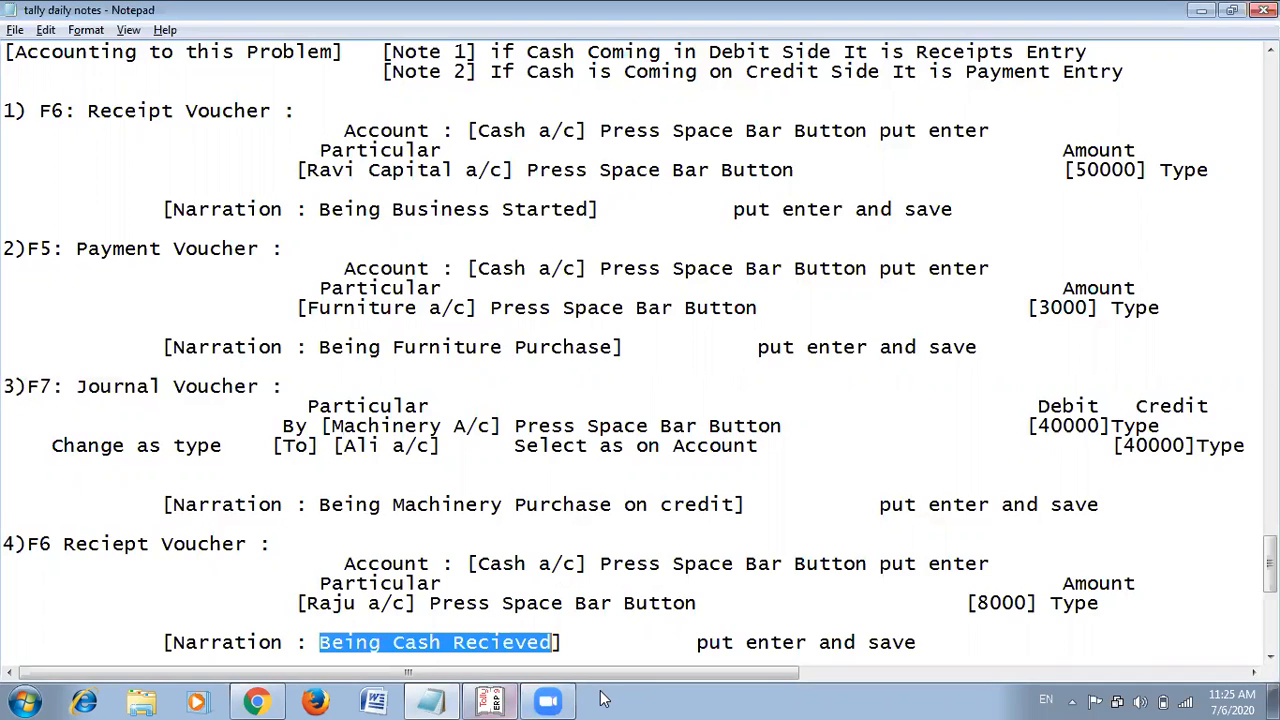
key("alt+Tab")
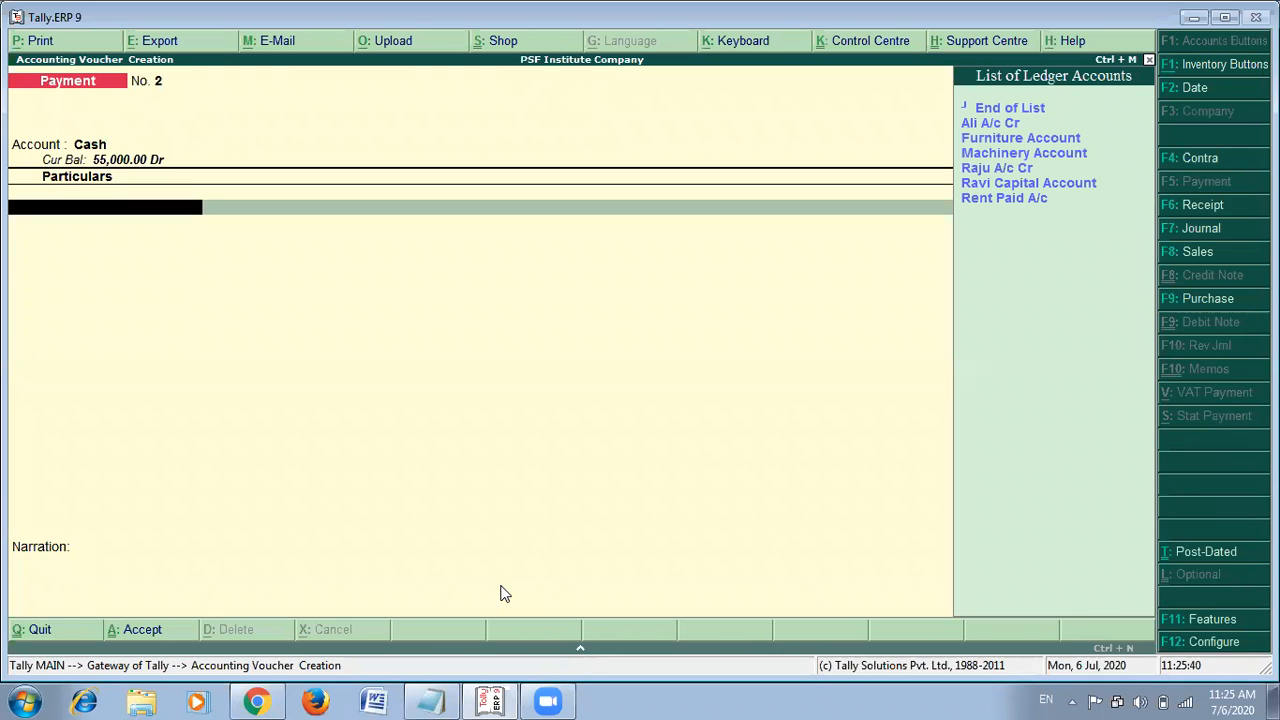
key("Down")
key("Down")
key("Down")
key("Down")
key("Down")
key("Down")
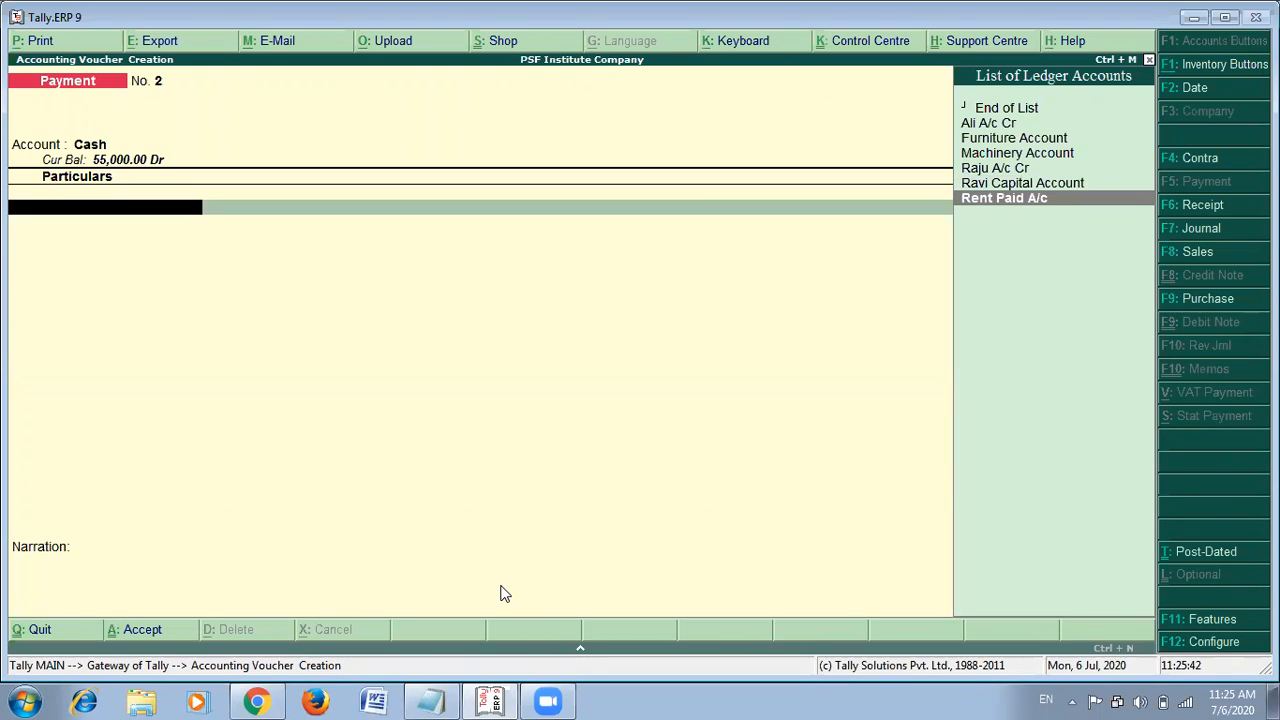
key("Return")
Check the fifth entry in the Notepad notes and enter 500 as the Rent Paid A/c amount in Tally.ERP 9's payment voucher.
key("alt+Tab")
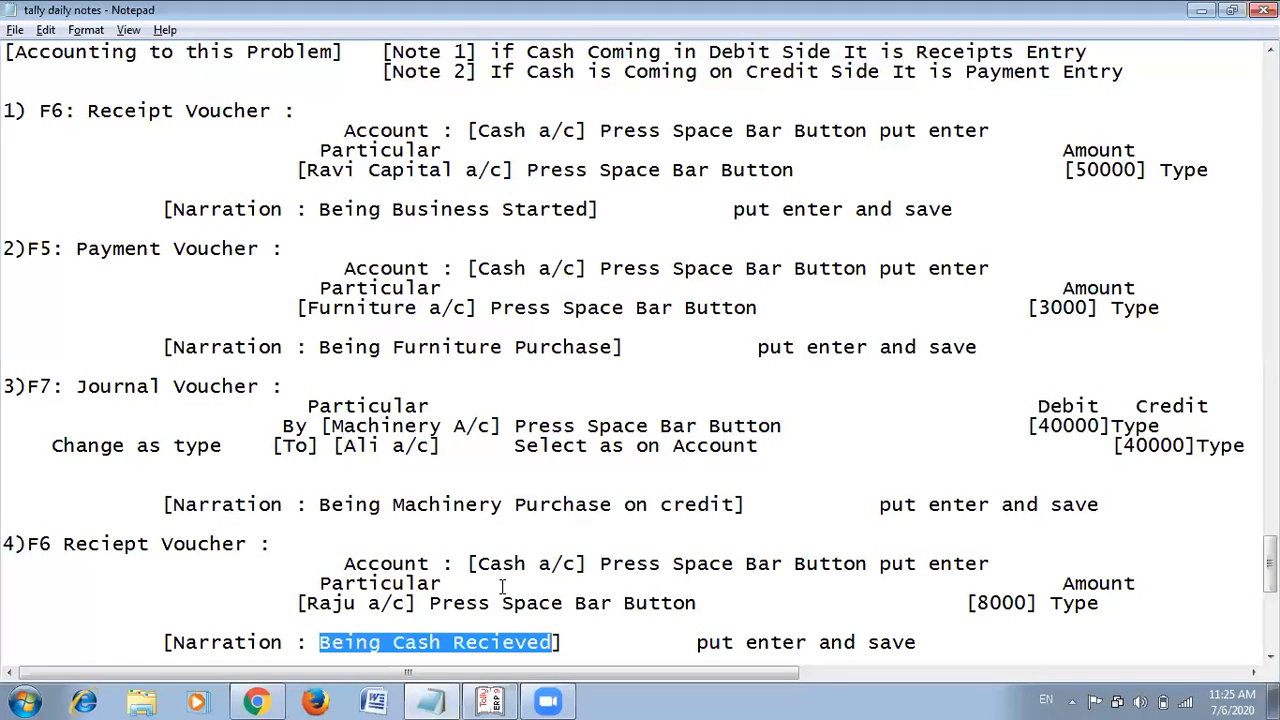
left_click(133, 622)
scroll(133, 622, "down", 2)
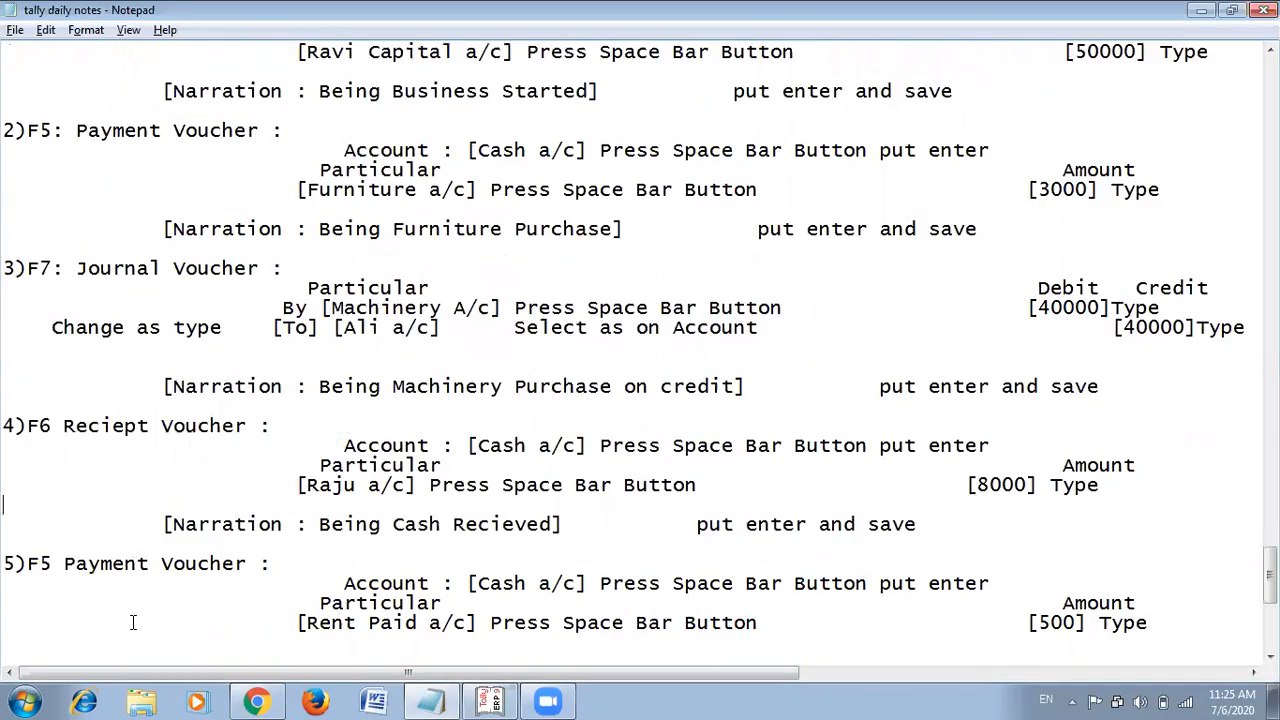
scroll(133, 622, "down", 3)
key("alt+Tab")
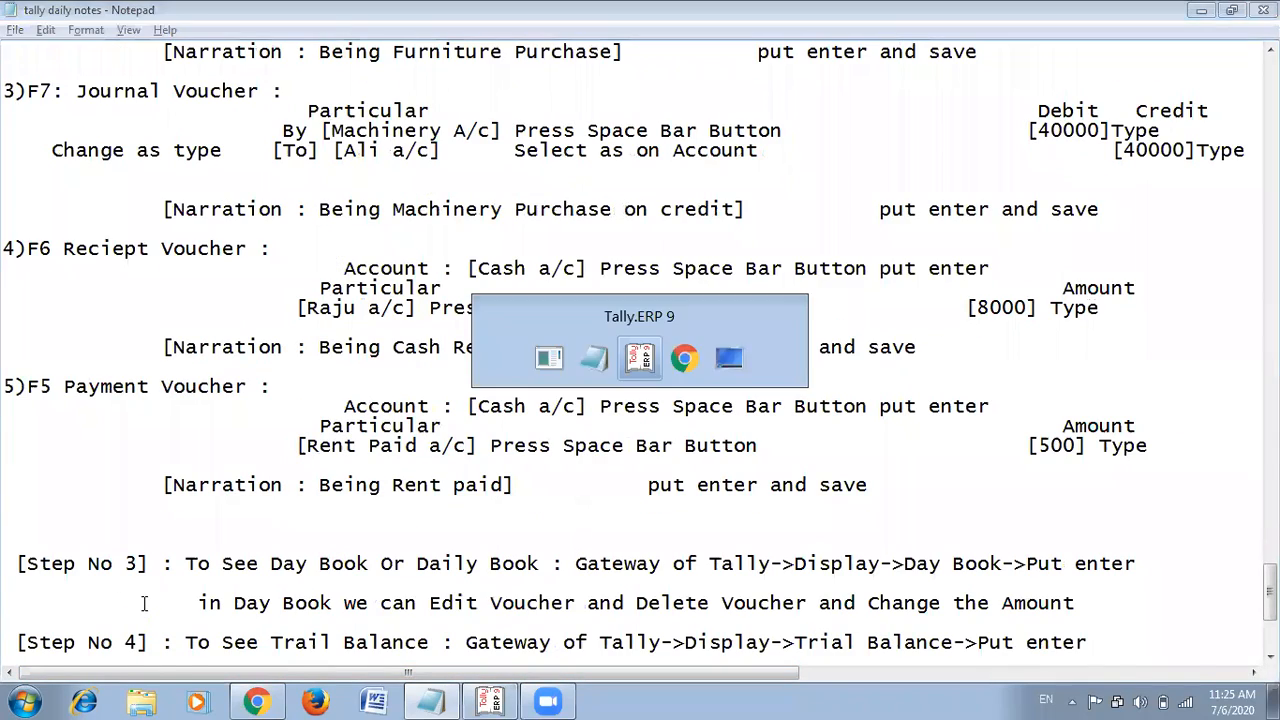
key("alt+Tab")
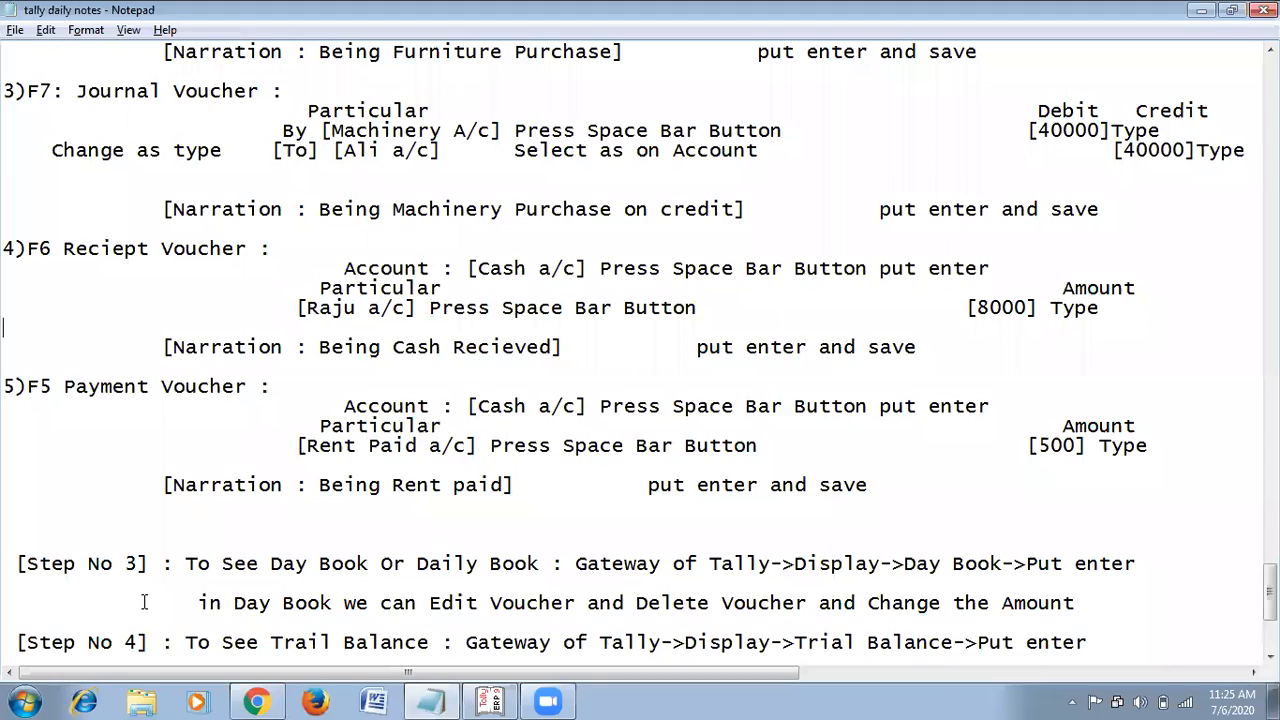
key("alt+Tab")
type("5")
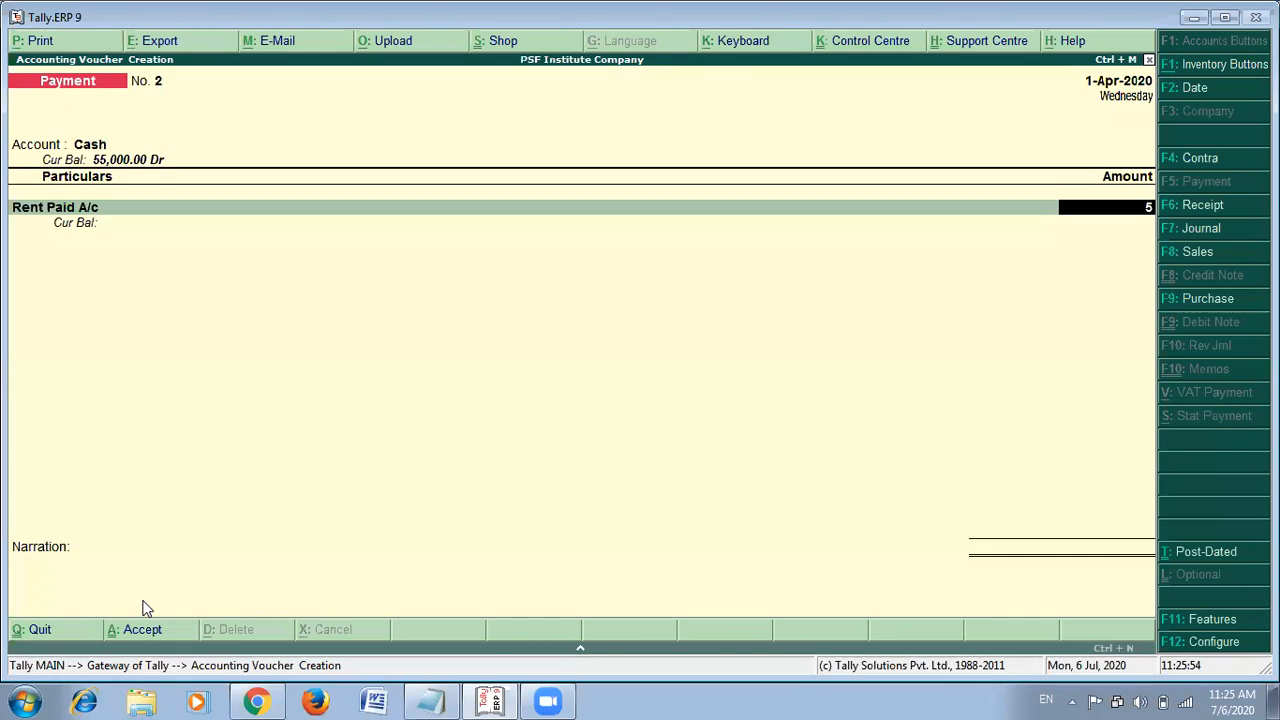
type("00")
key("Return")
key("Return")
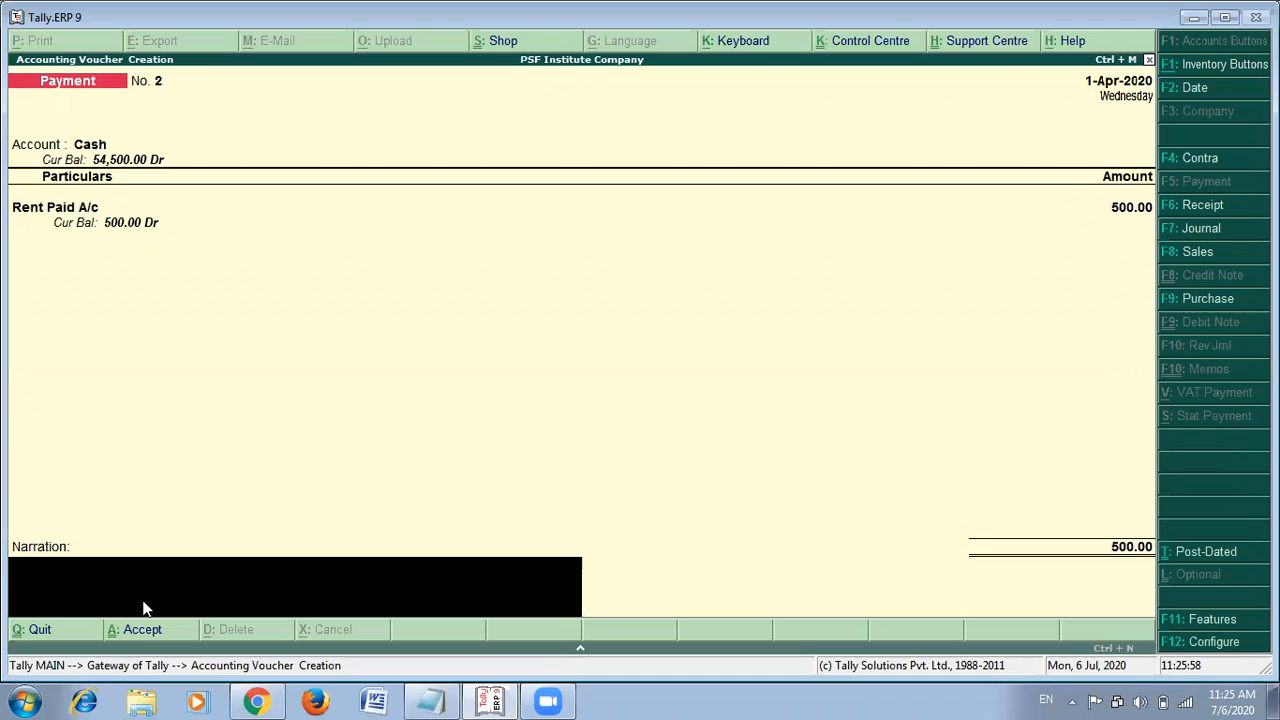
Add the narration "Being Rent paid" to the payment voucher and save it.
type("Being Rent paid")
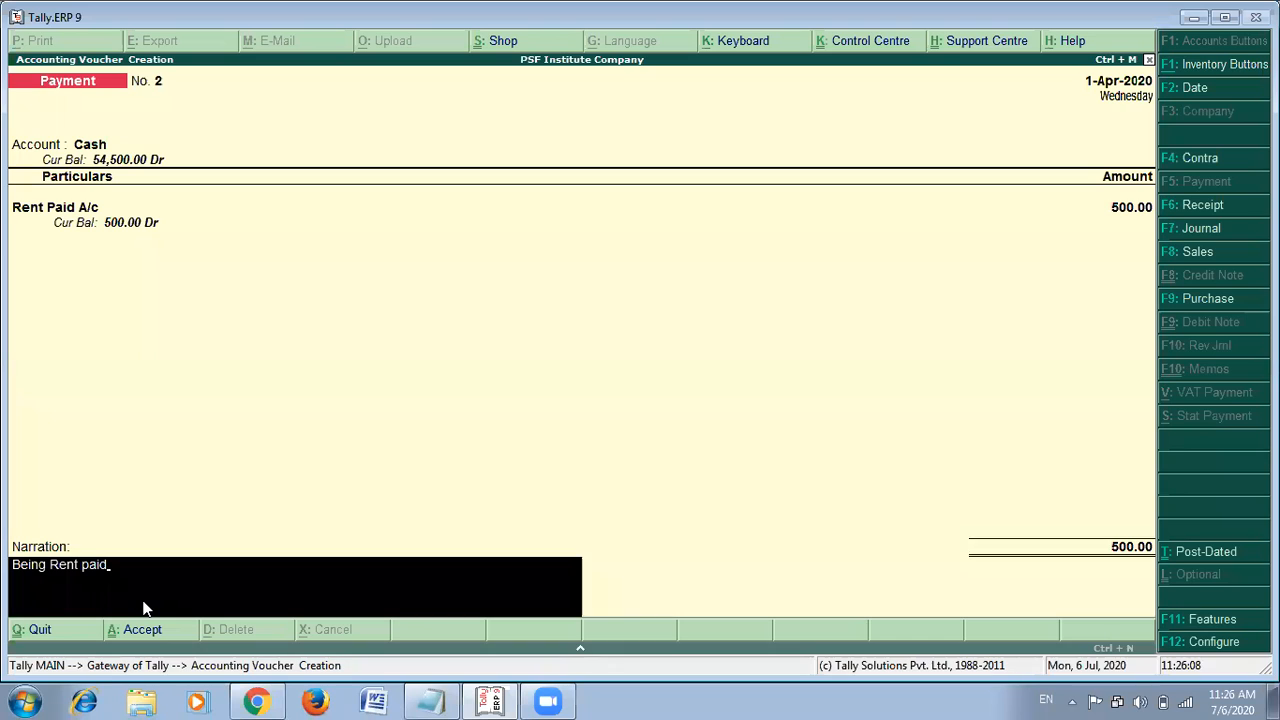
key("Return")
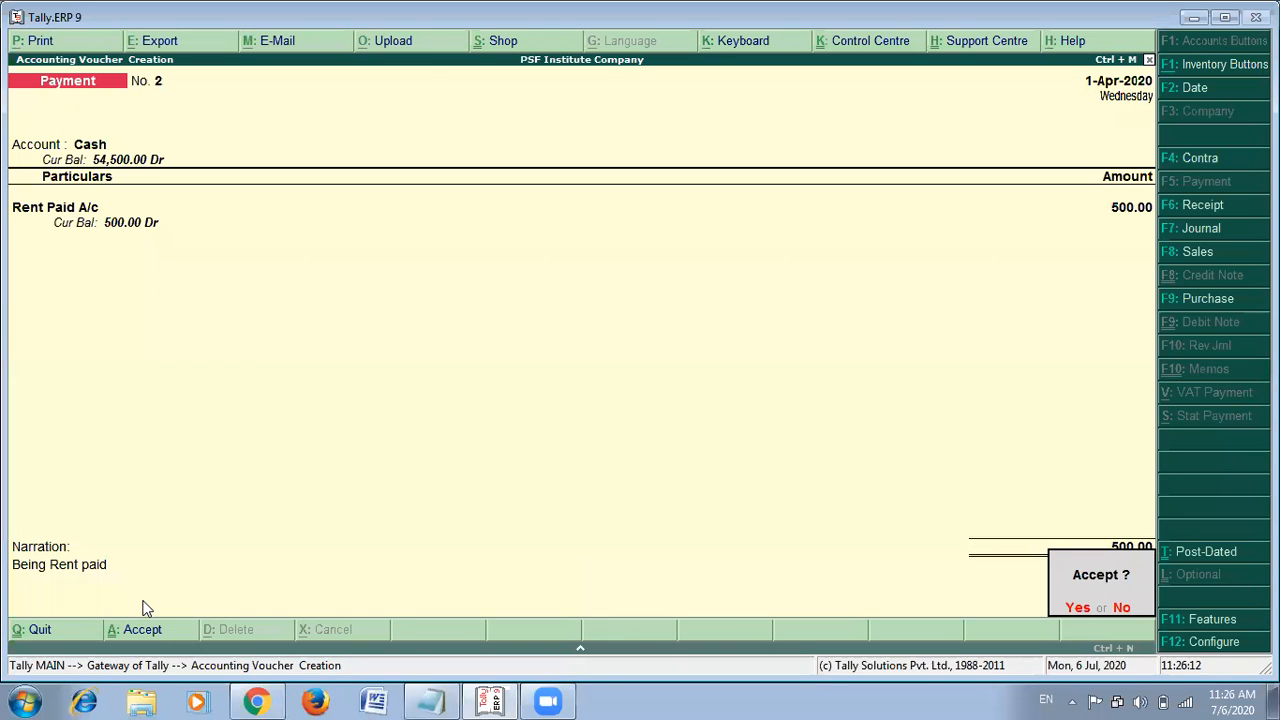
key("Return")
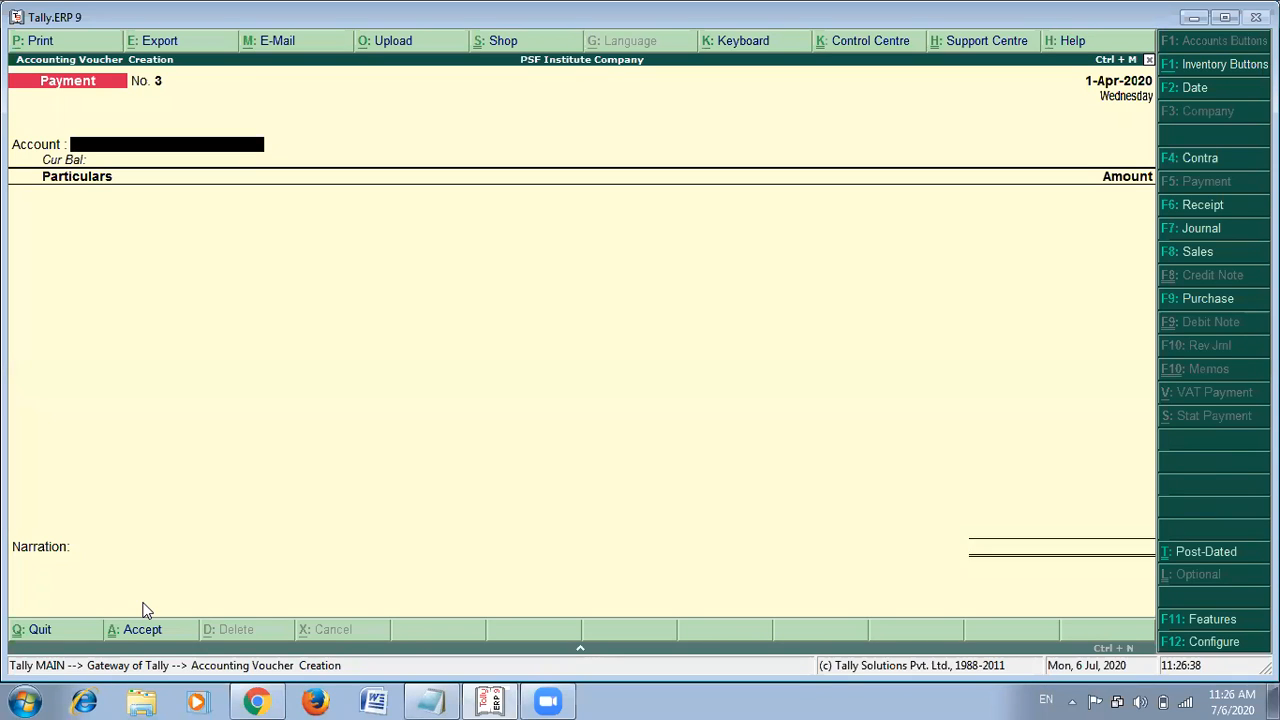
Read the Step No 3 instructions in the Notepad notes on how to see the Day Book.
key("alt+Tab")
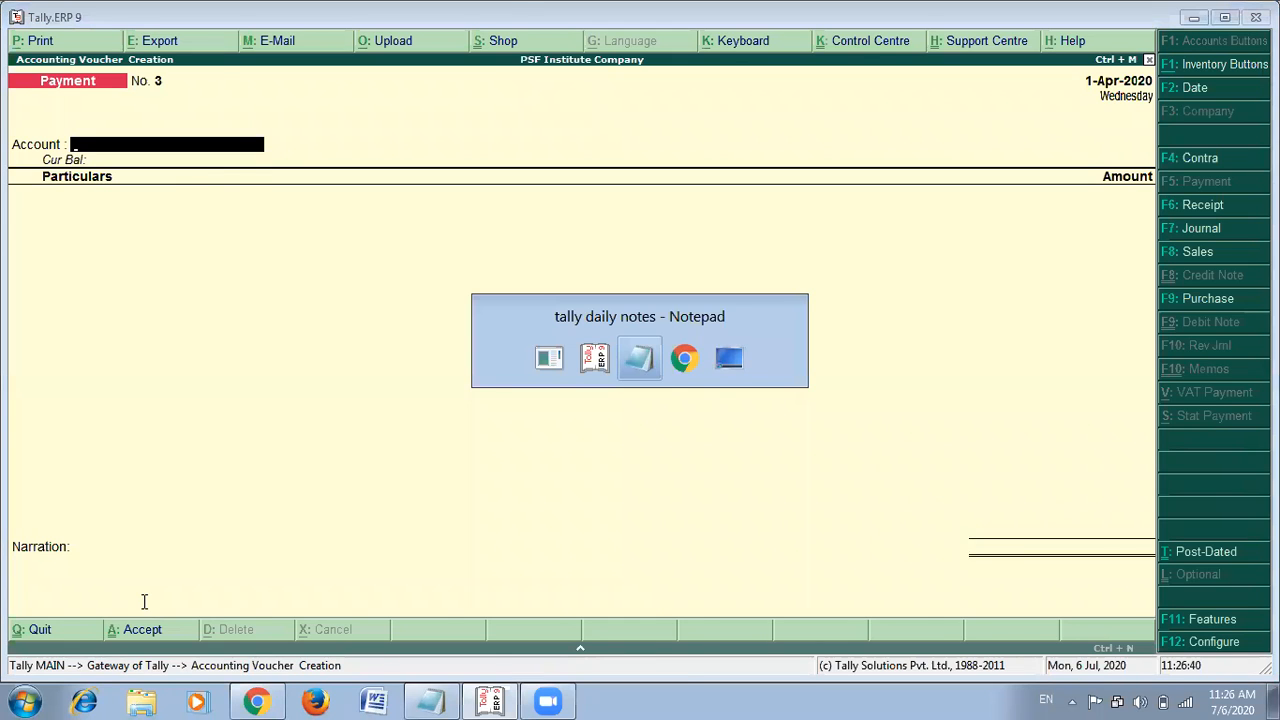
key("Down")
key("Down")
key("Down")
key("Down")
key("Down")
key("Down")
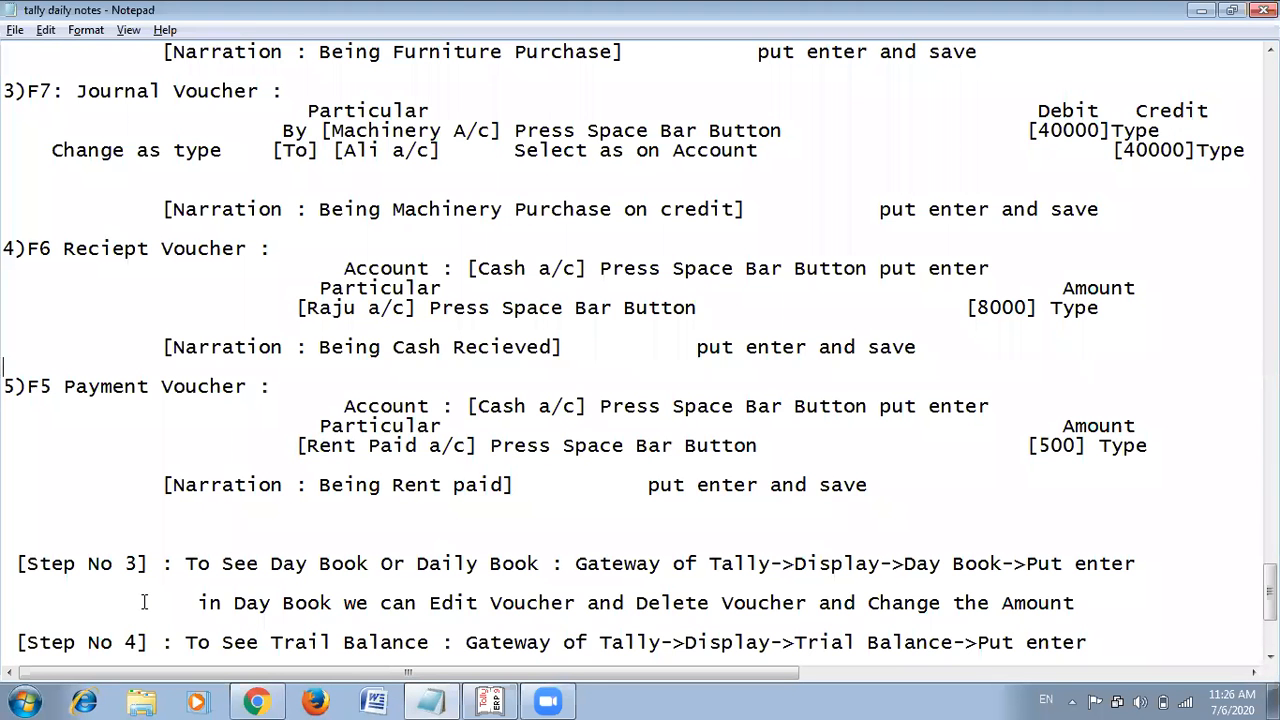
key("Down")
key("Down")
key("Down")
key("Down")
key("Down")
key("Right")
key("Right")
key("Right")
key("Right")
key("Right")
key("Right")
key("Right")
key("Right")
key("Right")
key("Right")
key("Right")
key("Right")
key("Right")
key("Right")
key("Right")
key("Right")
key("Right")
key("Right")
key("Left")
key("Left")
key("Right")
key("Right")
key("Right")
key("Right")
key("Right")
key("Right")
key("Right")
key("Right")
key("Right")
key("Right")
key("Right")
key("Right")
key("Right")
key("Right")
key("Right")
key("Right")
key("Right")
key("Right")
key("Right")
key("Right")
key("Right")
key("Right")
key("Right")
key("Right")
key("Right")
key("Right")
key("Right")
key("Right")
key("Right")
key("Right")
key("Right")
key("Right")
key("Right")
key("Right")
key("Right")
key("Right")
key("Right")
key("Right")
key("Right")
key("Right")
key("Right")
key("Right")
key("Right")
key("Right")
key("Right")
key("Right")
key("Right")
key("Right")
key("Right")
key("Right")
Quit the blank payment voucher in Tally.ERP 9 and return to the Gateway of Tally.
key("alt+Tab")
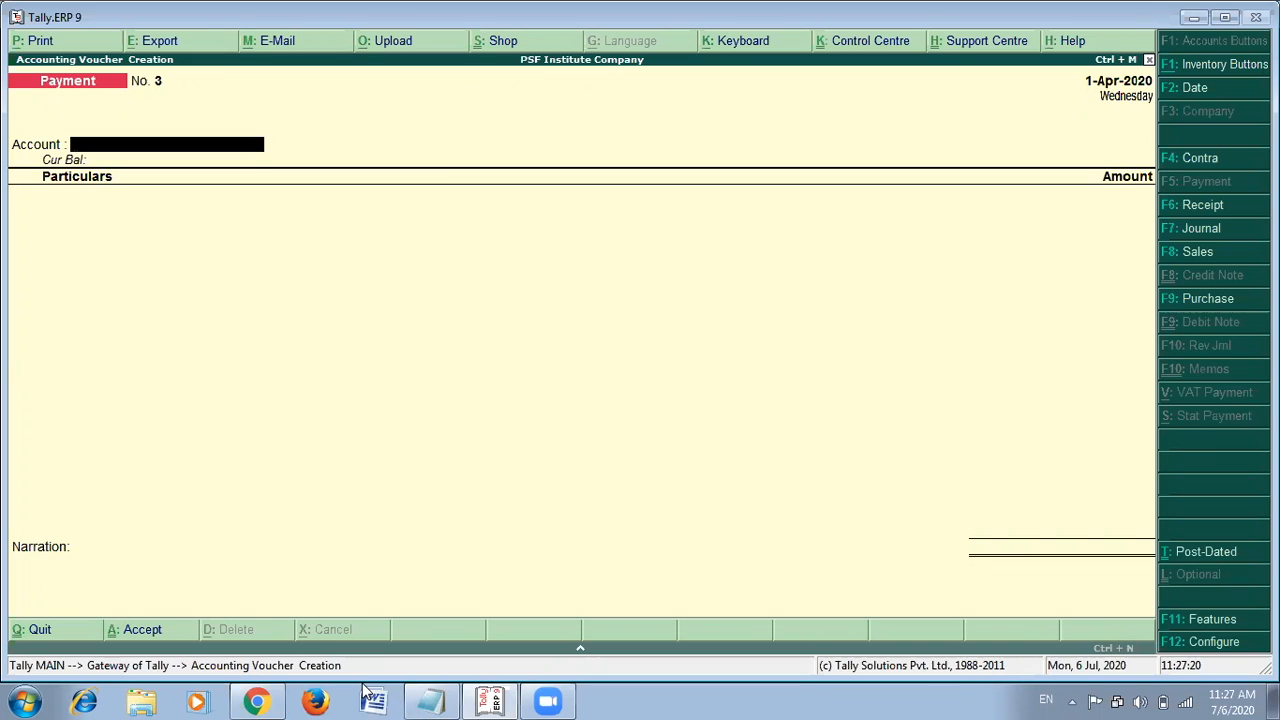
key("Escape")
key("y")
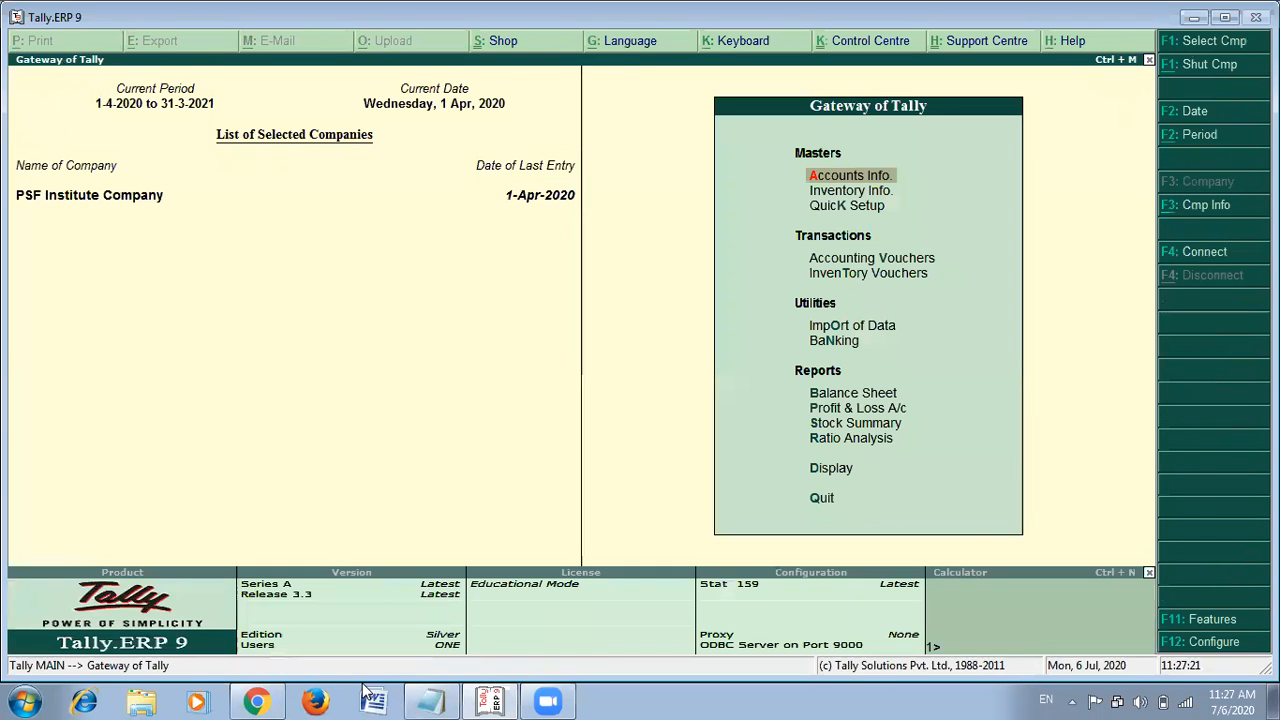
Follow the Day Book path in the Notepad notes and open the Display menu from the Gateway of Tally in Tally.ERP 9.
key("alt+Tab")
scroll(168, 422, "down", 4)
scroll(168, 422, "down", 2)
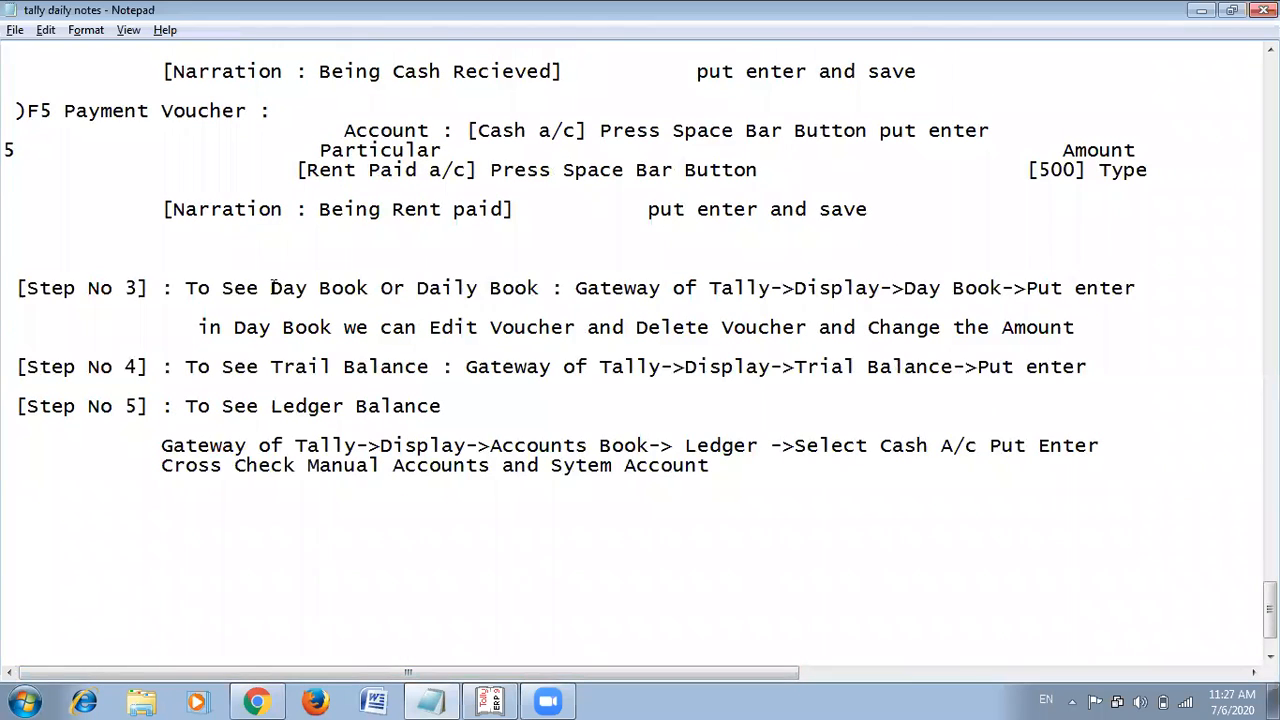
key("alt+Tab")
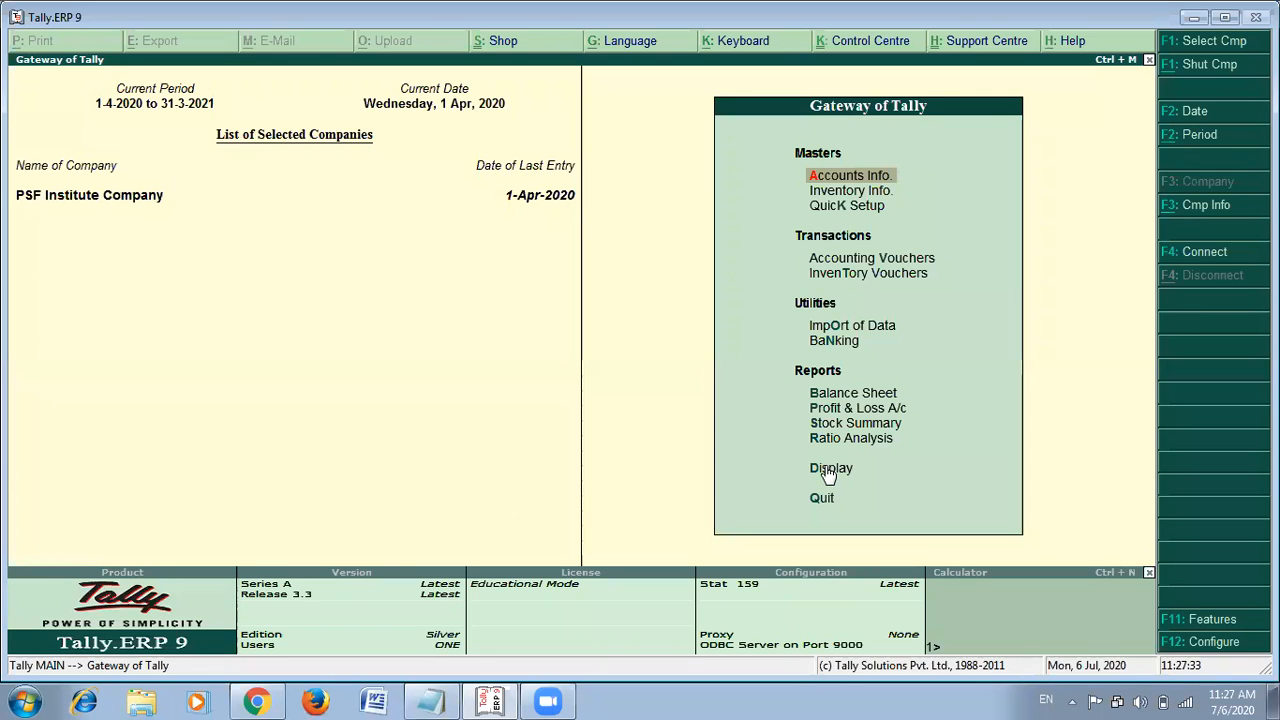
key("Down")
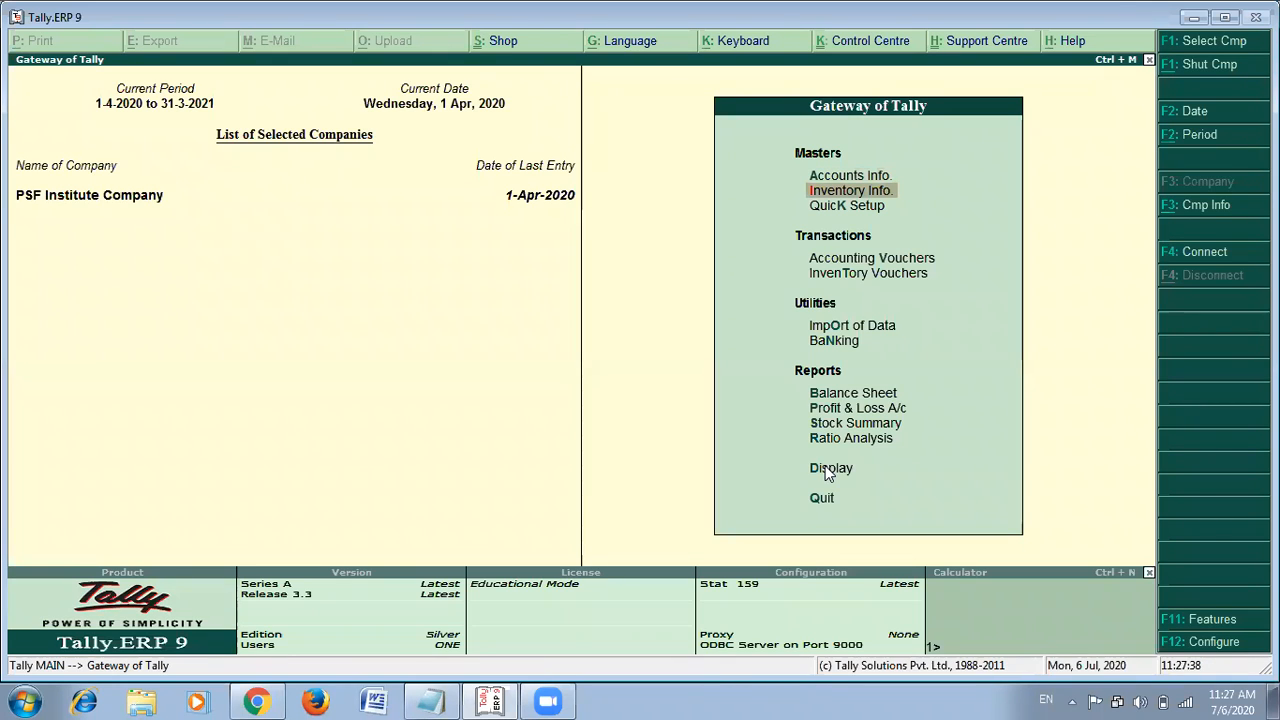
key("Down")
key("Down")
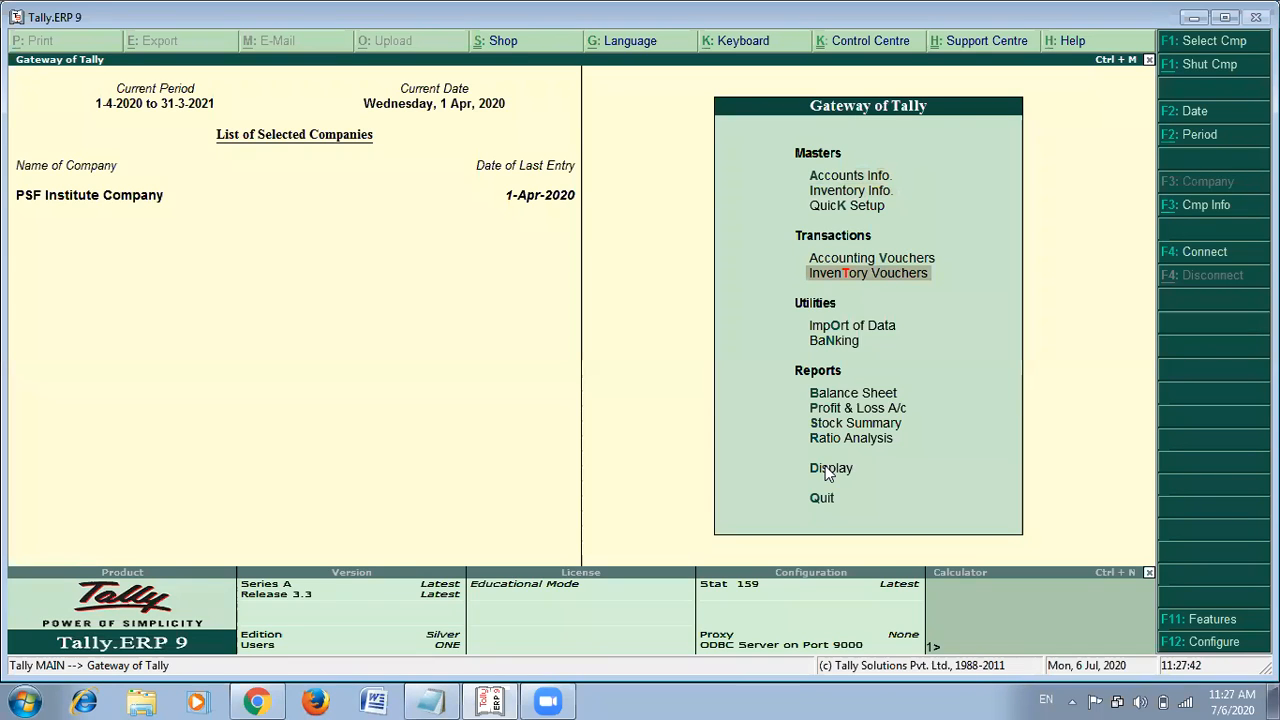
key("Down")
key("Down")
key("Down")
key("Down")
key("Down")
key("Down")
key("Down")
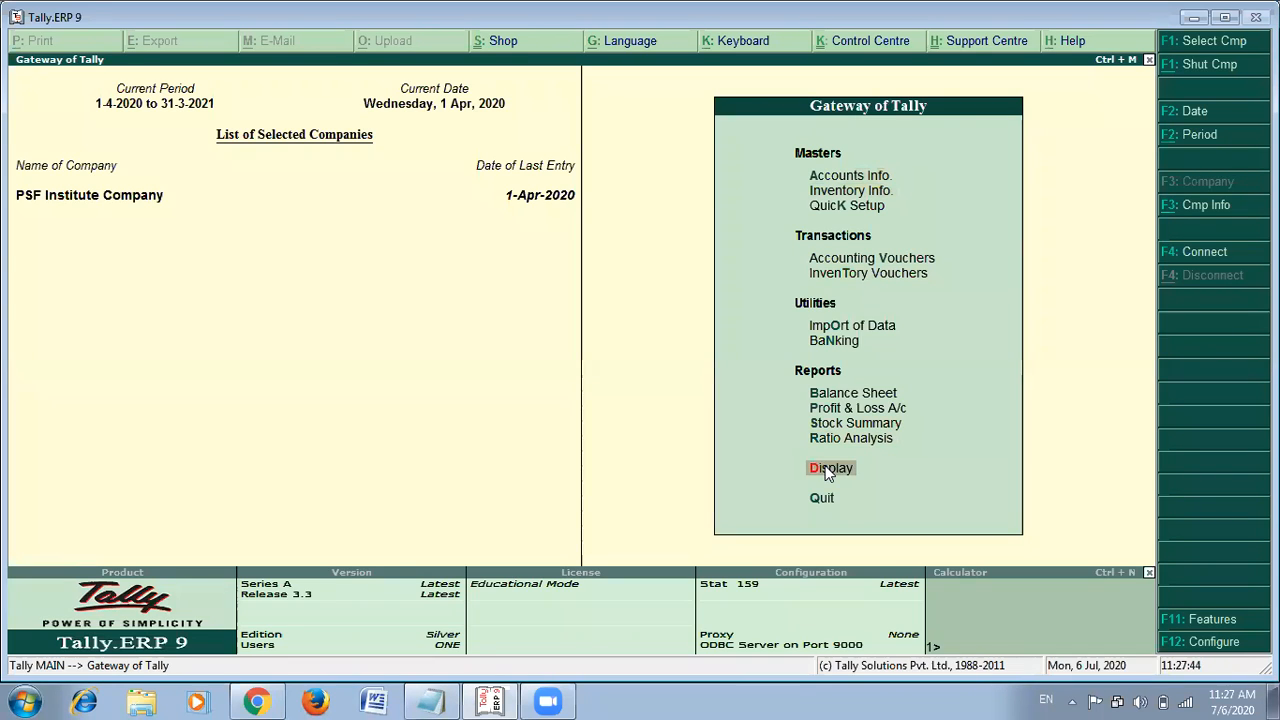
key("alt+Tab")
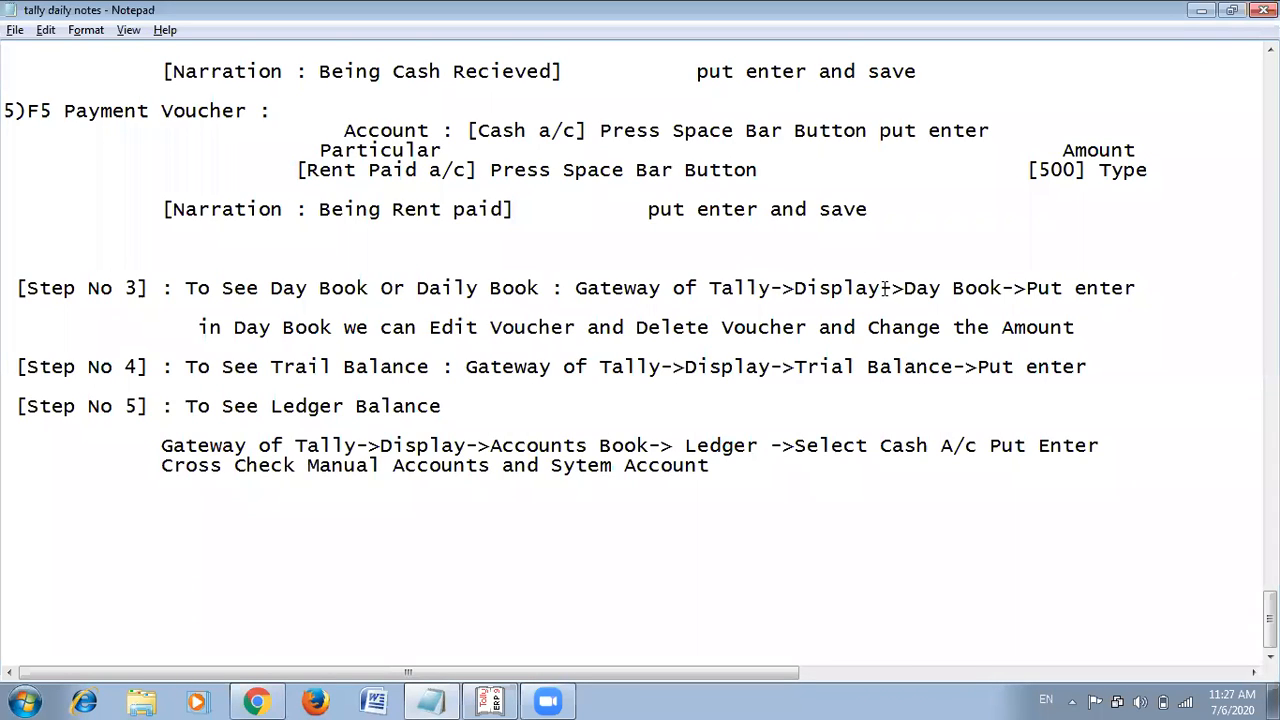
key("alt+Tab")
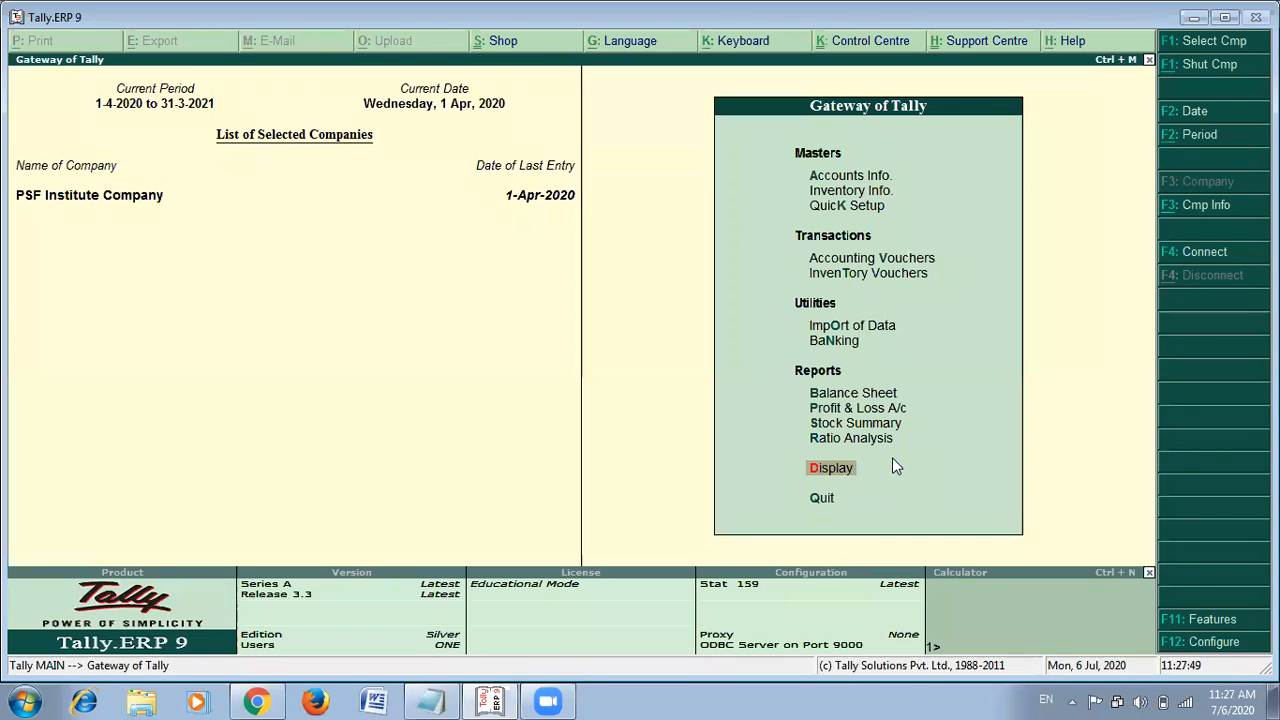
key("Return")
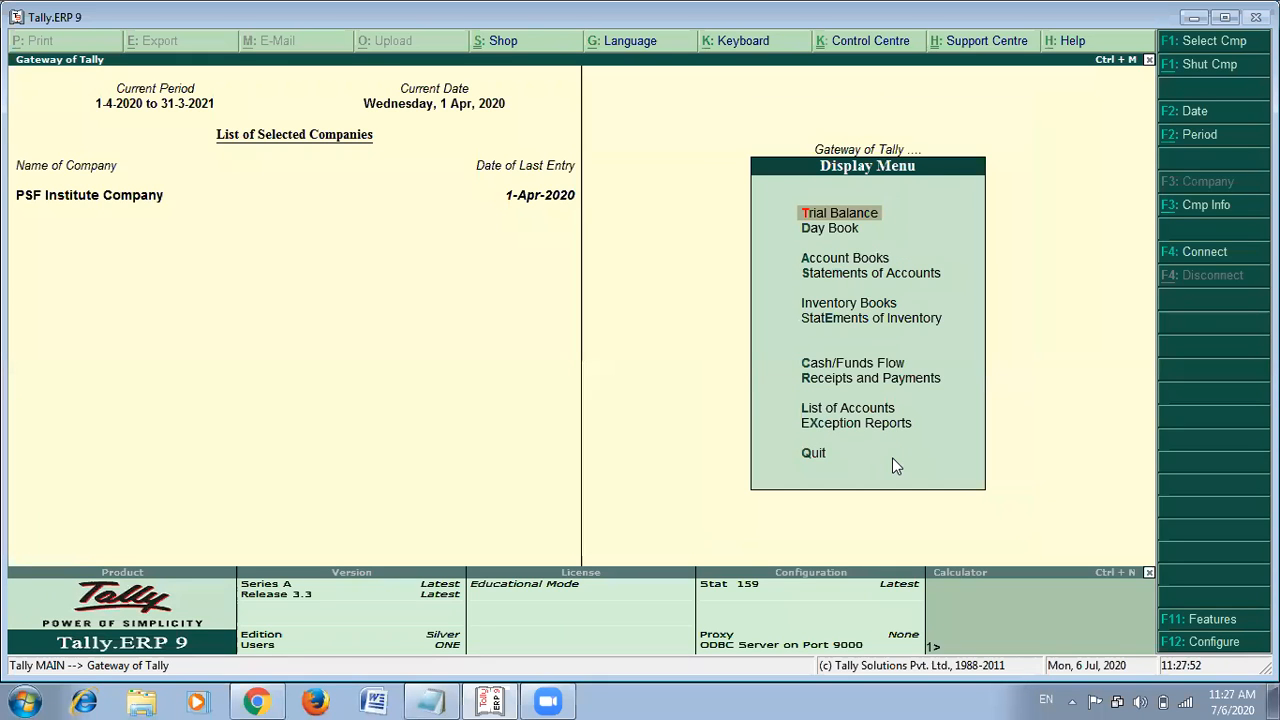
Recheck the Step No 3 path in Notepad and open the Day Book in Tally.ERP 9.
key("alt+Tab")
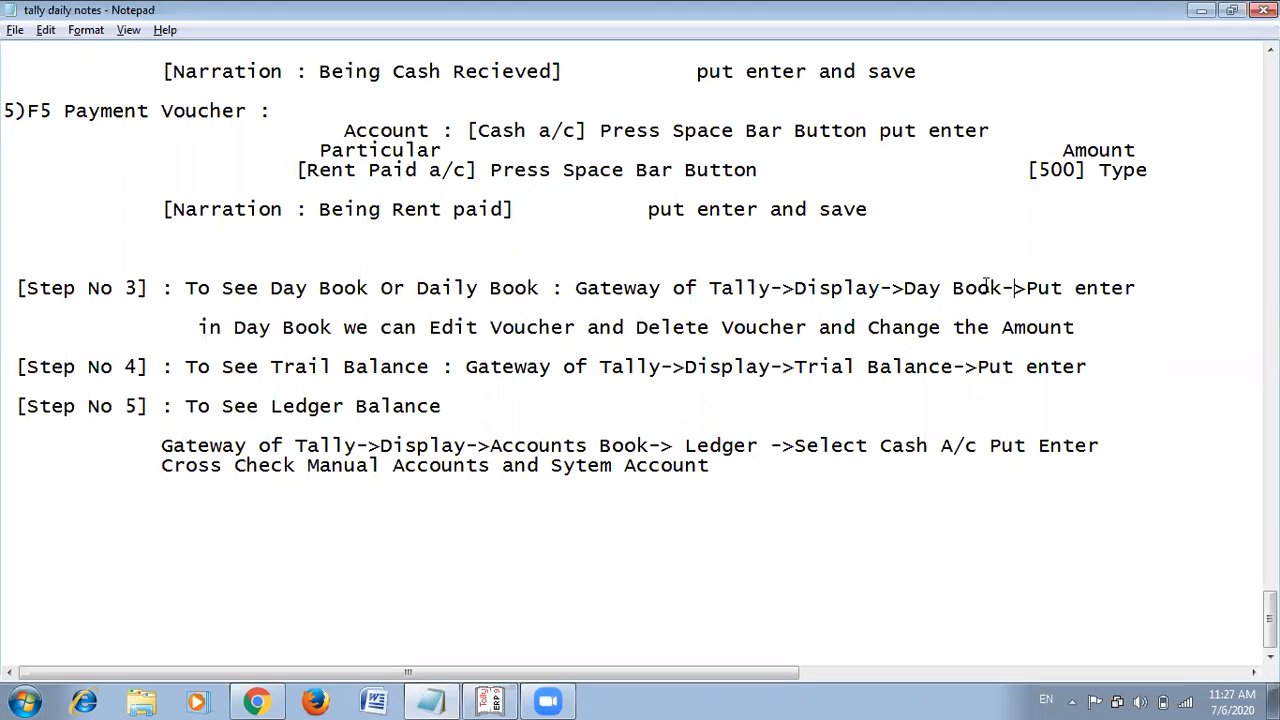
key("alt+Tab")
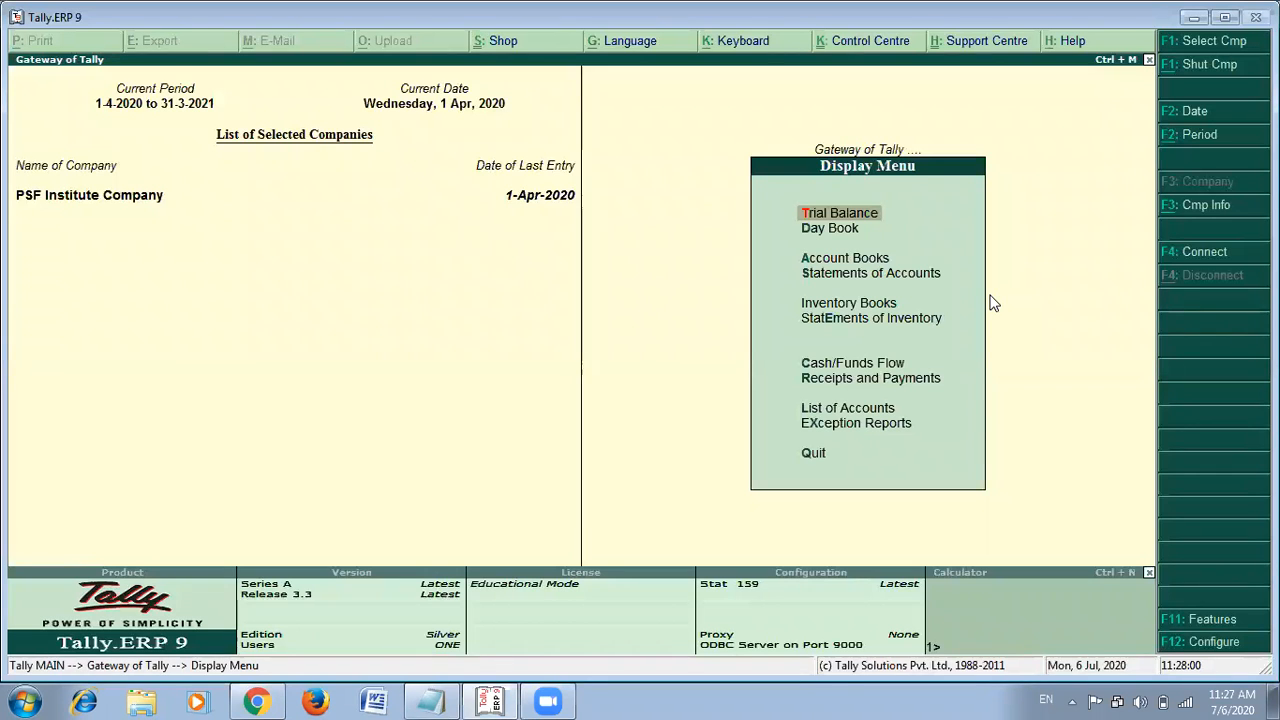
key("d")
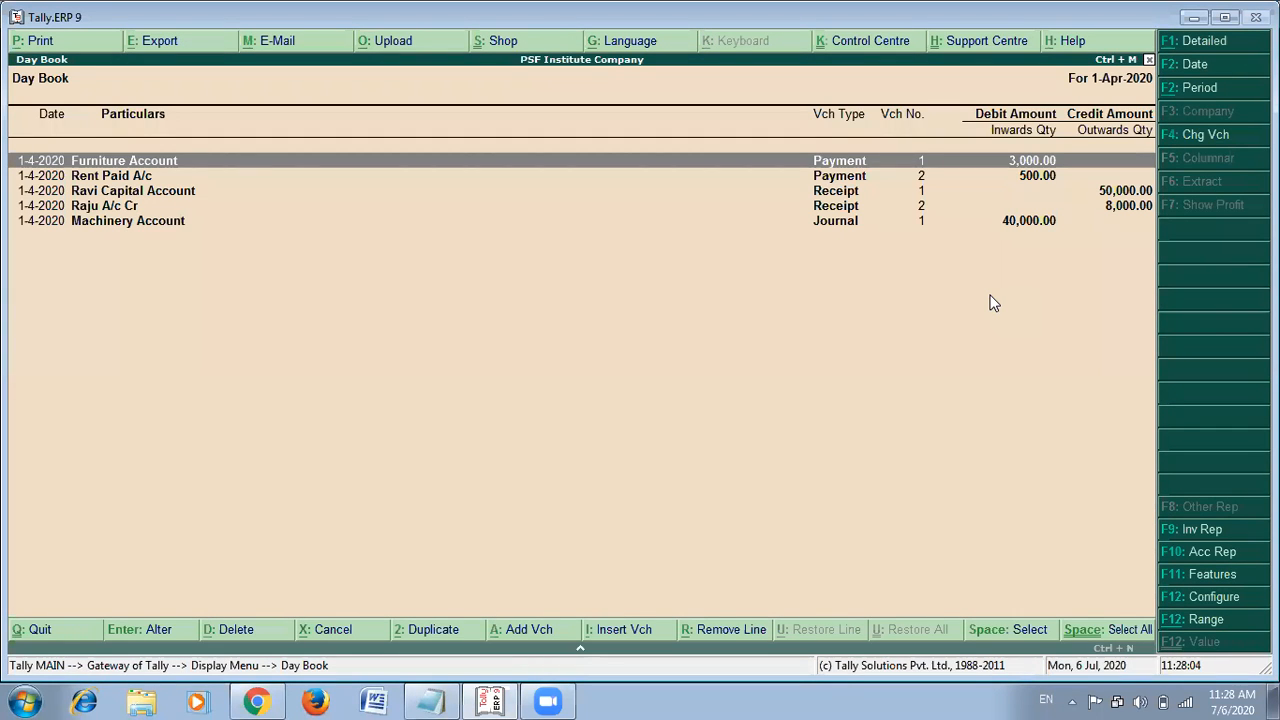
Review the sample problem's five journal entries, ledgers and voucher type rules in the Notepad notes.
key("alt+Tab")
scroll(993, 288, "up", 15)
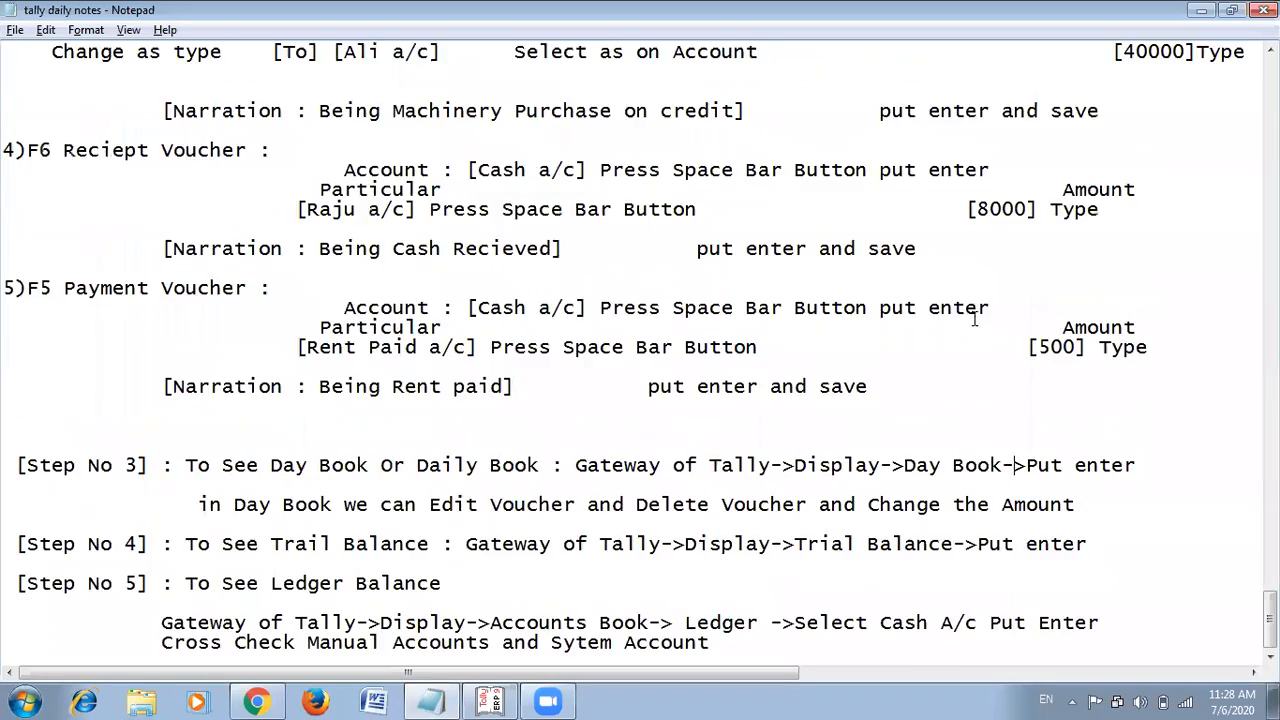
scroll(963, 346, "up", 20)
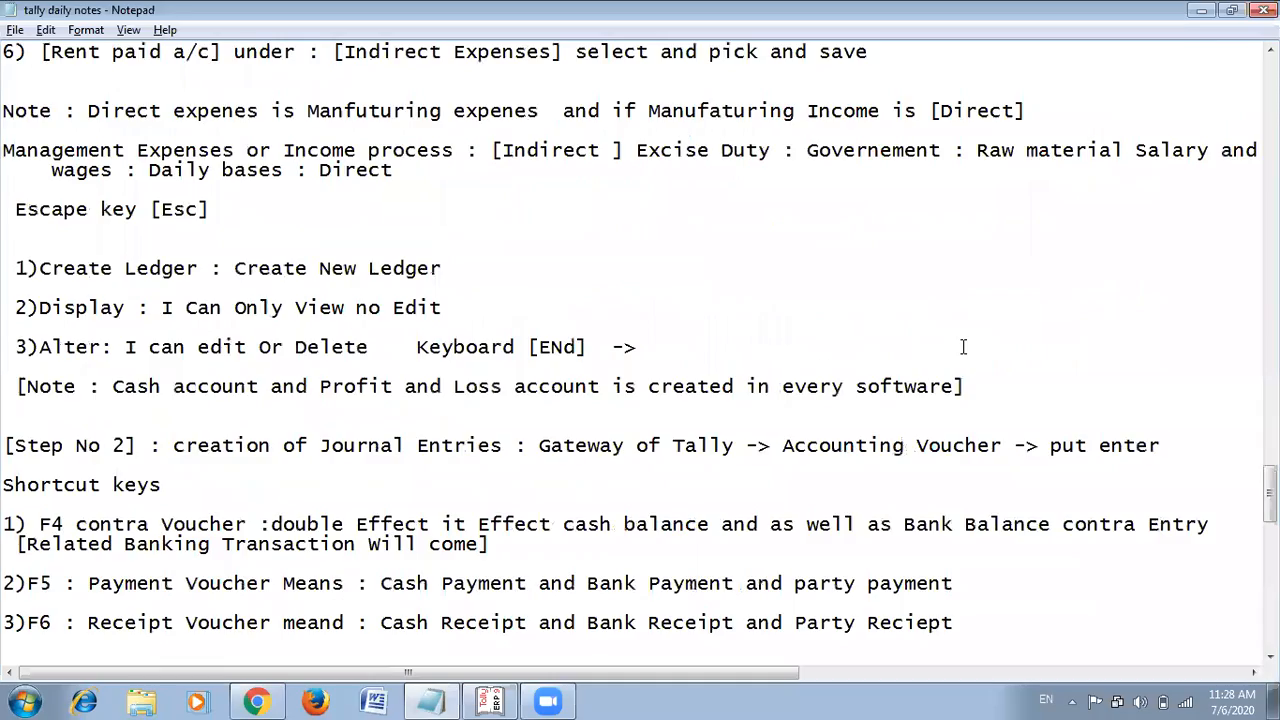
scroll(963, 346, "up", 20)
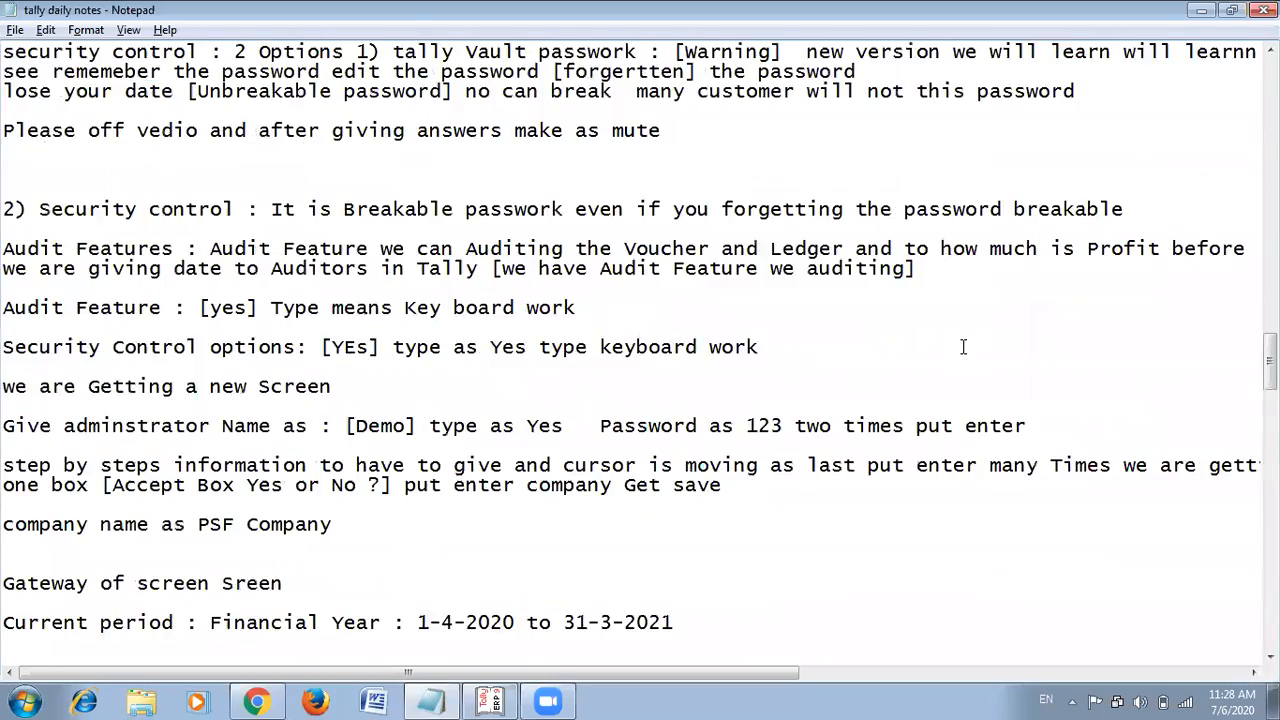
scroll(963, 346, "up", 8)
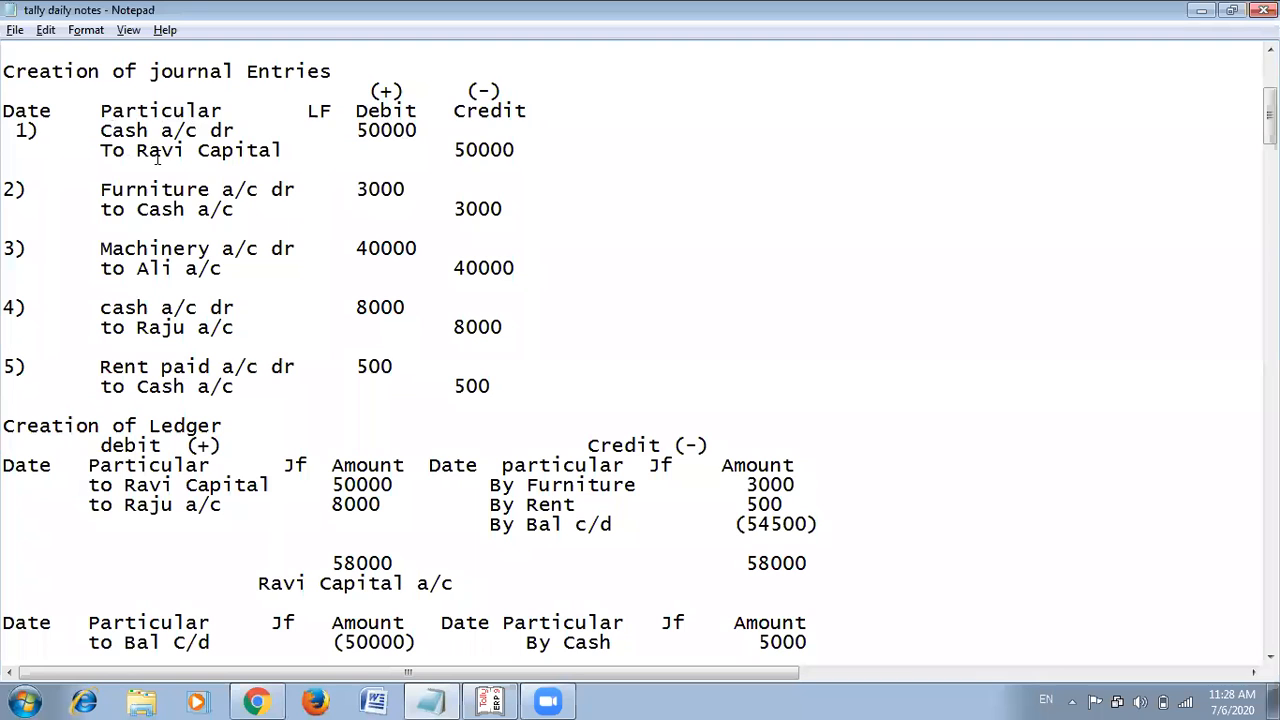
key("alt")
left_click(813, 335)
scroll(813, 335, "down", 20)
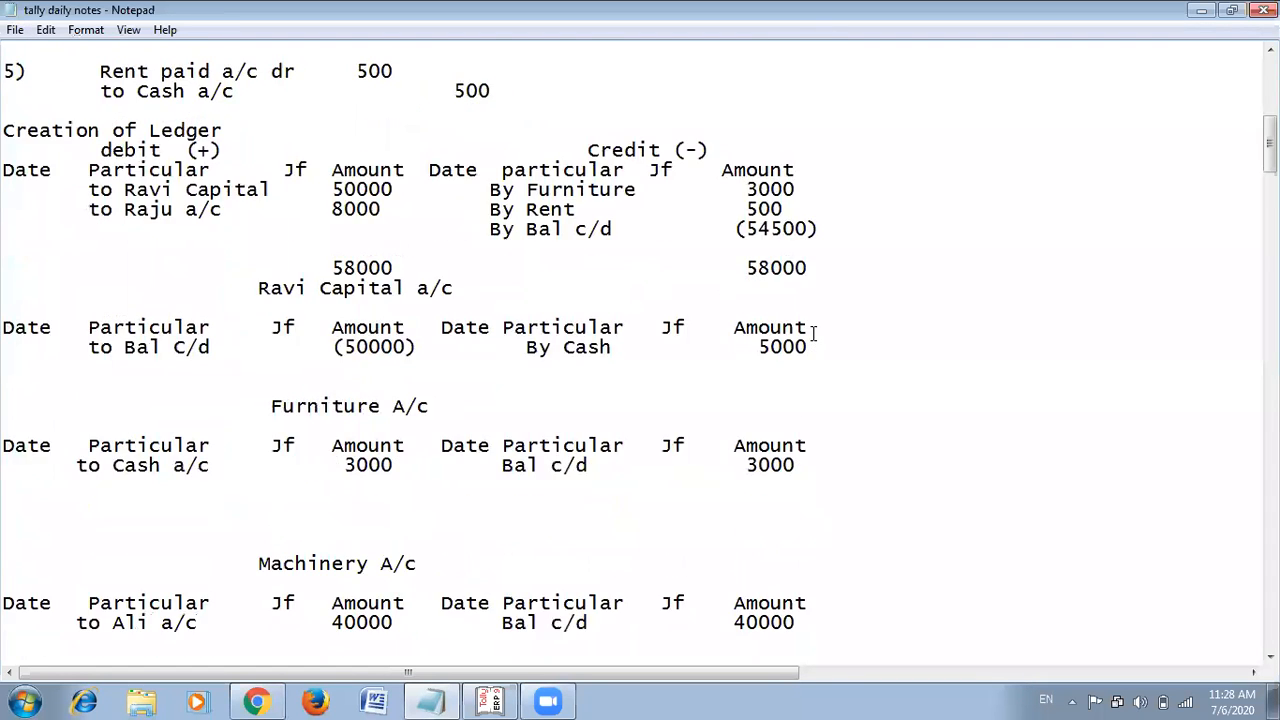
scroll(815, 332, "down", 20)
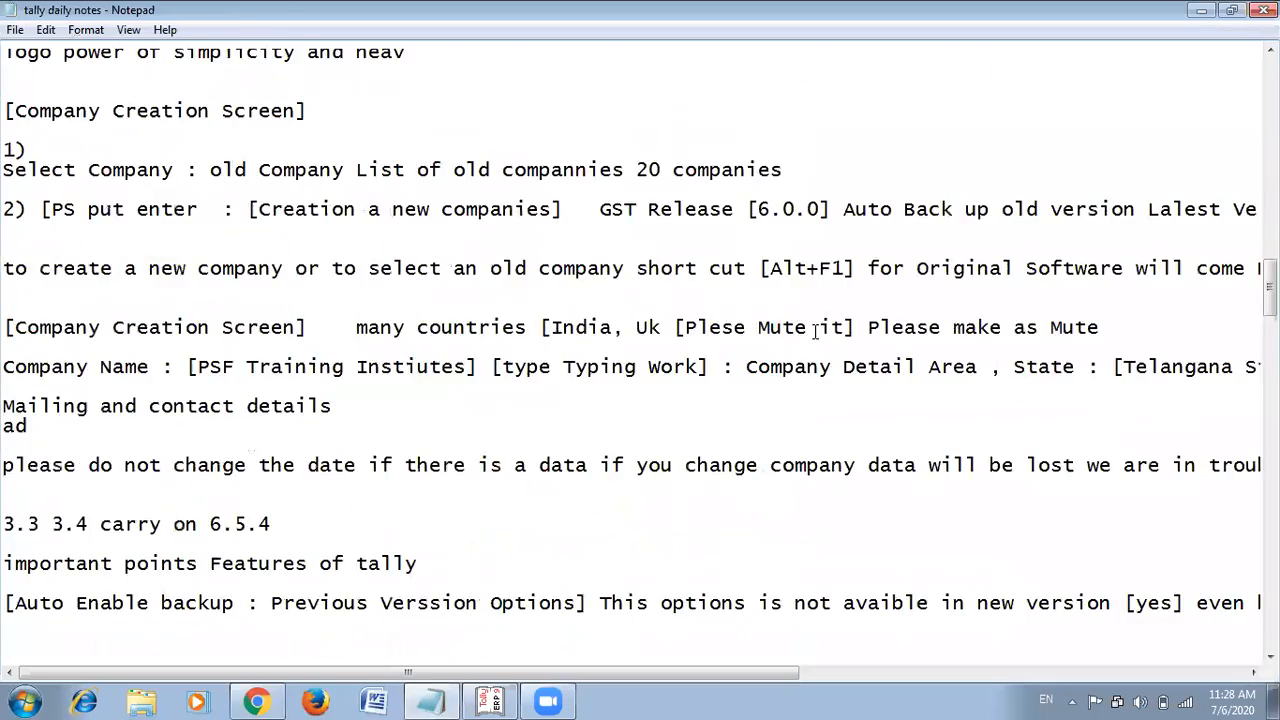
scroll(815, 332, "down", 20)
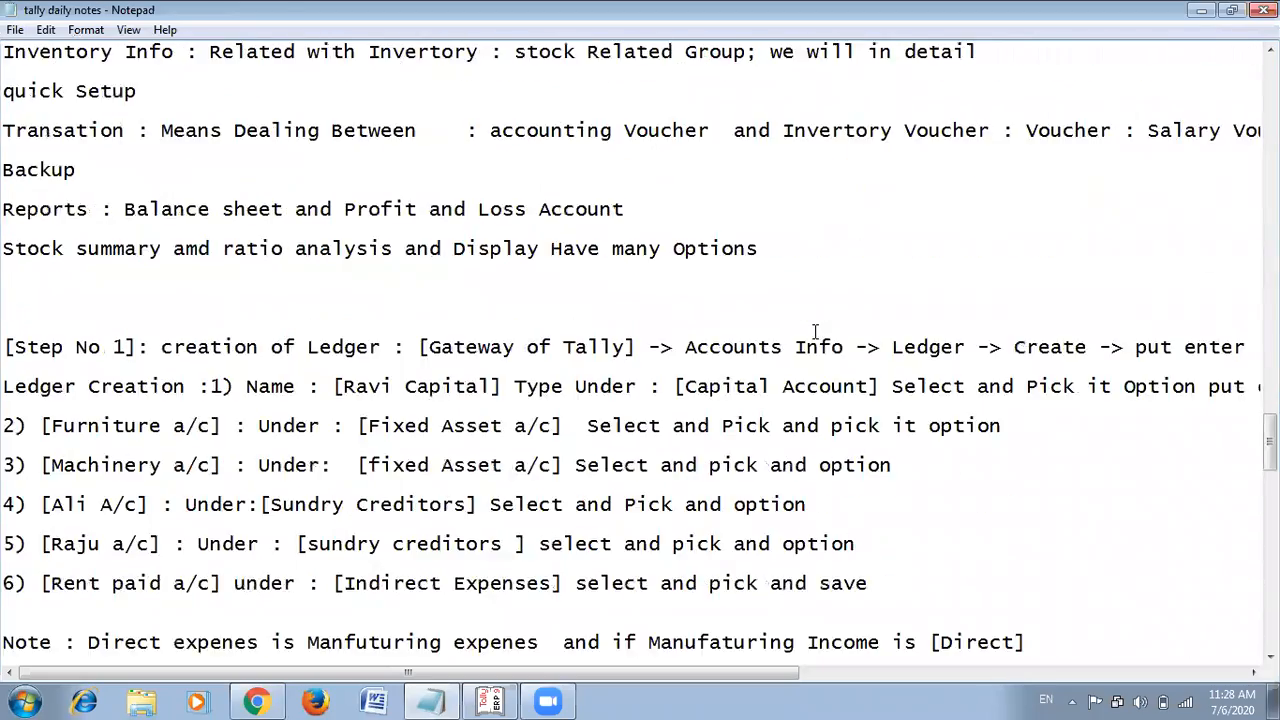
scroll(716, 390, "down", 2)
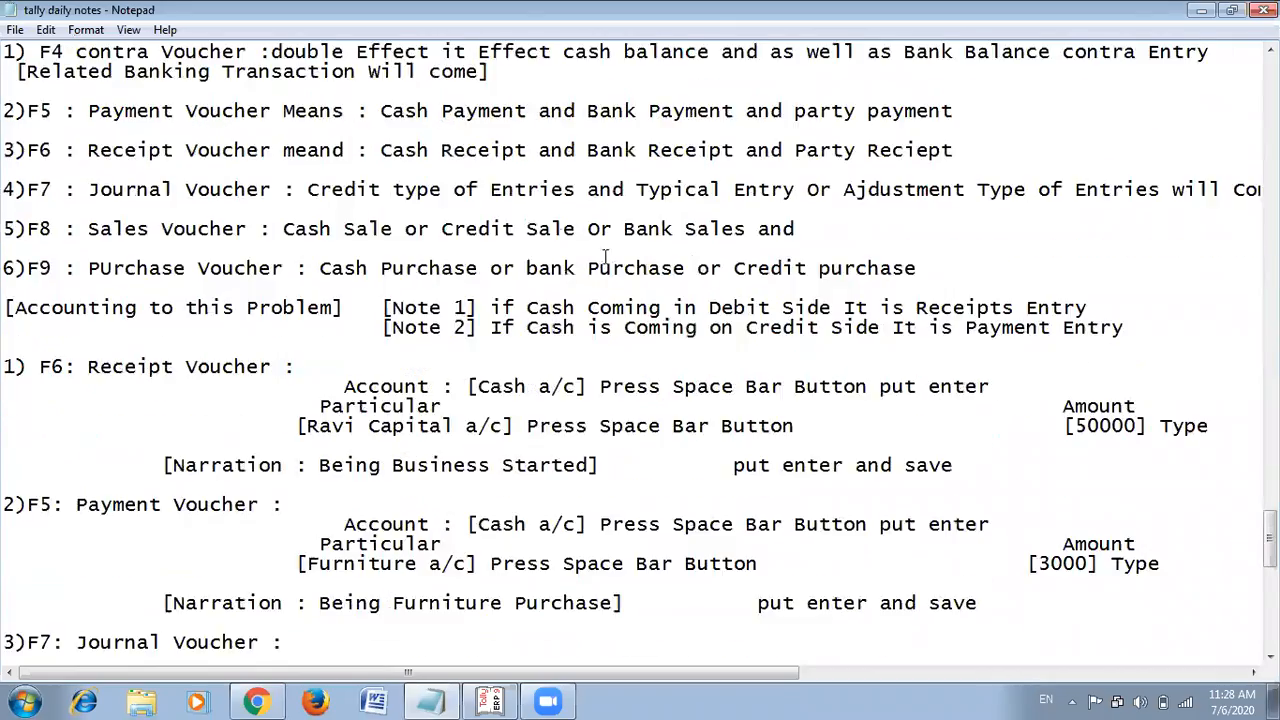
Return to the Day Book in Tally.ERP 9 and go through its two receipt vouchers.
key("alt+Tab")
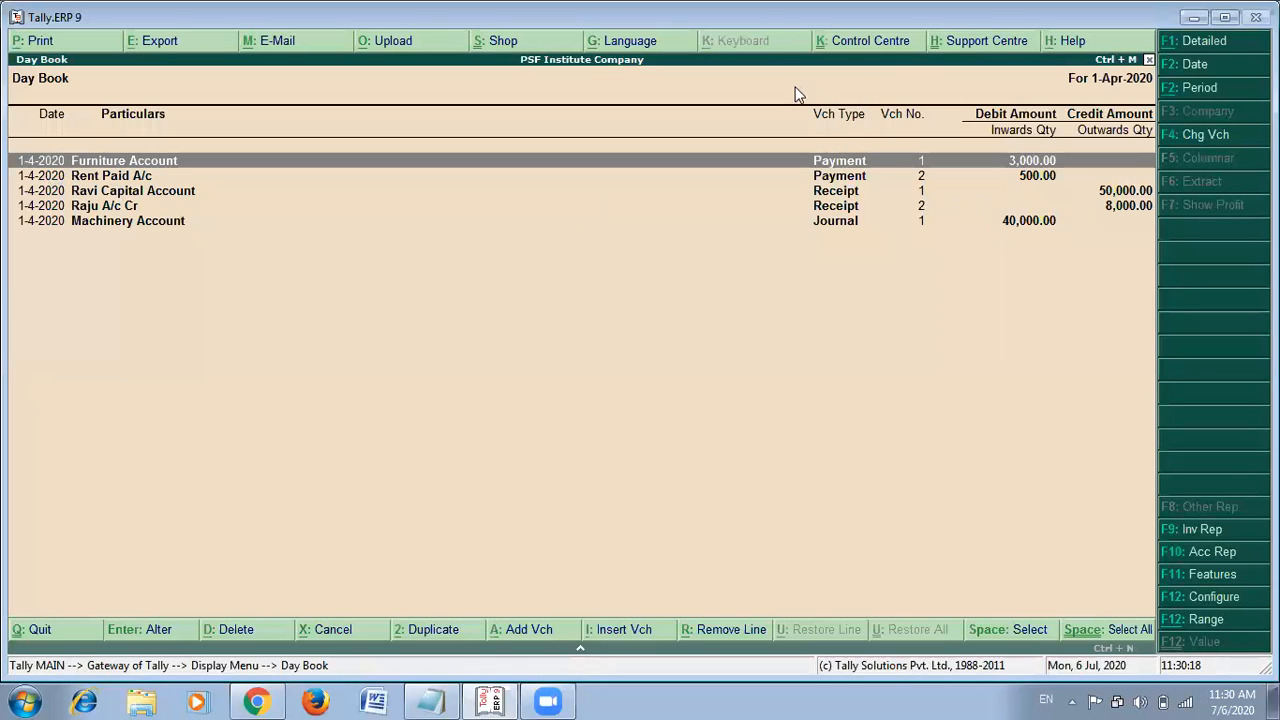
left_click(835, 197)
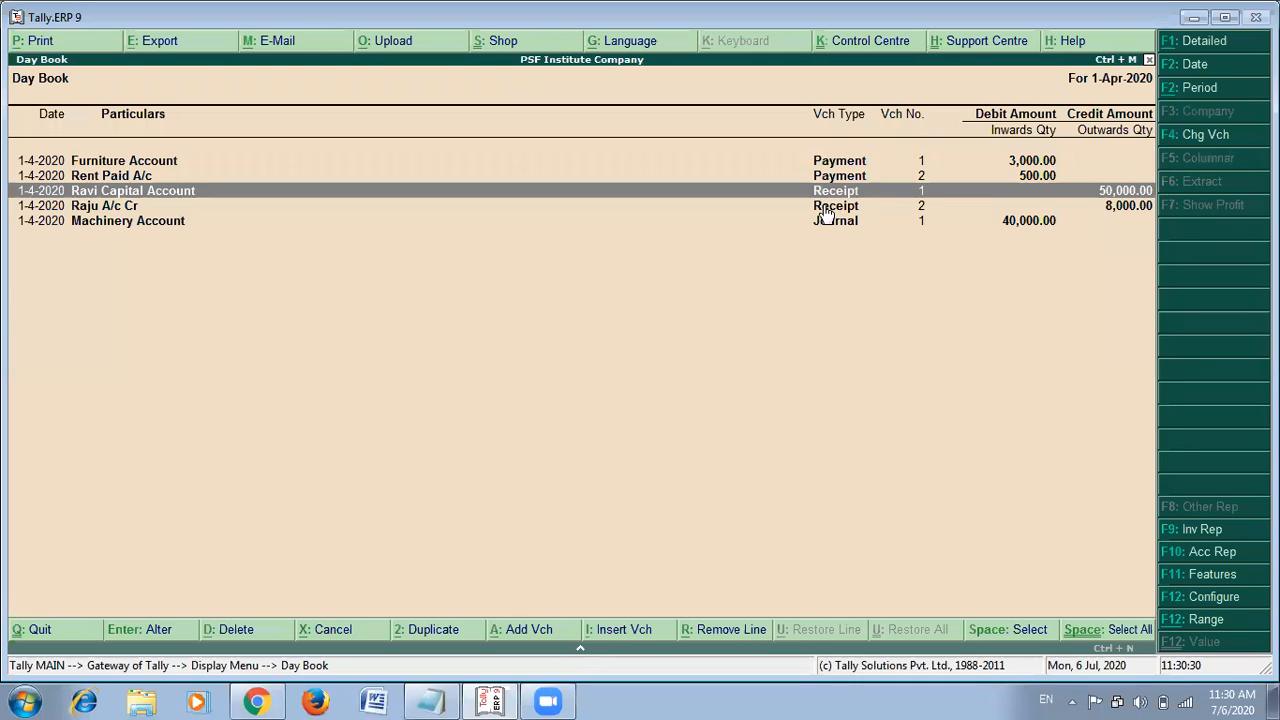
left_click(827, 208)
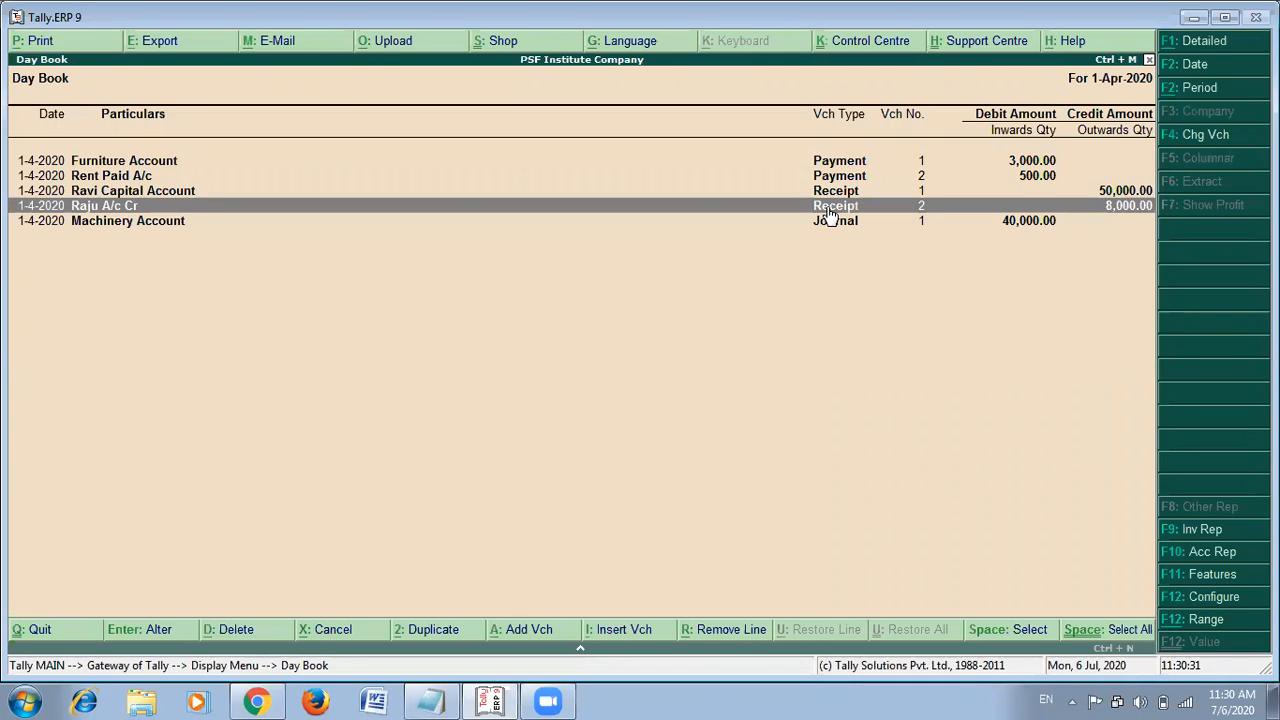
Go through the payment, receipt and journal vouchers listed in the Day Book.
left_click(834, 222)
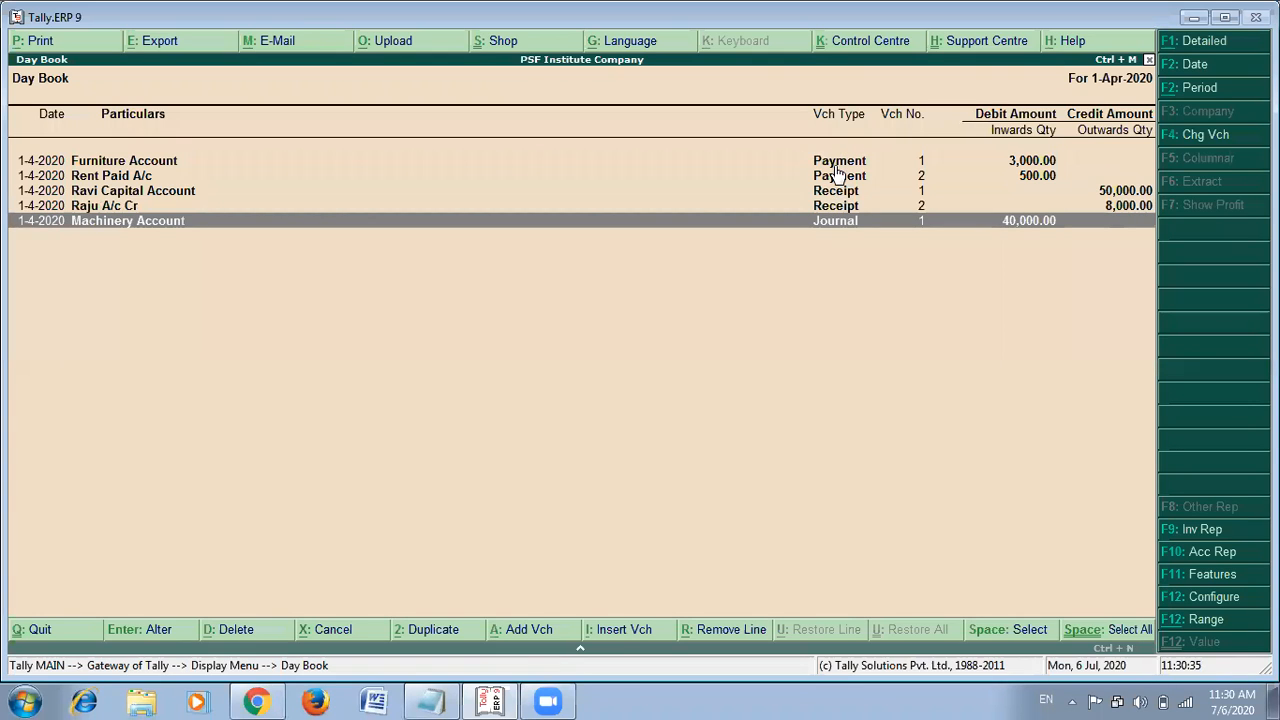
key("Up")
key("Up")
key("Up")
key("Up")
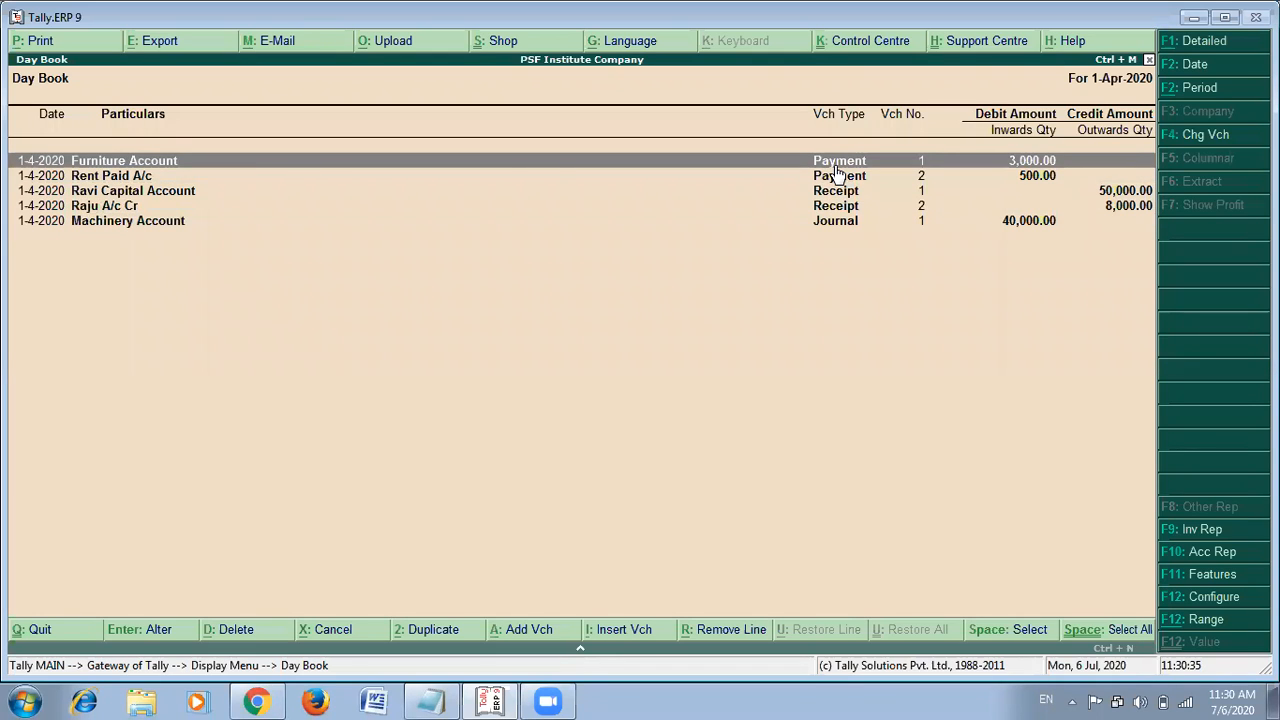
left_click(837, 174)
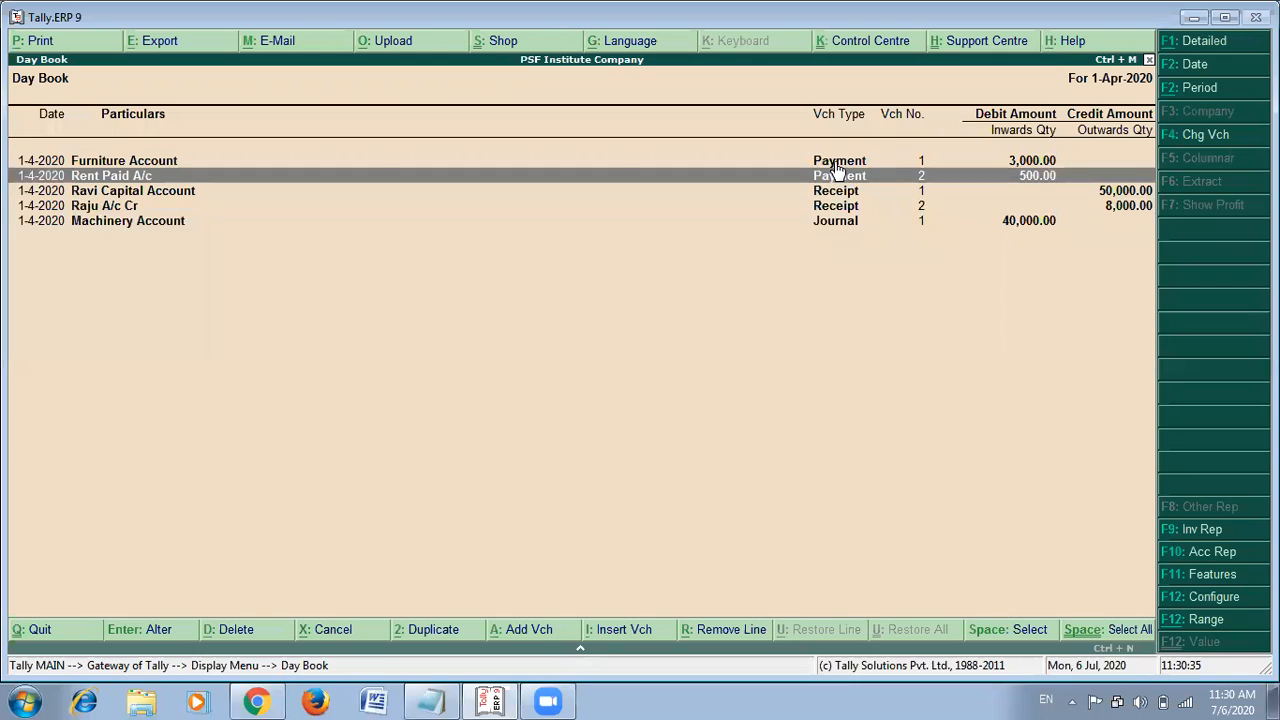
key("Down")
key("Up")
key("Down")
key("Up")
key("Up")
key("Down")
key("Up")
key("Down")
key("Up")
key("Down")
key("Up")
key("Down")
key("Down")
key("Down")
key("Up")
key("Down")
key("Up")
key("Down")
key("Up")
key("Down")
key("Up")
key("Down")
key("Down")
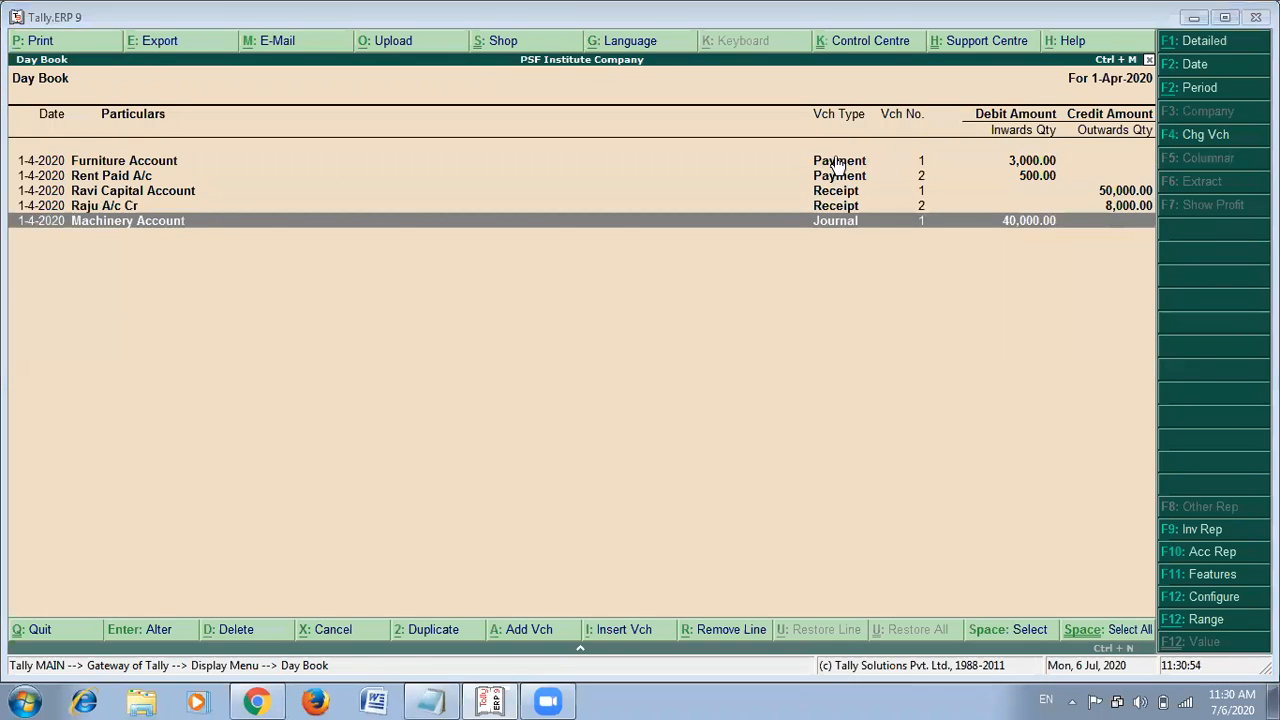
Recheck the F4 to F9 voucher type shortcuts in the Notepad notes and return to the Day Book in Tally.ERP 9.
key("alt+Tab")
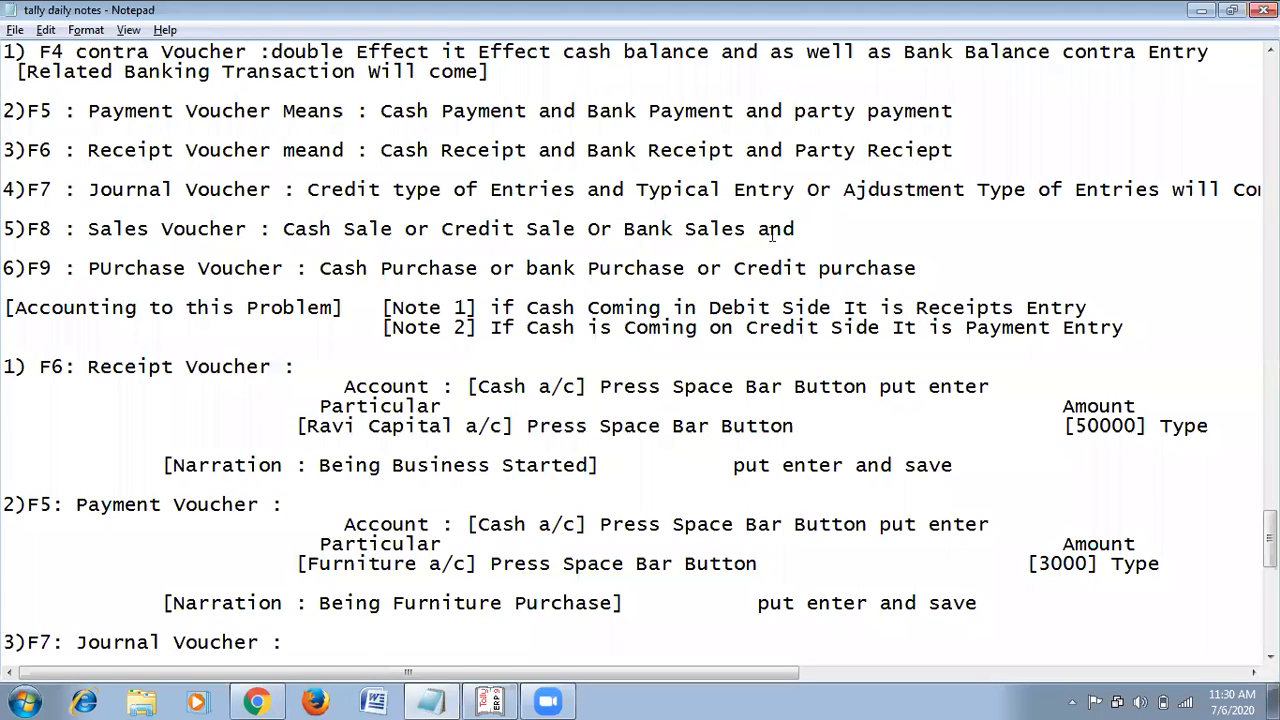
scroll(765, 314, "up", 3)
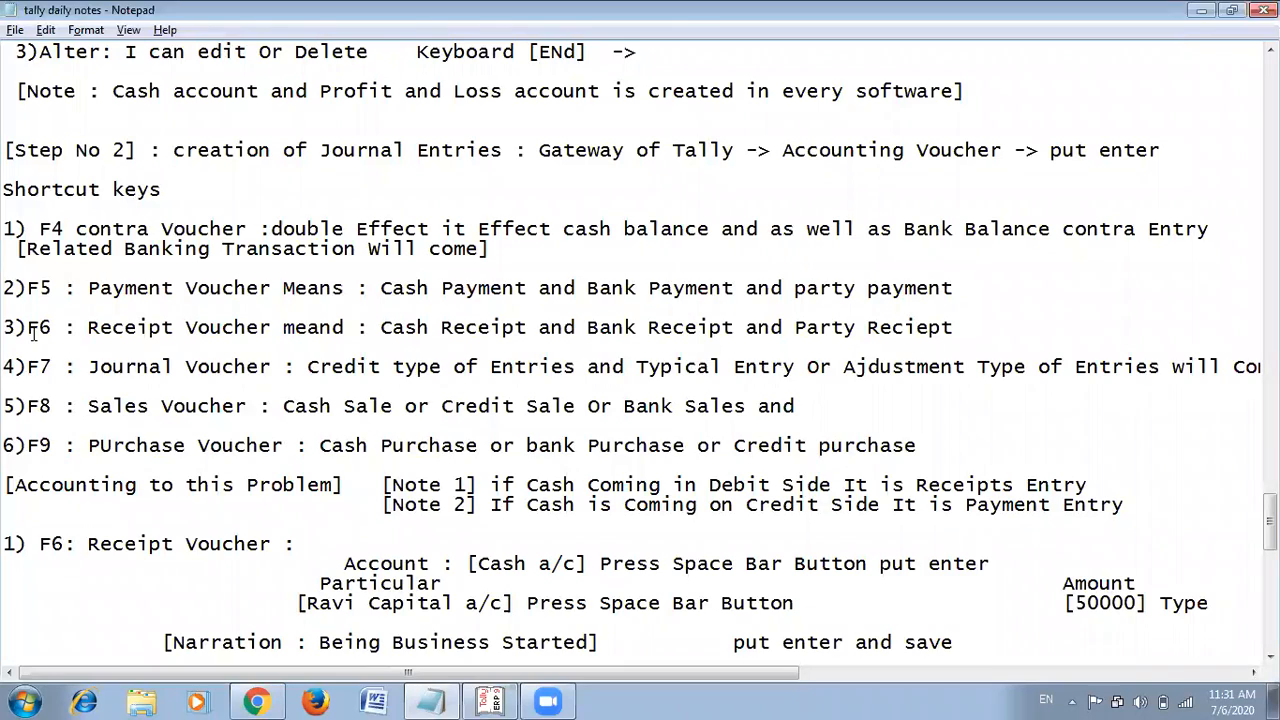
key("alt+Tab")
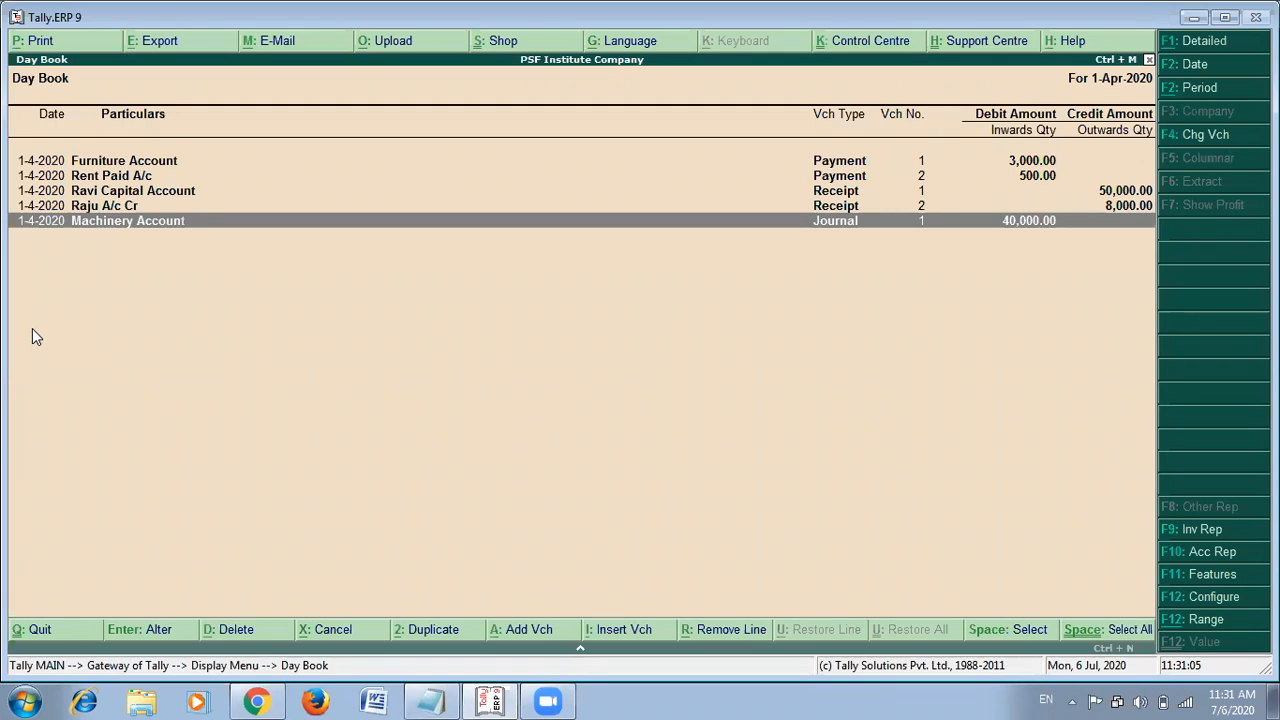
Compare the Day Book's payment, receipt and journal vouchers with the voucher types from the notes.
key("Up")
key("Up")
key("Up")
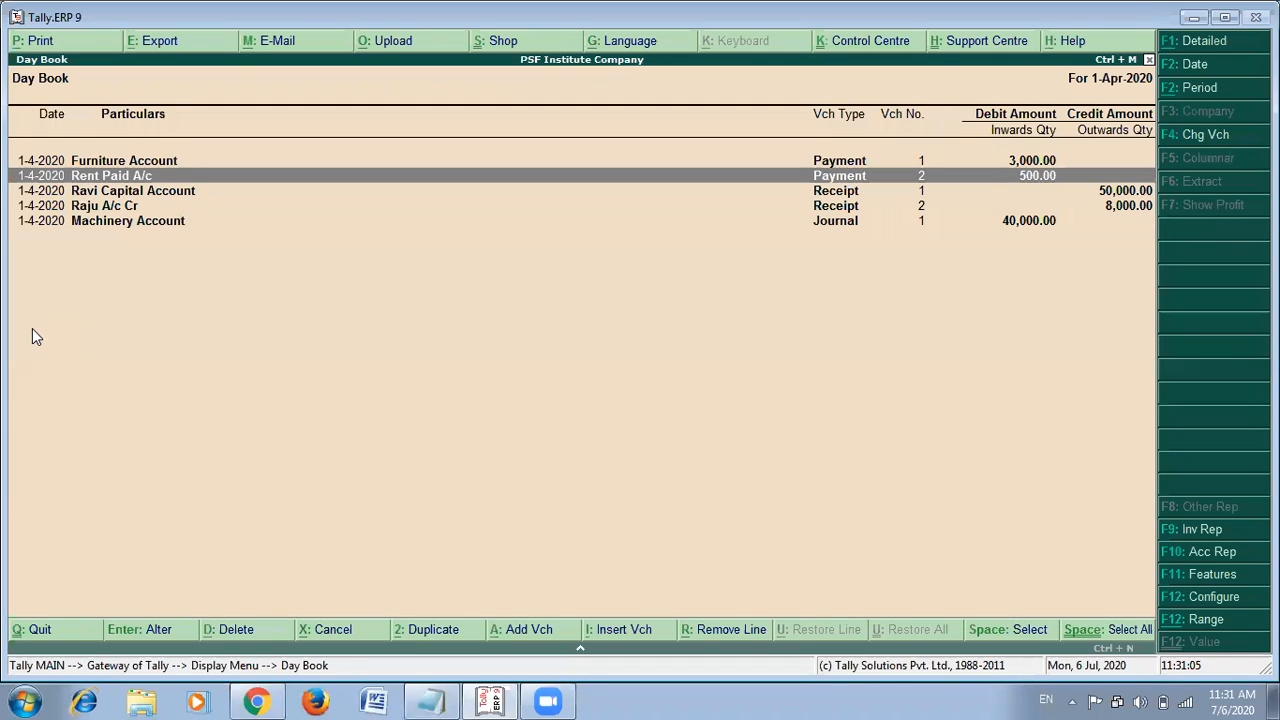
key("Up")
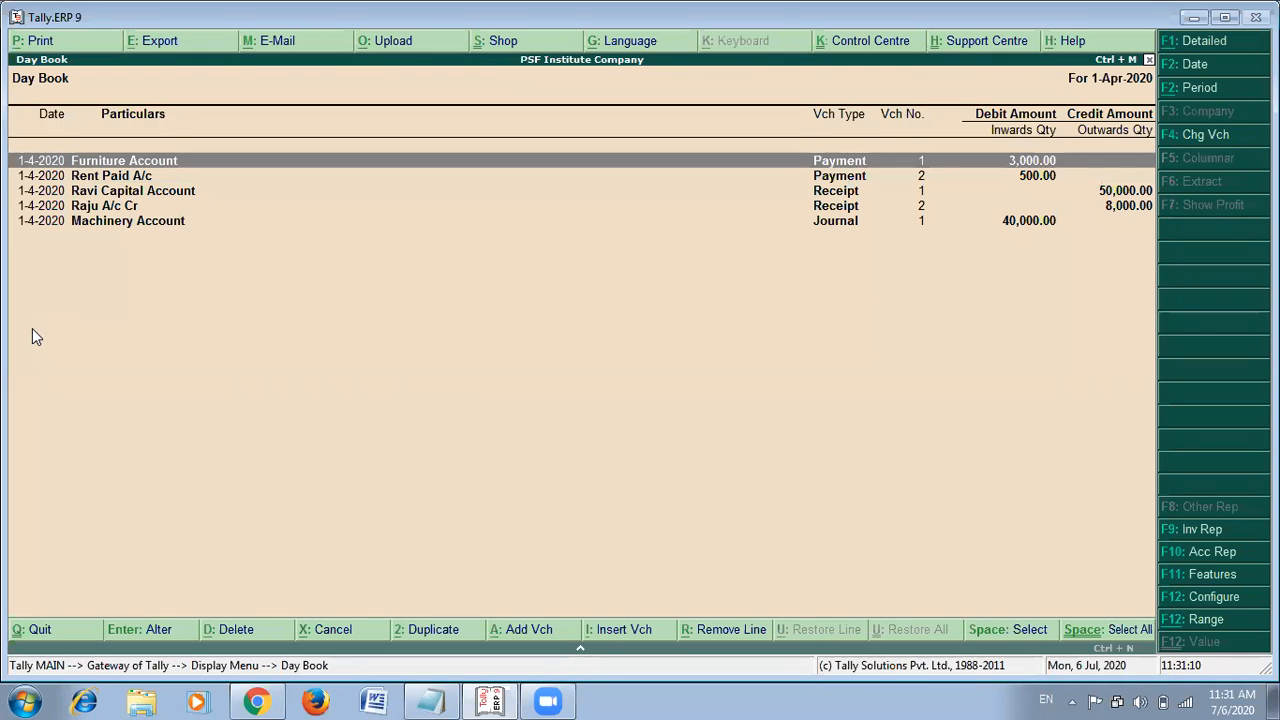
key("Down")
key("Down")
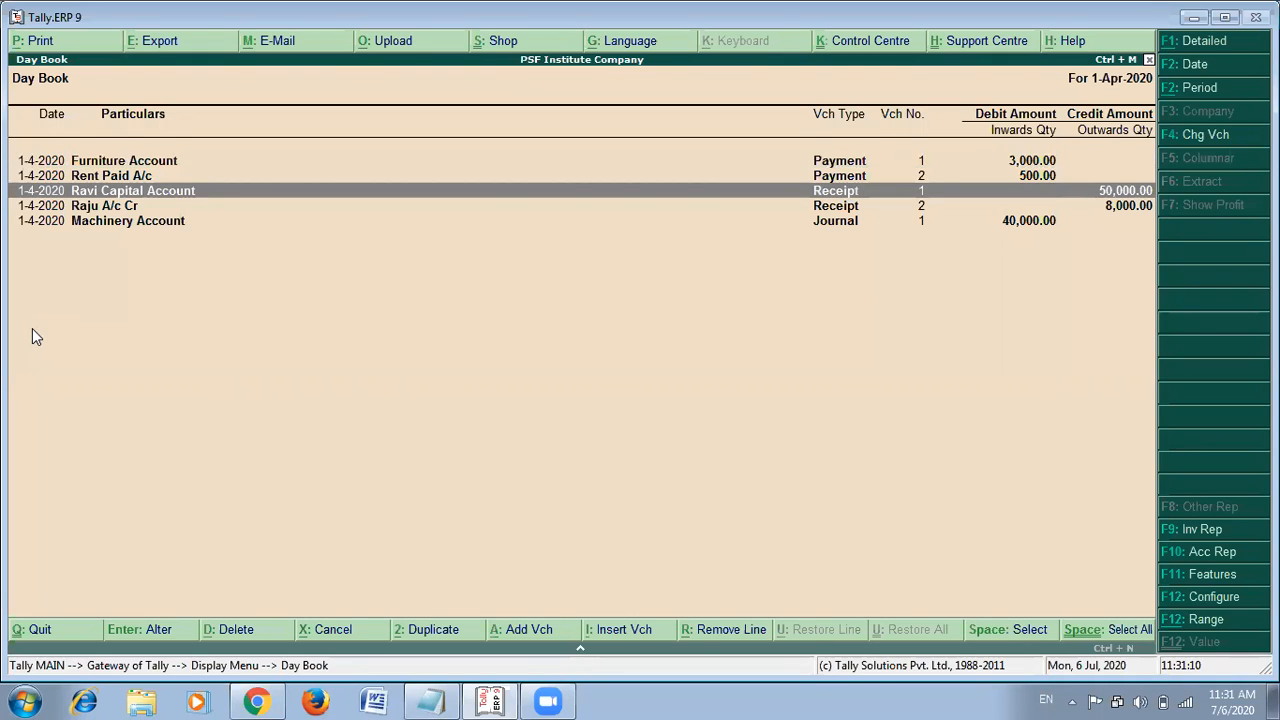
key("Up")
key("Up")
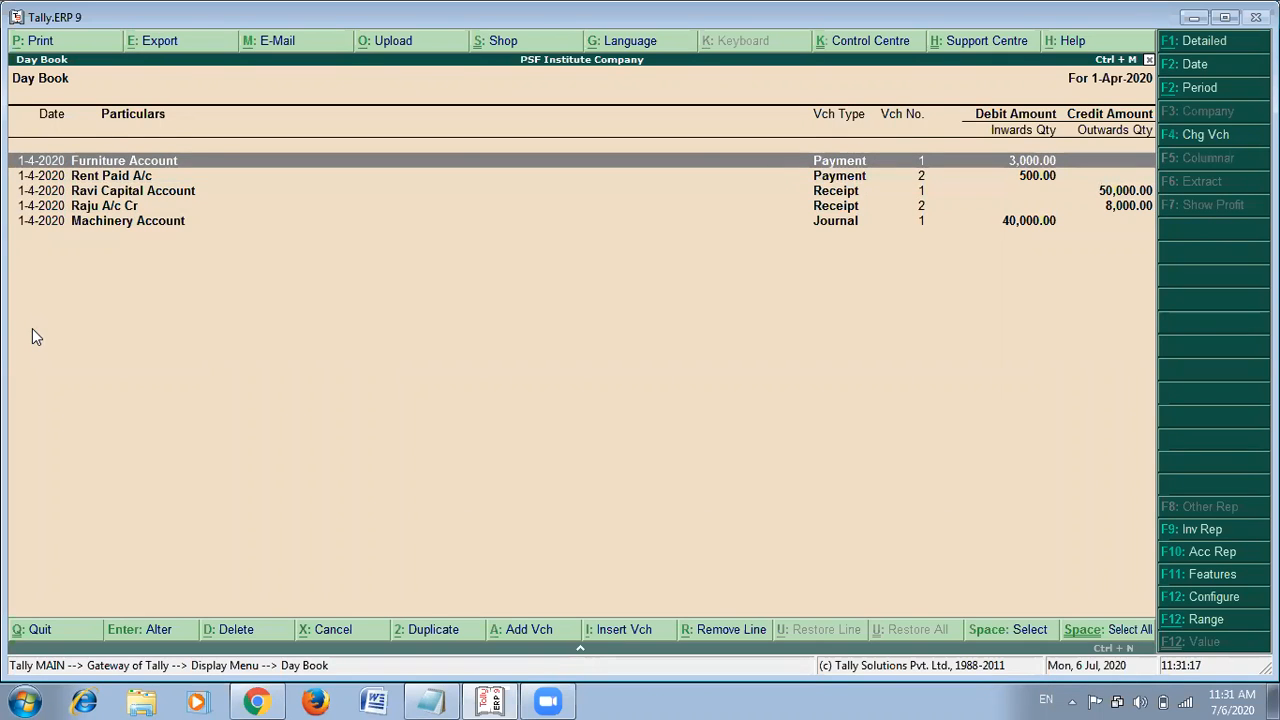
key("Down")
key("Down")
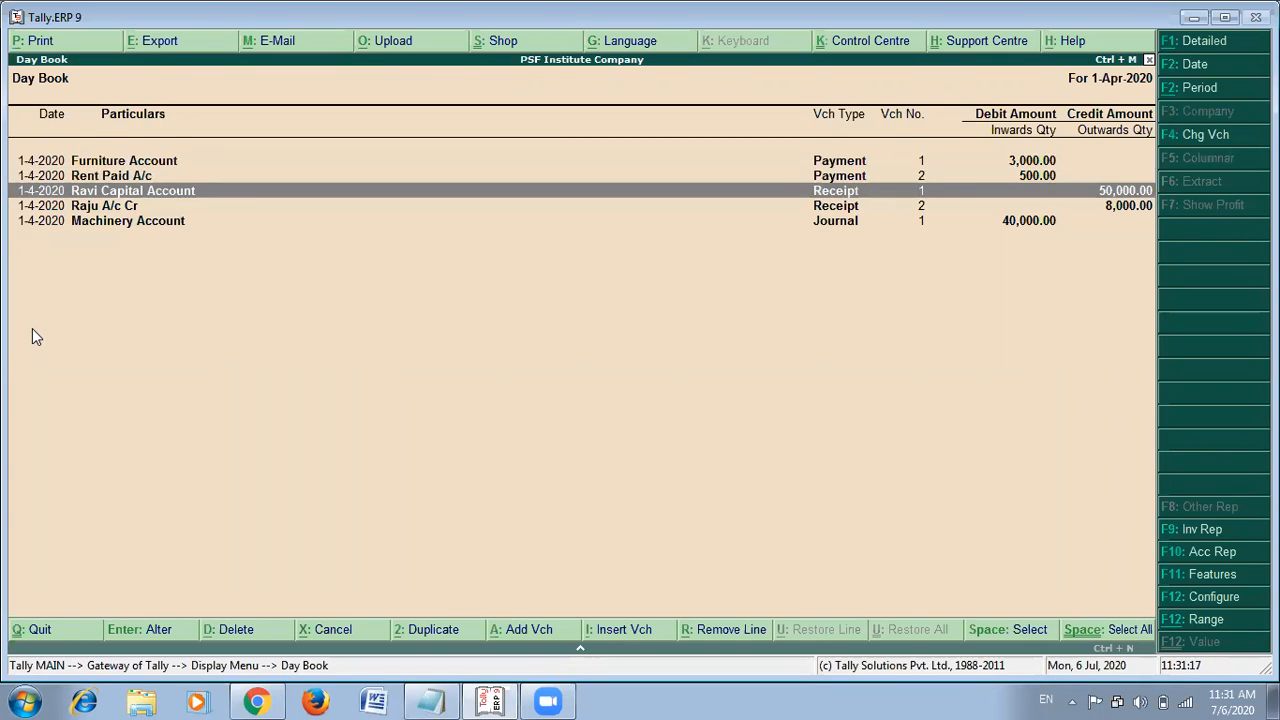
key("Down")
key("Down")
key("Up")
key("Up")
key("Up")
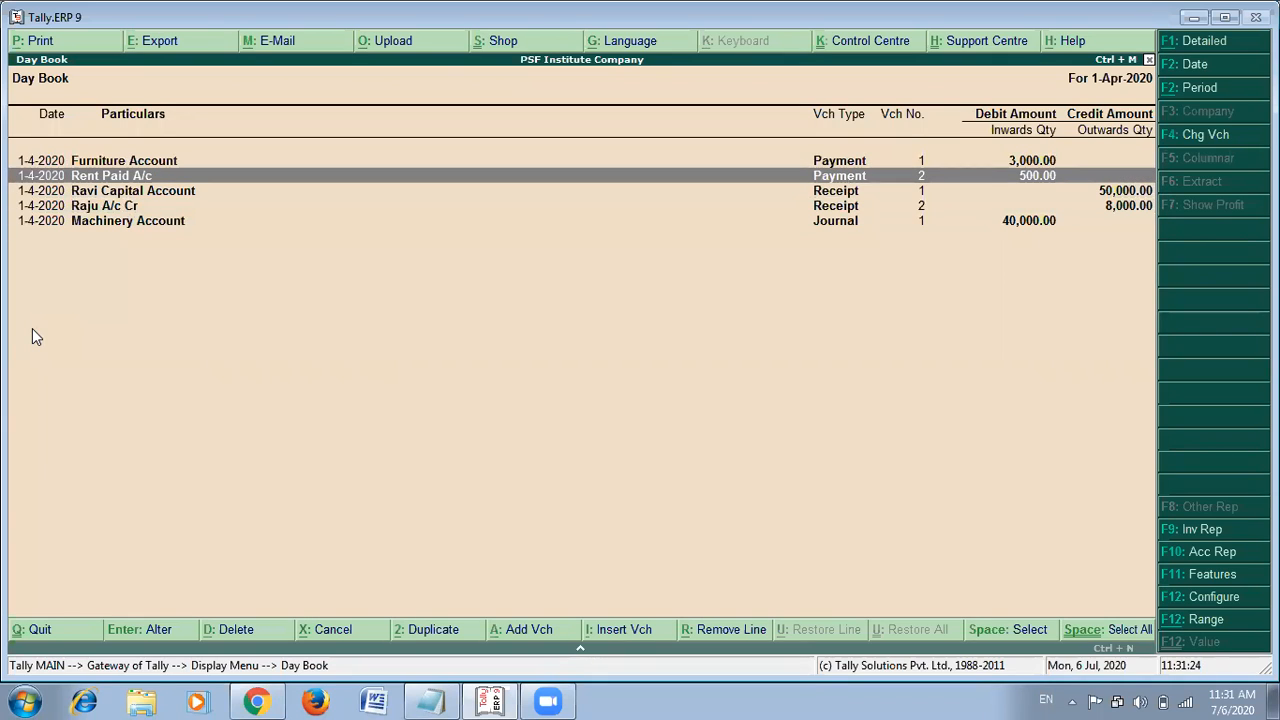
Read the Step No 3 note in Notepad on editing and deleting Day Book vouchers, switching back to Tally.ERP 9.
key("alt+Tab")
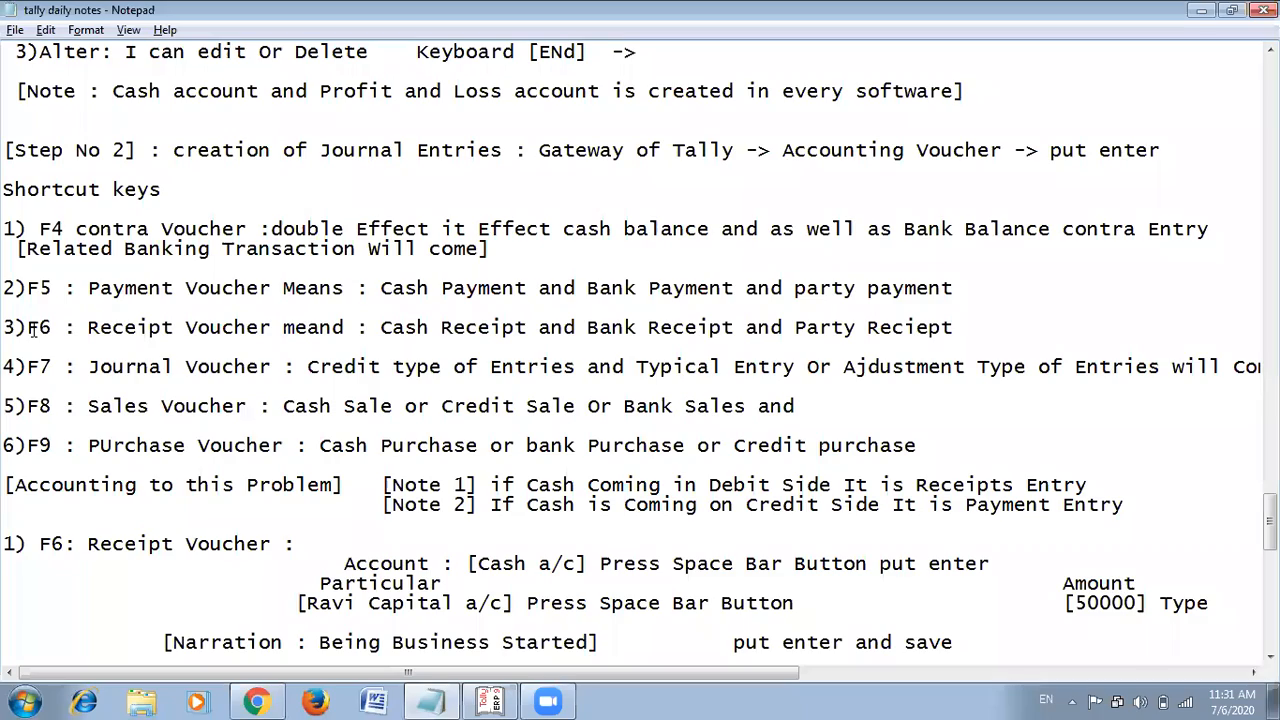
scroll(150, 440, "down", 10)
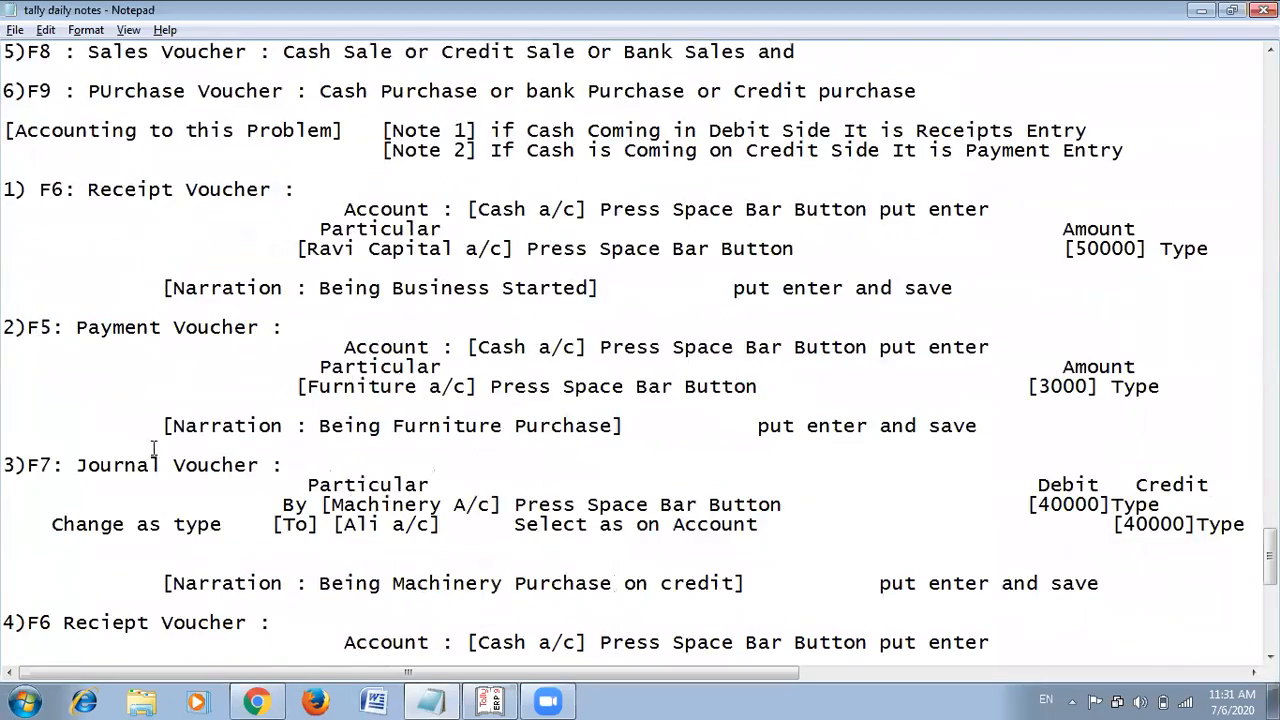
scroll(177, 434, "down", 5)
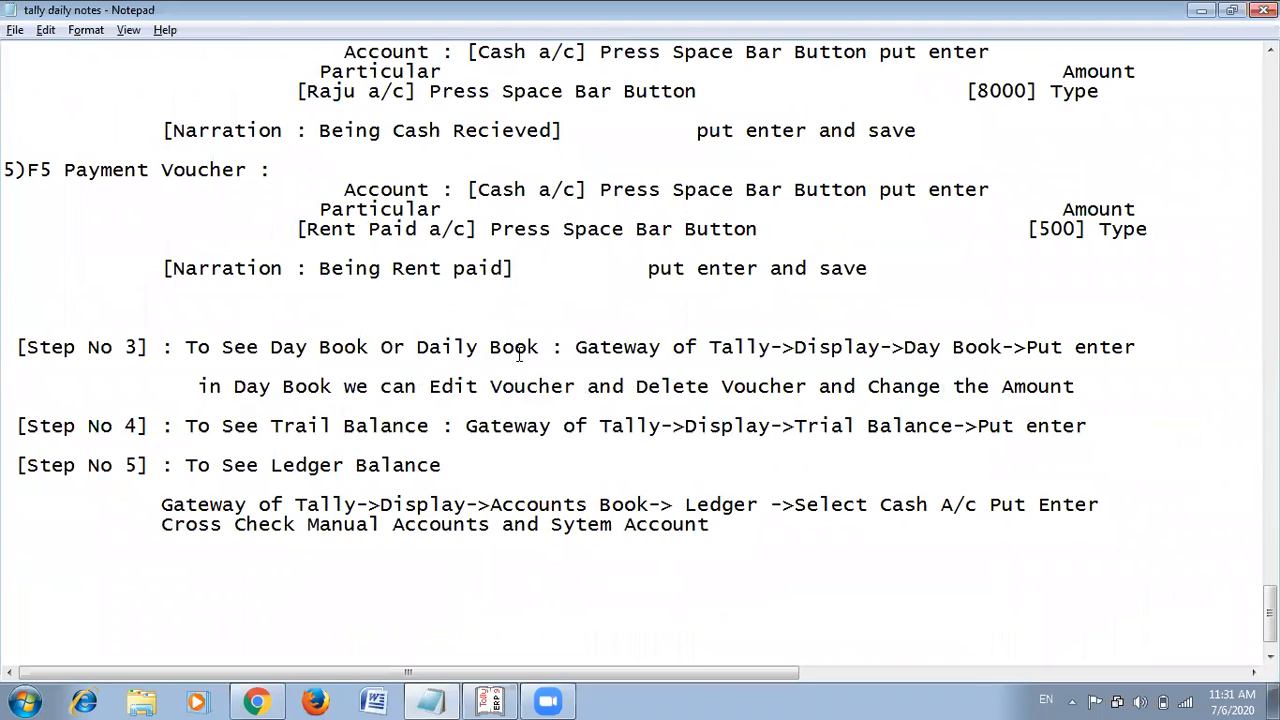
key("alt+Tab")
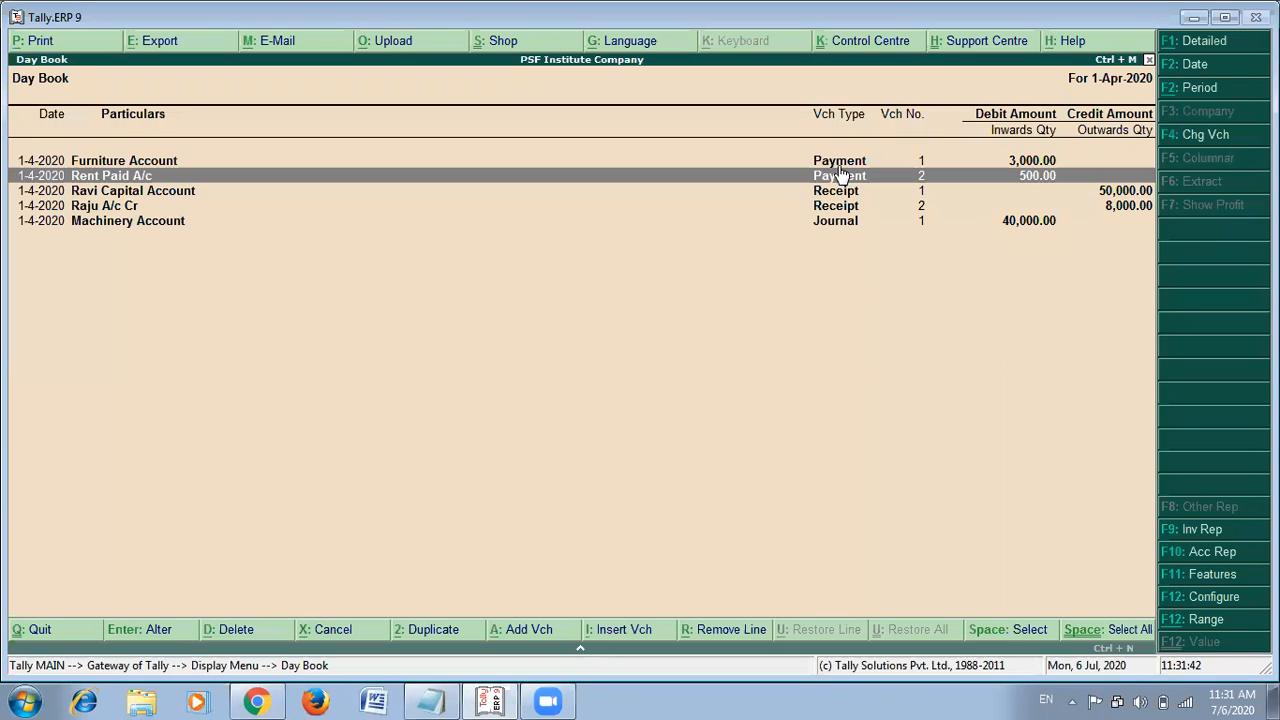
key("alt+Tab")
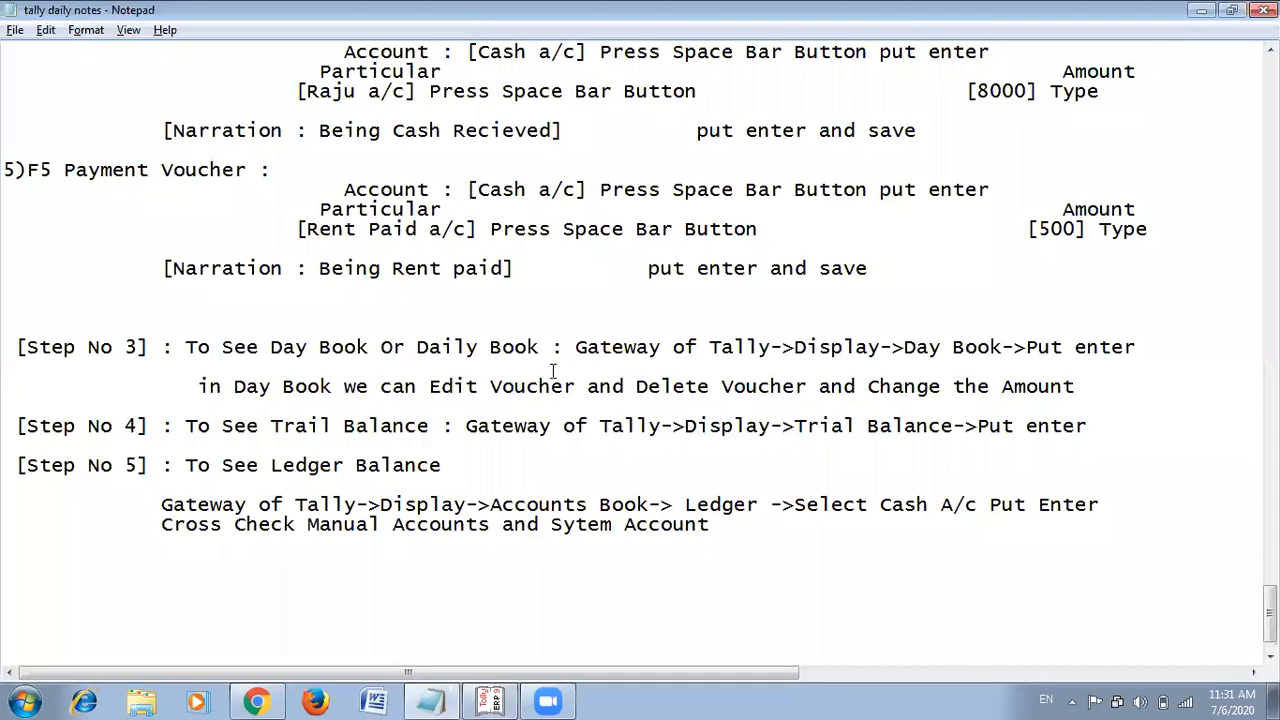
key("alt+Tab")
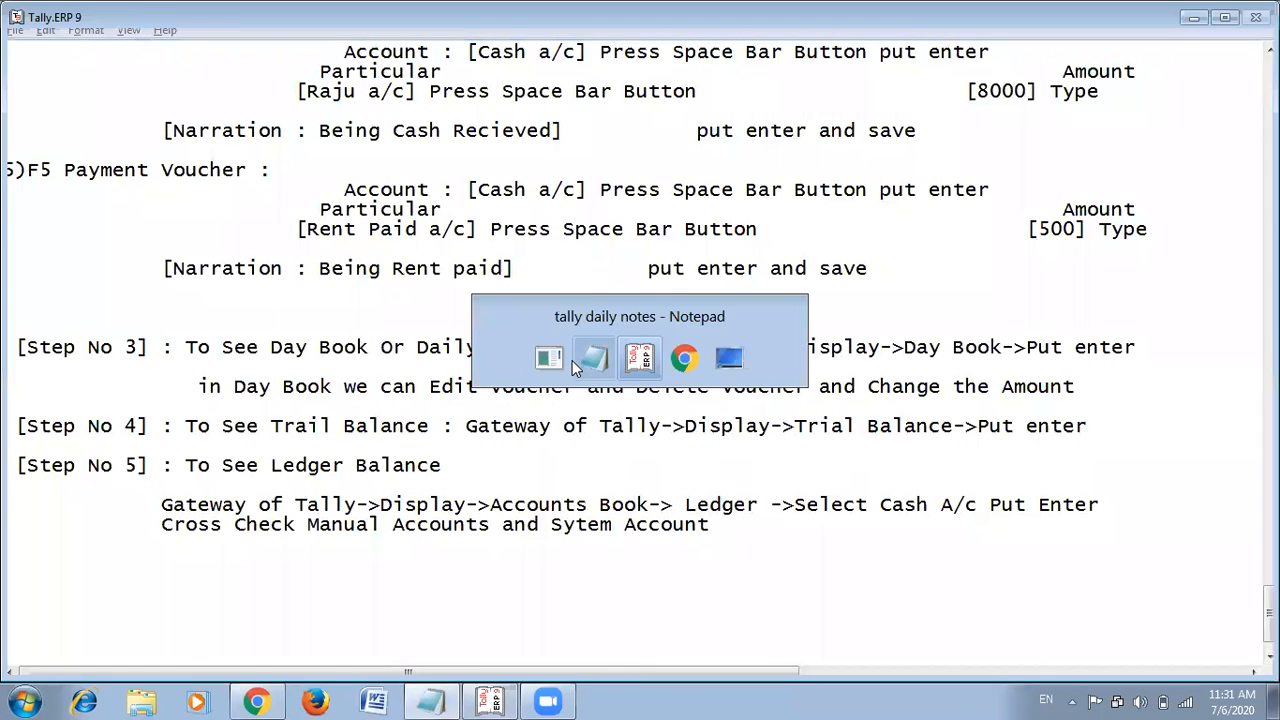
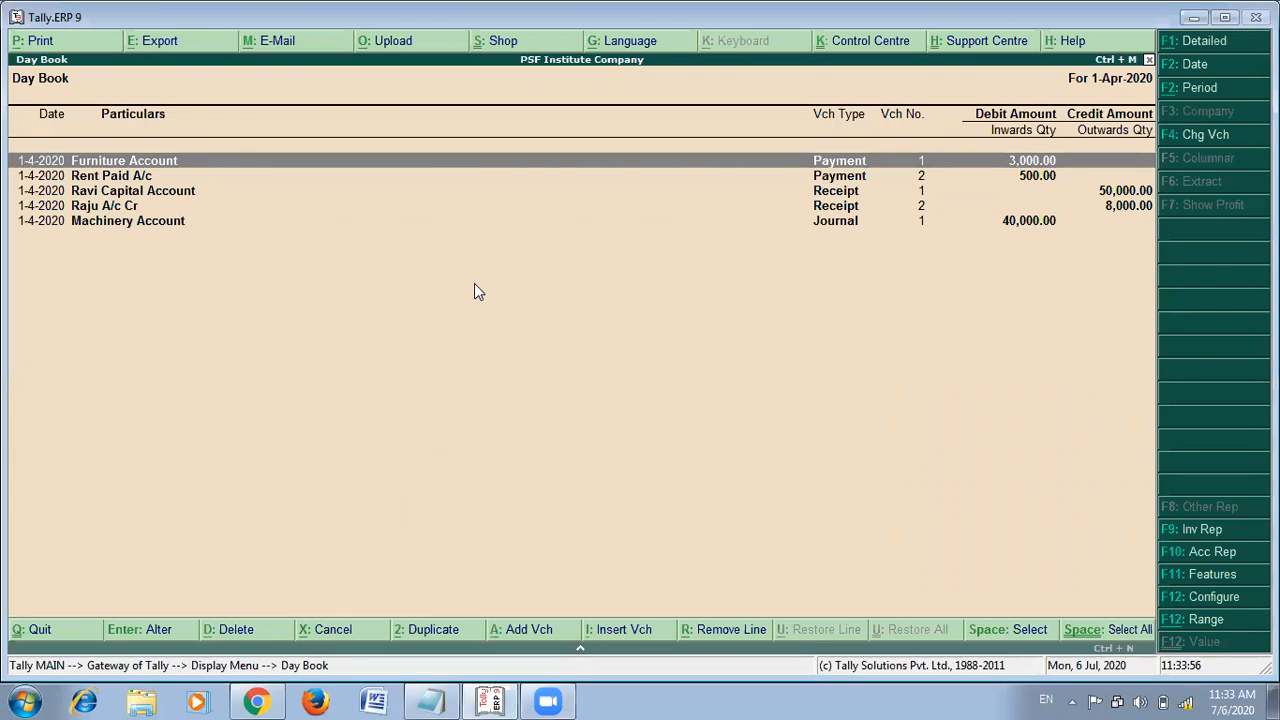
Open the Furniture Account payment voucher from the Day Book, set its amount to 4000 and accept the alteration.
key("Down")
key("Up")
key("Down")
key("Up")
left_click(1012, 163)
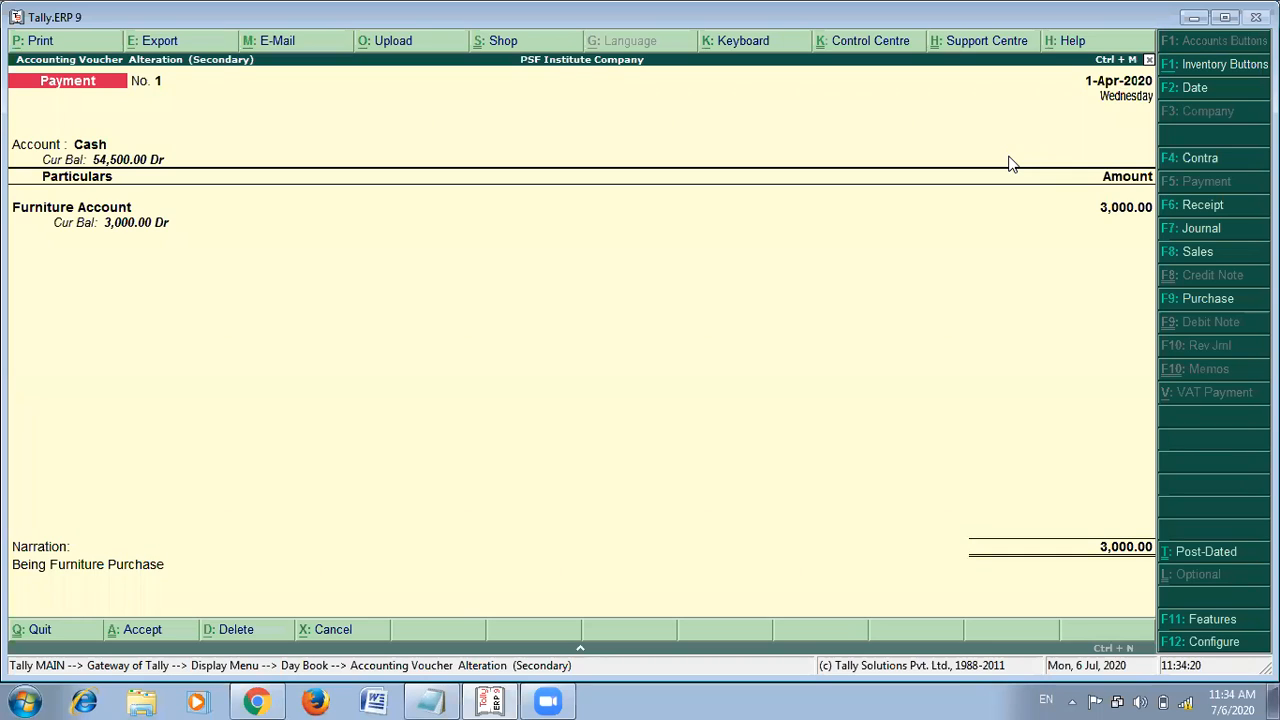
key("Return")
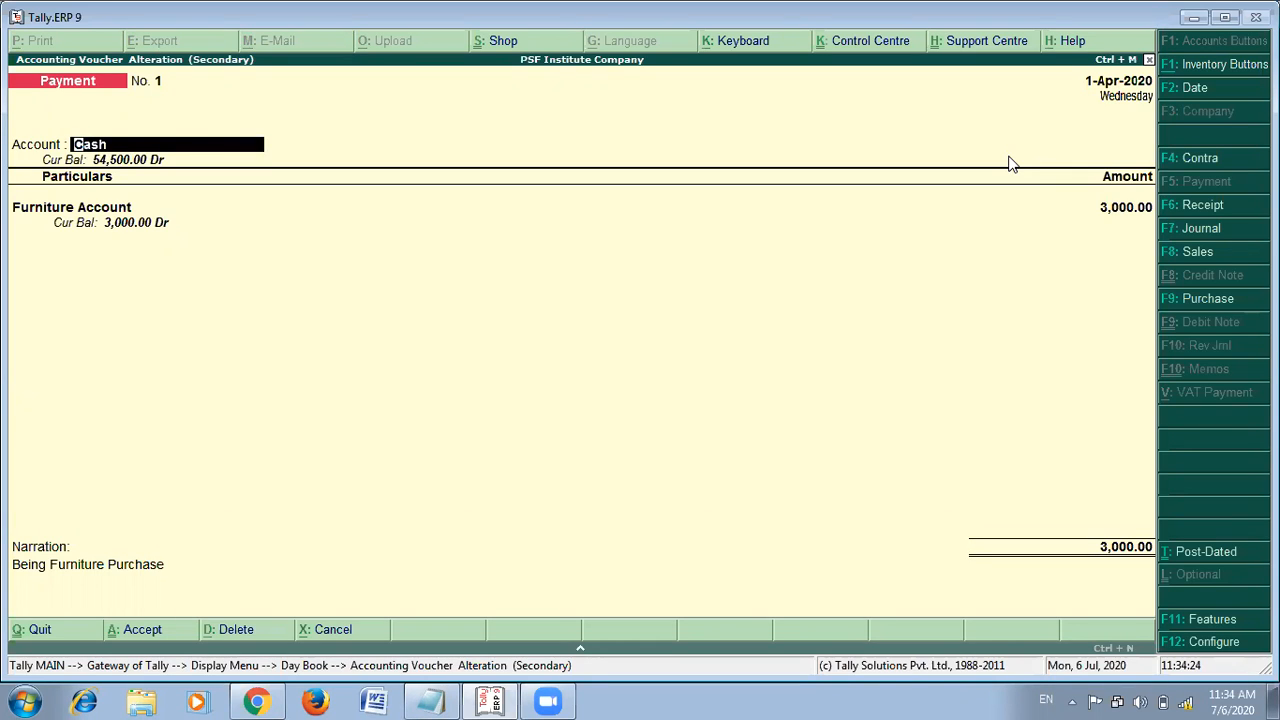
key("Return")
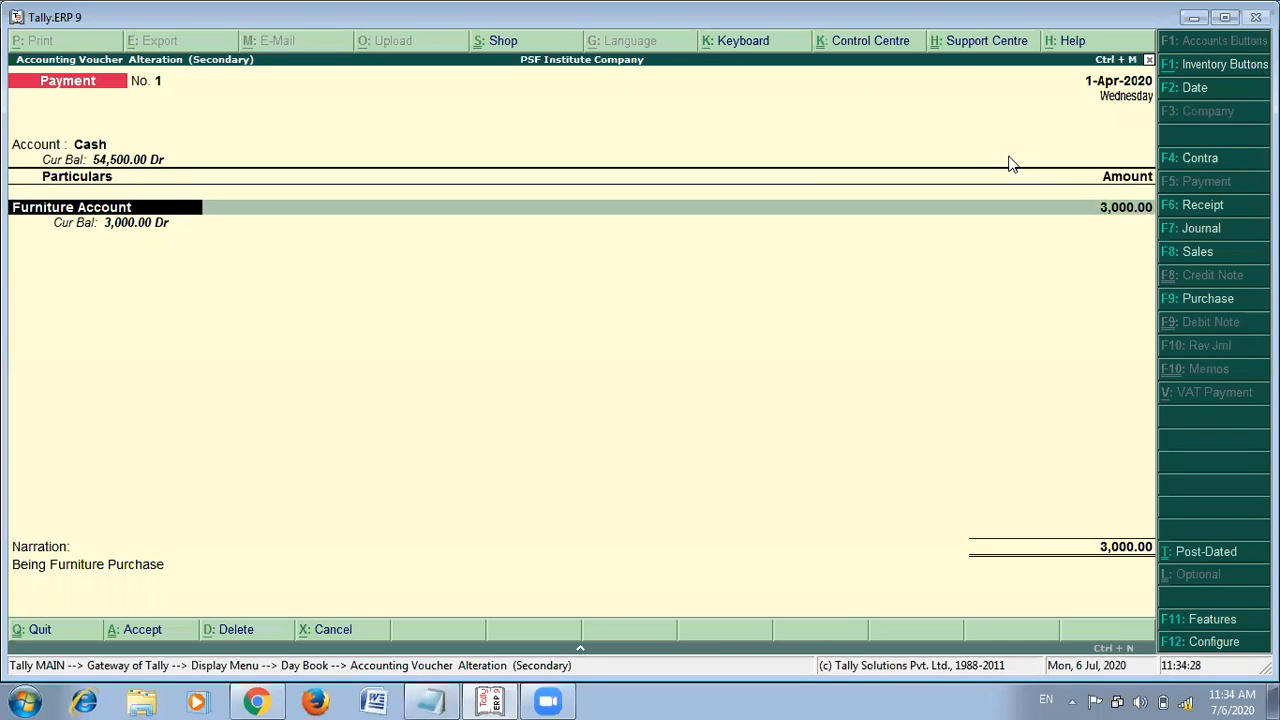
key("Return")
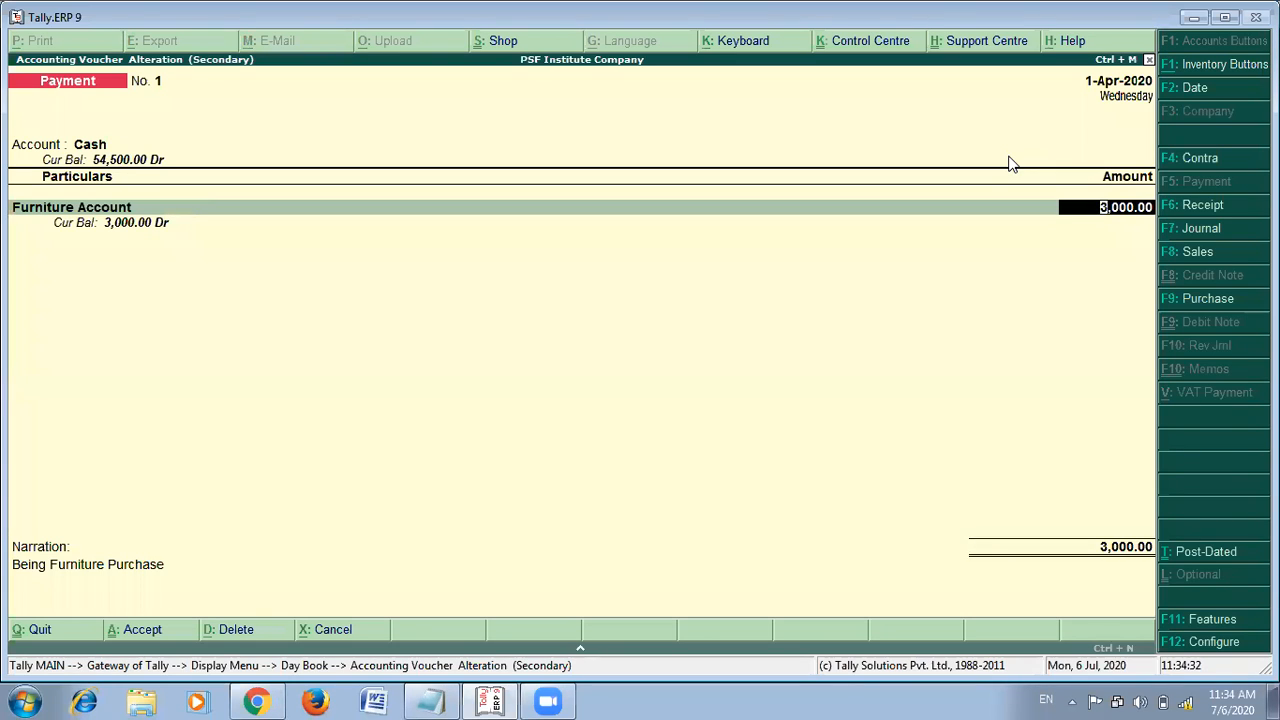
type("4000")
key("Return")
key("Return")
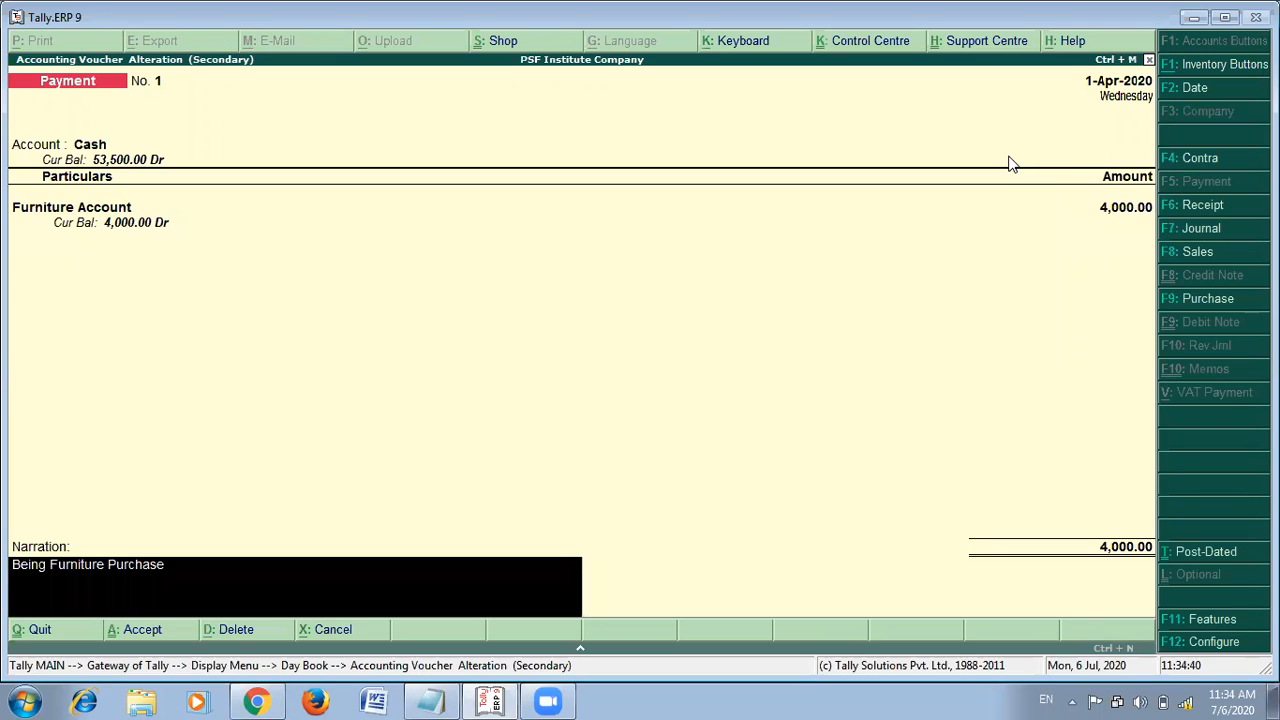
key("ctrl+a")
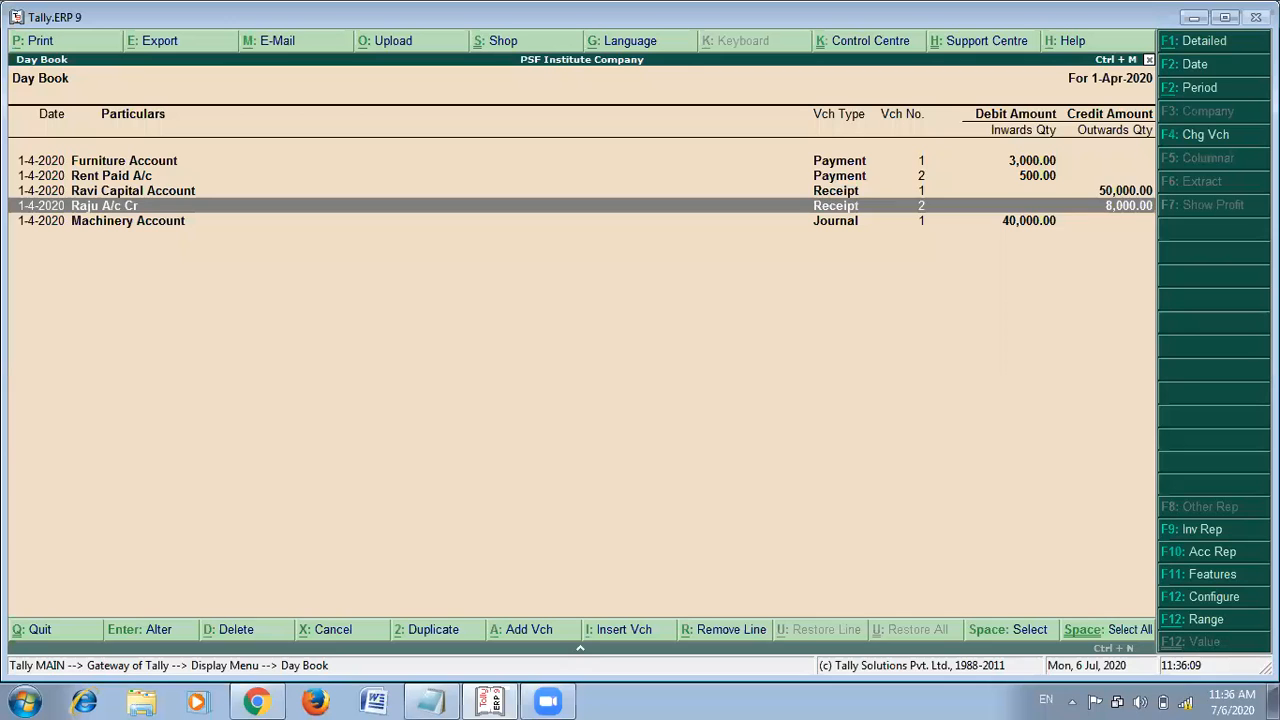
Open the Rent Paid A/c payment voucher from the Day Book for alteration.
left_click(111, 175)
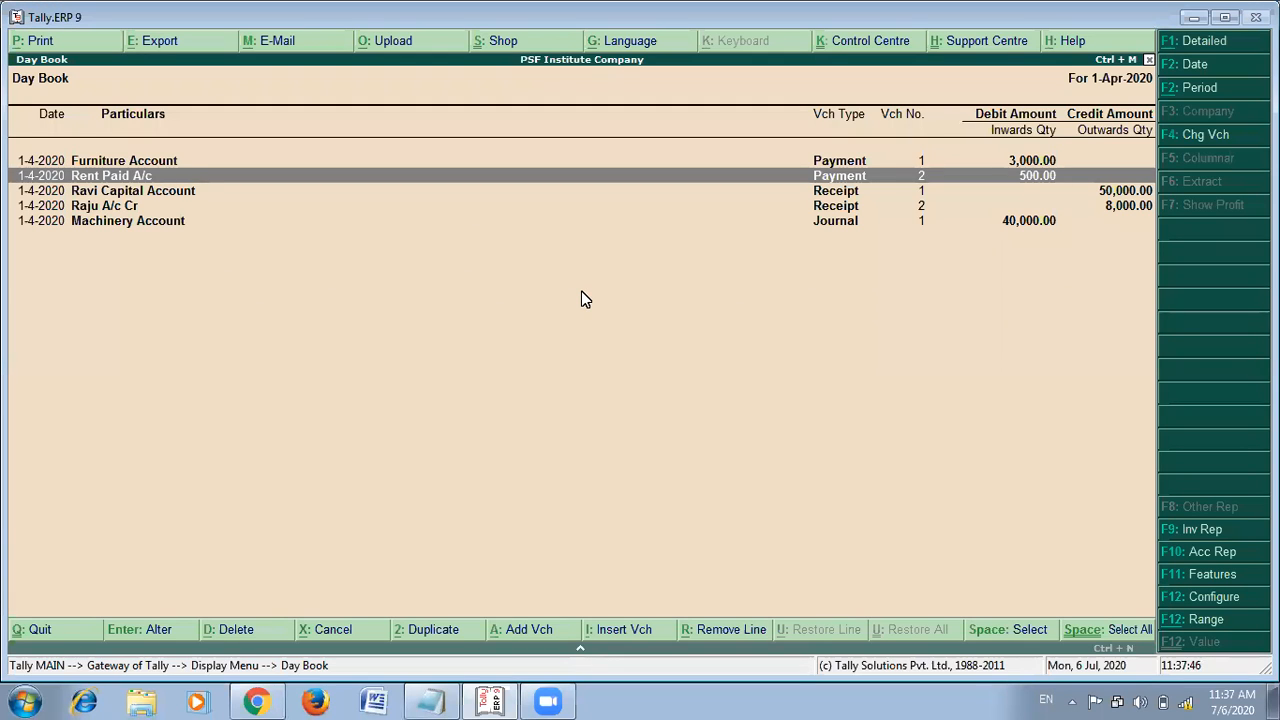
key("Return")
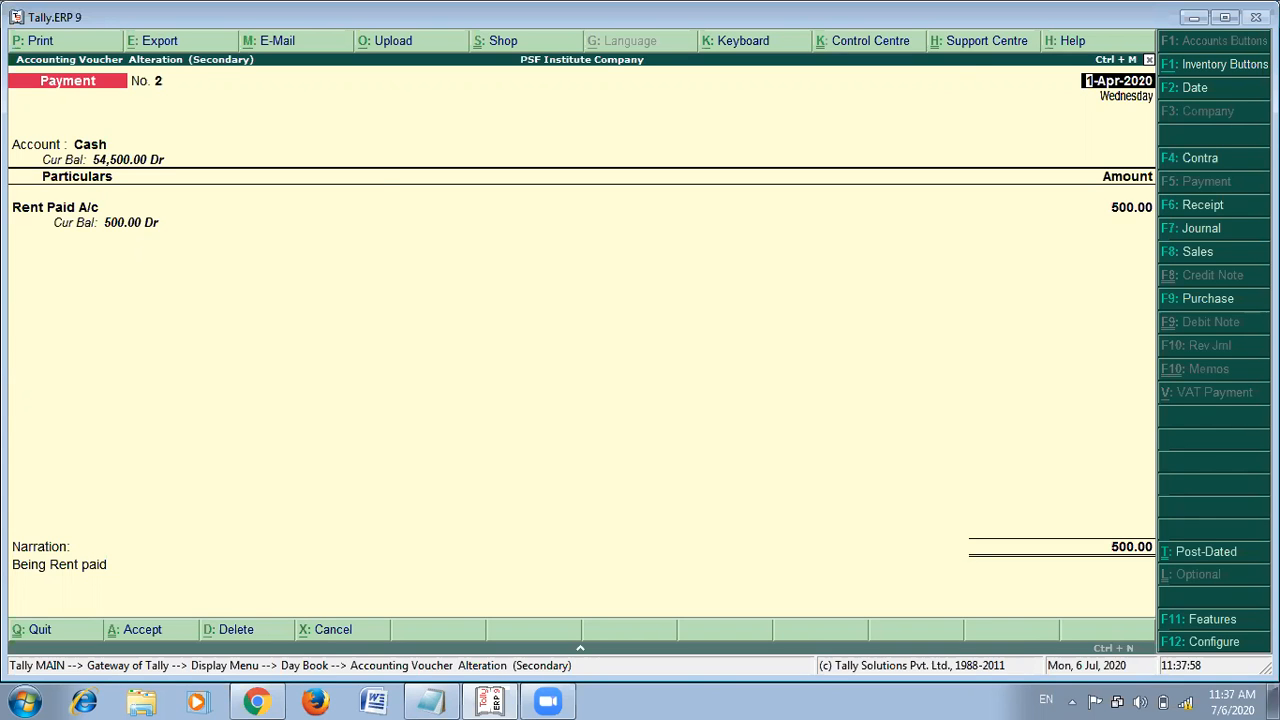
Switch to Notepad, add "ok" at the start of the line below the Day Book editing note and remove "Ald" from it.
key("alt+Tab")
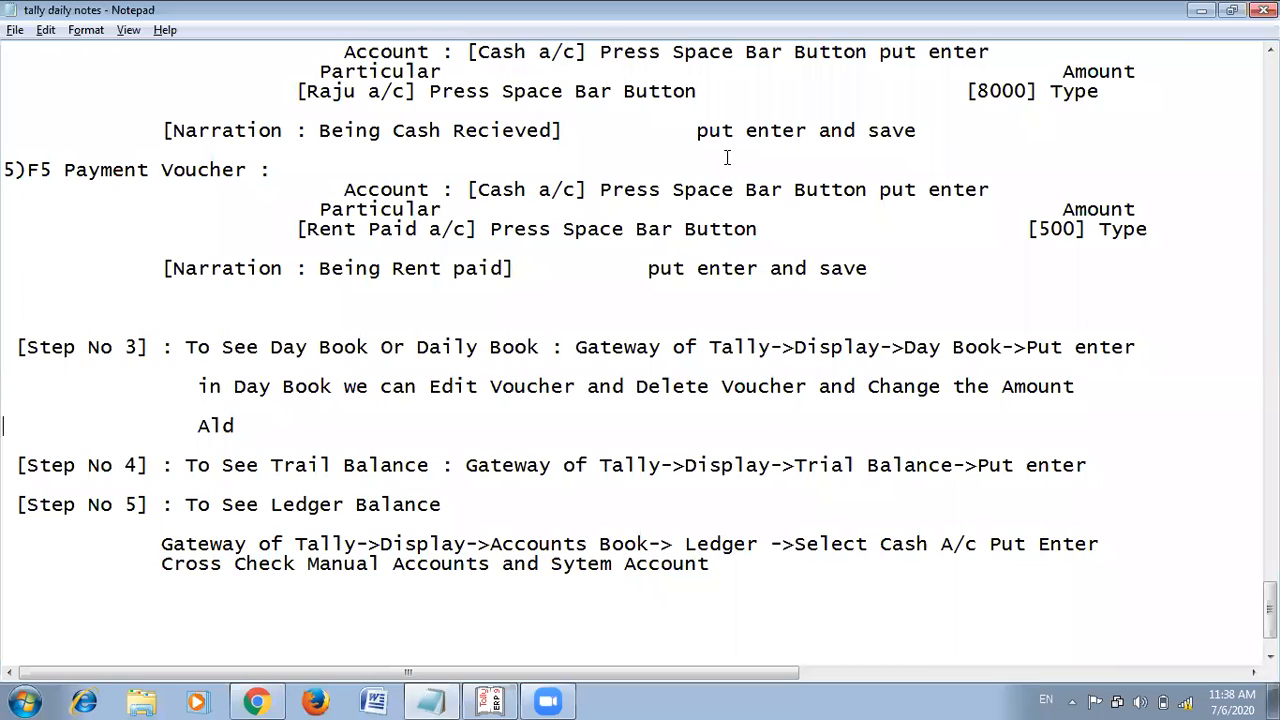
type("ok")
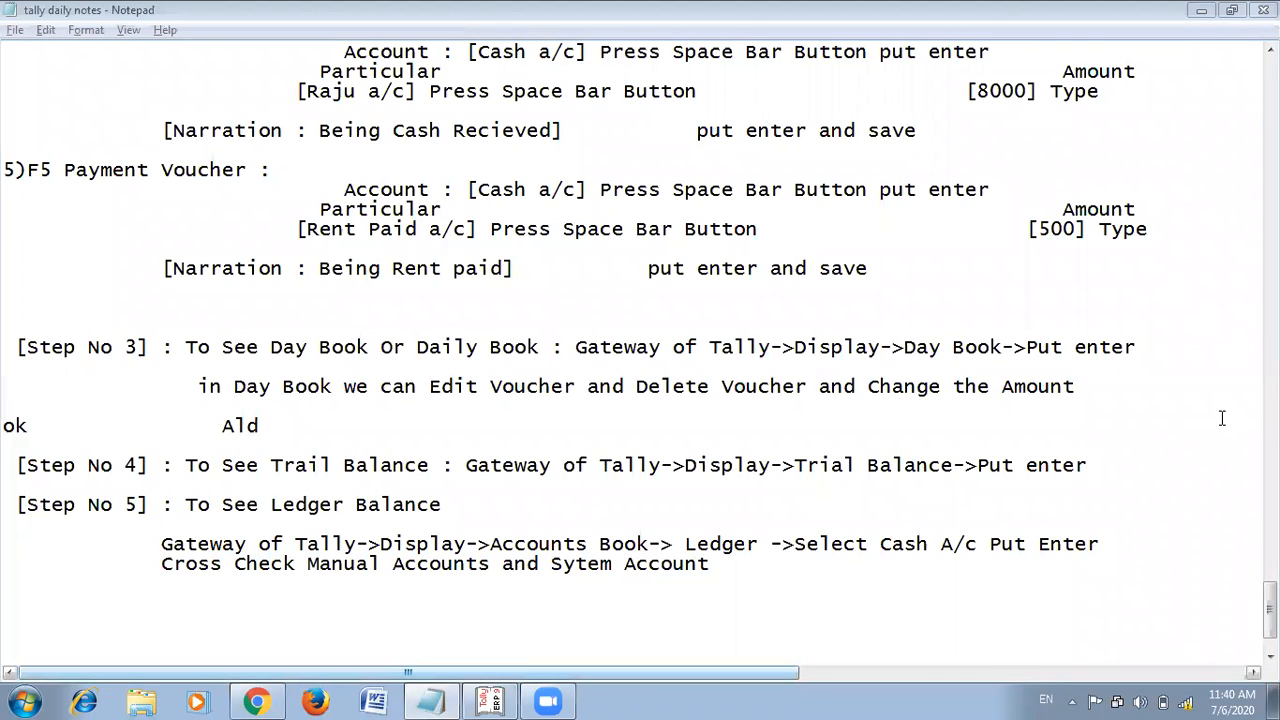
left_click(262, 428)
key("BackSpace")
key("BackSpace")
key("BackSpace")
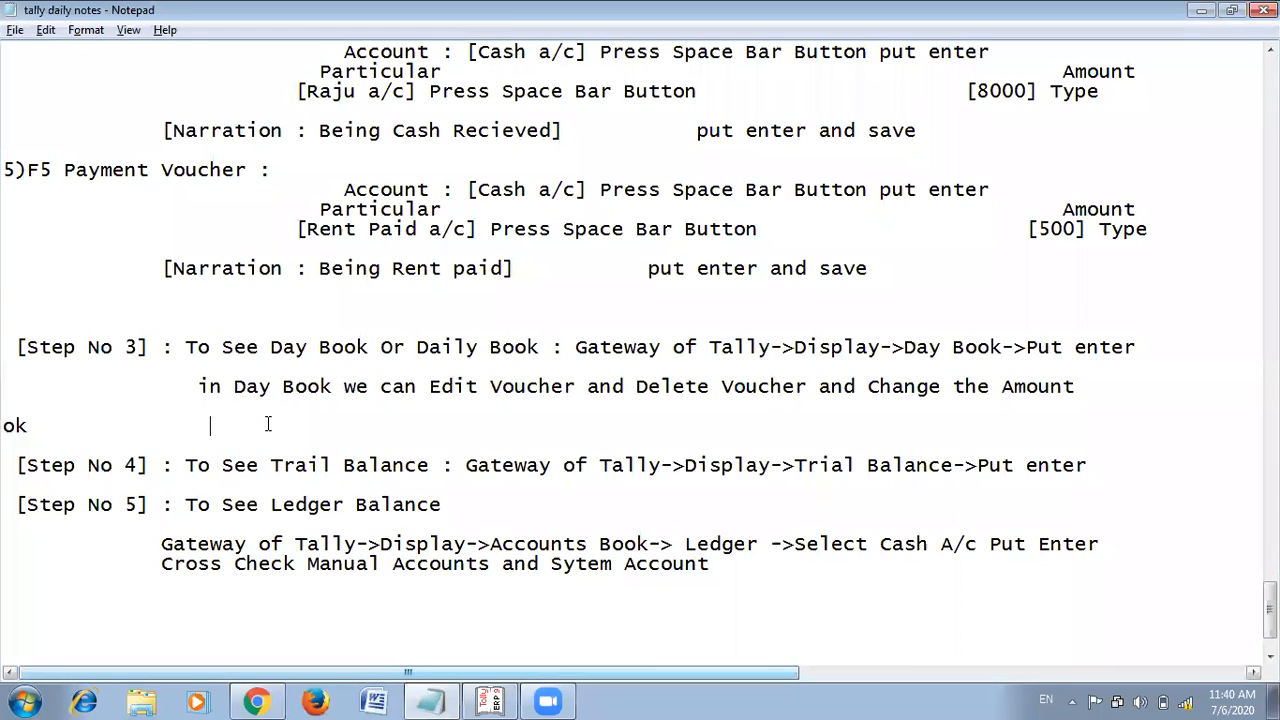
key("Left")
key("Left")
key("Left")
key("Left")
key("Left")
key("Left")
key("Left")
key("Left")
key("Left")
key("Left")
key("Left")
key("Left")
key("Left")
key("Left")
key("Left")
key("Left")
key("Left")
Return to Tally.ERP 9, delete the Rent Paid A/c payment voucher and select the Ravi Capital Account receipt in the Day Book.
key("alt+Tab")
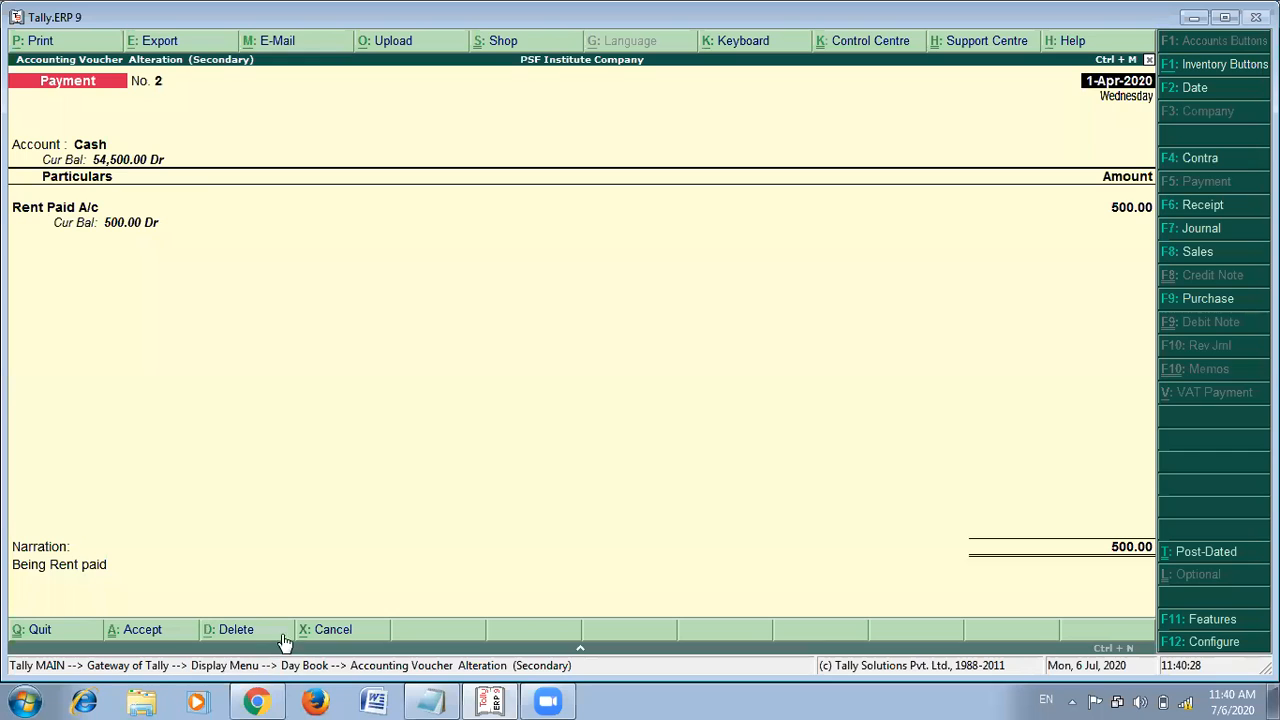
left_click(229, 628)
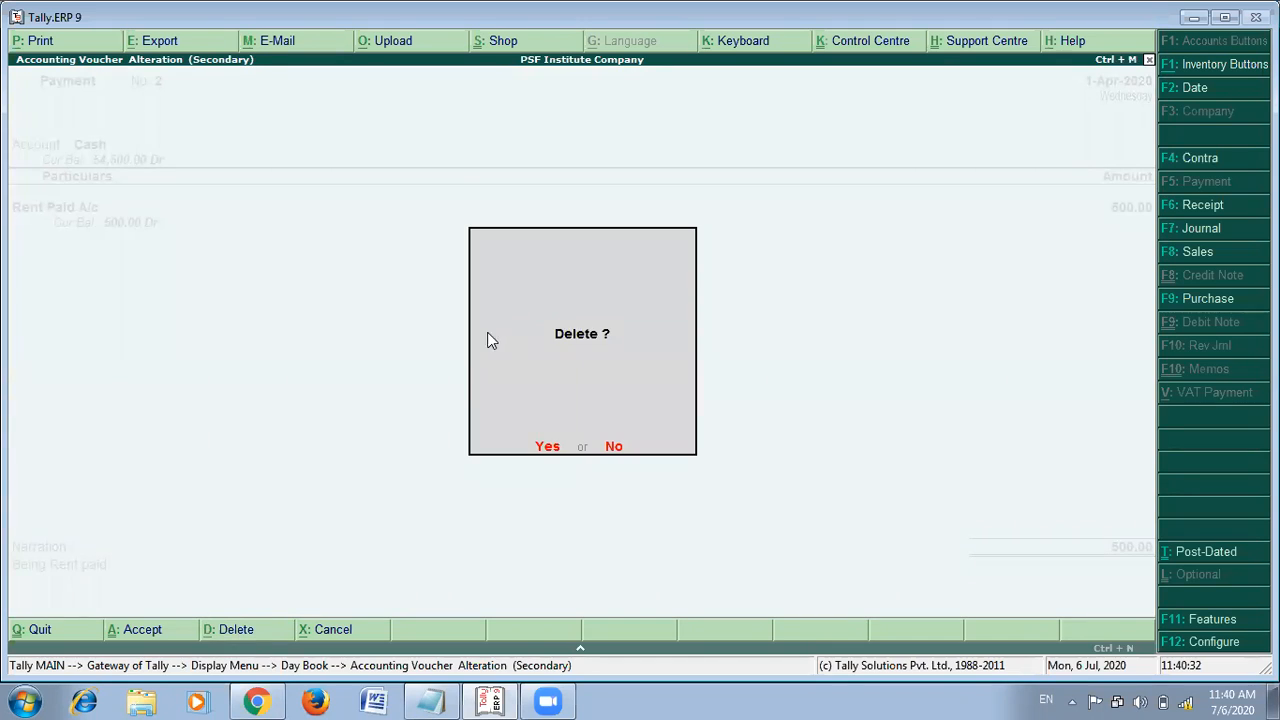
left_click(541, 447)
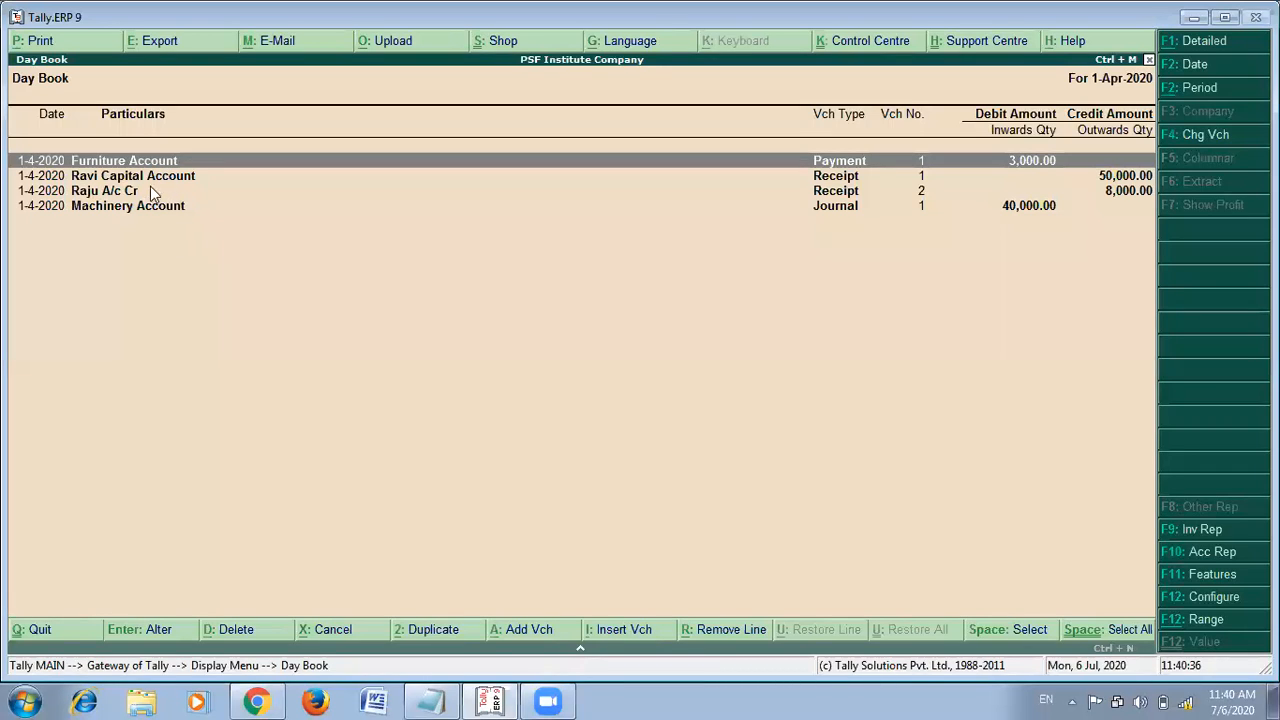
left_click(866, 178)
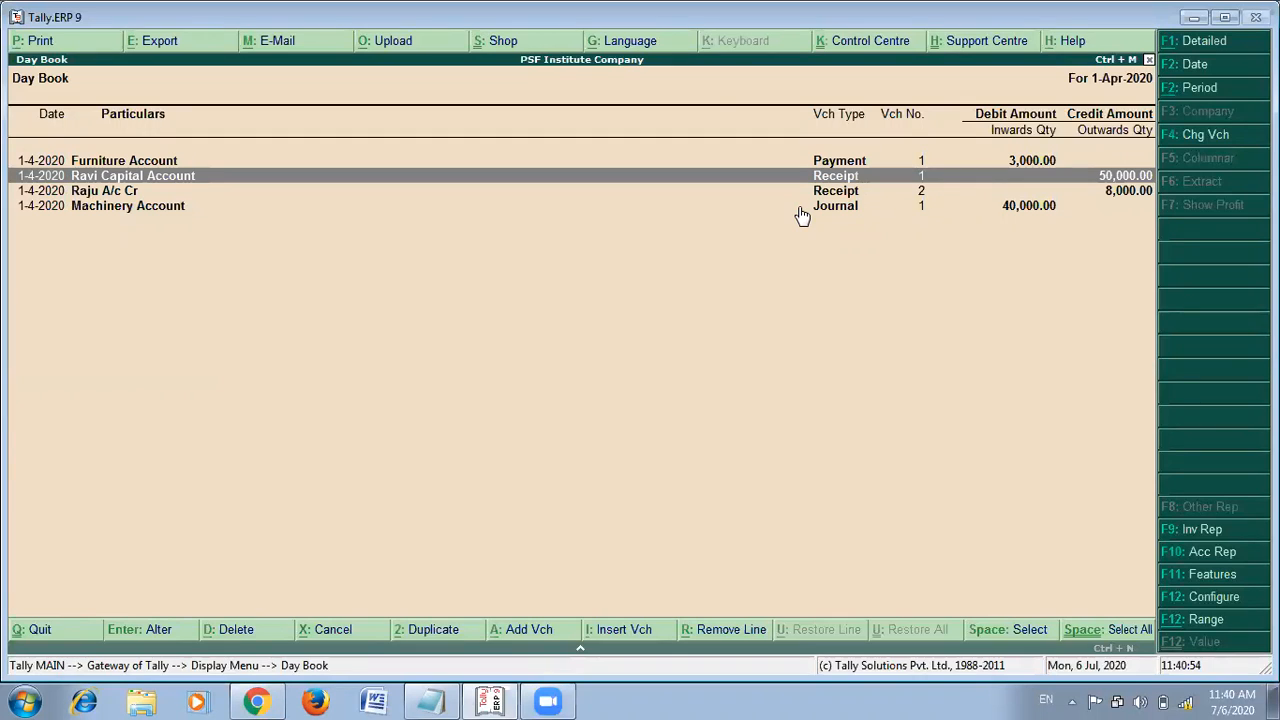
Leave the Day Book for the Gateway of Tally and reopen it to review the remaining vouchers.
key("Escape")
key("Escape")
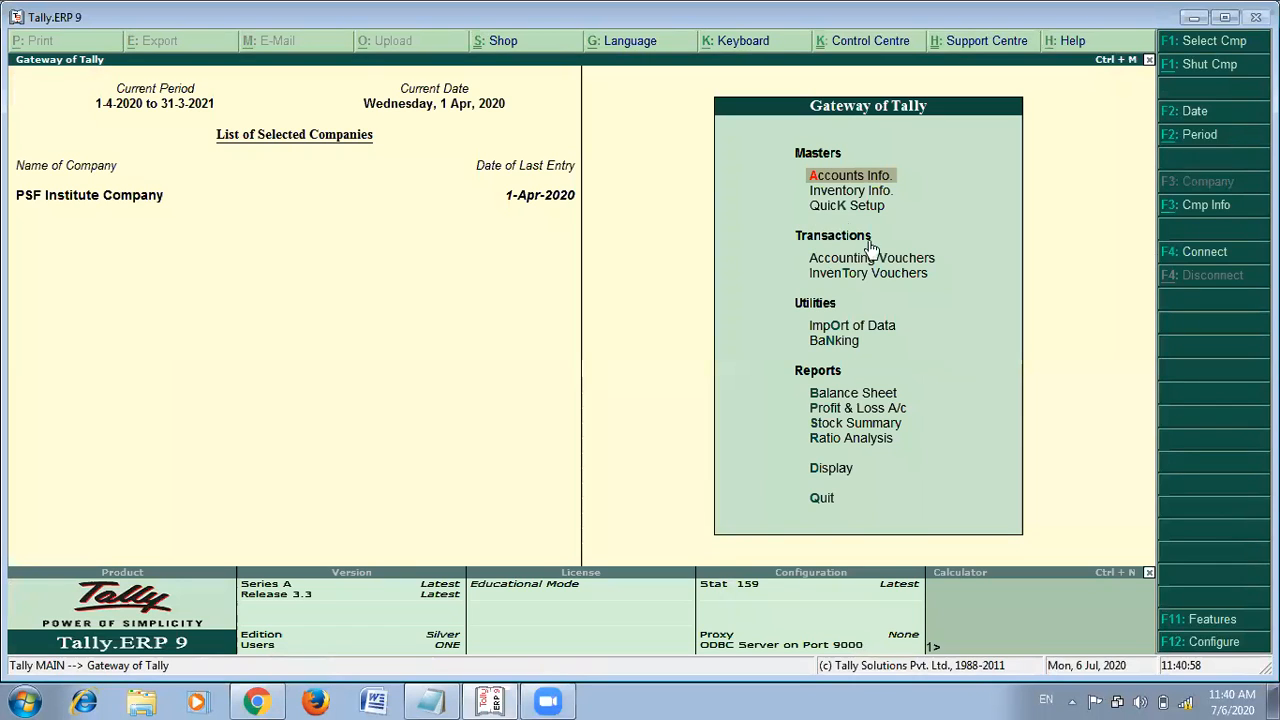
left_click(820, 466)
left_click(815, 466)
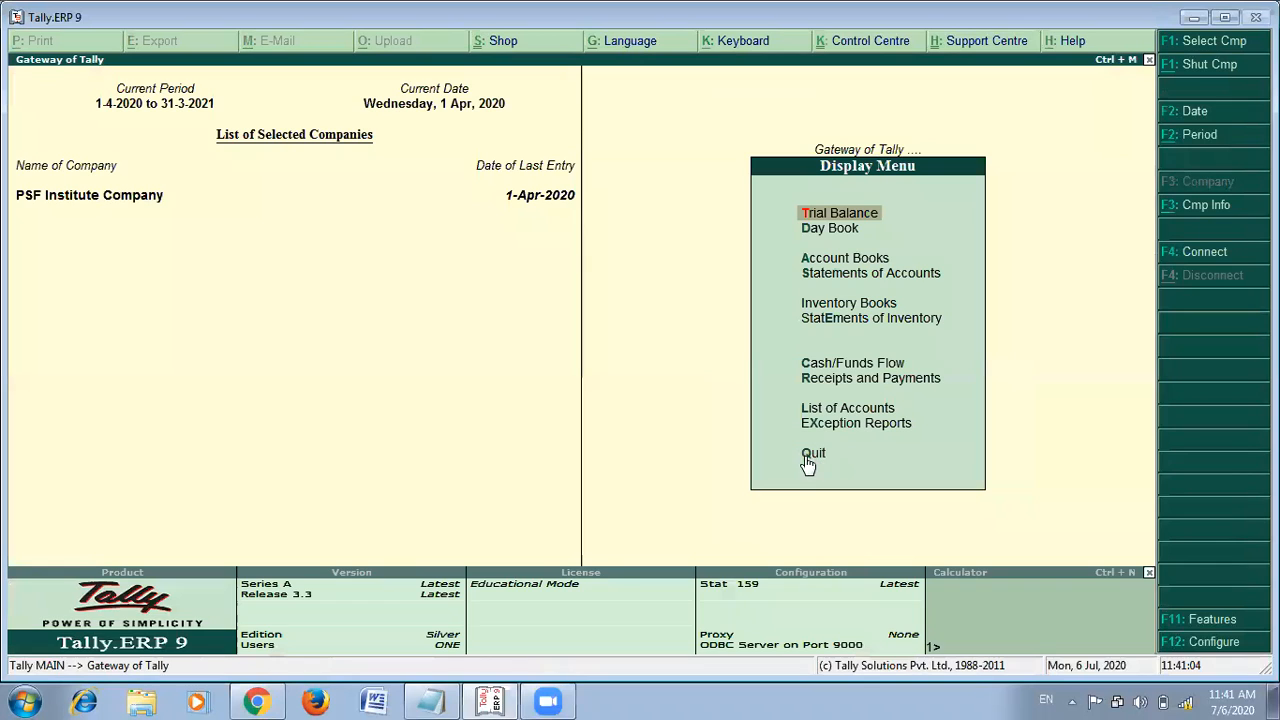
key("d")
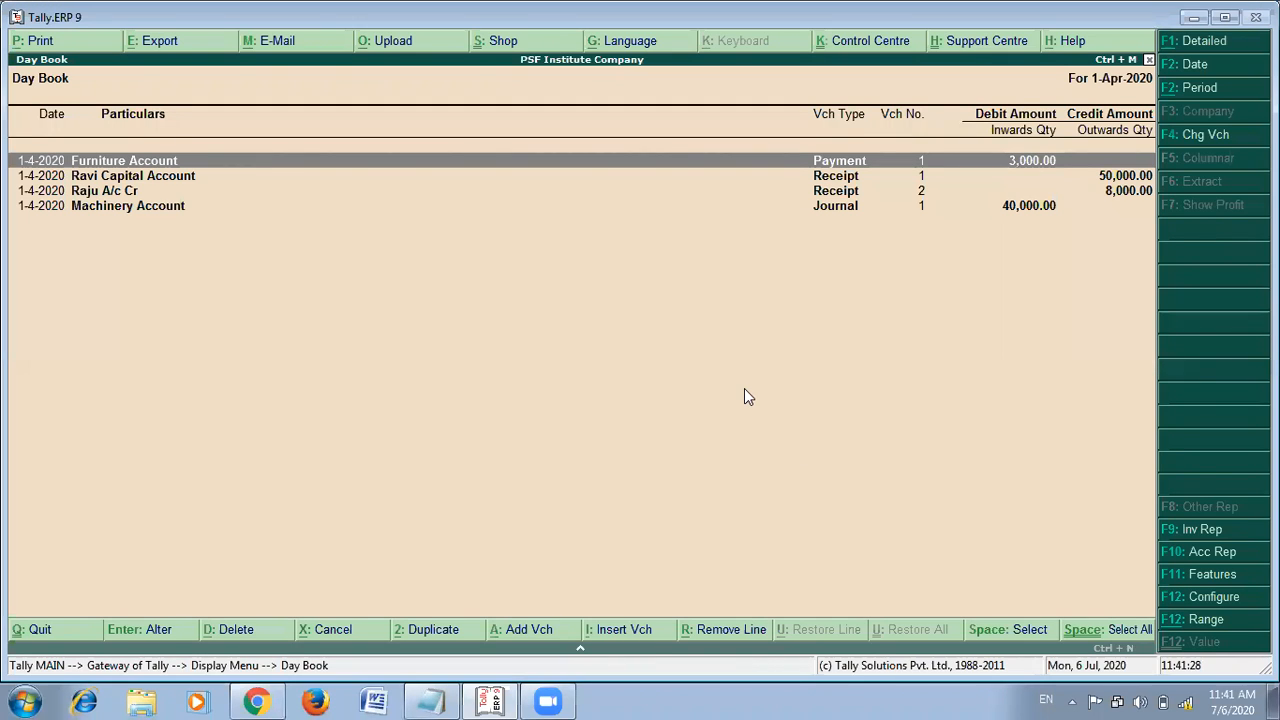
Close the Day Book, check the journal entry creation notes in Notepad, and open Accounting Vouchers in Tally.ERP 9.
key("Escape")
key("Escape")
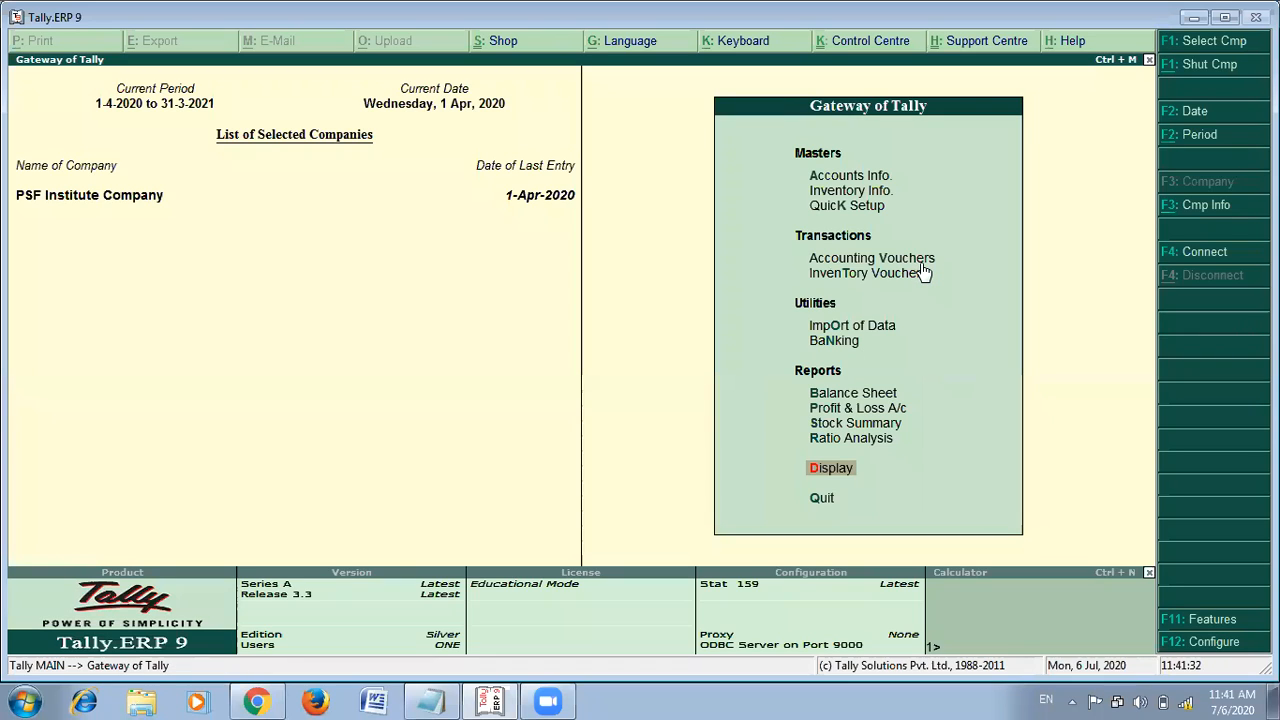
key("alt+Tab")
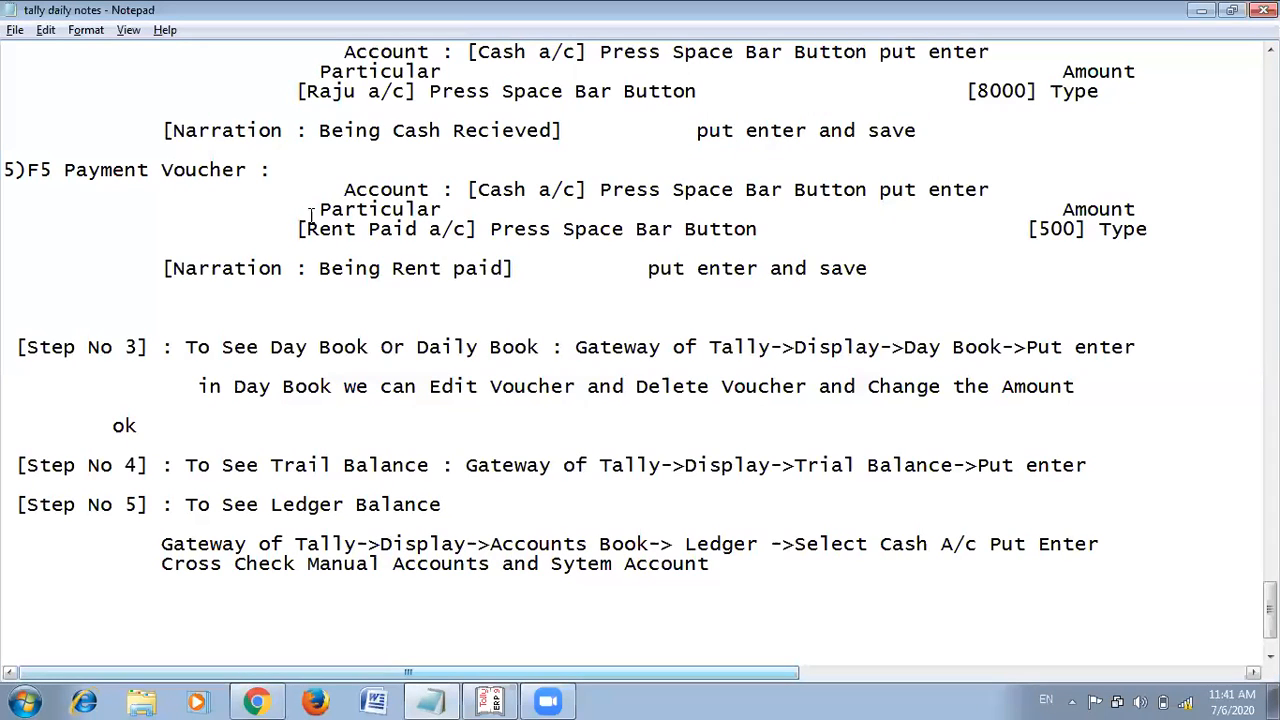
scroll(240, 190, "up", 3)
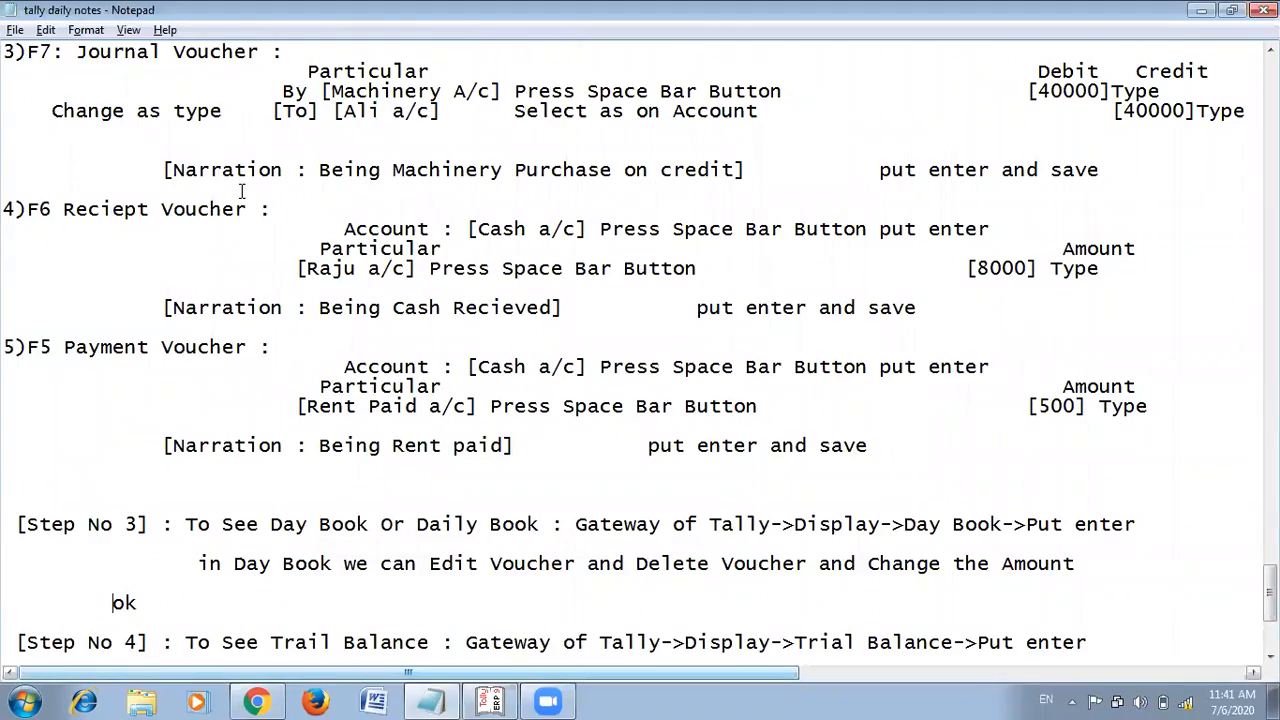
scroll(240, 190, "up", 11)
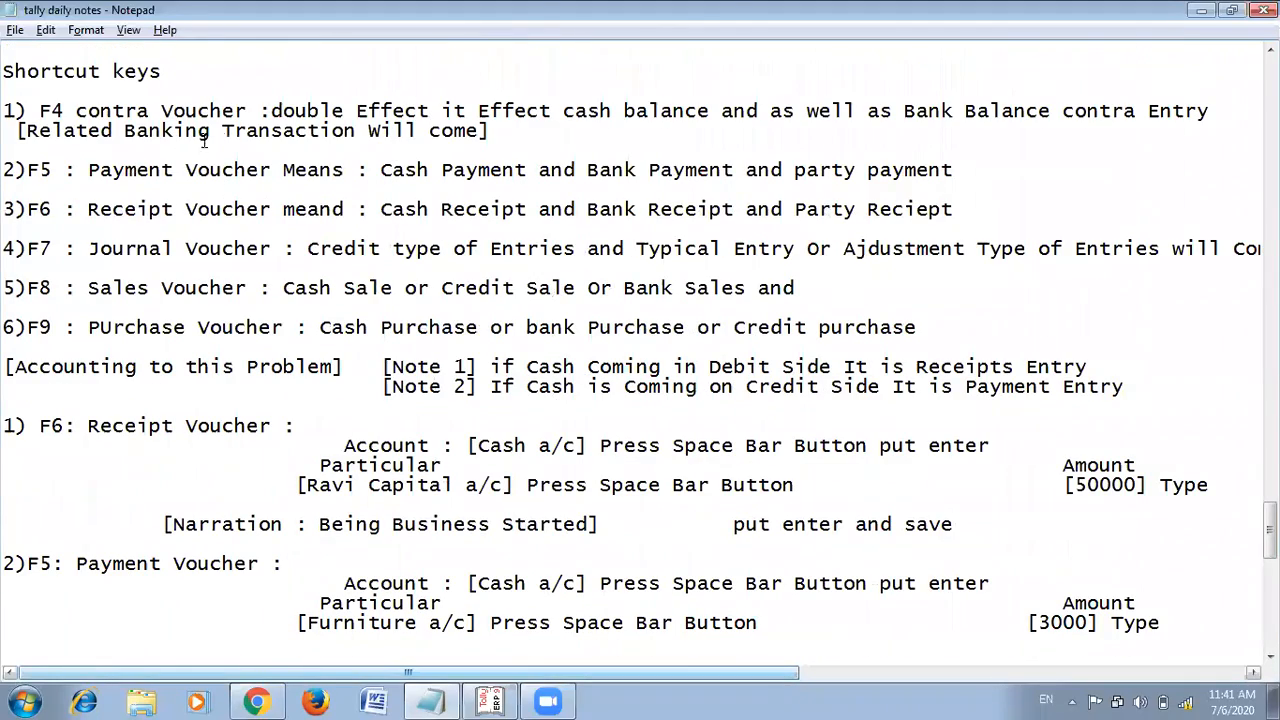
scroll(566, 190, "up", 2)
key("alt+Tab")
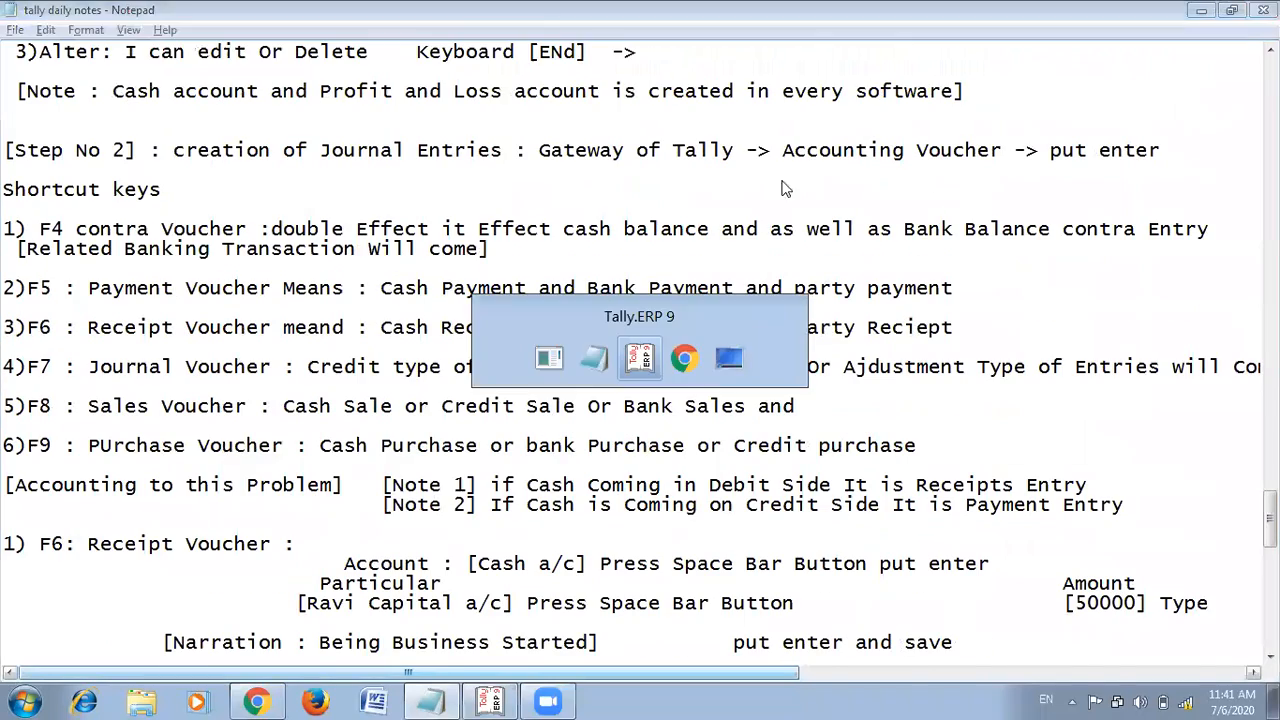
left_click(903, 262)
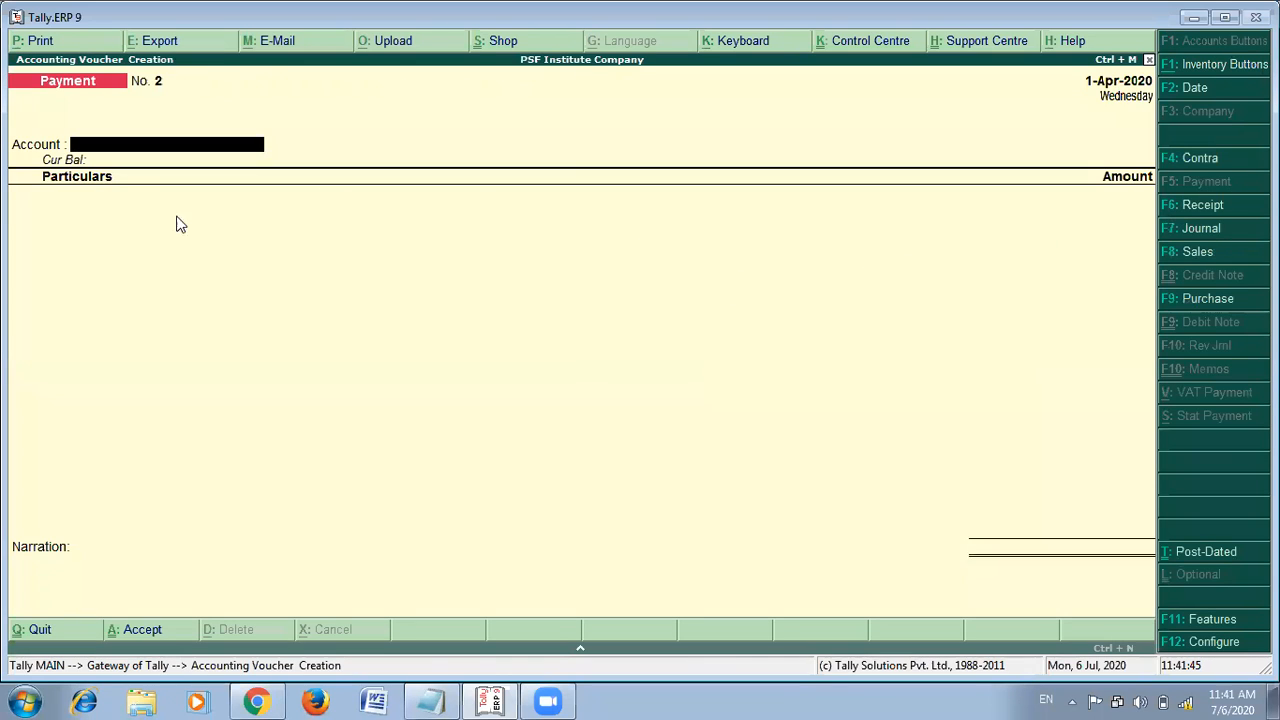
Consult the fifth entry, F5 Payment Voucher, in Notepad and set the new payment voucher's account to Cash in Tally.ERP 9.
key("alt+Tab")
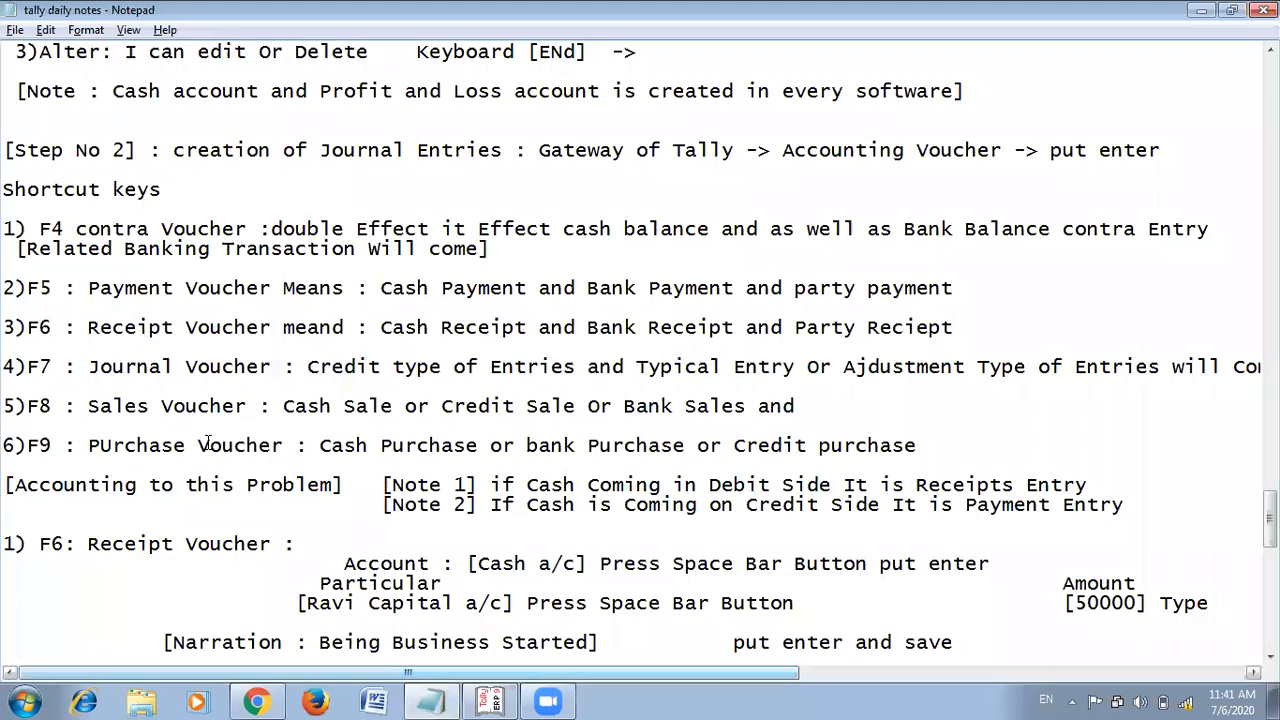
scroll(206, 438, "down", 10)
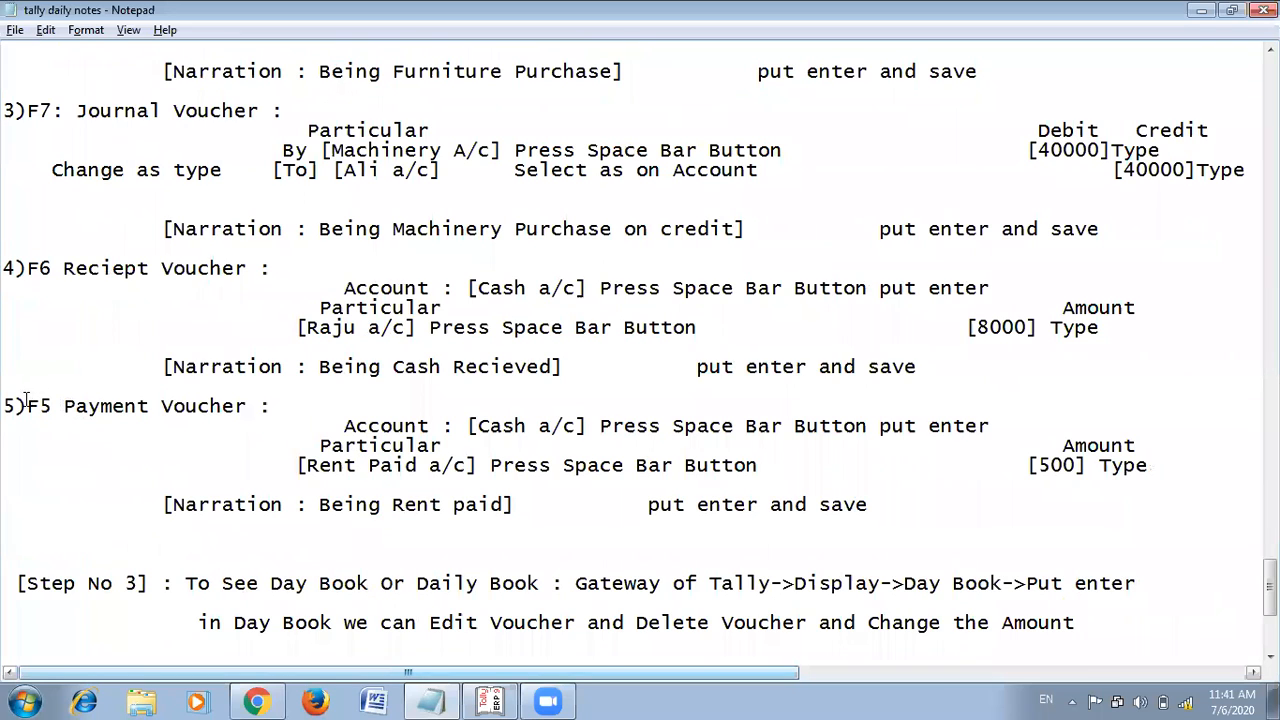
left_click(247, 410)
left_click_drag(247, 410, 28, 410)
key("alt+Tab")
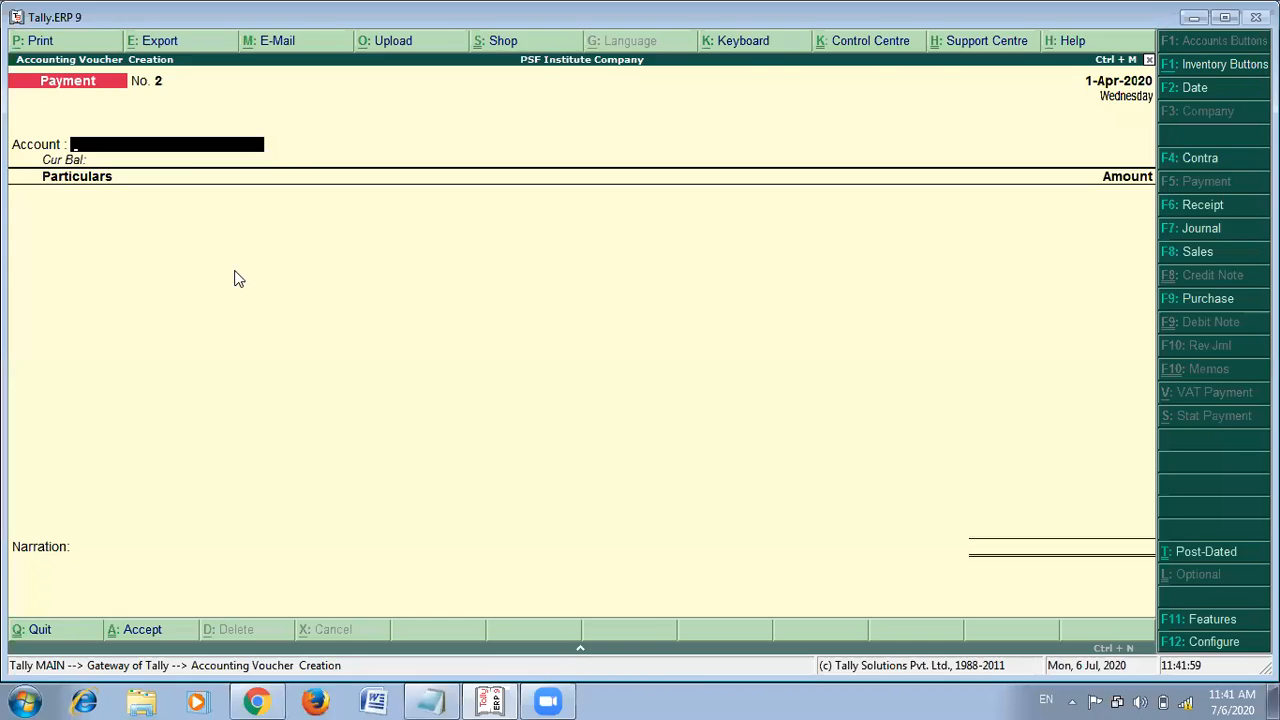
key("alt+Tab")
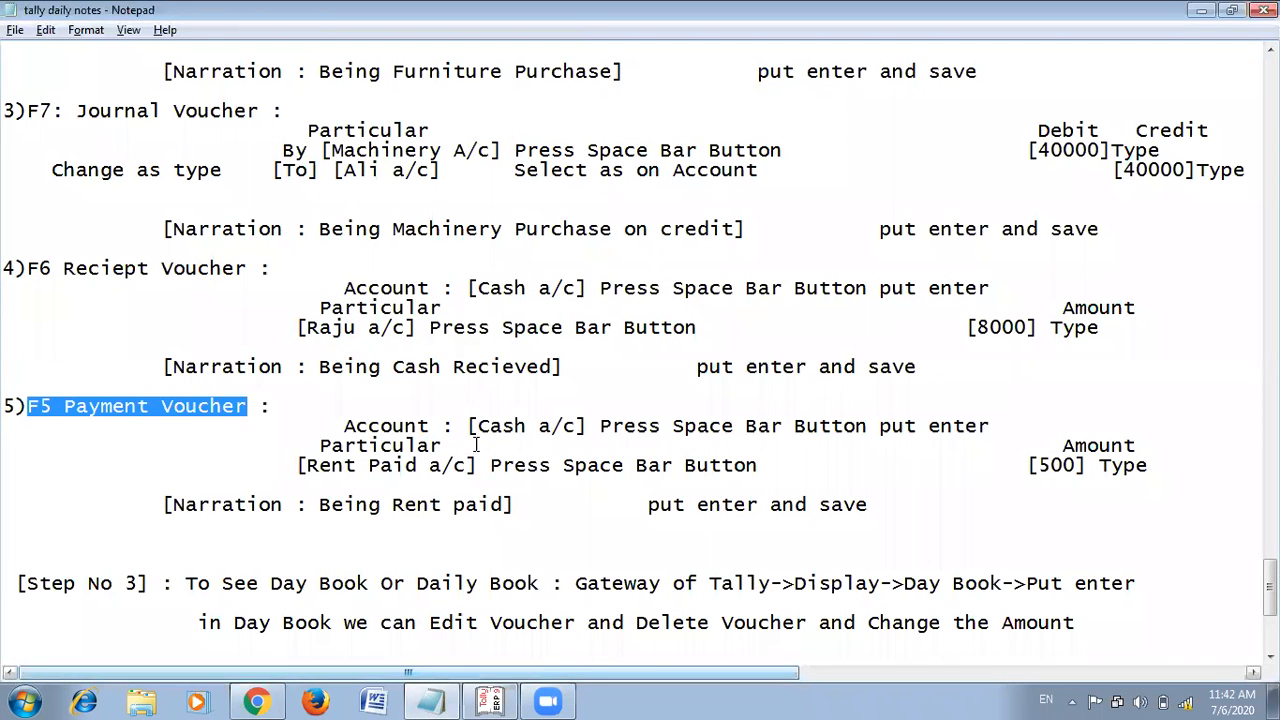
key("alt+Tab")
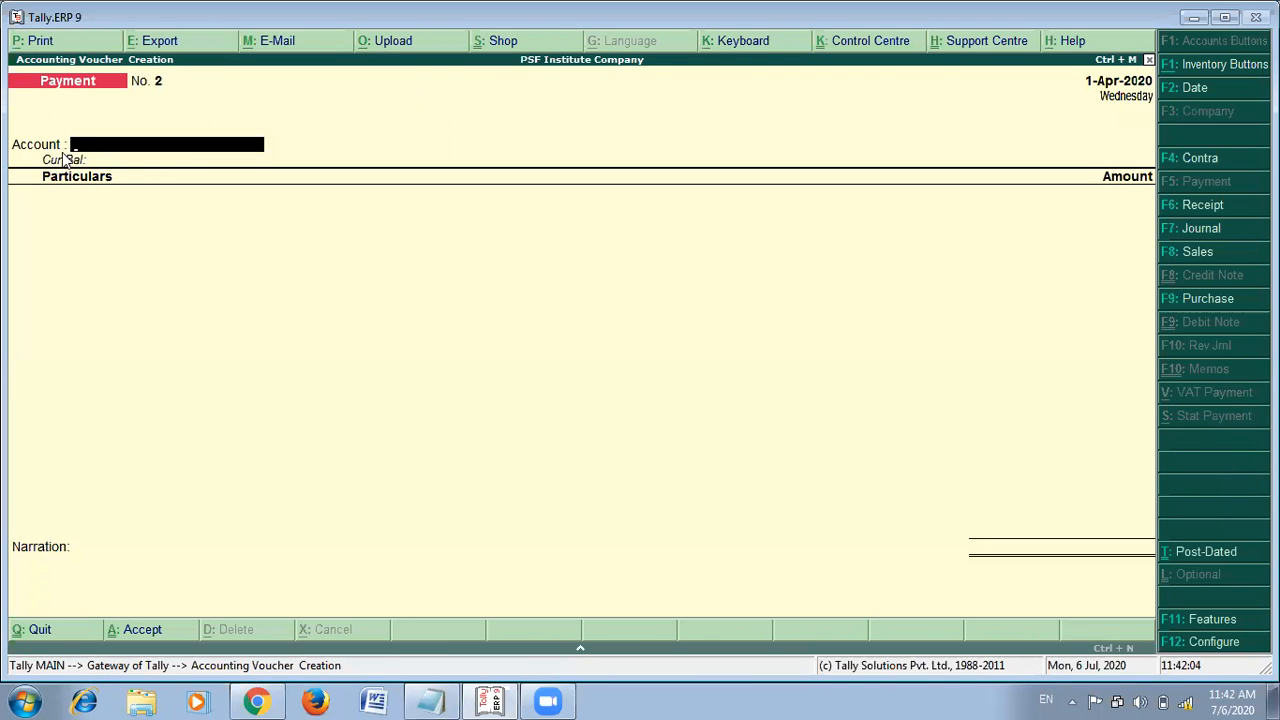
key("alt+Tab")
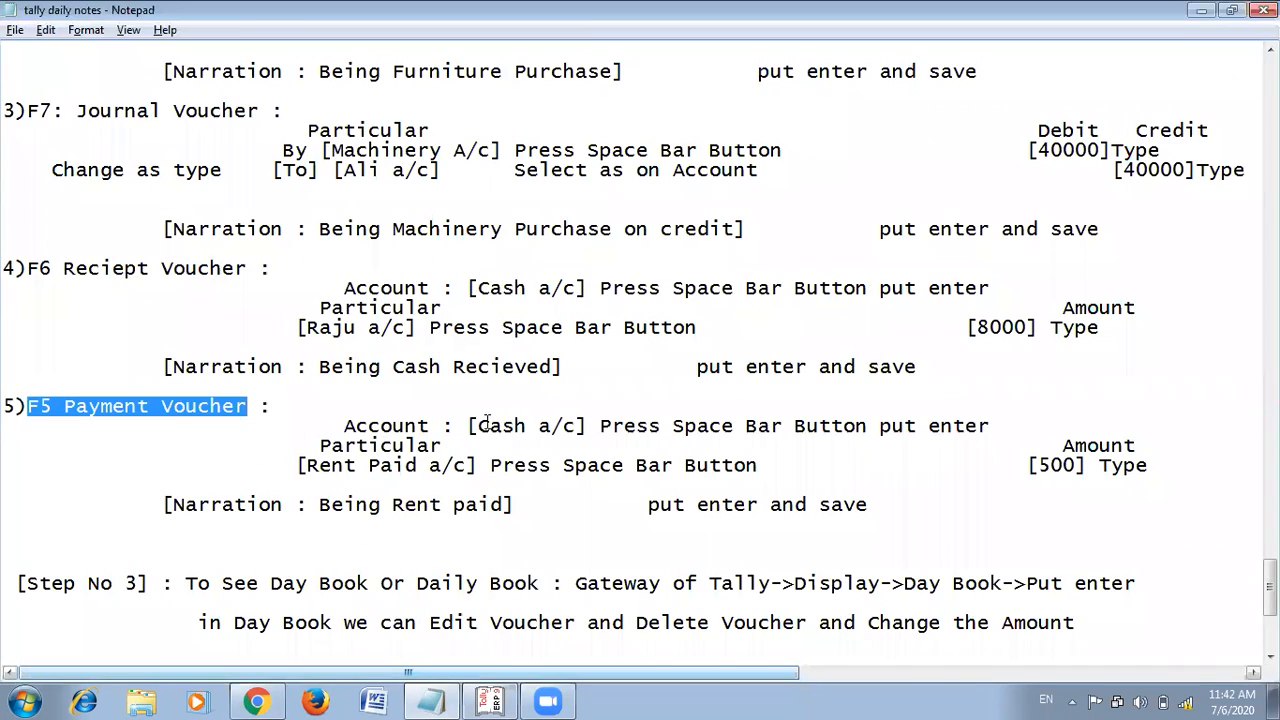
key("alt+Tab")
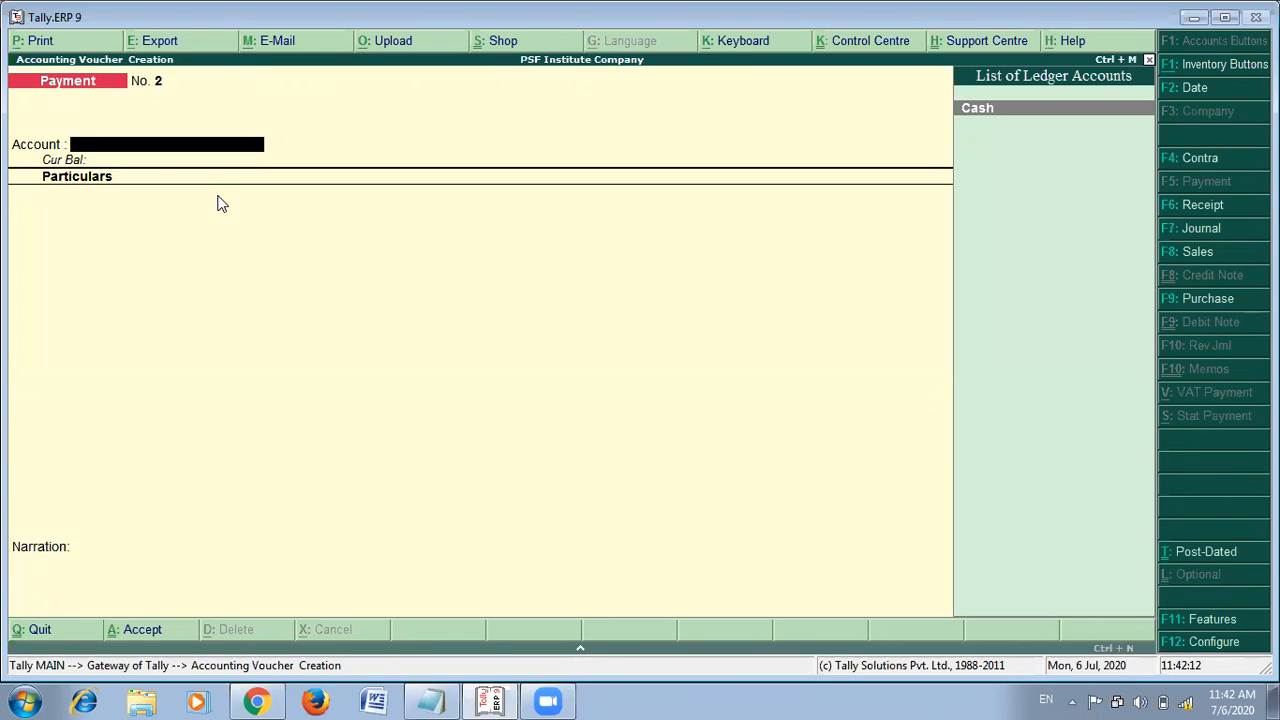
key("Return")
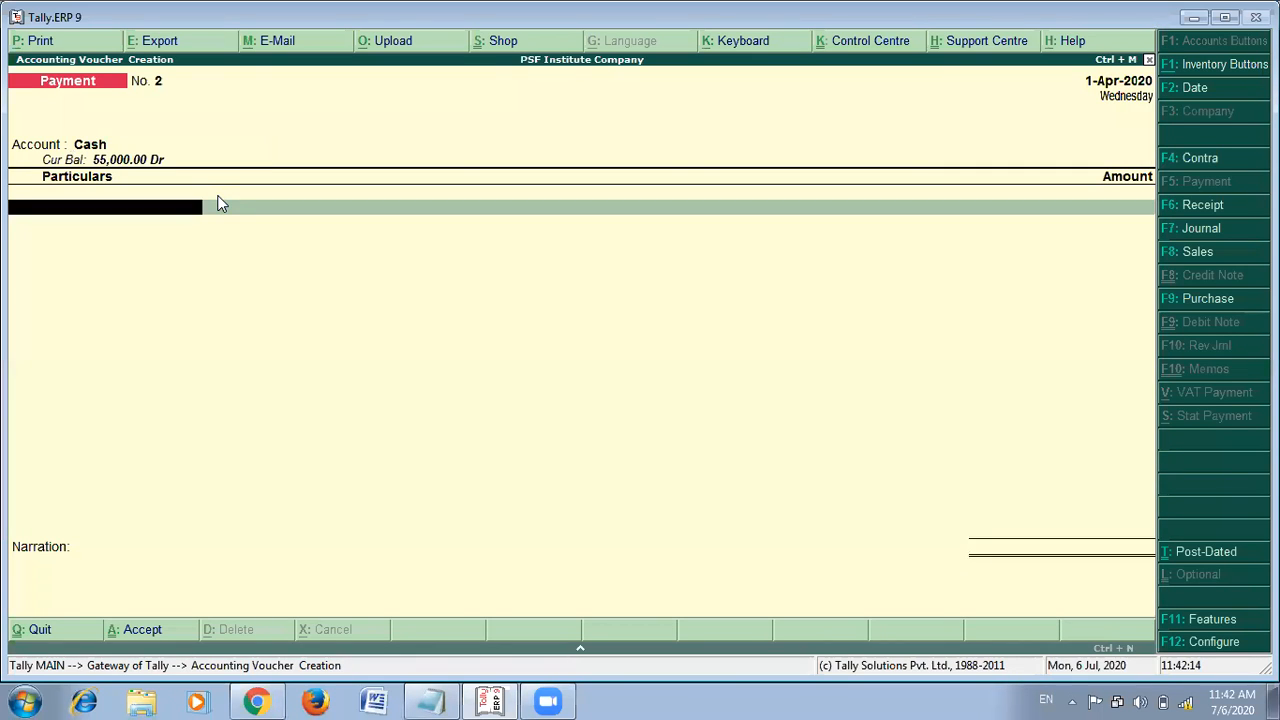
Check the Particular line of the rent entry in Notepad and choose Rent Paid A/c as the payment voucher's particular in Tally.ERP 9.
key("alt+Tab")
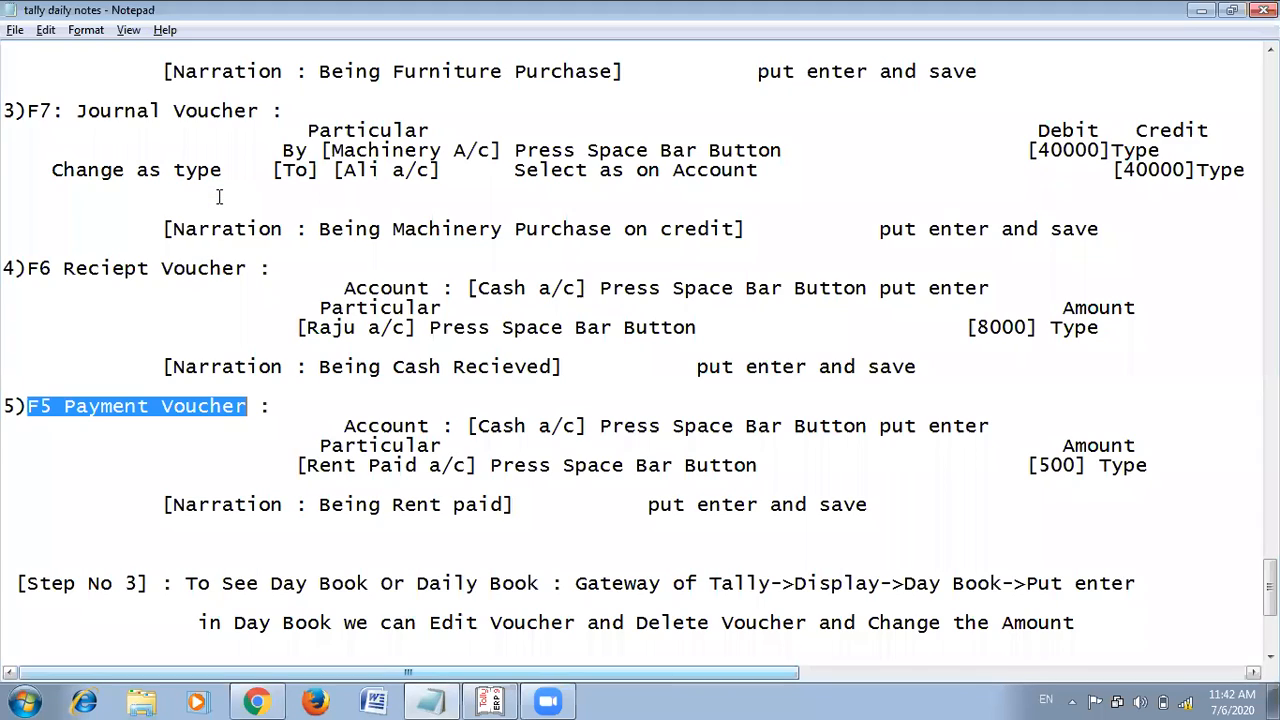
left_click_drag(319, 446, 452, 440)
key("alt+Tab")
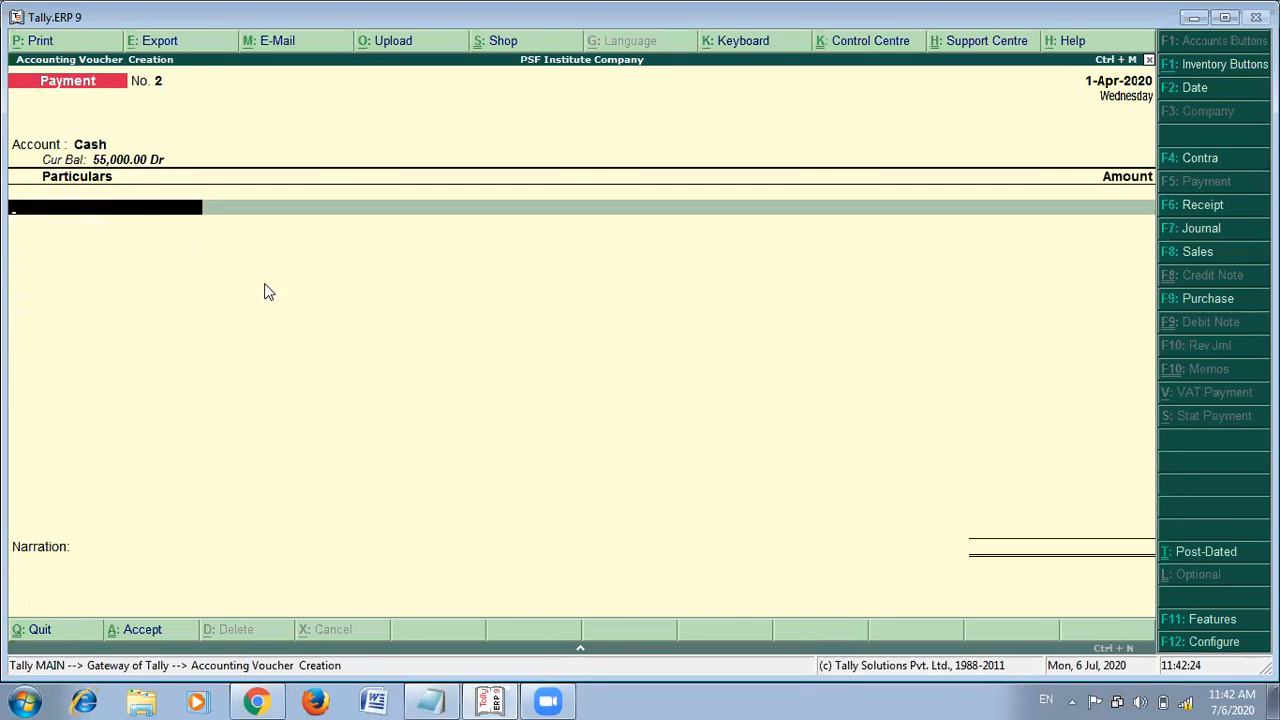
key("alt+Tab")
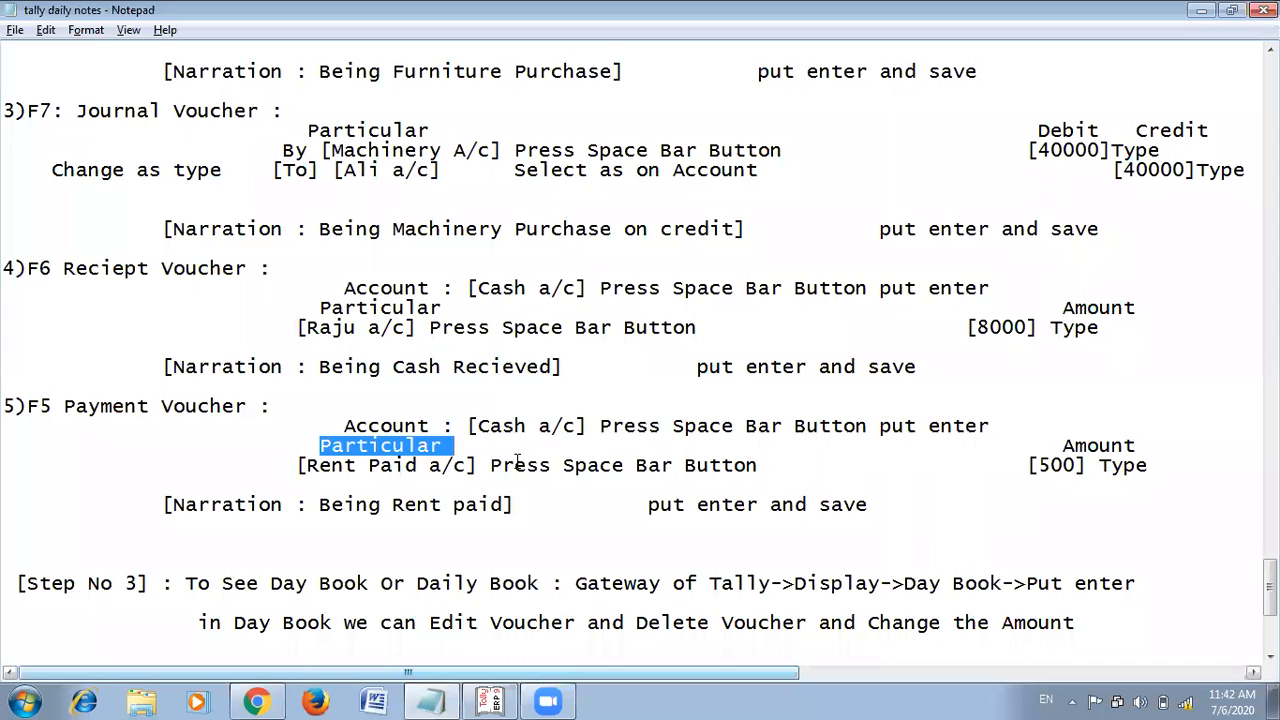
left_click_drag(494, 468, 738, 475)
key("alt+Tab")
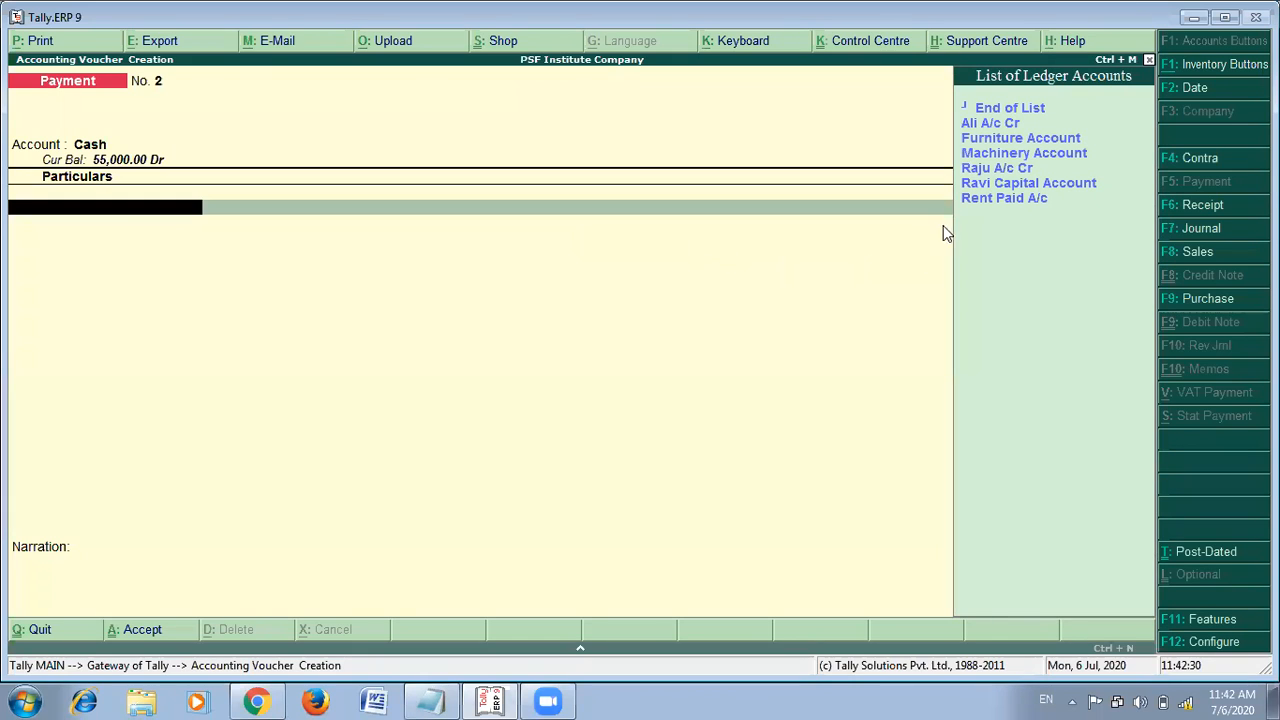
left_click(990, 203)
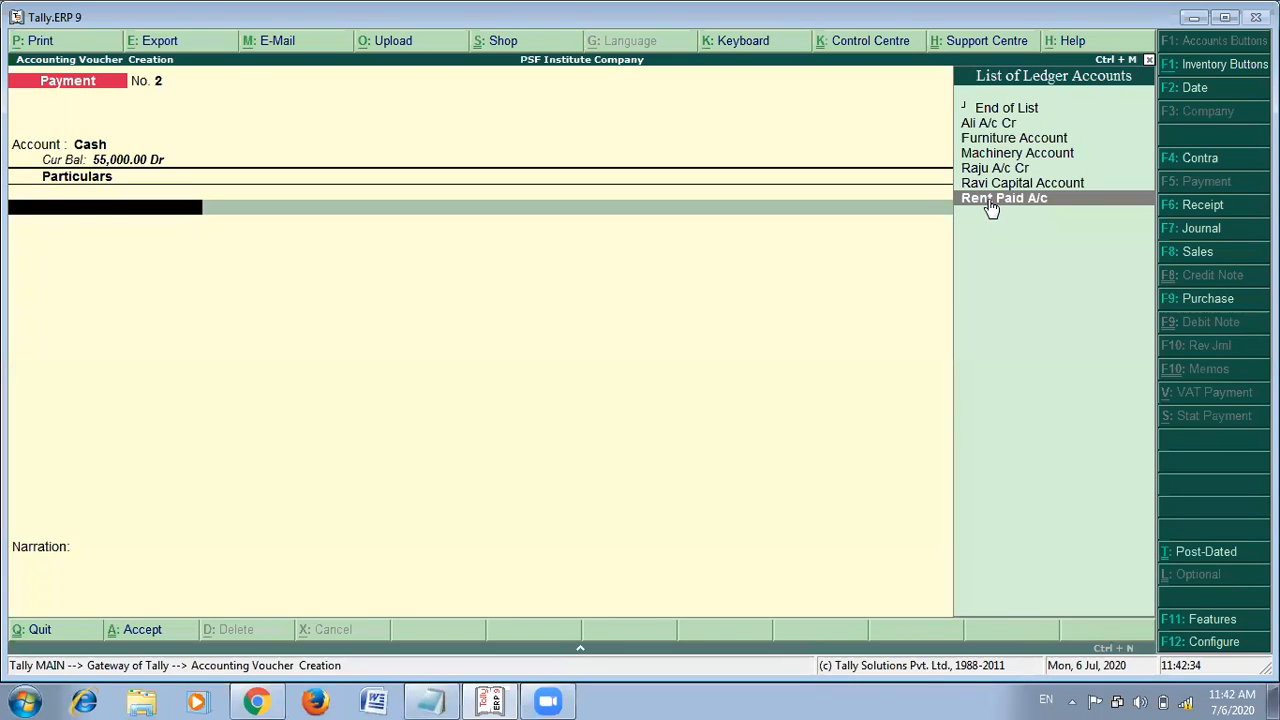
left_click(988, 204)
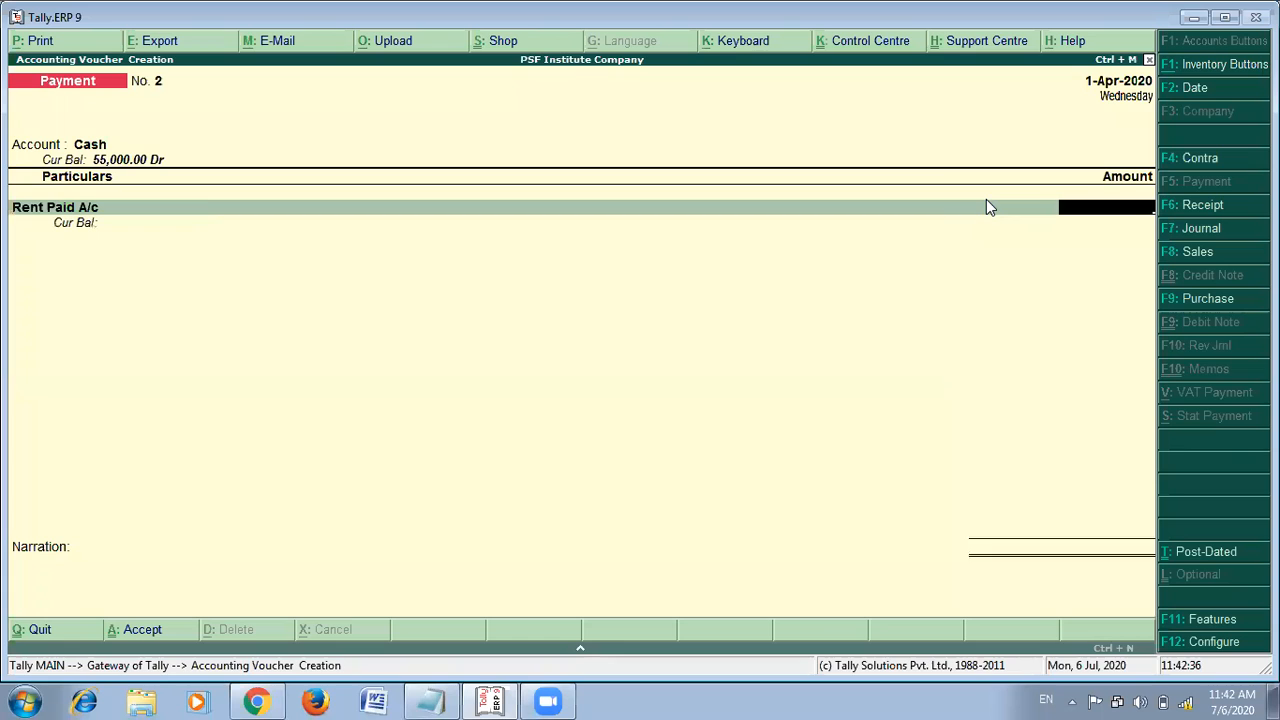
Enter the amount 500 and the narration "Being Rent paid", and accept the payment voucher.
type("500")
key("Return")
key("Return")
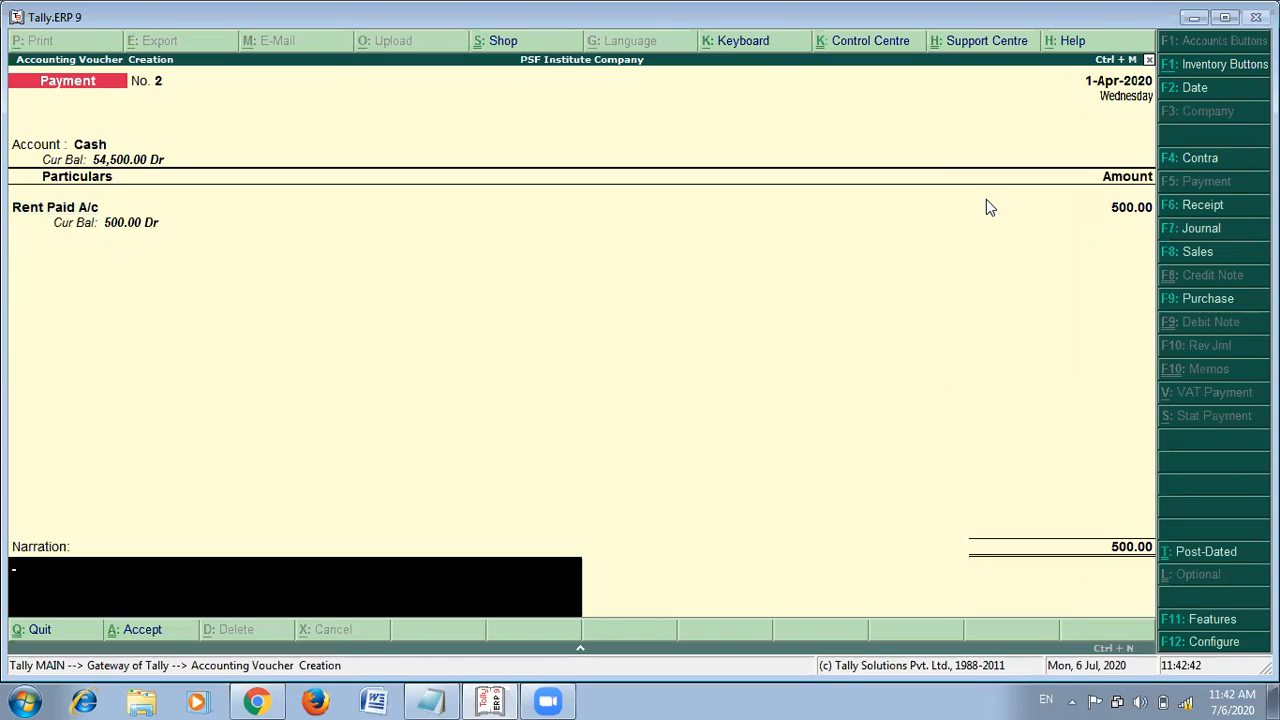
type("Being Rent ap")
key("BackSpace")
type("id")
key("Return")
key("Return")
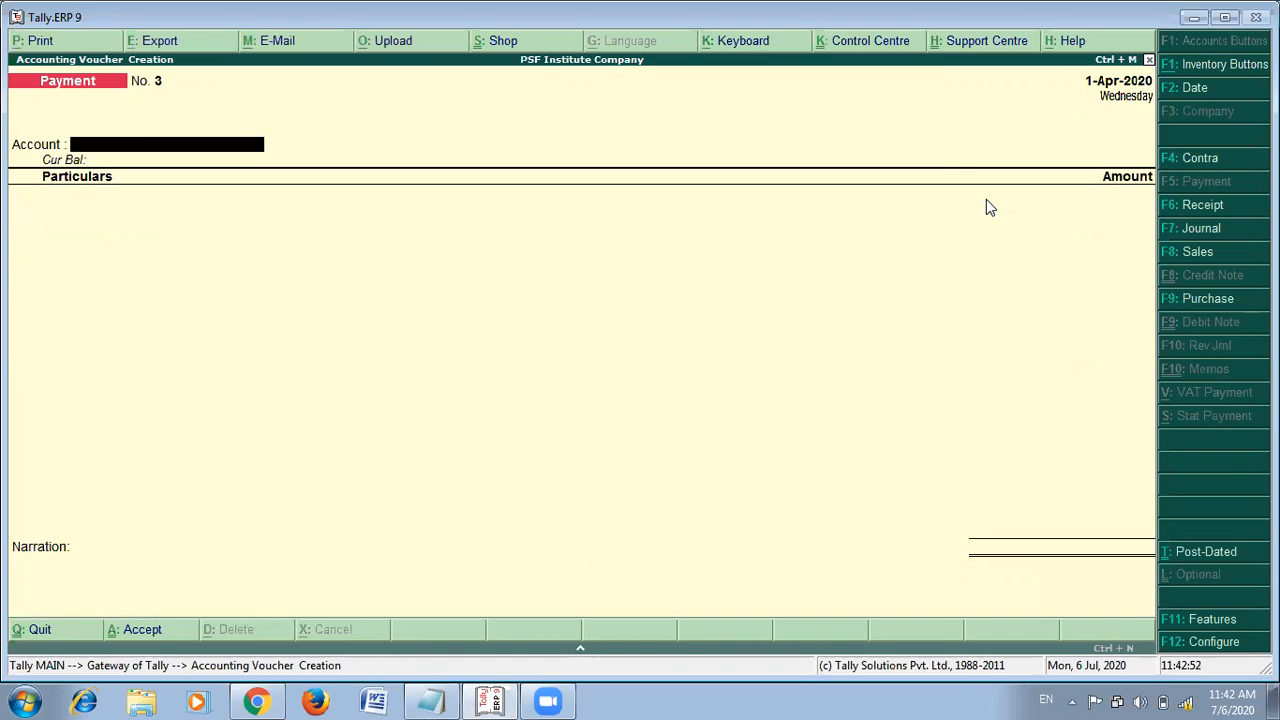
Switch to Notepad and read the Step No 3 path "Gateway of Tally->Display->Day Book".
key("alt+Tab")
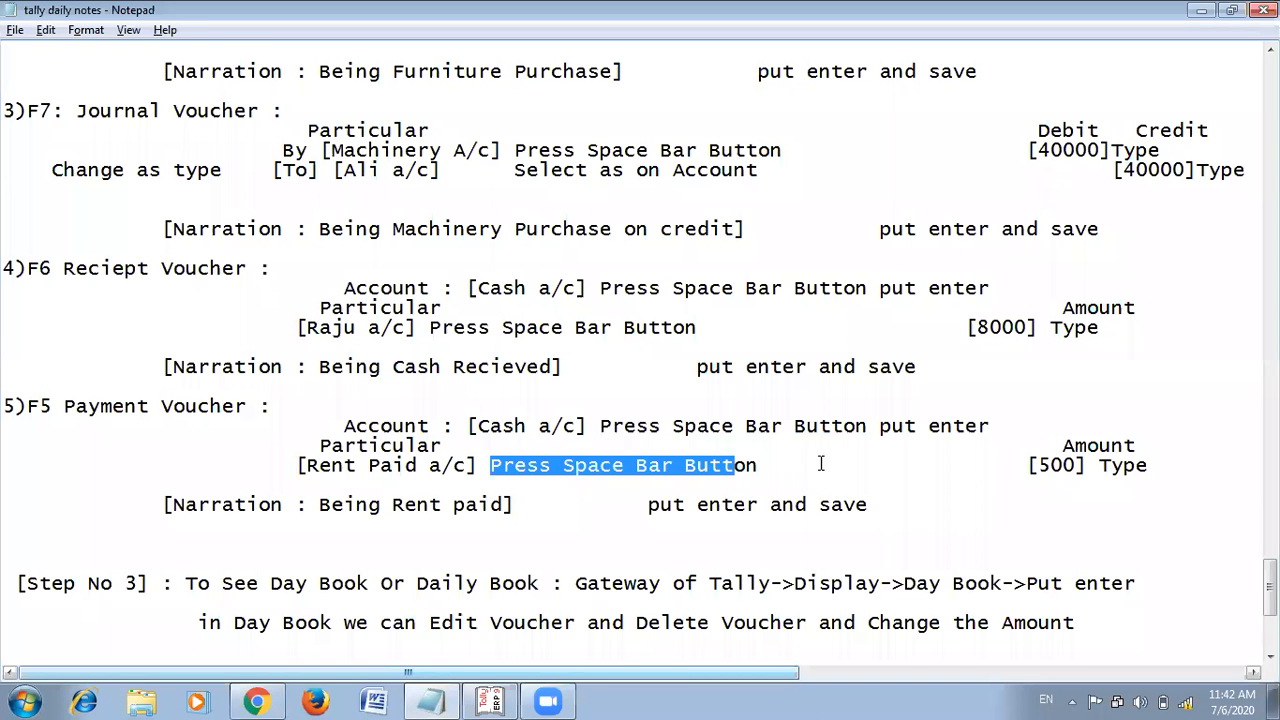
scroll(712, 430, "down", 1)
left_click_drag(576, 524, 1005, 531)
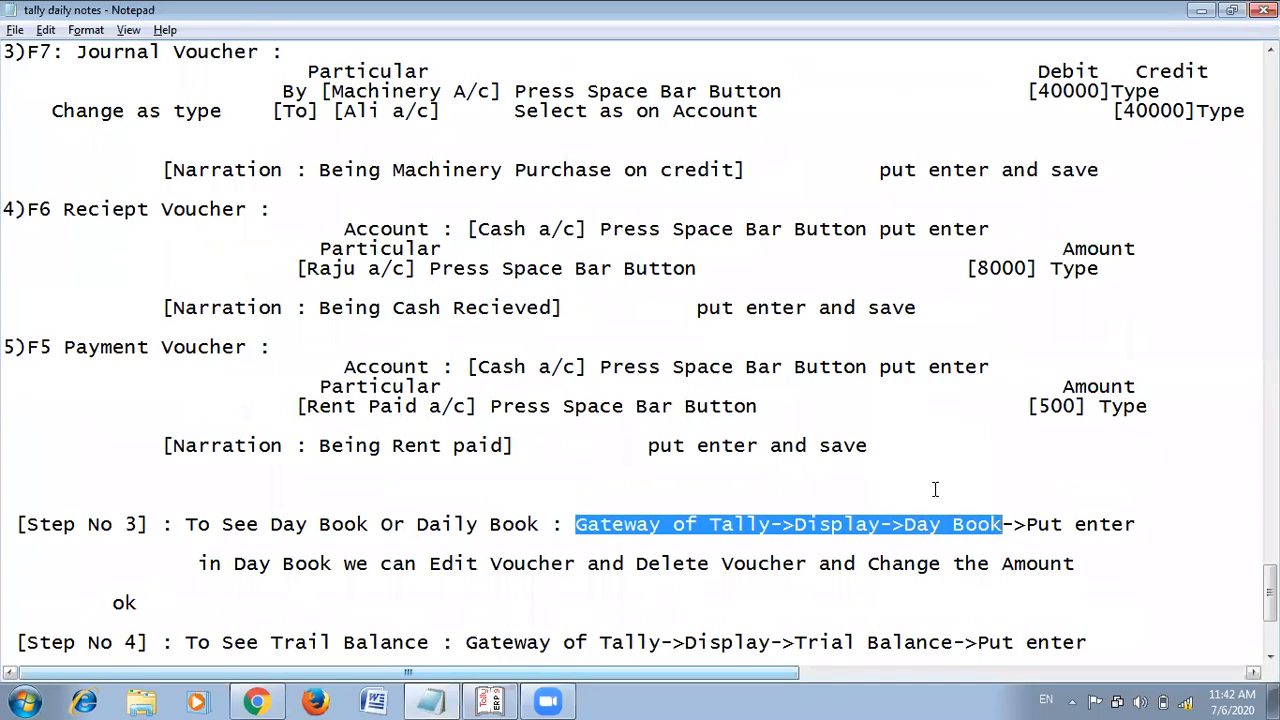
left_click(848, 550)
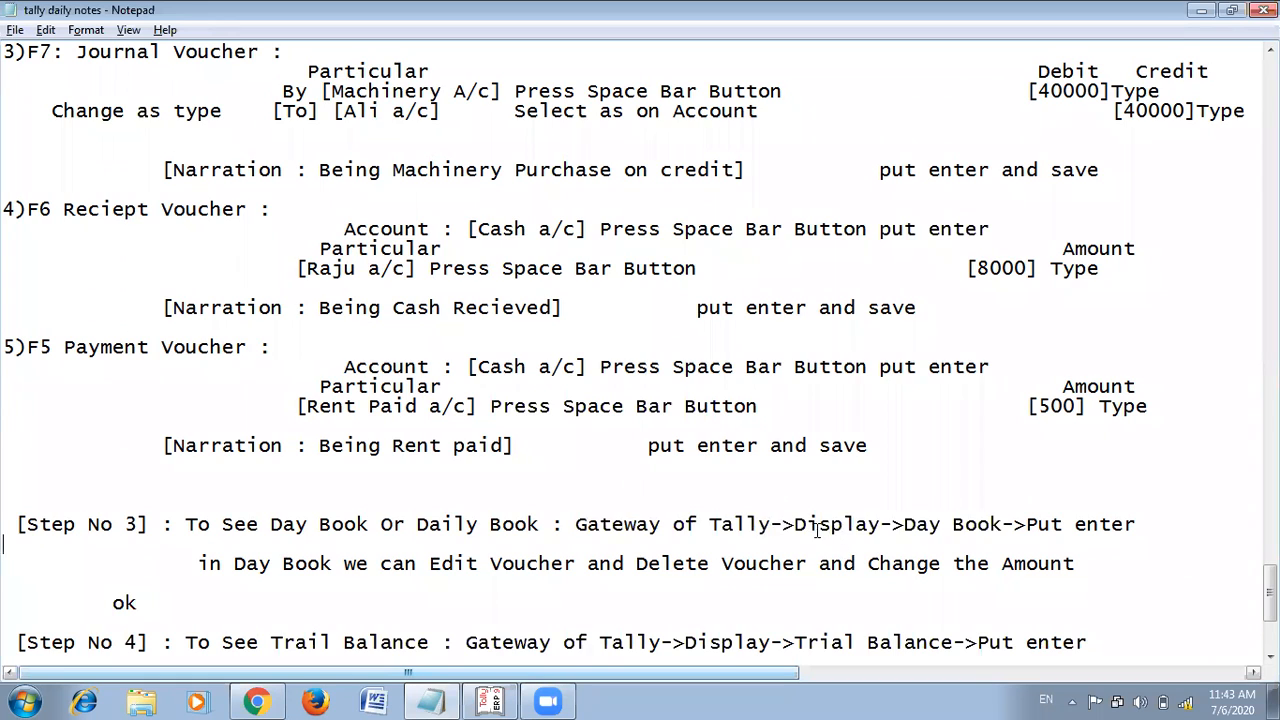
Return to Tally.ERP 9, leave voucher creation, open the Day Book and move to the Ravi Capital Account receipt.
key("alt+Tab")
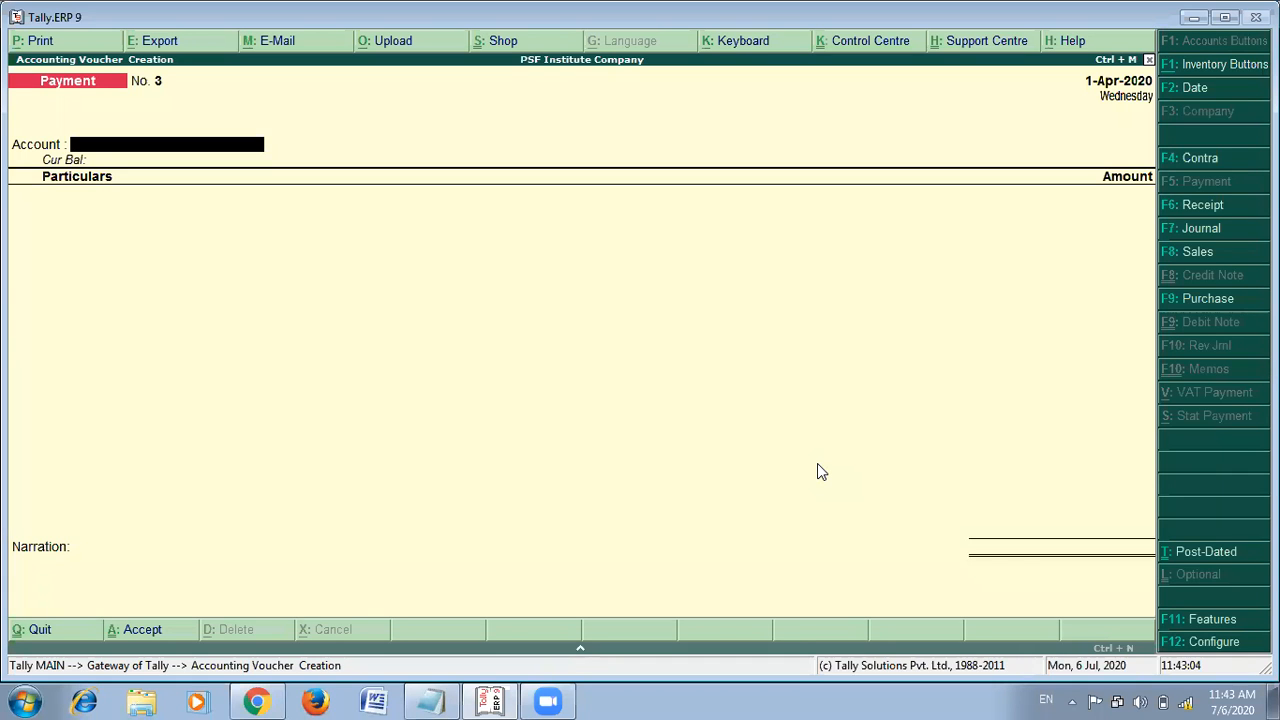
key("Escape")
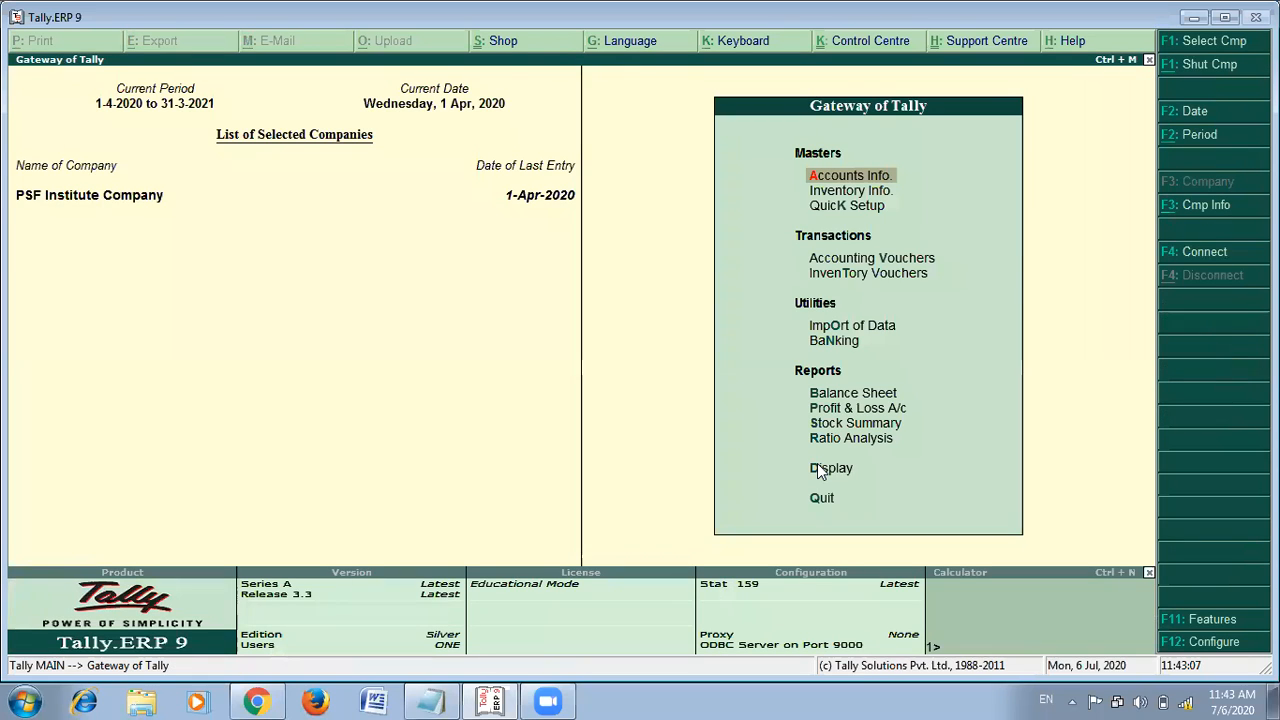
key("Down")
key("Down")
key("Down")
key("Down")
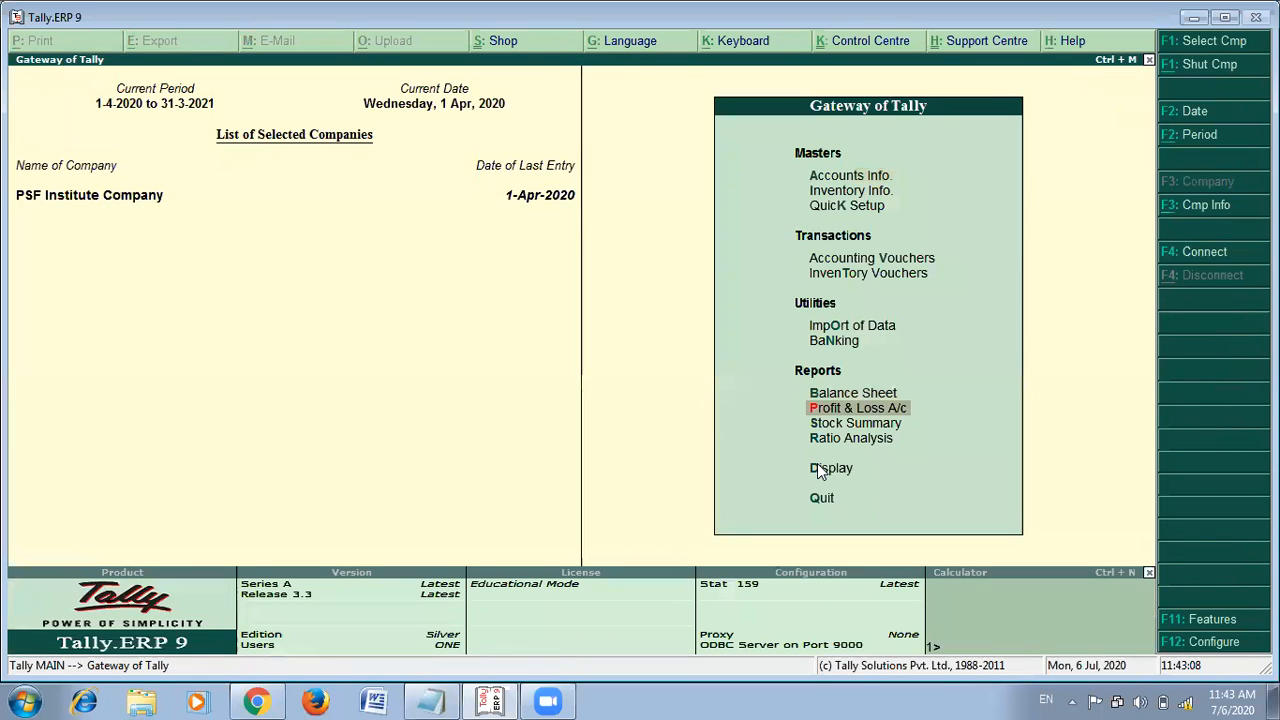
key("Return")
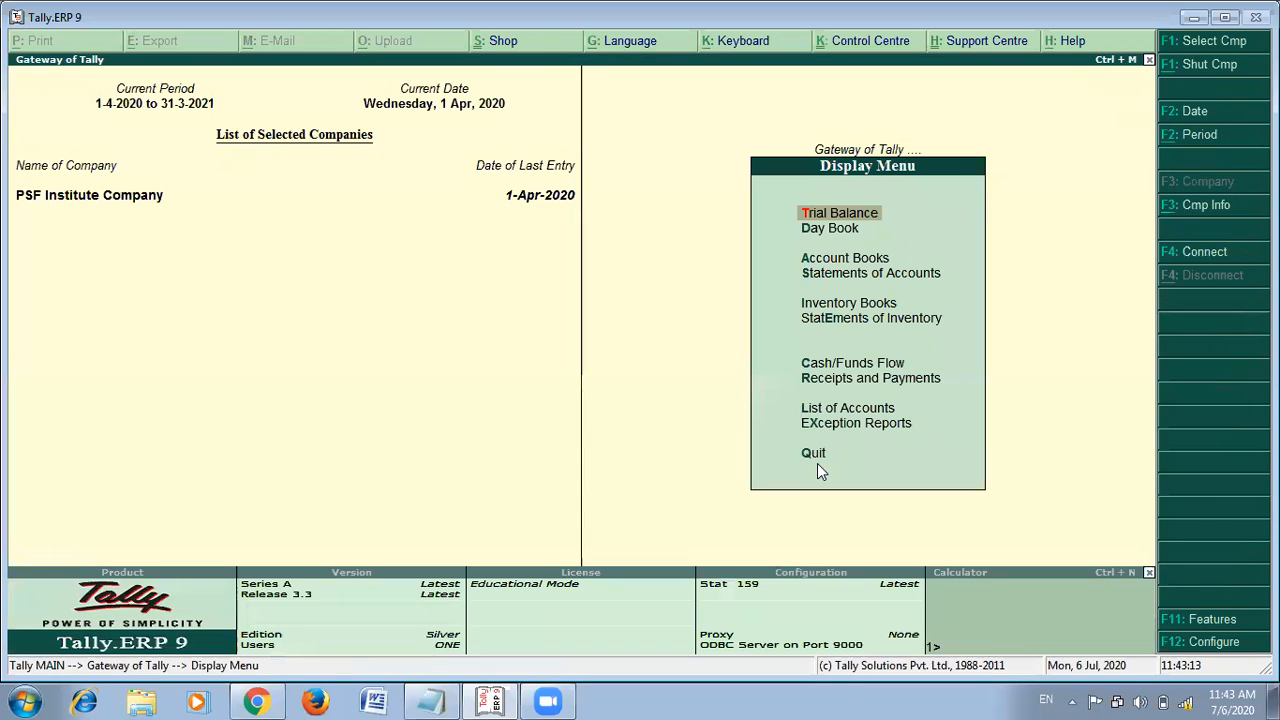
key("d")
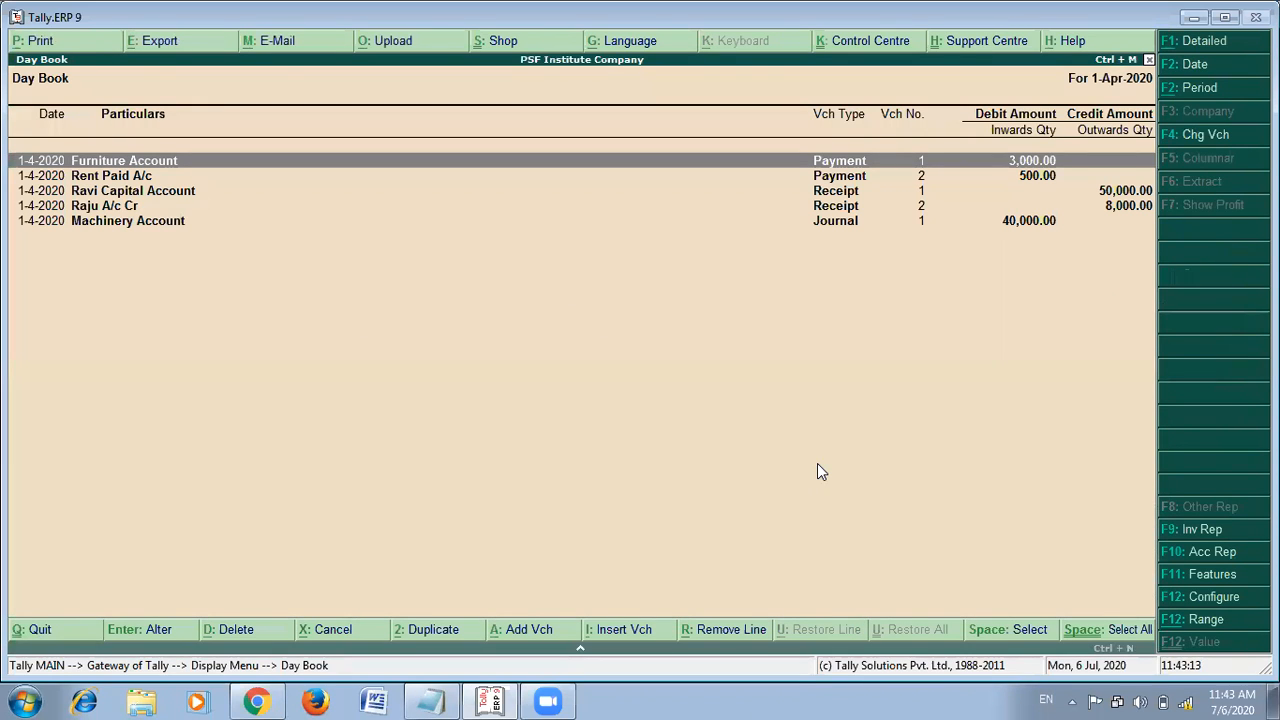
key("Down")
key("Down")
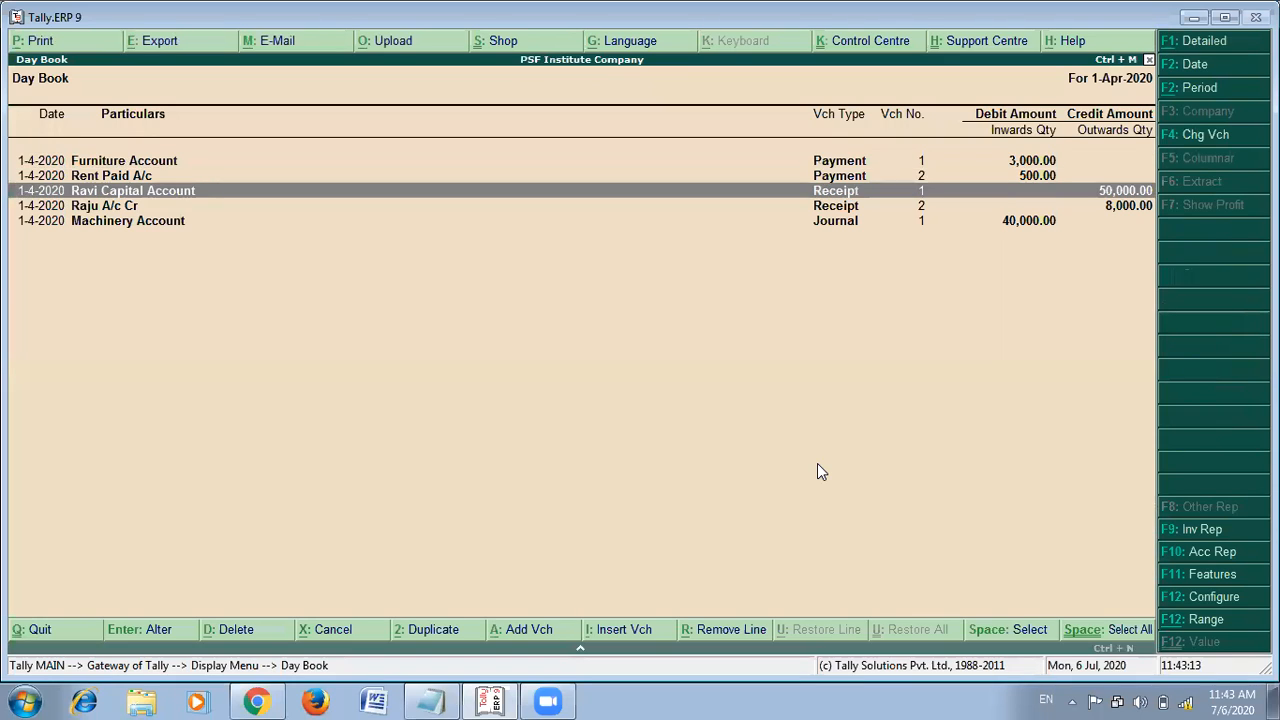
Look through the payment, receipt and journal voucher entries in the Day Book for 1-Apr-2020.
key("Up")
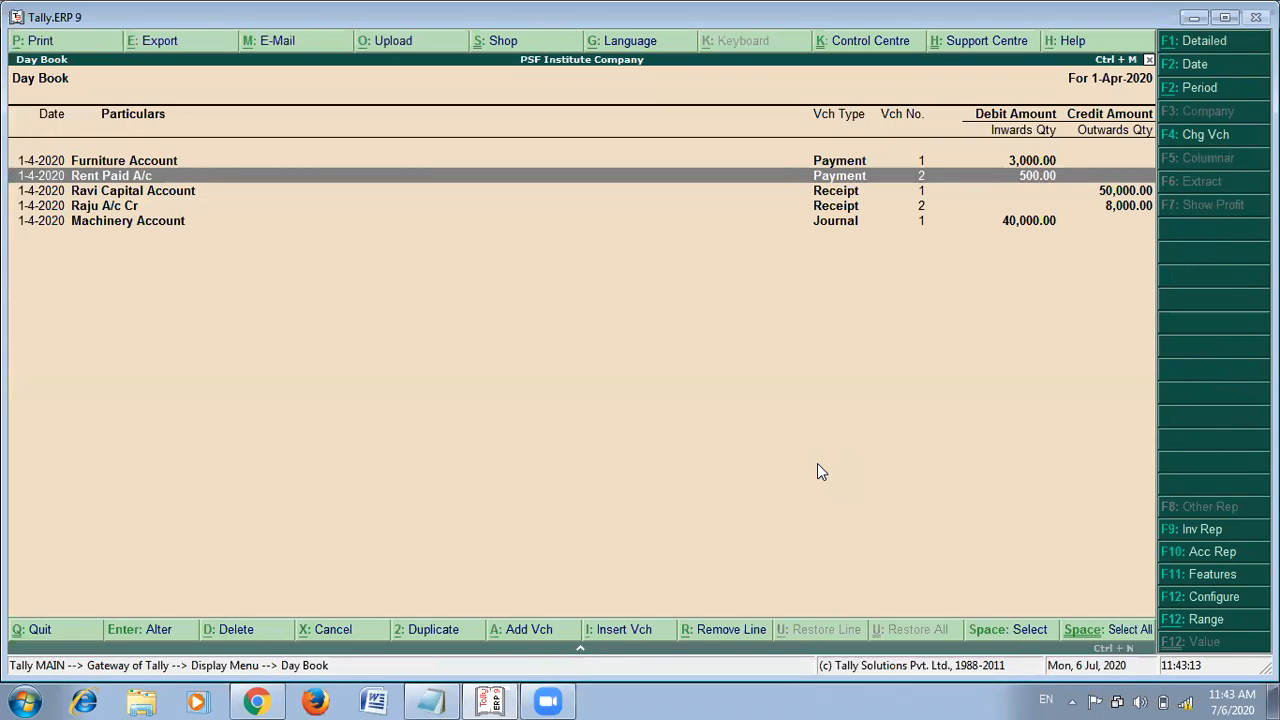
key("Up")
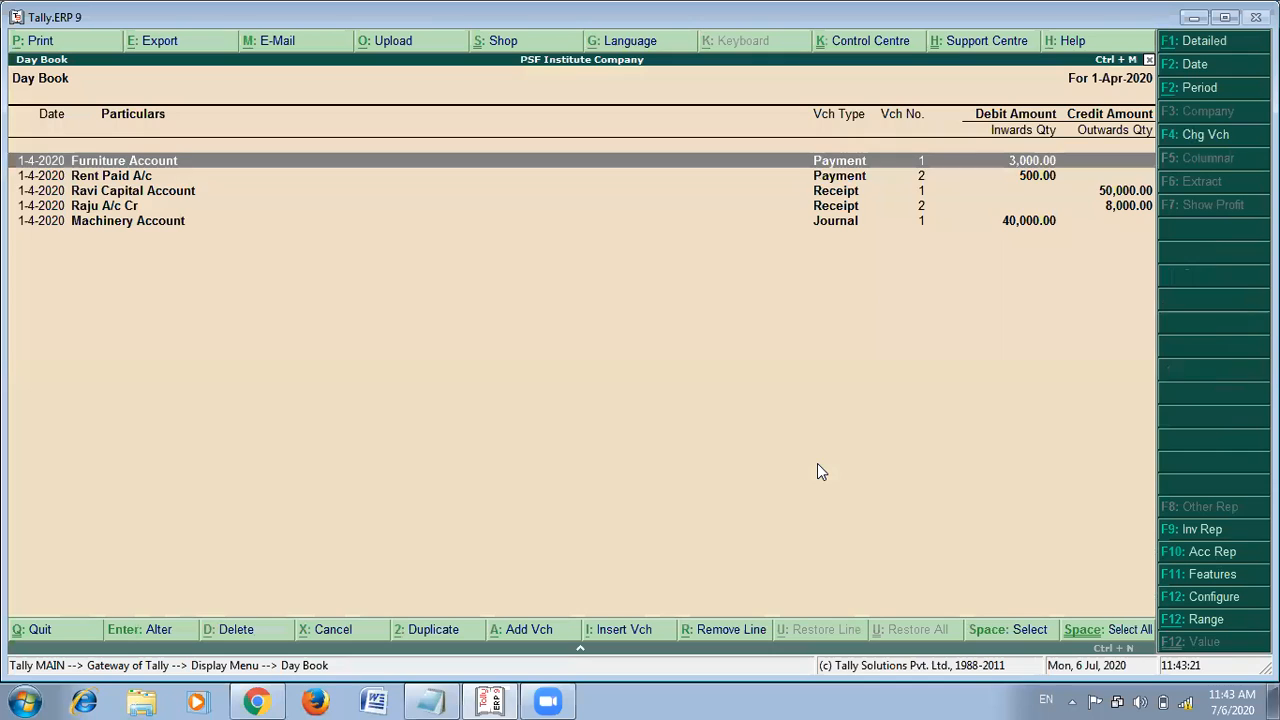
key("Down")
key("Down")
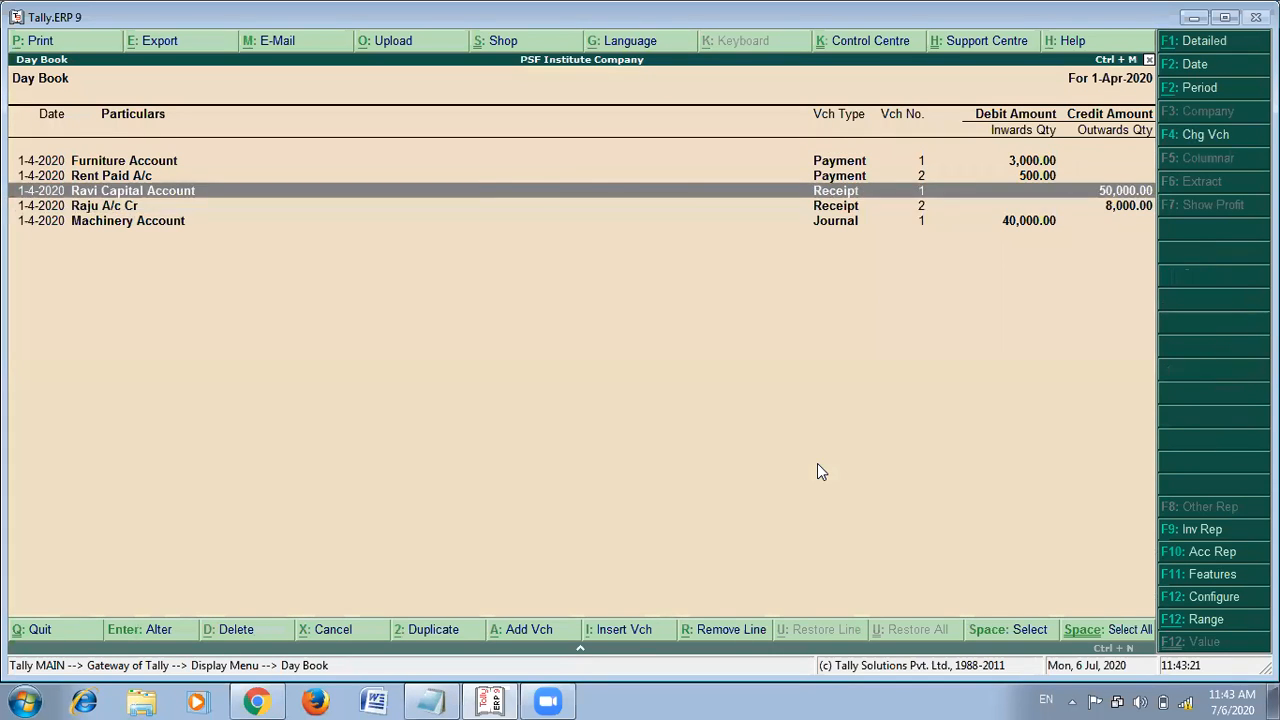
key("Down")
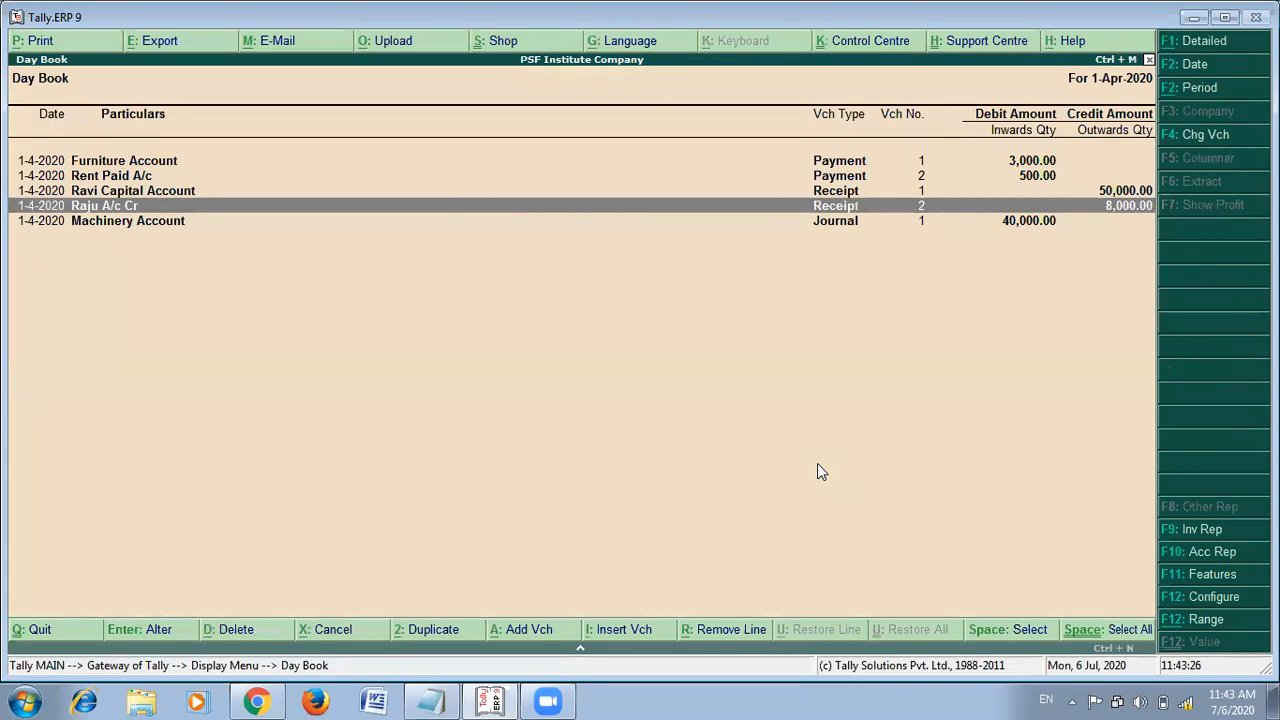
key("Down")
key("Up")
key("Up")
key("Up")
key("Up")
key("Down")
key("Down")
key("Down")
key("Down")
Switch to the Notepad notes, examine the line on editing and deleting vouchers and changing amounts, and return to Tally.ERP 9.
key("alt+Tab")
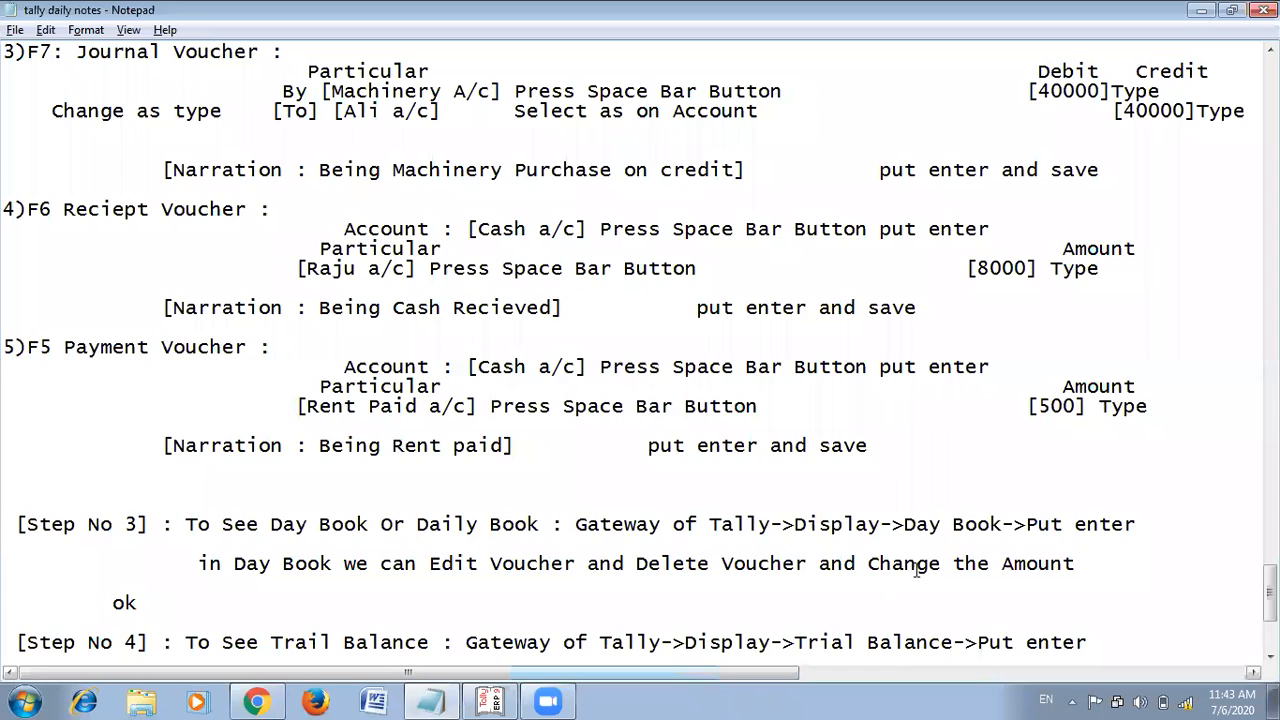
left_click_drag(866, 565, 1040, 565)
left_click(792, 592)
left_click_drag(637, 564, 804, 568)
left_click(804, 568)
left_click_drag(430, 564, 563, 565)
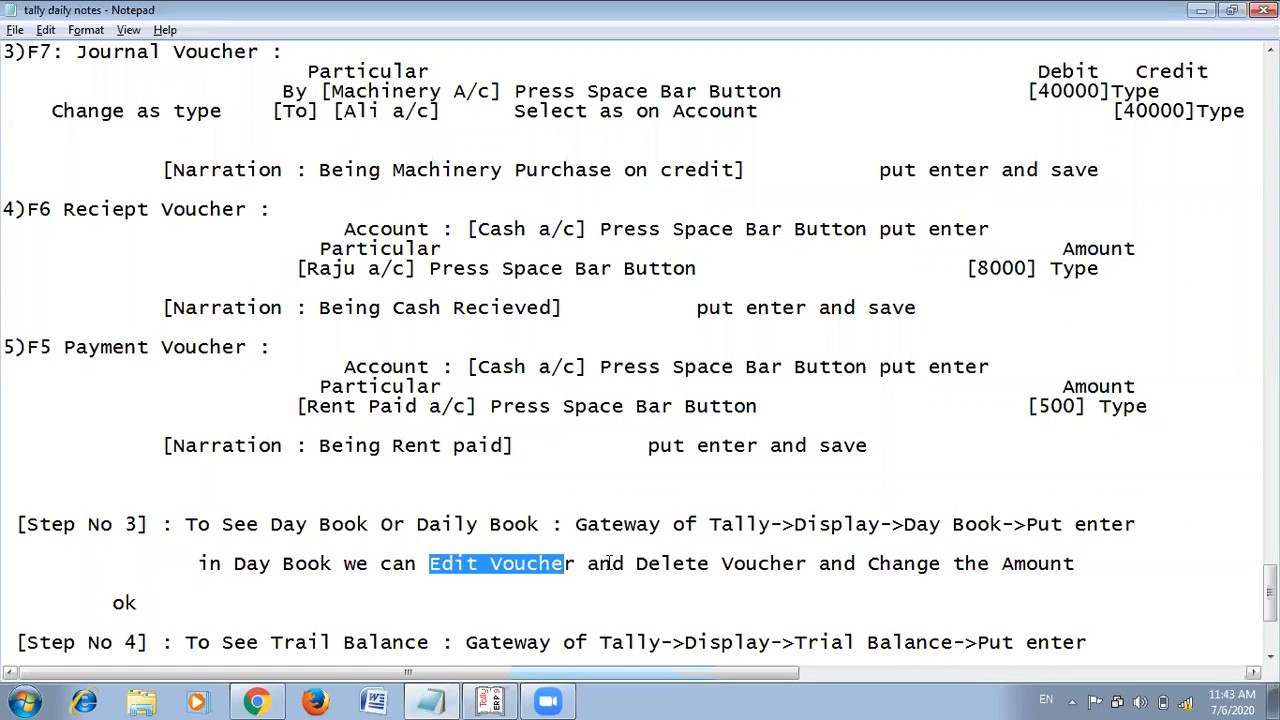
key("alt+Tab")
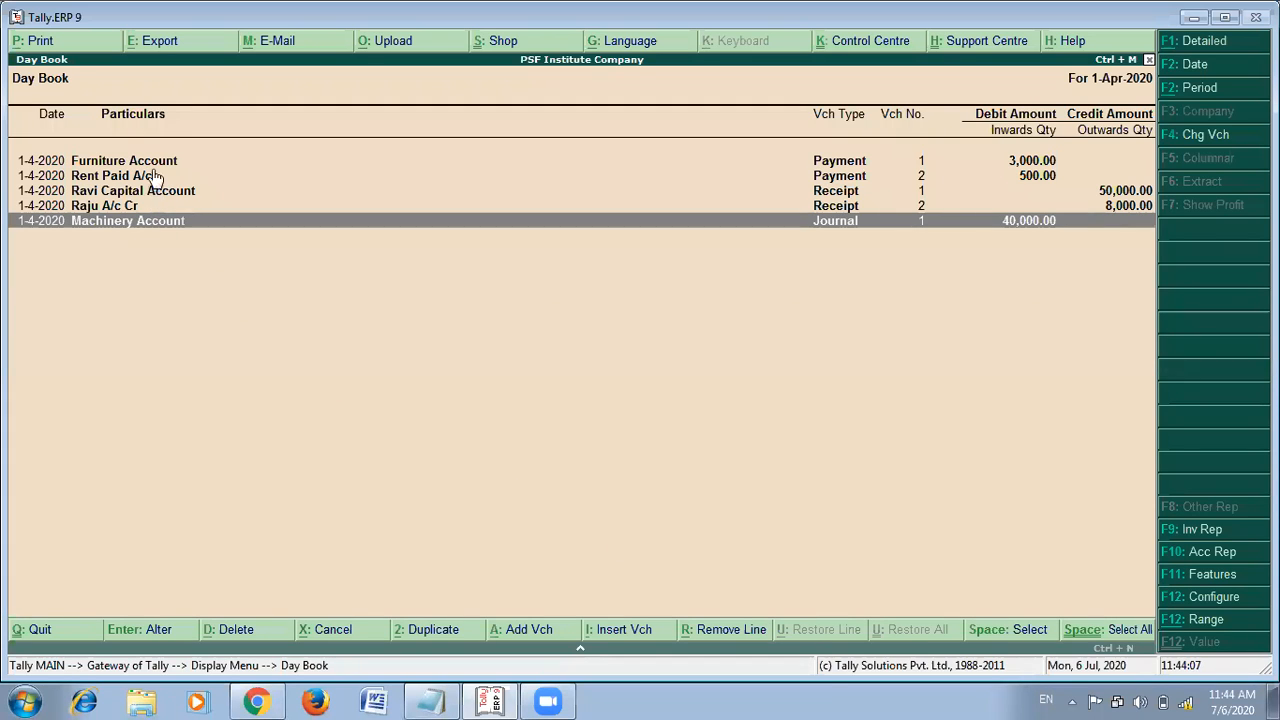
key("alt+Tab")
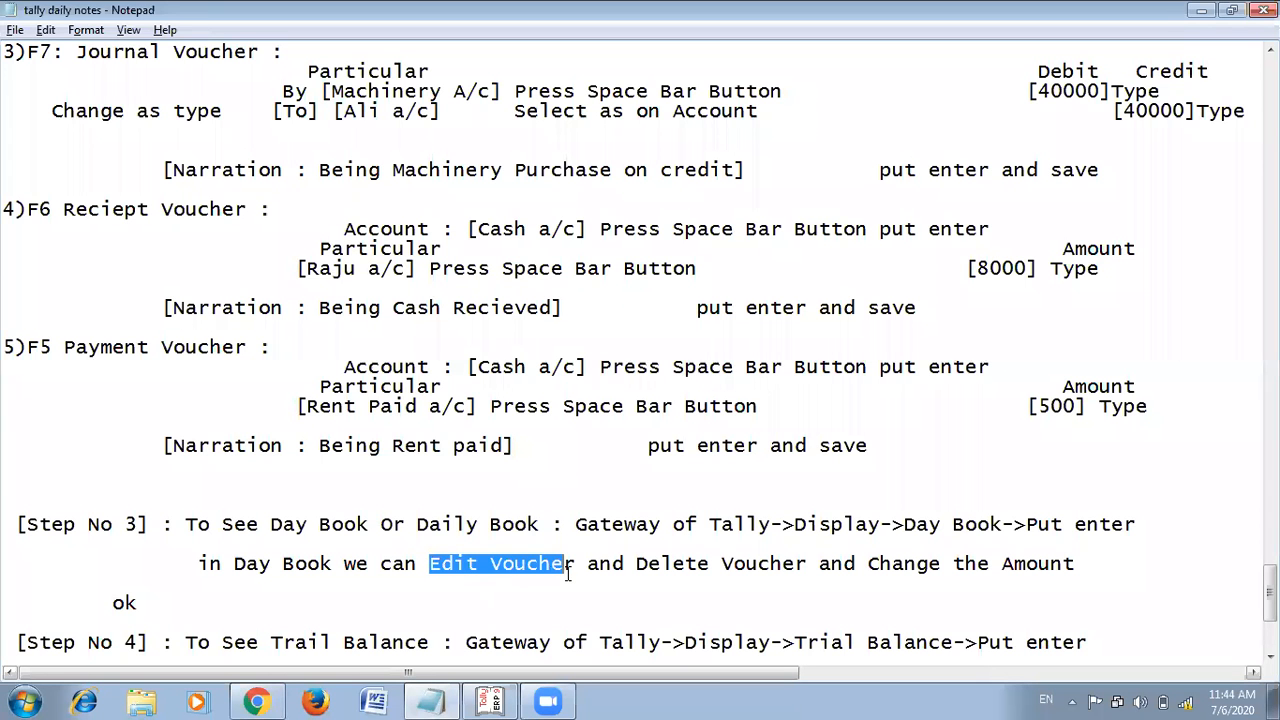
key("alt+Tab")
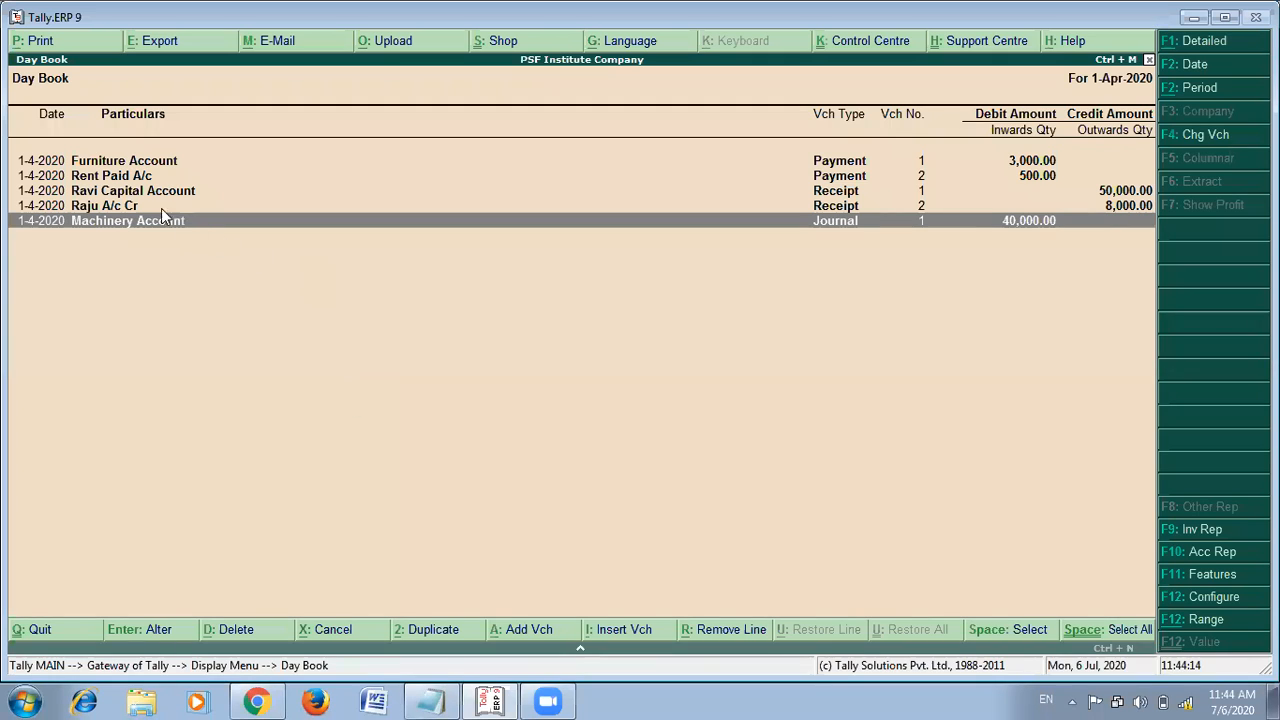
Open the Rent Paid A/c payment voucher from the Day Book and delete it.
left_click(133, 180)
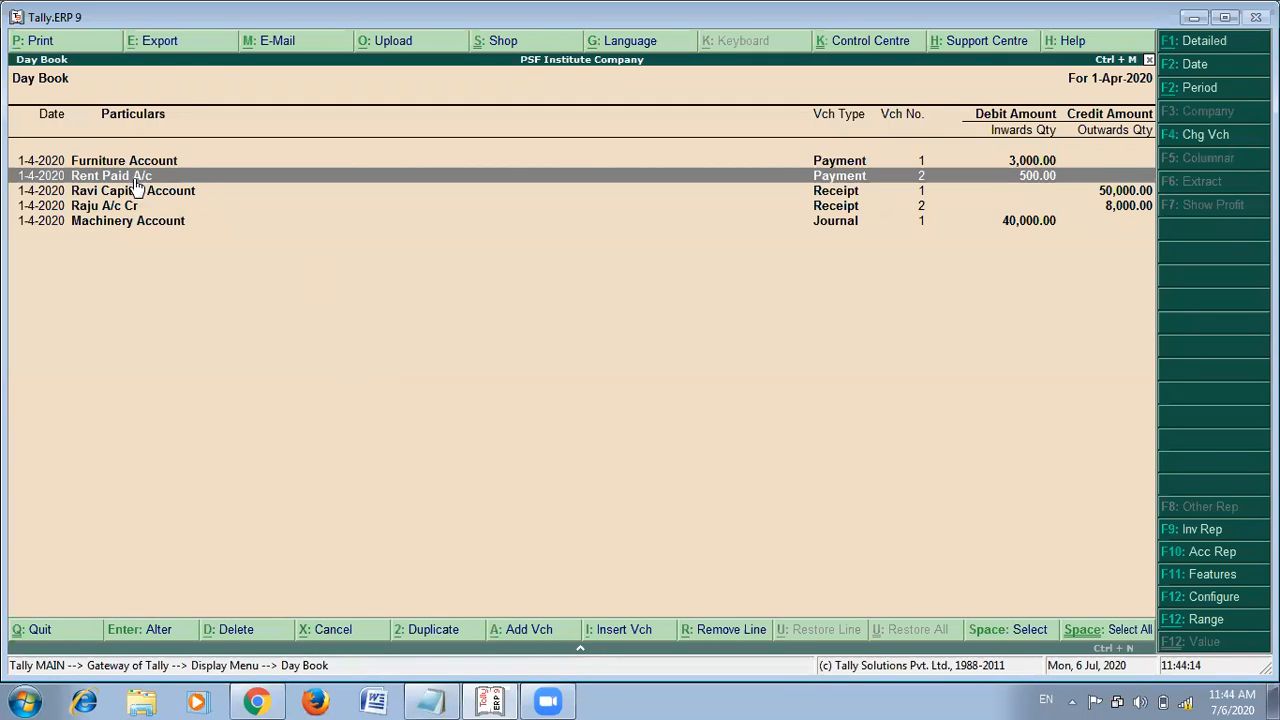
key("Return")
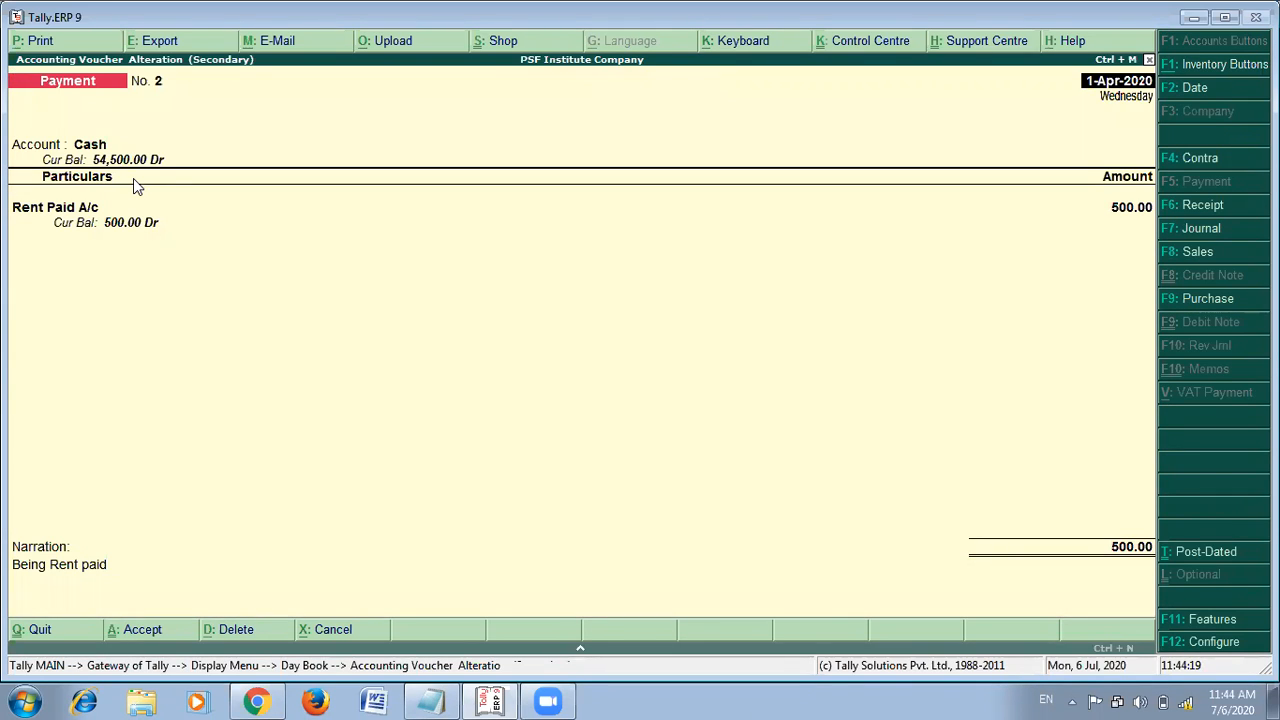
left_click(227, 632)
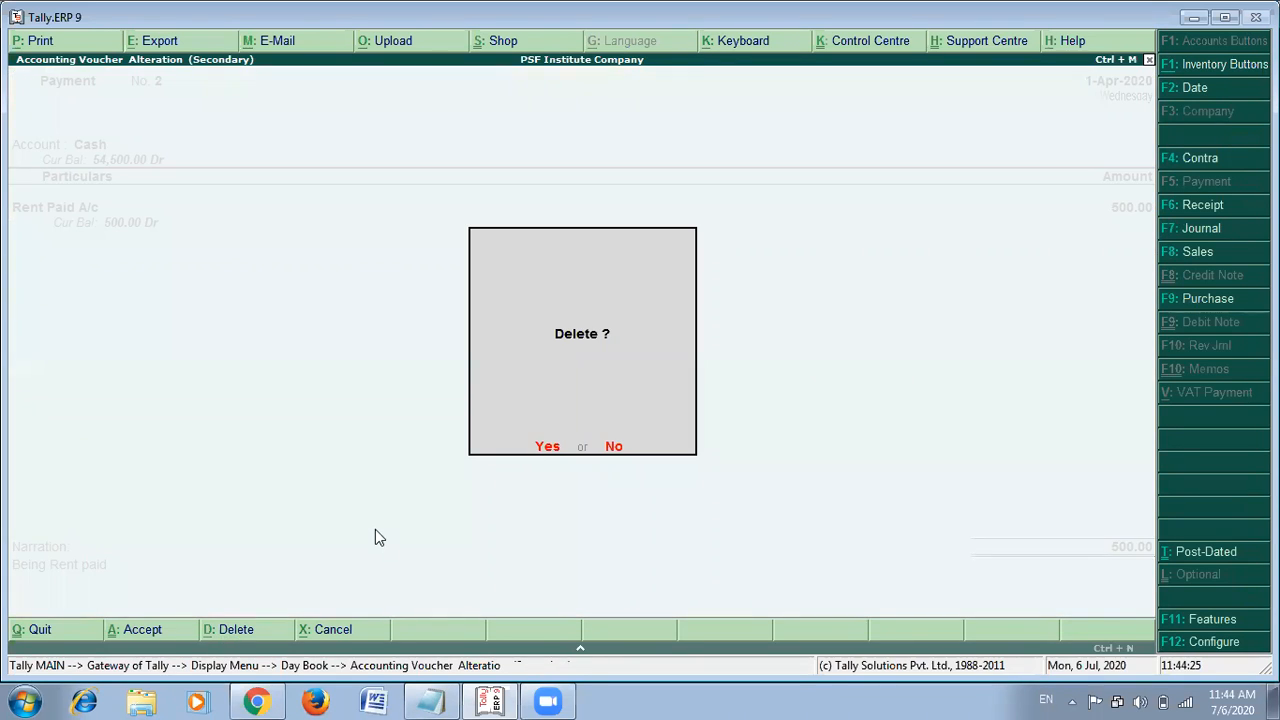
left_click(547, 449)
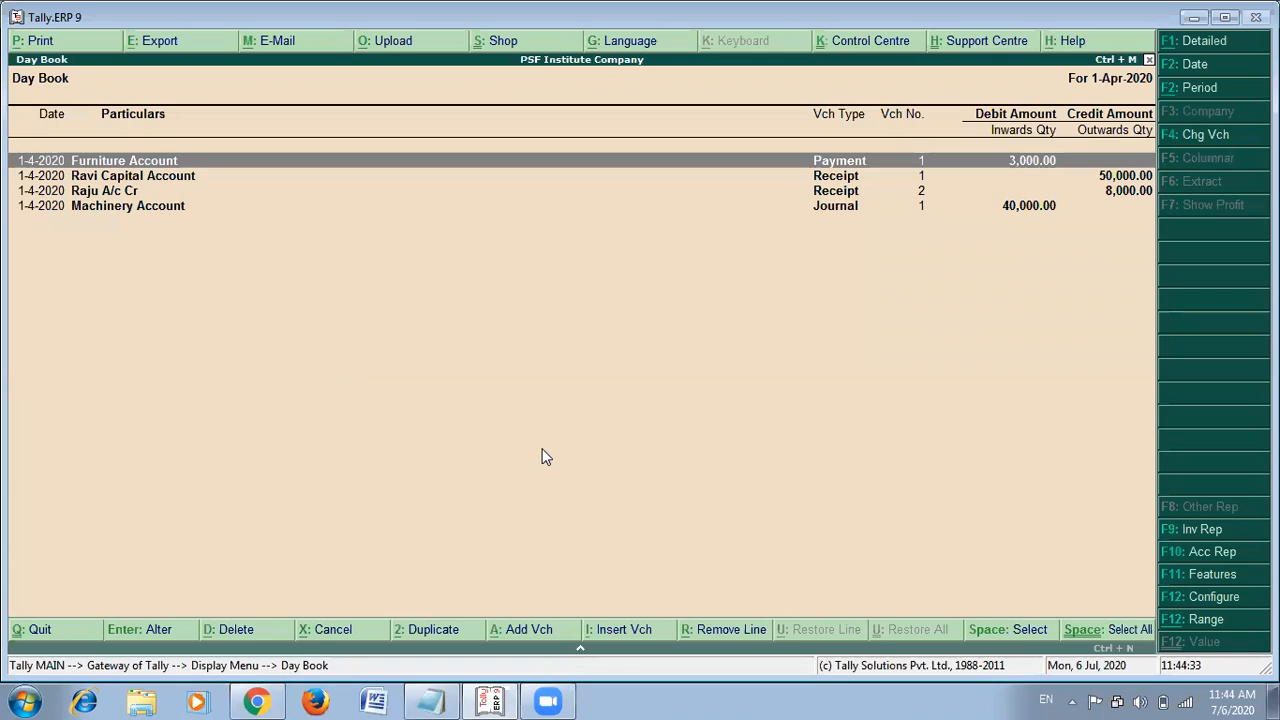
Leave the Day Book and open accounting voucher creation from the Gateway of Tally.
key("Escape")
key("Escape")
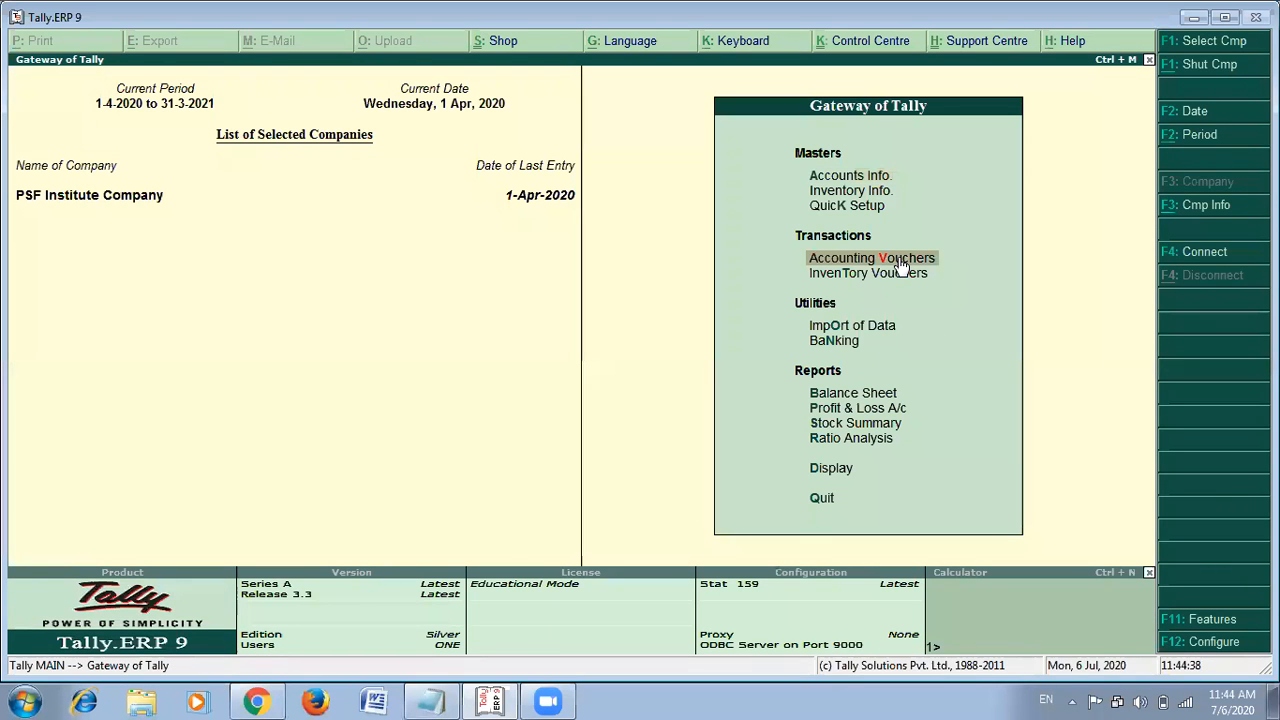
left_click(900, 266)
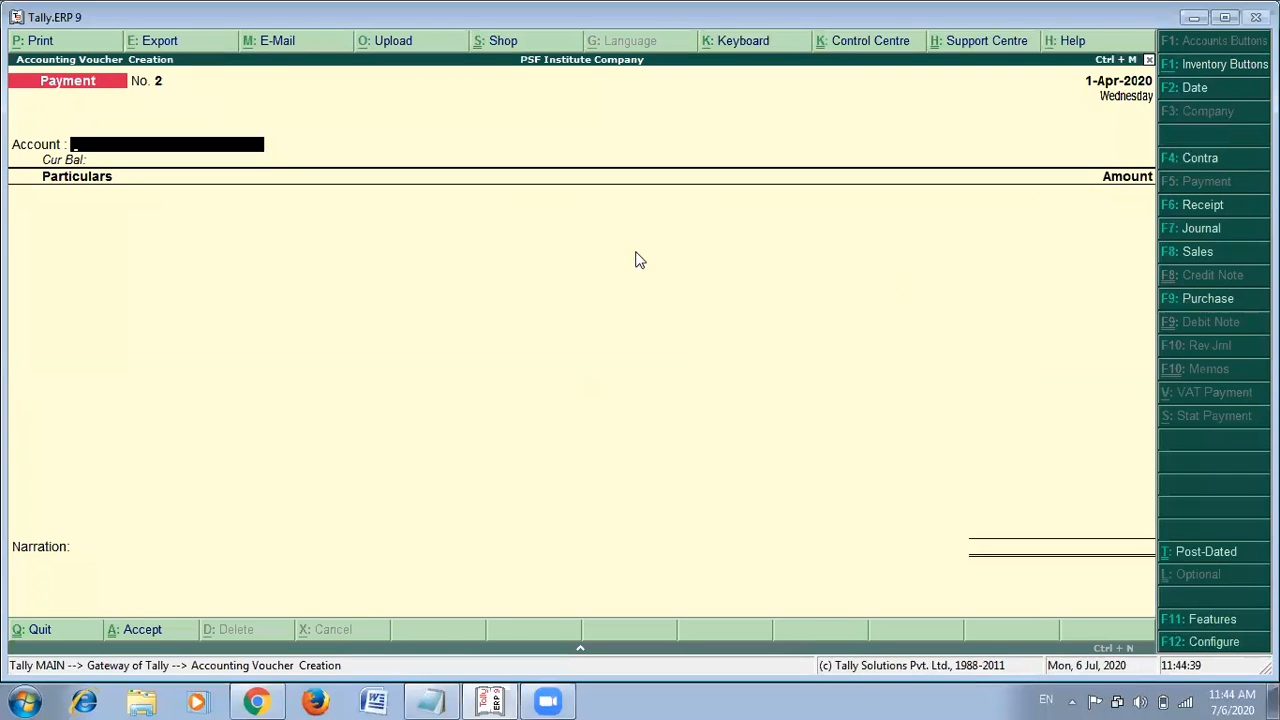
Switch to the Notepad notes, review the F5 Payment Voucher entry for rent paid, and return to Tally.ERP 9.
key("alt+Tab")
key("alt+Tab")
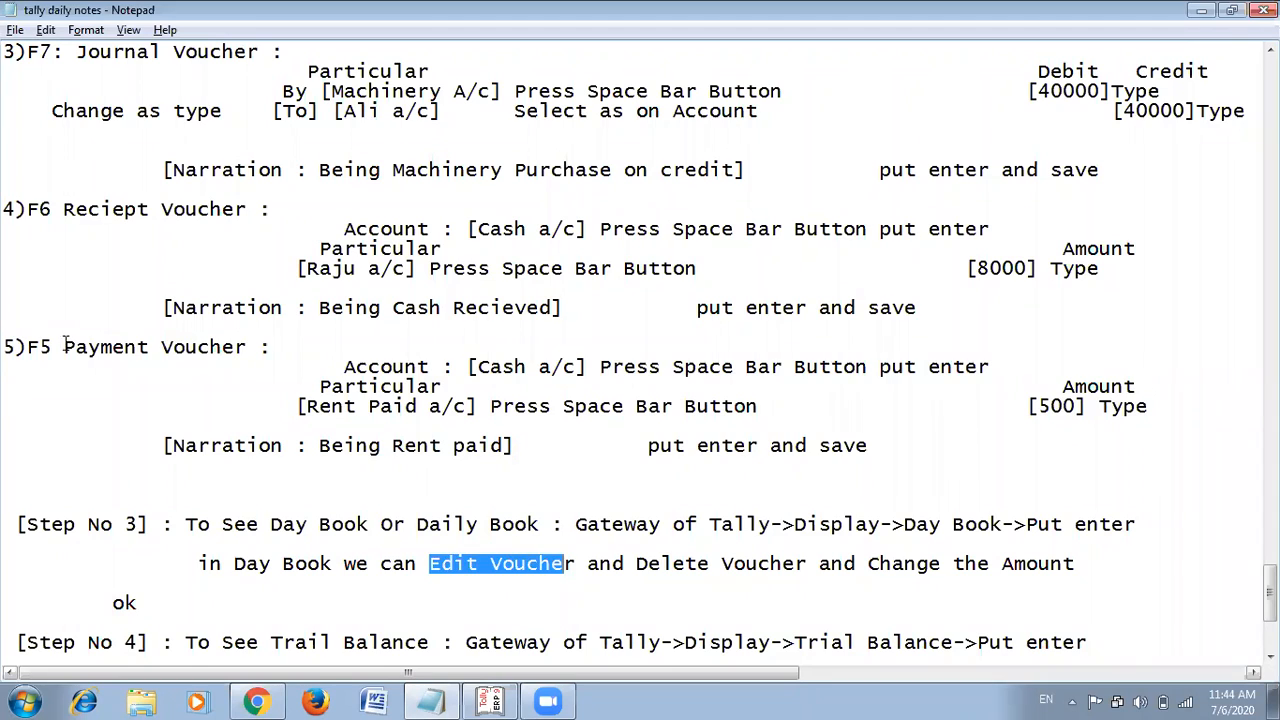
left_click_drag(64, 347, 228, 357)
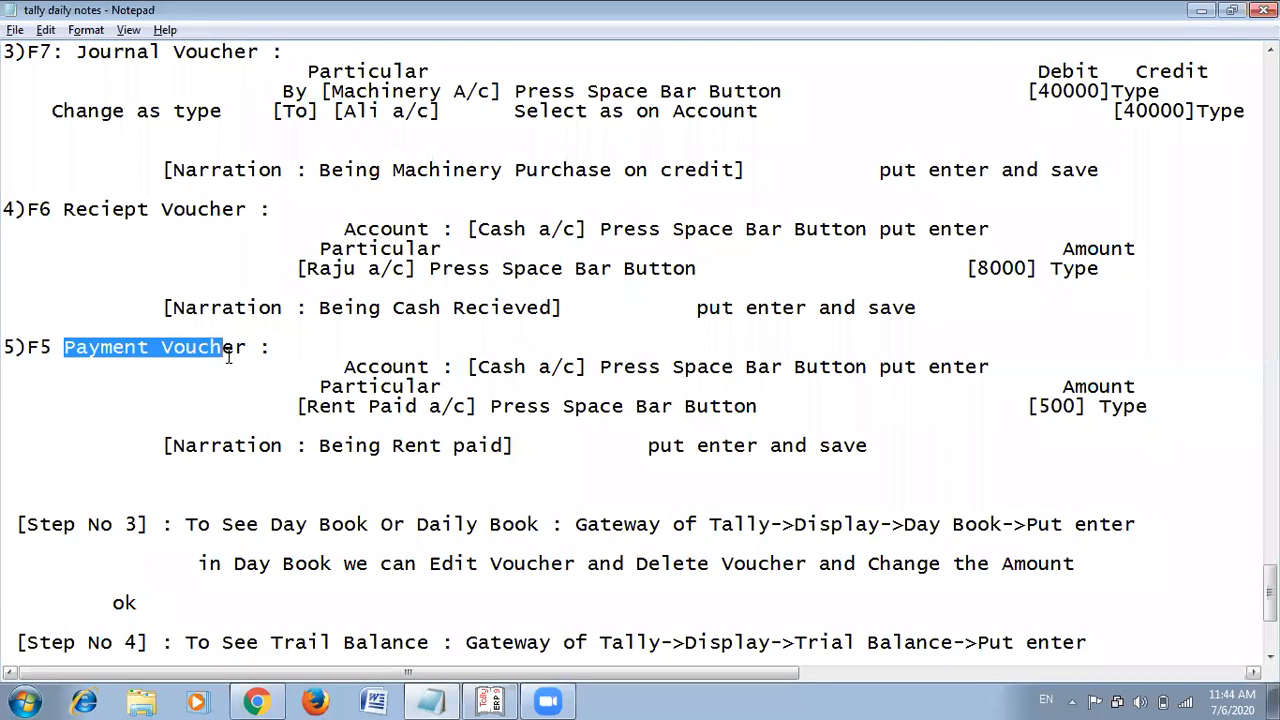
left_click(185, 387)
left_click_drag(65, 348, 233, 350)
key("alt+Tab")
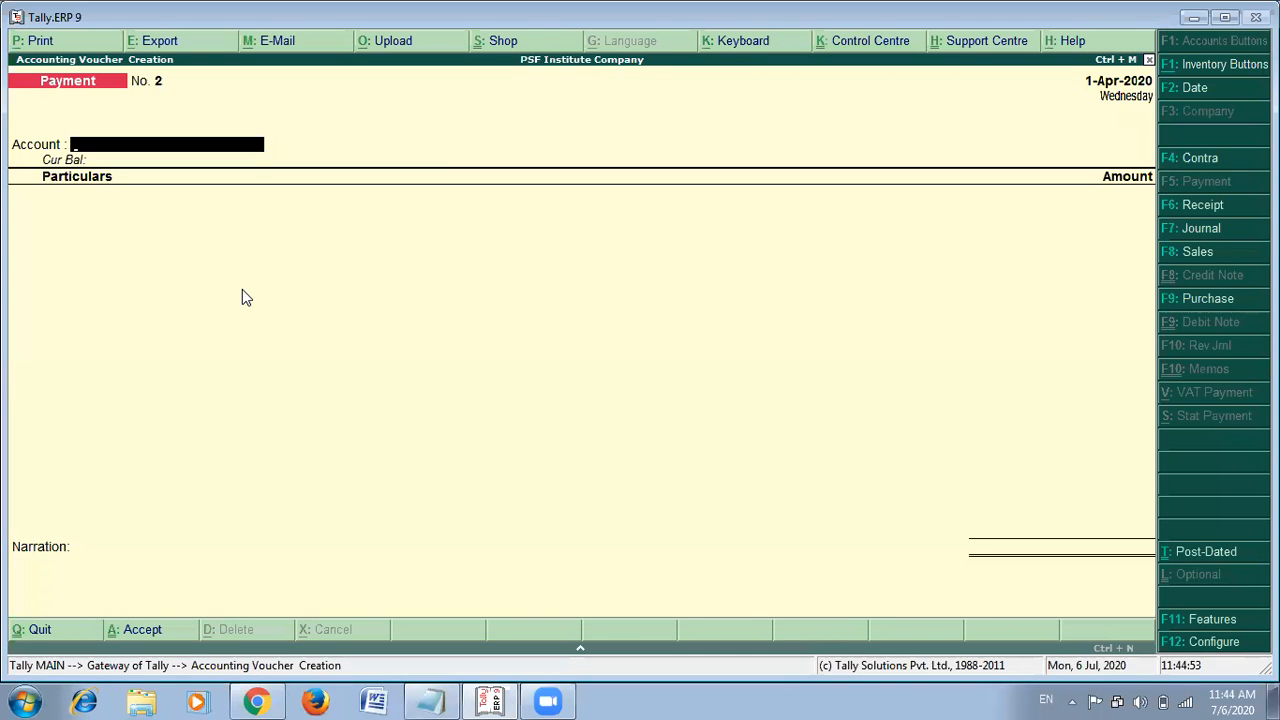
Record a receipt voucher with Cash as the account, Furniture Account as the particular and an amount of 500, leaving the narration blank.
left_click(1203, 207)
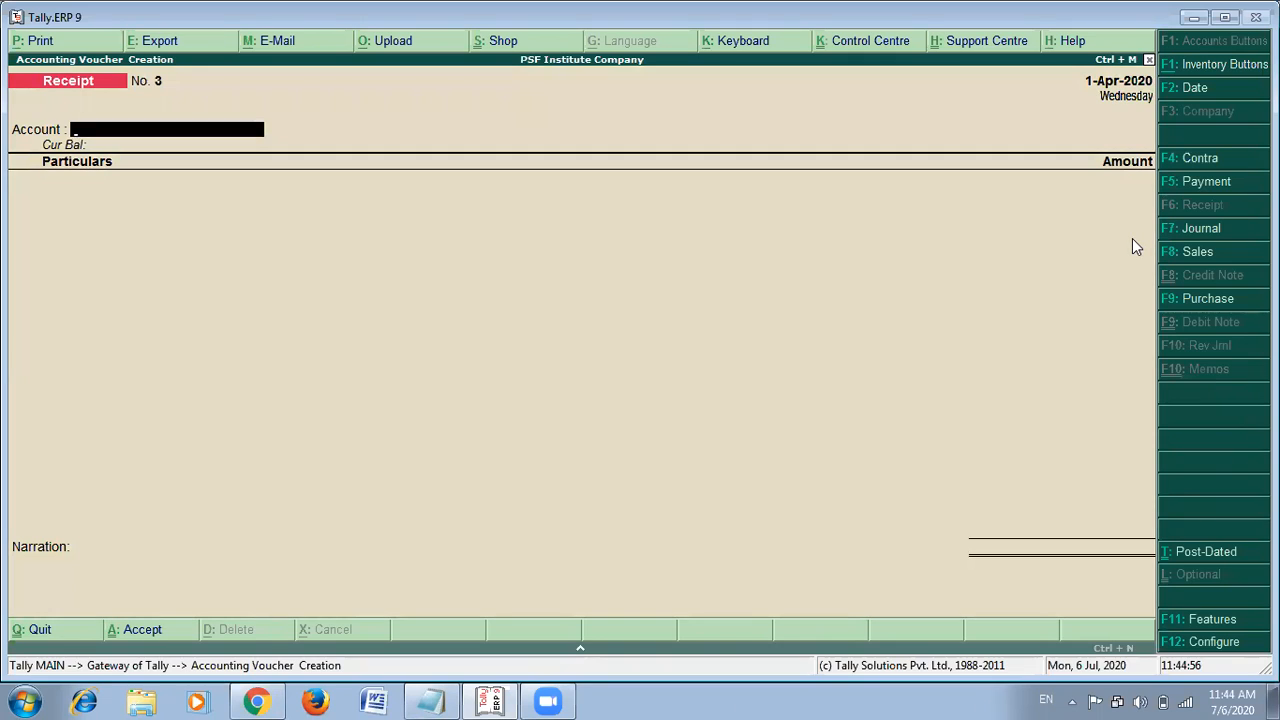
key("space")
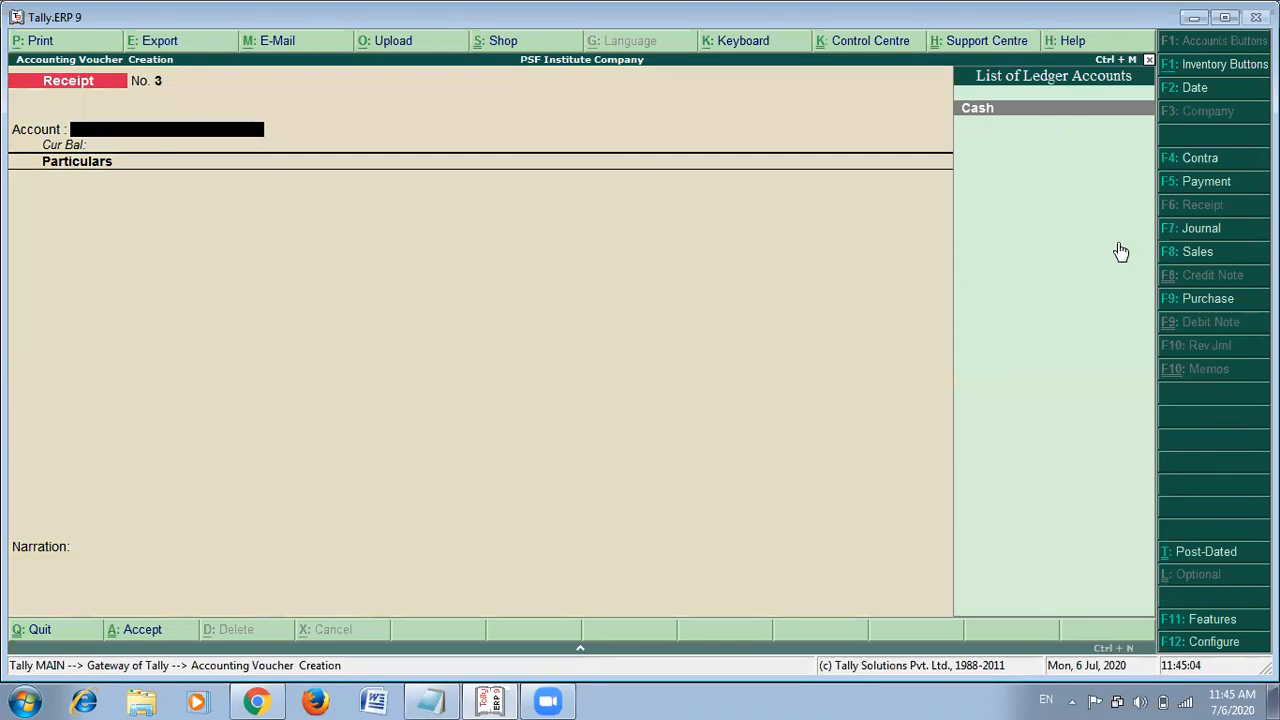
key("Return")
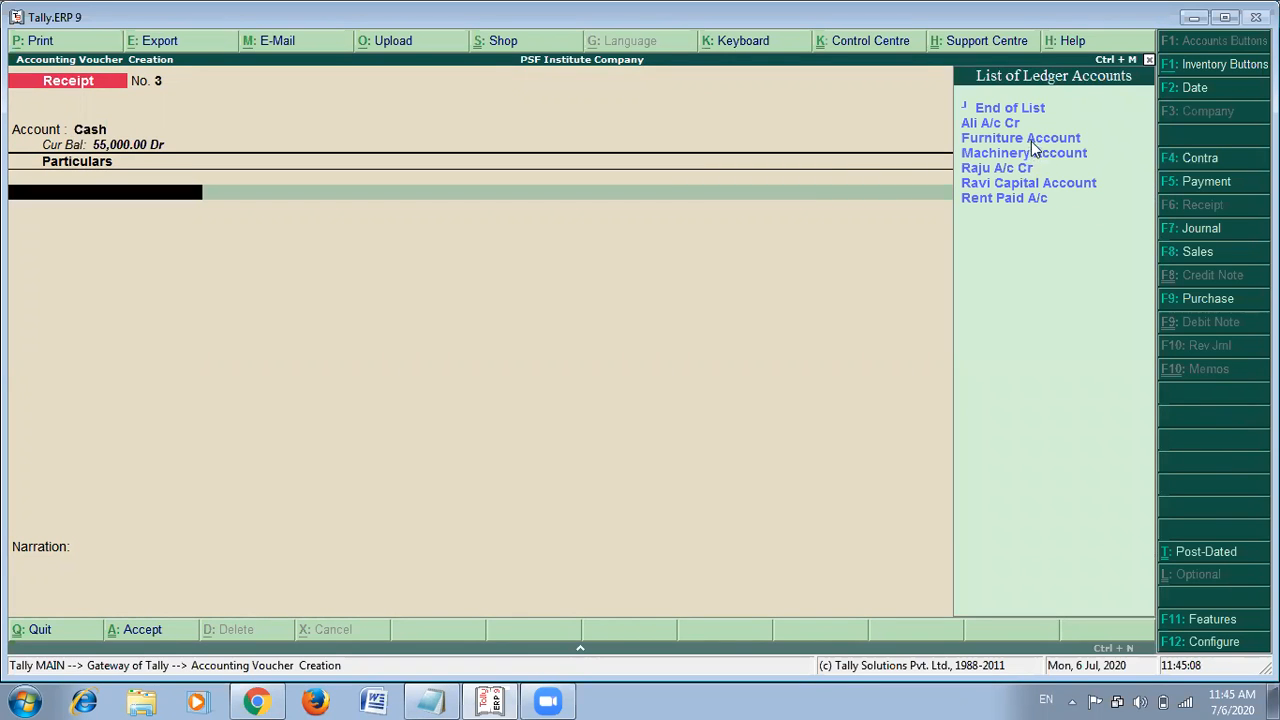
left_click(1035, 140)
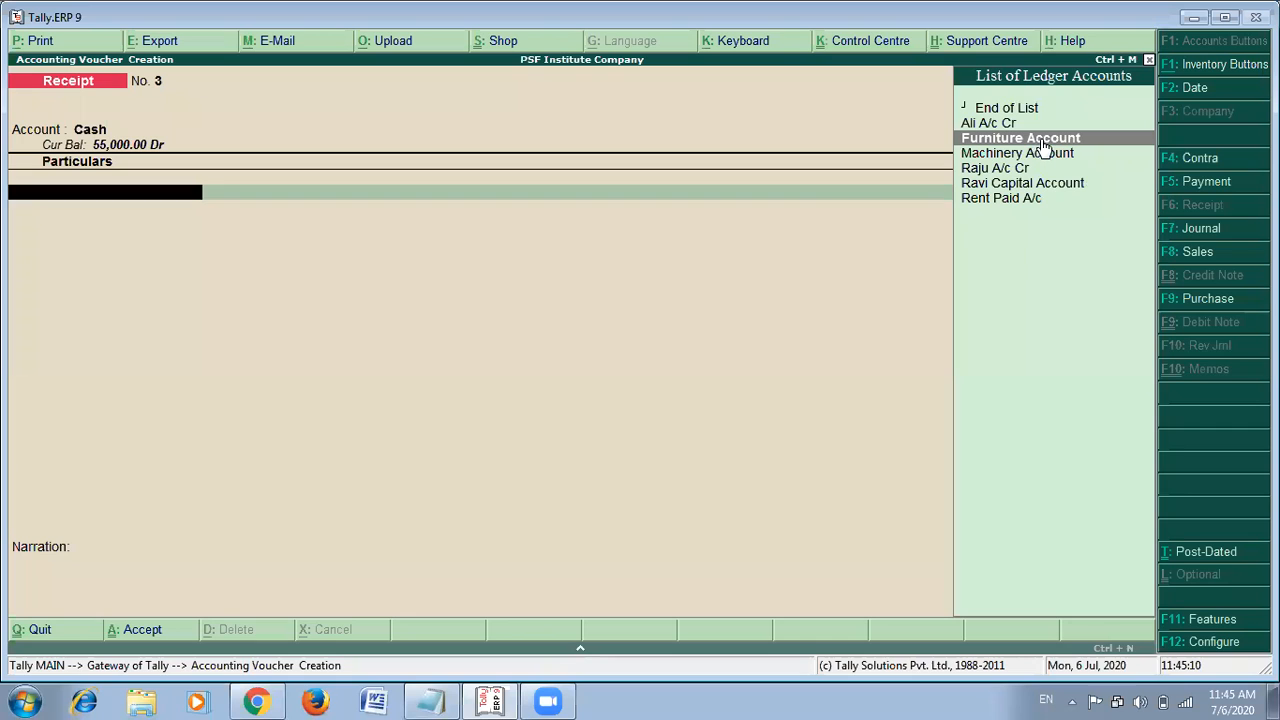
left_click(1038, 140)
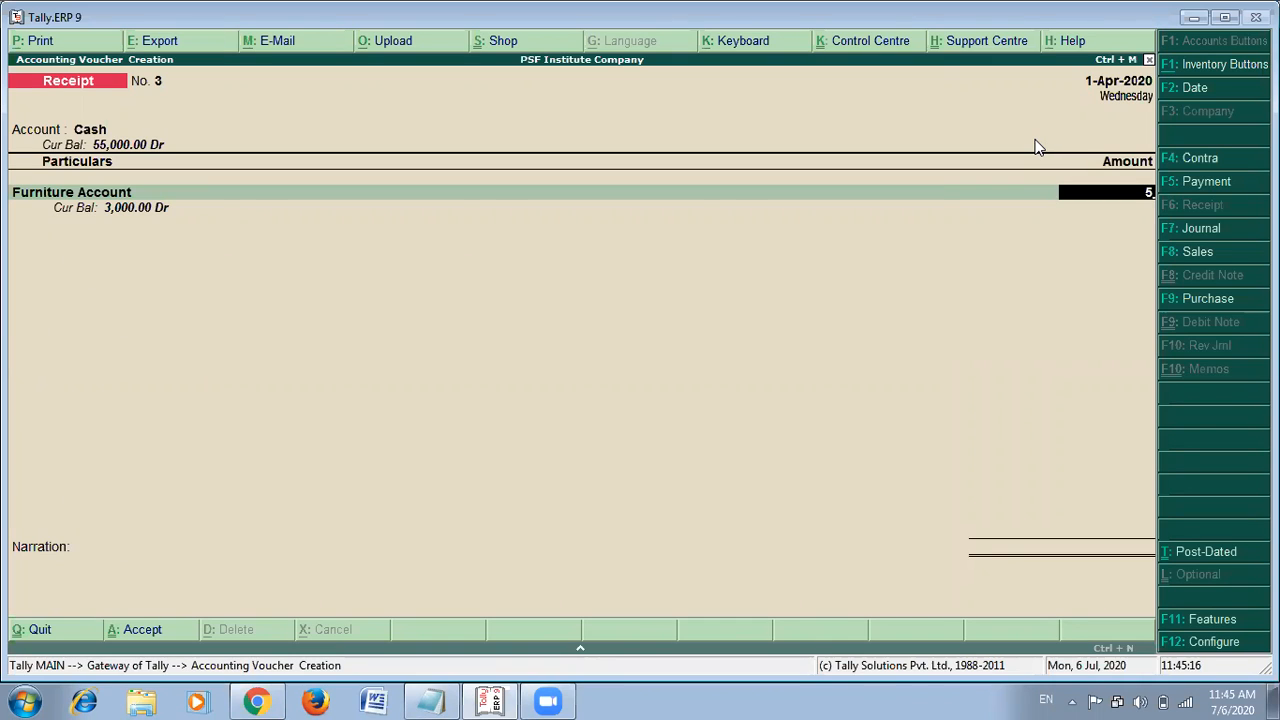
type("00")
key("Return")
key("Return")
key("Return")
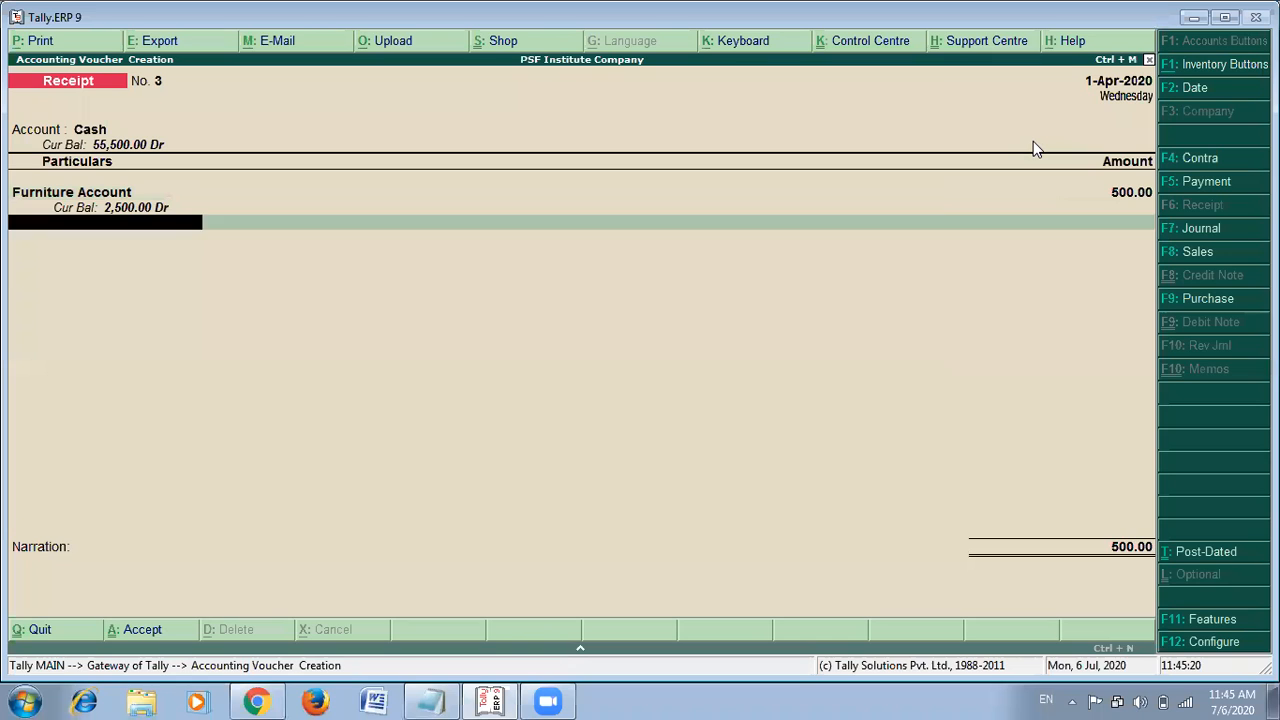
key("Return")
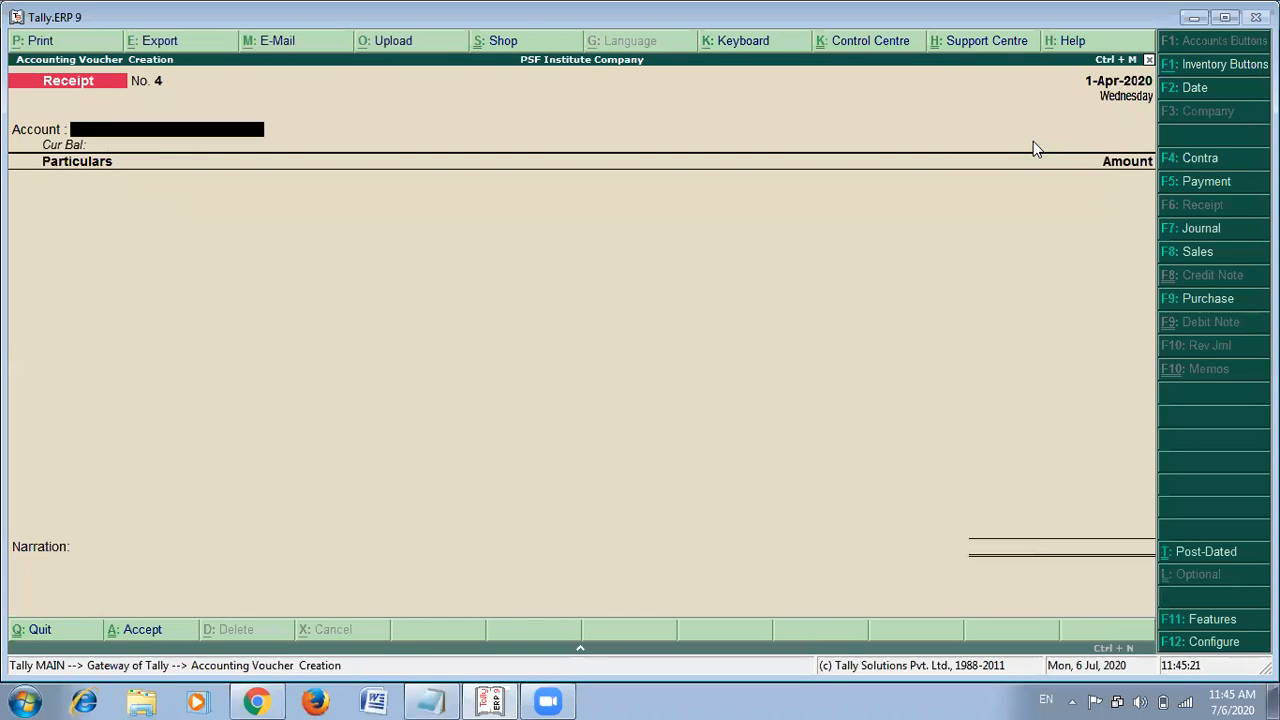
Leave voucher creation and display the Day Book.
key("Escape")
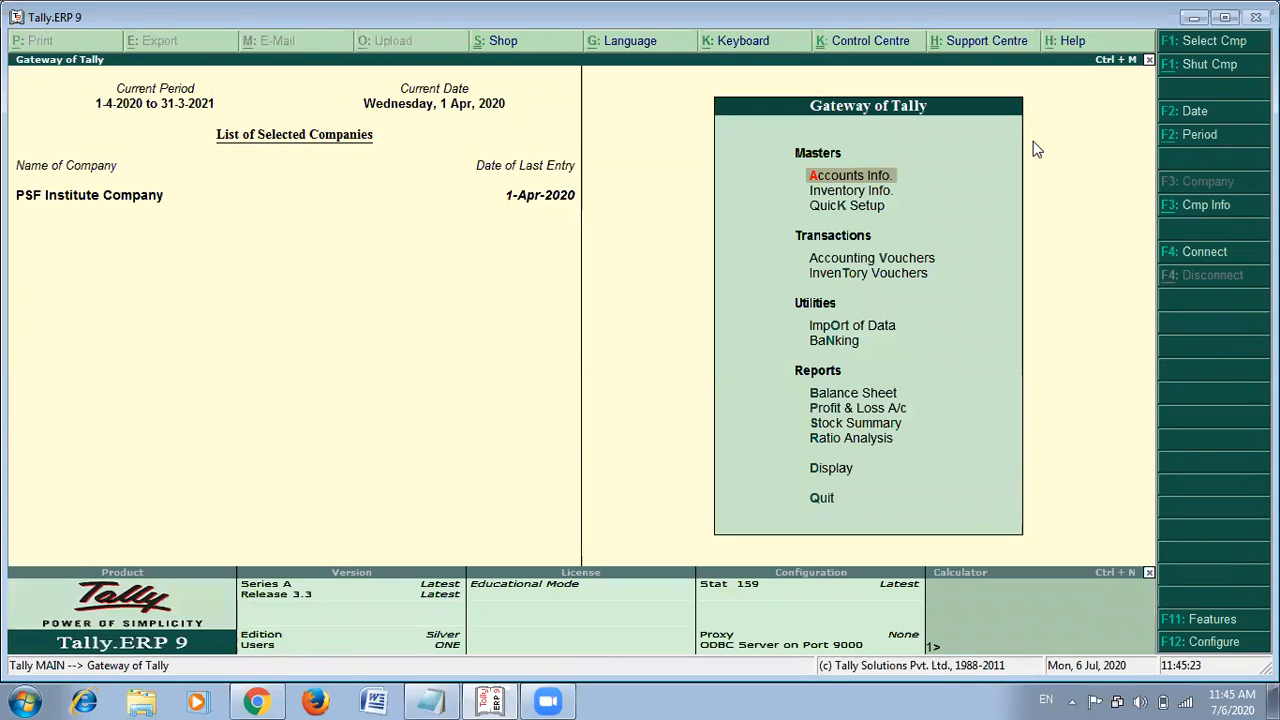
key("Down")
key("Down")
key("d")
key("Return")
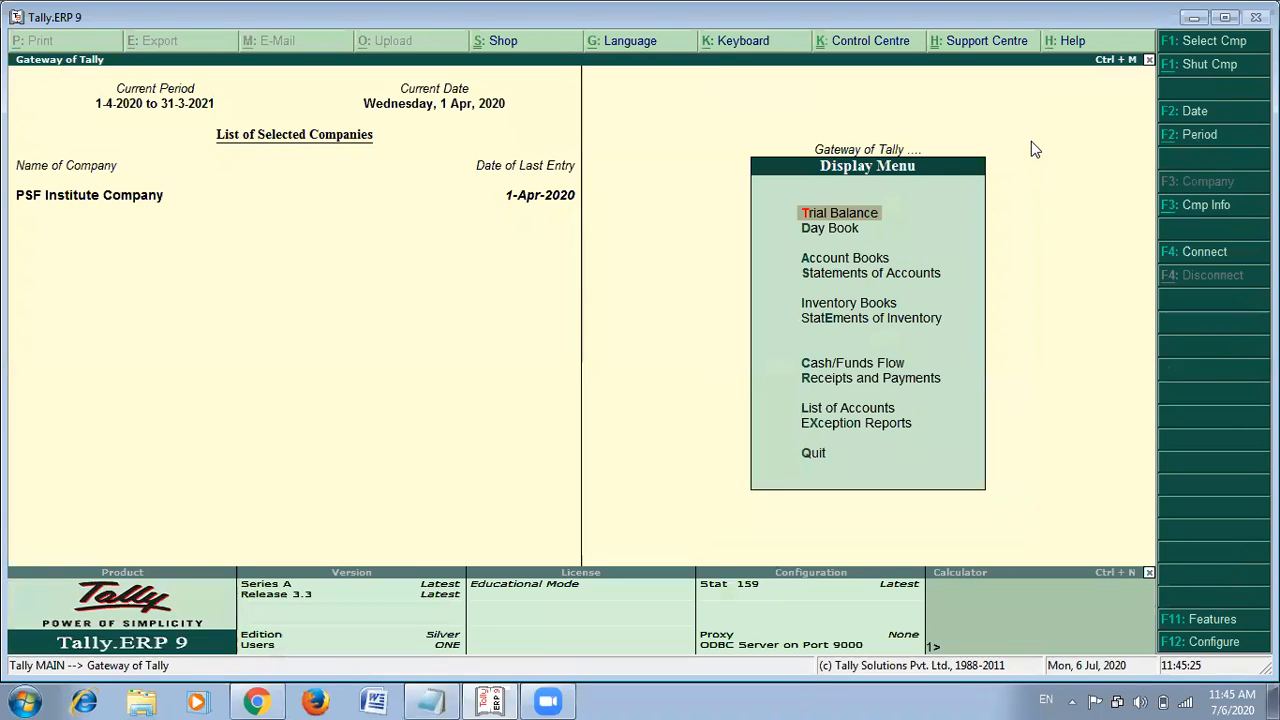
key("Down")
key("Return")
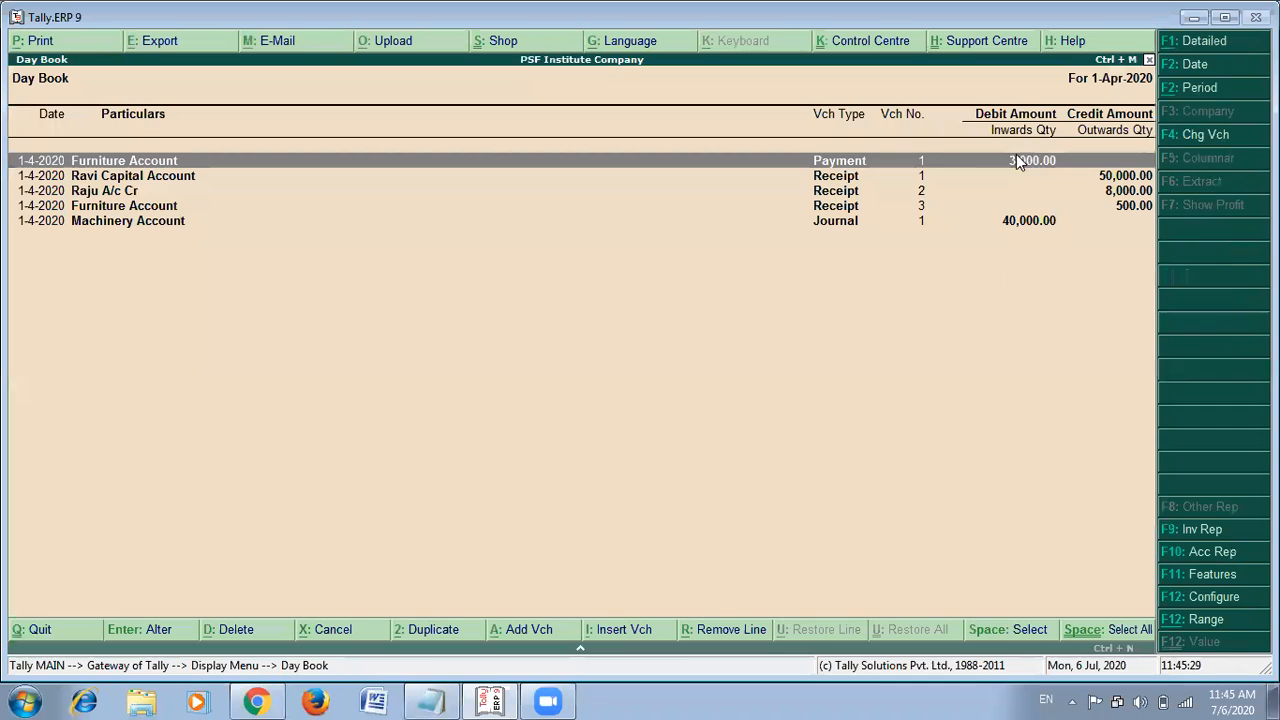
Alter the 500.00 Furniture Account receipt voucher to use Rent Paid A/c as its particular and save it.
left_click(159, 208)
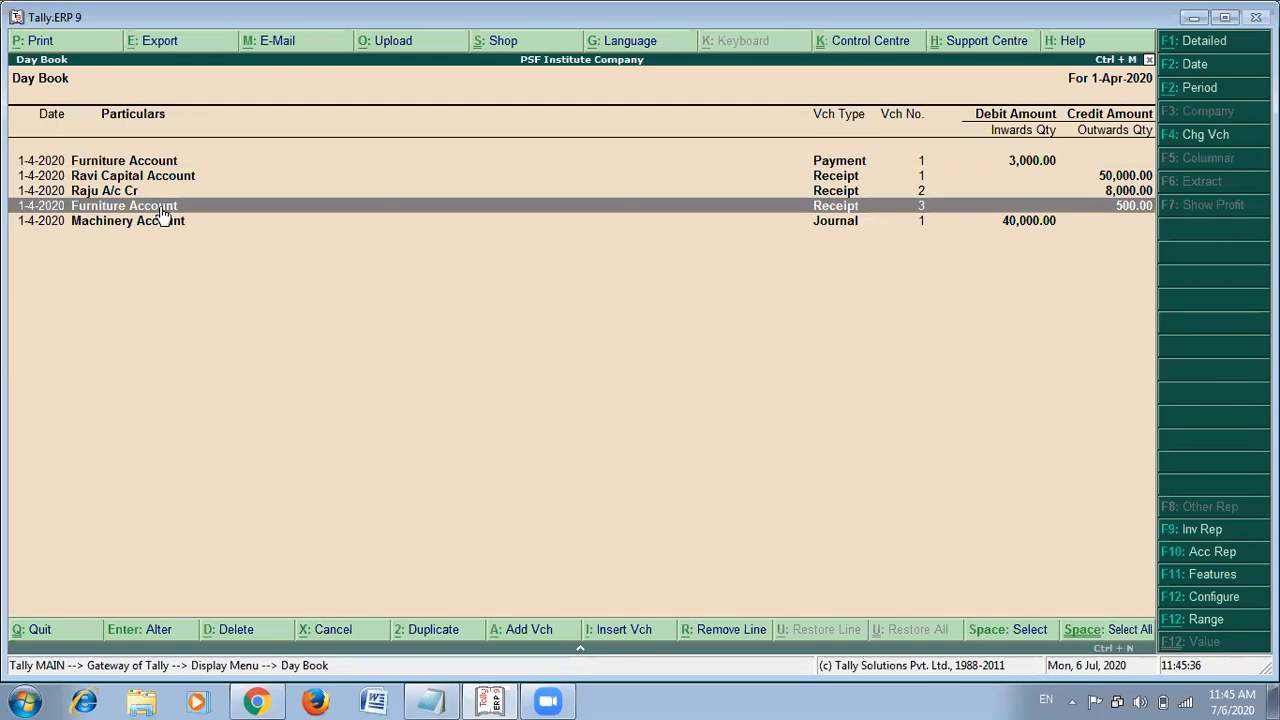
left_click(163, 203)
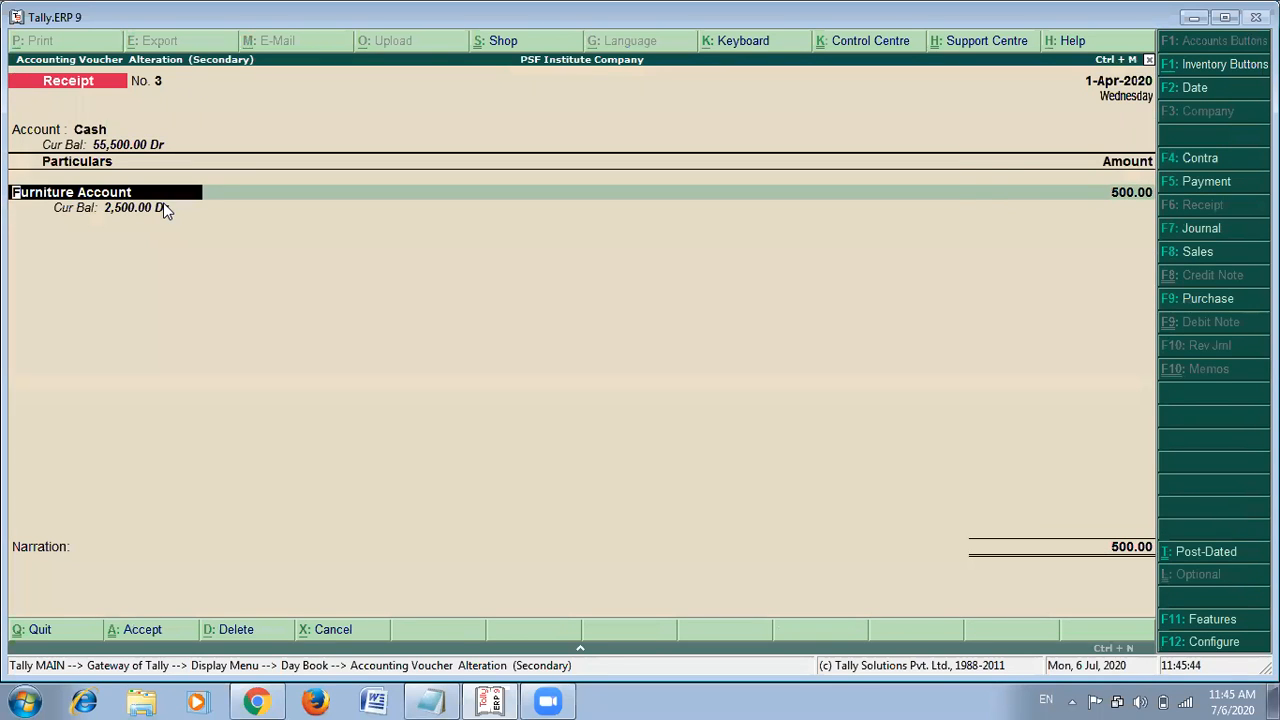
key("space")
left_click(1038, 201)
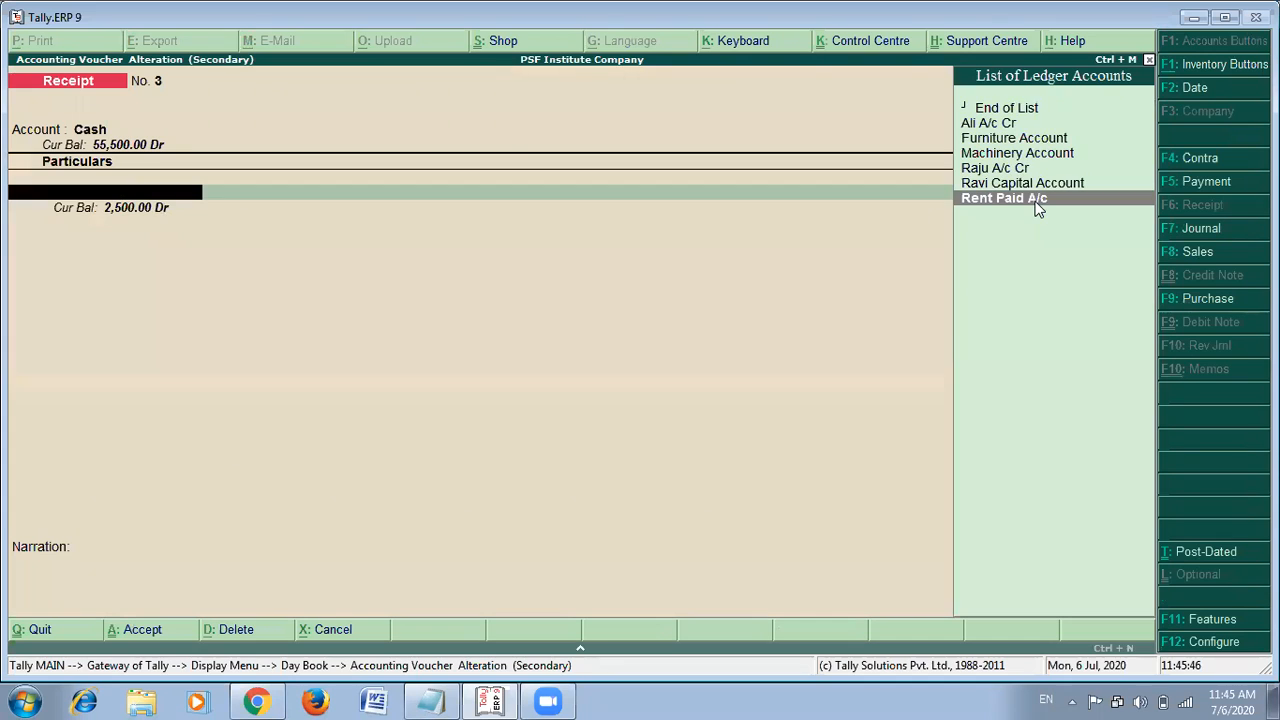
left_click(1039, 201)
key("Return")
key("Return")
key("Return")
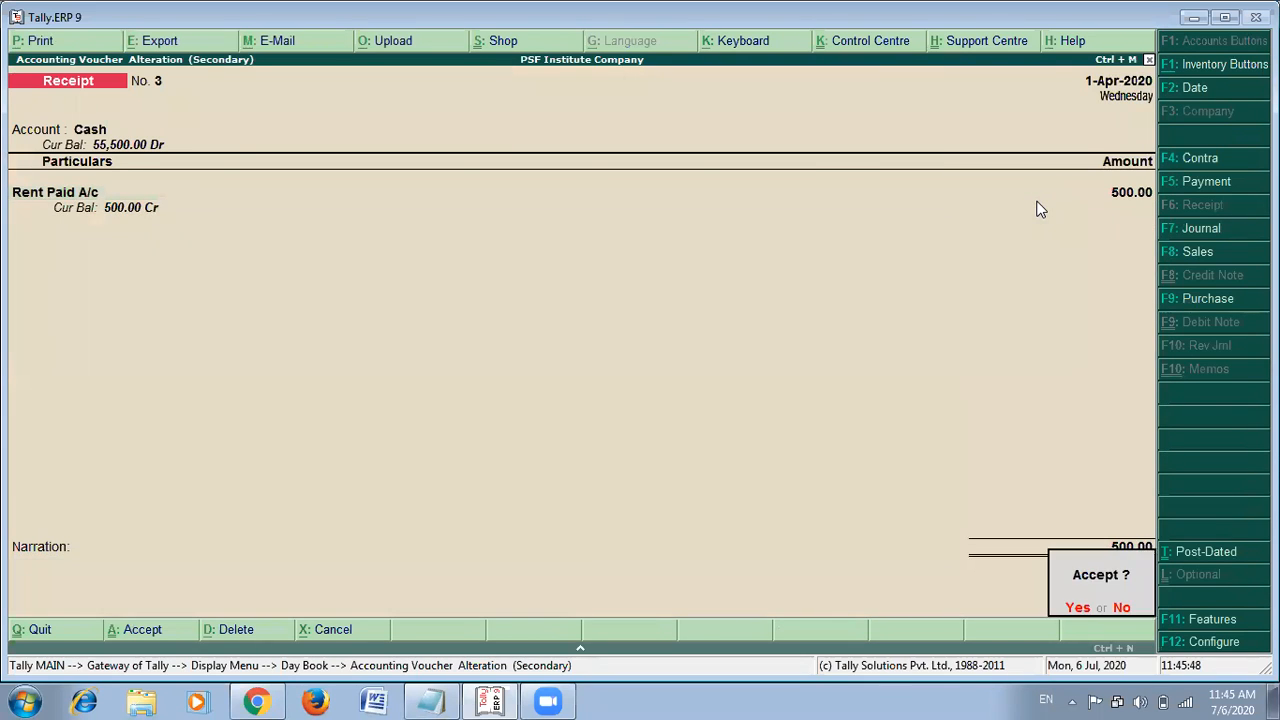
key("Return")
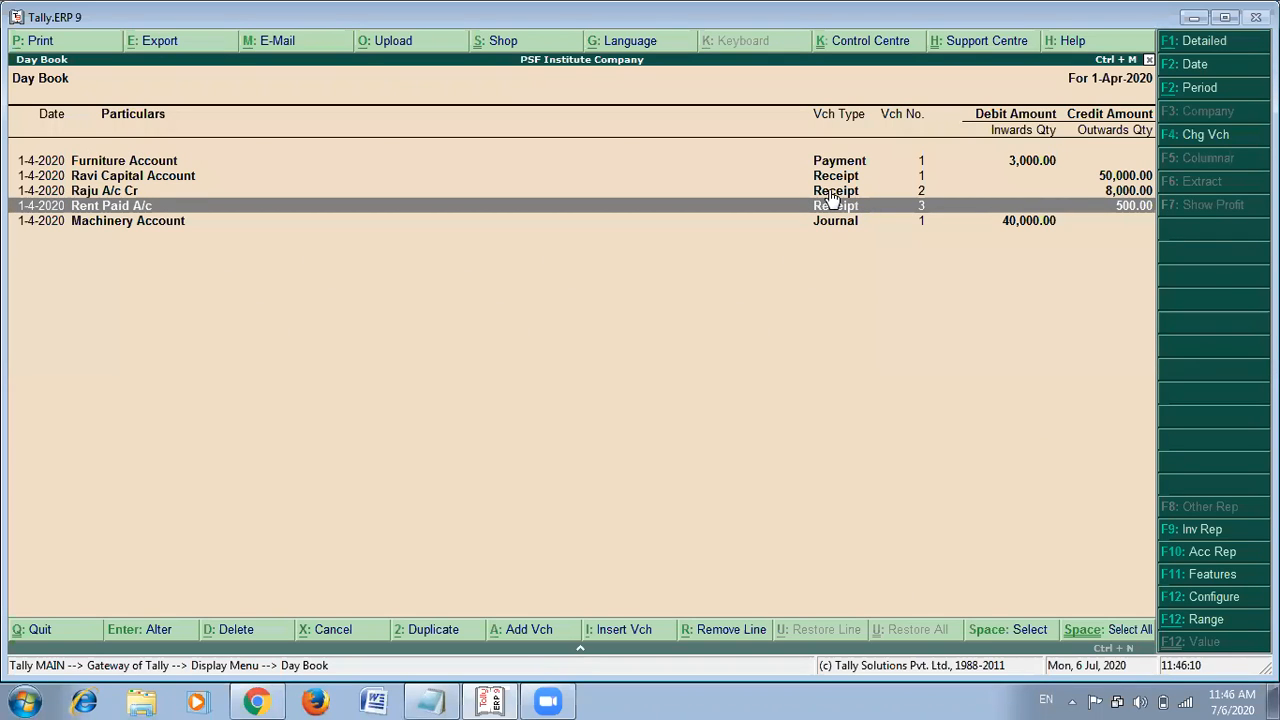
Open the Rent Paid A/c receipt voucher from the Day Book and delete it.
key("Return")
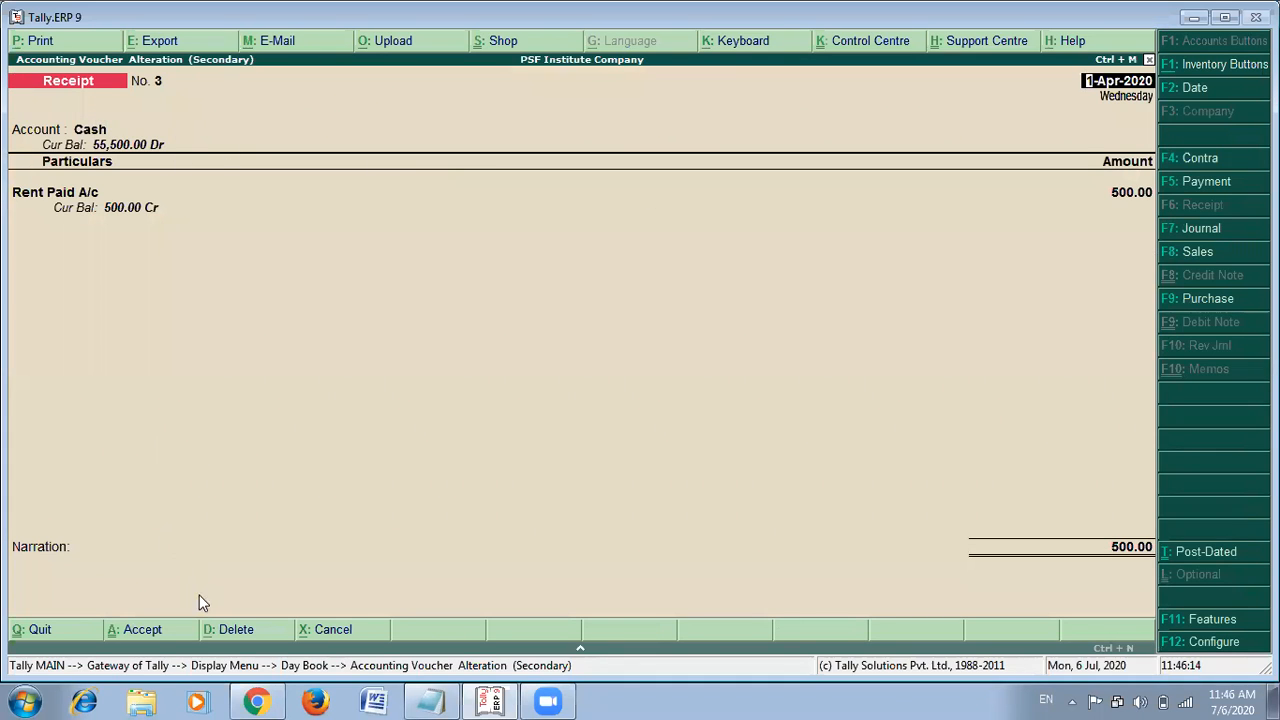
left_click(228, 629)
left_click(546, 452)
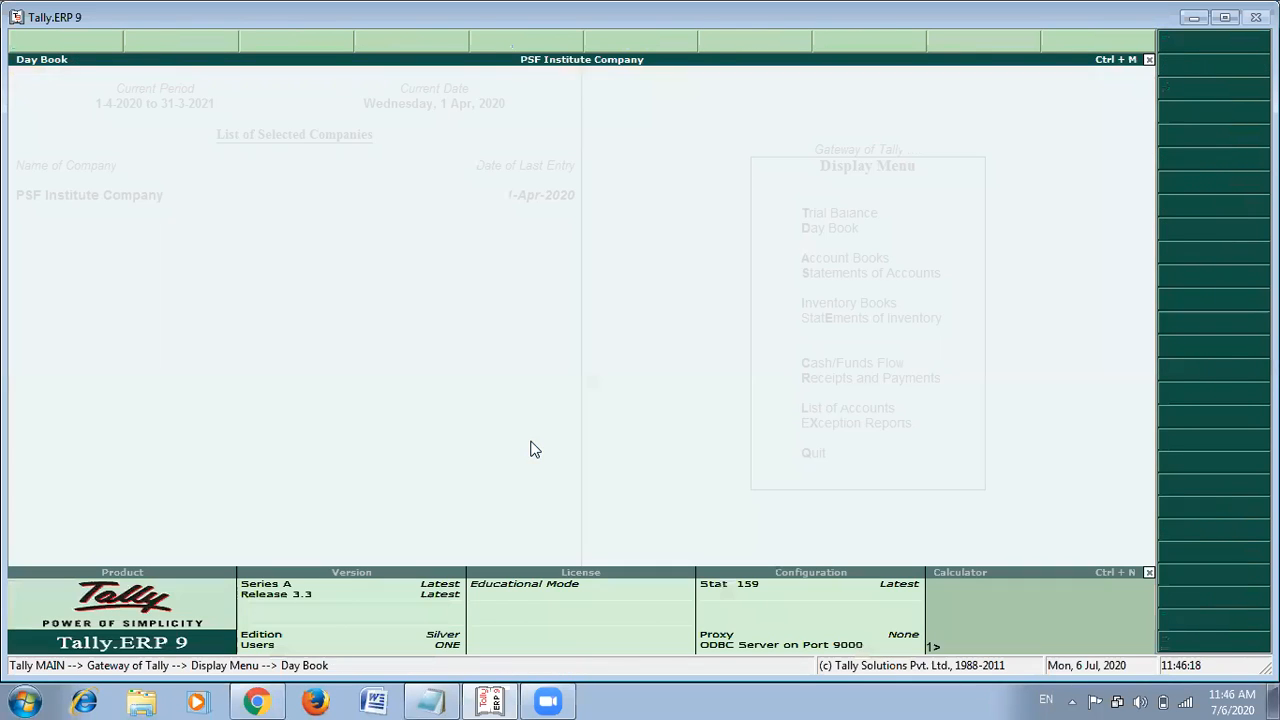
Start a payment voucher with Cash as the account and Rent Paid A/c as the particular for an amount of 500.
key("Escape")
left_click(842, 260)
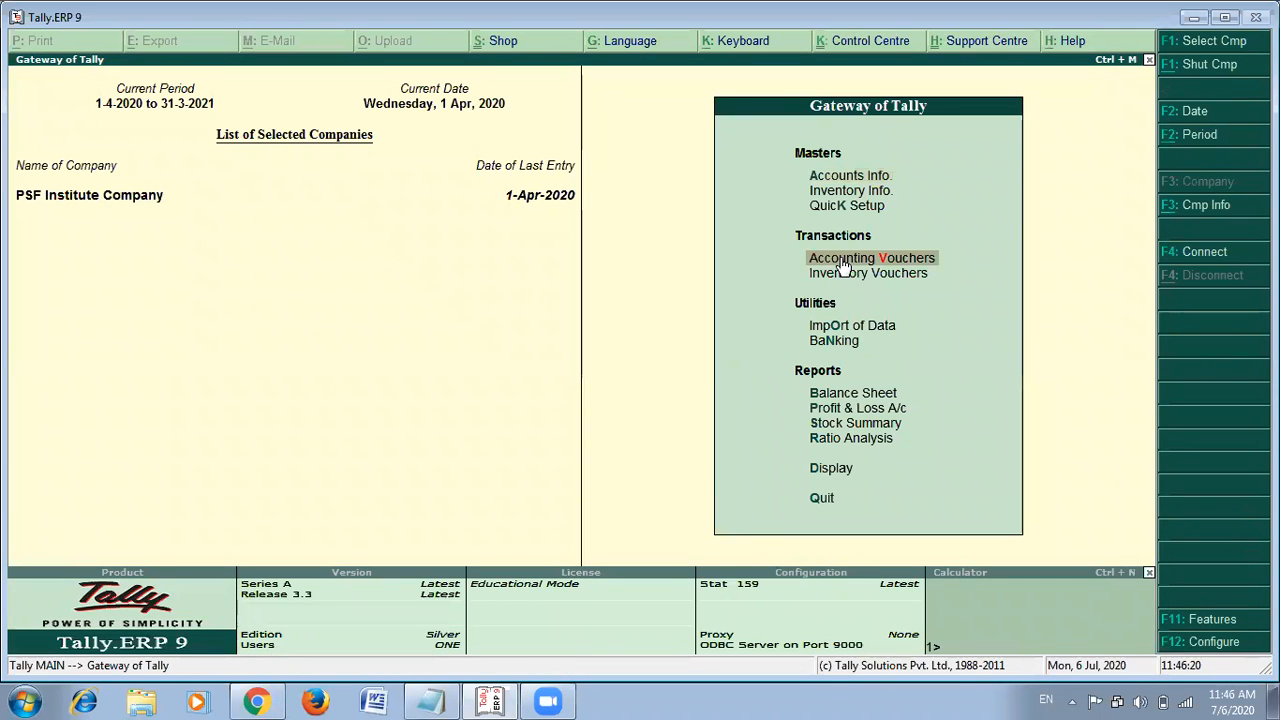
left_click(840, 259)
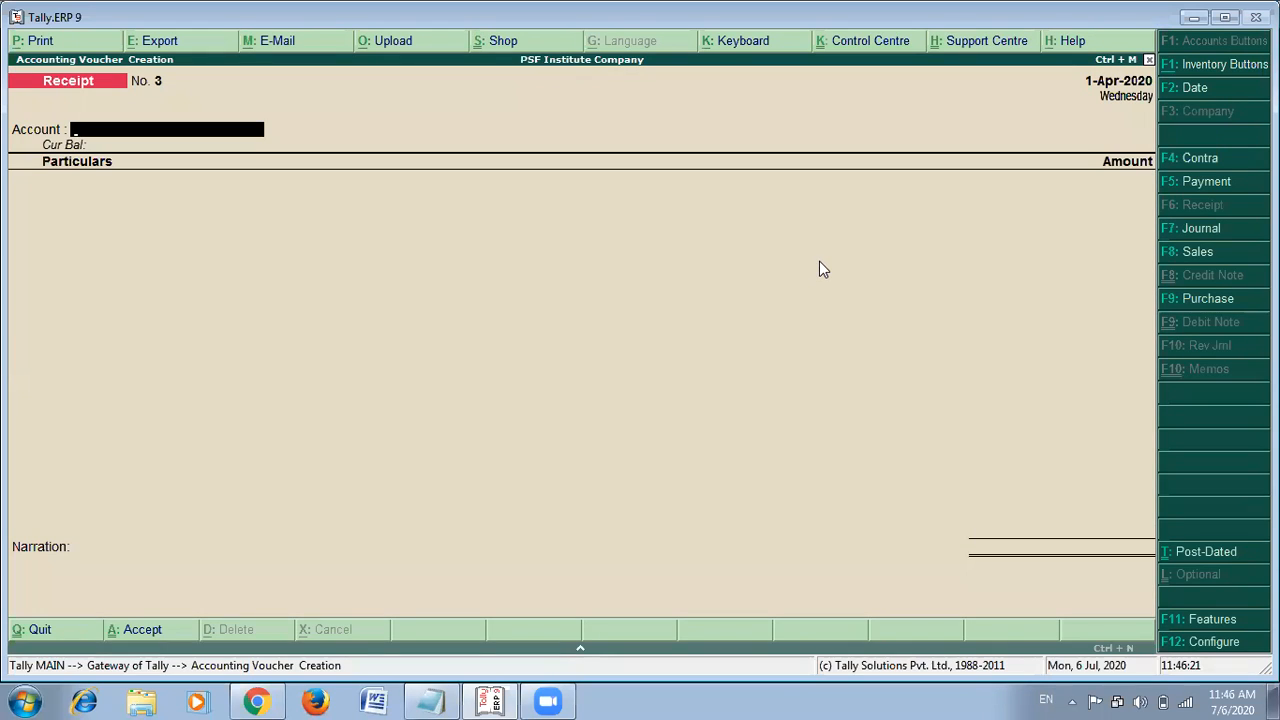
key("F5")
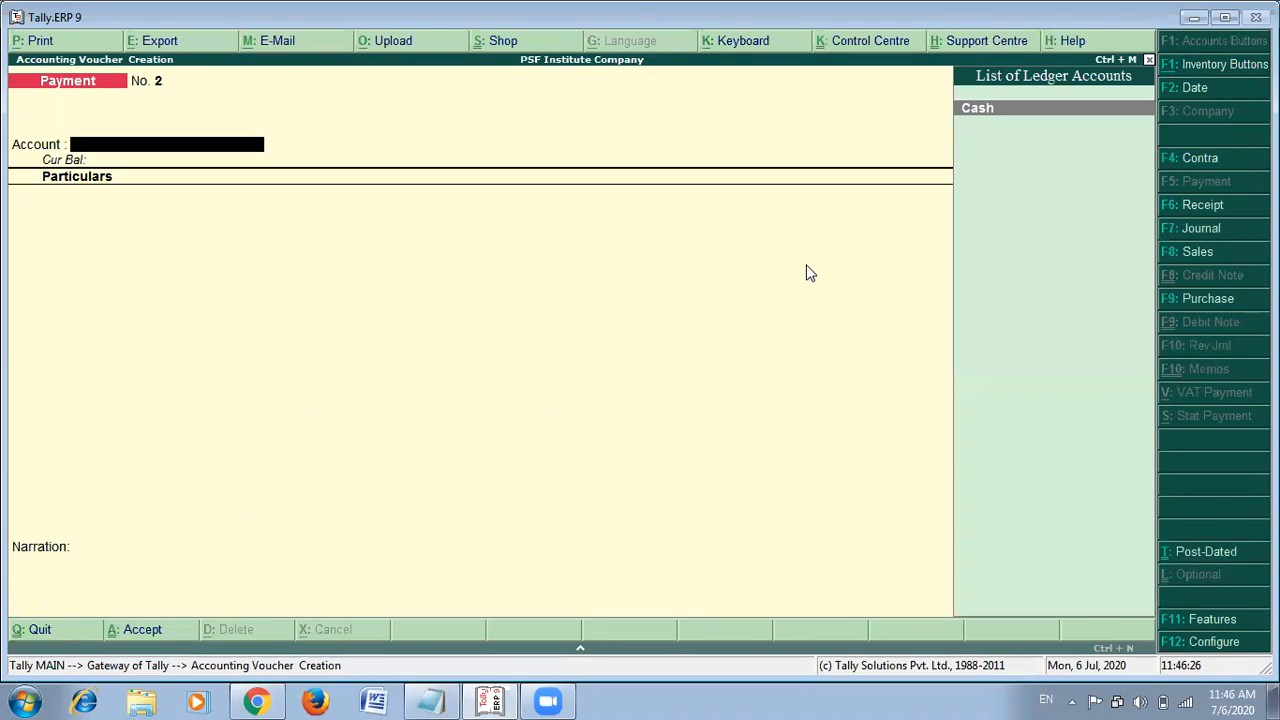
key("Return")
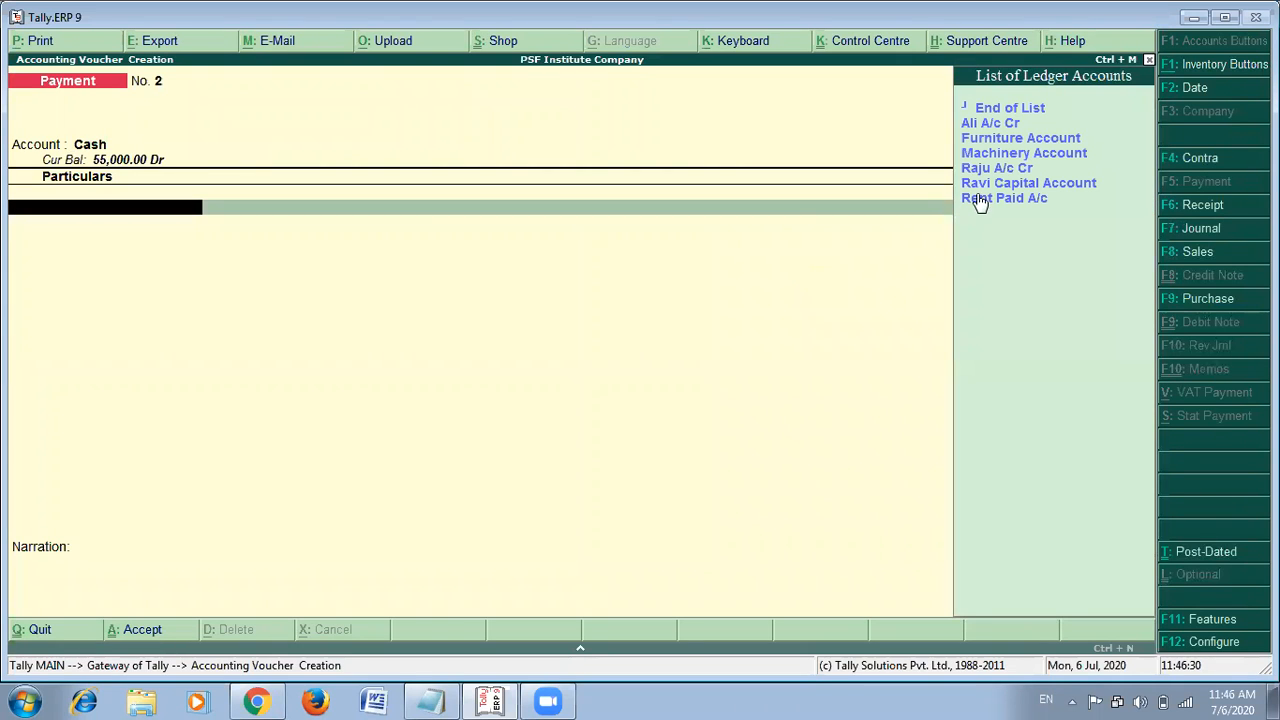
left_click(979, 198)
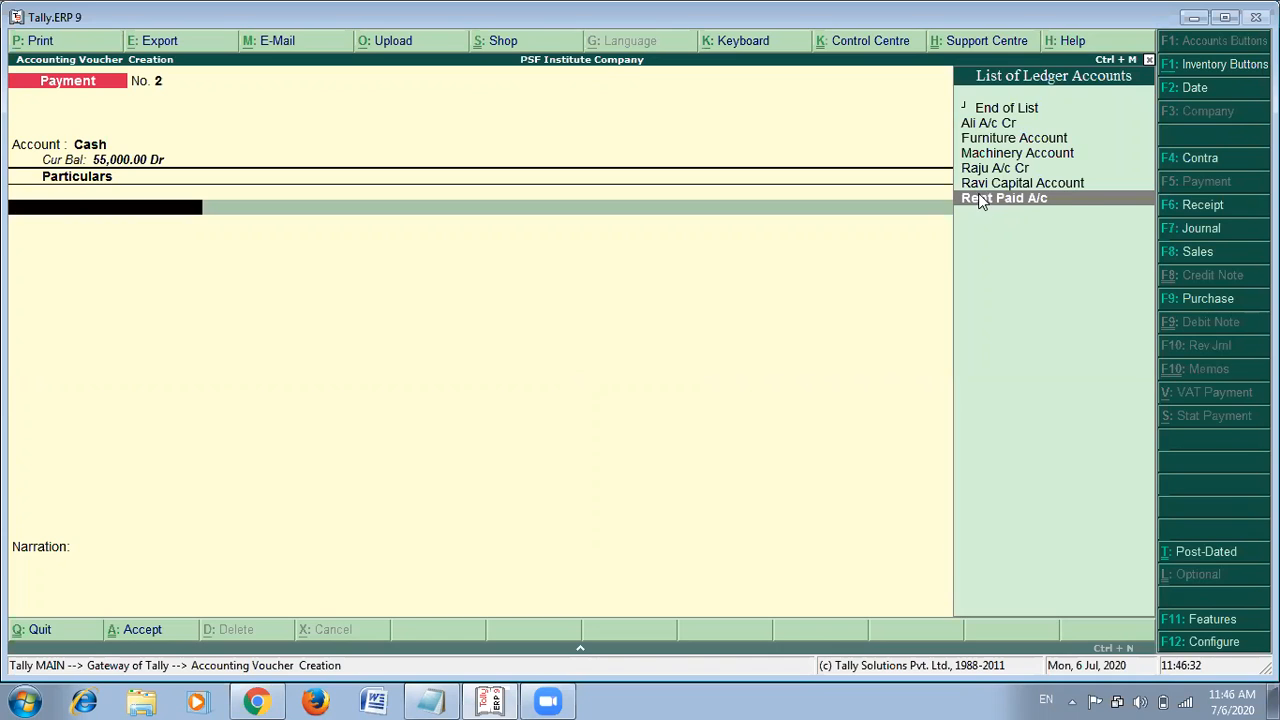
left_click(979, 198)
type("500")
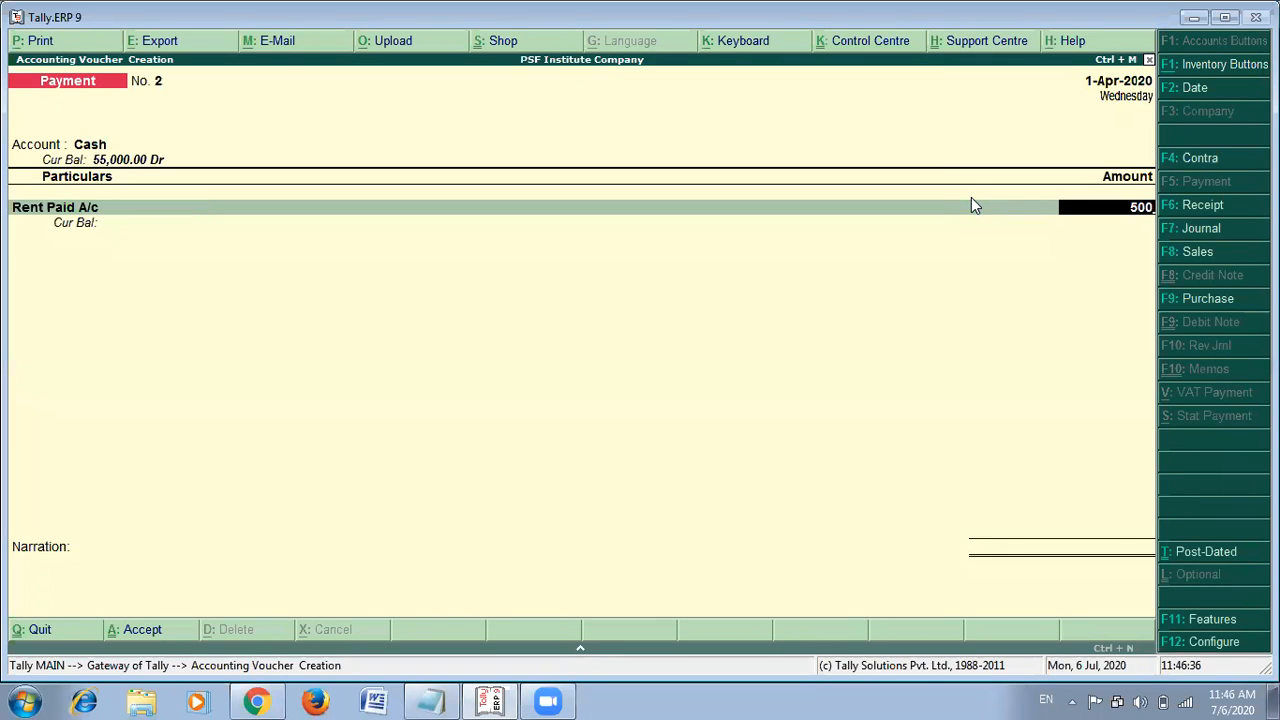
key("Return")
key("Return")
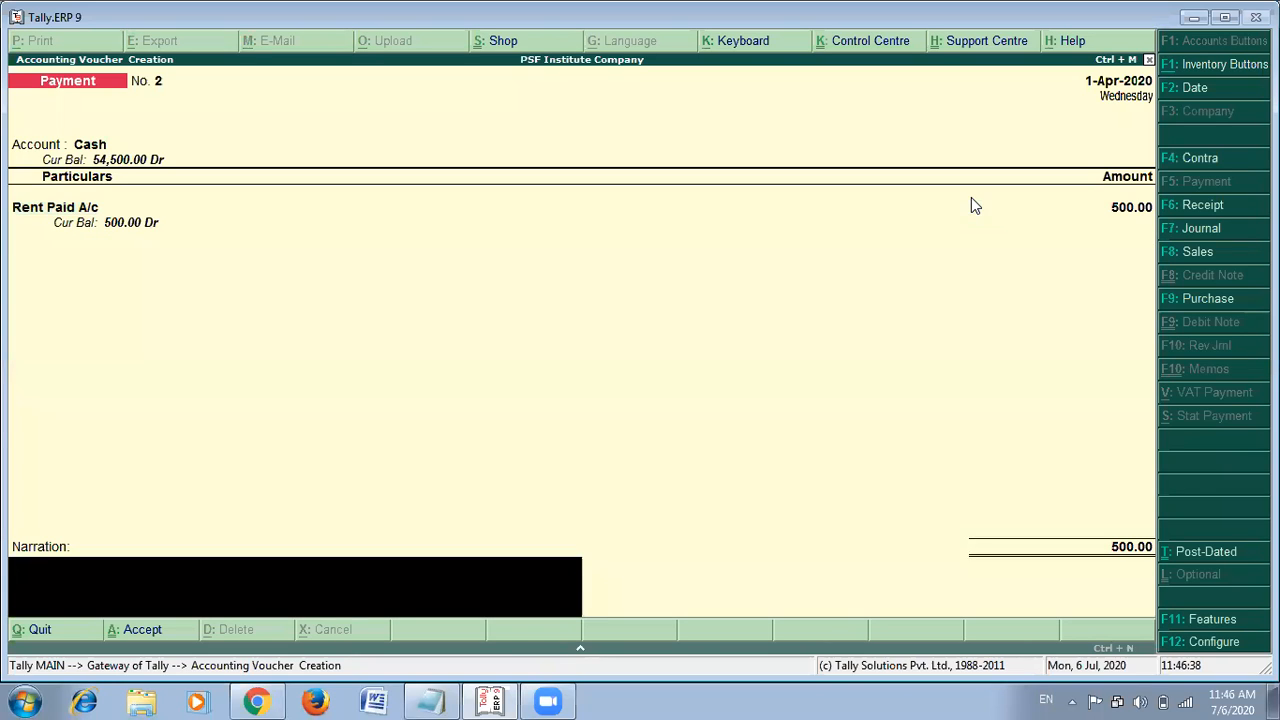
Enter the narration "BEing Rent Paid", save the payment voucher and leave voucher creation.
type("BEing Rnet")
key("BackSpace")
key("BackSpace")
type("et Paid")
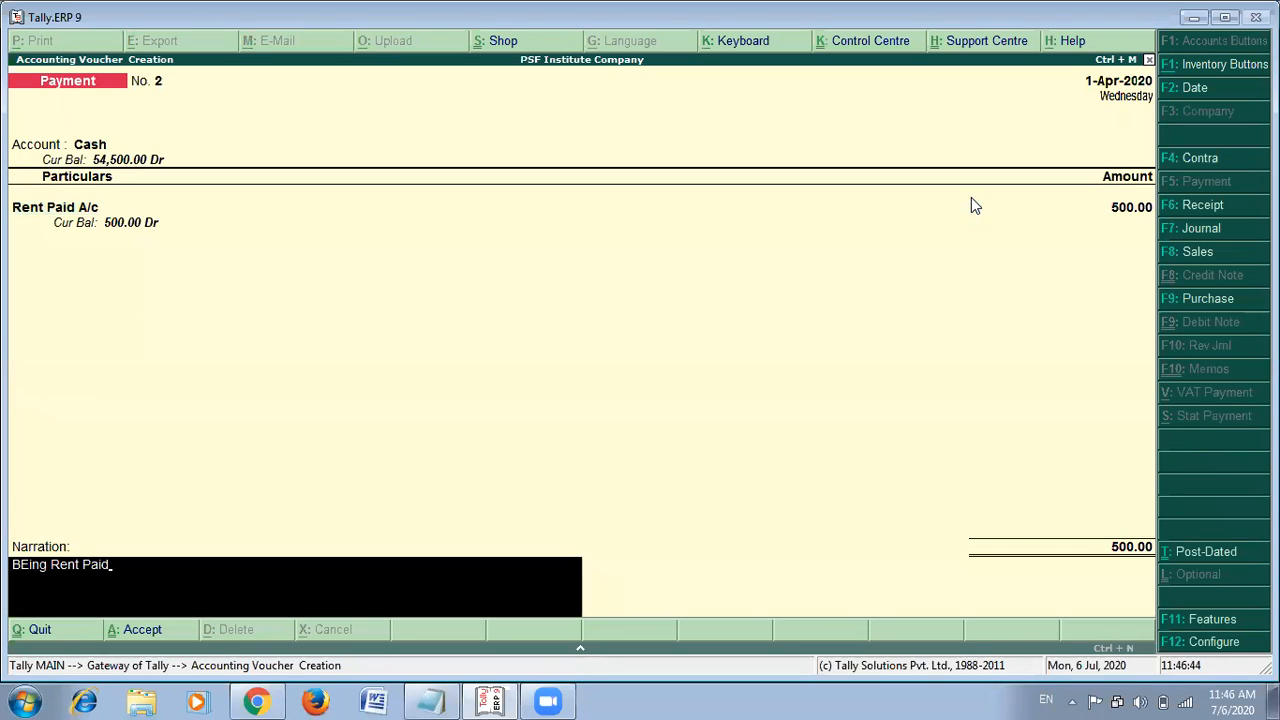
key("Return")
key("Return")
key("Escape")
key("Return")
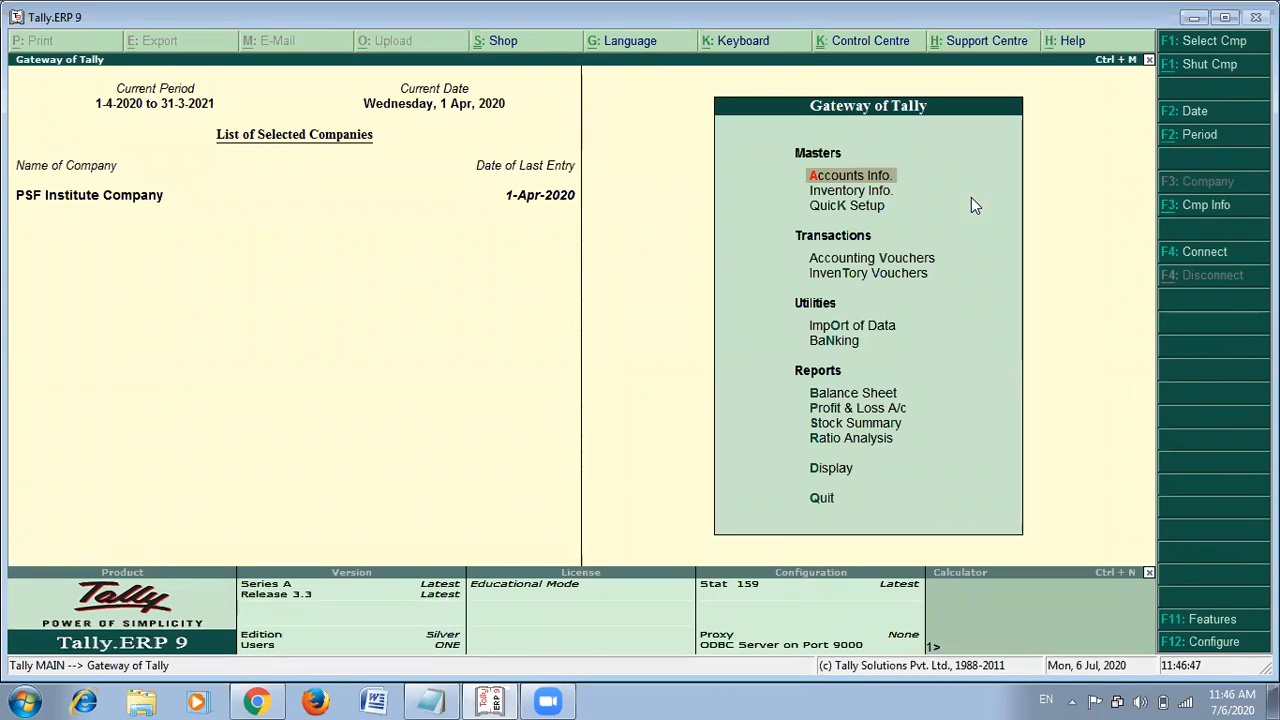
Display the Day Book from the Gateway of Tally.
key("Down")
key("Down")
key("Down")
key("Down")
key("Down")
key("Down")
key("Down")
key("Down")
key("Down")
key("Down")
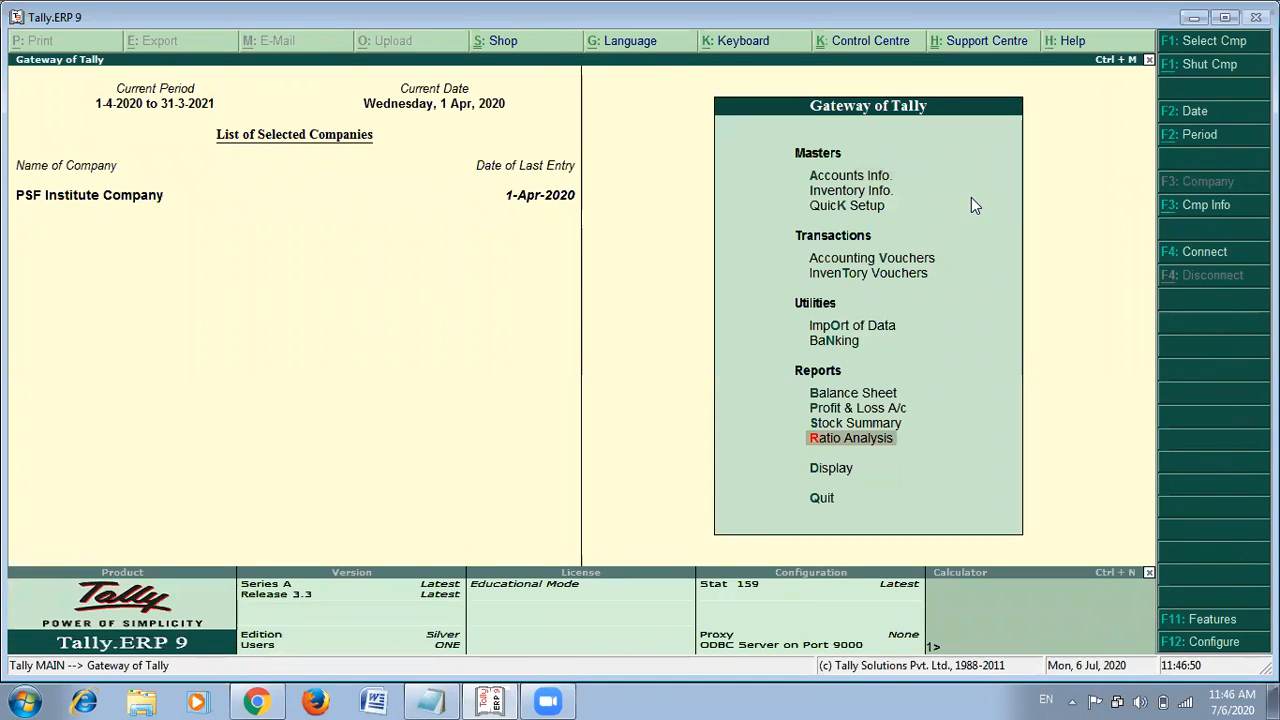
key("d")
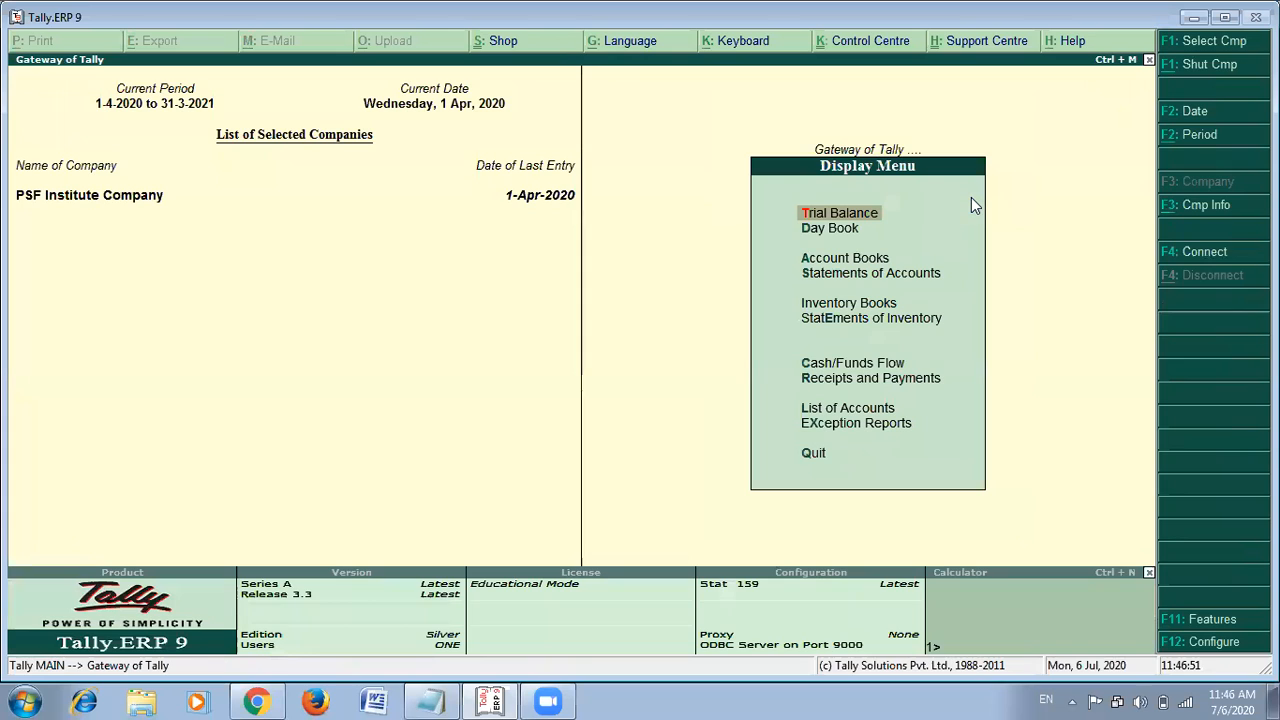
key("y")
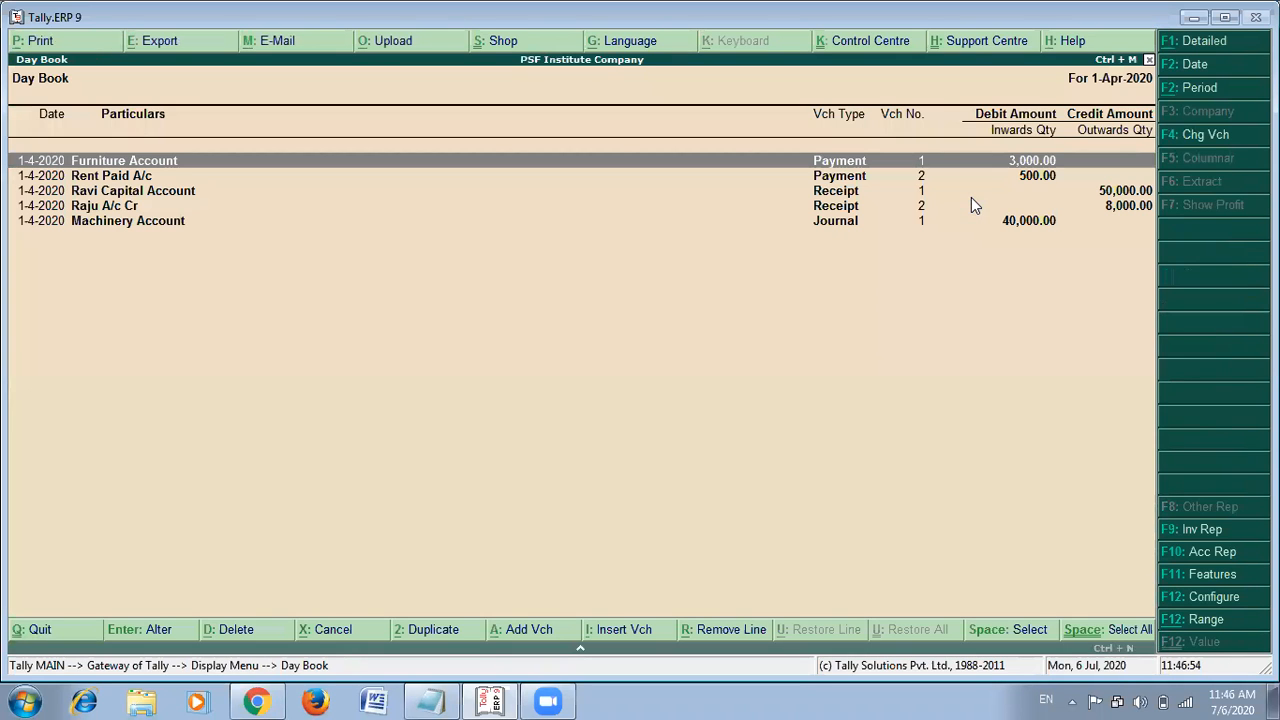
Go through the Day Book entries, comparing the Furniture Account and Rent Paid A/c payment vouchers, and return to the Gateway of Tally.
key("Down")
key("Up")
key("Down")
key("Up")
key("Down")
key("Up")
key("Down")
key("Up")
key("Down")
key("Up")
key("Down")
key("Down")
key("Down")
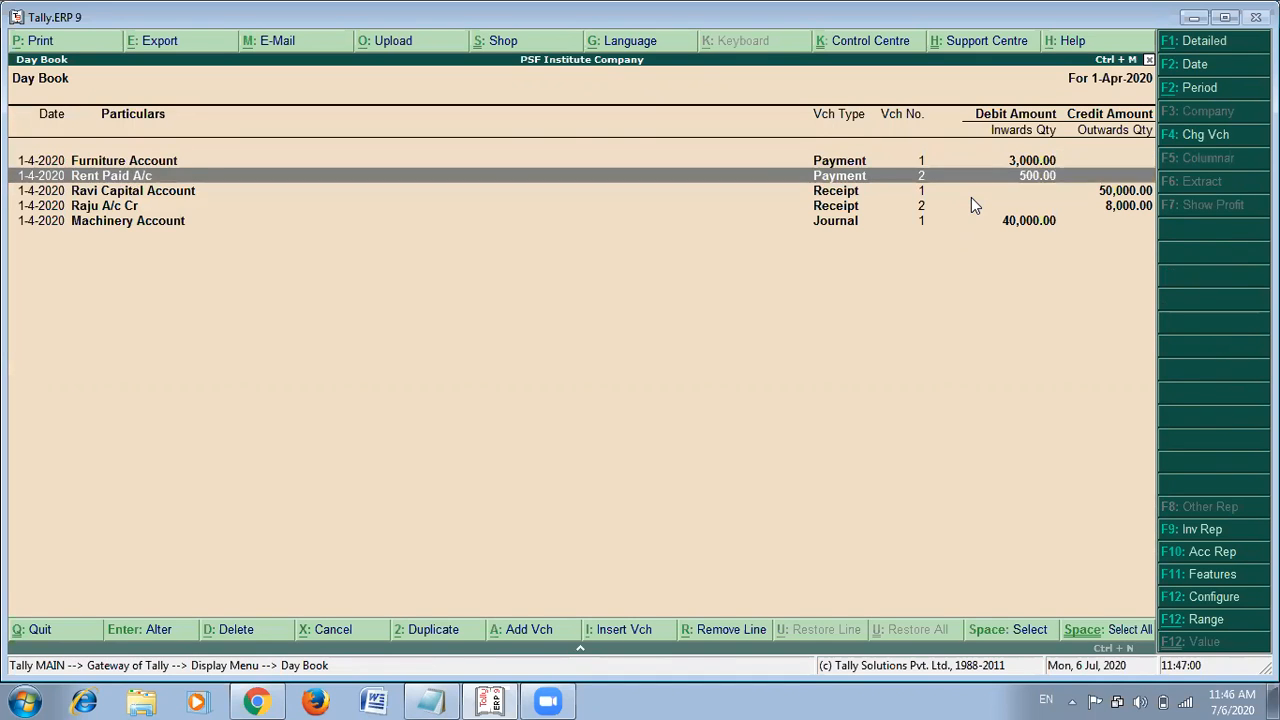
key("Up")
key("Down")
key("Up")
key("Down")
key("Up")
key("Down")
key("Down")
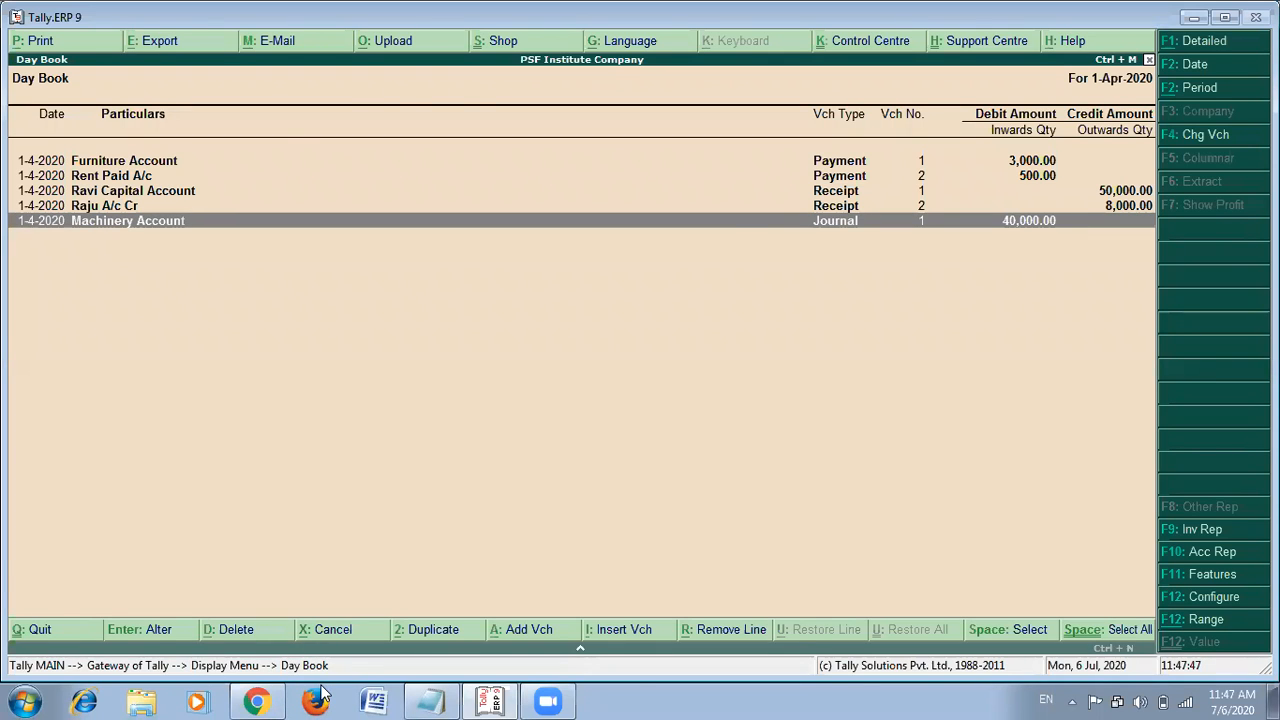
key("Escape")
key("Escape")
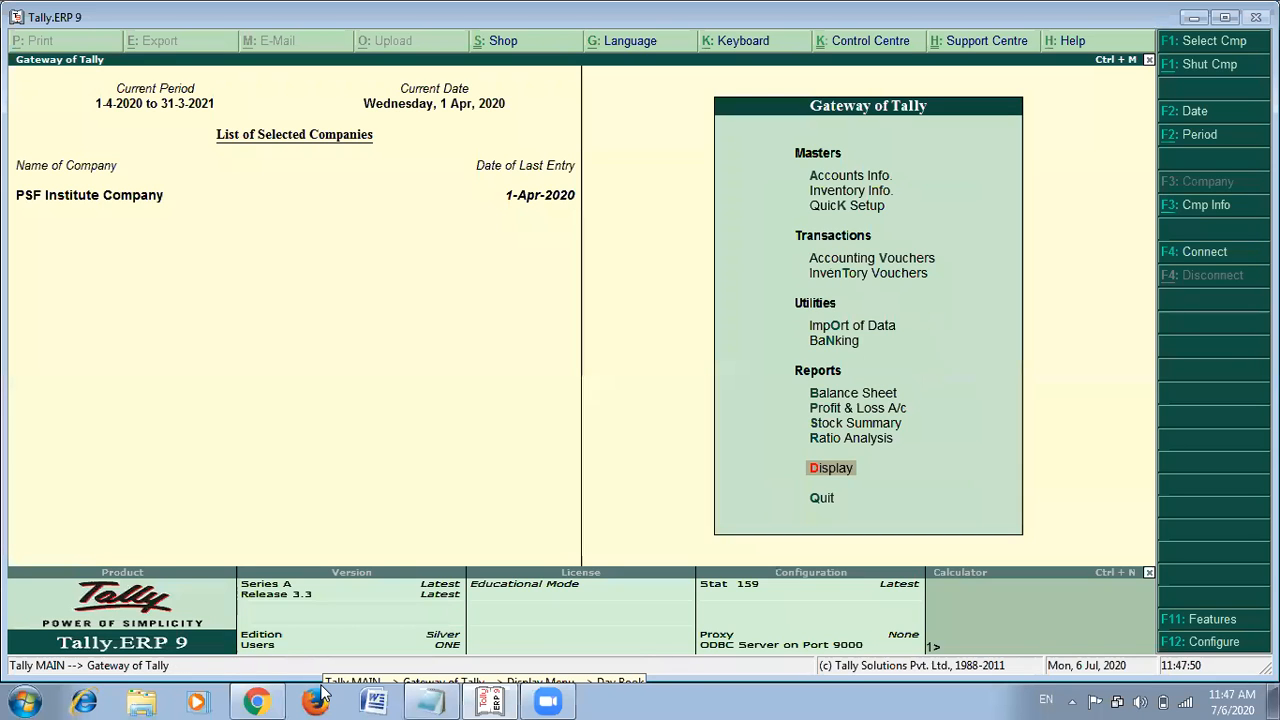
Switch to the tally daily notes in Notepad and read the Step No 4 instructions for seeing the Trial Balance.
key("alt+Tab")
scroll(348, 450, "down", 3)
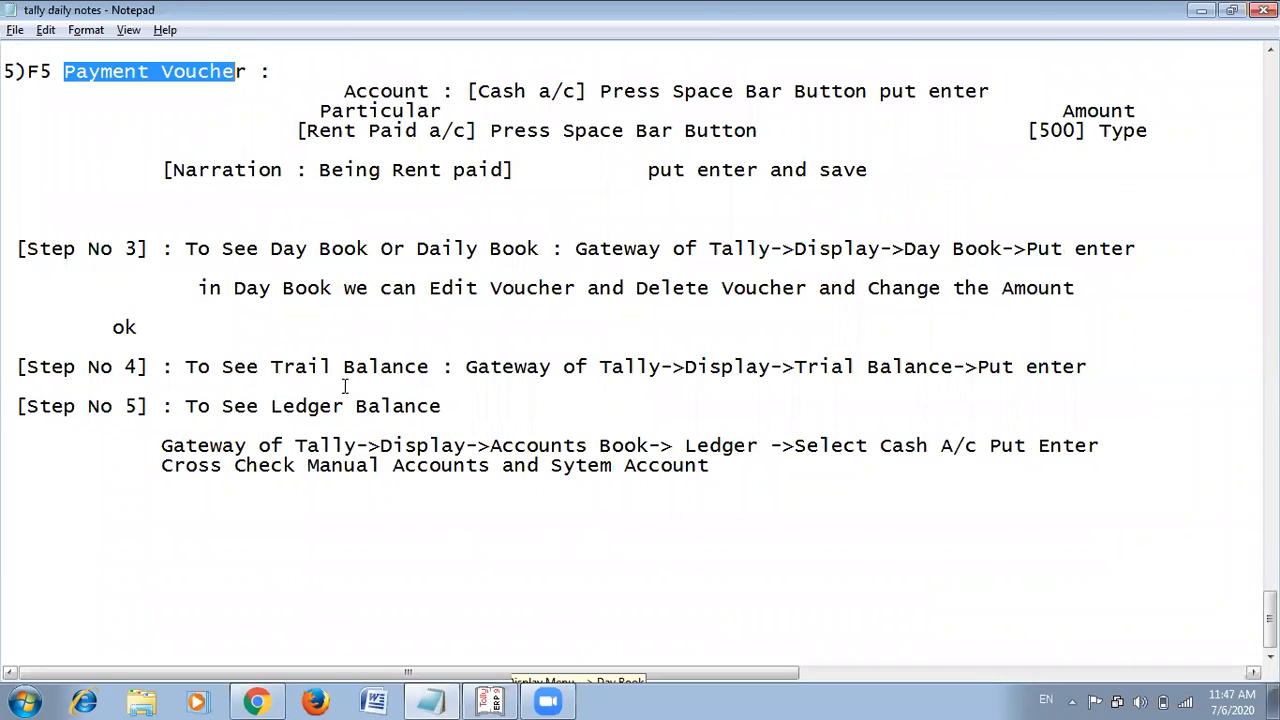
left_click(459, 387)
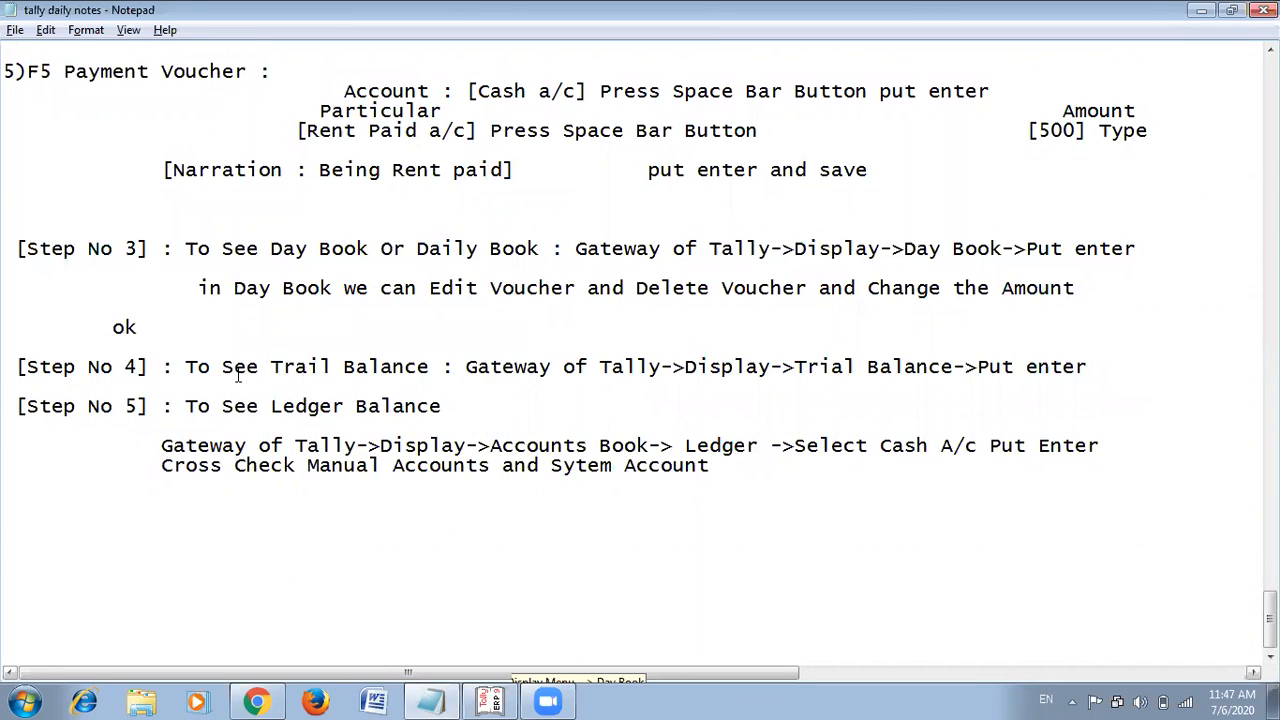
left_click_drag(186, 366, 457, 368)
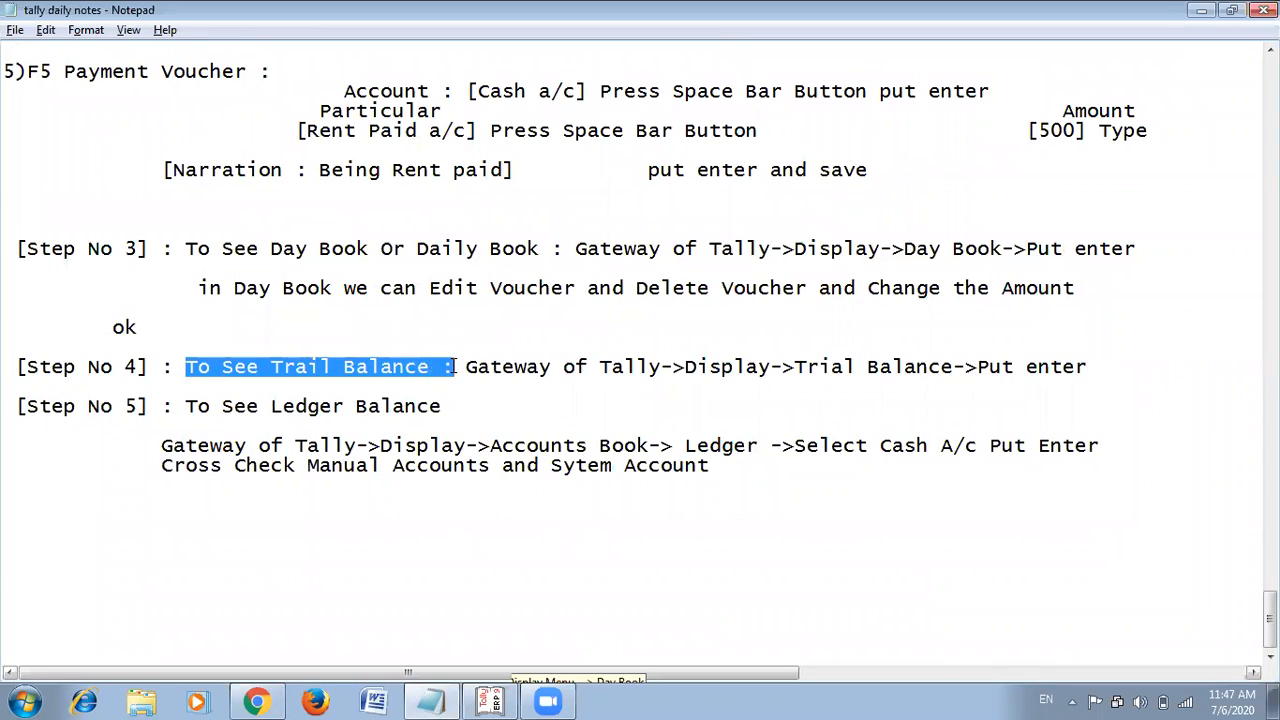
left_click(516, 405)
key("shift+Home")
left_click_drag(463, 366, 752, 374)
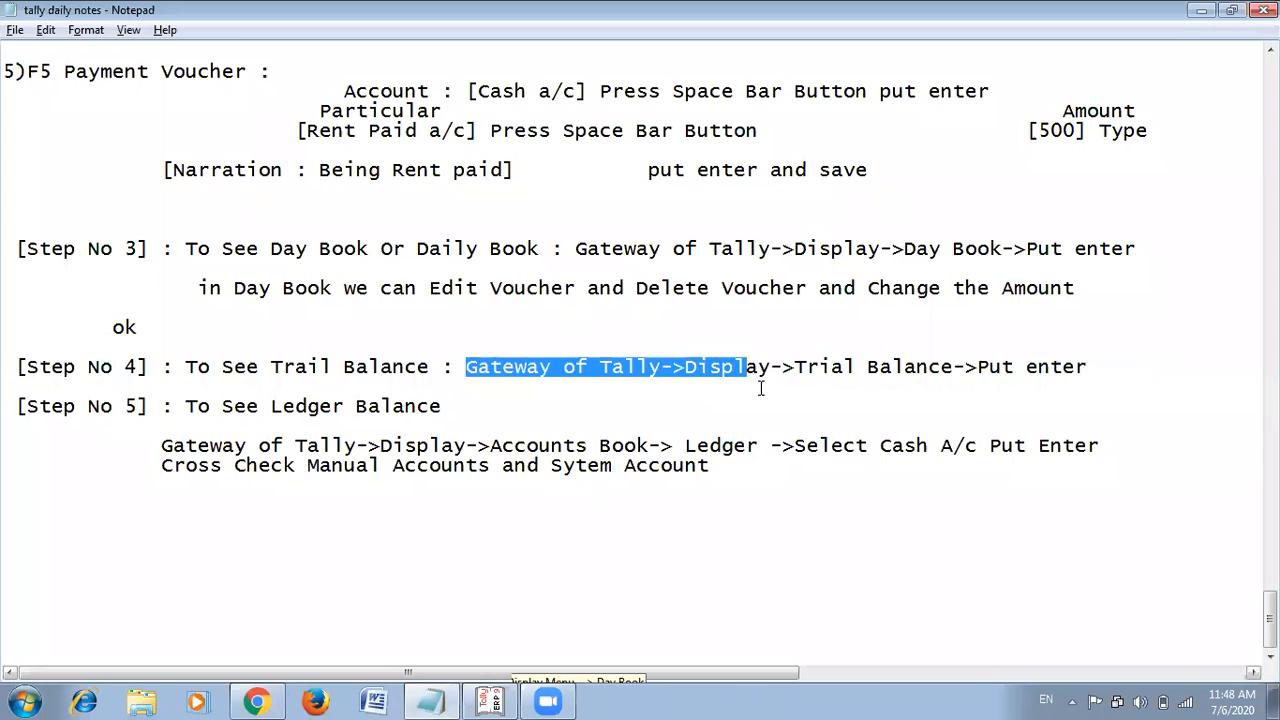
left_click(758, 386)
left_click_drag(466, 367, 954, 366)
left_click(875, 403)
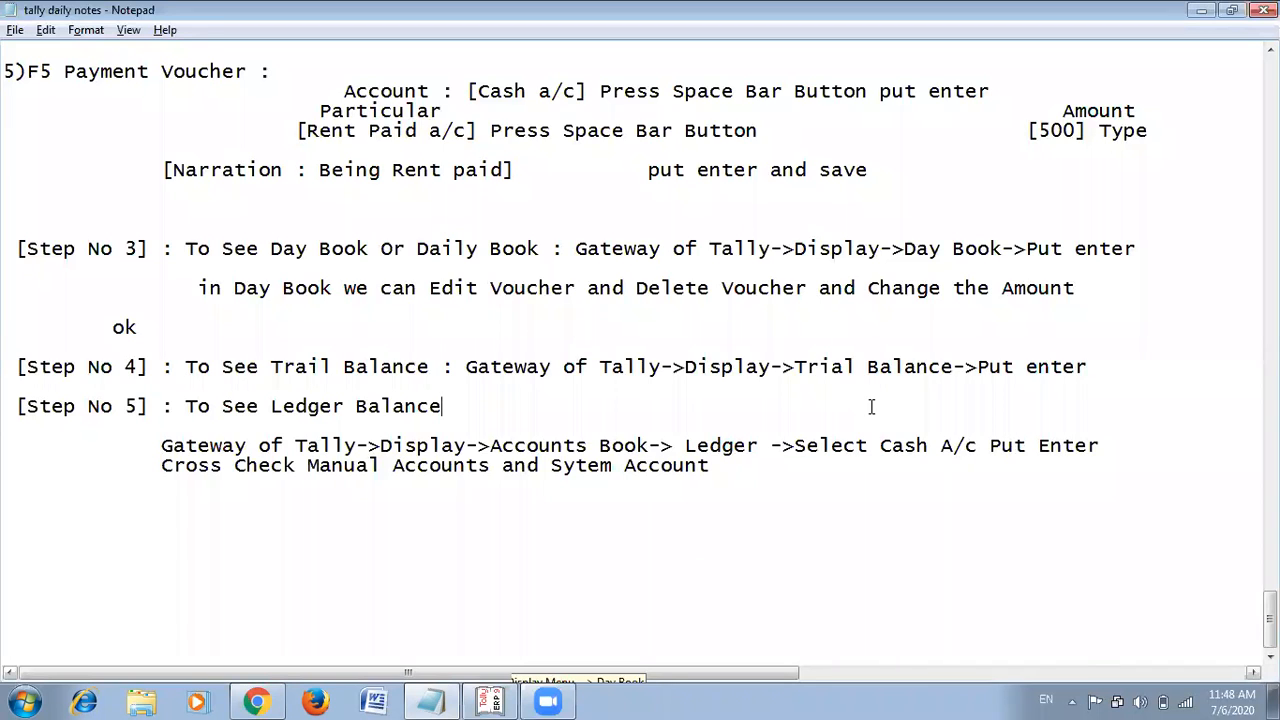
Switch back to Tally.ERP 9 and display the Trial Balance report.
key("alt+Tab")
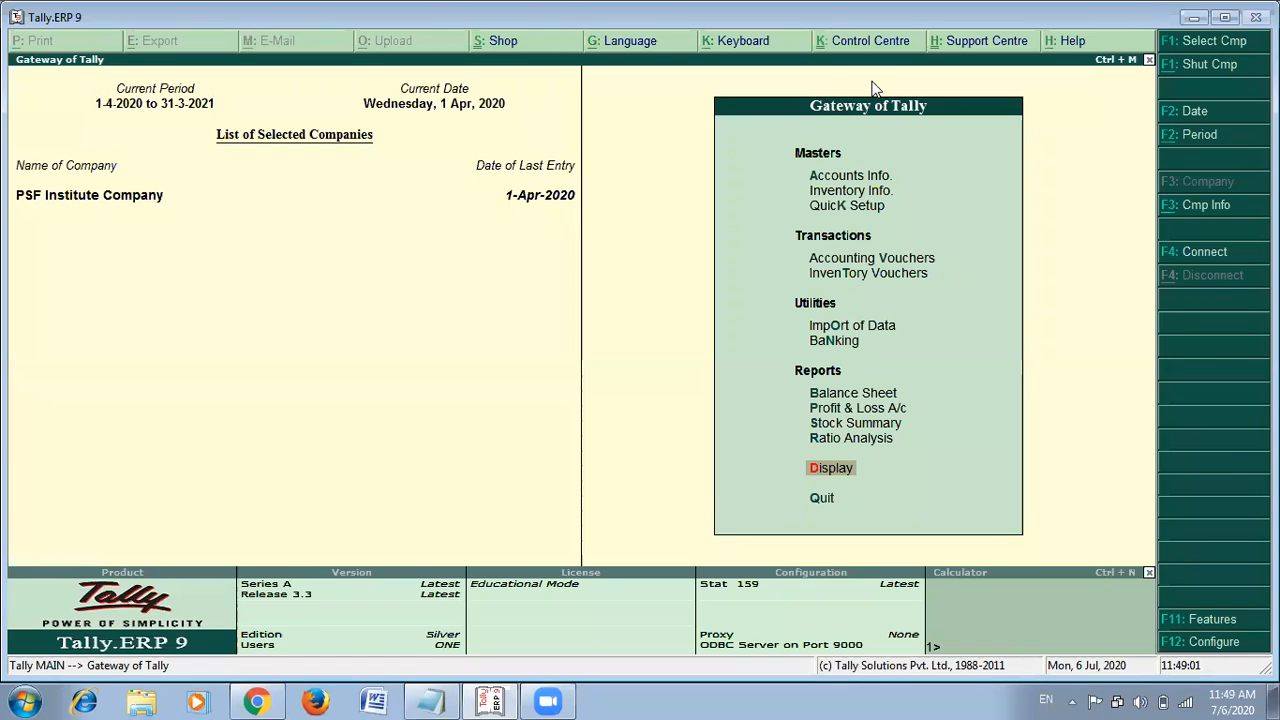
key("Up")
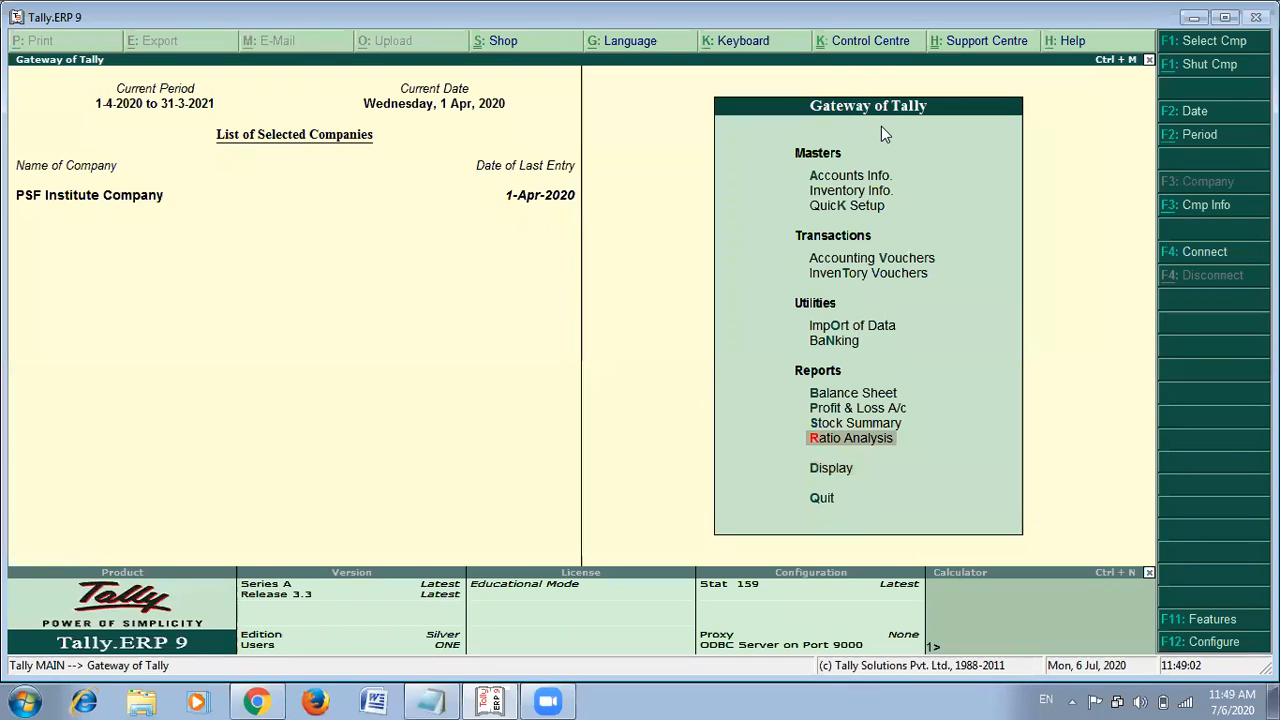
key("t")
key("Down")
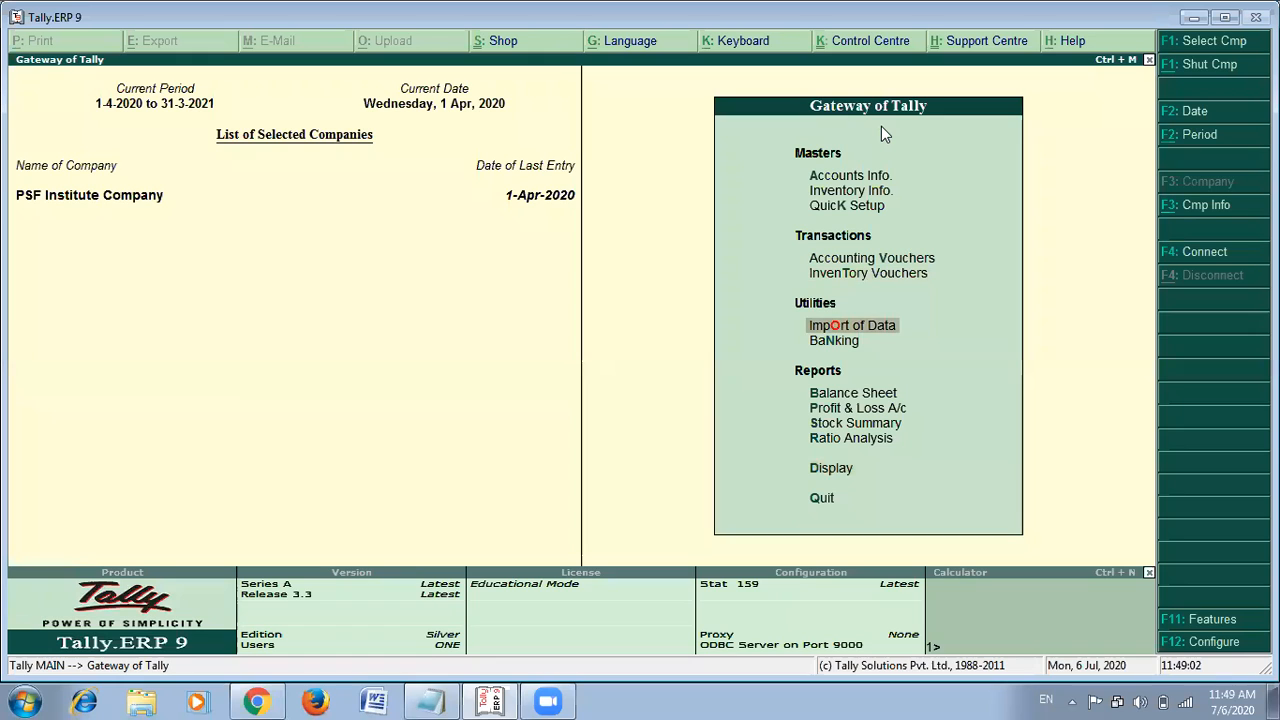
key("Down")
key("Down")
key("Down")
key("Down")
key("Down")
key("Down")
key("Return")
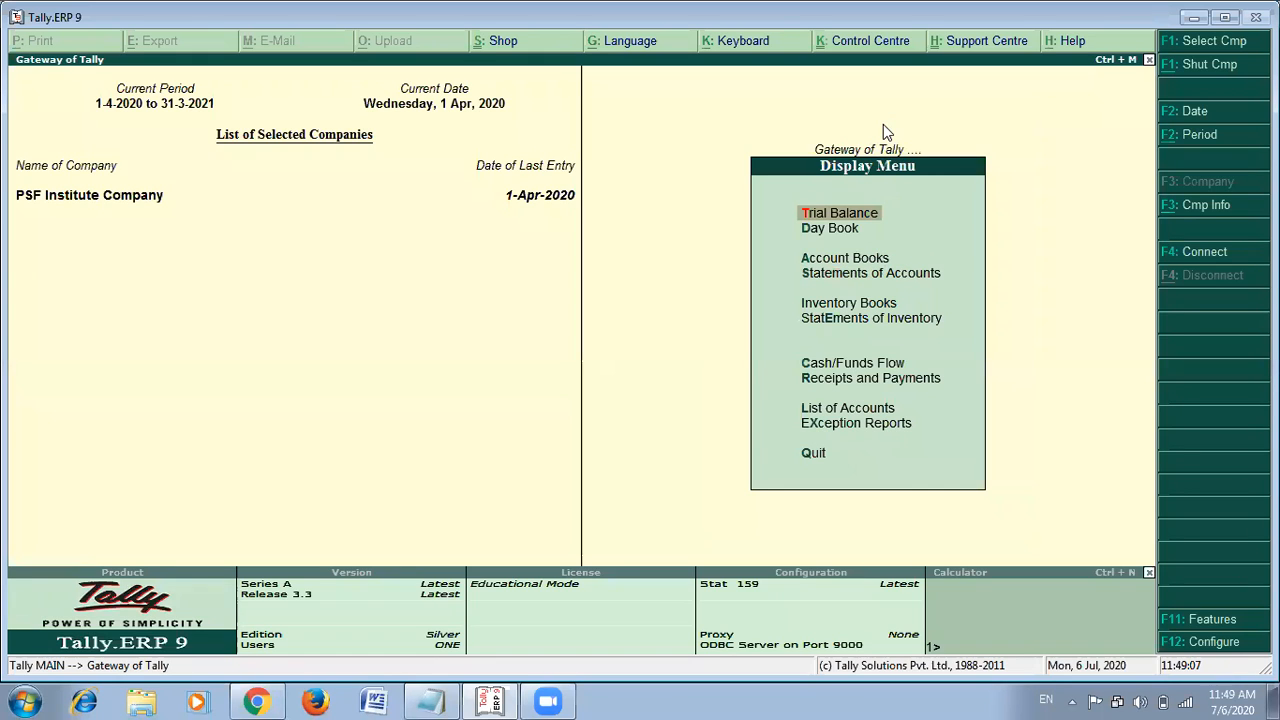
key("Return")
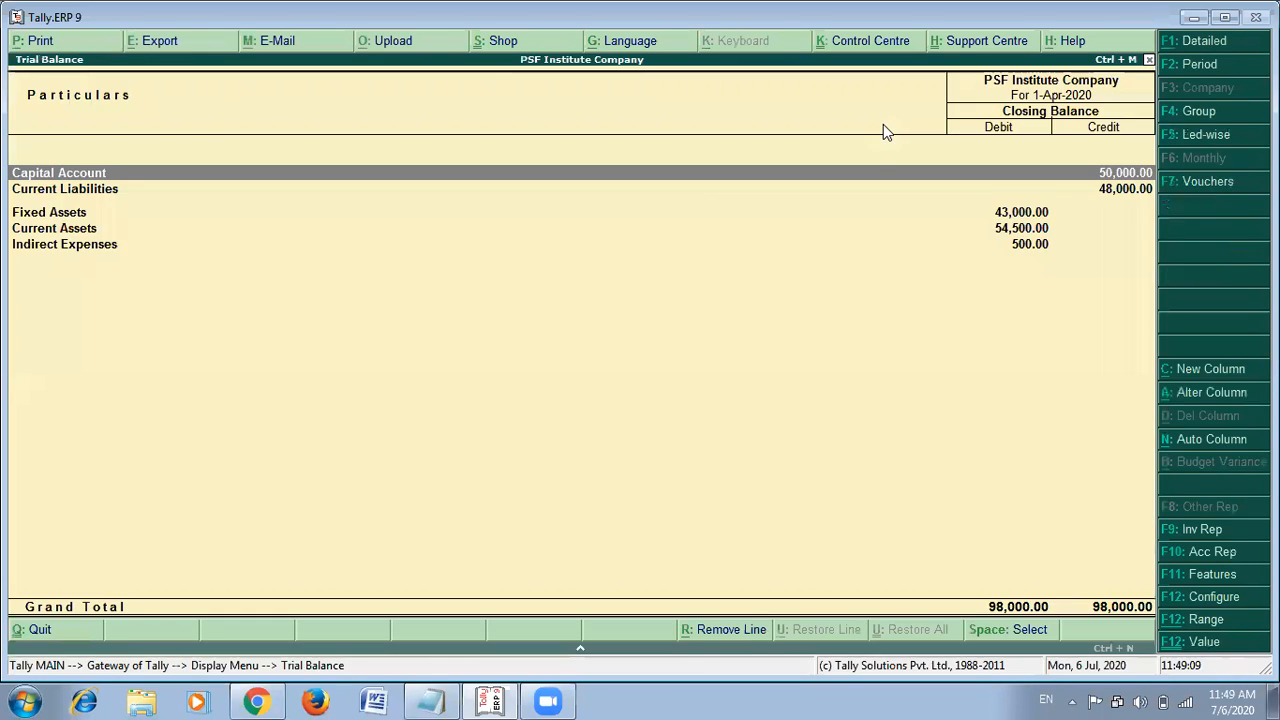
In the Notepad notes, add the line "Note : to See Detail Report of Trial Balance is" under Step No 4.
key("alt+Tab")
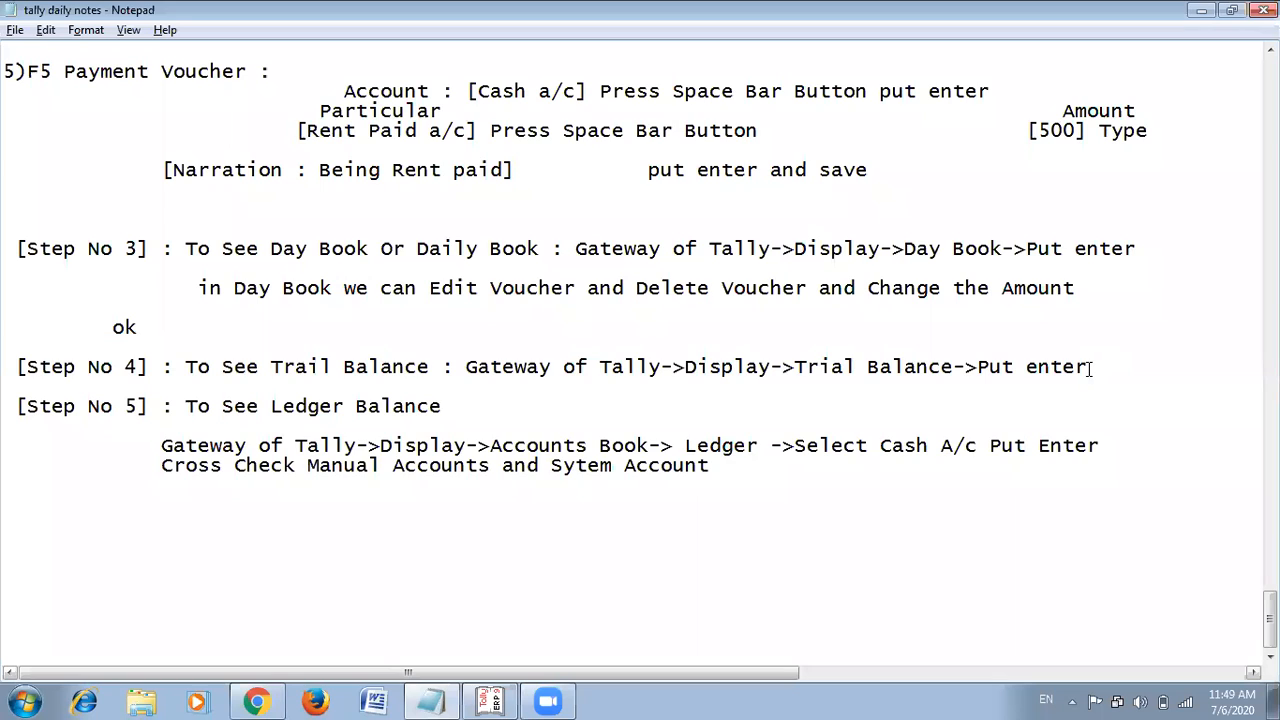
left_click(1090, 368)
key("Return")
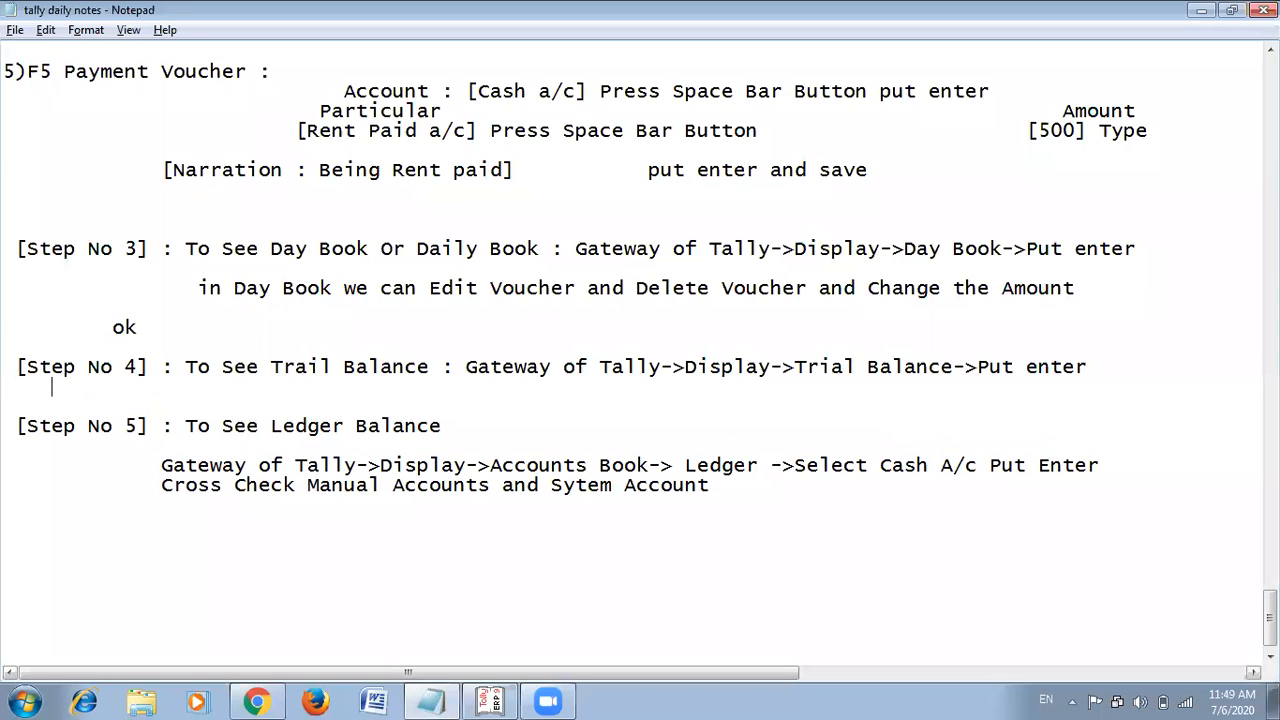
type("Notae")
key("BackSpace")
key("BackSpace")
key("BackSpace")
type("e : S")
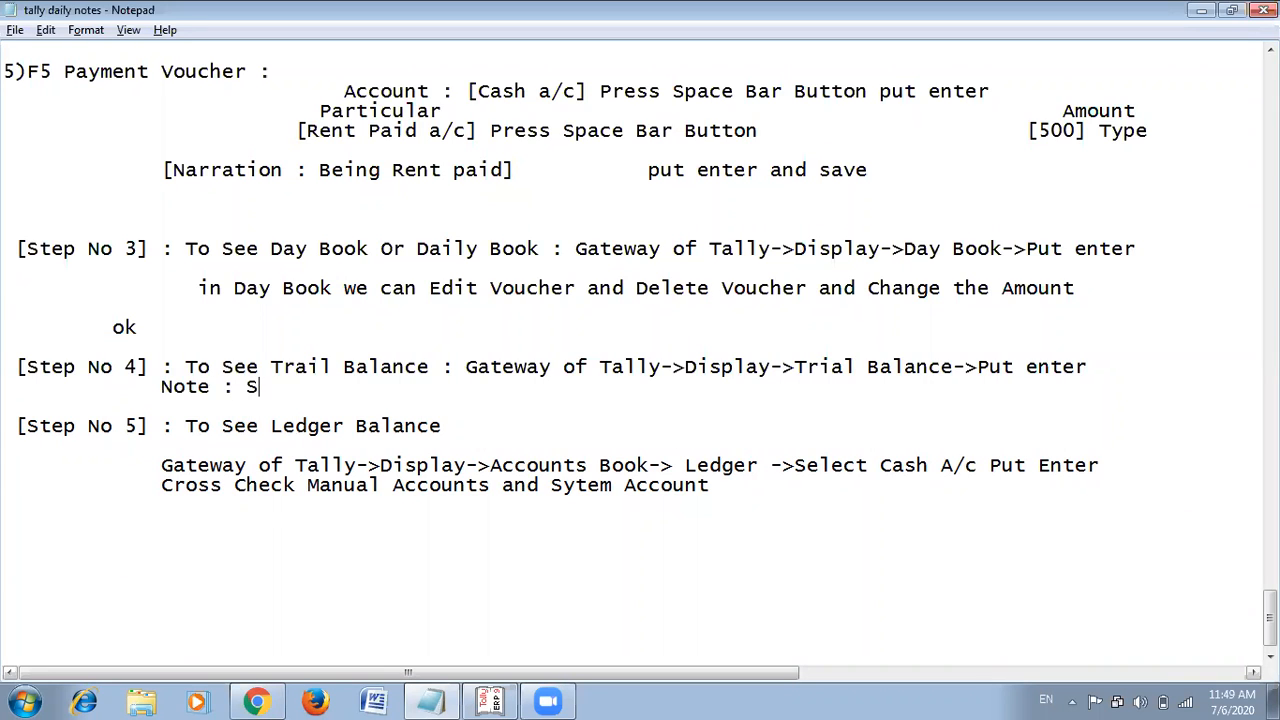
key("BackSpace")
type("to See De")
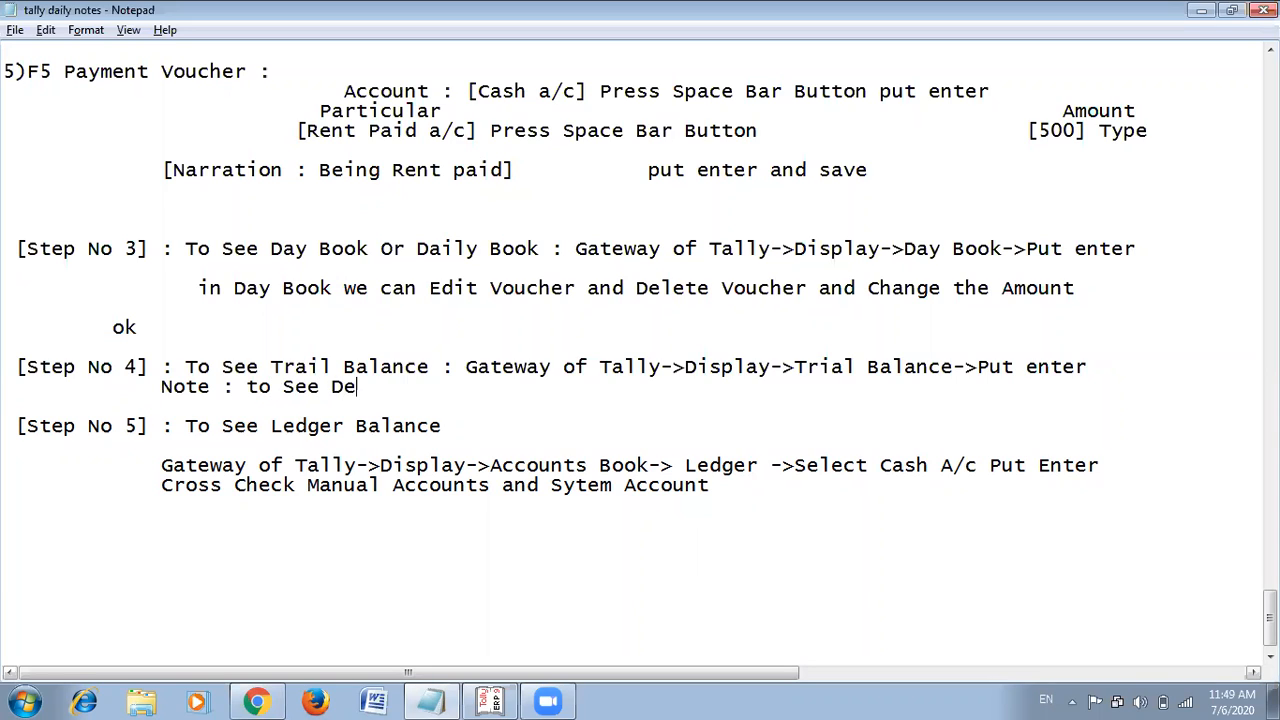
type("tail Report of Trial Balance")
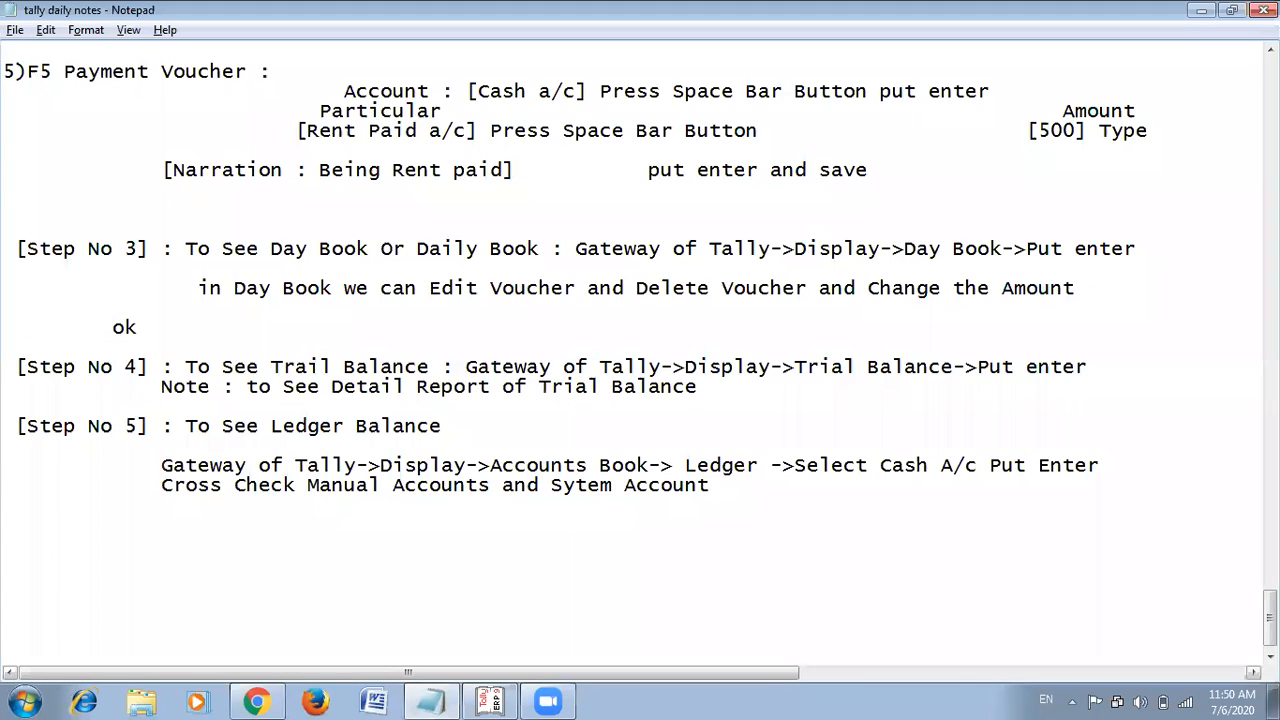
type("is")
Check the Trial Balance's detailed view shortcut in Tally.ERP 9 and complete the Notepad note with "[alt plus f1]".
key("alt+Tab")
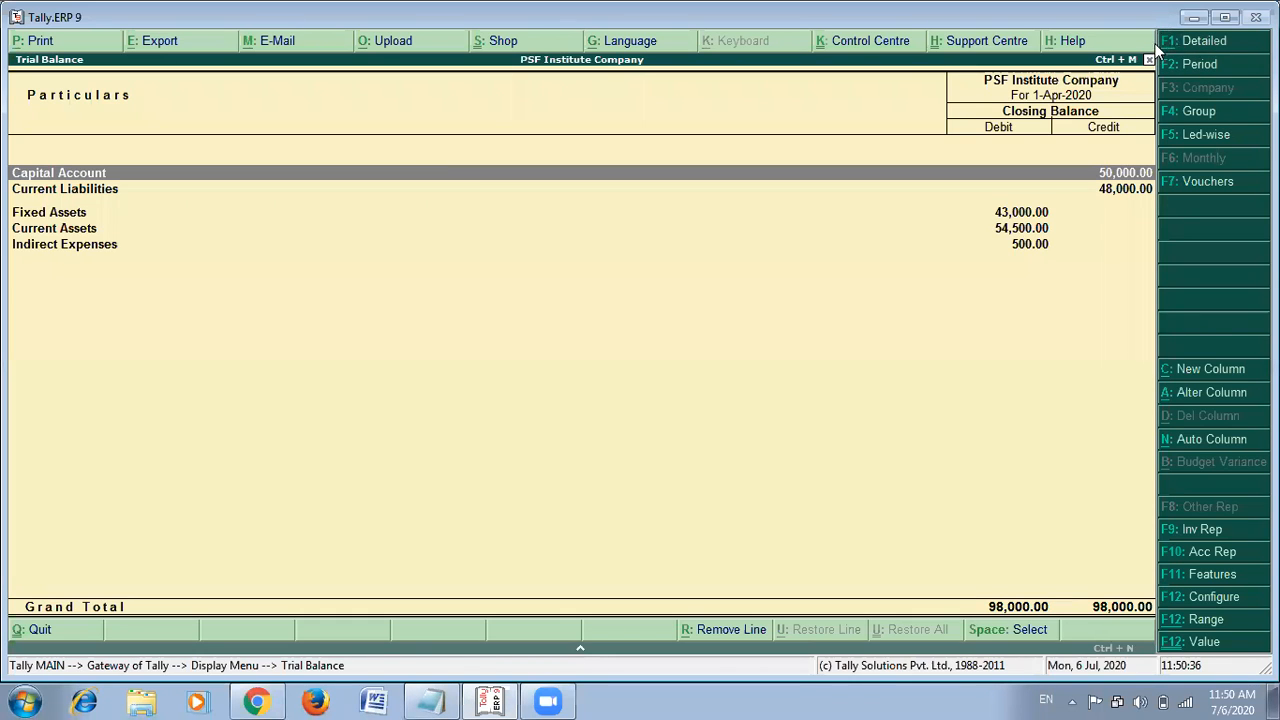
key("alt+Tab")
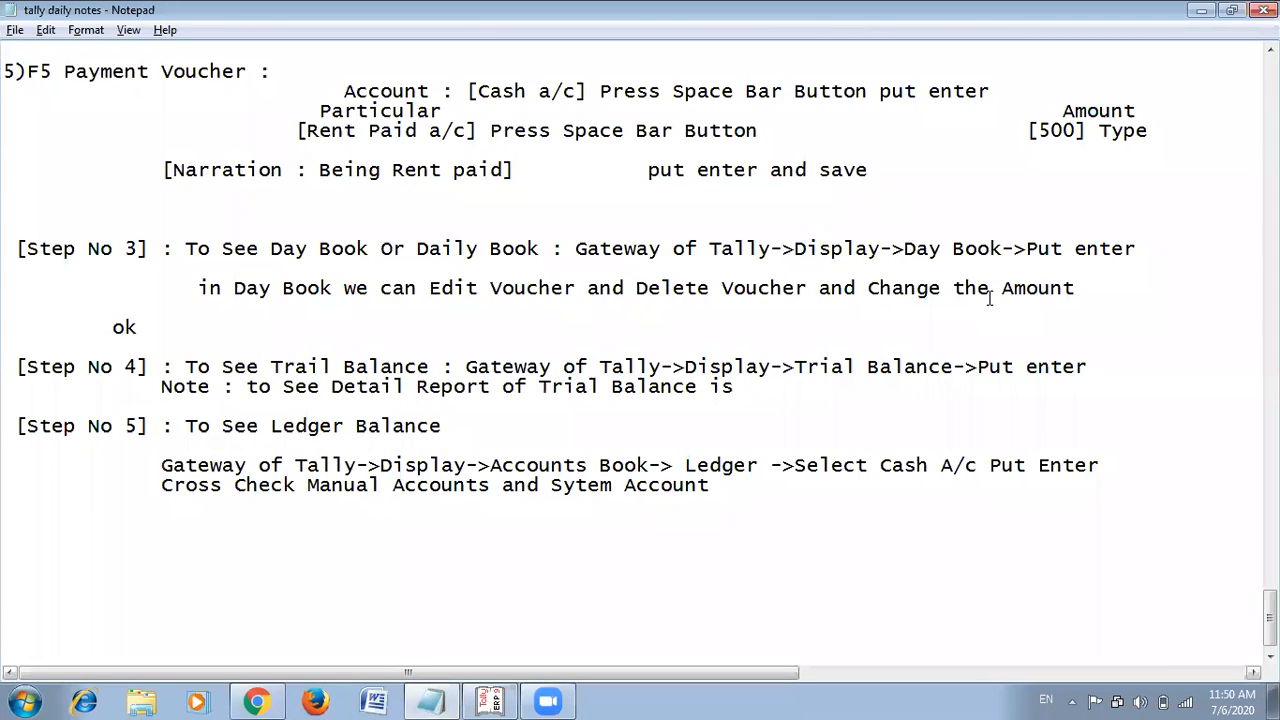
type("alf")
key("BackSpace")
type("t plus ")
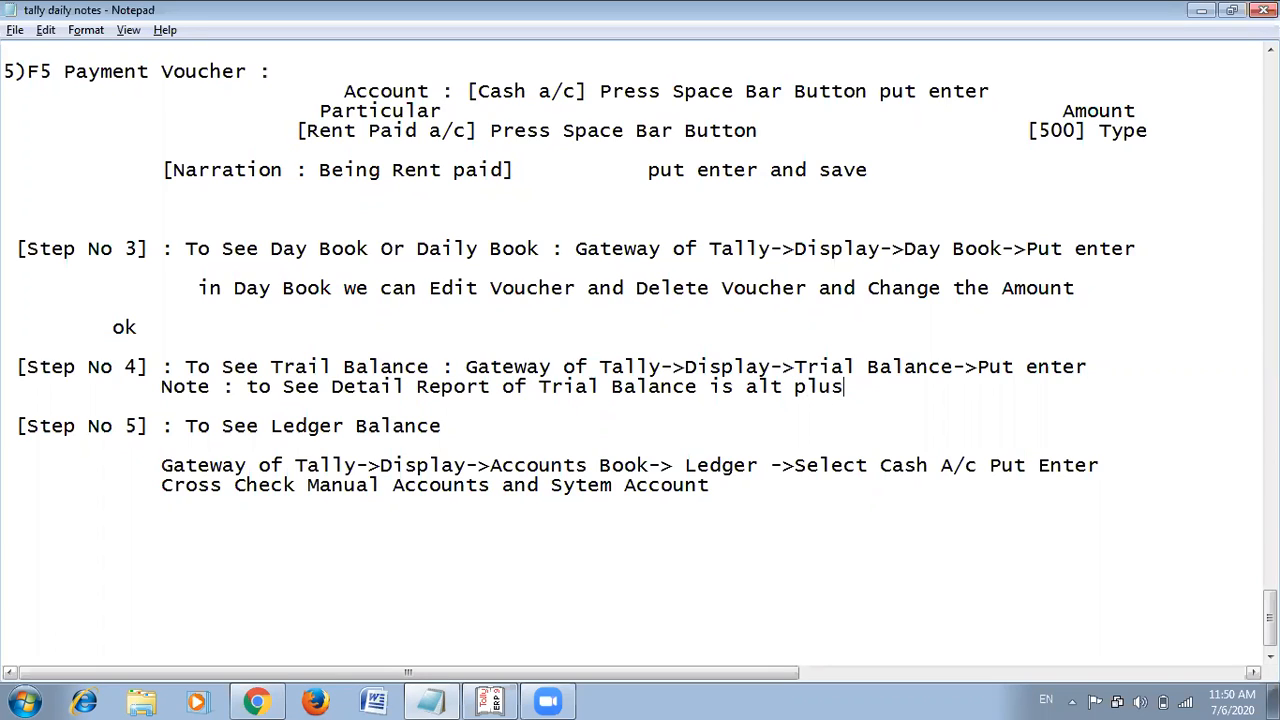
type("f1")
key("Left")
key("Left")
key("Left")
key("Left")
key("Left")
type("[")
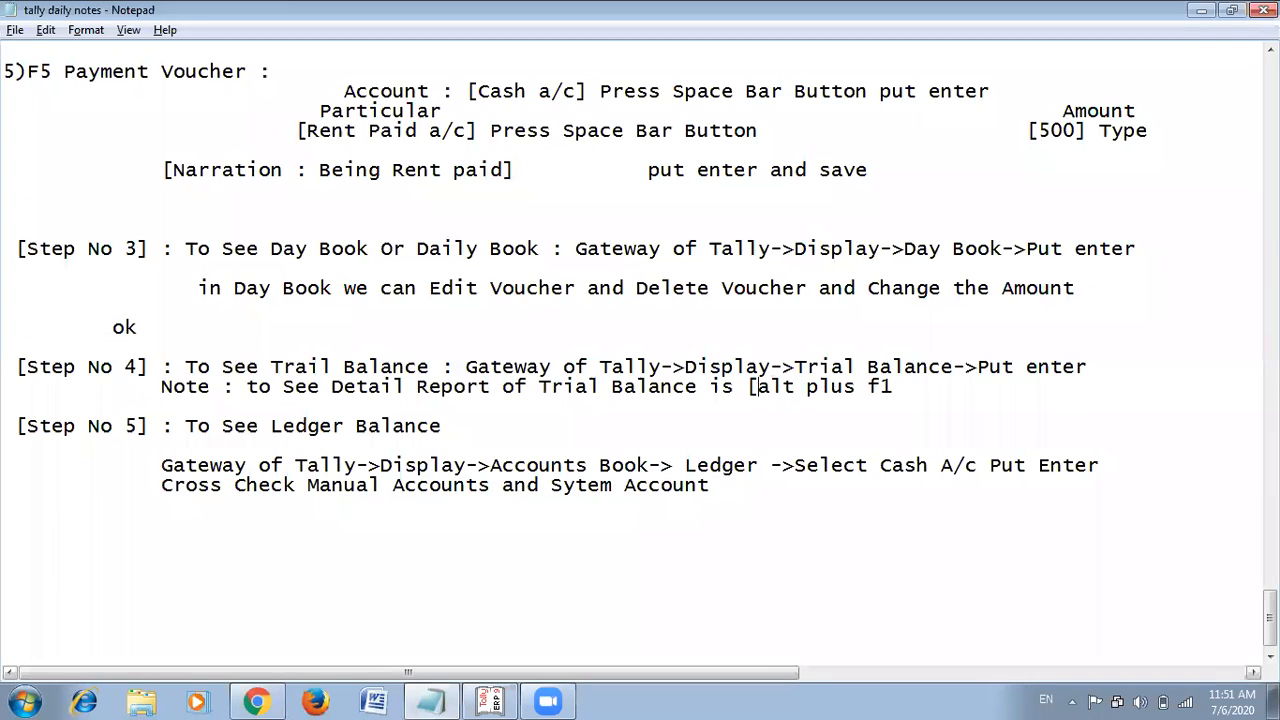
key("Right")
key("Right")
key("Right")
key("Right")
key("Right")
type("]")
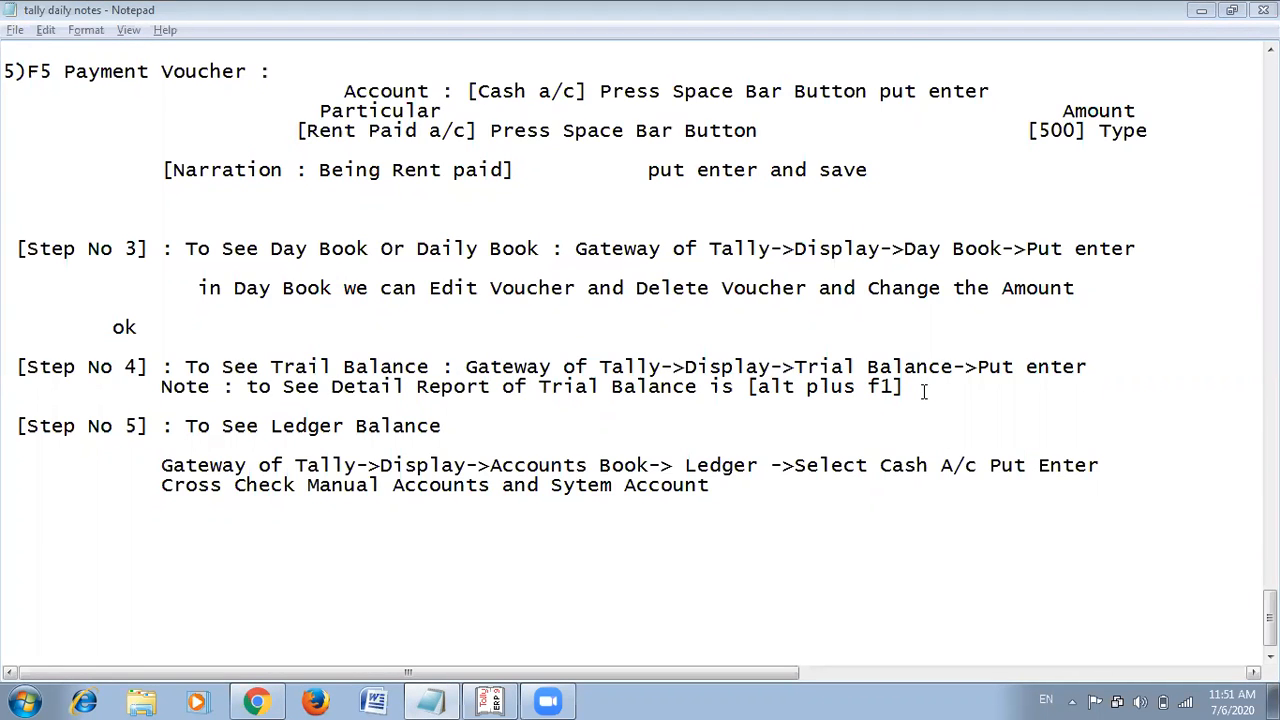
Switch to Tally.ERP 9 and expand the Trial Balance report to its detailed view.
key("alt+Tab")
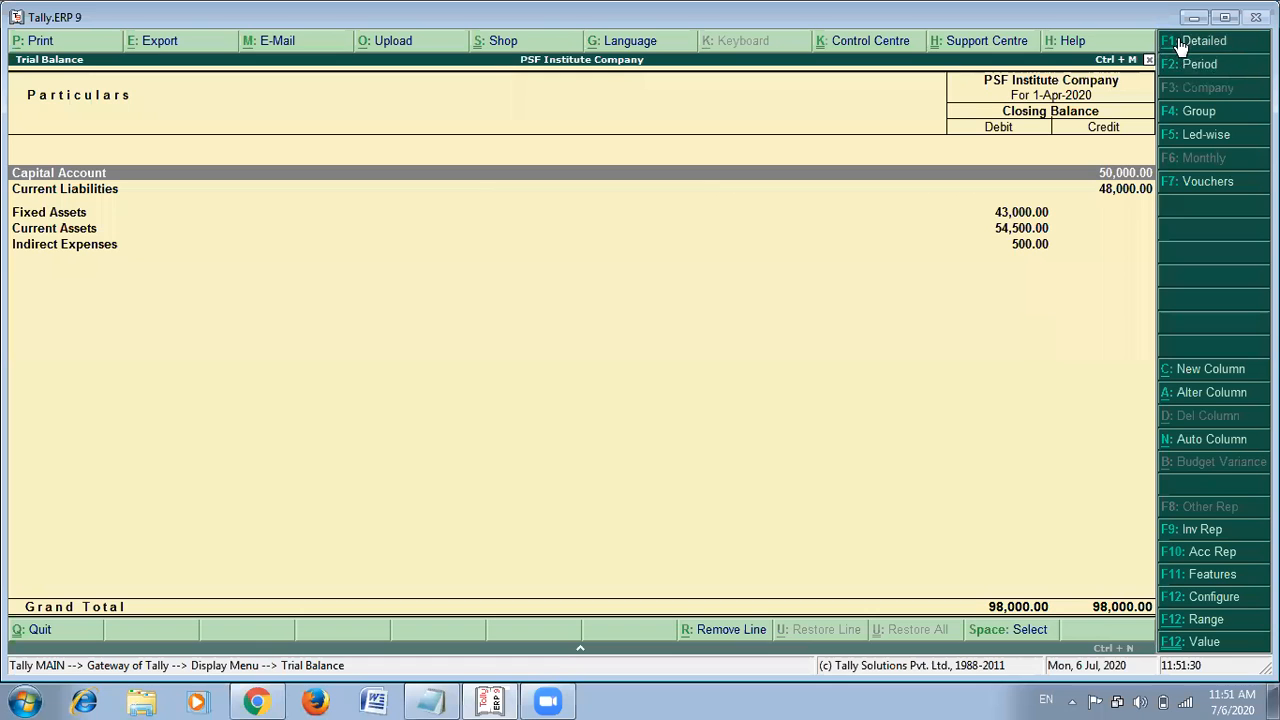
key("alt+Tab")
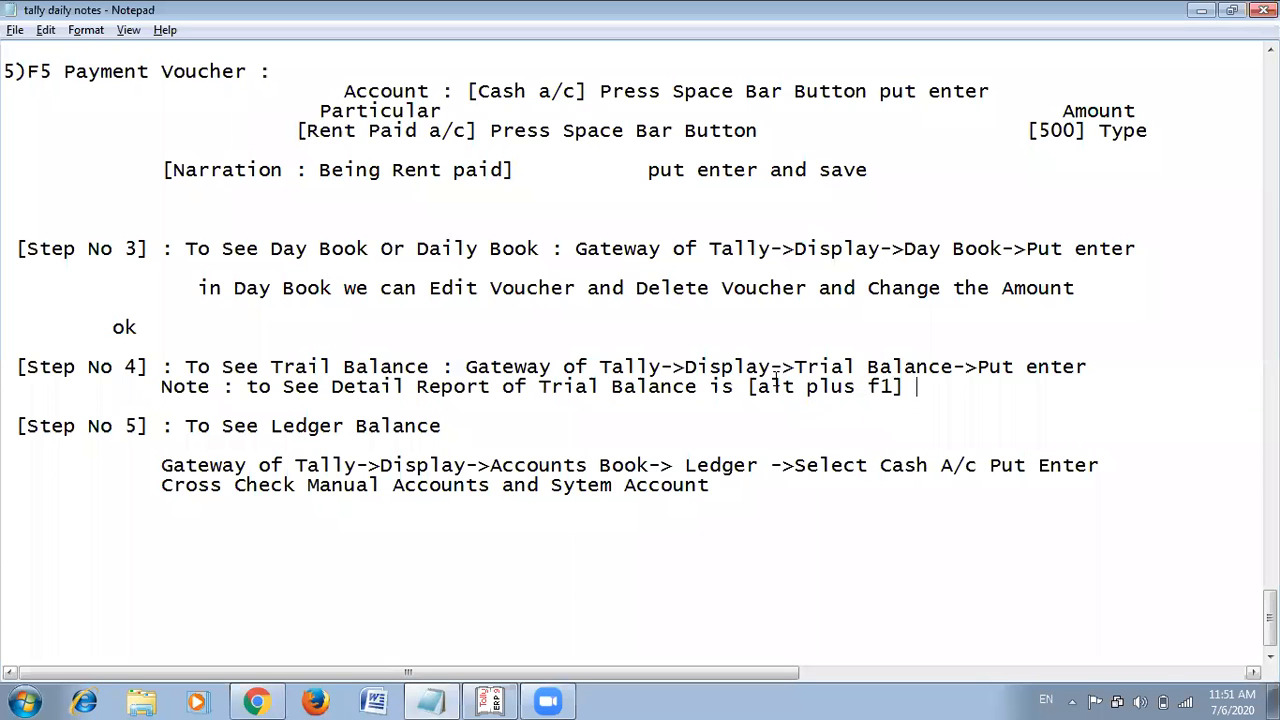
key("alt+Tab")
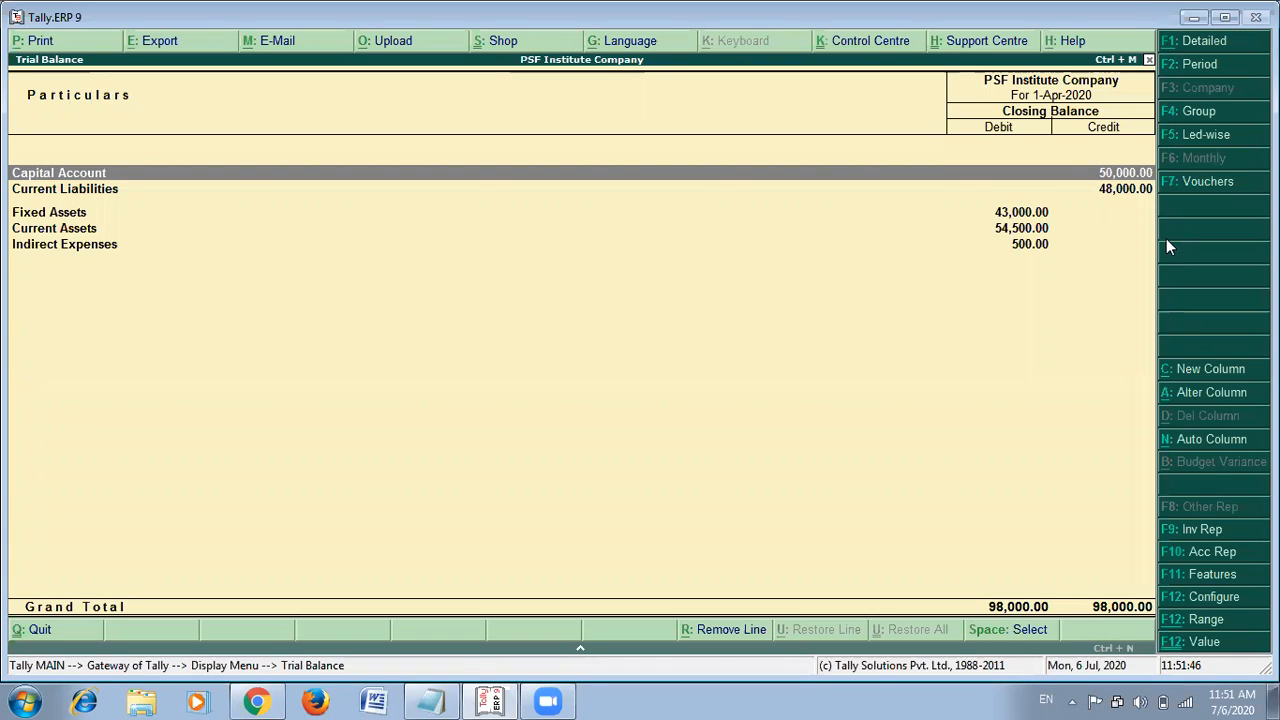
key("alt+F1")
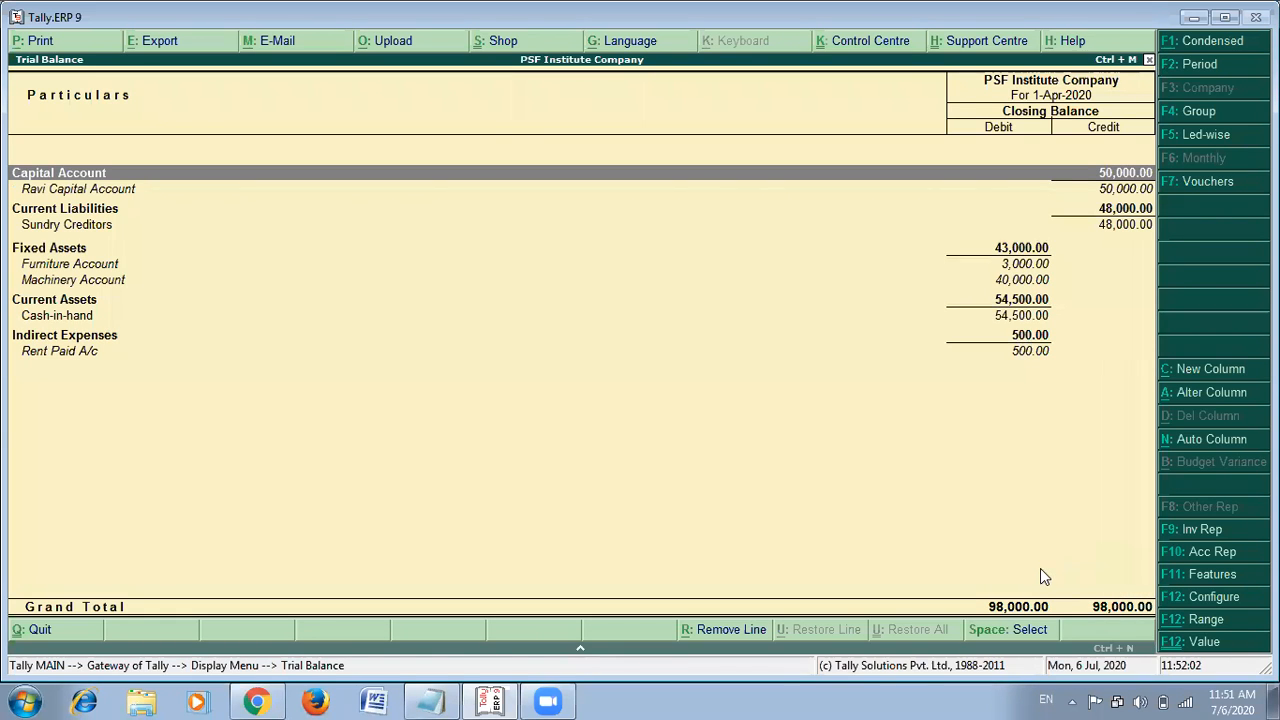
Find the manual Trail Balance in the Notepad notes and compare its debit and credit totals with Tally.ERP 9's Grand Total.
key("alt+Tab")
scroll(845, 345, "up", 4)
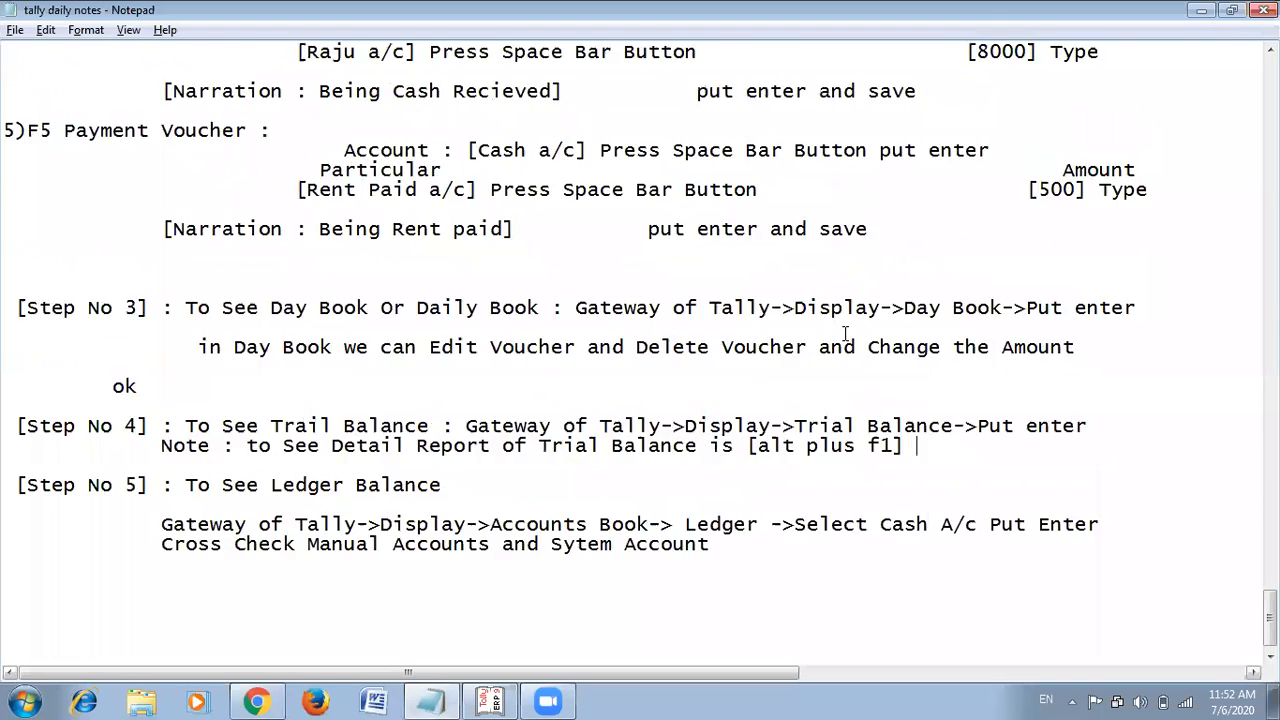
scroll(845, 343, "down", 2)
scroll(914, 235, "up", 19)
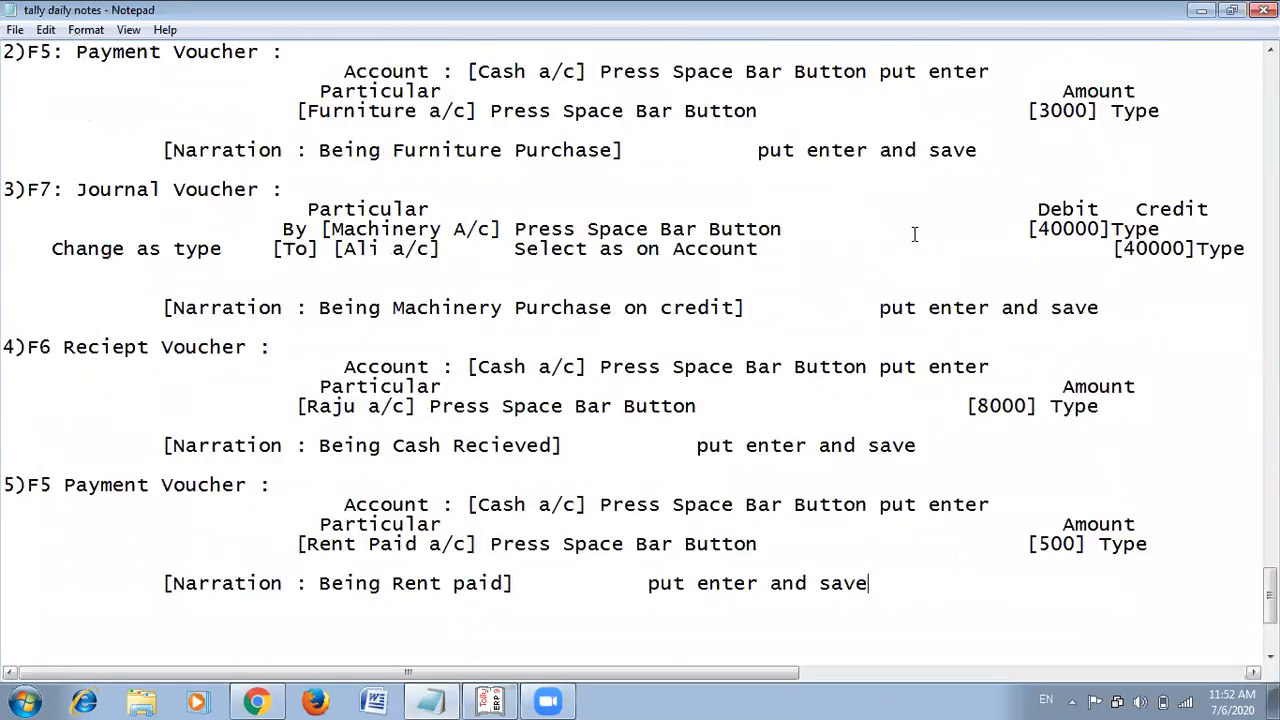
scroll(914, 235, "up", 20)
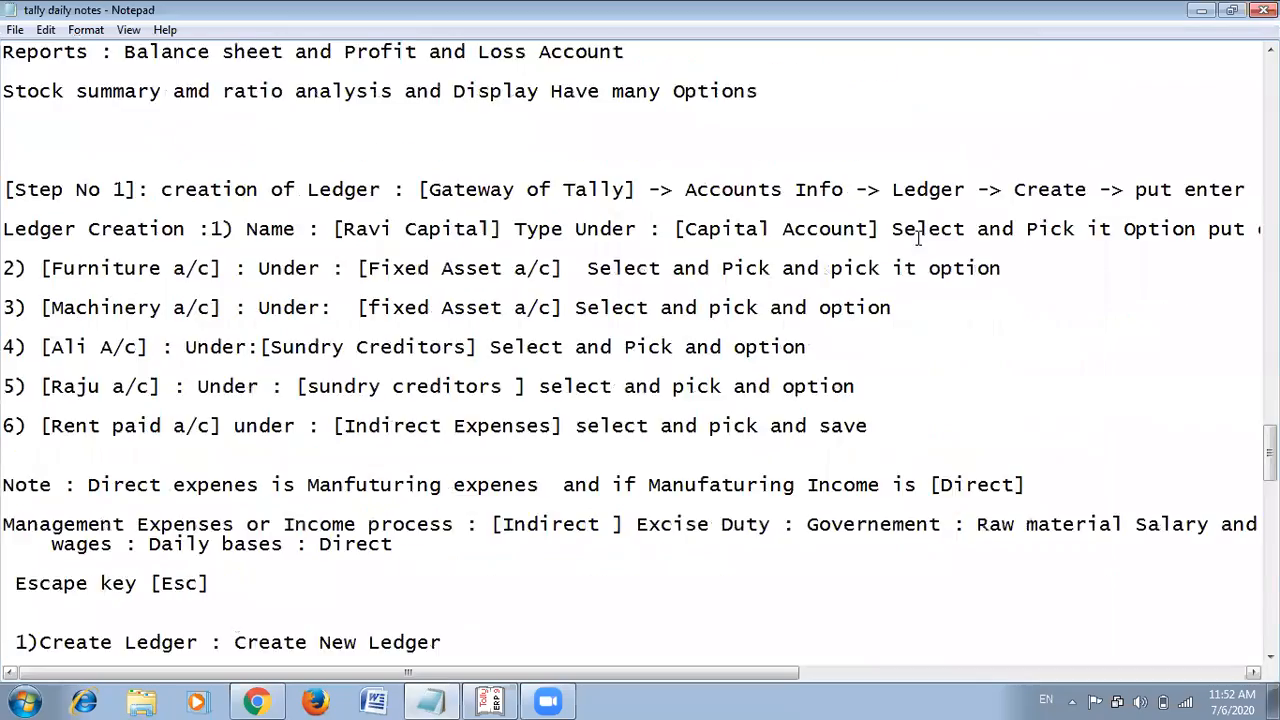
scroll(922, 243, "up", 10)
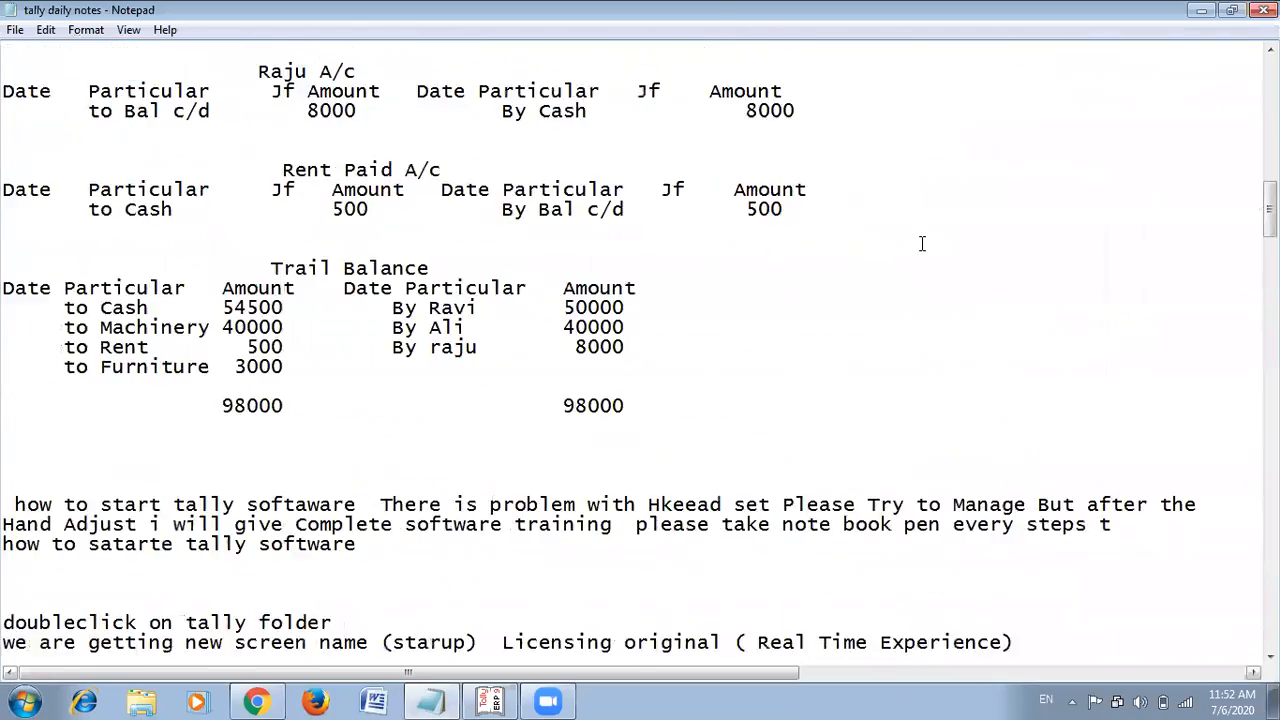
left_click_drag(212, 462, 622, 484)
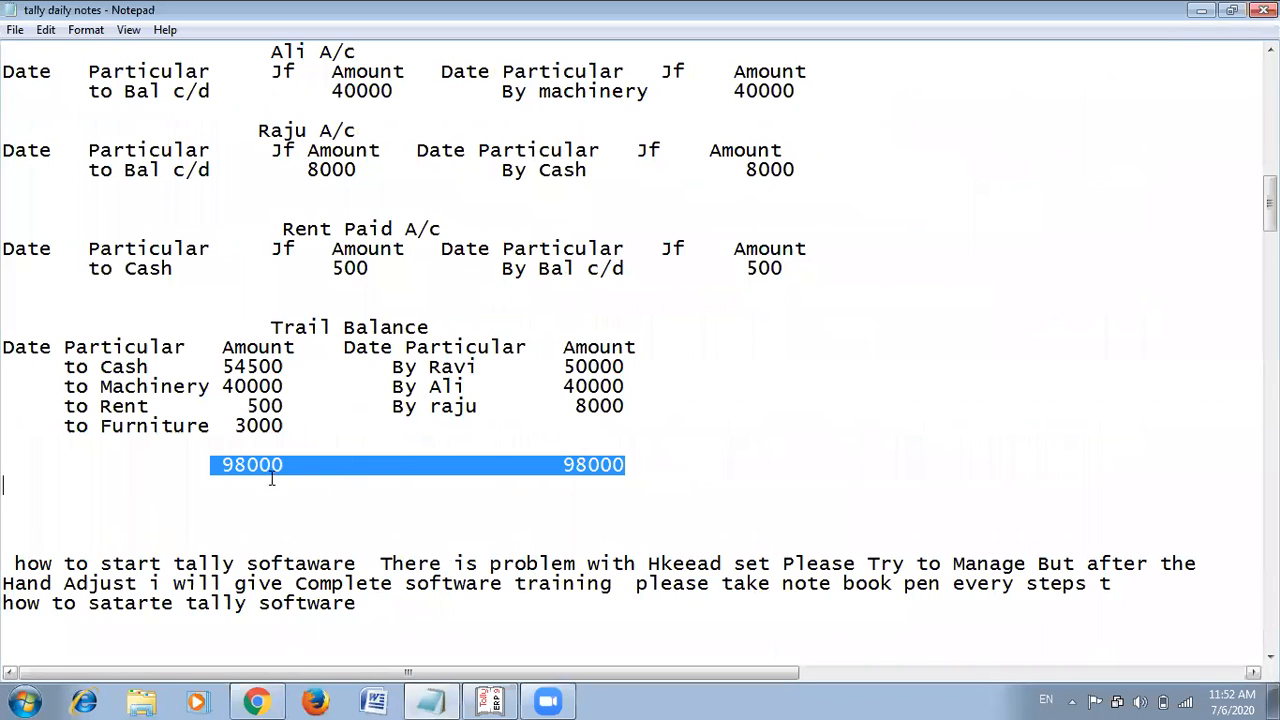
key("alt+Tab")
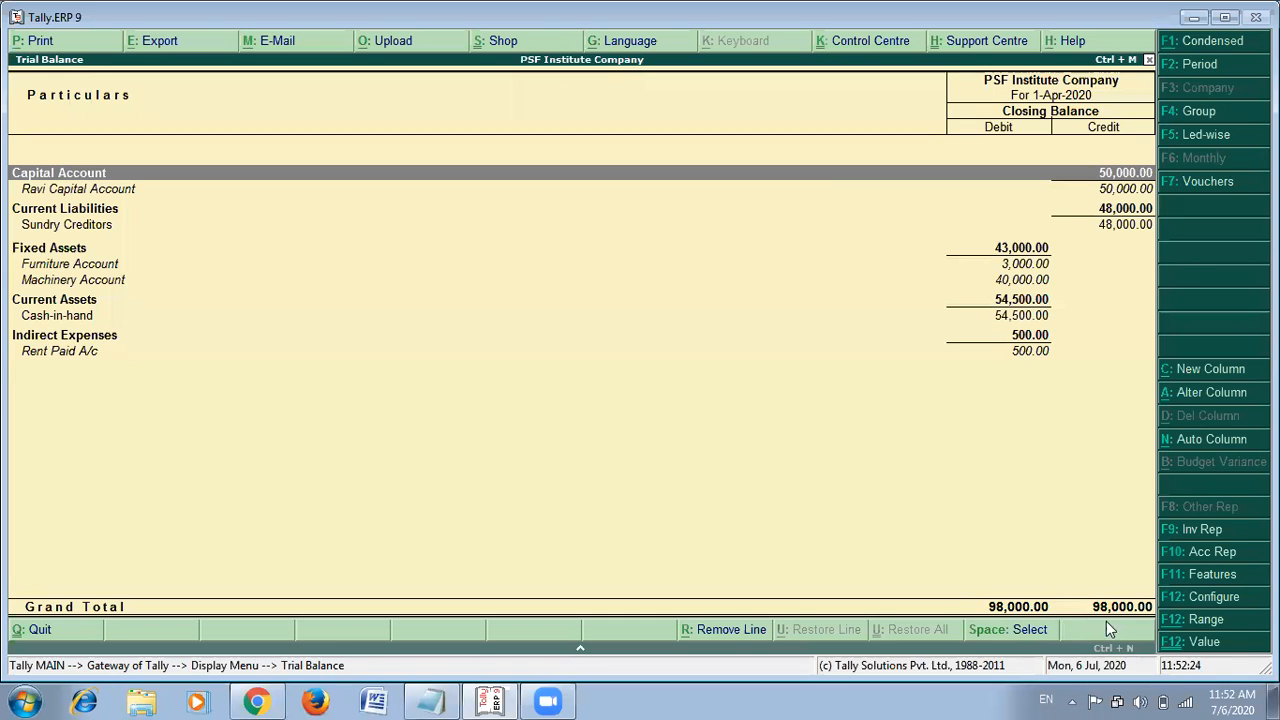
Compare the Cash entry of the manual Trail Balance in Notepad with the Cash-in-hand balance in Tally.ERP 9.
key("alt+Tab")
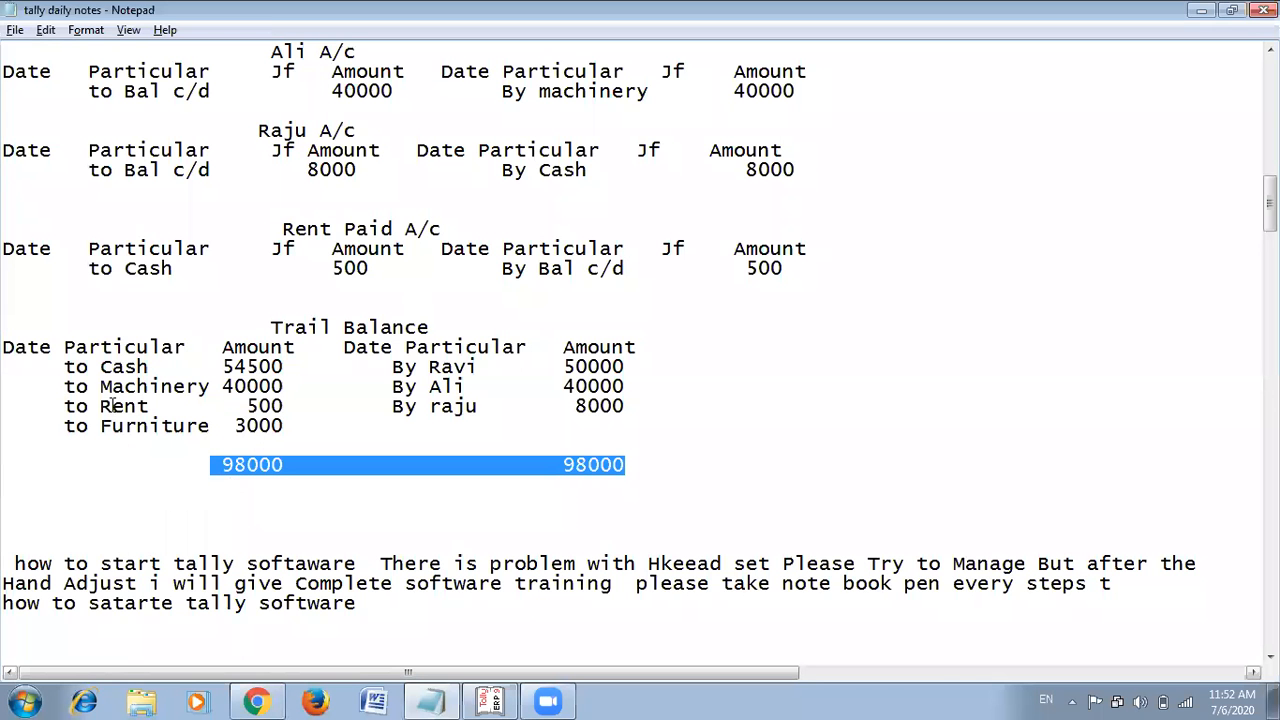
left_click_drag(64, 367, 288, 372)
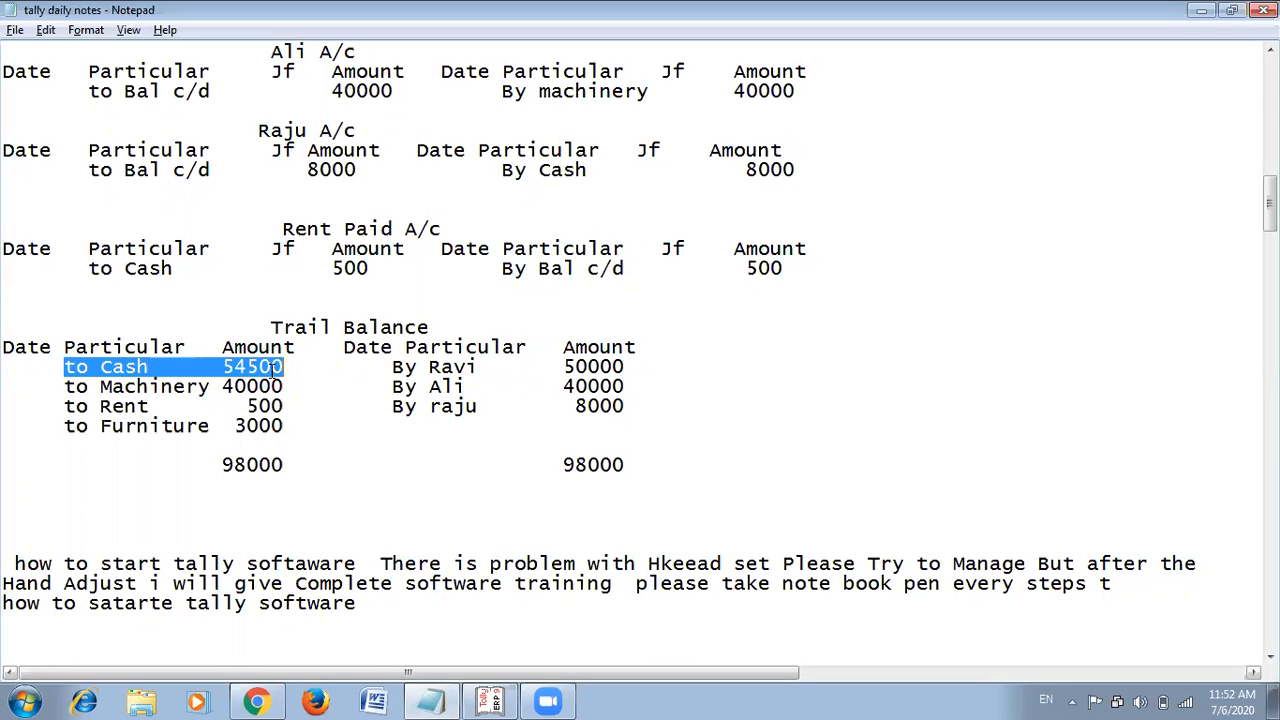
key("alt+Tab")
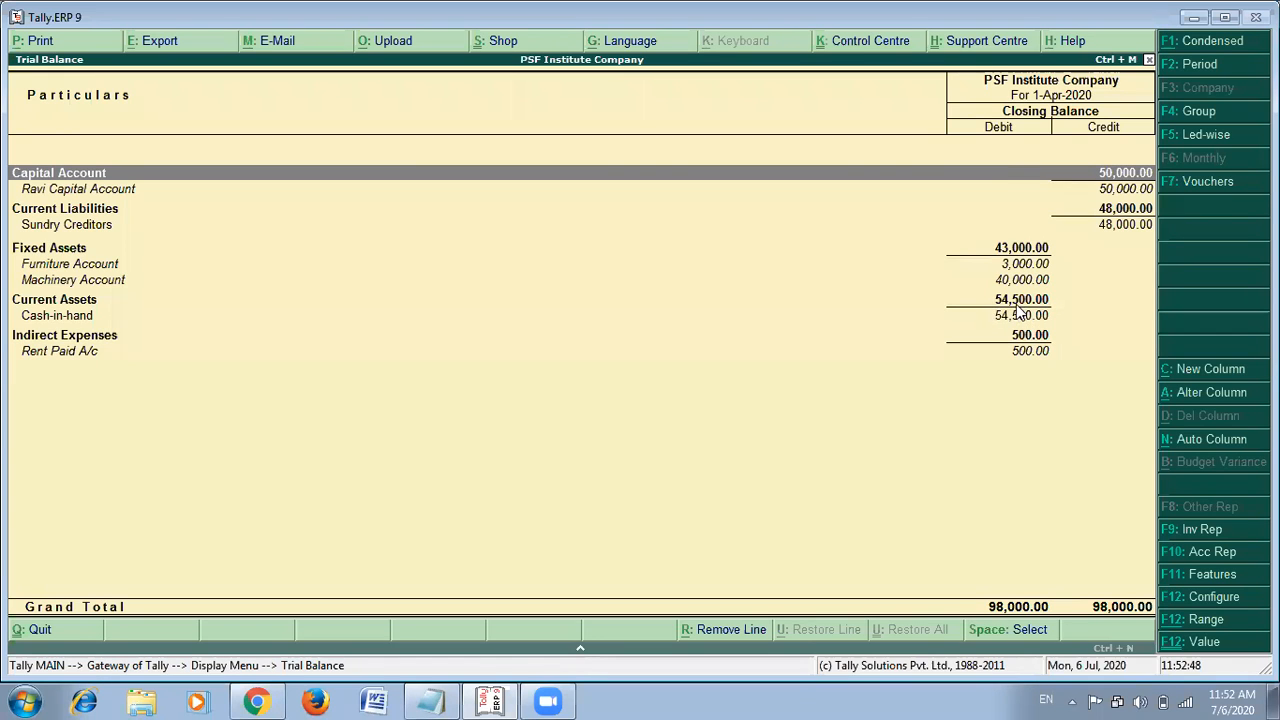
key("alt+Tab")
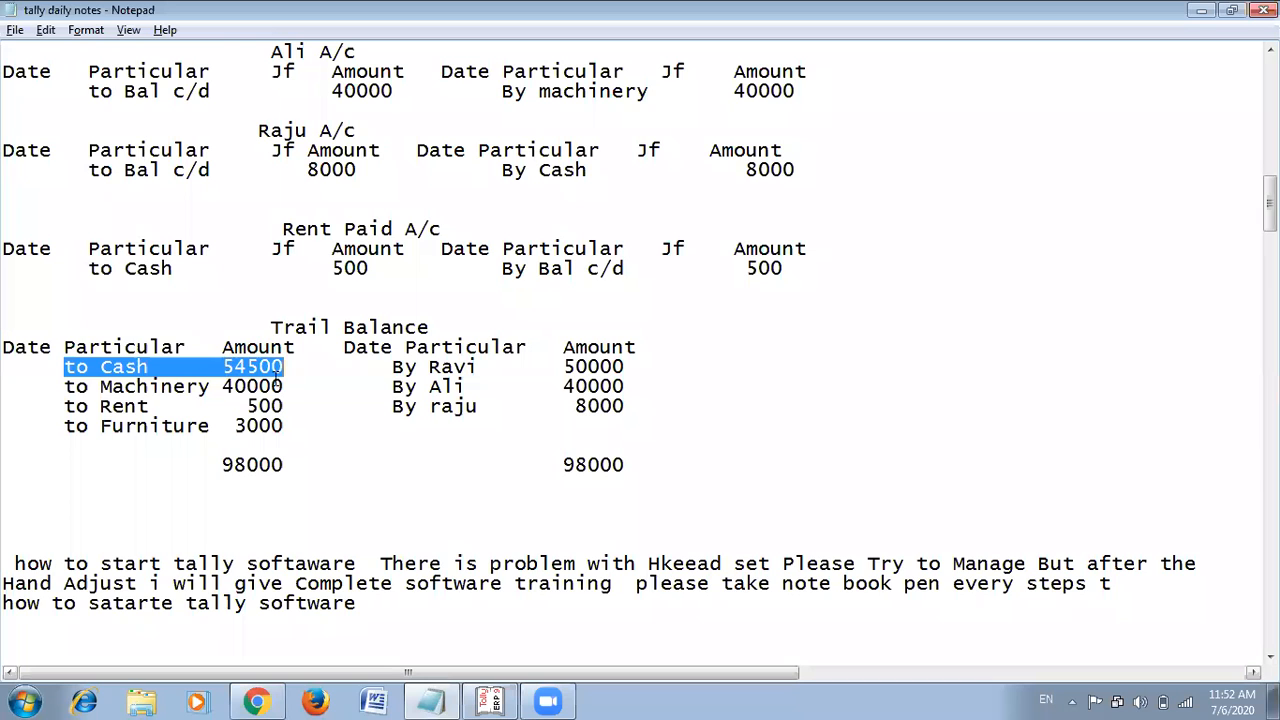
key("alt+Tab")
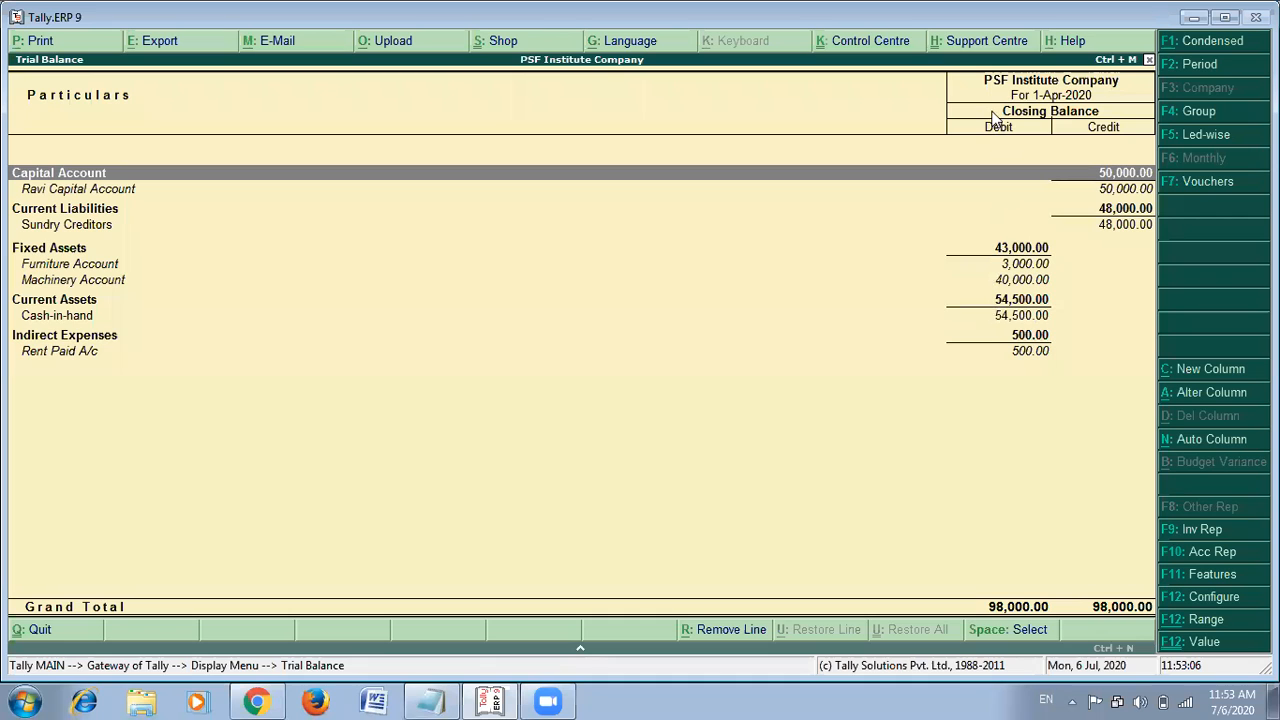
Compare the Machinery entry in the Notepad Trail Balance with the Machinery Account line in Tally.ERP 9, then move to Cash-in-hand.
key("alt+Tab")
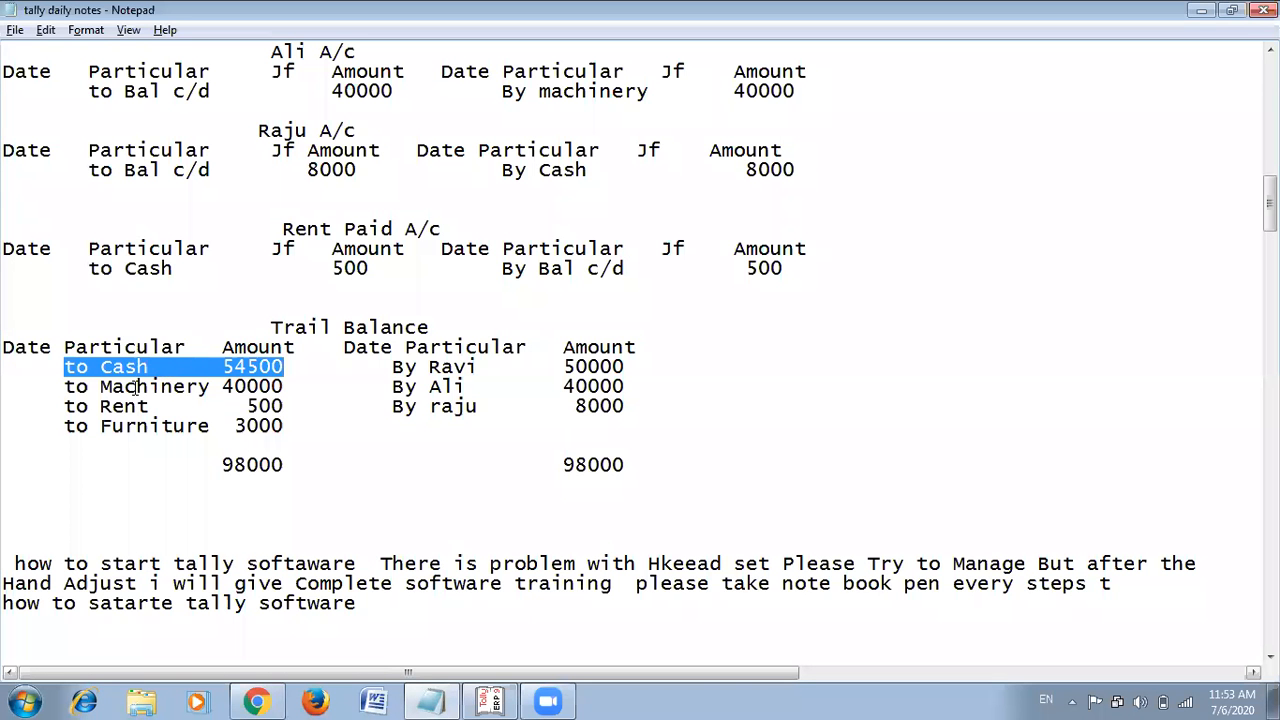
mouse_move(107, 387)
left_mouse_down()
mouse_move(232, 388)
mouse_move(254, 401)
mouse_move(106, 387)
left_mouse_up()
left_click(303, 404)
key("alt+Tab")
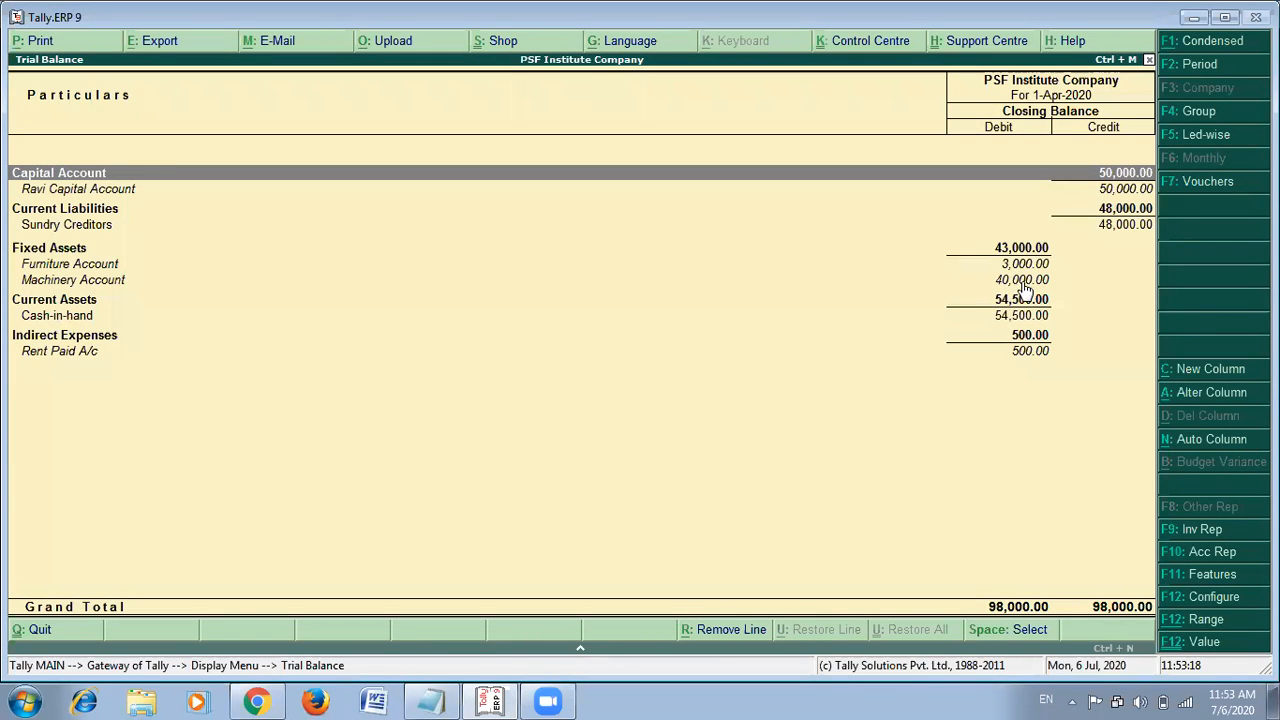
left_click(90, 285)
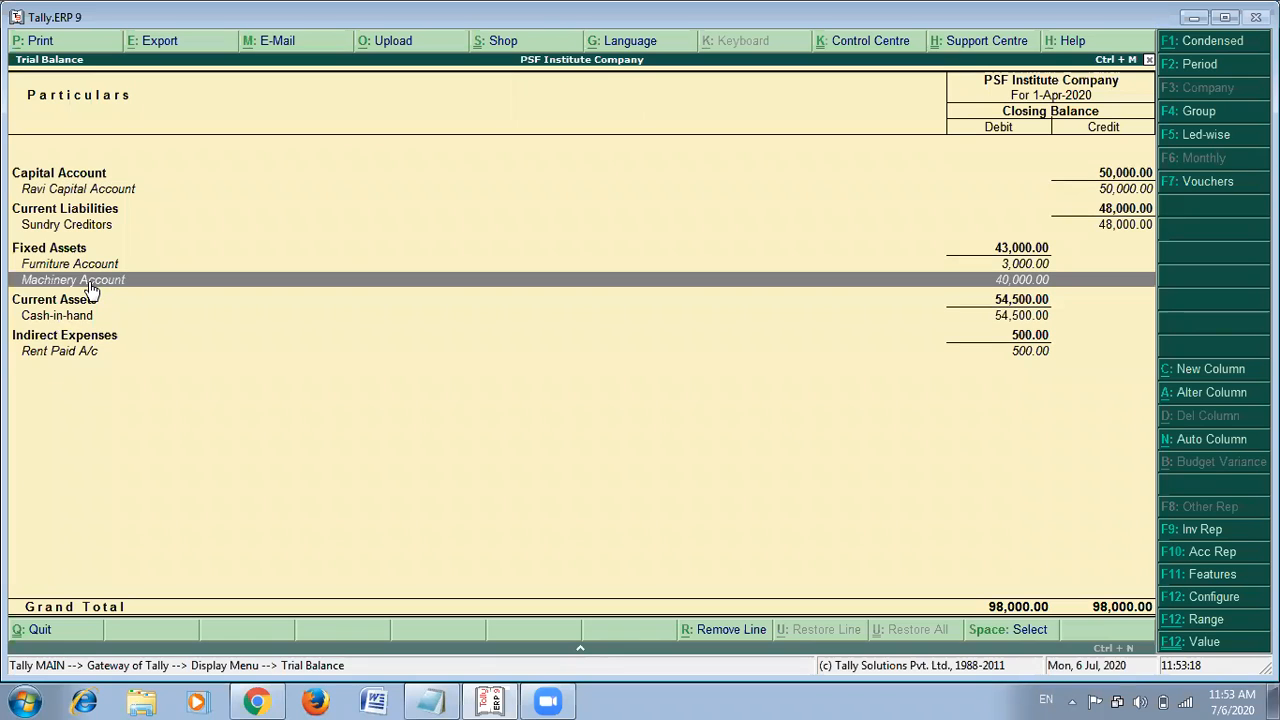
key("Down")
key("Down")
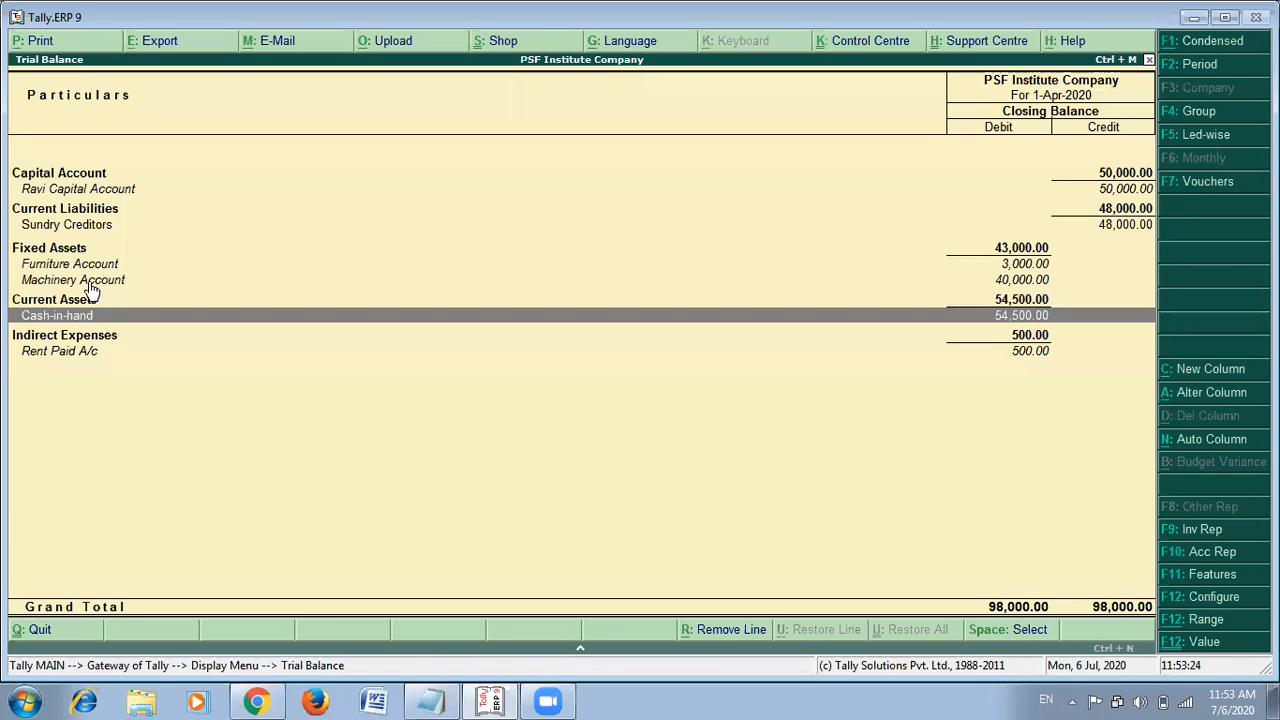
Recheck the Cash amount in the Notepad Trail Balance against the Cash-in-hand debit in Tally.ERP 9.
key("alt+Tab")
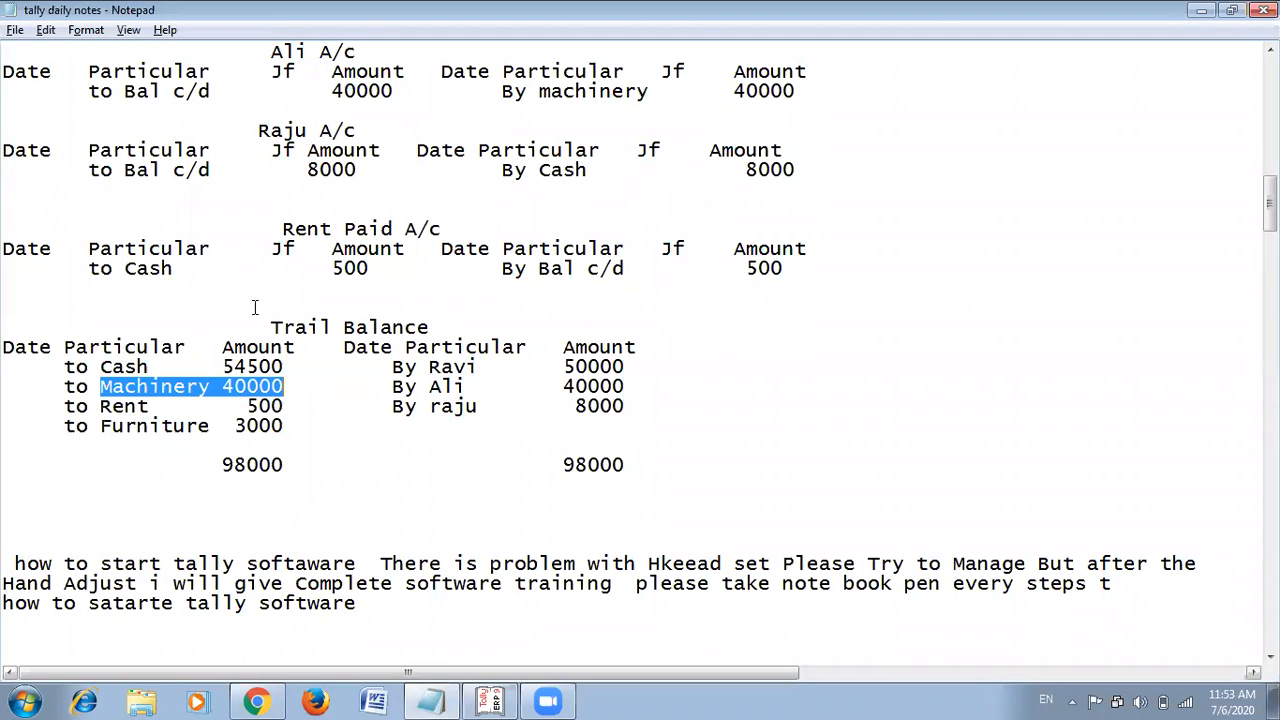
left_click_drag(226, 368, 308, 368)
key("alt+Tab")
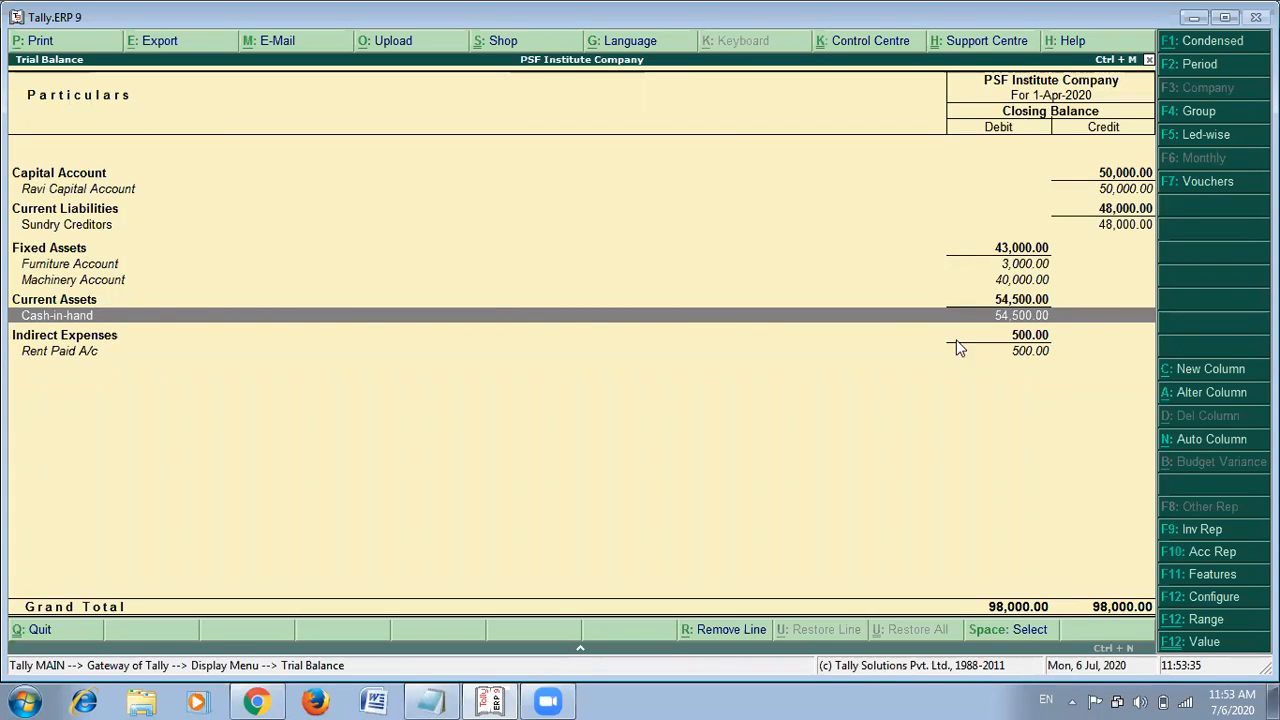
key("alt+Tab")
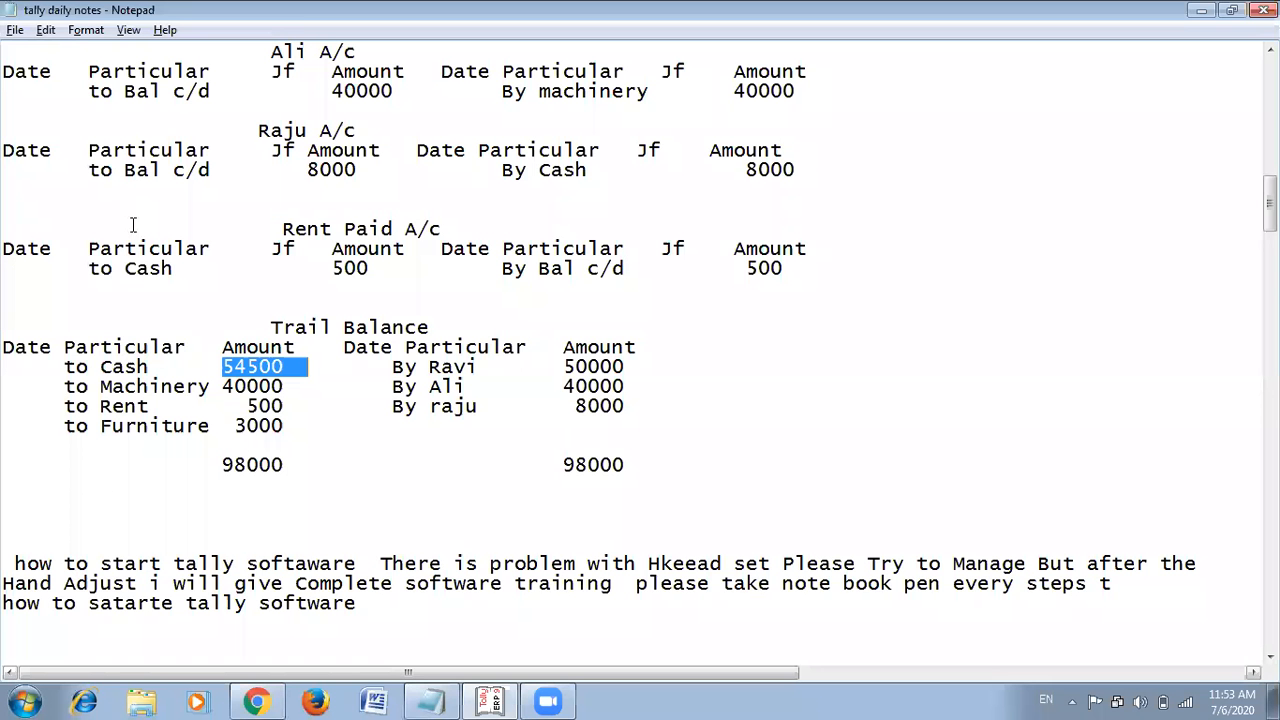
key("alt+Tab")
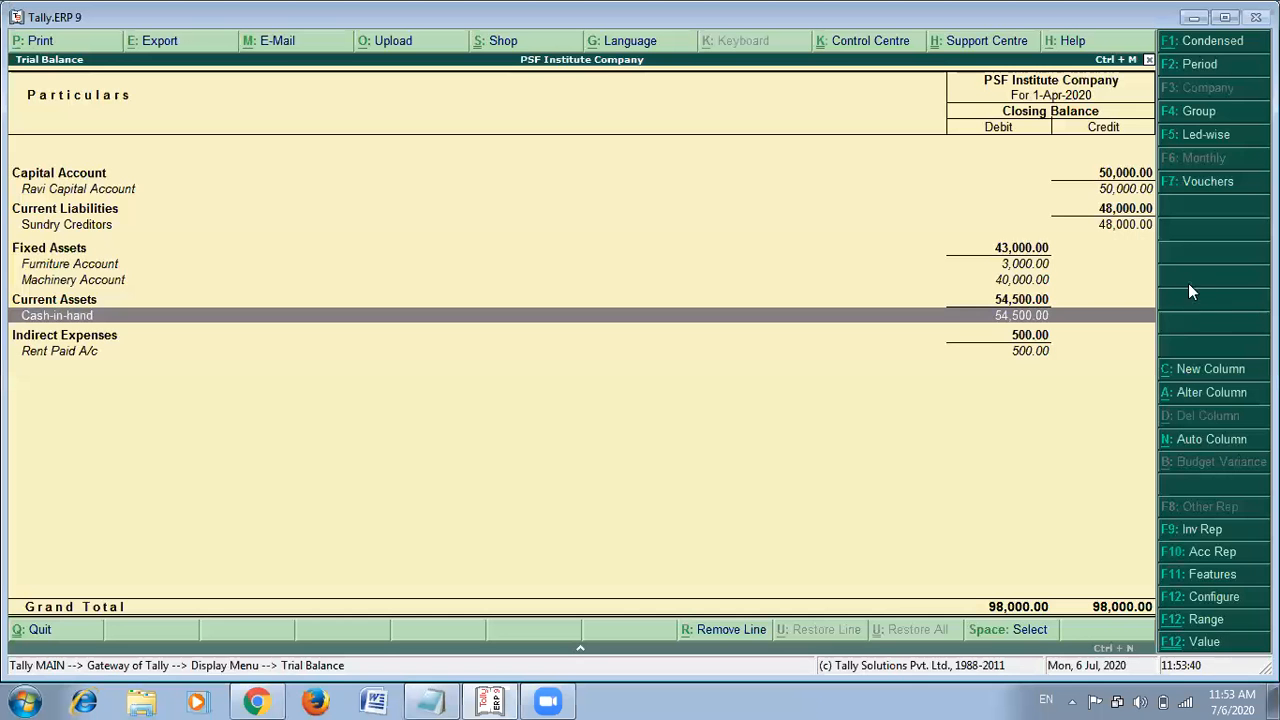
Highlight the Machinery amount in the Notepad notes and check it against the Machinery Account debit in Tally.ERP 9.
key("alt+Tab")
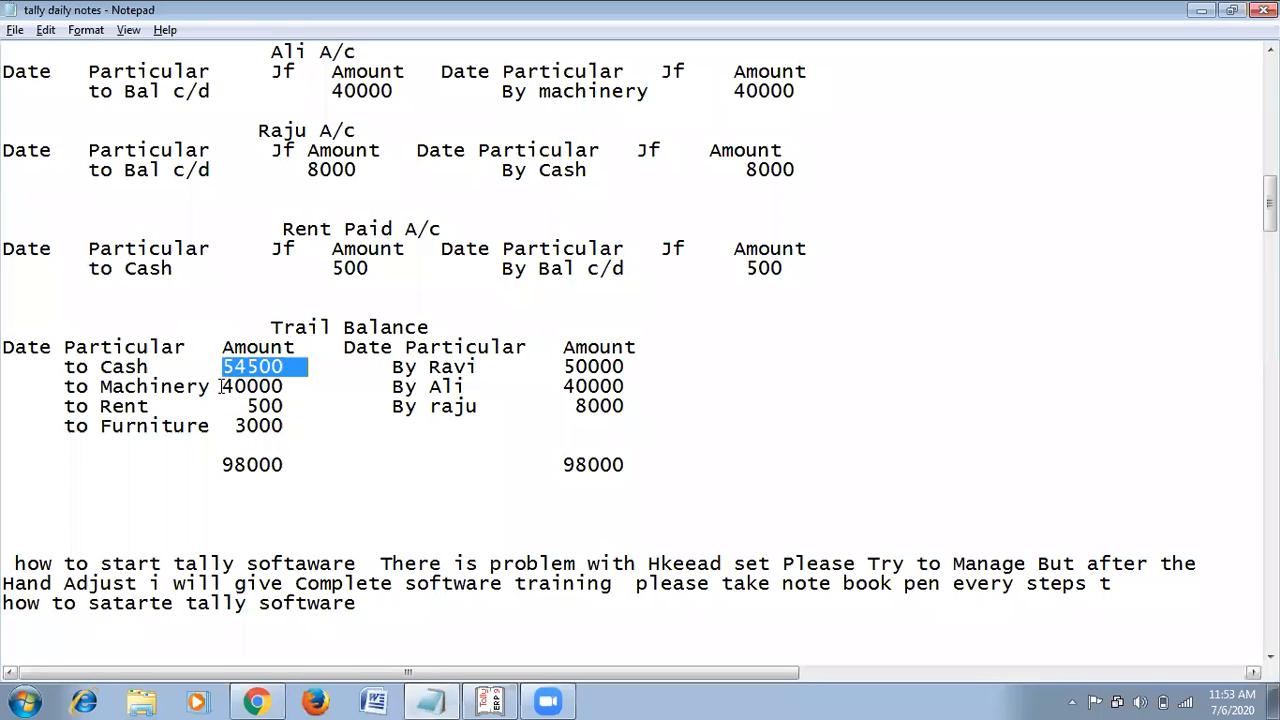
left_click(222, 389)
left_click_drag(224, 389, 284, 389)
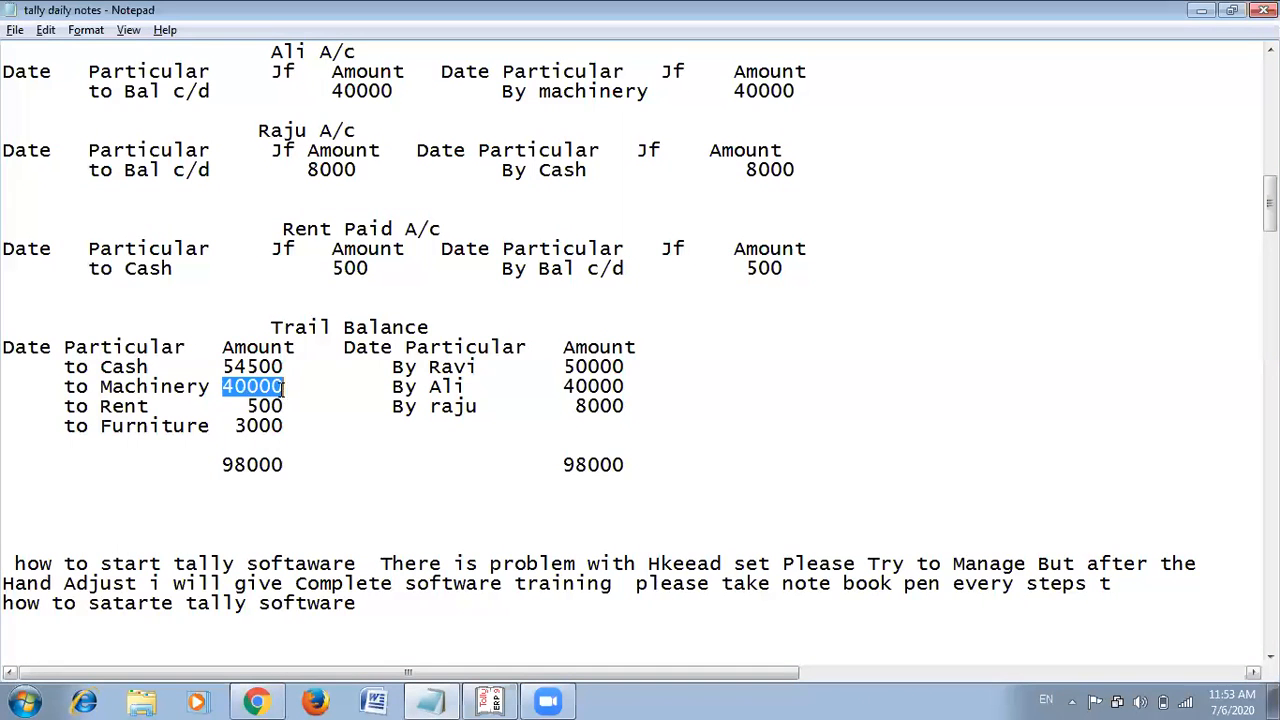
key("alt+Tab")
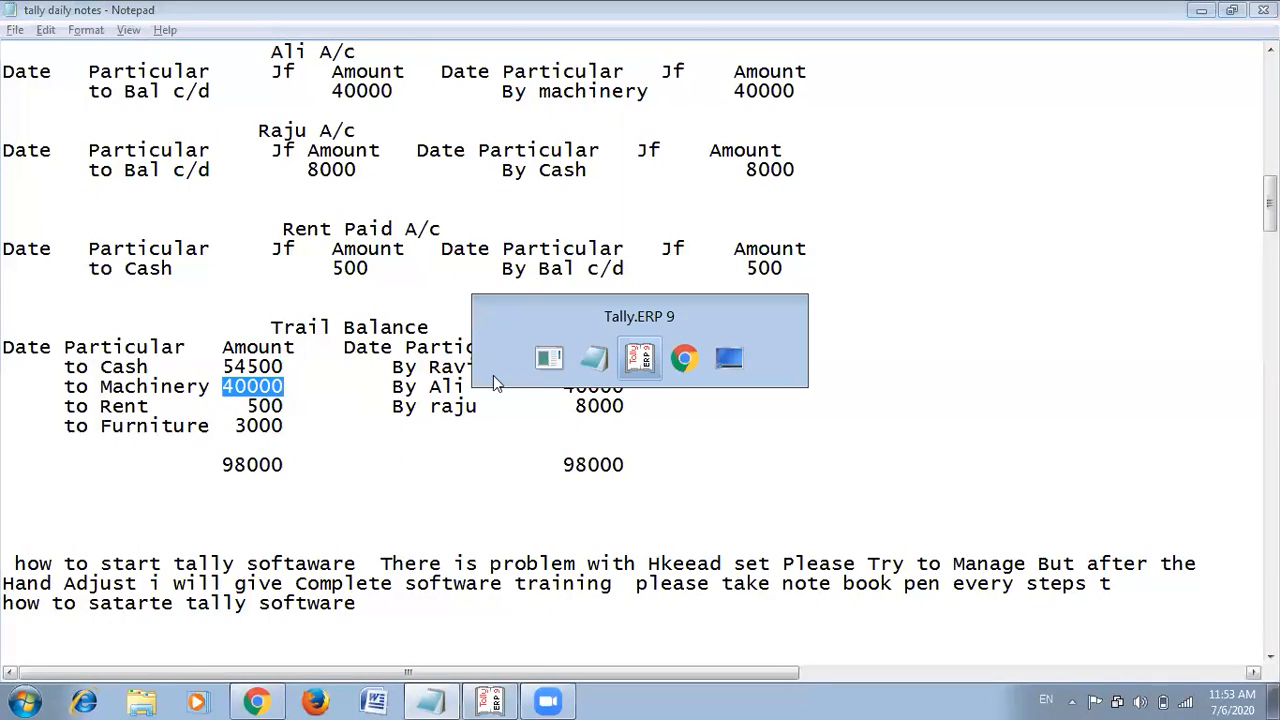
left_click(976, 283)
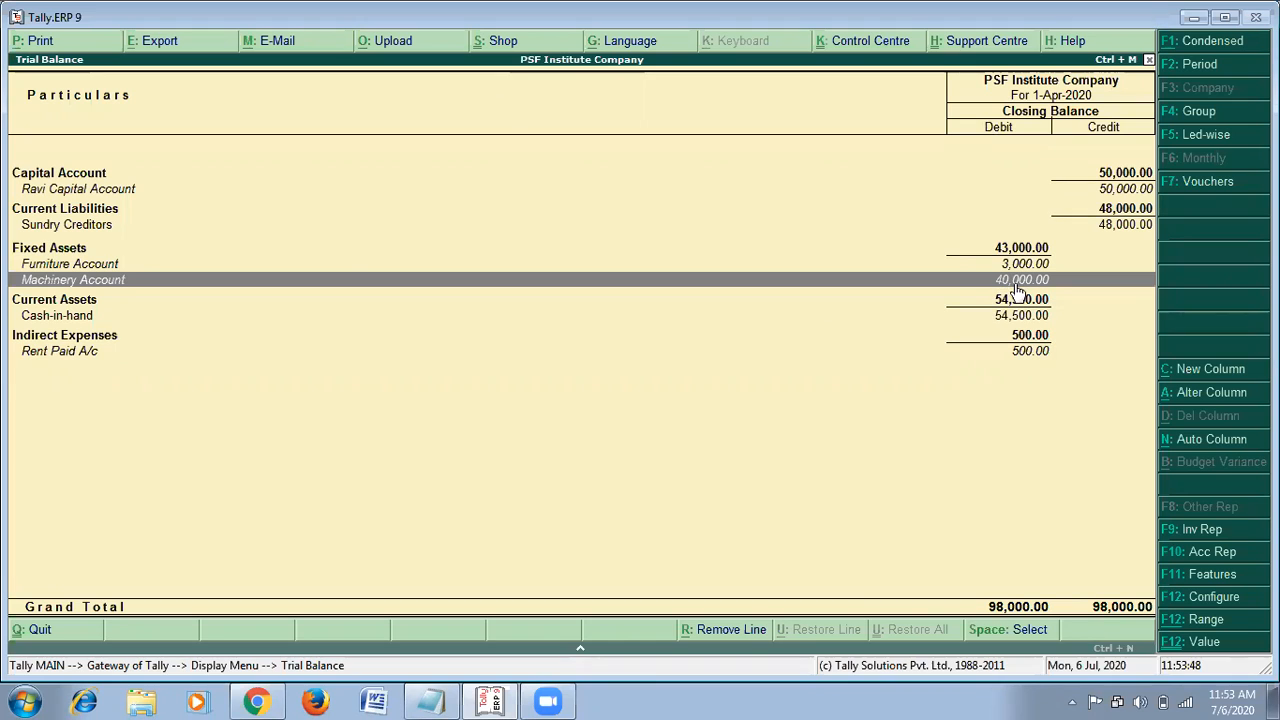
Compare the Rent entry in the Notepad Trail Balance with Indirect Expenses and Rent Paid A/c in Tally.ERP 9.
key("alt+Tab")
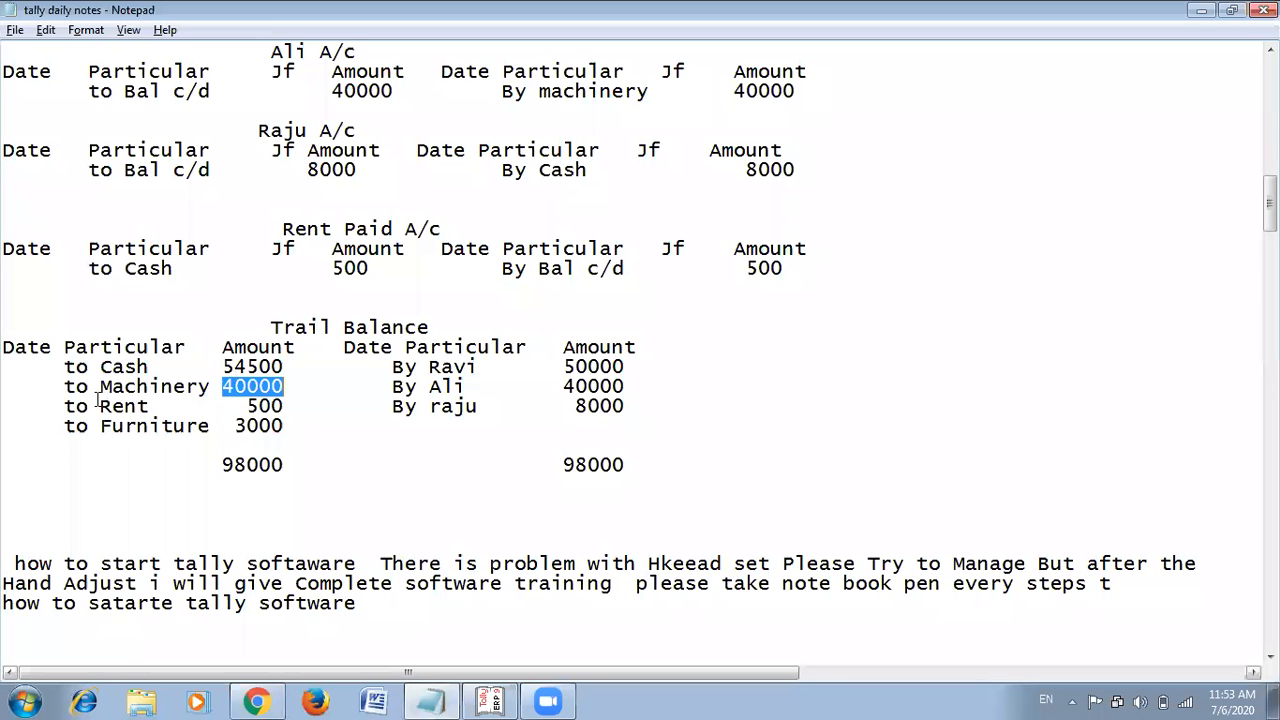
left_click_drag(64, 407, 292, 402)
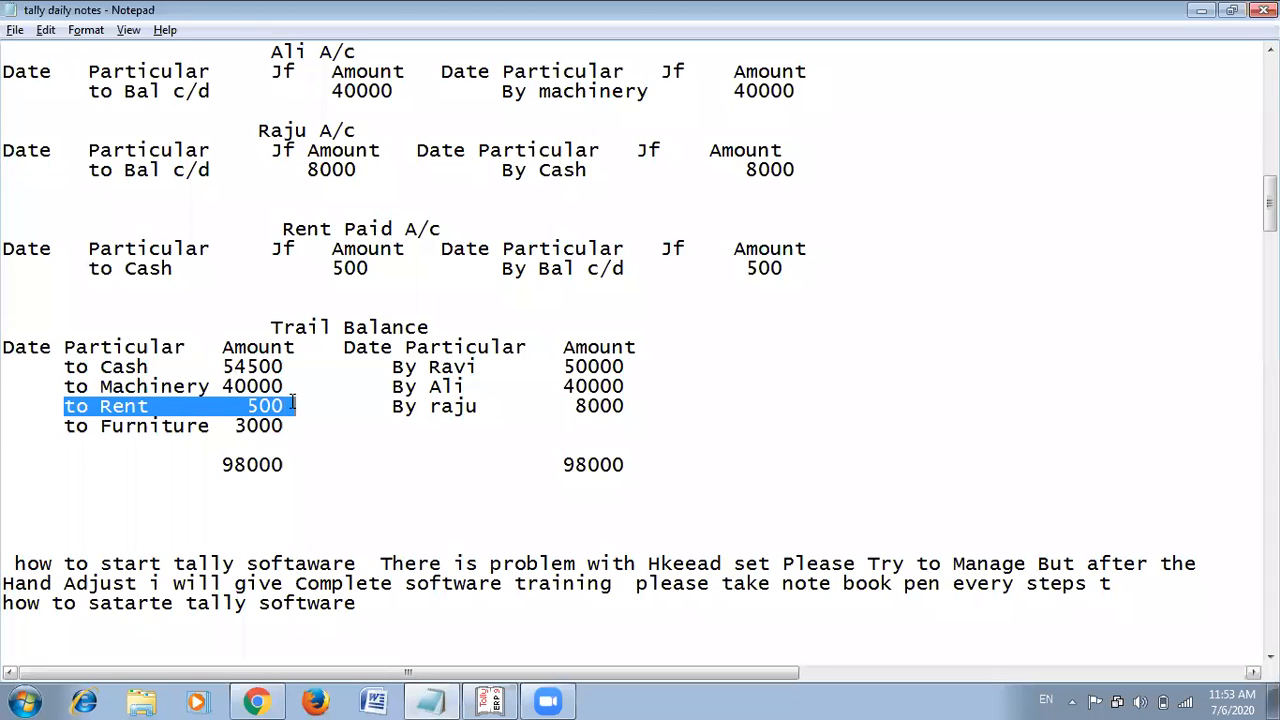
key("alt+Tab")
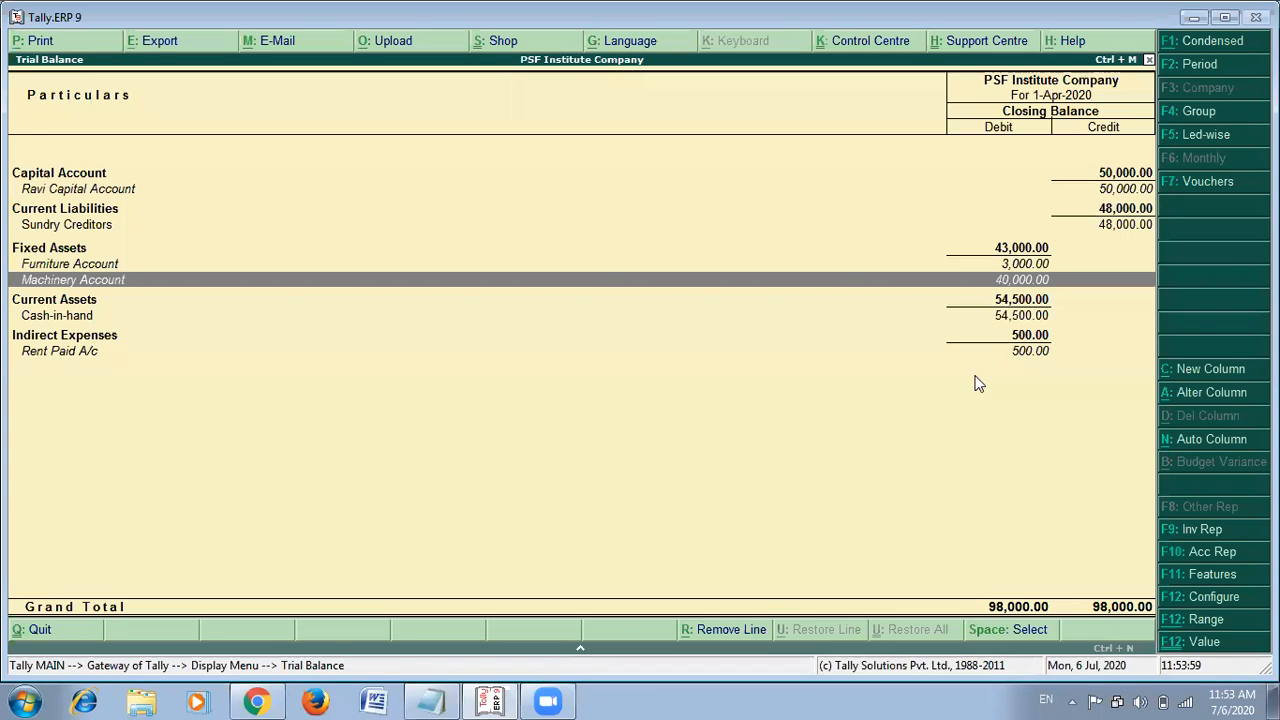
left_click(1012, 338)
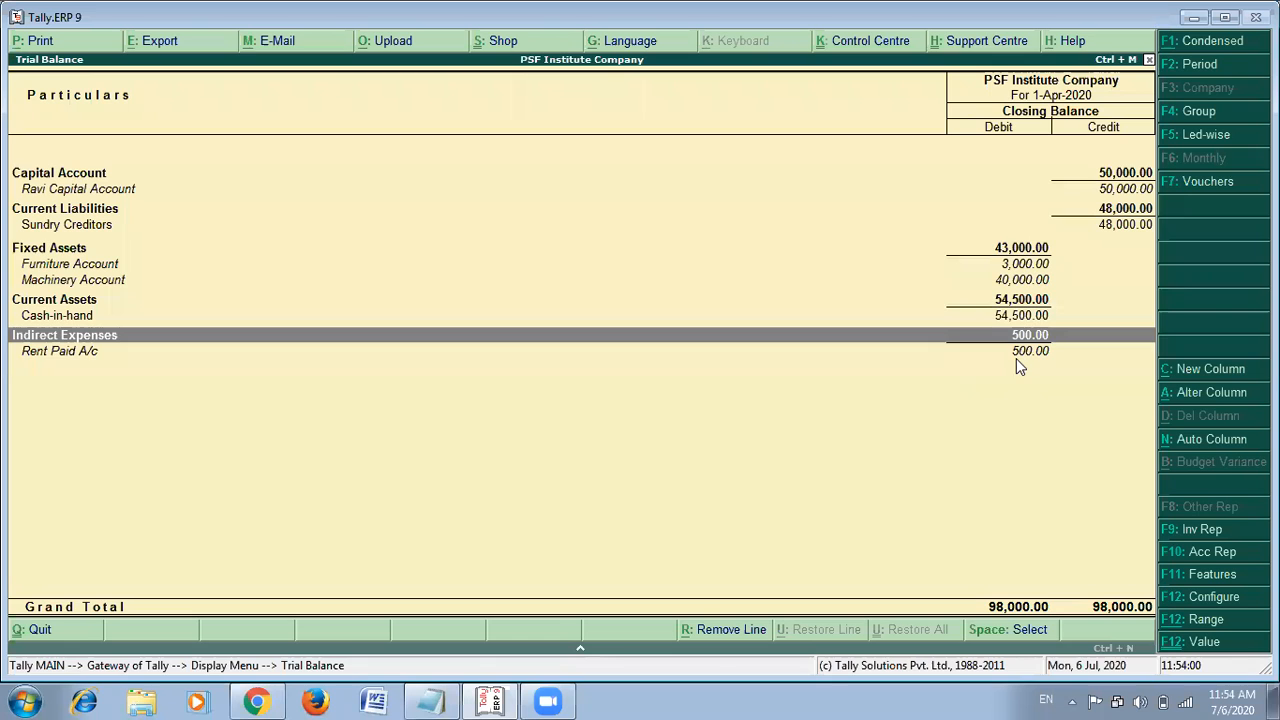
left_click(1024, 360)
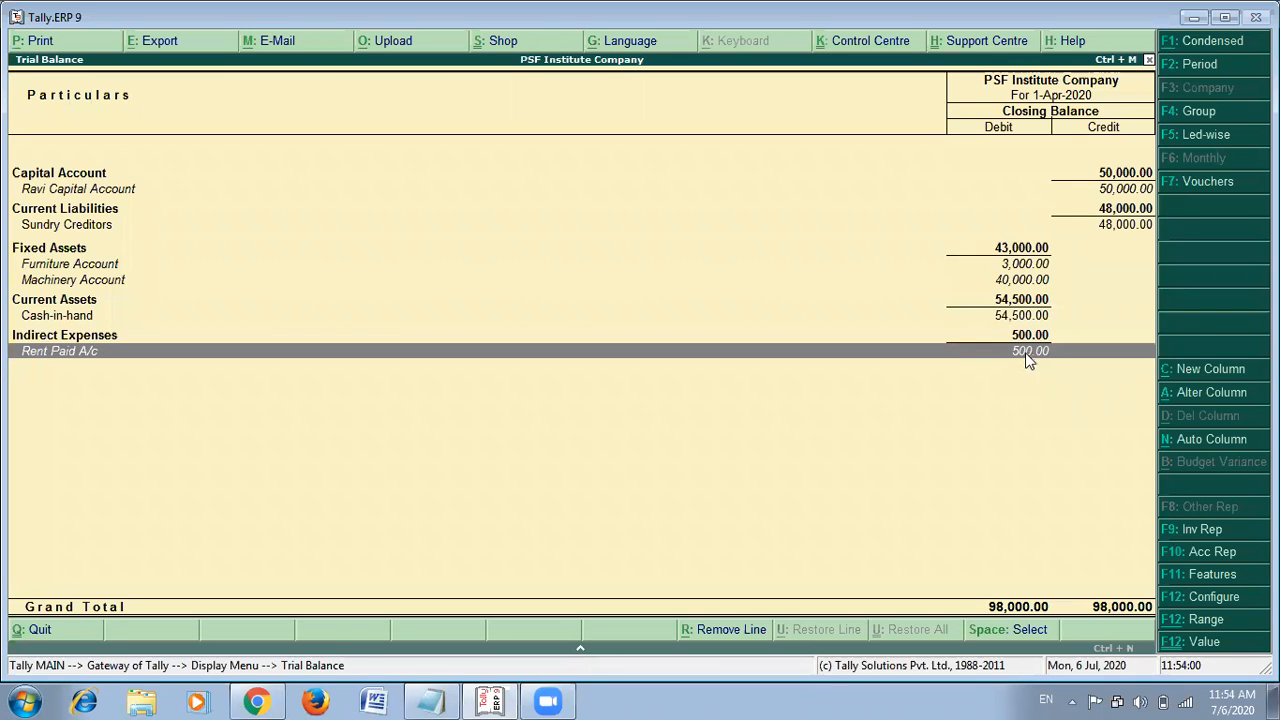
Highlight the Furniture entry in the Notepad Trail Balance and check it against the Furniture Account debit in Tally.ERP 9.
key("alt+Tab")
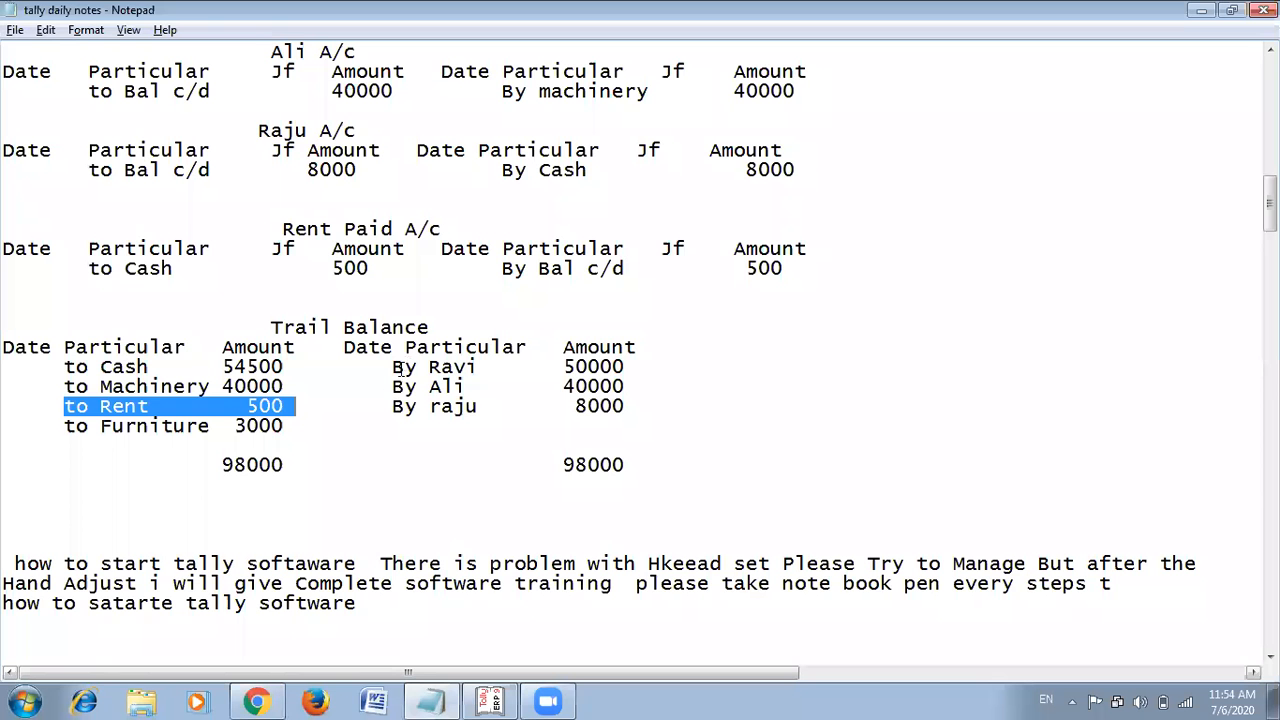
left_click(203, 430)
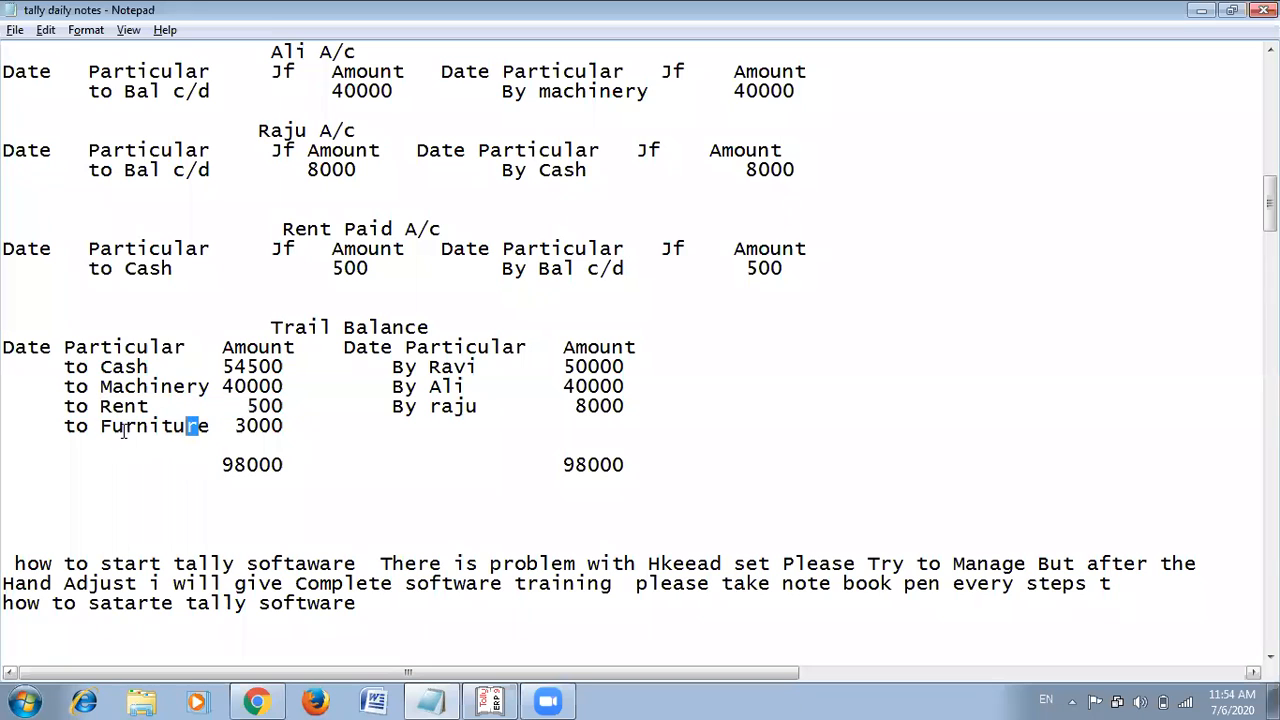
left_click_drag(64, 428, 287, 432)
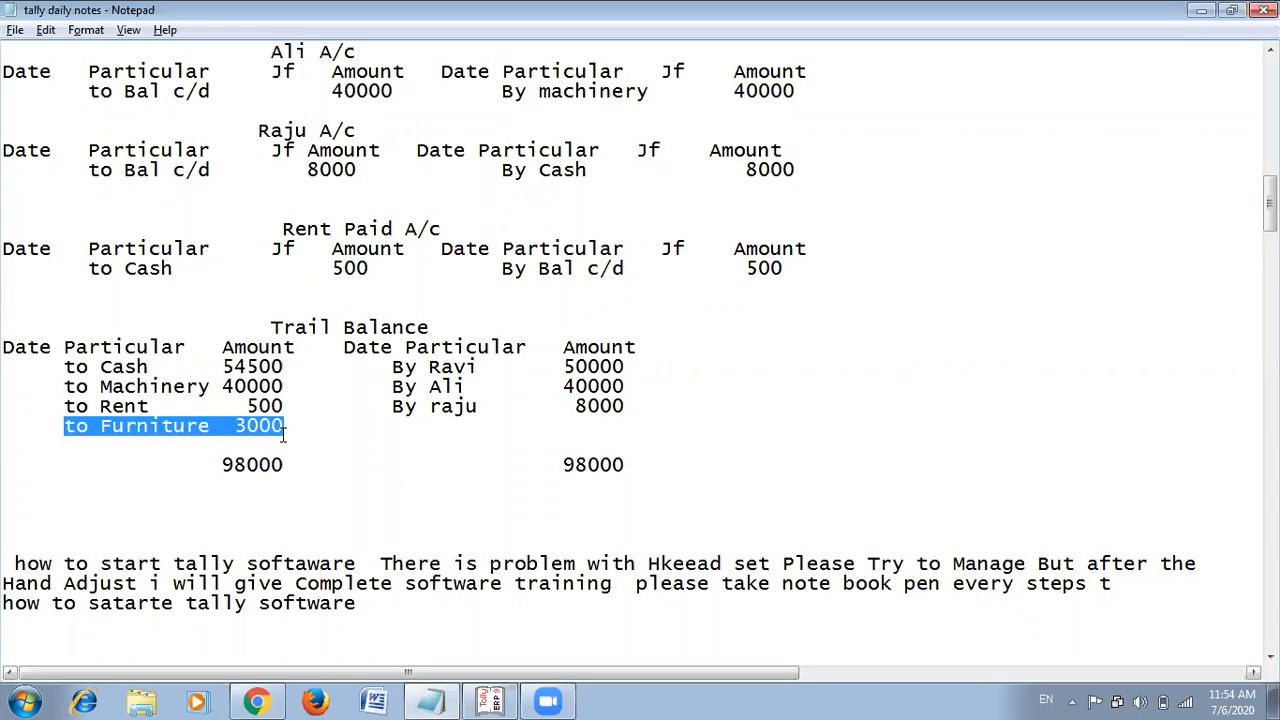
key("alt+Tab")
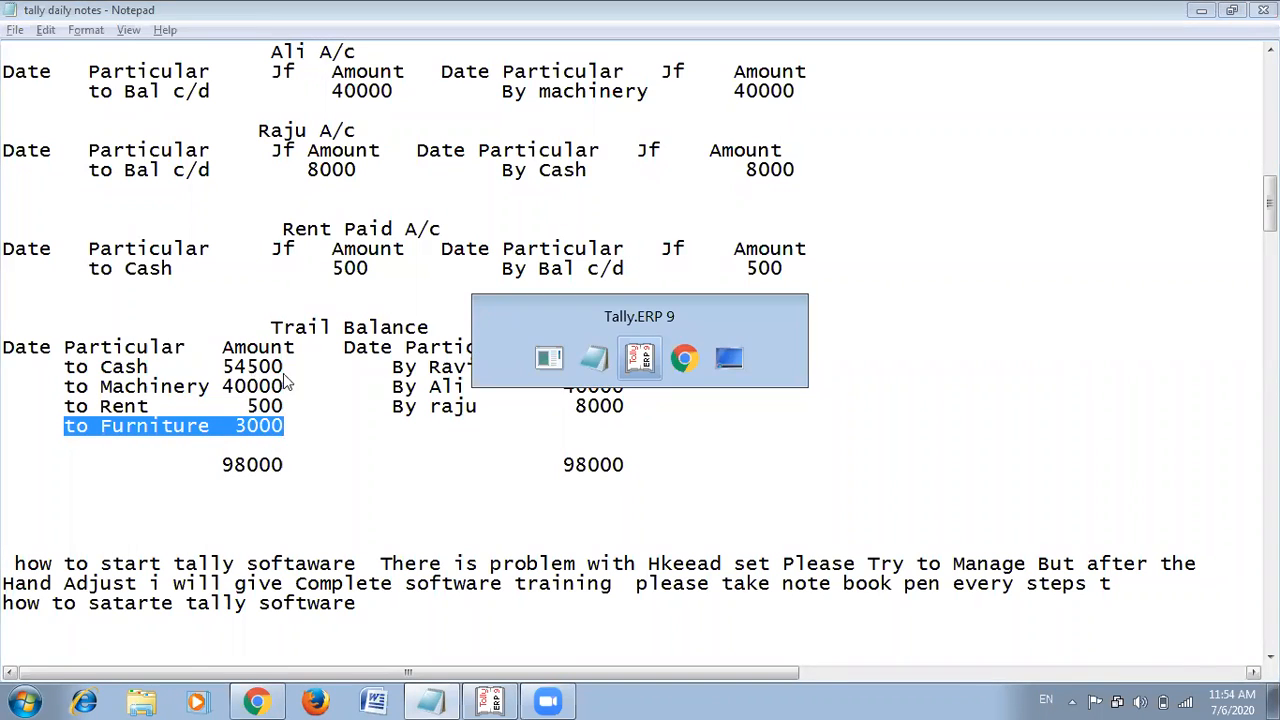
left_click(937, 264)
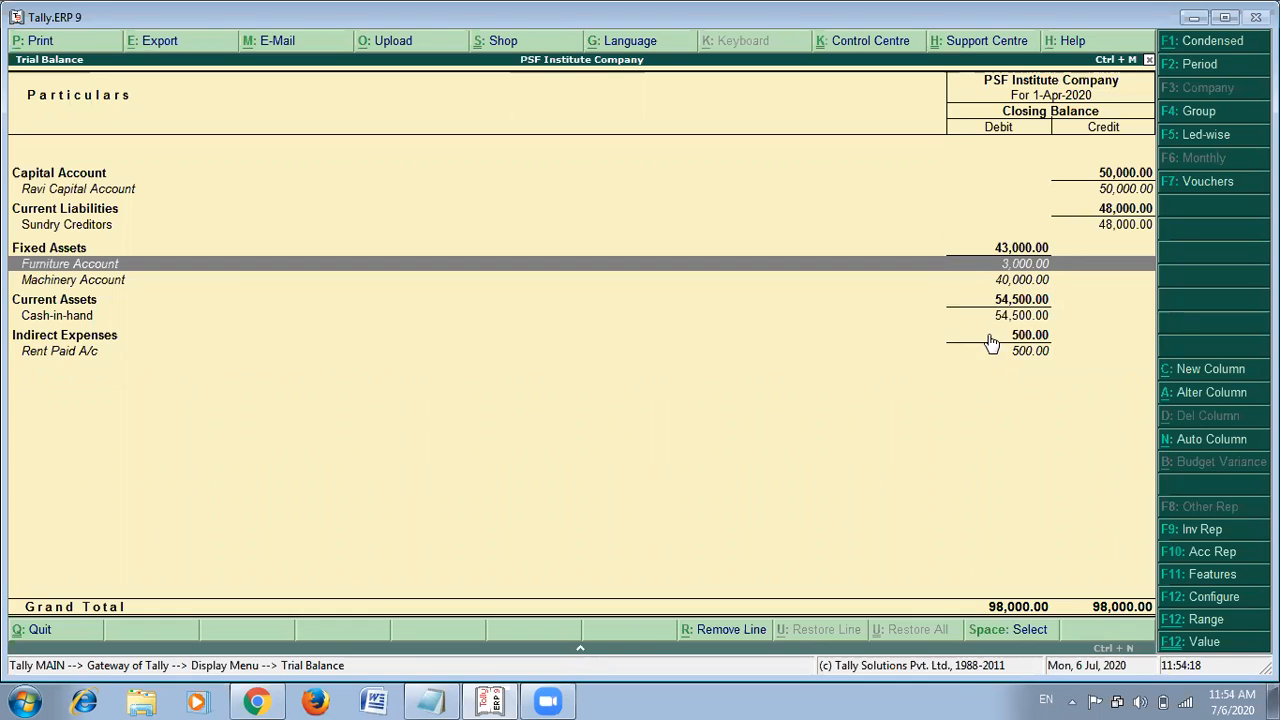
Highlight the capital entry on the credit side of the Notepad Trail Balance and compare it with the Capital Account ledger in Tally.ERP 9.
key("alt+Tab")
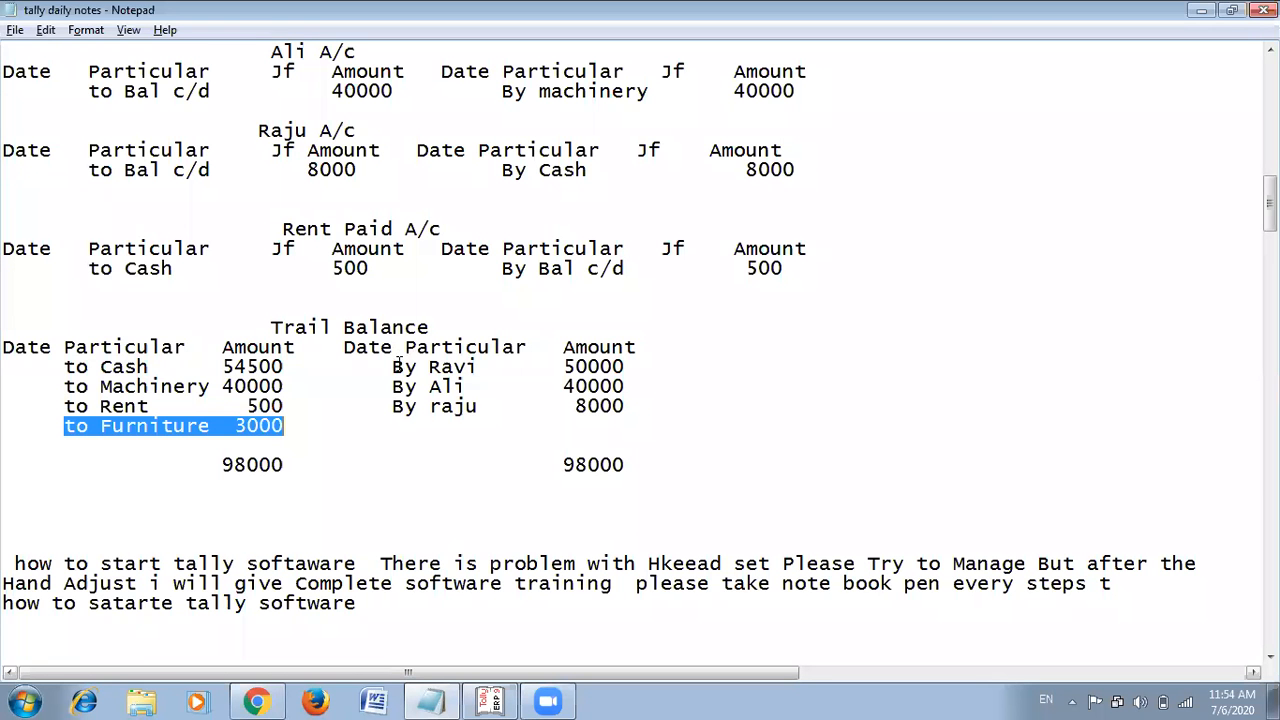
left_click_drag(392, 366, 627, 366)
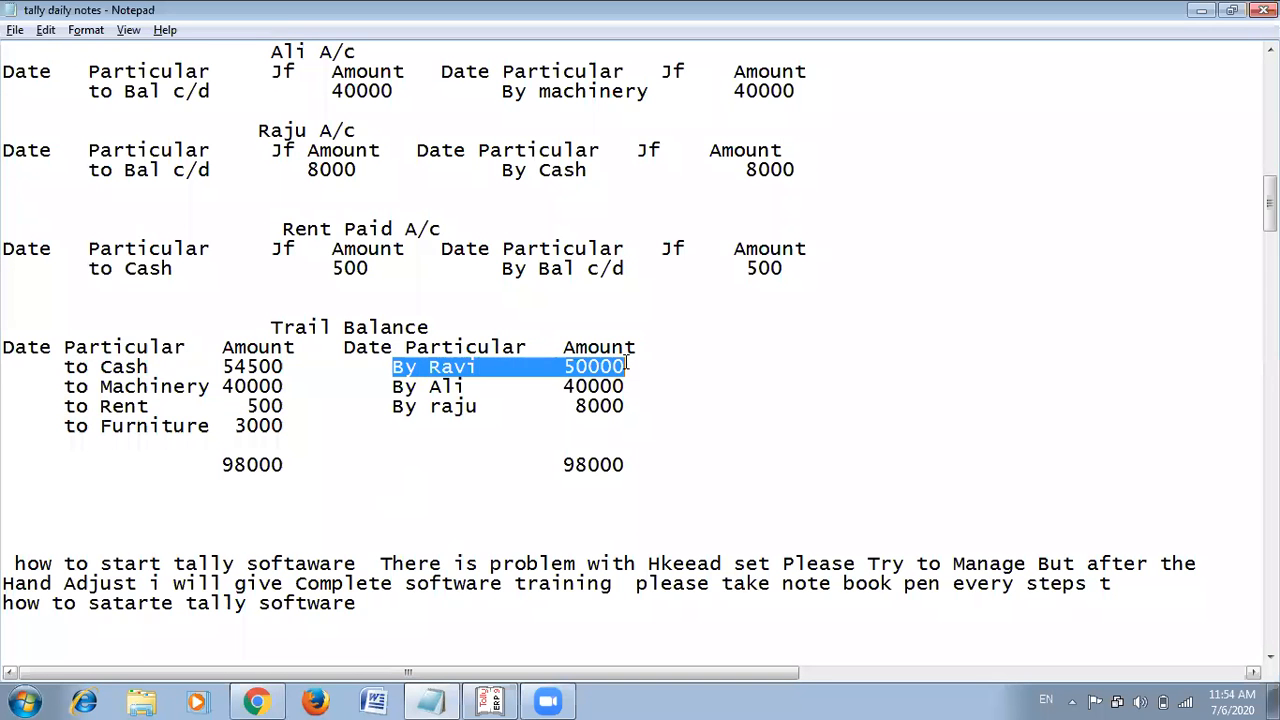
key("alt+Tab")
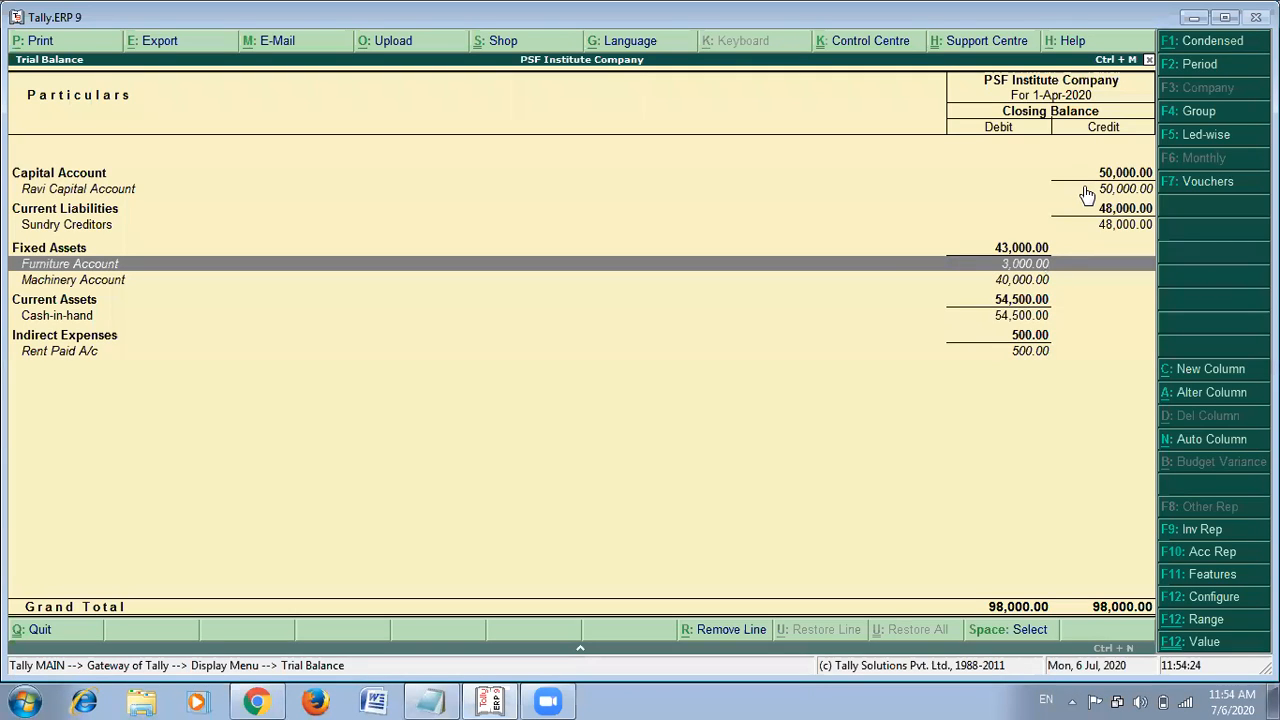
left_click(1105, 190)
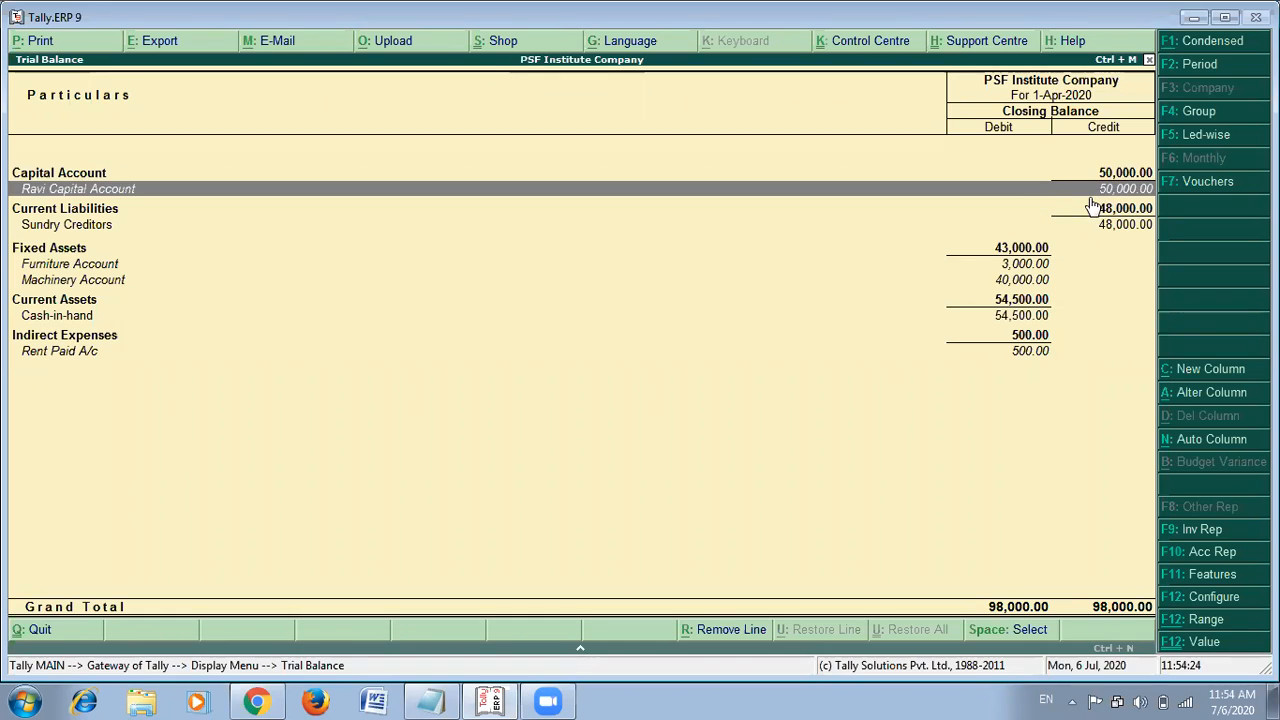
Highlight the two creditor entries in the Notepad Trail Balance and compare them with the Sundry Creditors credit in Tally.ERP 9.
key("alt+Tab")
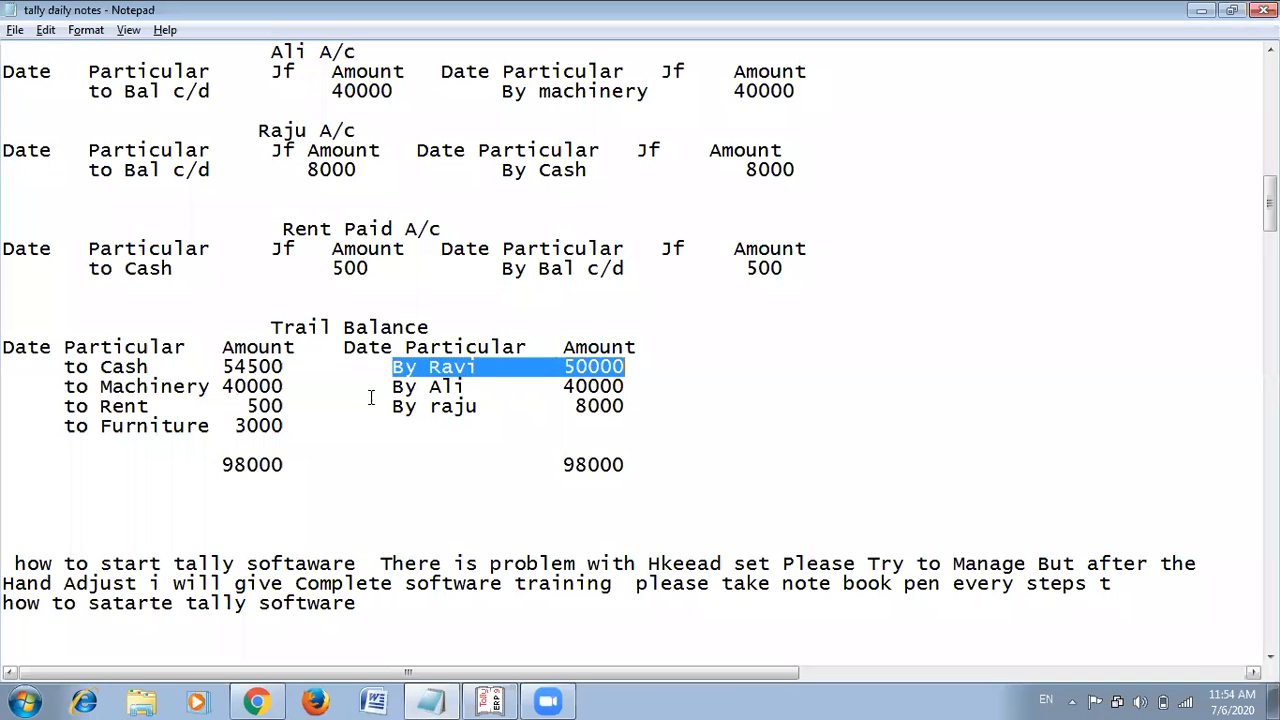
left_click_drag(390, 386, 631, 384)
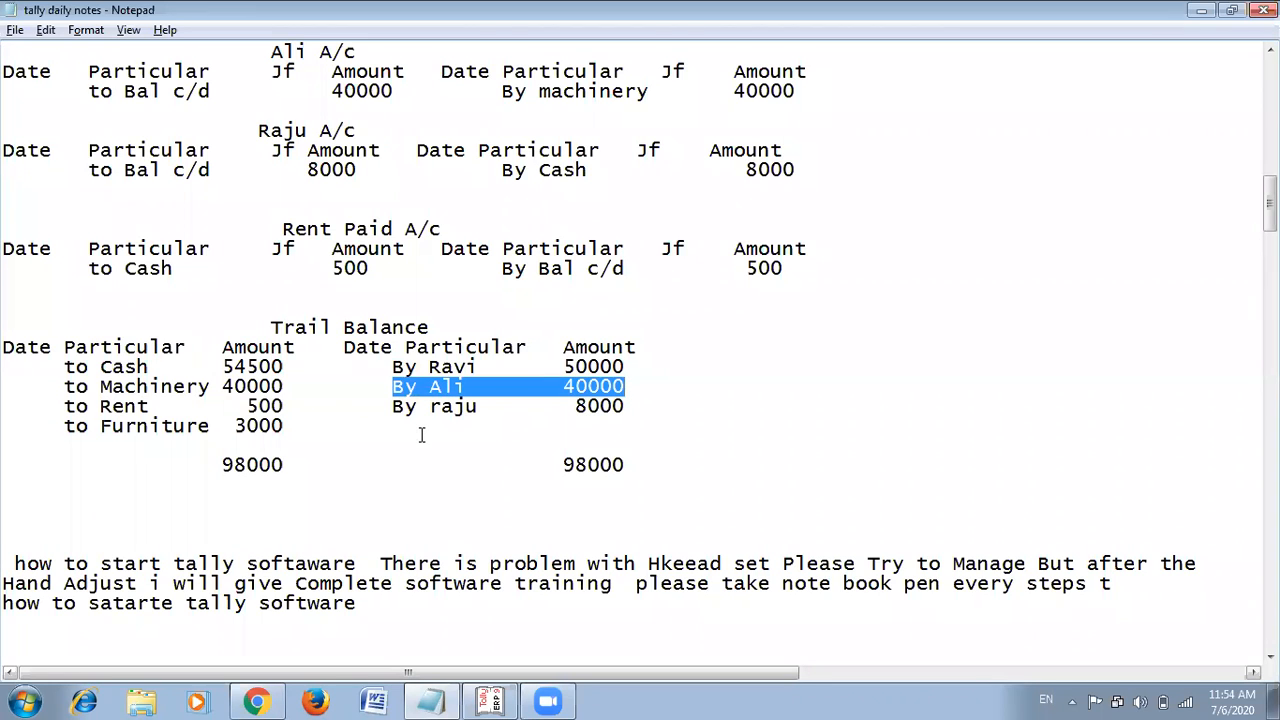
left_click_drag(392, 406, 629, 406)
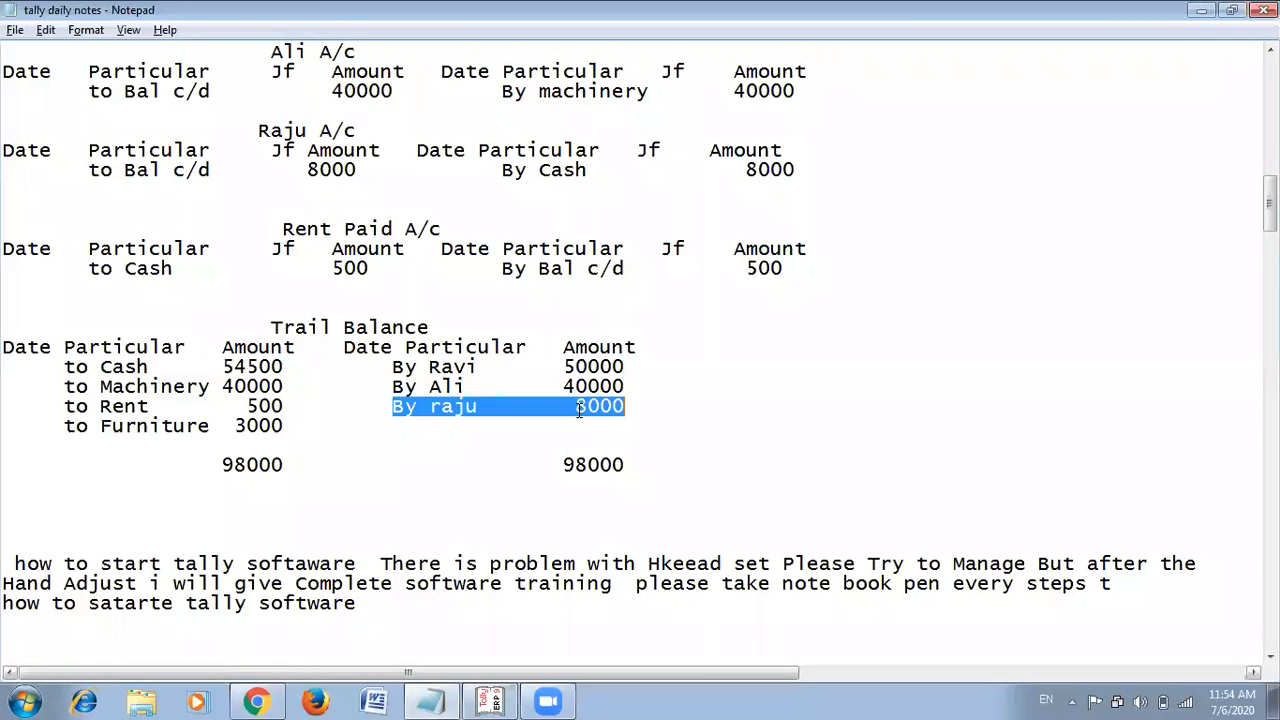
key("alt+Tab")
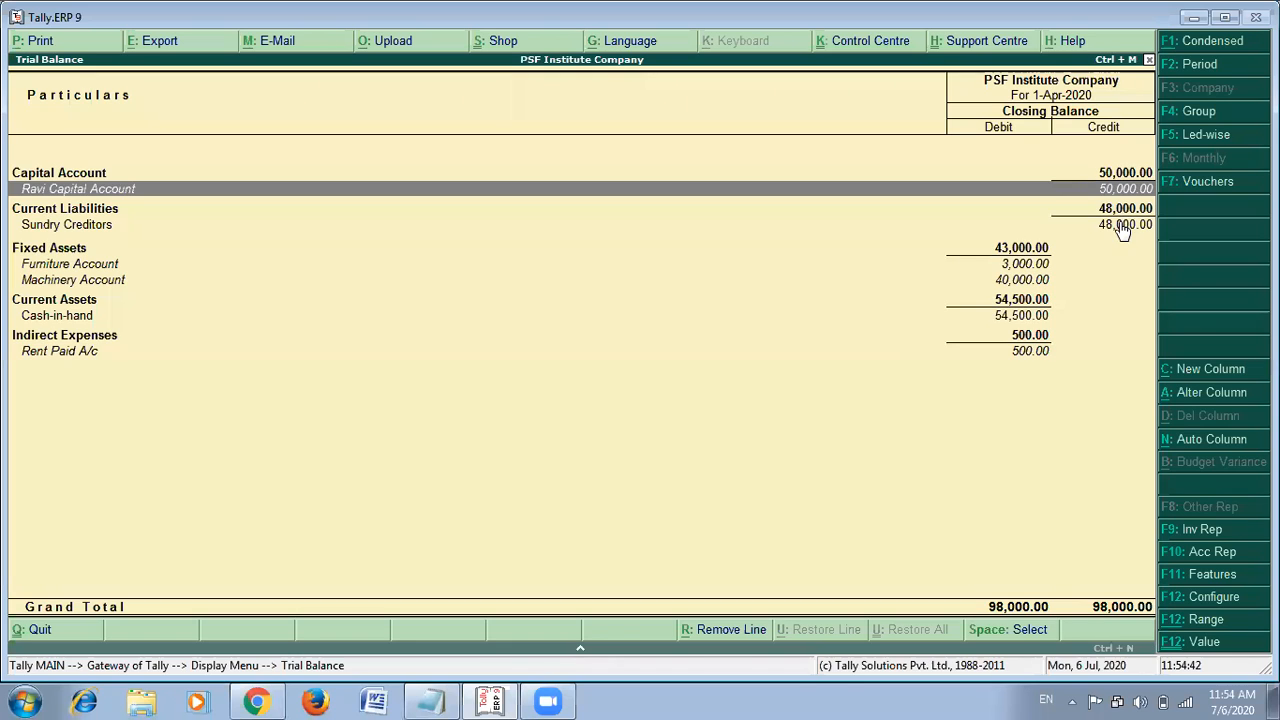
left_click(1123, 228)
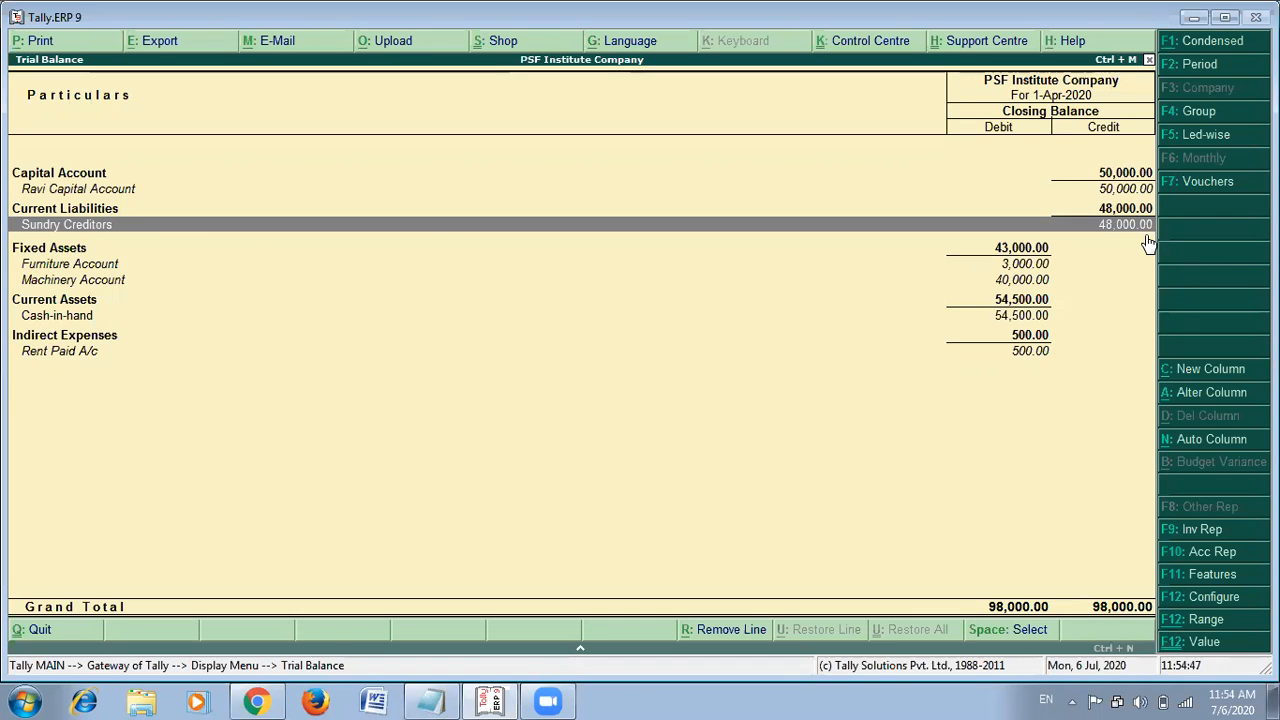
key("alt+Tab")
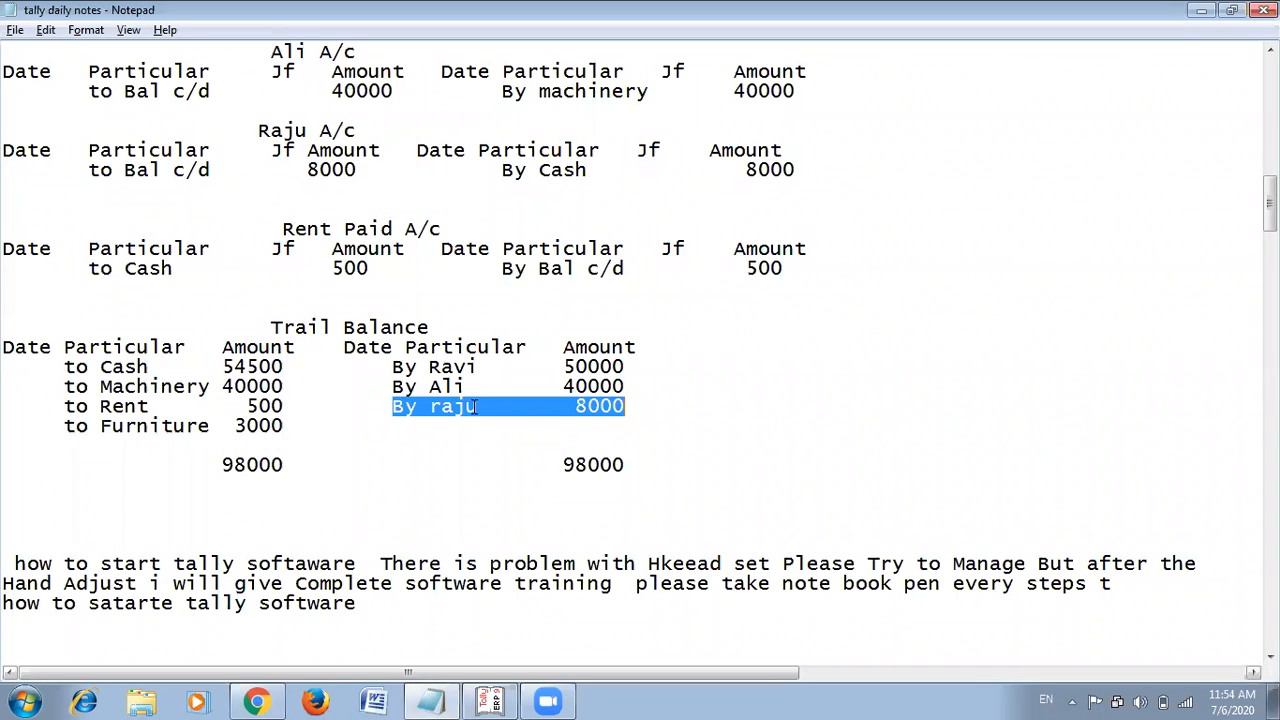
key("alt+Tab")
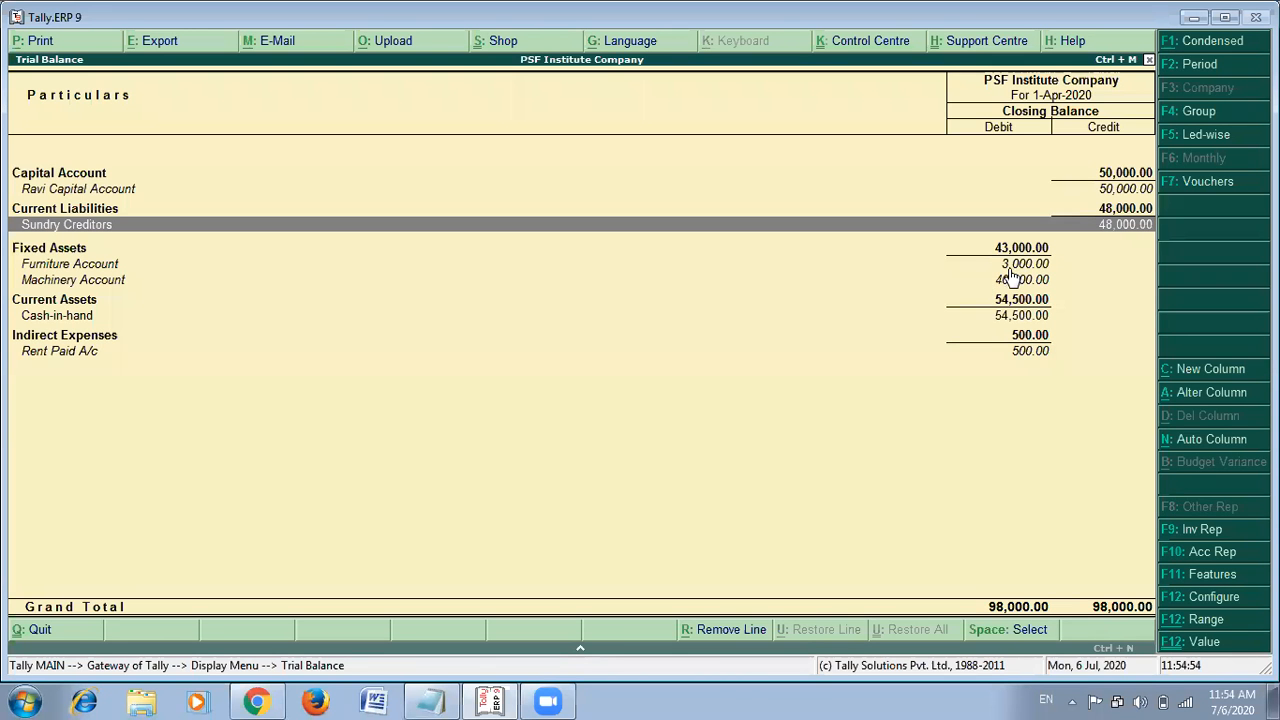
Open the Sundry Creditors group summary, check both creditor accounts against their Notepad entries, and return to the Trial Balance.
key("Return")
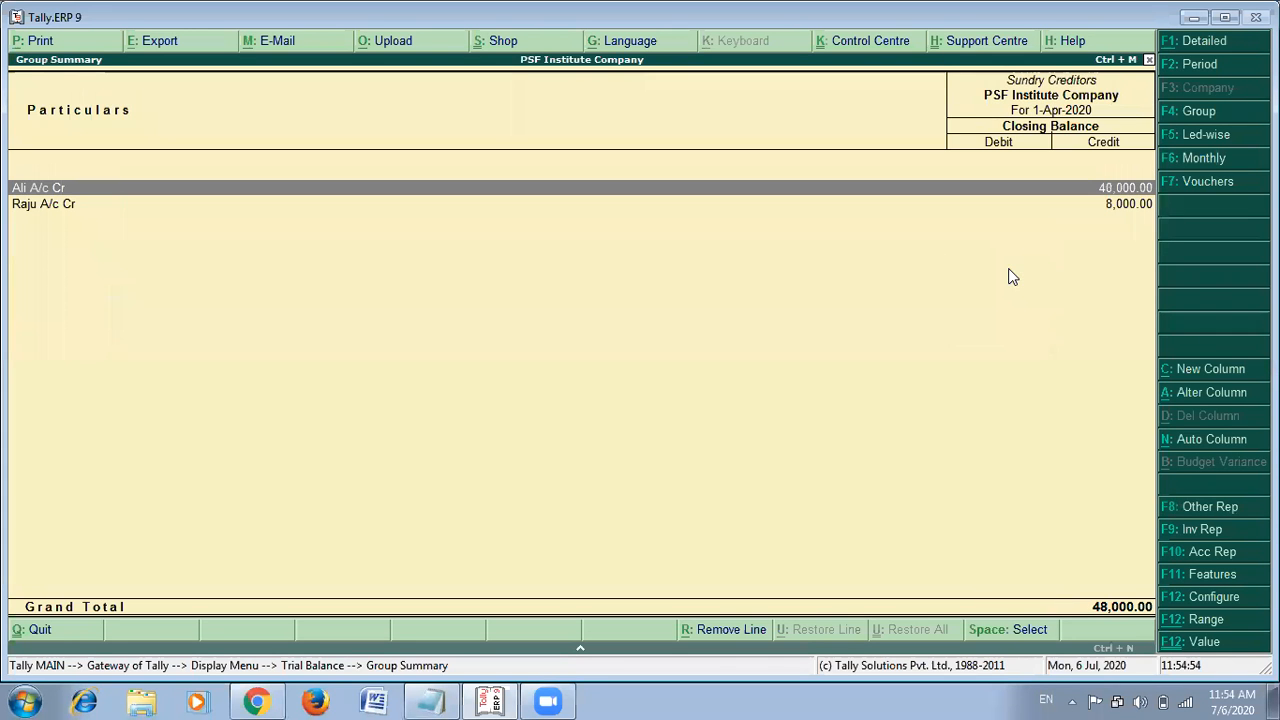
key("alt+Tab")
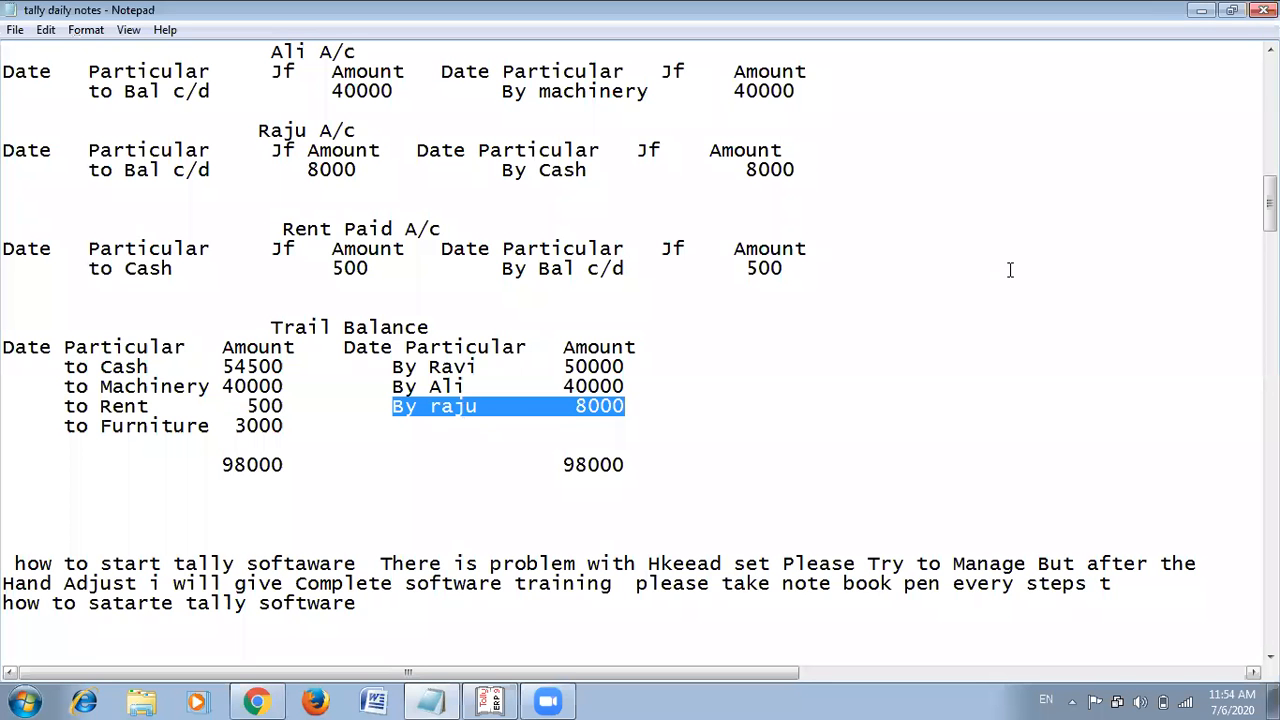
left_click_drag(392, 386, 631, 388)
key("alt+Tab")
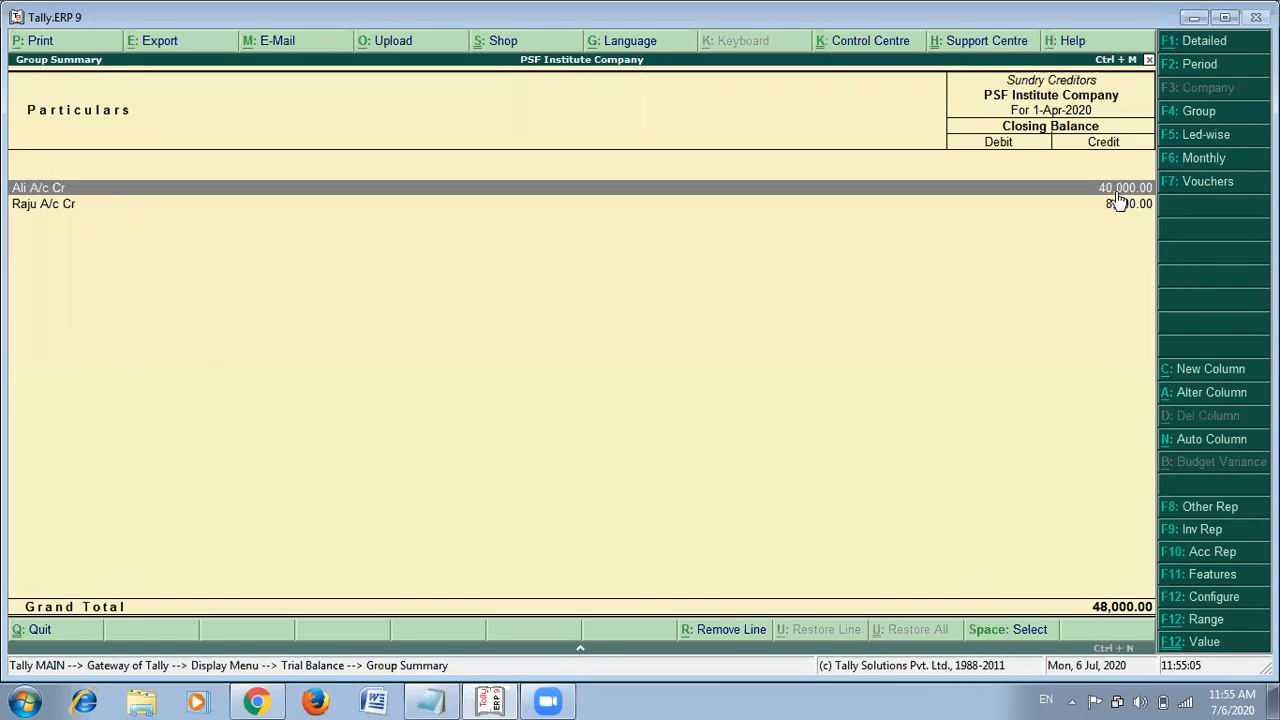
key("alt+Tab")
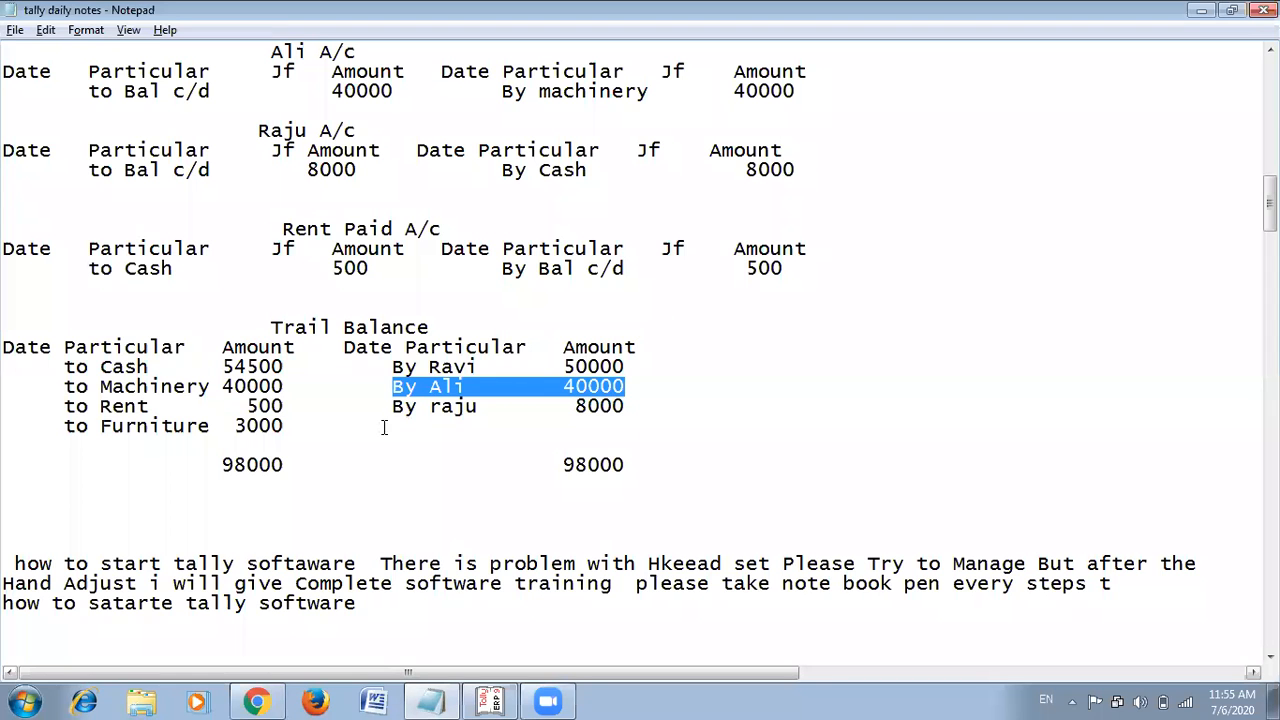
left_click_drag(392, 406, 628, 407)
key("alt+Tab")
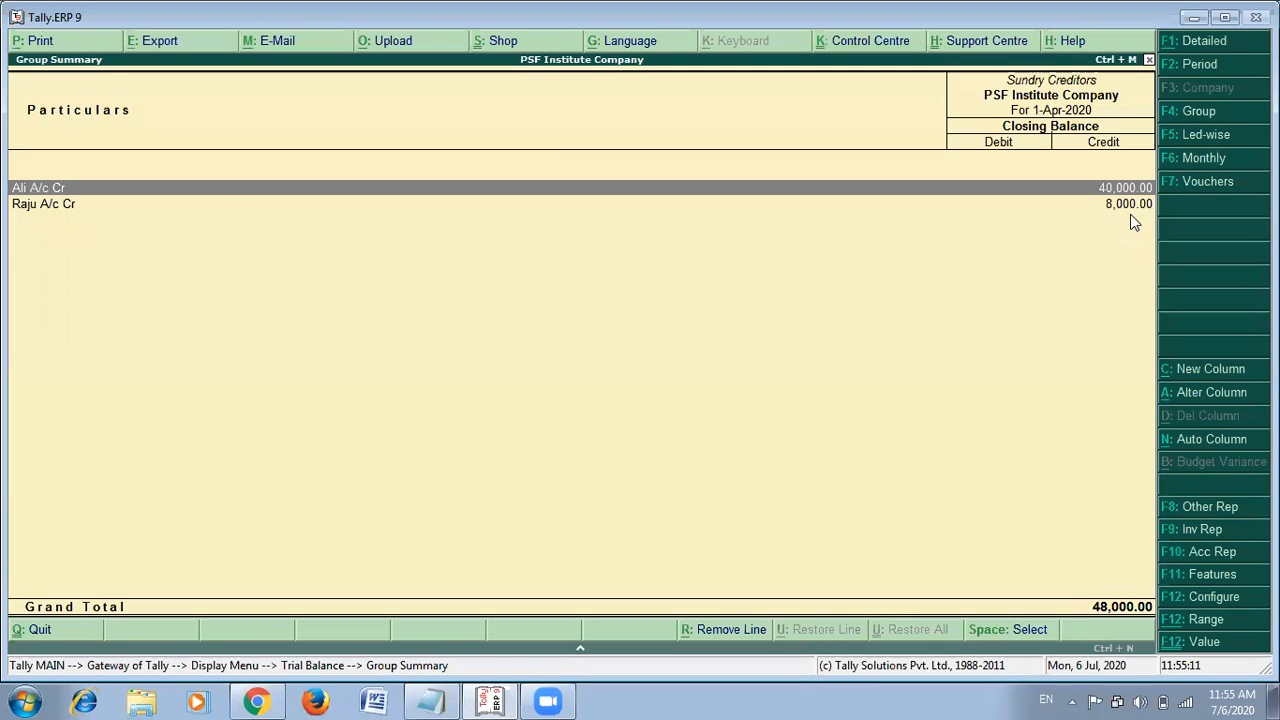
key("Down")
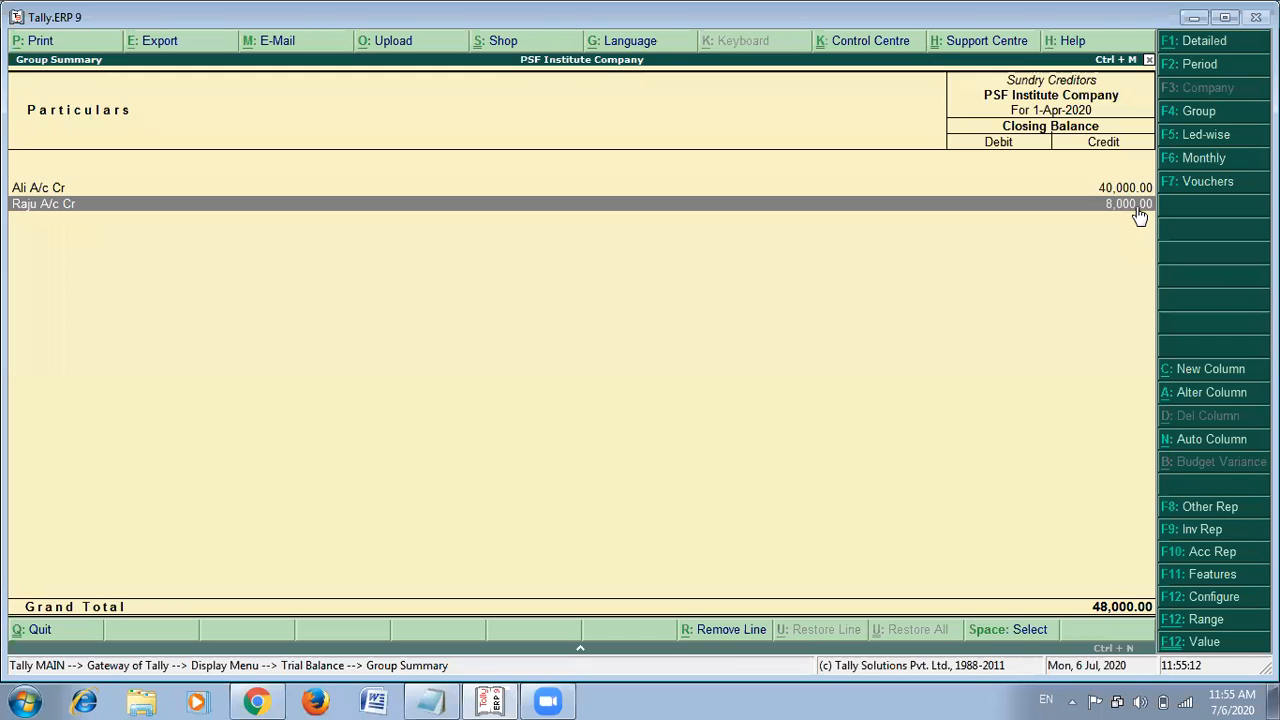
key("Escape")
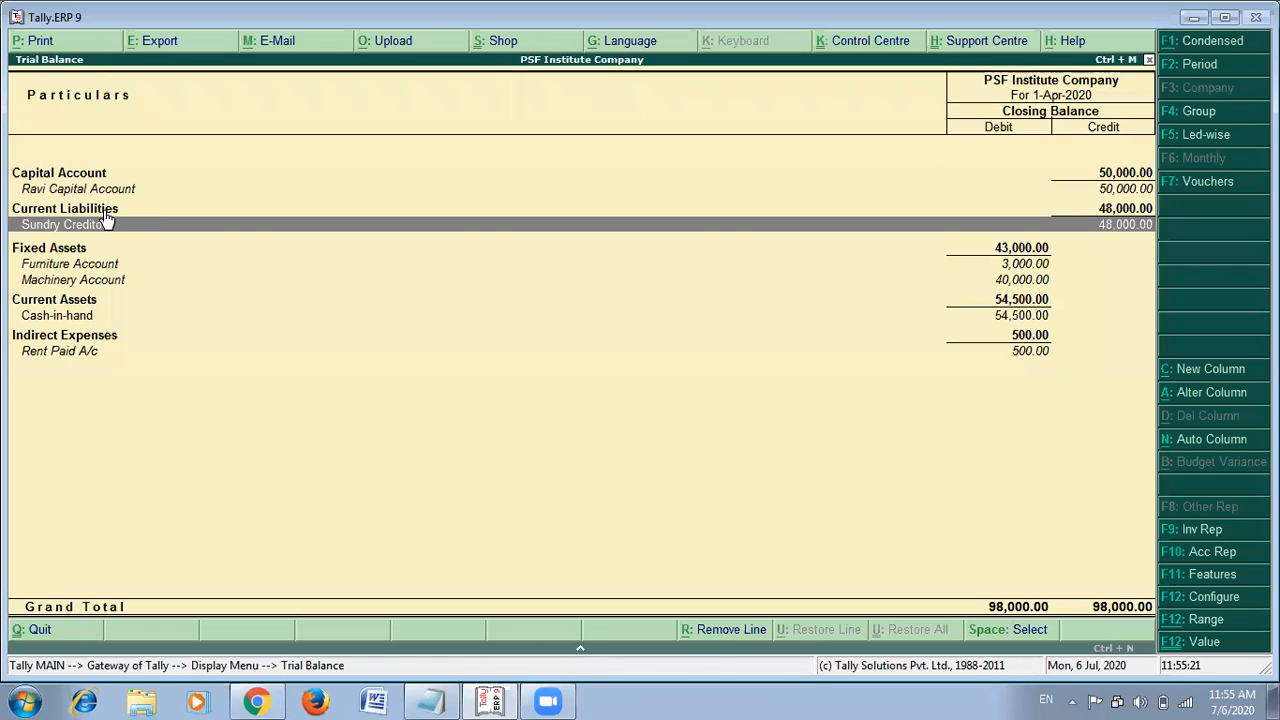
Find the ledger creation notes in Notepad and highlight the Sundry Creditors group given for each of the two creditor accounts.
key("alt+Tab")
scroll(182, 248, "up", 15)
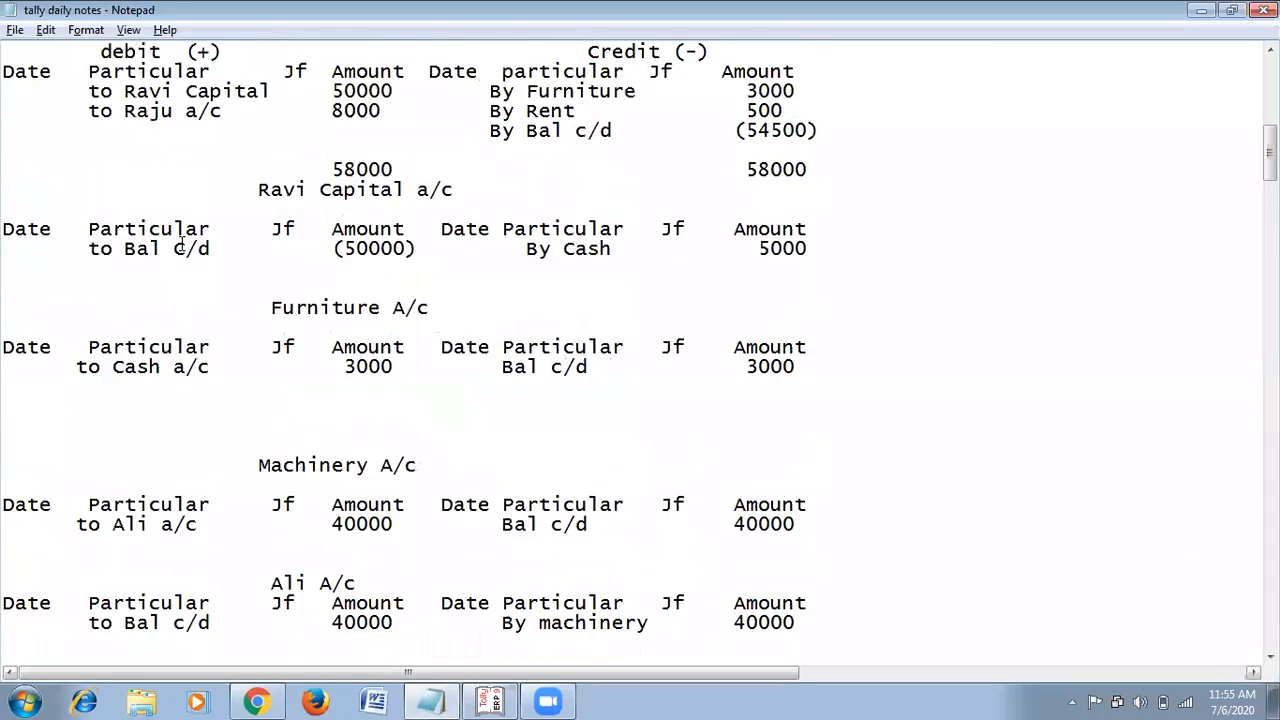
scroll(182, 248, "up", 6)
scroll(185, 252, "down", 17)
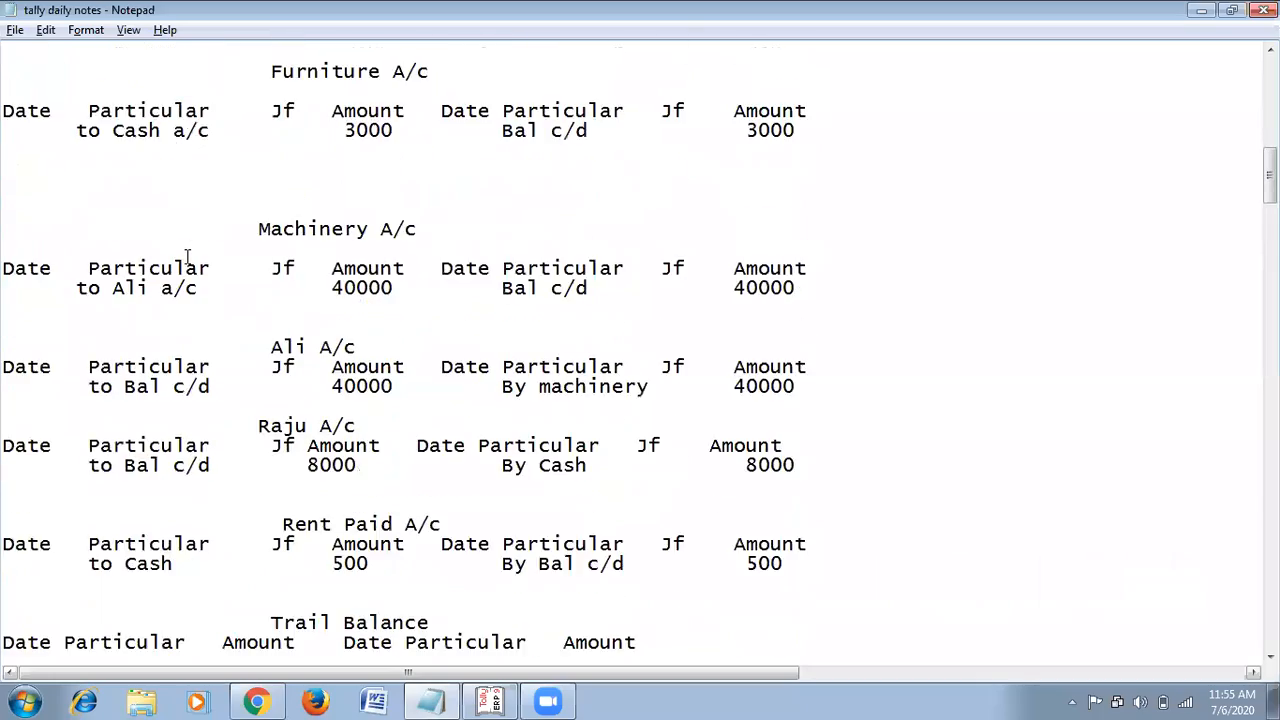
scroll(190, 259, "down", 20)
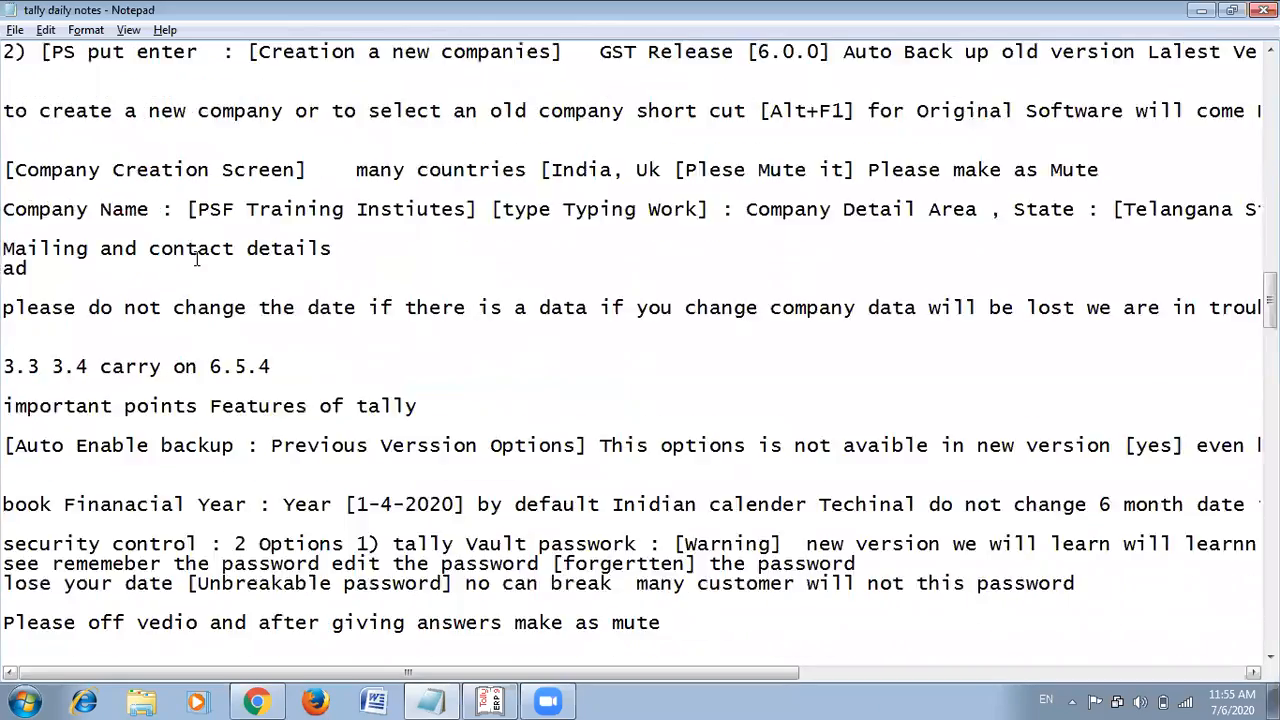
scroll(198, 258, "down", 15)
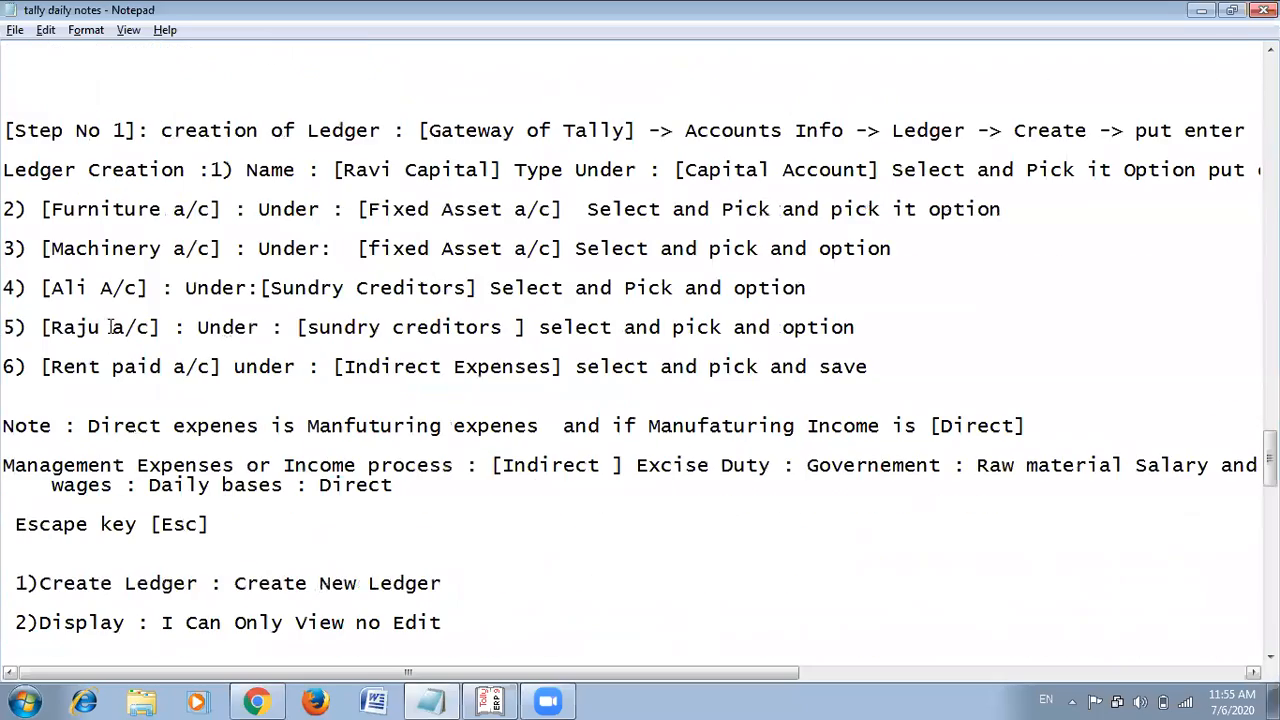
left_click_drag(278, 288, 470, 281)
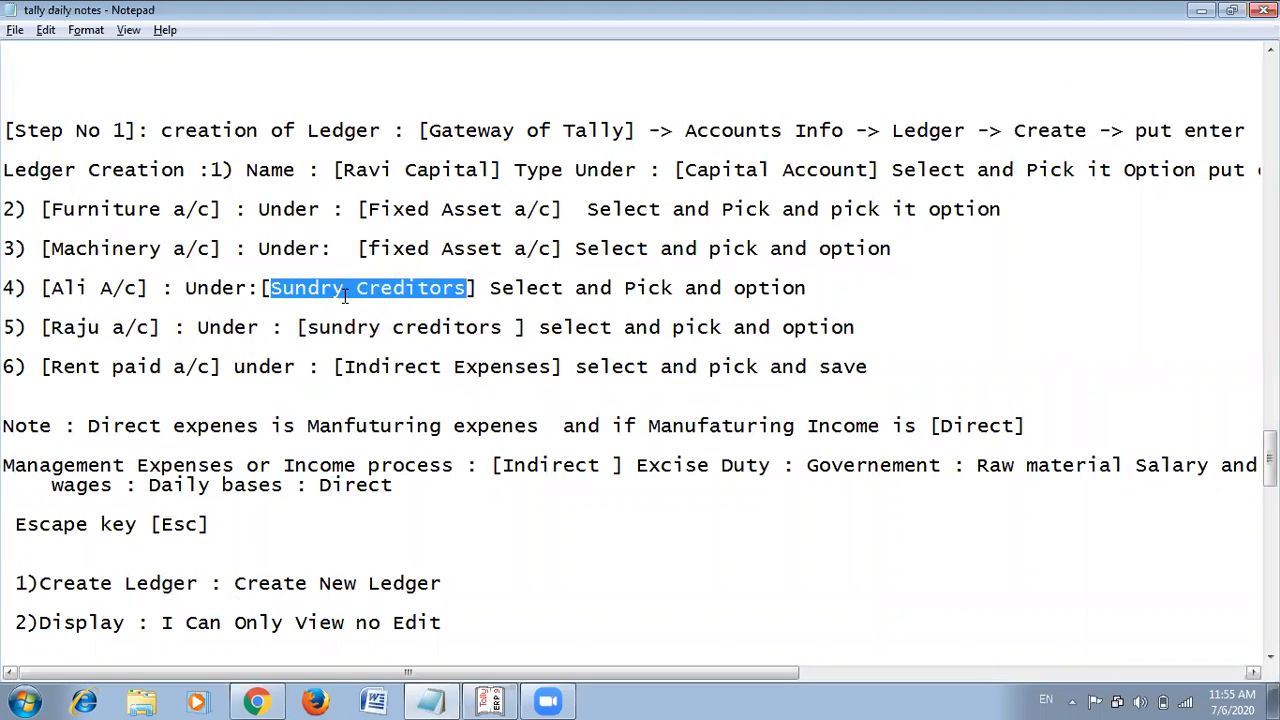
left_click_drag(309, 327, 508, 335)
Switch to Tally.ERP 9, review the account breakdown under Sundry Creditors again, and exit the group summary.
key("alt+Tab")
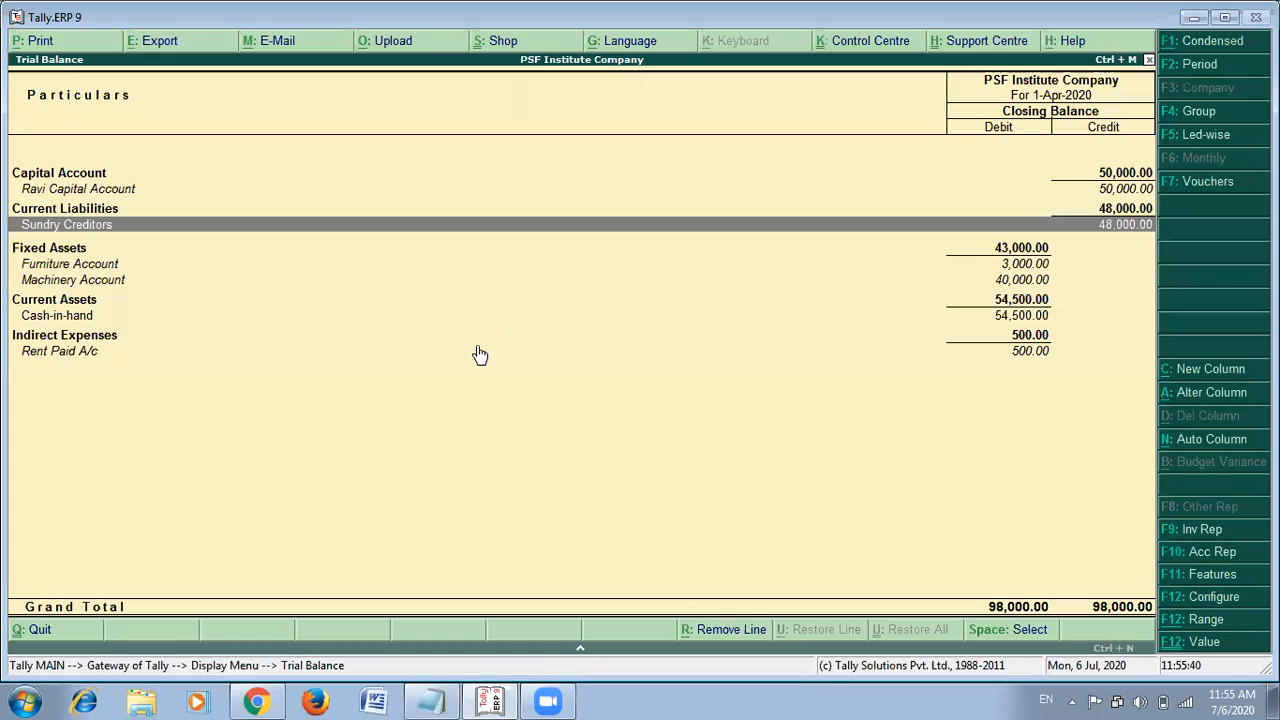
left_click(1088, 222)
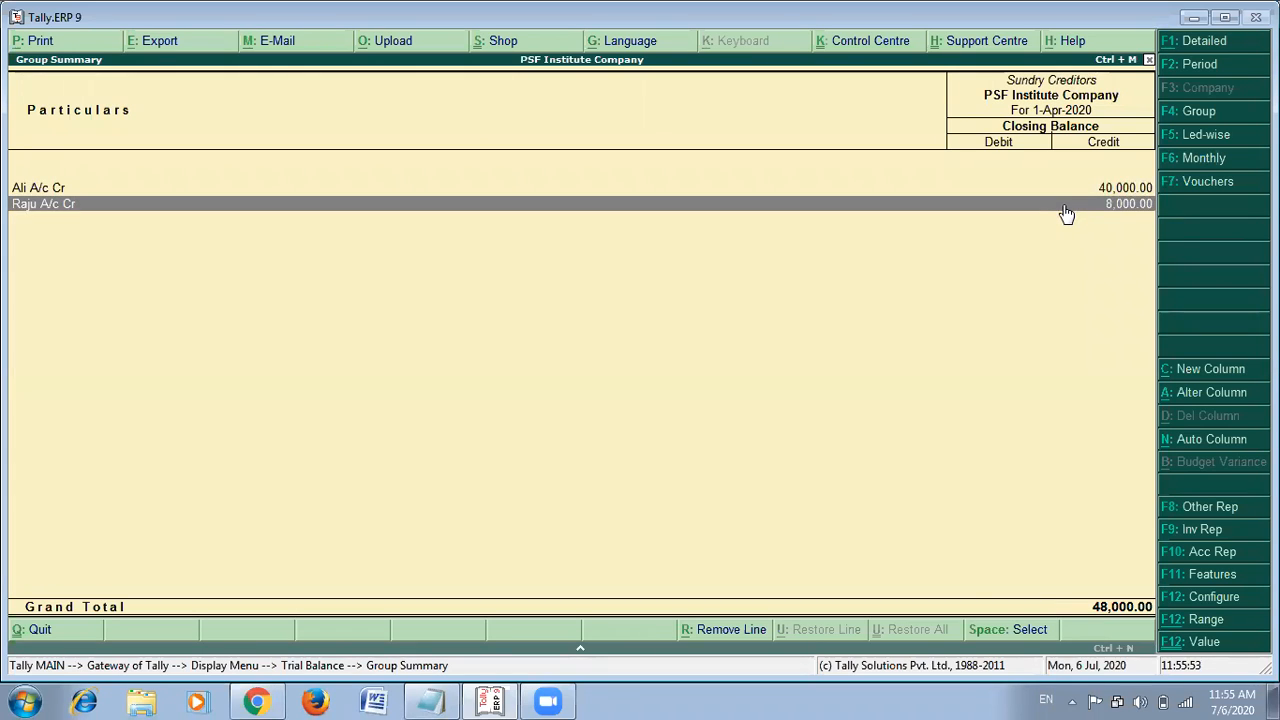
key("Escape")
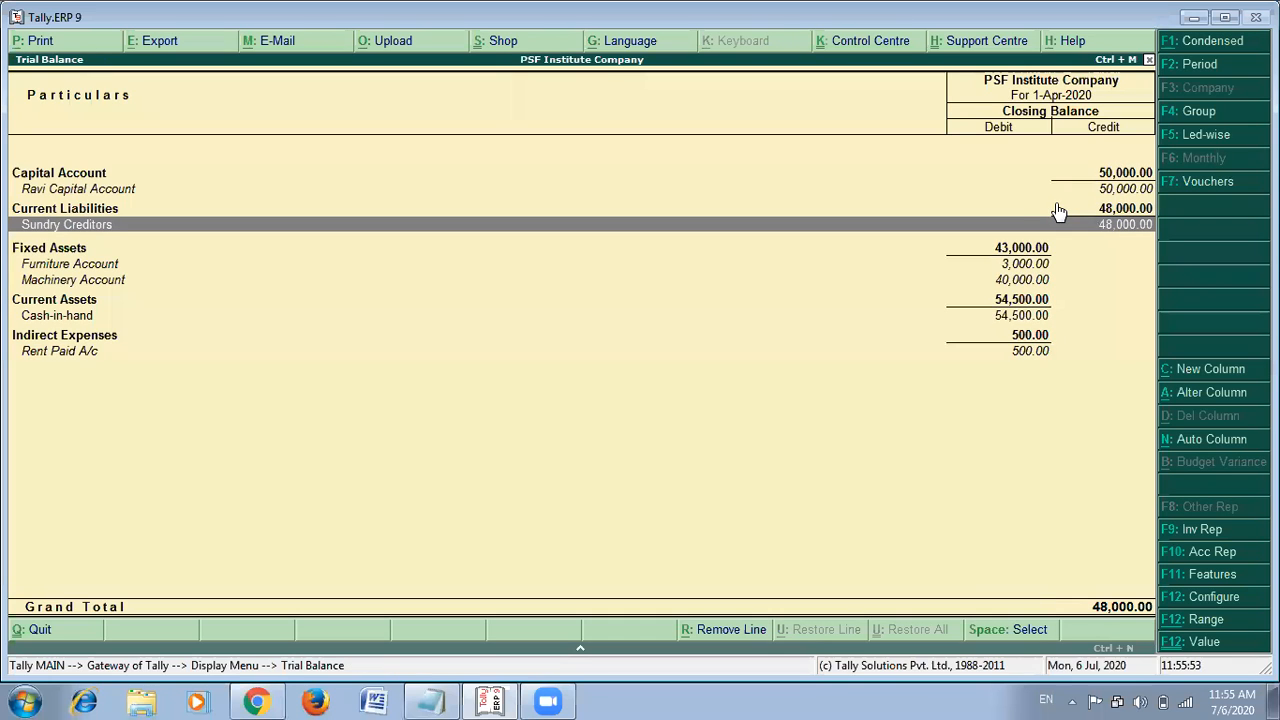
key("Escape")
Go back to the Notepad notes and find the closing steps on viewing the Trail Balance and Ledger Balance.
key("alt+Tab")
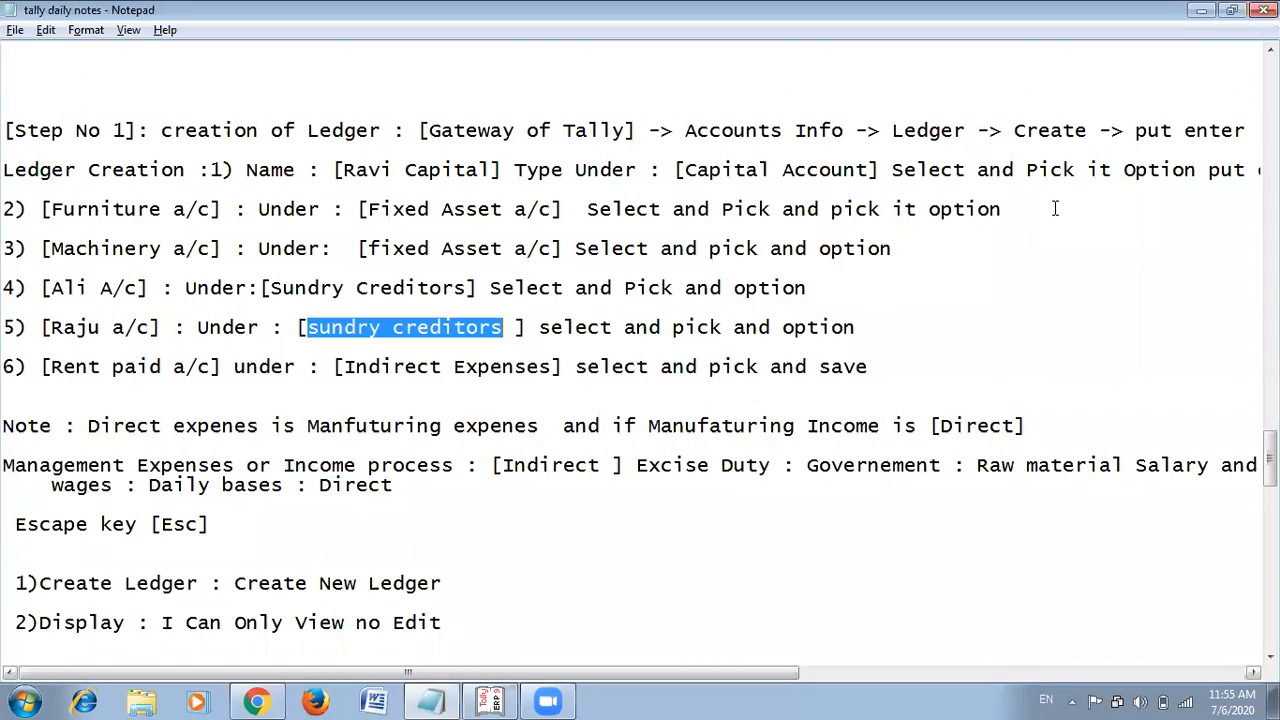
left_click(944, 559)
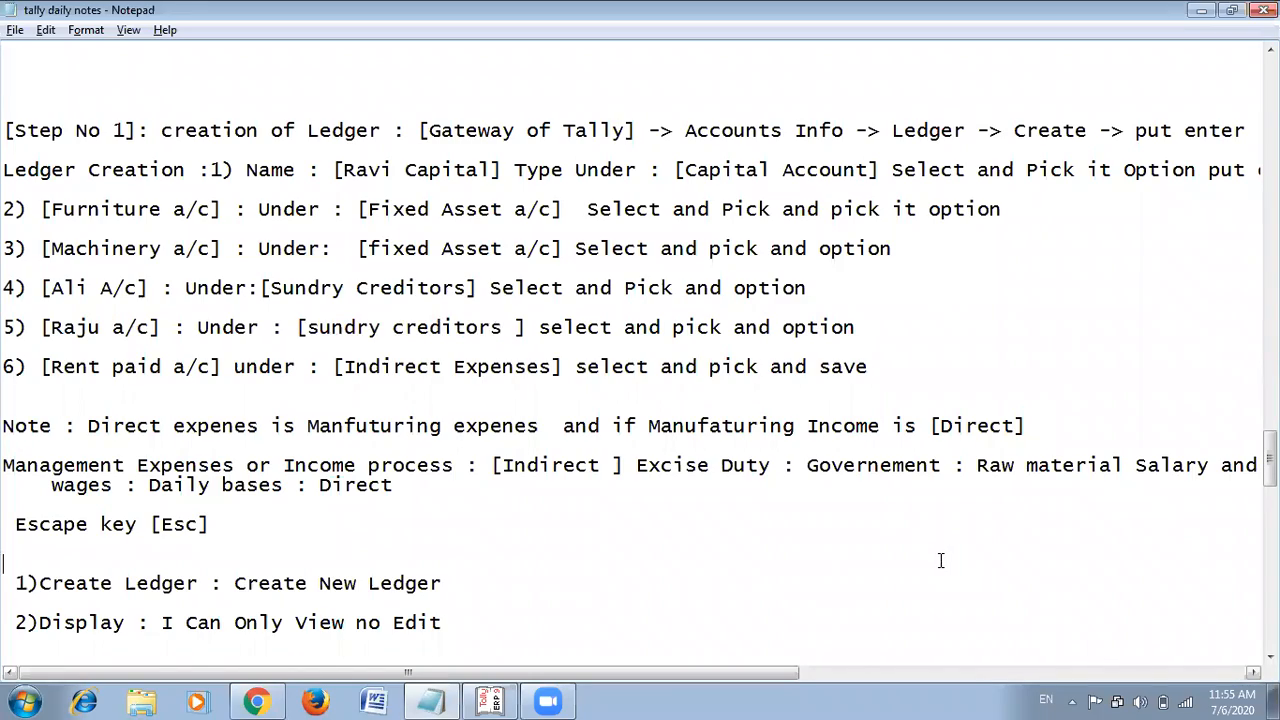
scroll(942, 555, "down", 6)
scroll(940, 515, "down", 18)
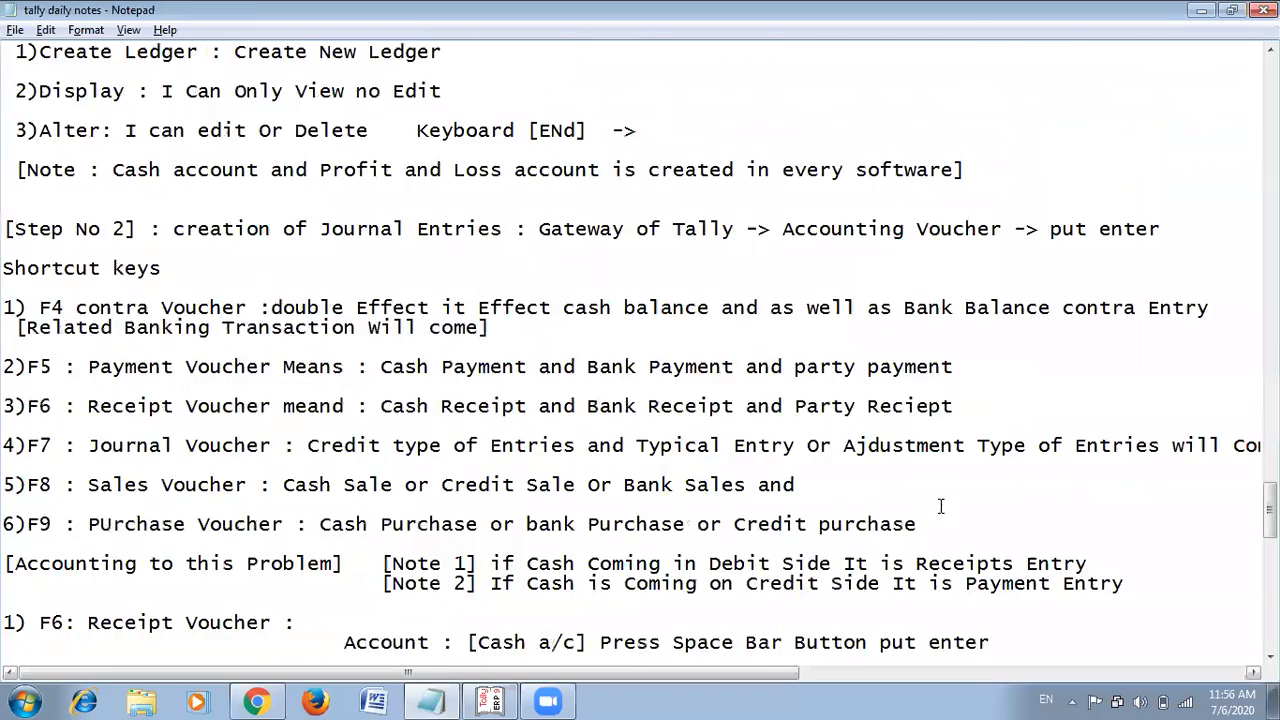
scroll(940, 496, "down", 5)
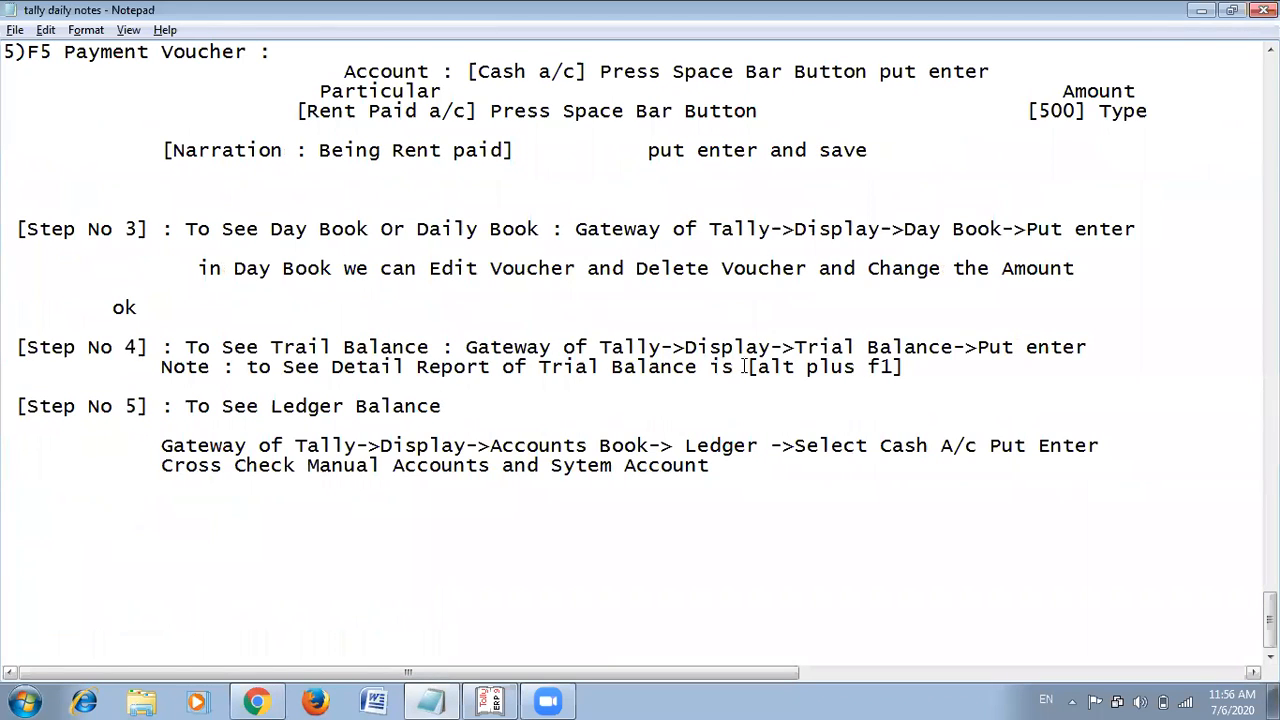
Switch to Tally.ERP 9, open the Trial Balance following the Notepad instructions, and show it in detailed format.
key("alt+Tab")
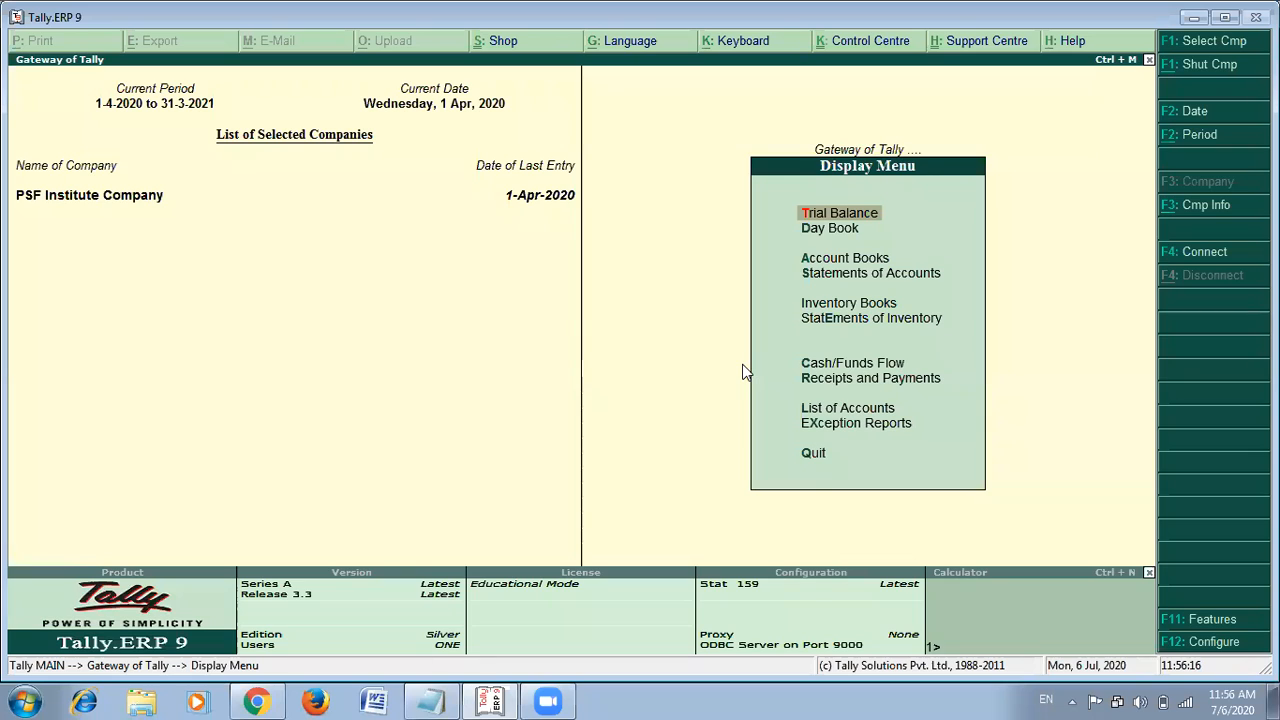
key("Escape")
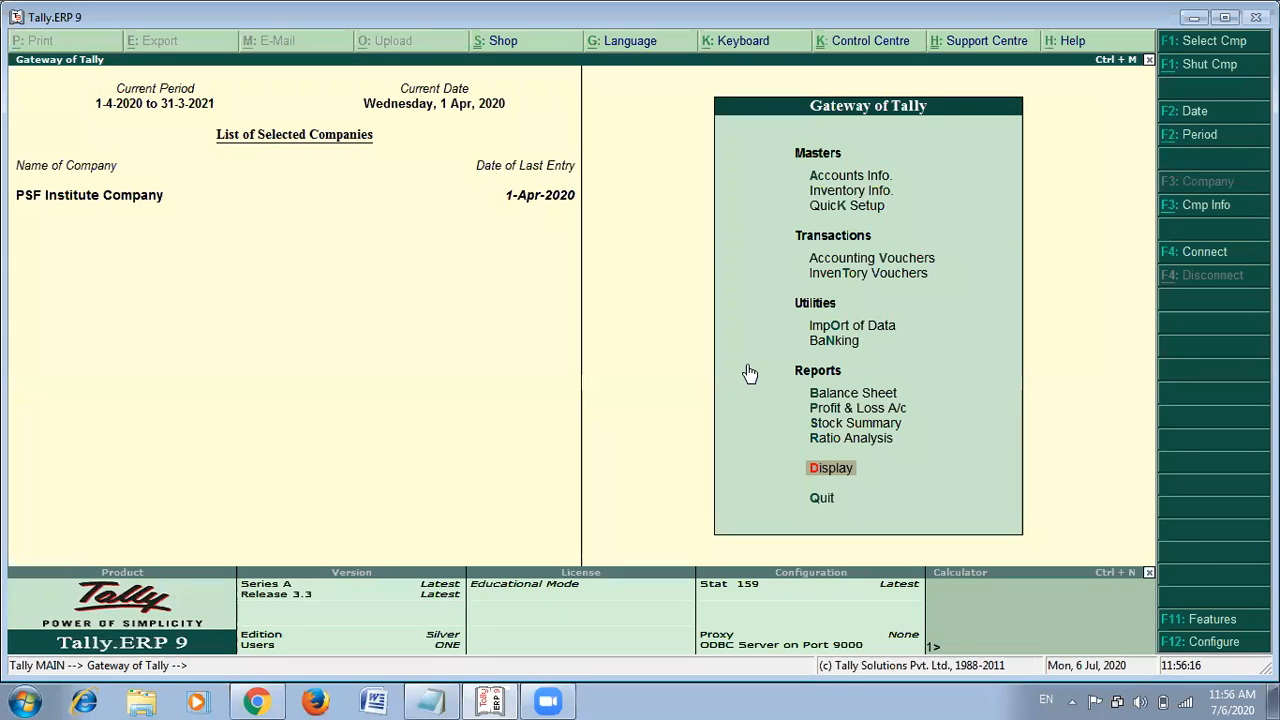
key("Return")
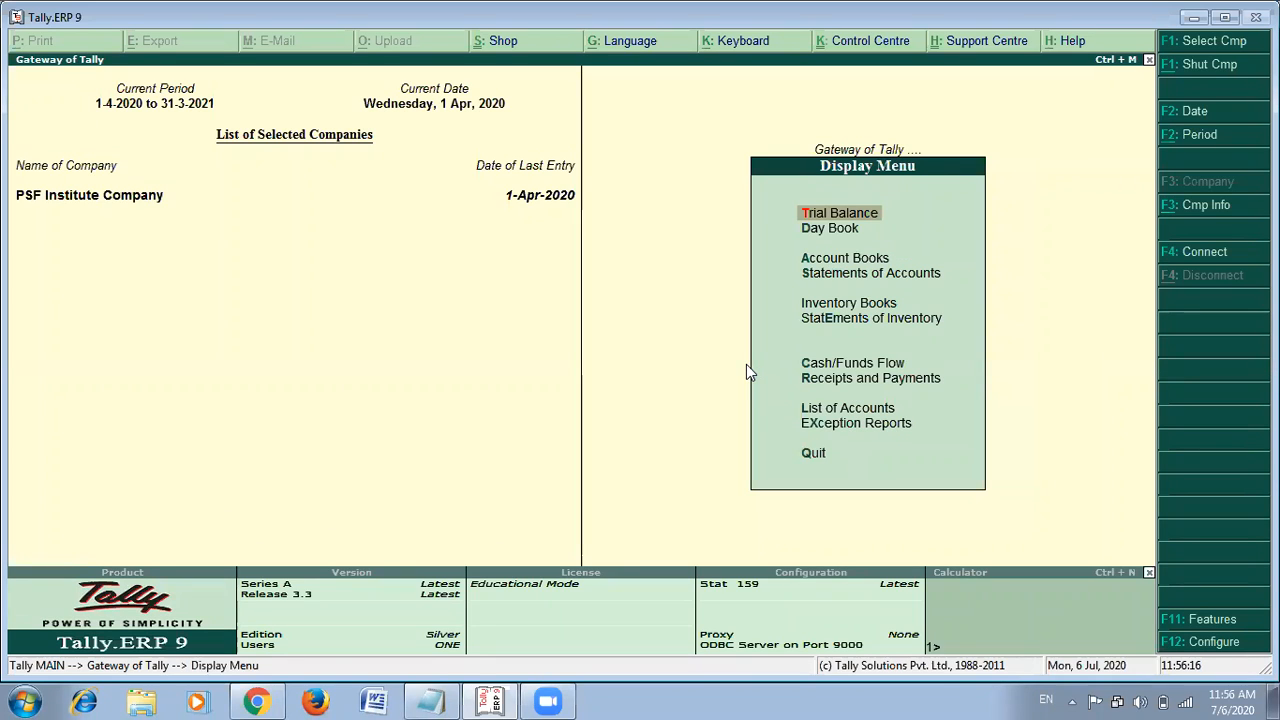
key("Return")
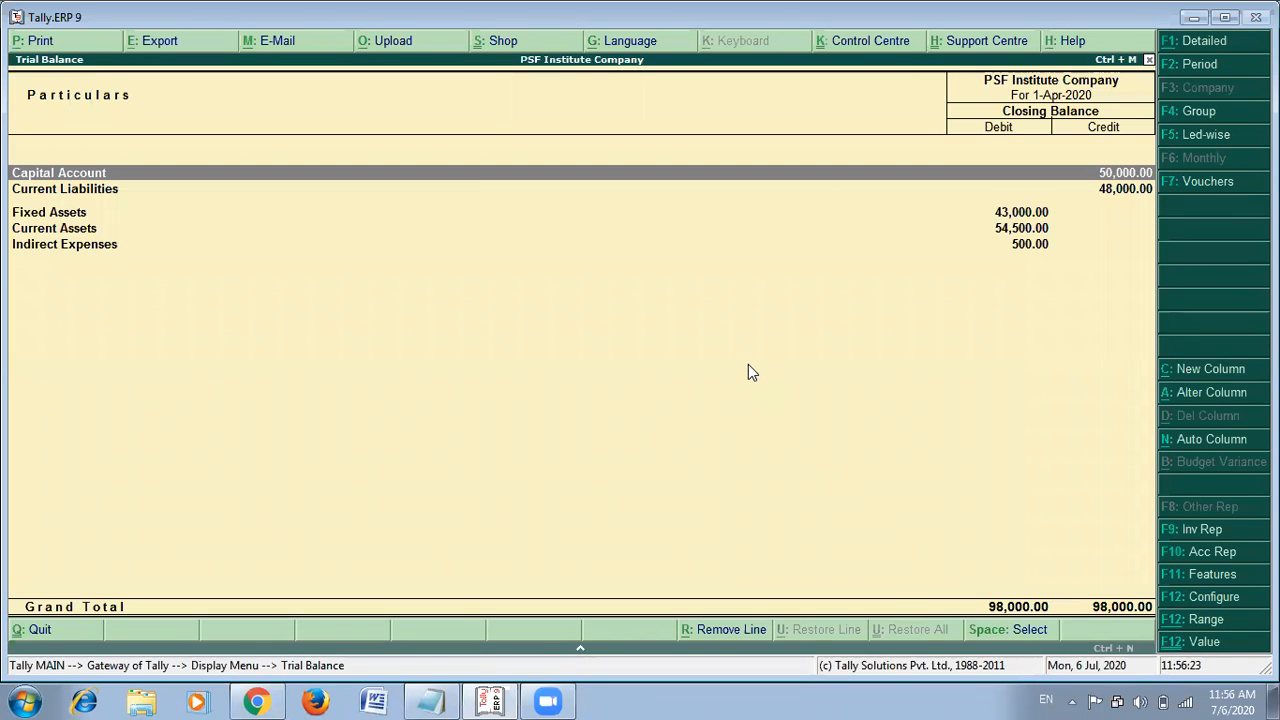
key("alt+Tab")
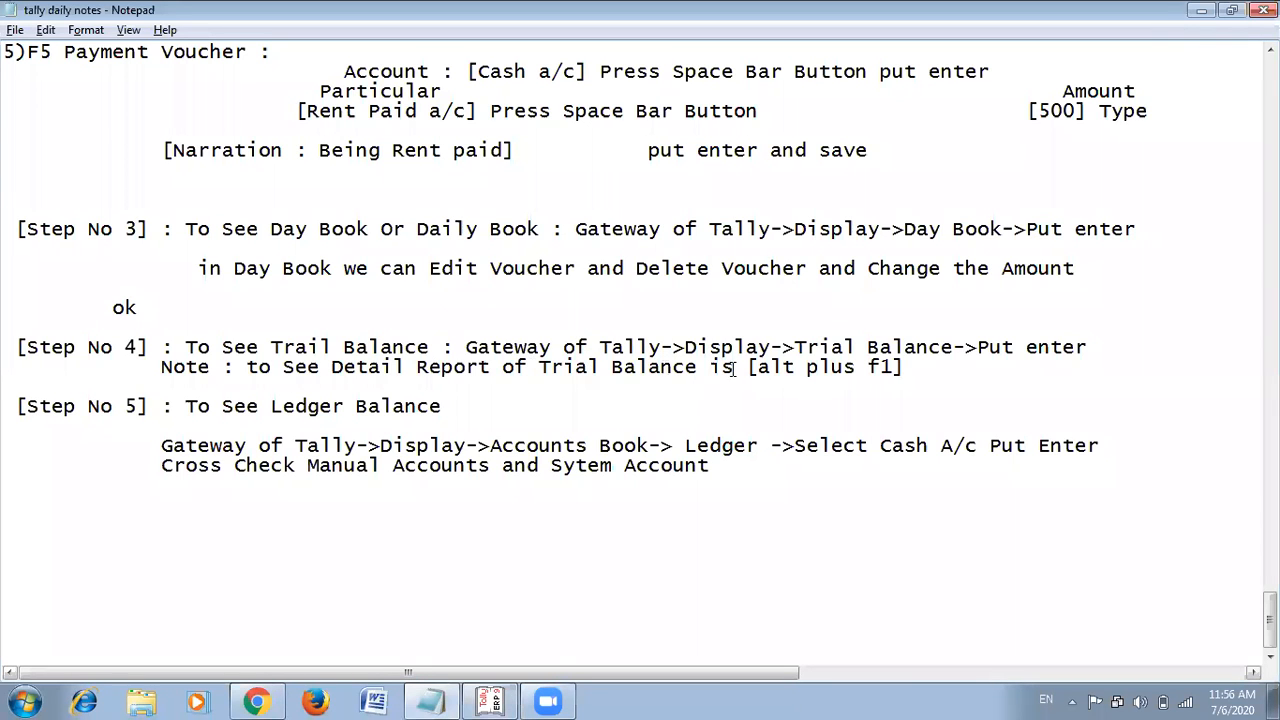
key("alt+Tab")
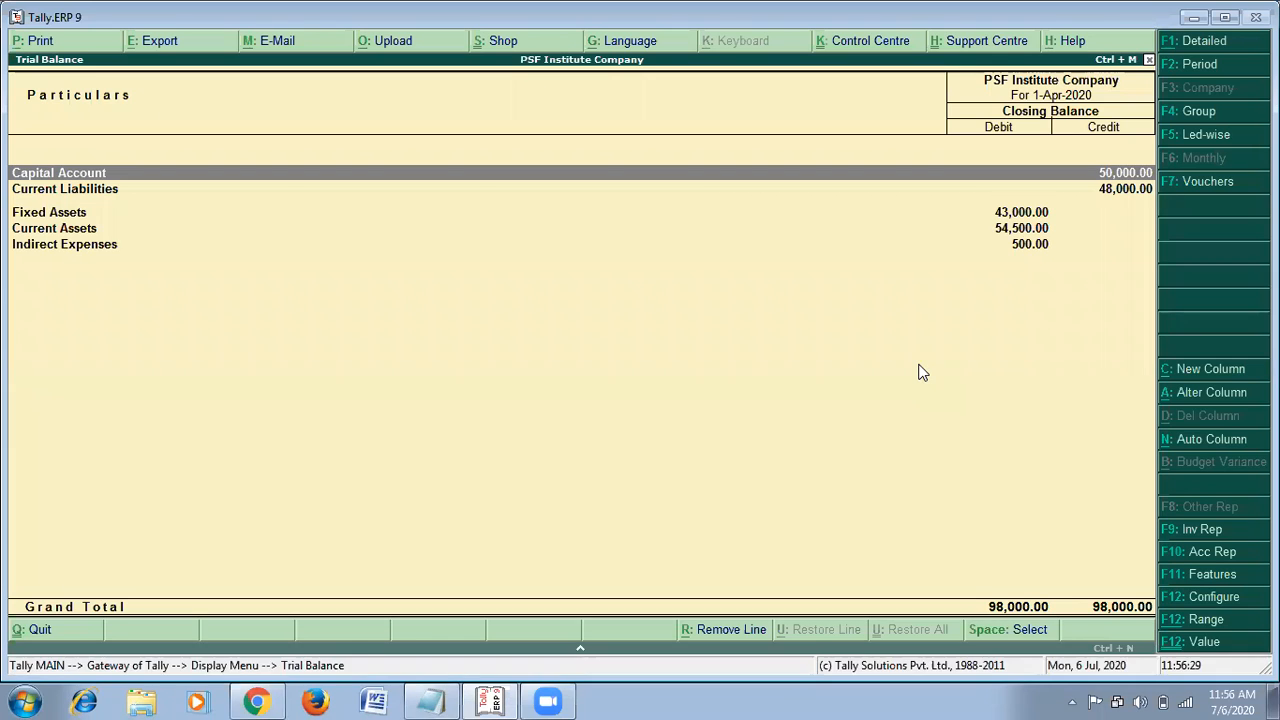
key("alt+F1")
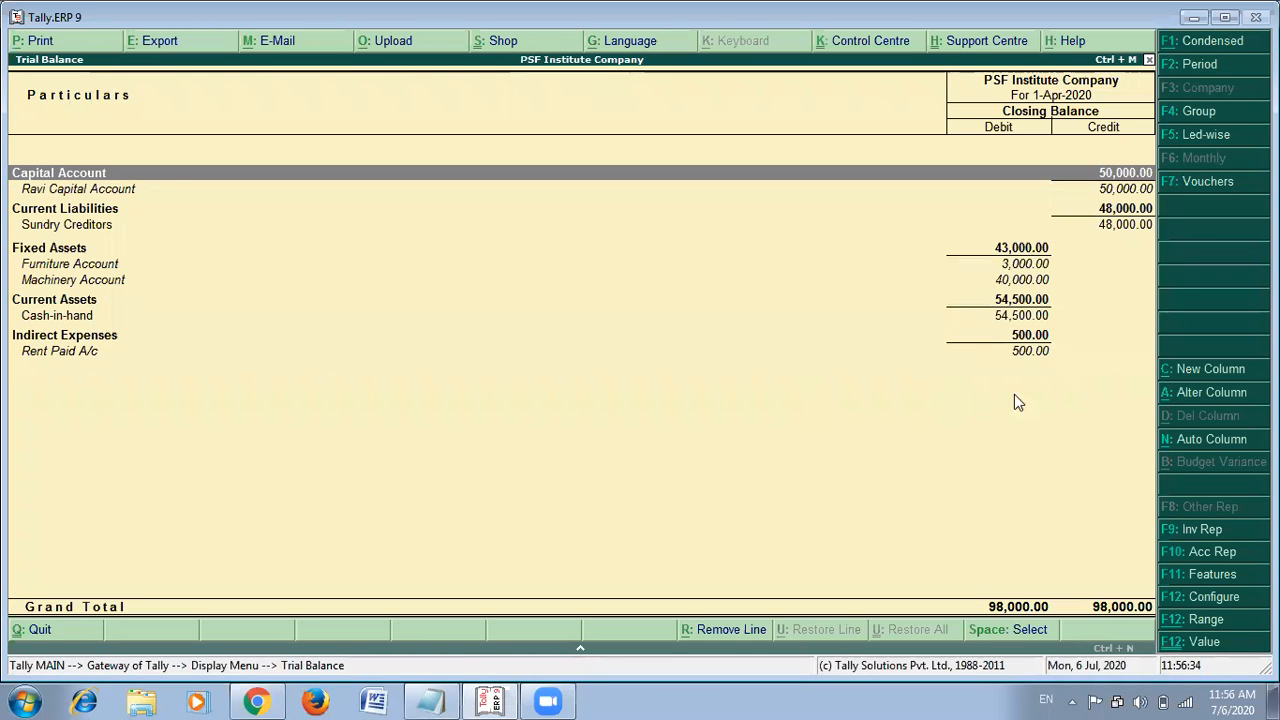
Go back to Notepad, find the manual Trail Balance, and highlight its Cash amount.
key("alt+Tab")
scroll(896, 296, "up", 15)
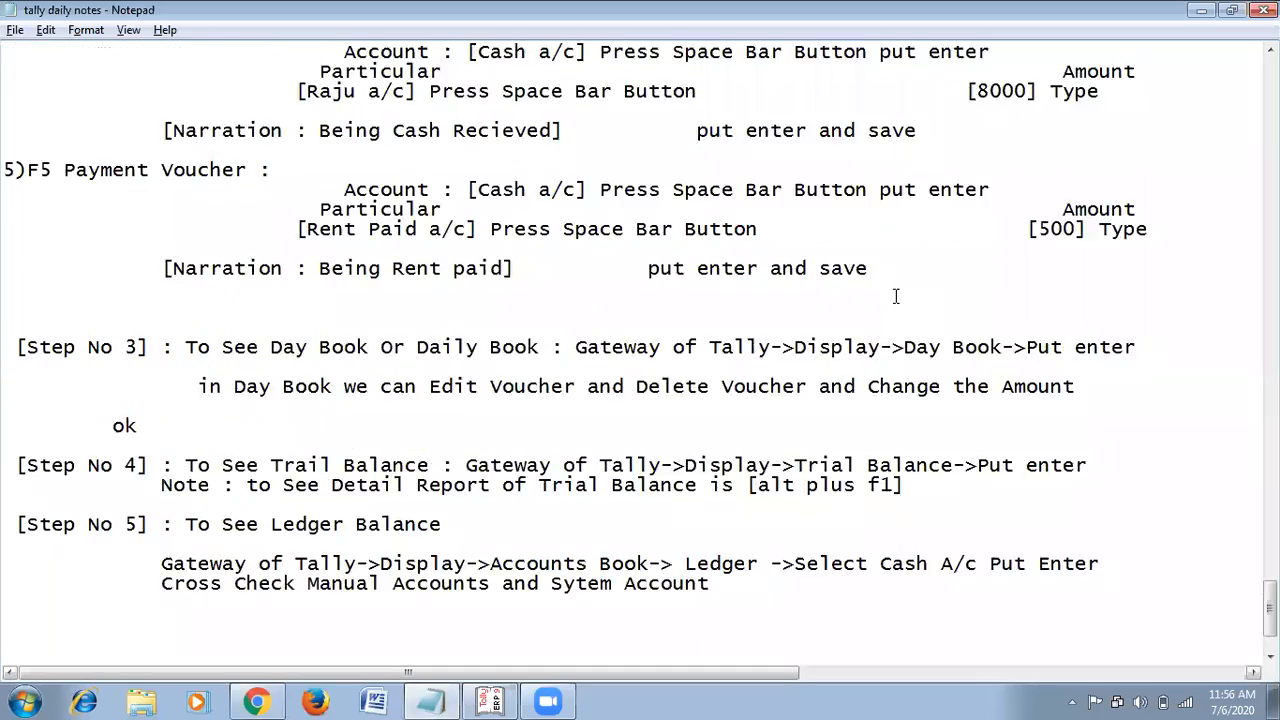
scroll(896, 296, "up", 18)
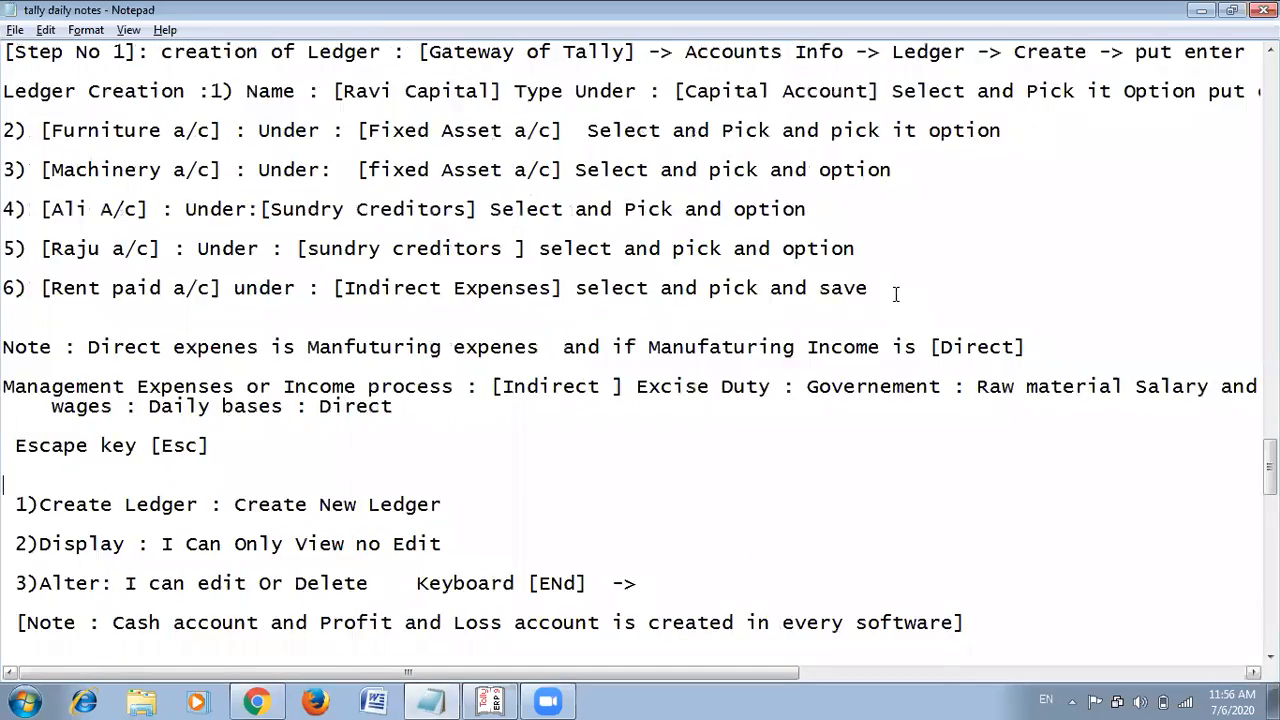
scroll(899, 292, "up", 20)
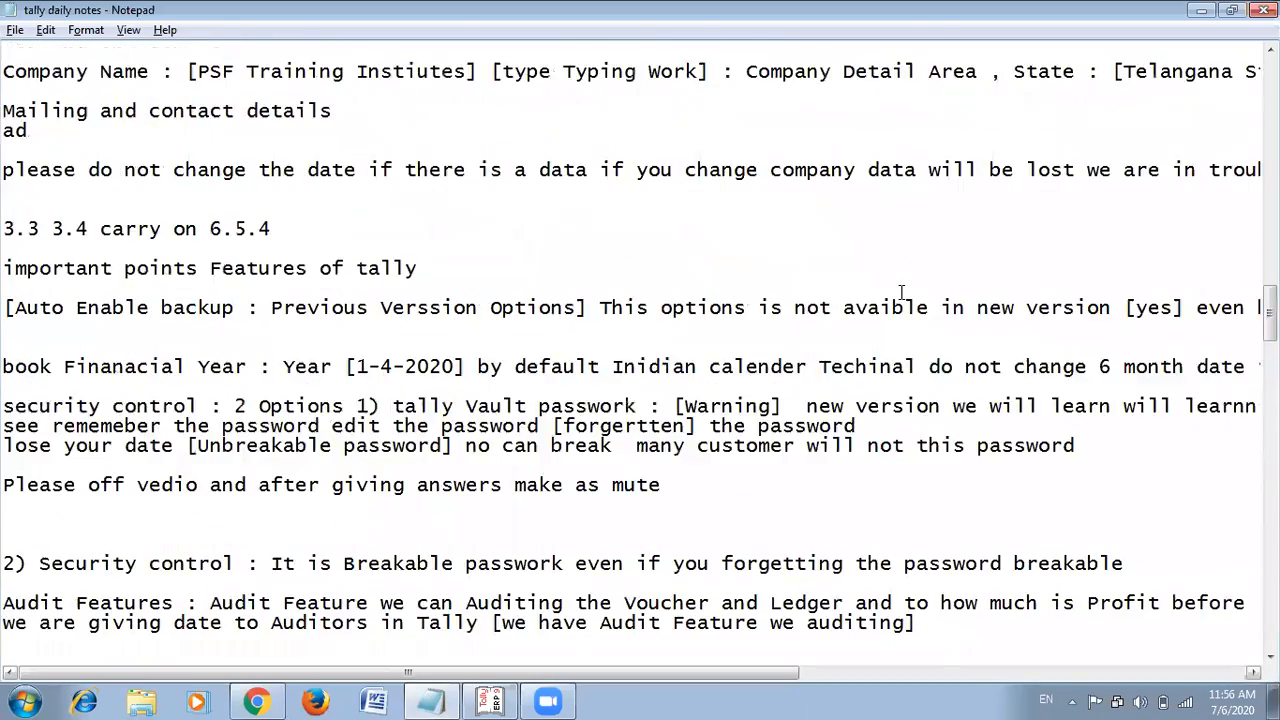
scroll(900, 288, "down", 12)
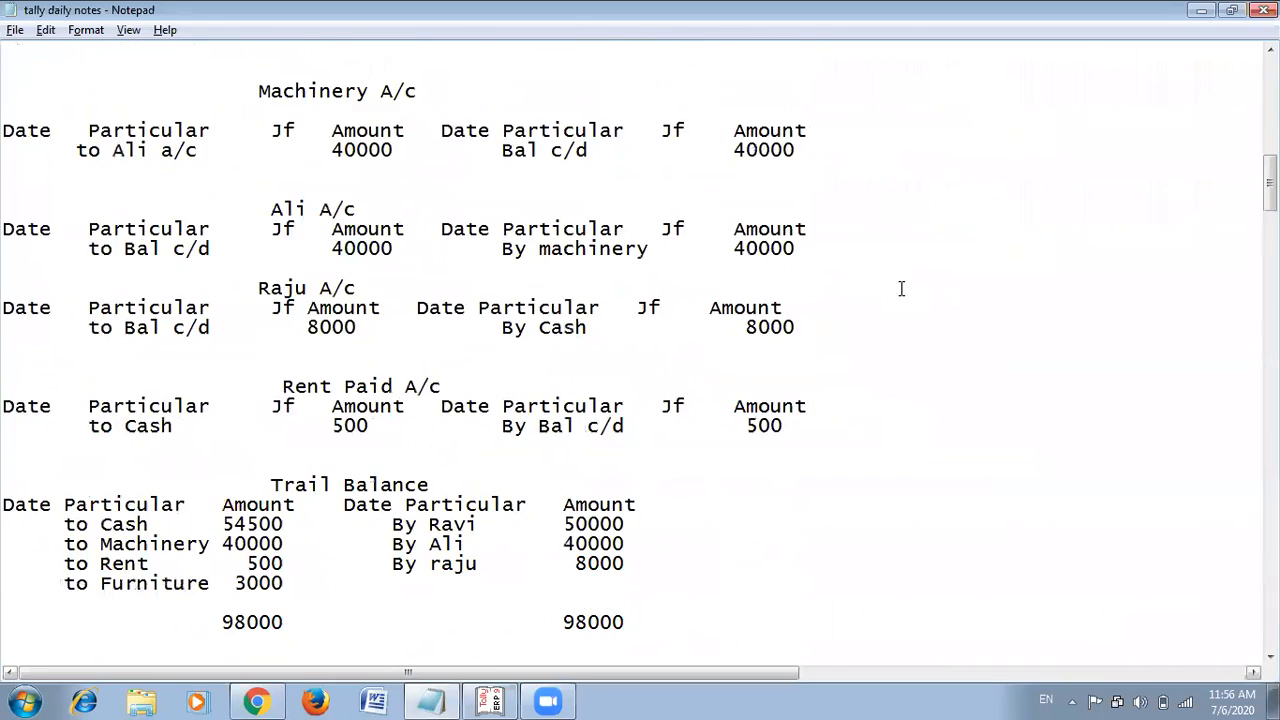
left_click_drag(218, 280, 290, 288)
Switch to Tally.ERP 9 and select the Cash-in-hand line in the Trial Balance to compare it with the manual Cash entry.
key("alt+Tab")
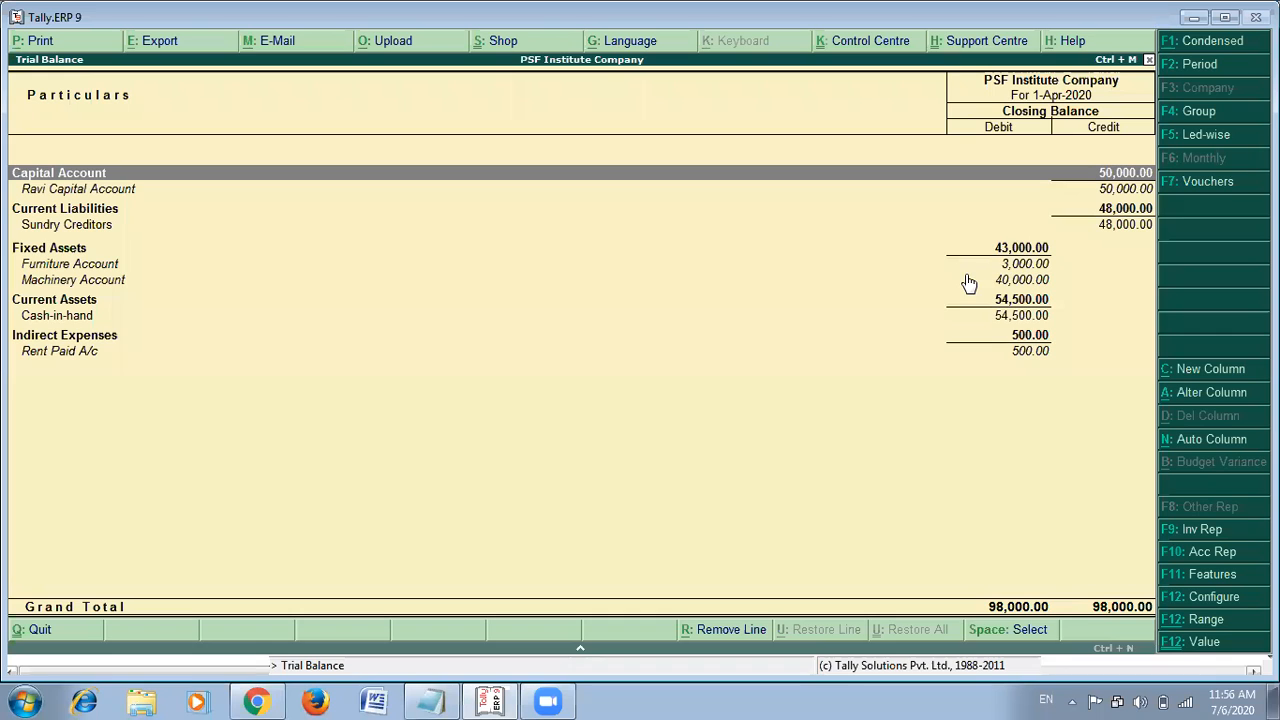
key("Down")
key("Down")
key("Down")
key("Down")
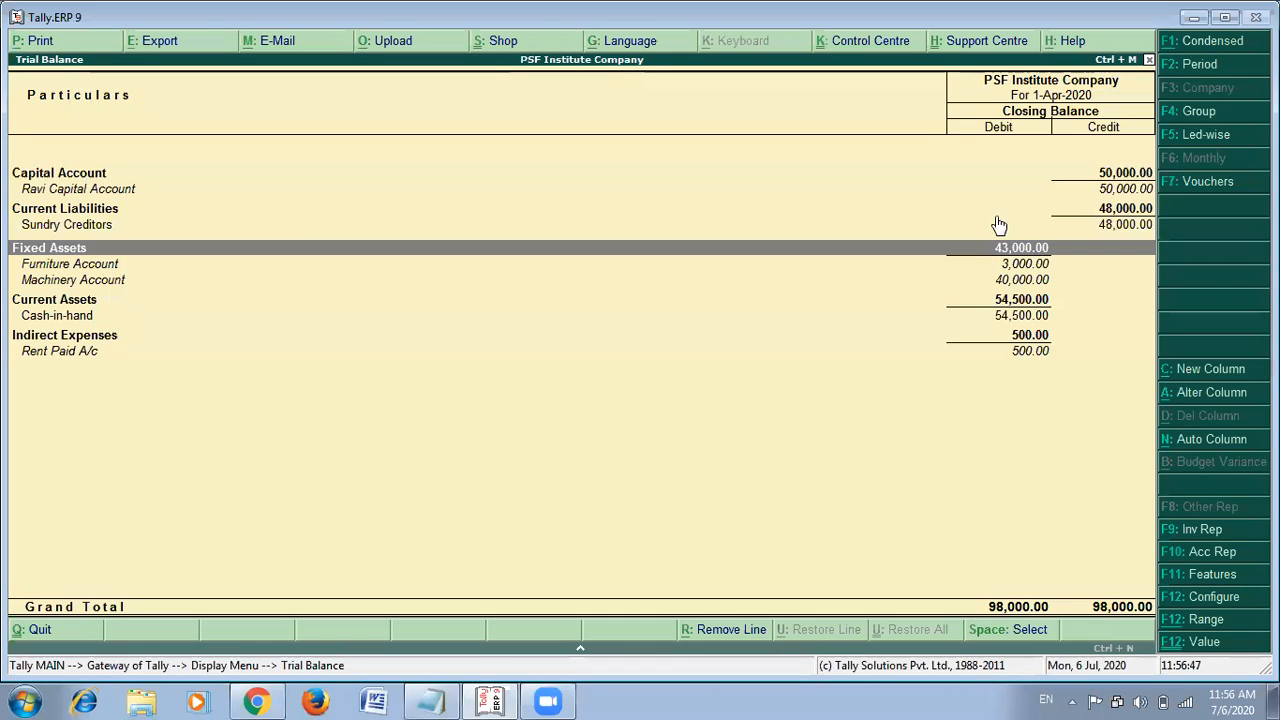
key("Down")
key("Down")
key("Down")
key("Down")
Highlight the Machinery amount in the Notepad Trail Balance and compare it with the Machinery Account line in Tally.ERP 9.
key("alt+Tab")
key("Down")
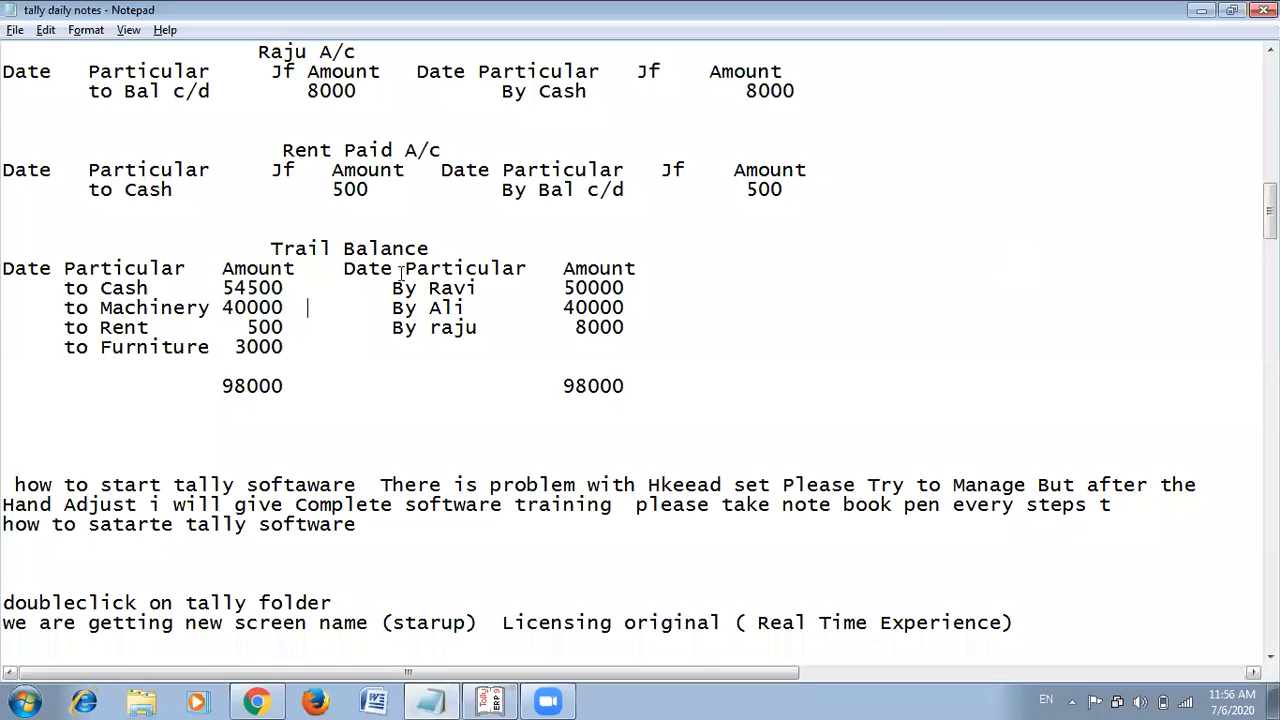
left_click_drag(222, 307, 294, 321)
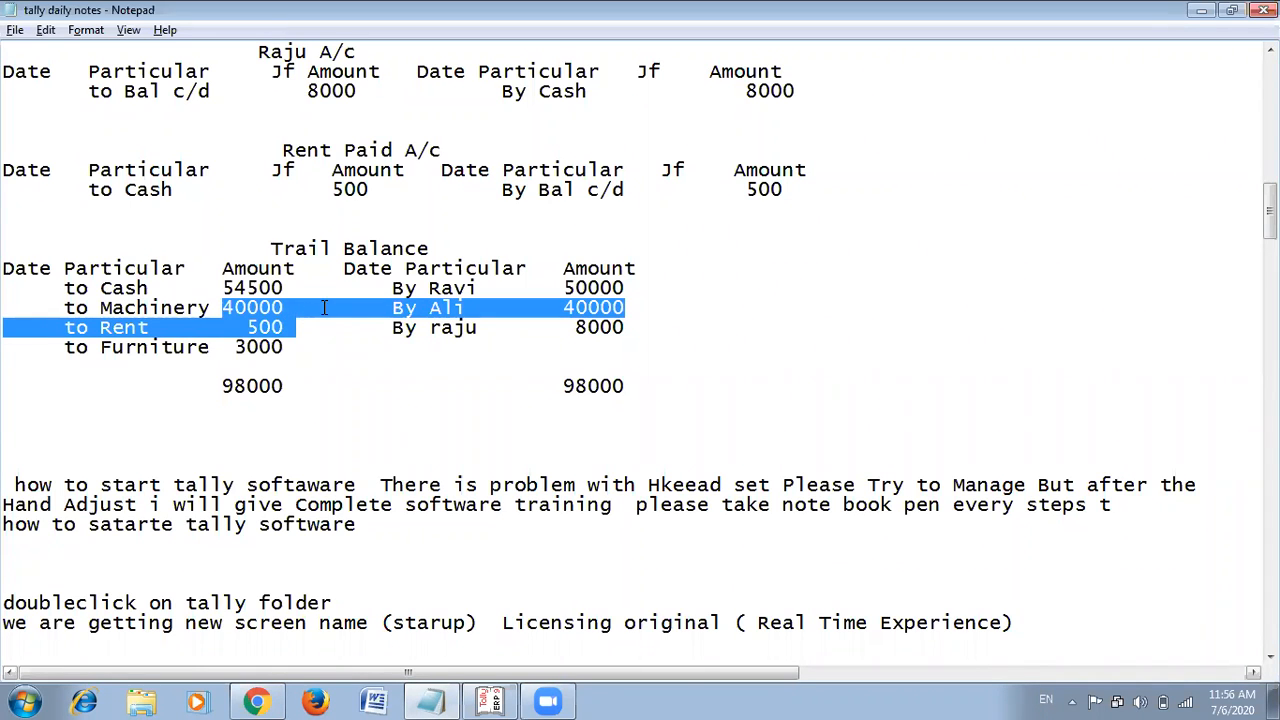
key("alt+Tab")
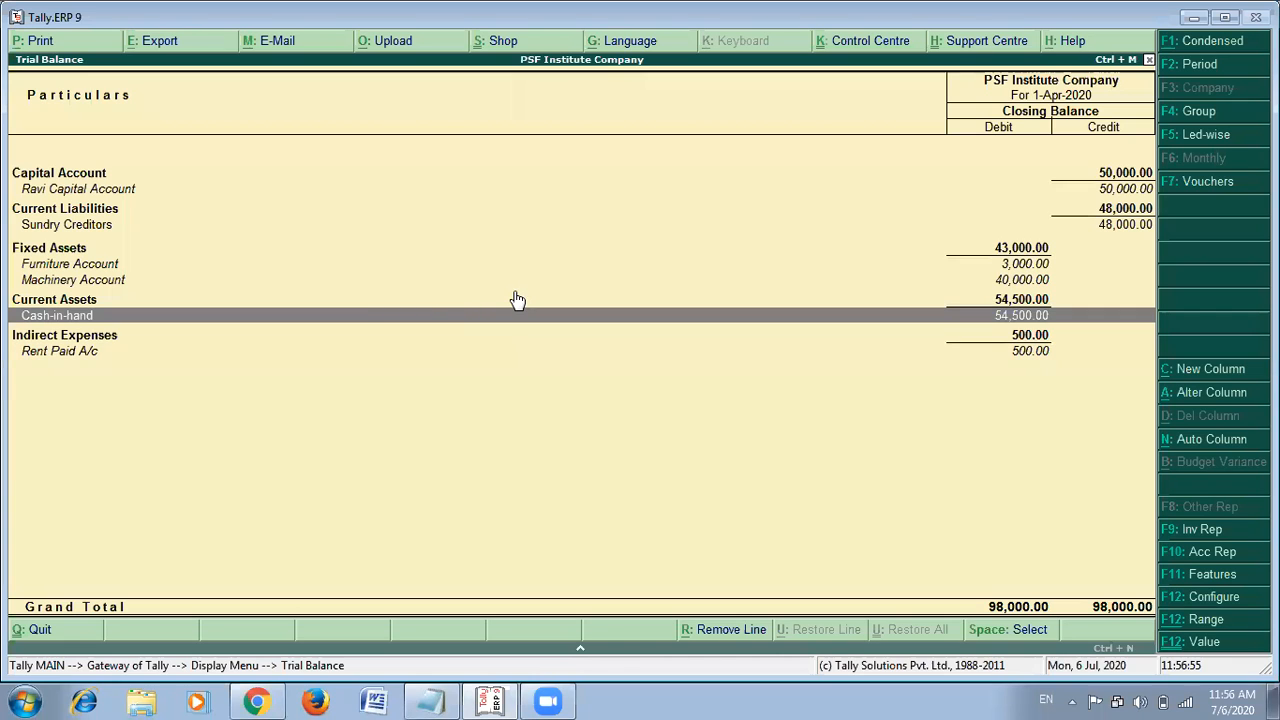
key("Up")
key("Up")
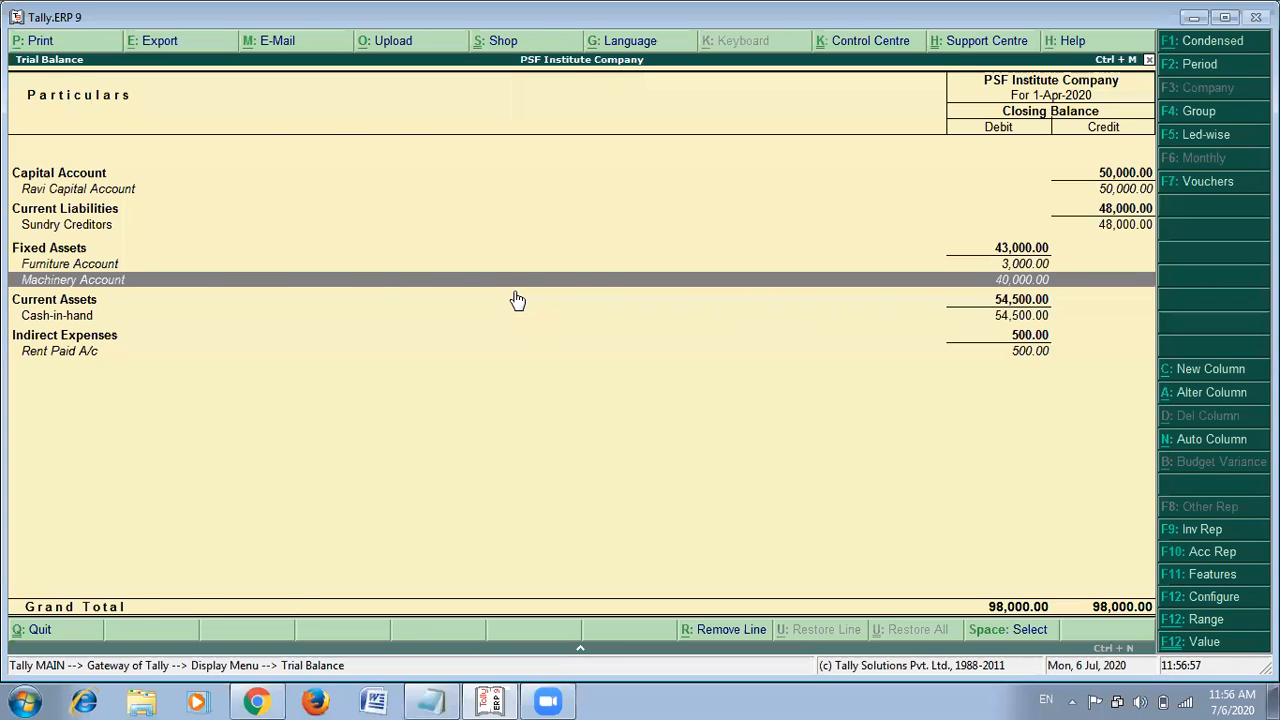
key("alt+Tab")
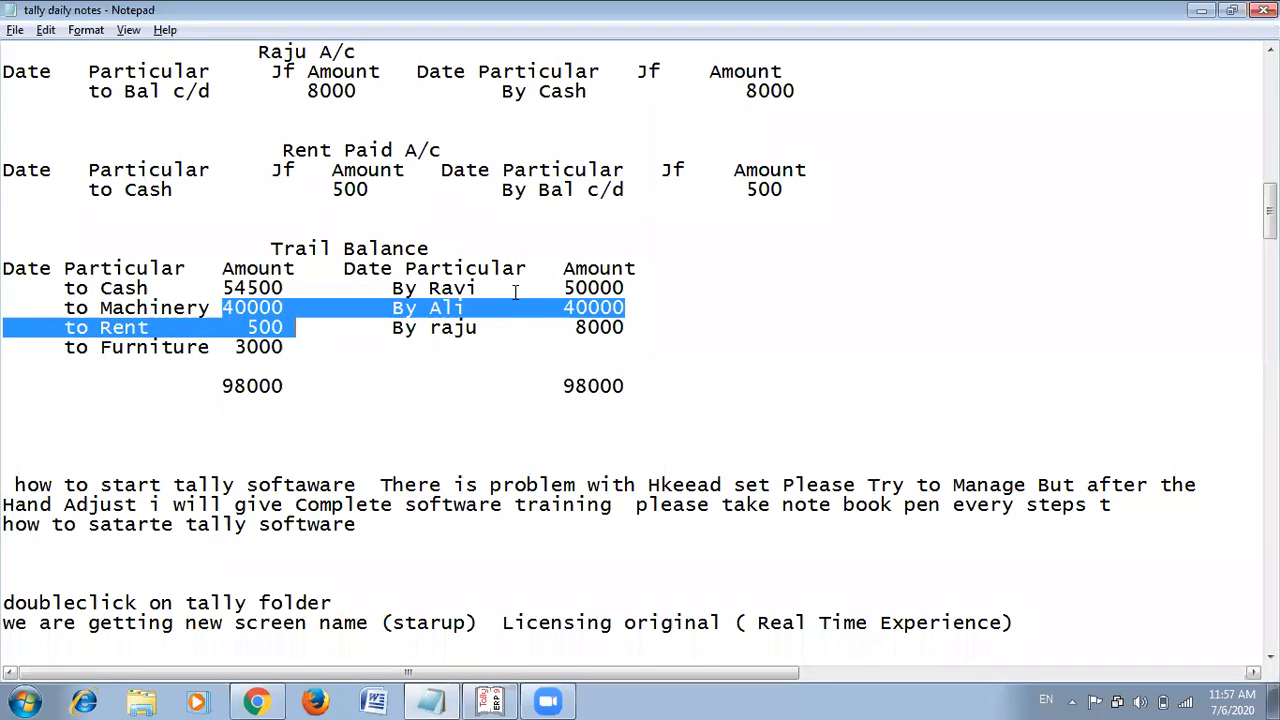
key("alt+Tab")
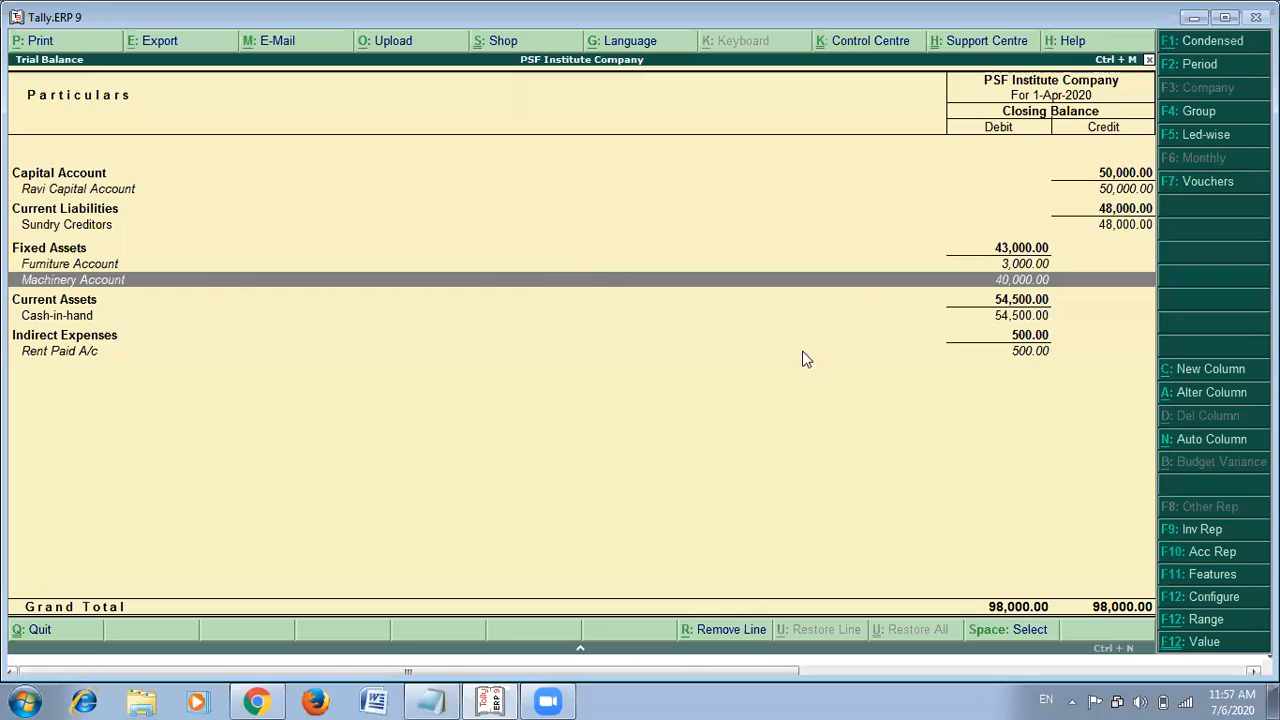
Check the Rent Paid A/c and Furniture Account lines in Tally.ERP 9 against the Rent and Furniture entries in Notepad.
left_click(1010, 350)
key("alt+Tab")
left_click_drag(124, 346, 290, 342)
key("alt+Tab")
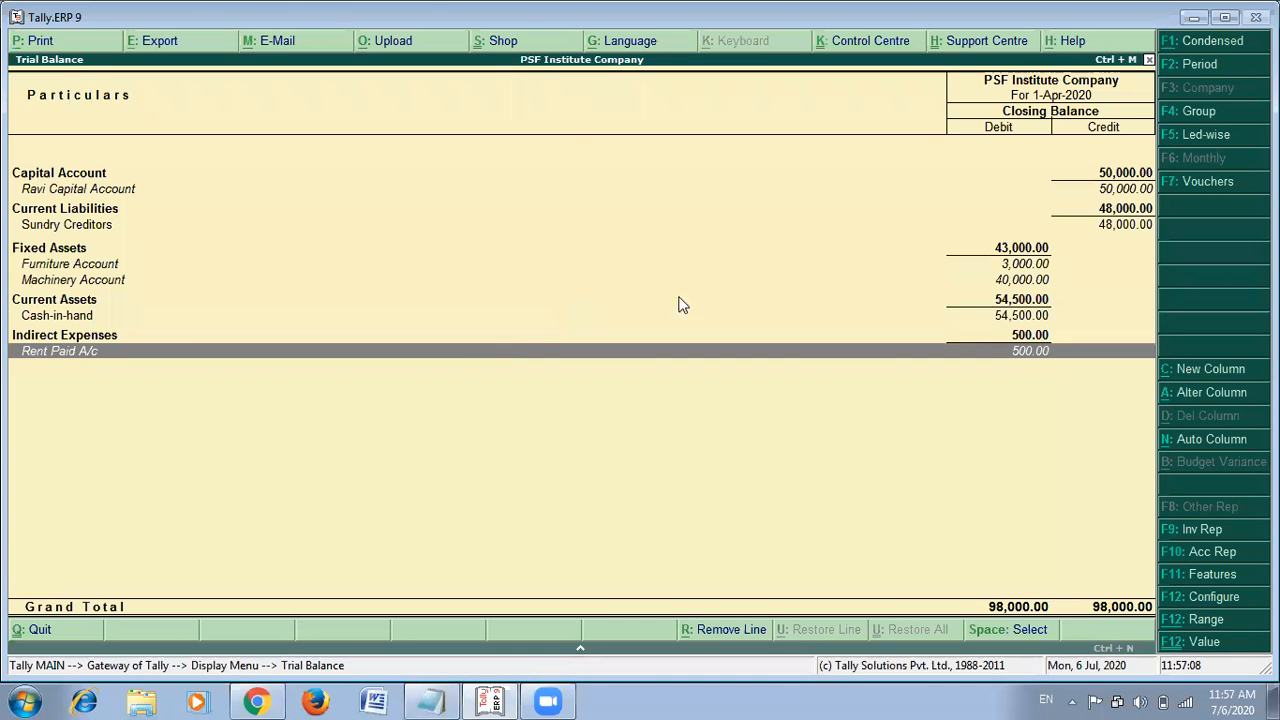
left_click(946, 266)
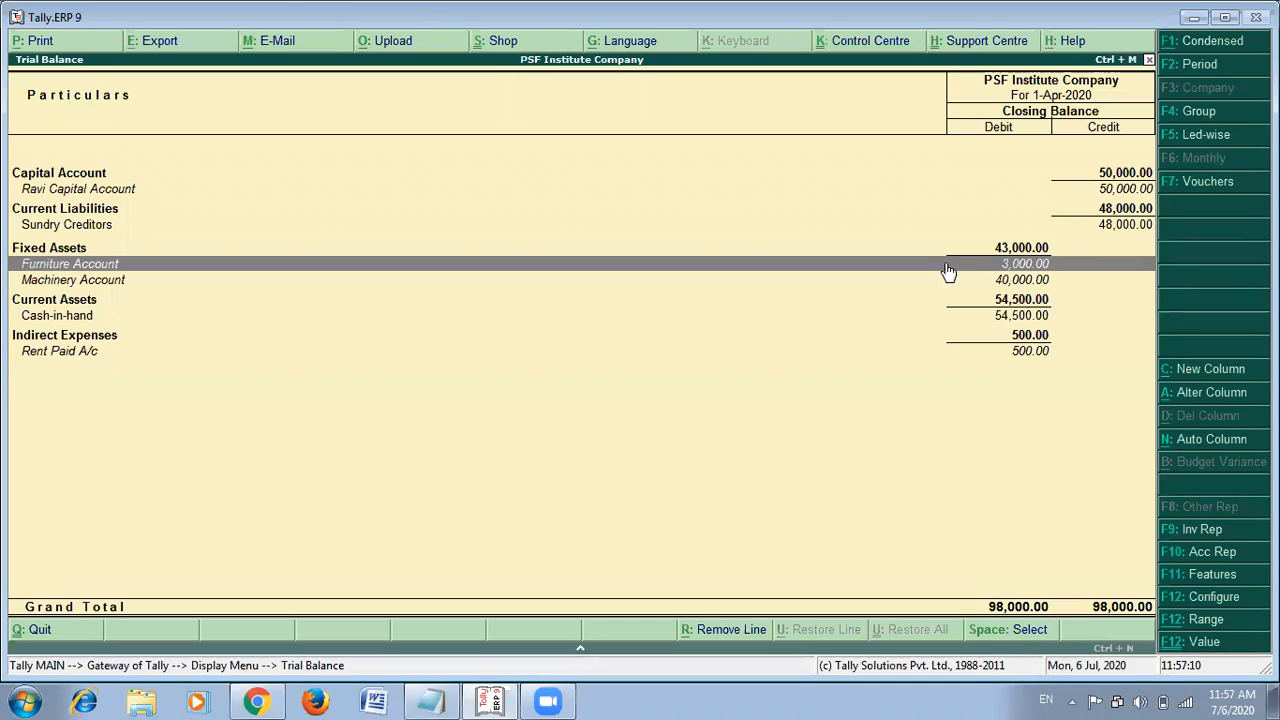
key("alt+Tab")
key("alt+Tab")
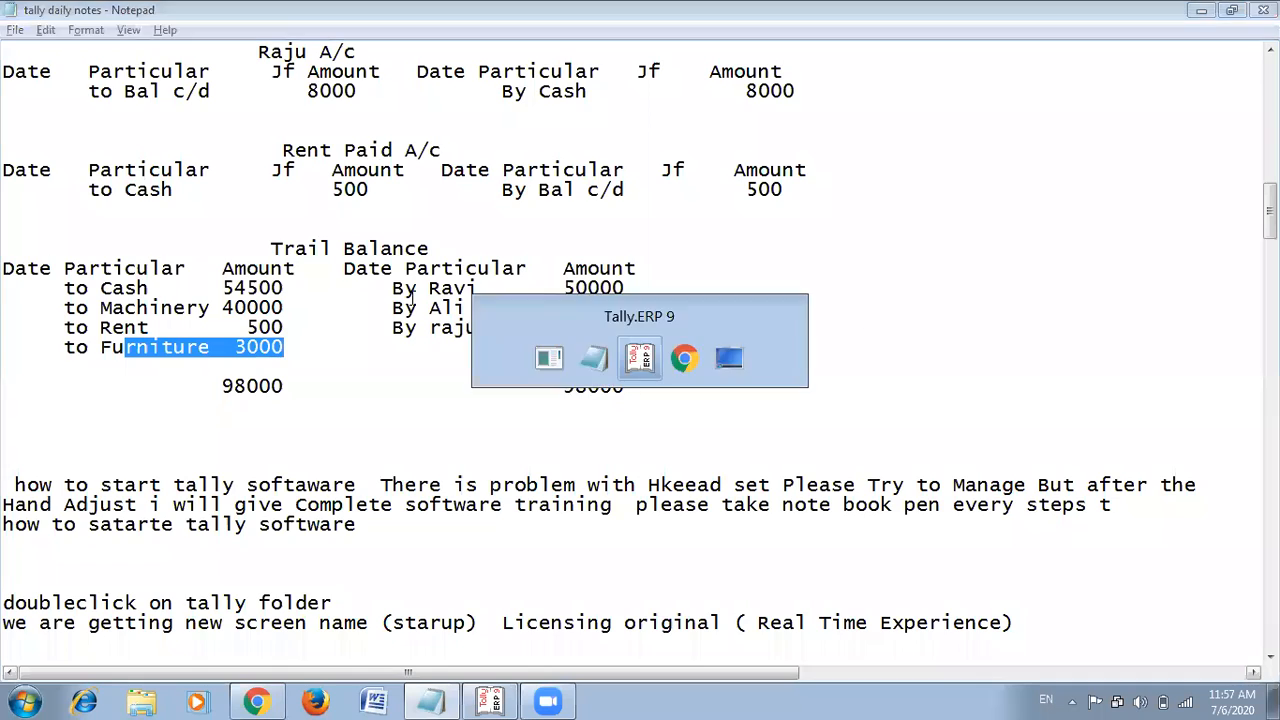
key("alt+Tab")
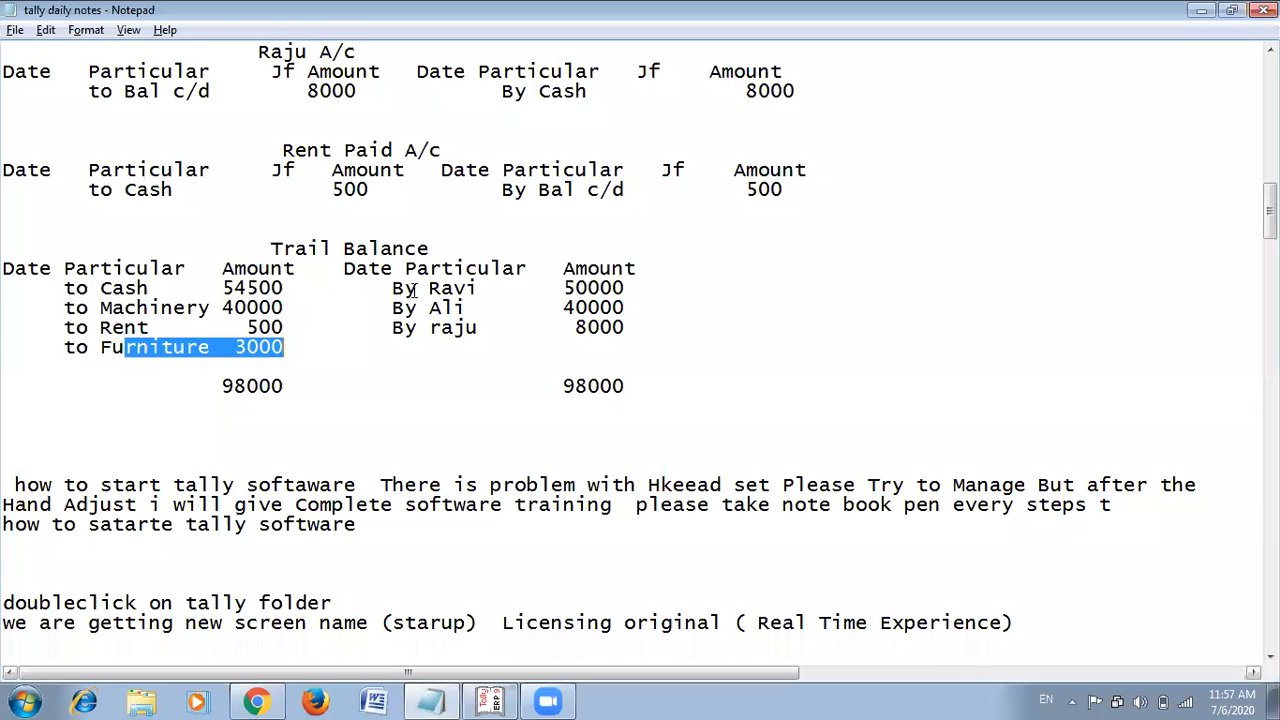
Highlight the capital entry in the Notepad Trail Balance, then select the matching capital account and Sundry Creditors lines in Tally.ERP 9.
left_click_drag(414, 289, 622, 288)
key("alt+Tab")
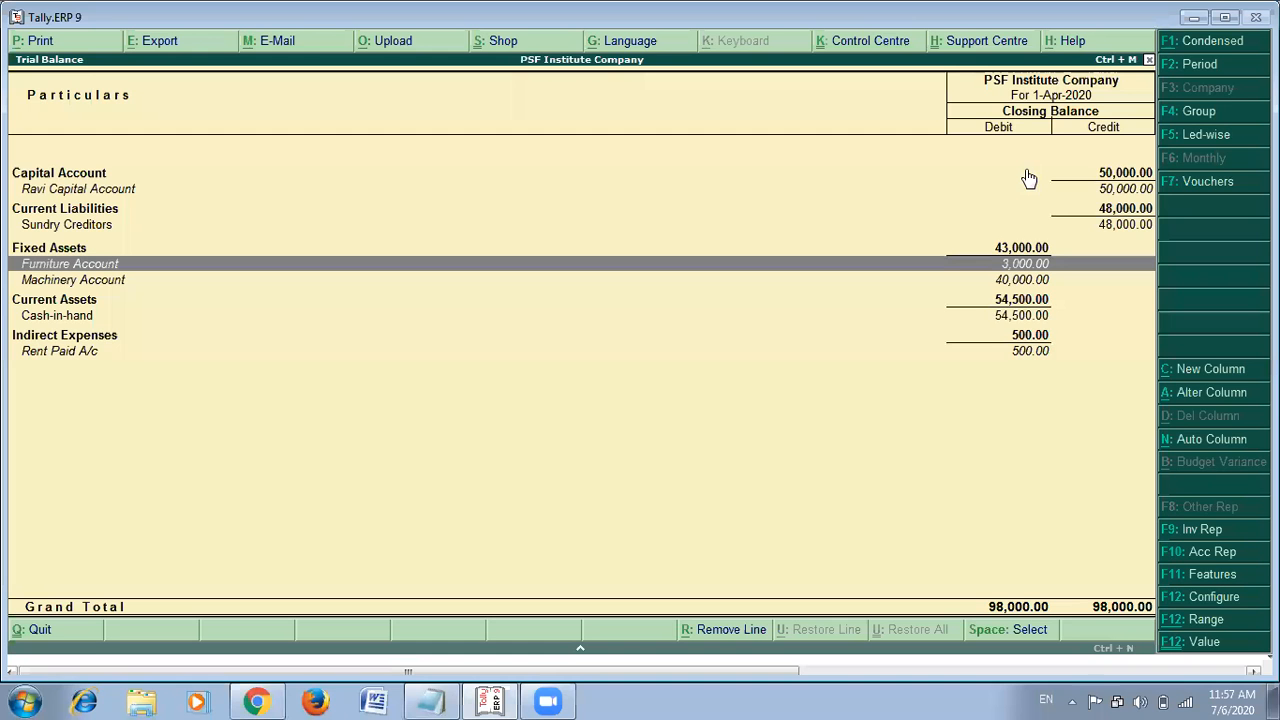
left_click(1113, 190)
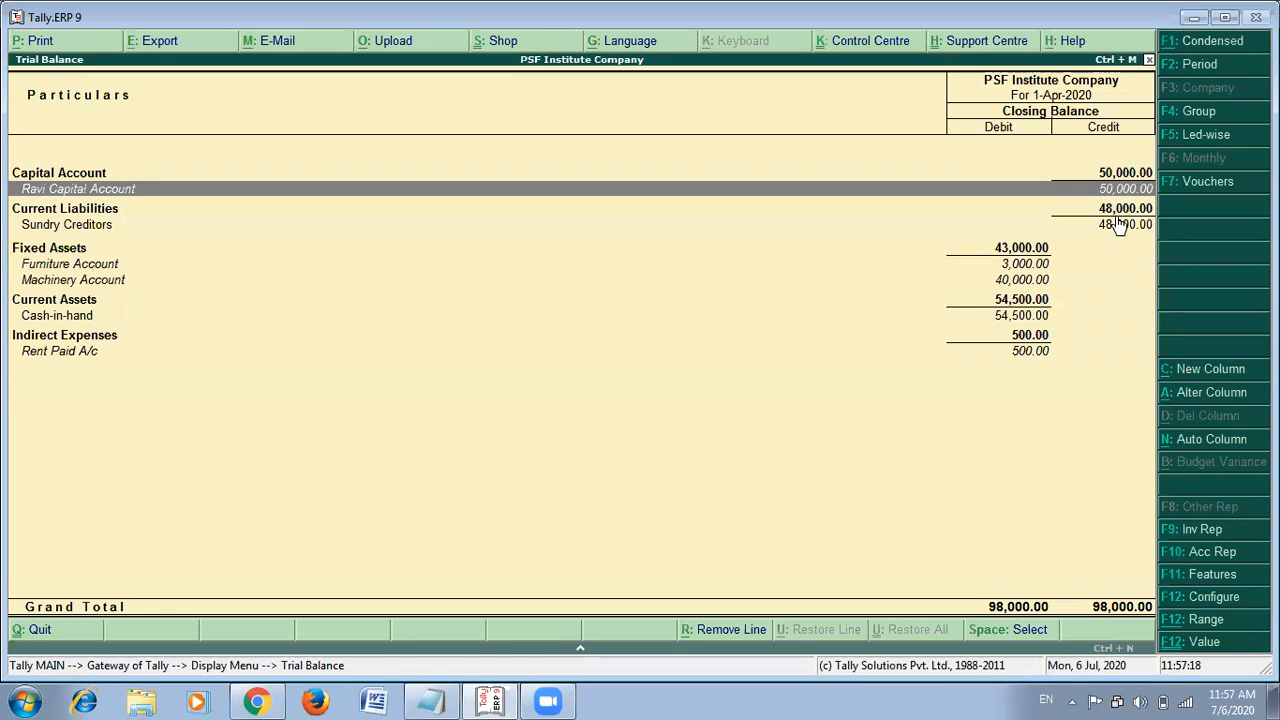
left_click(1115, 226)
key("alt+Tab")
key("alt+Tab")
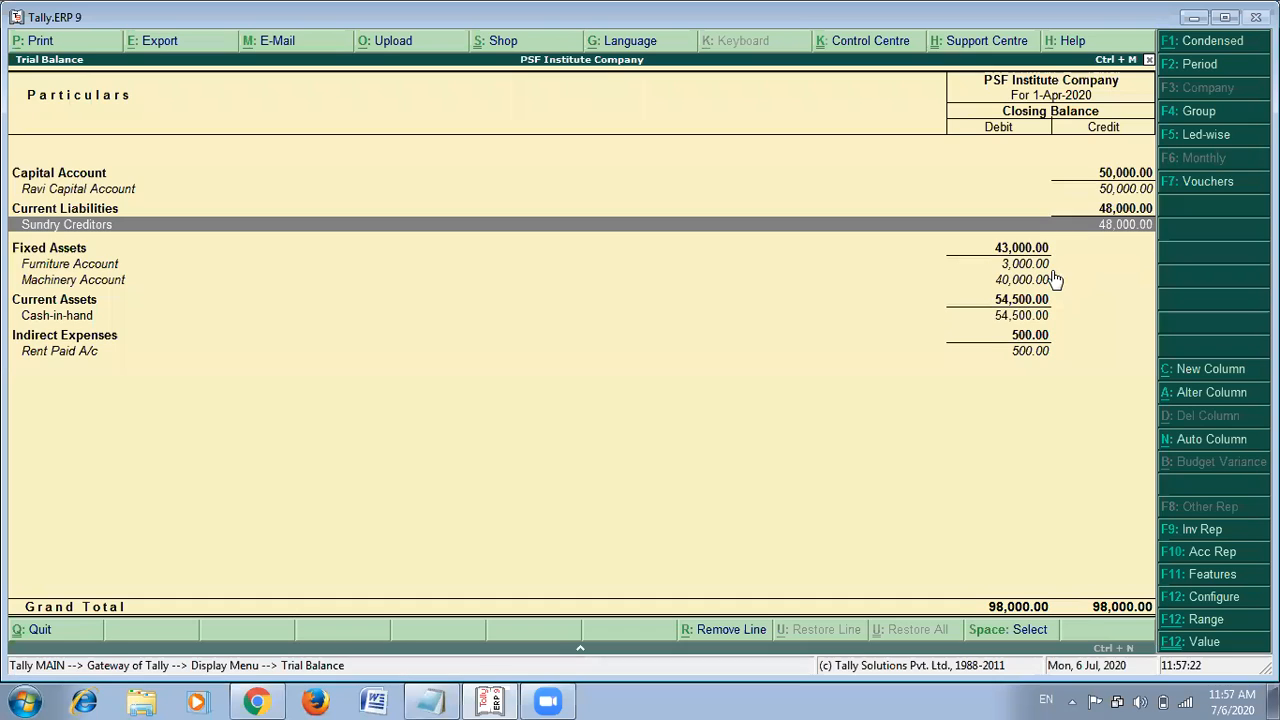
Open the Sundry Creditors group summary, review the balances of both creditor accounts, and return to the Trial Balance.
key("Return")
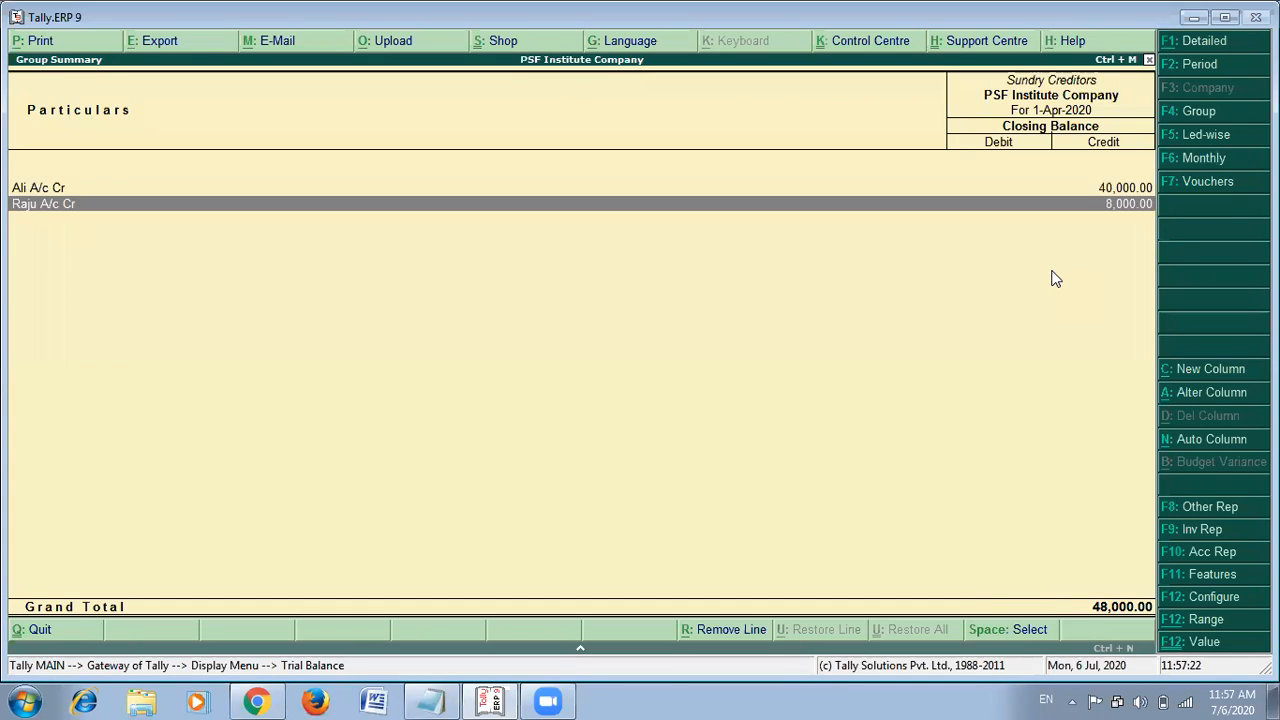
key("Up")
key("Down")
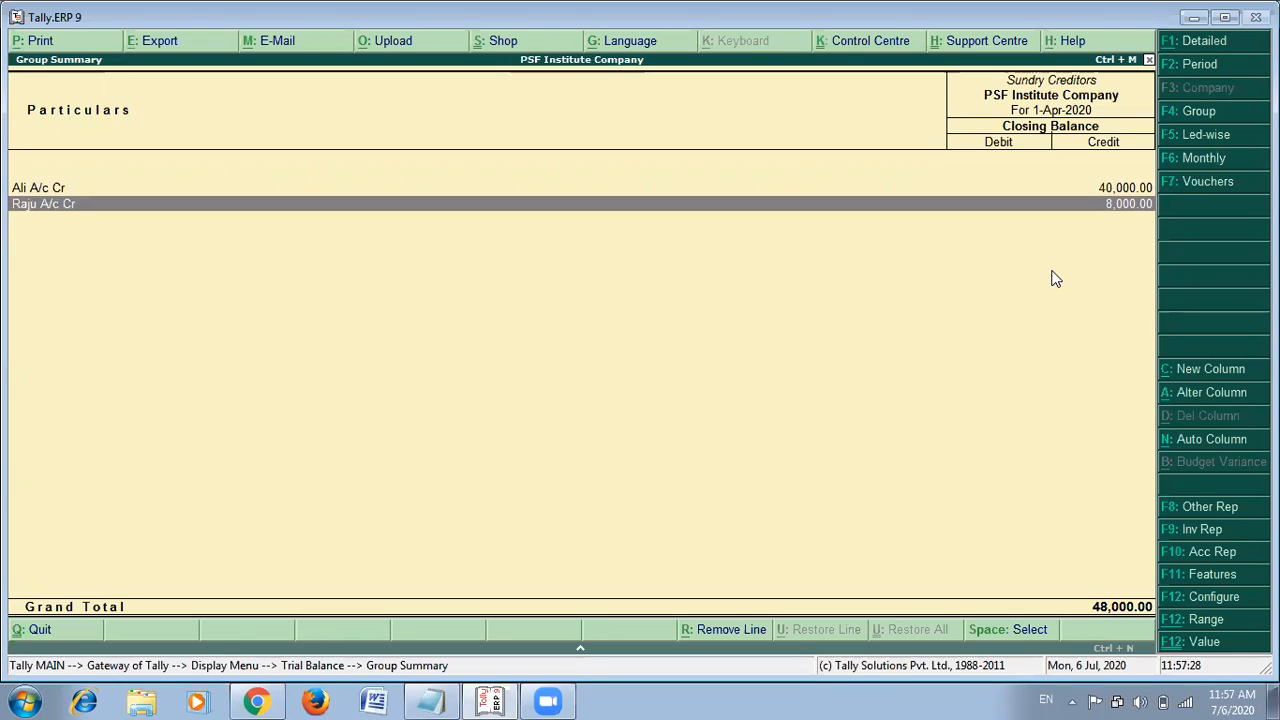
key("Up")
key("Down")
key("Up")
key("Down")
key("Up")
key("Down")
key("Up")
key("Down")
key("Up")
key("Down")
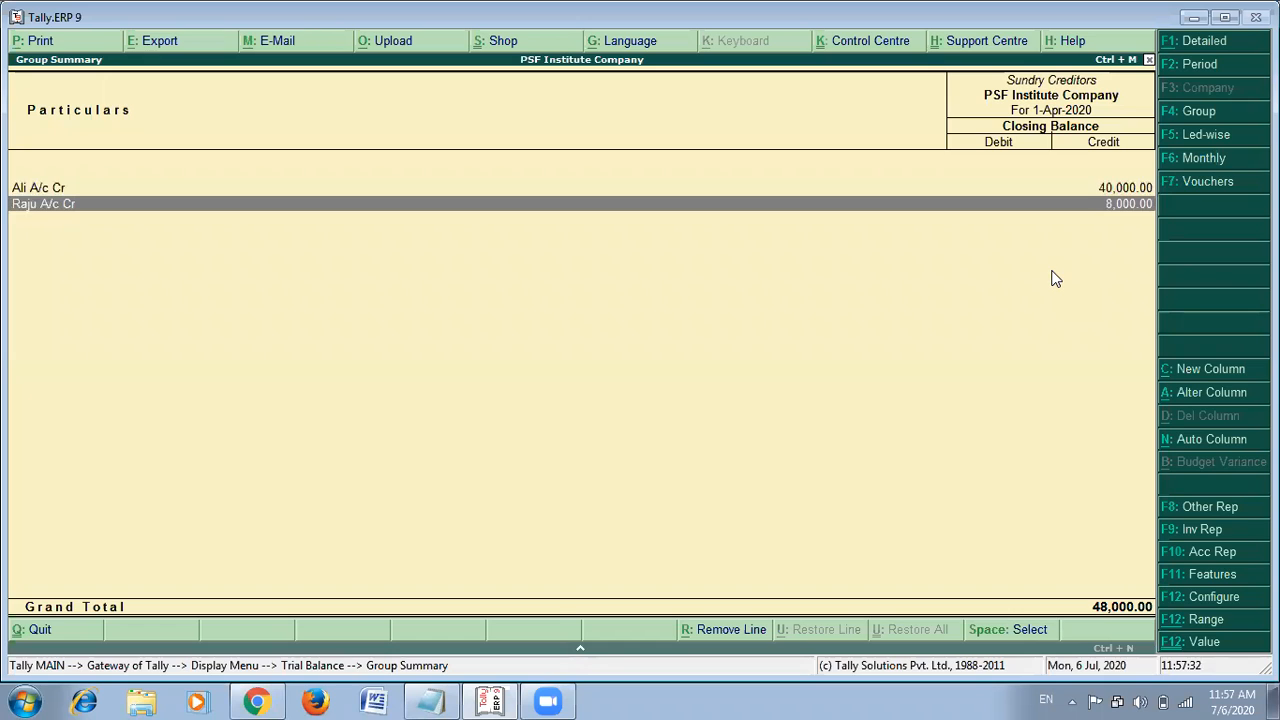
key("Up")
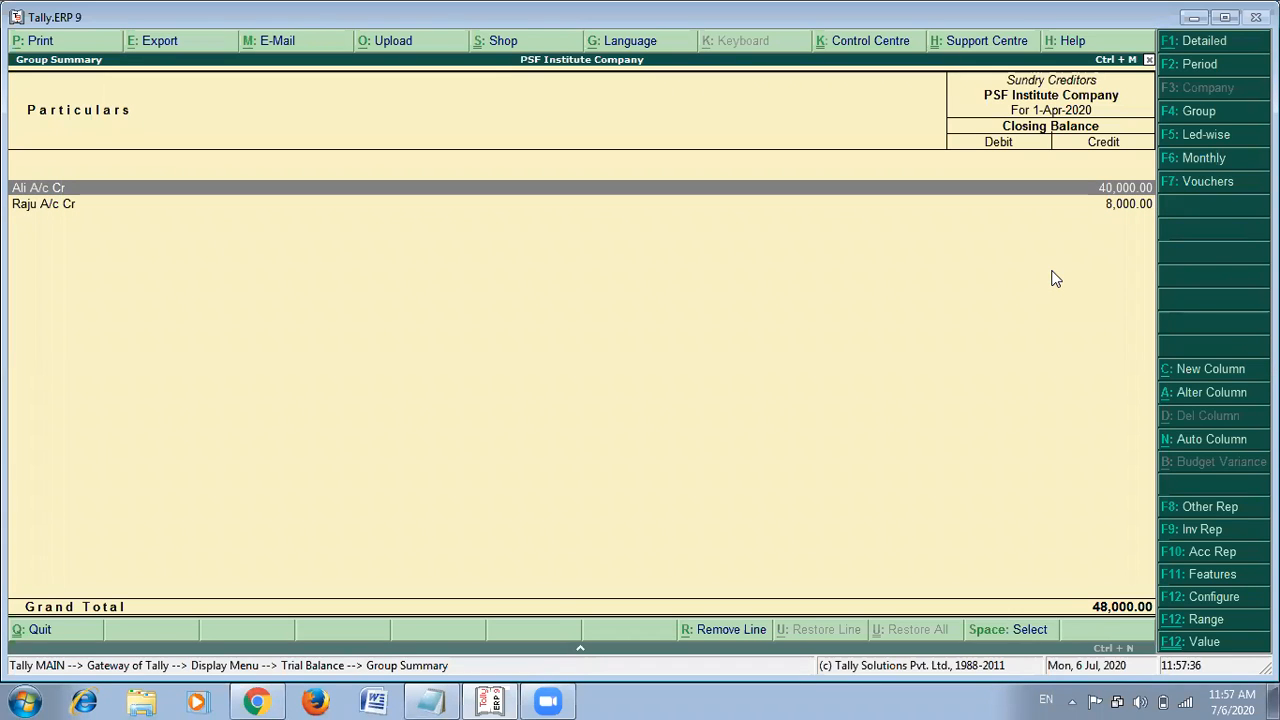
key("Escape")
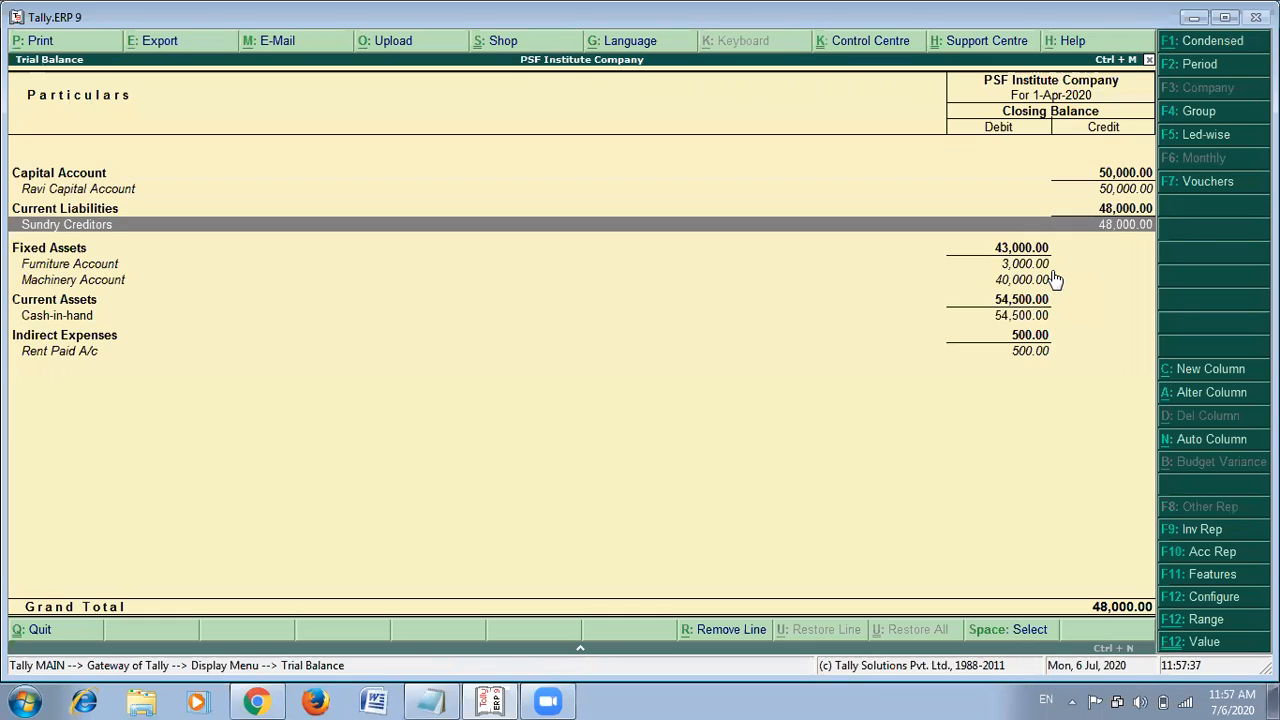
In Notepad, add the note "Debit Side of Trail Balance : Asset and Expenses And Losses List Will Come" below the Trail Balance totals.
key("alt+Tab")
scroll(684, 380, "down", 1)
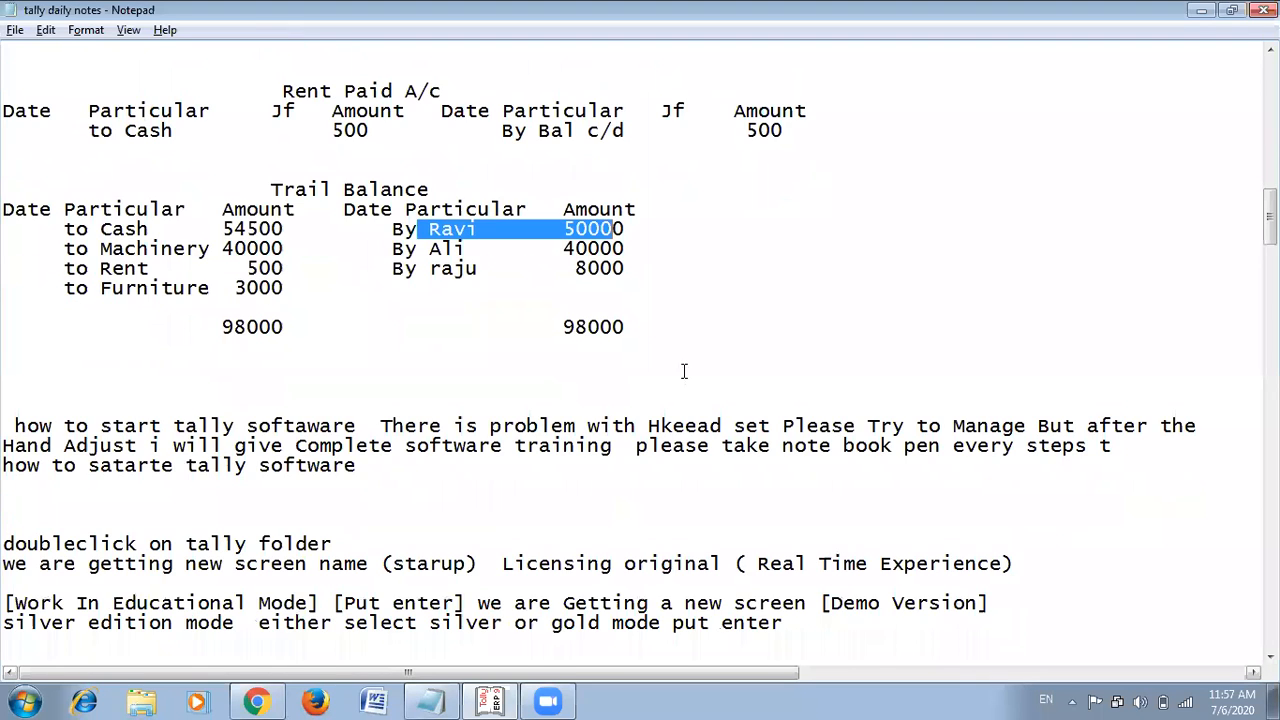
left_click_drag(646, 420, 649, 335)
left_click(650, 334)
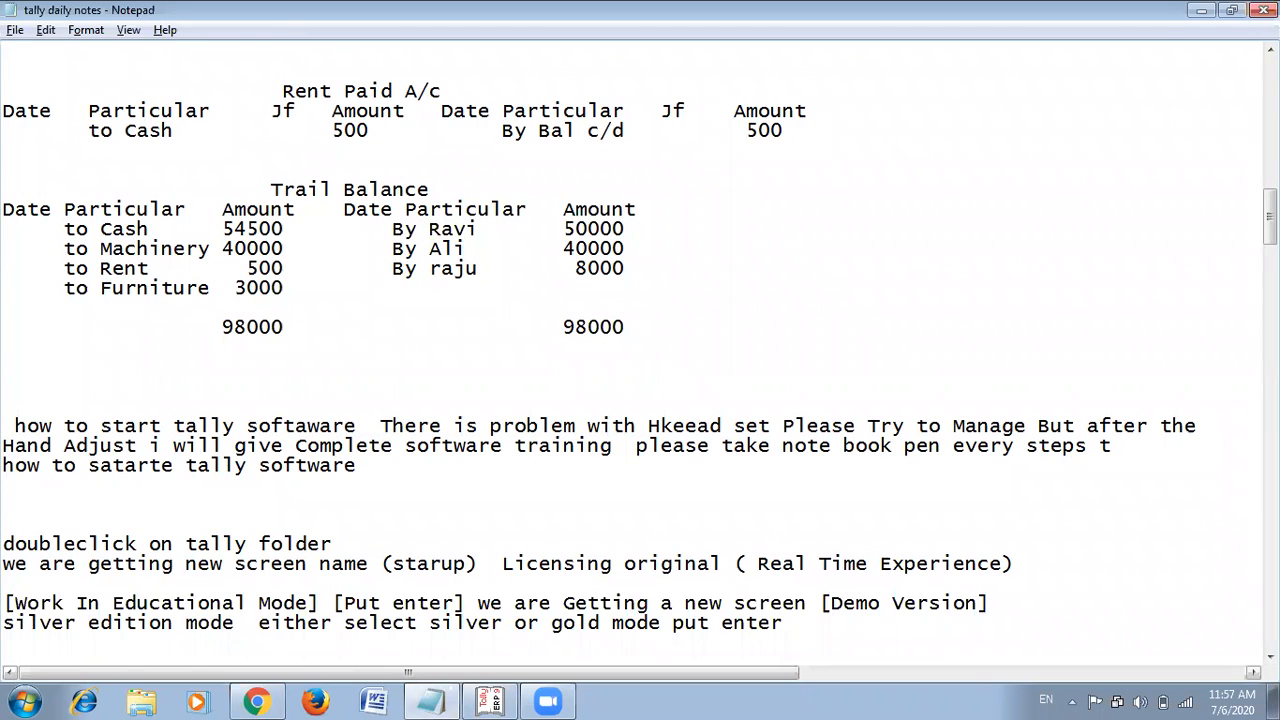
key("Return")
key("Return")
key("Return")
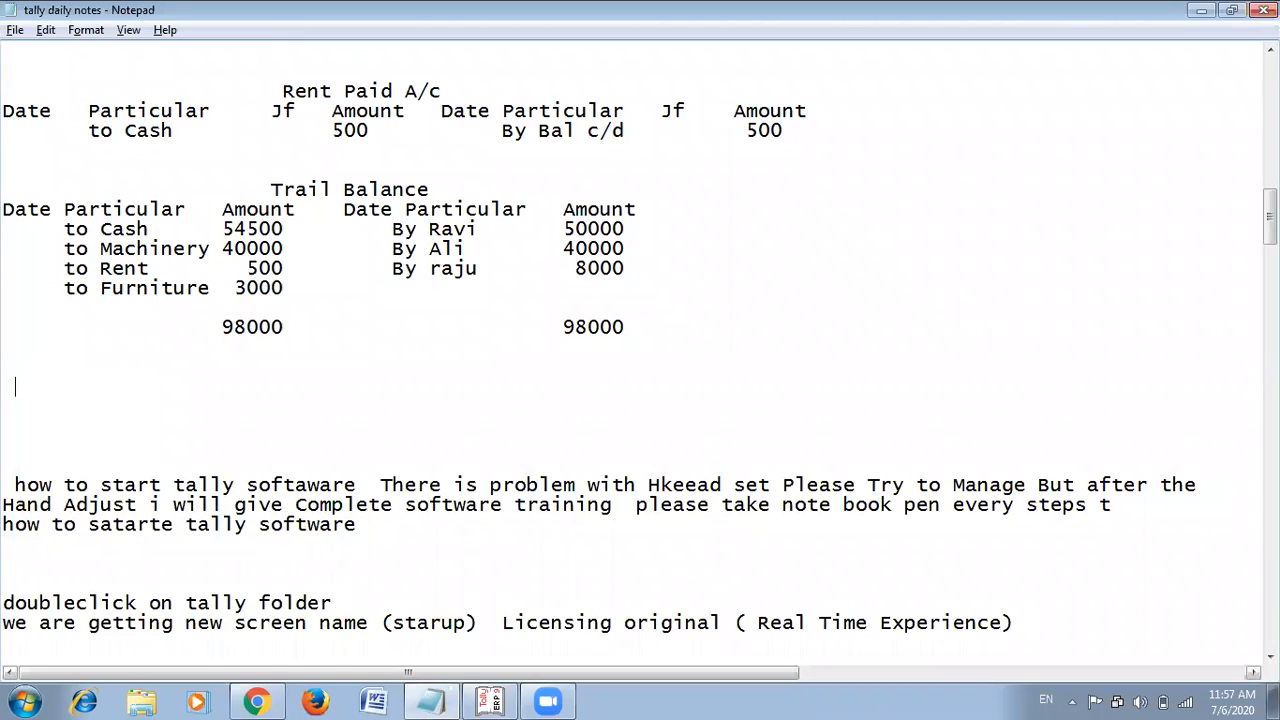
type("Debit Sid")
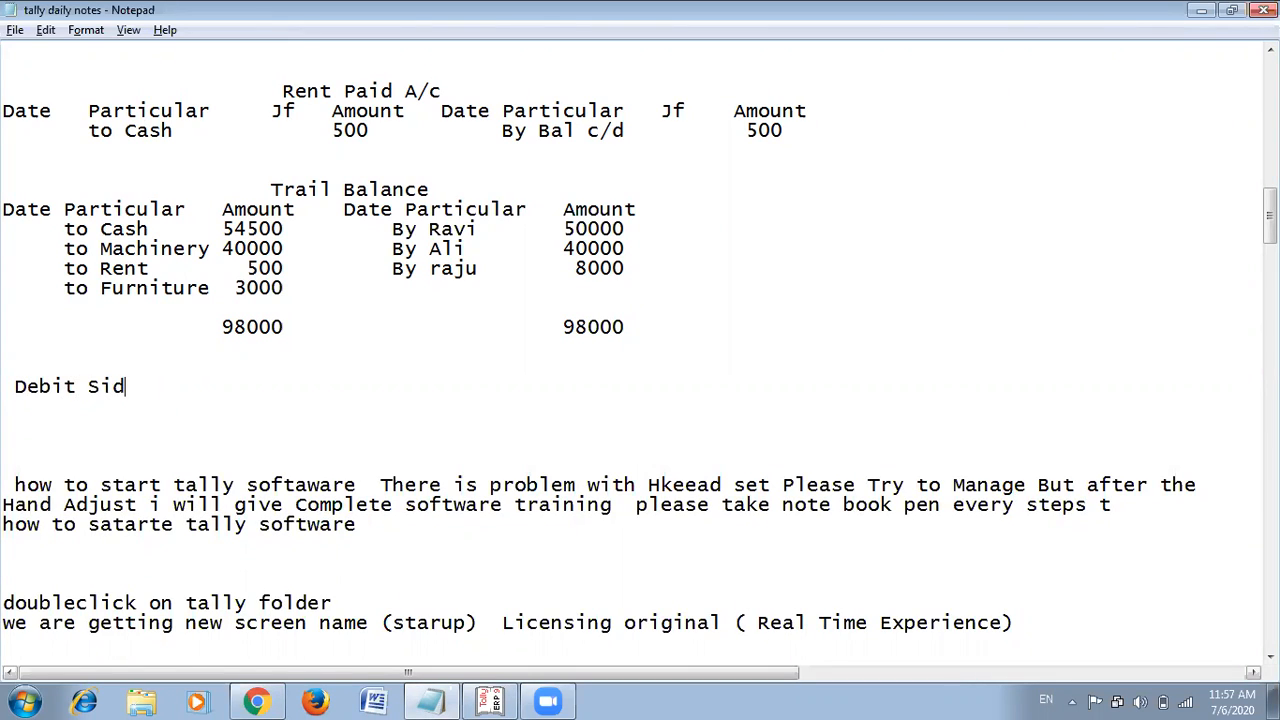
type("e of Trail Bal")
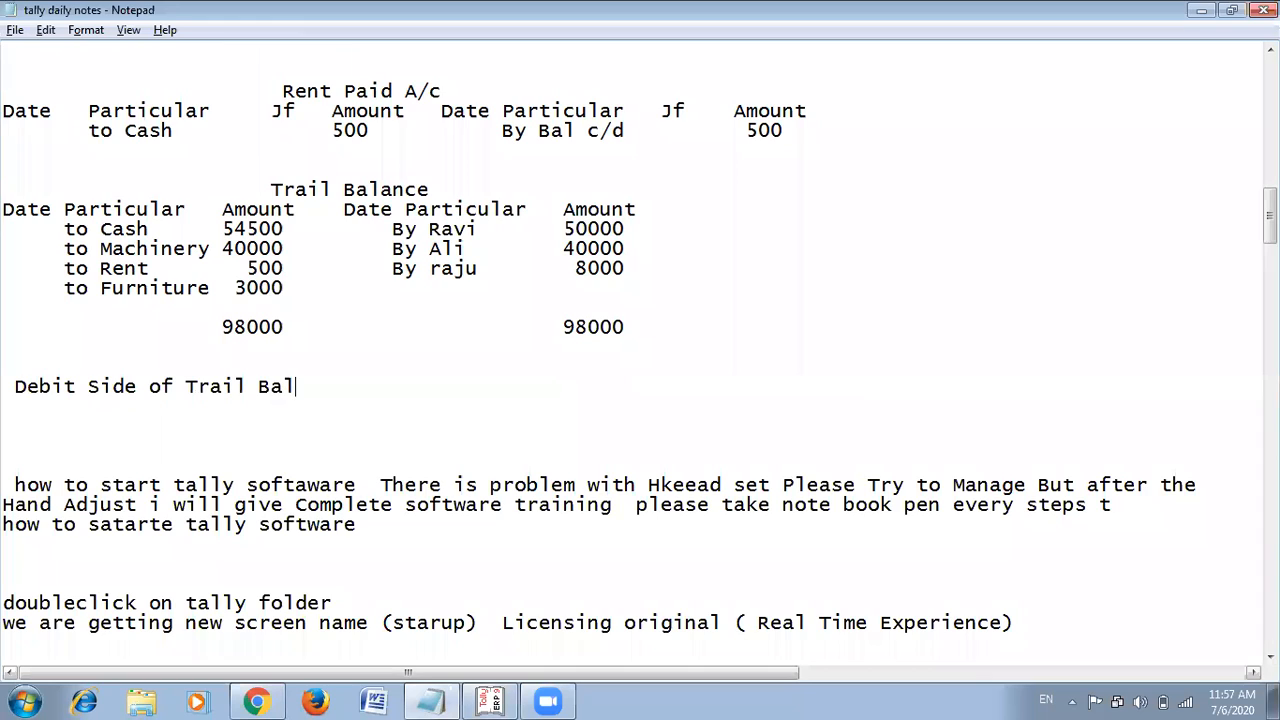
type("ance : Asset and Exjpe")
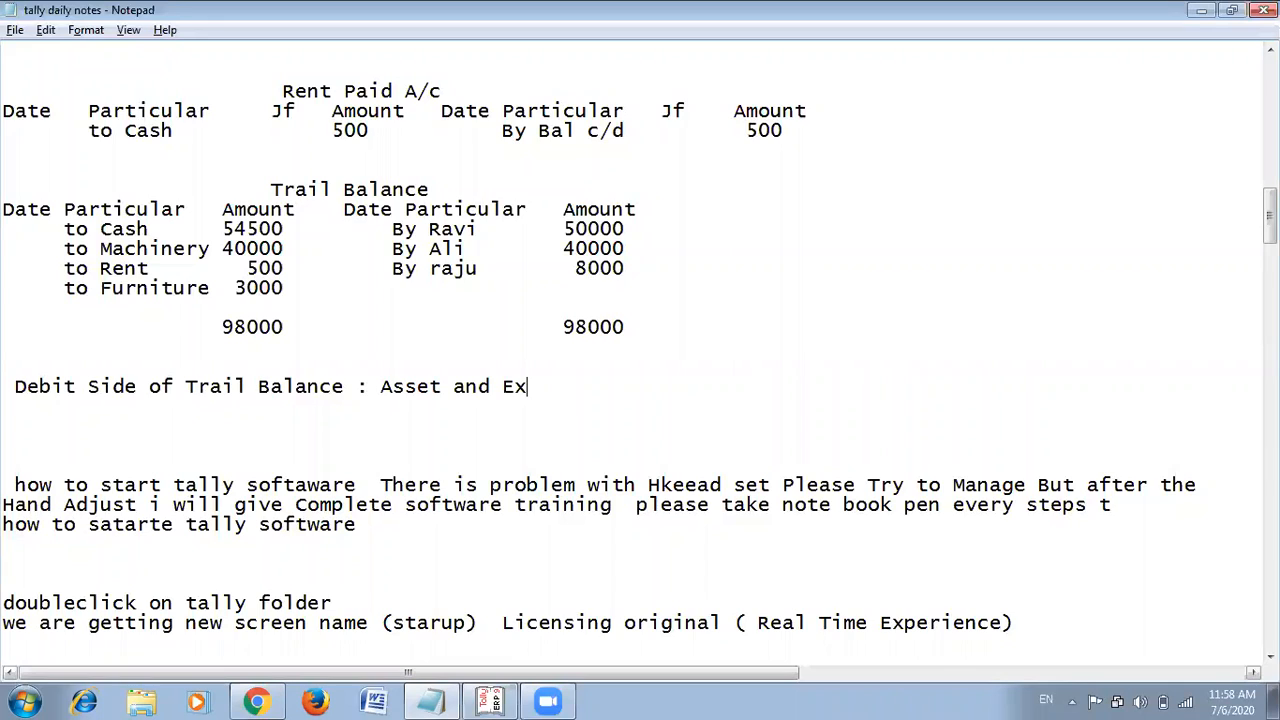
key("BackSpace")
key("BackSpace")
key("BackSpace")
type("penses And Lo")
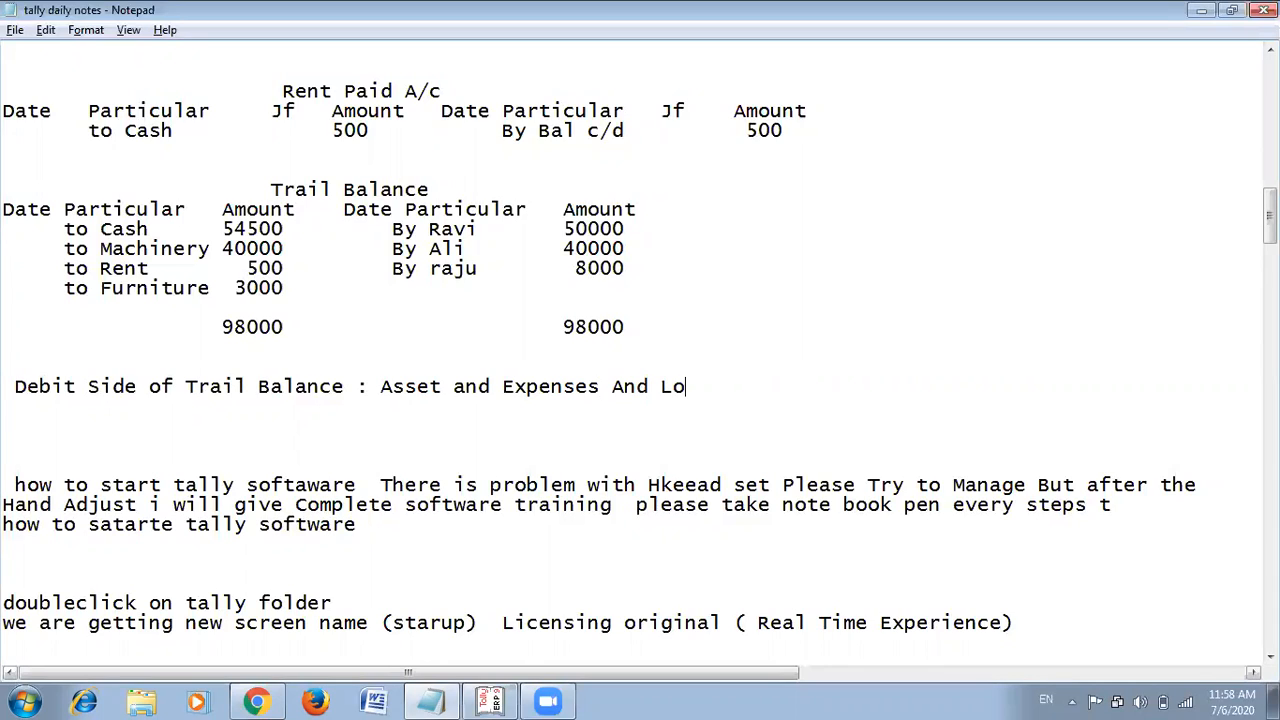
type("sses List Will Come")
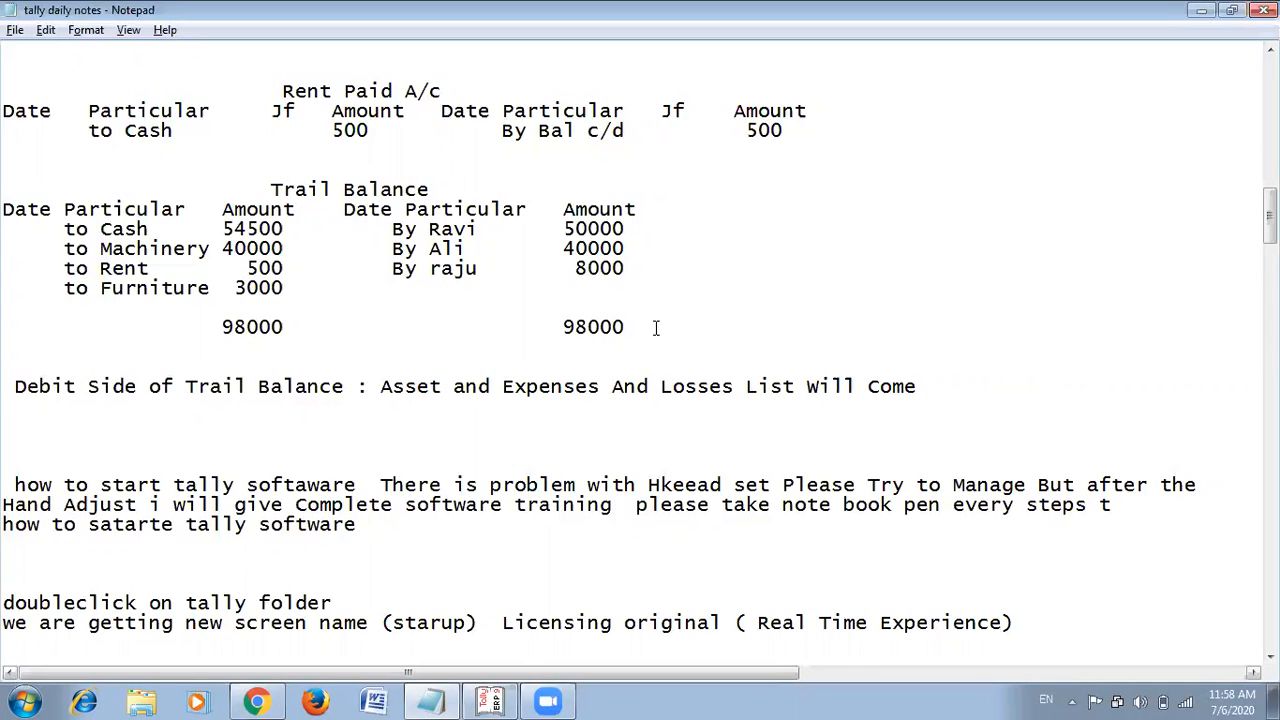
Begin a new line under the debit-side note with the label "Credit Side Of Trail Balance :".
key("Return")
type("Crd")
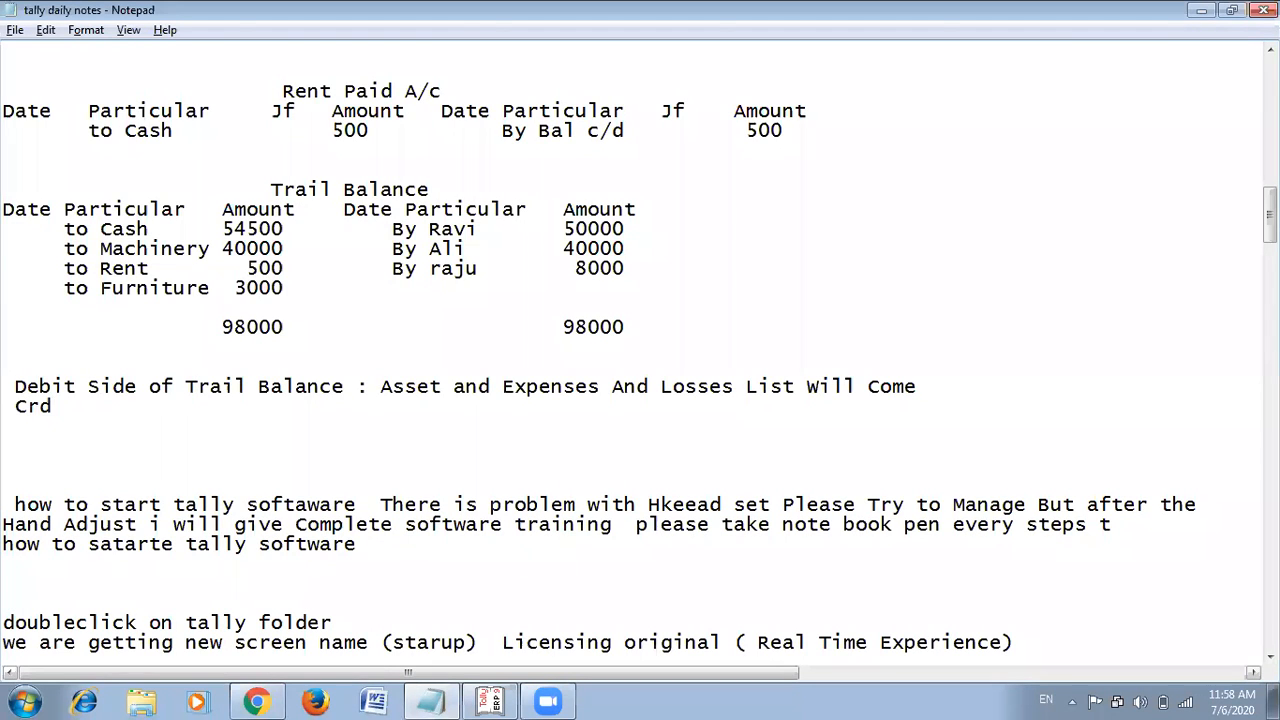
key("BackSpace")
type("edit Side")
type("Id")
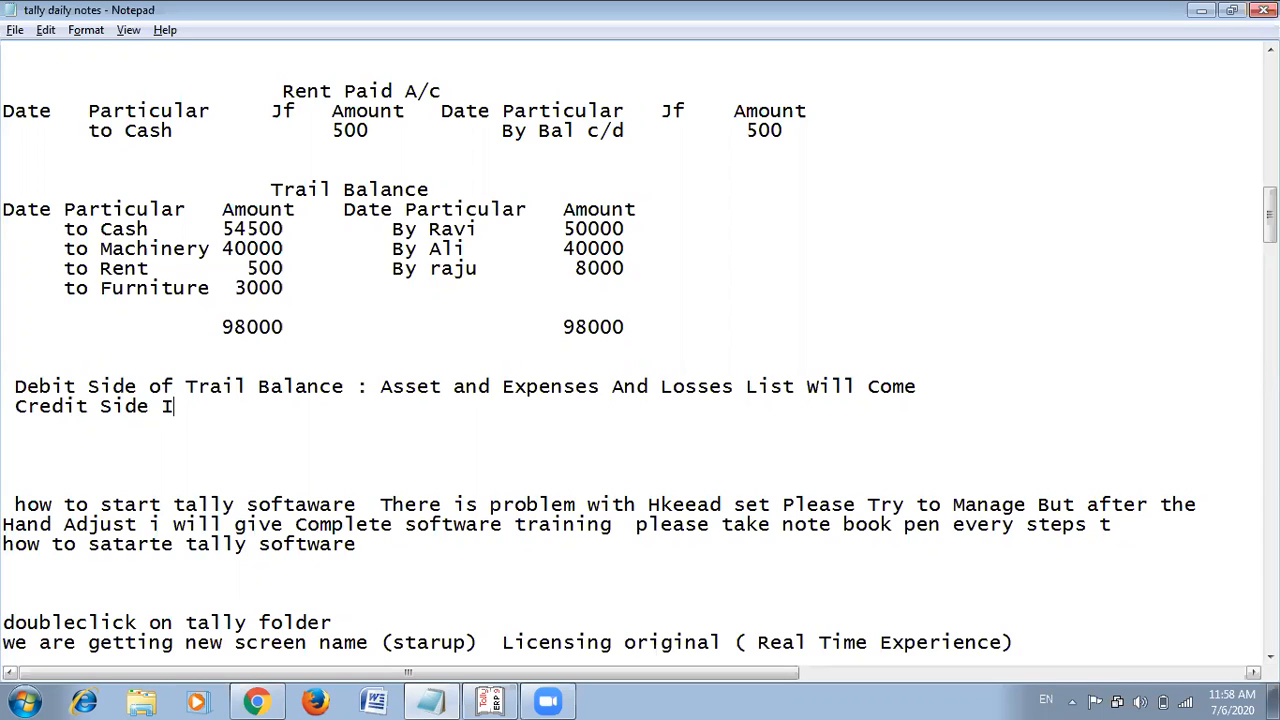
key("BackSpace")
key("BackSpace")
type("Od")
key("BackSpace")
type("f R")
key("BackSpace")
type("tr")
key("BackSpace")
key("BackSpace")
type("Trail Balc")
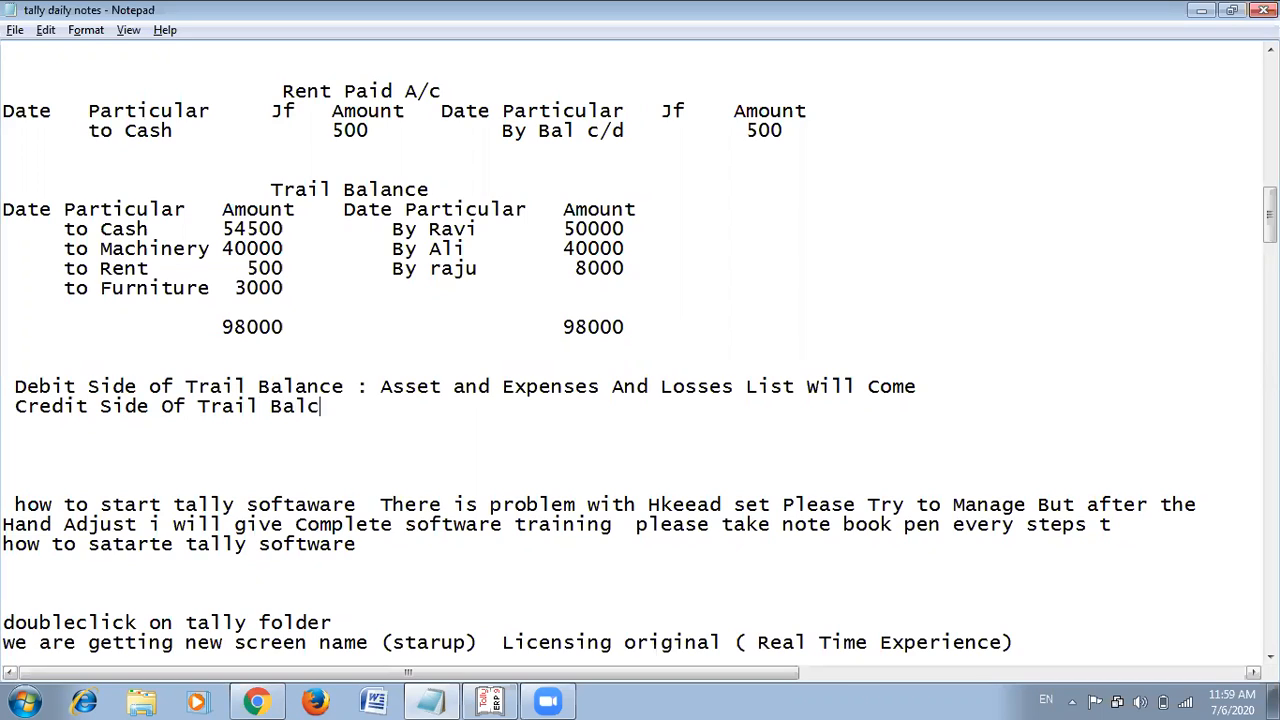
key("BackSpace")
type("ac")
key("BackSpace")
type("nce : O")
key("BackSpace")
Complete the credit-side note with "Liabilities and Income and Gains Lists will Come".
type("Liabiliti")
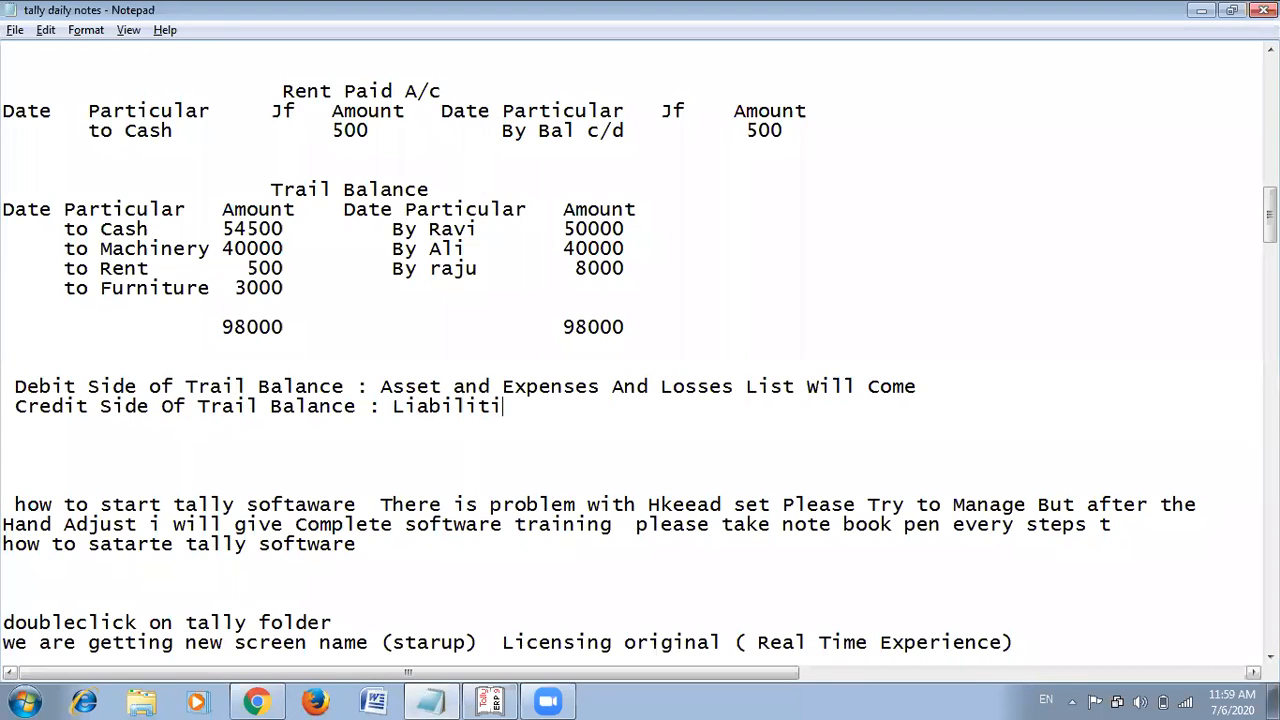
type("es and Inco")
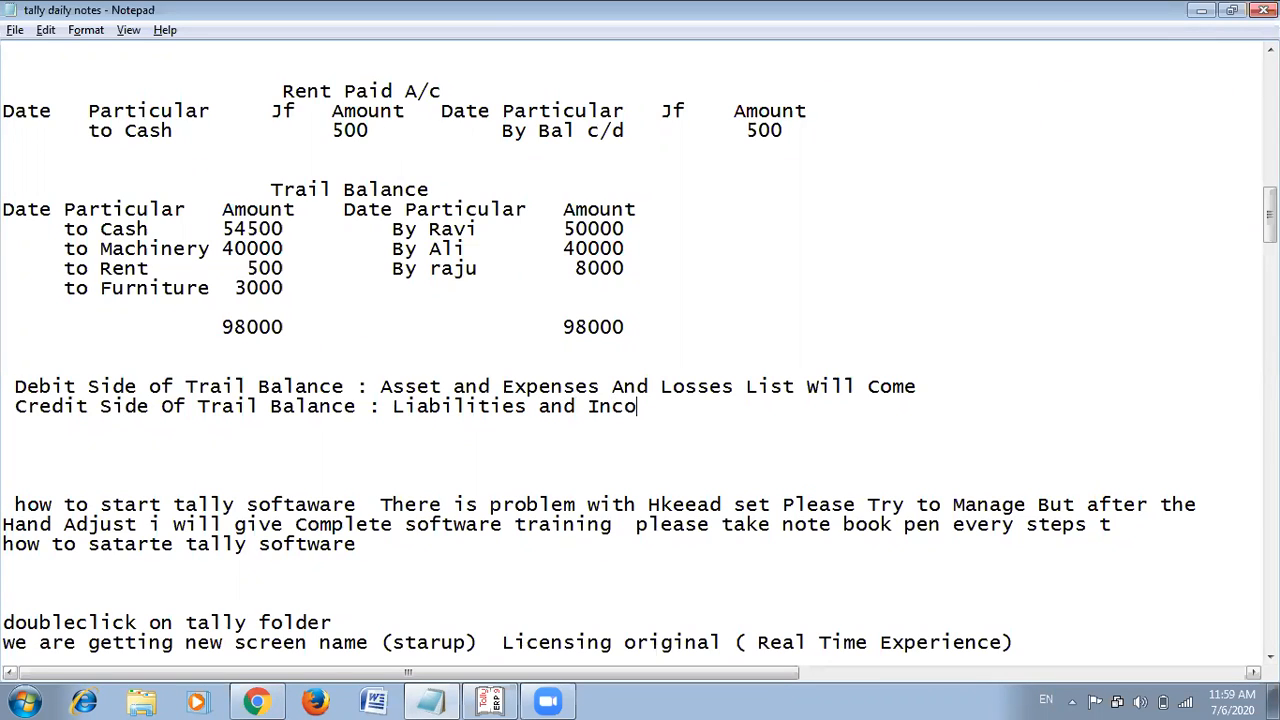
type("me and Gains List")
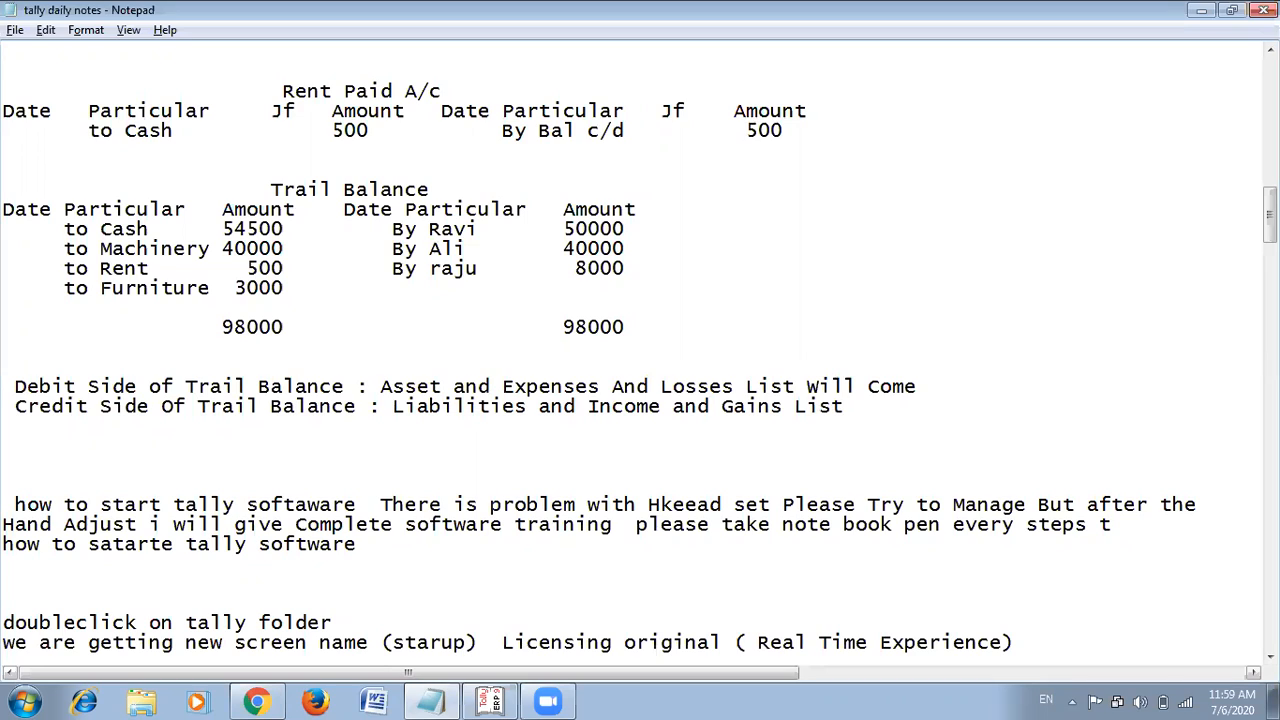
type("s e")
key("BackSpace")
type("Will Come")
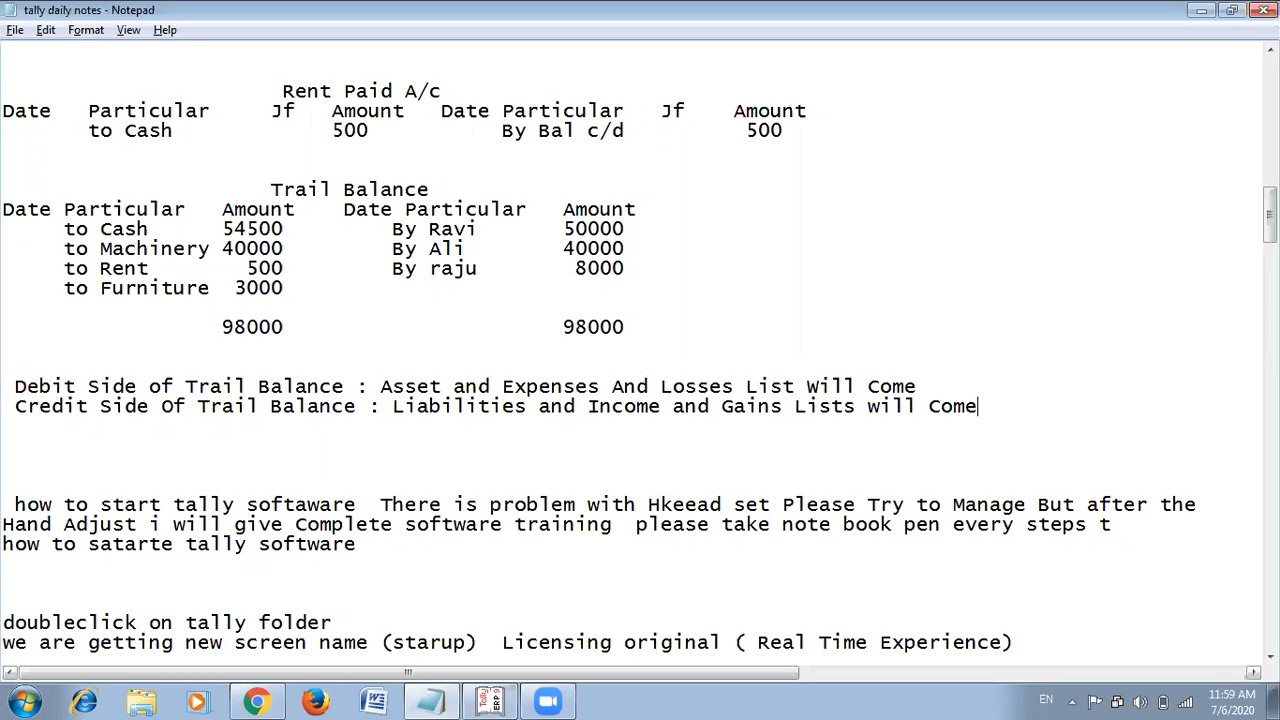
Change "List" to "Lists" in the debit-side note.
key("Up")
key("Left")
key("Left")
key("Left")
key("Left")
key("Left")
key("Left")
key("Left")
type("s")
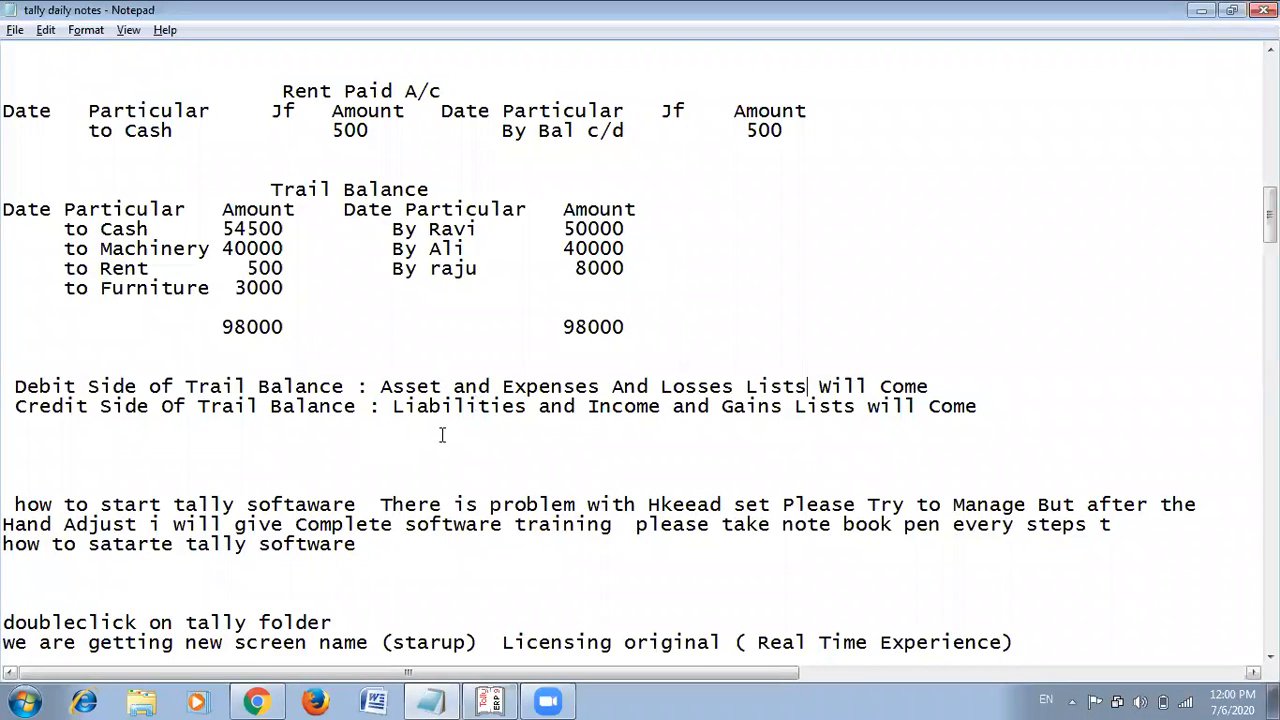
Review the Notepad notes through Step No 5, then go back to the manual journal entries and ledger accounts.
scroll(719, 322, "down", 10)
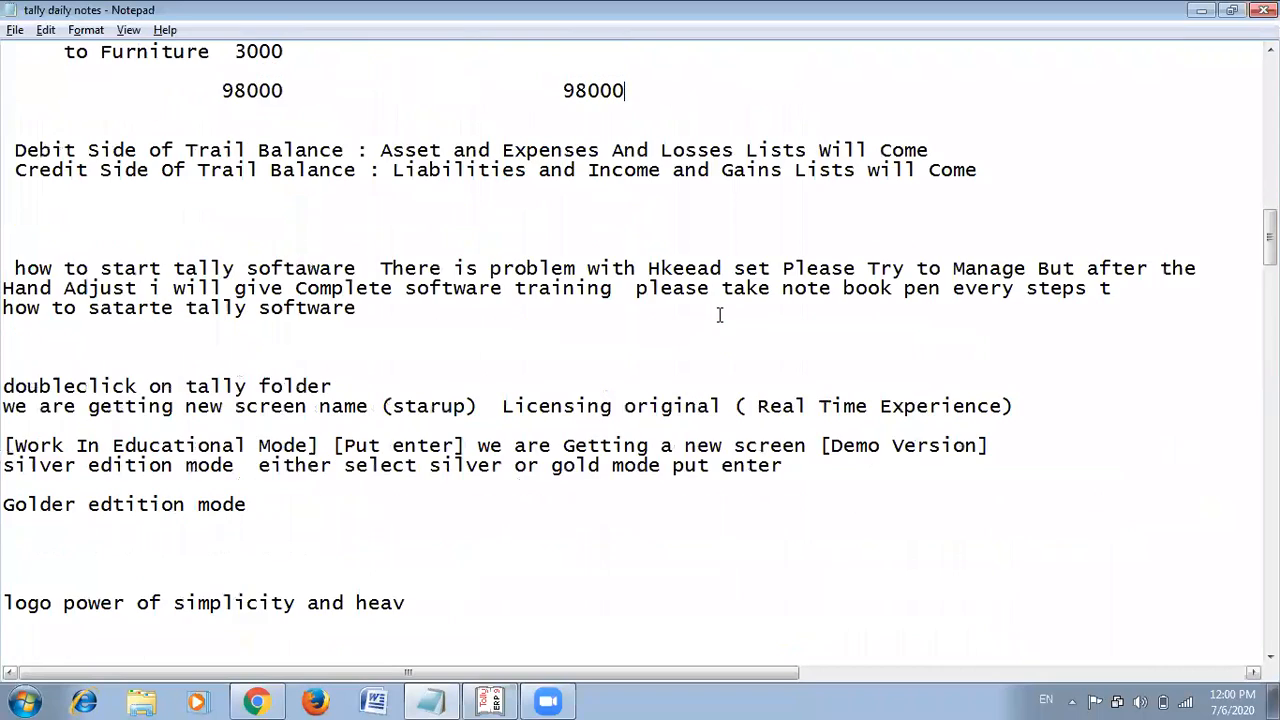
scroll(723, 318, "down", 12)
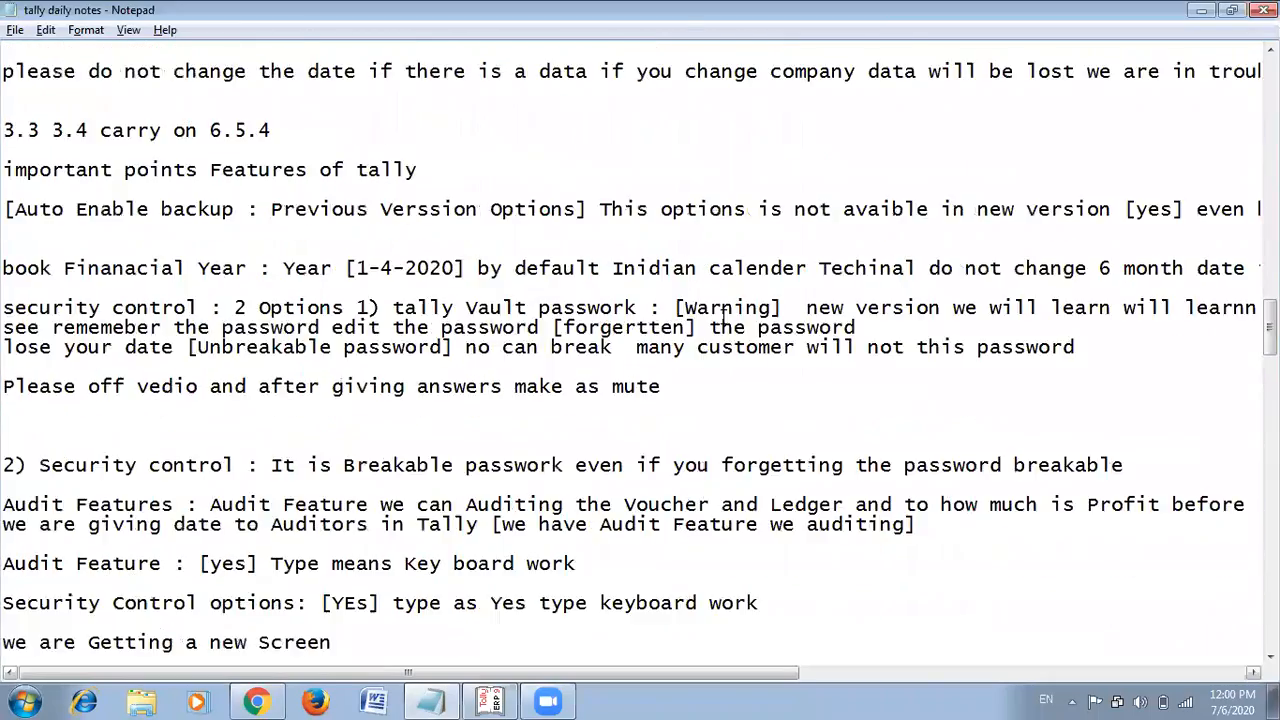
scroll(721, 316, "down", 18)
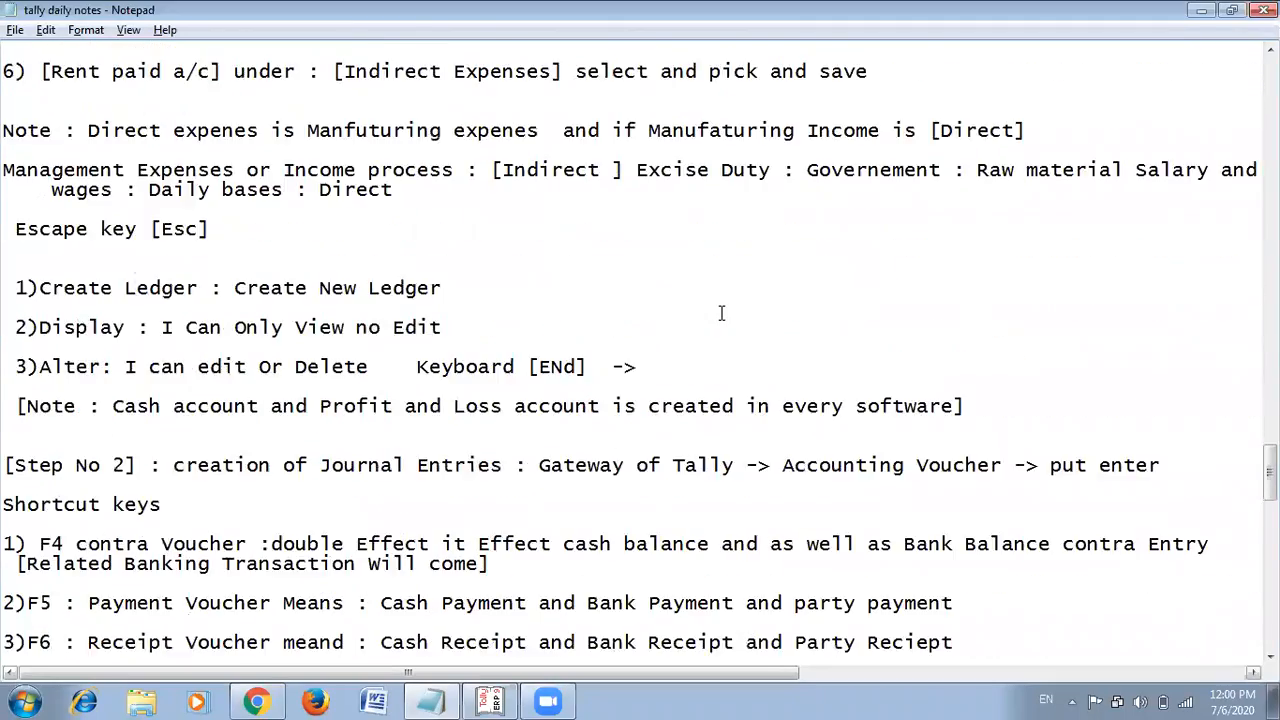
scroll(721, 313, "down", 16)
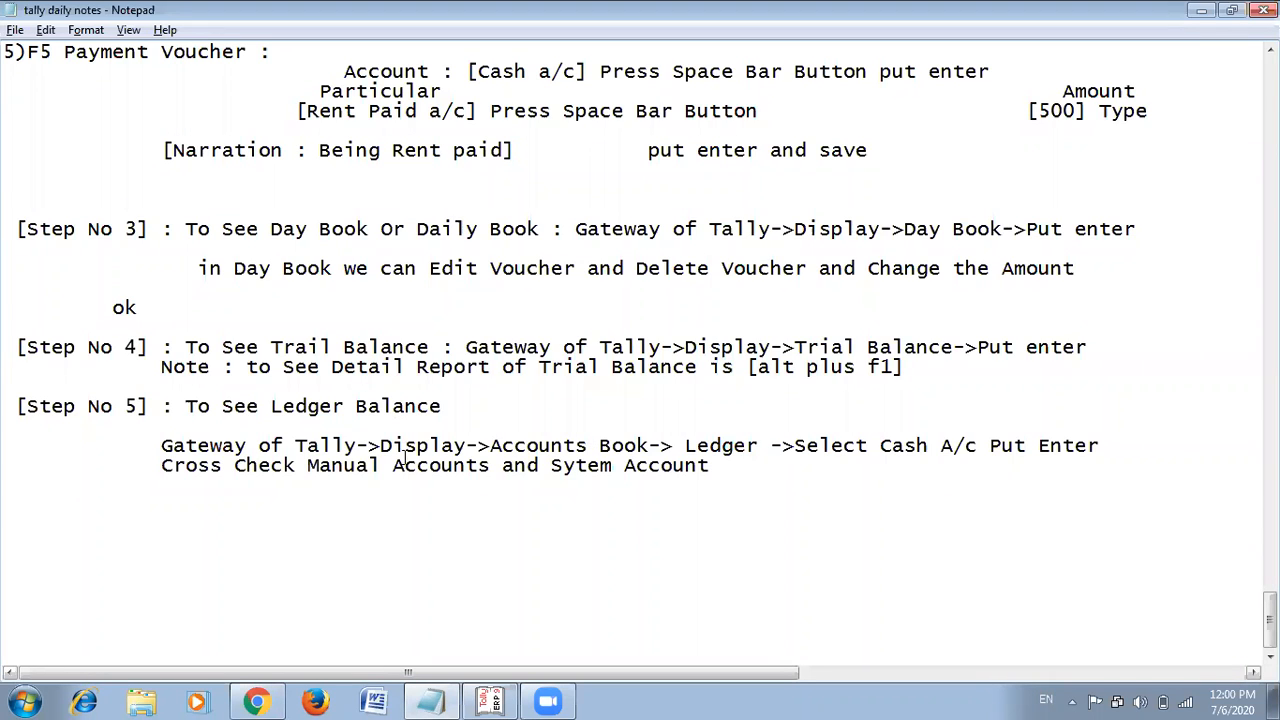
scroll(420, 478, "up", 20)
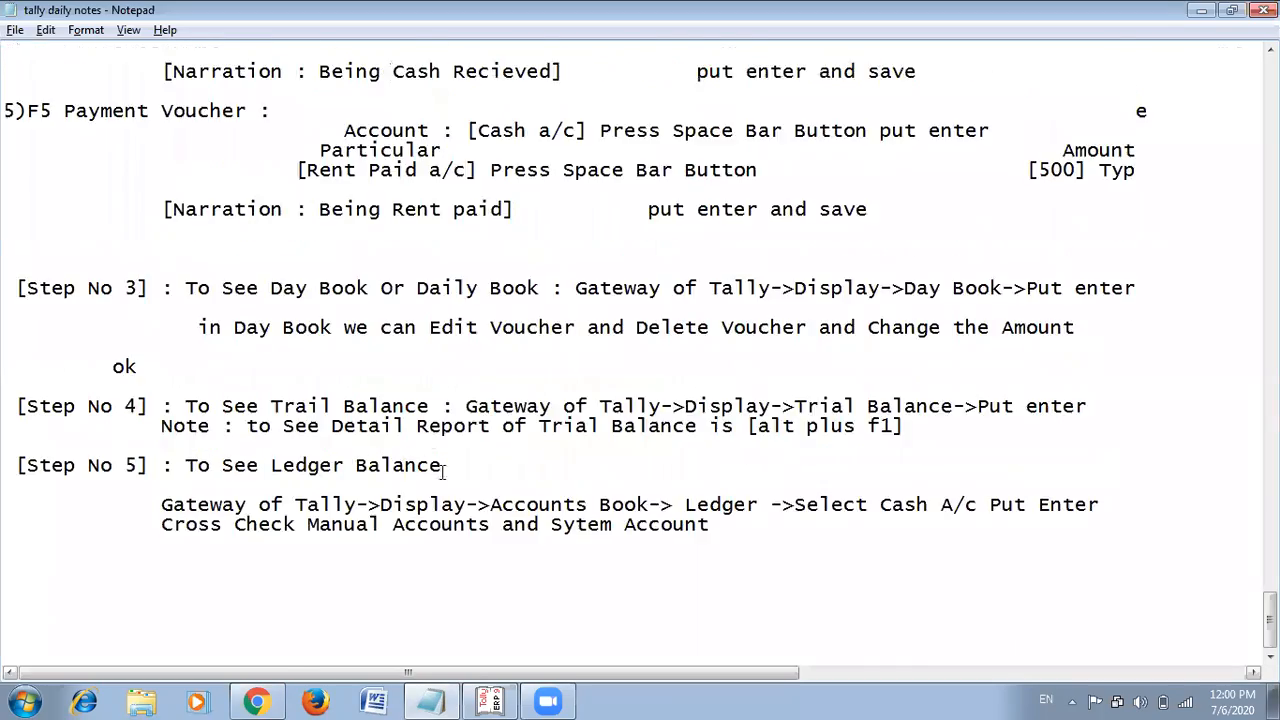
scroll(455, 490, "up", 15)
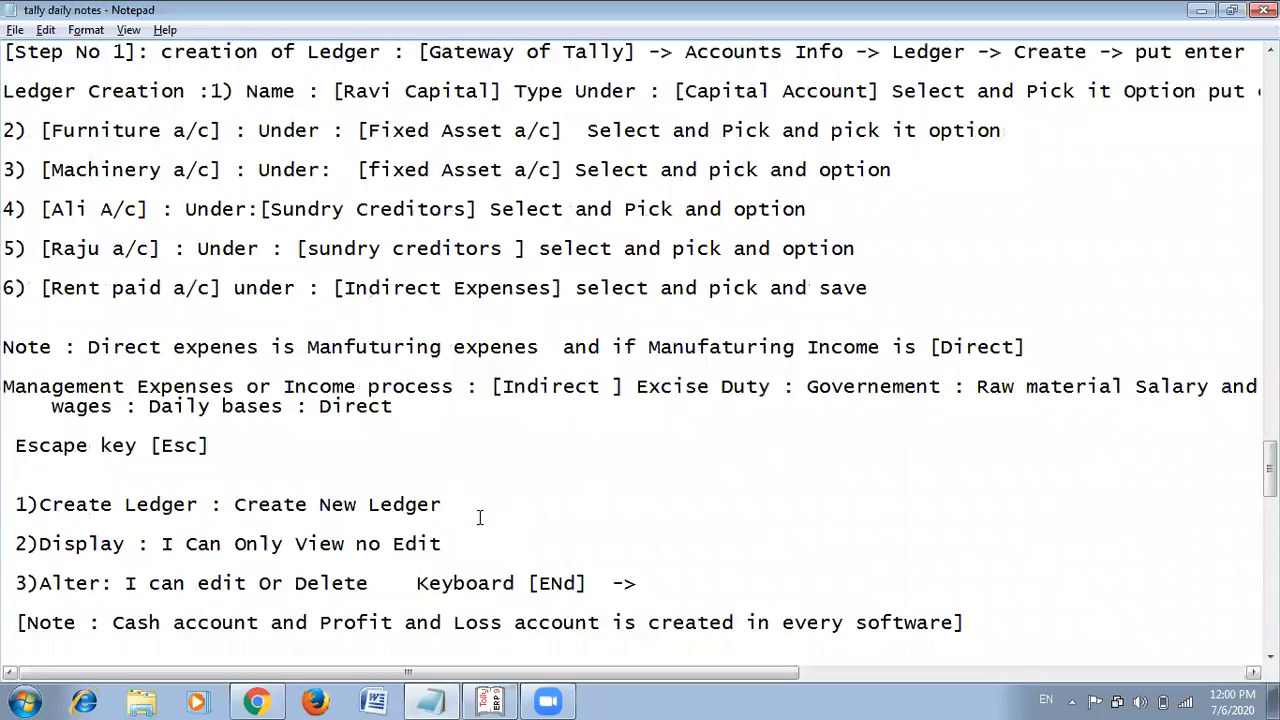
scroll(388, 469, "up", 15)
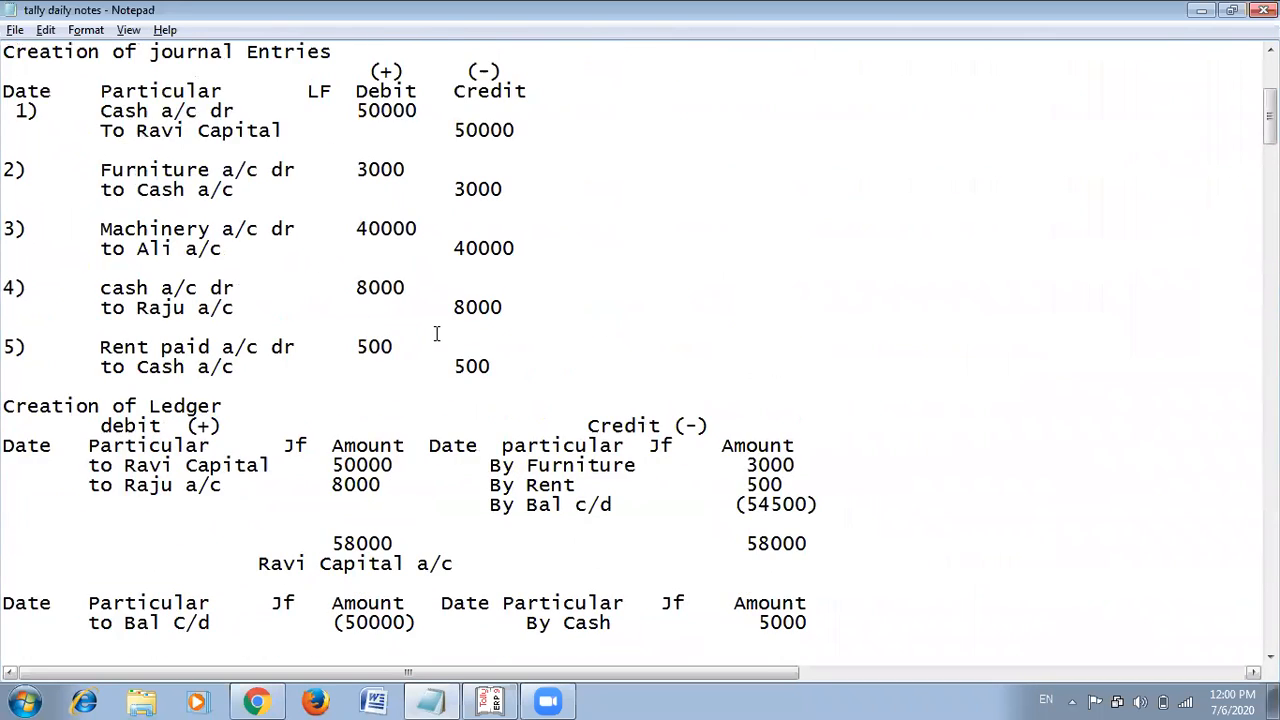
scroll(436, 334, "down", 3)
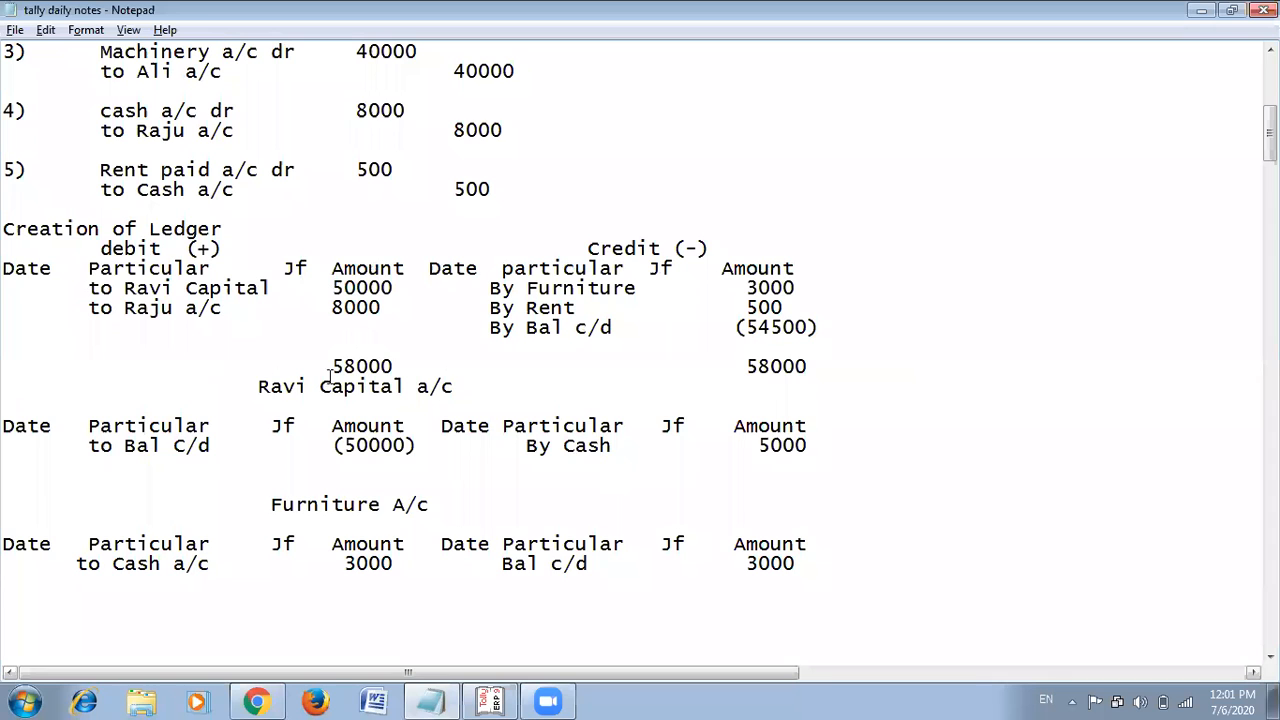
Switch to Tally.ERP 9, close the Trial Balance and return to the Gateway of Tally.
key("alt+Tab")
key("Escape")
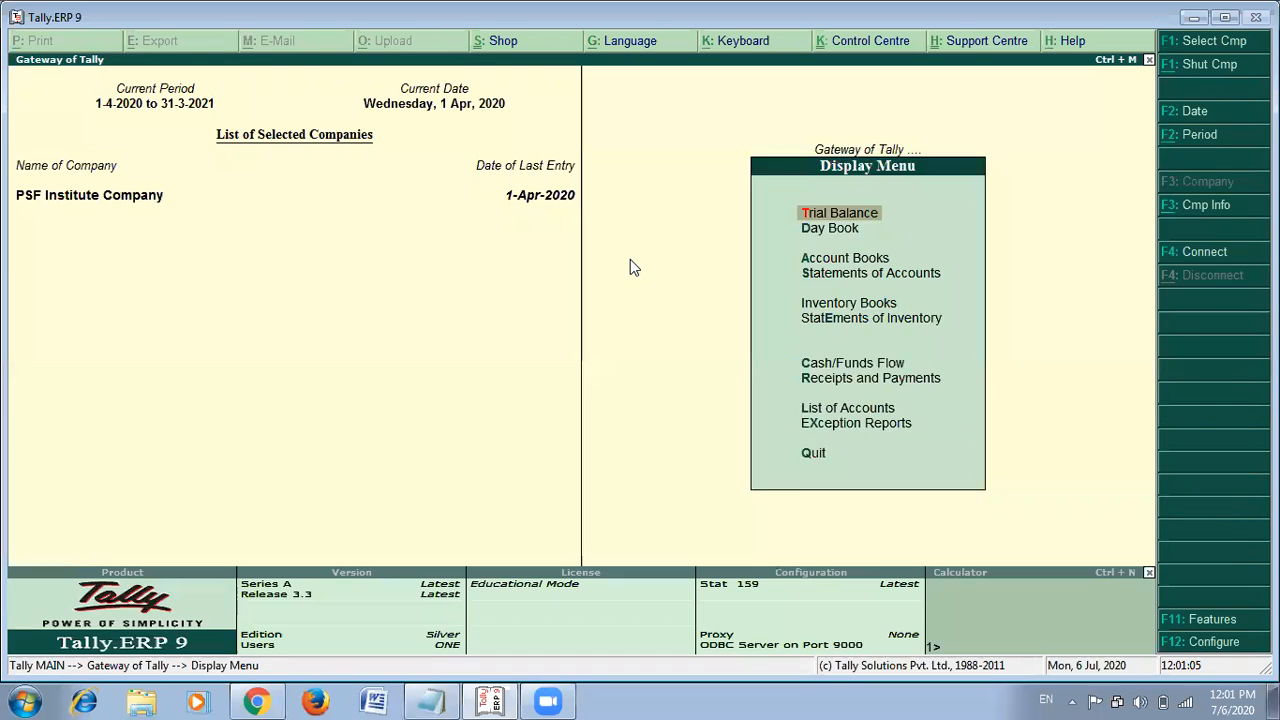
key("Escape")
Find the Step No 5 ledger balance instructions in Notepad, then open Display from the Gateway of Tally.
key("alt+Tab")
scroll(714, 270, "down", 15)
scroll(714, 266, "down", 20)
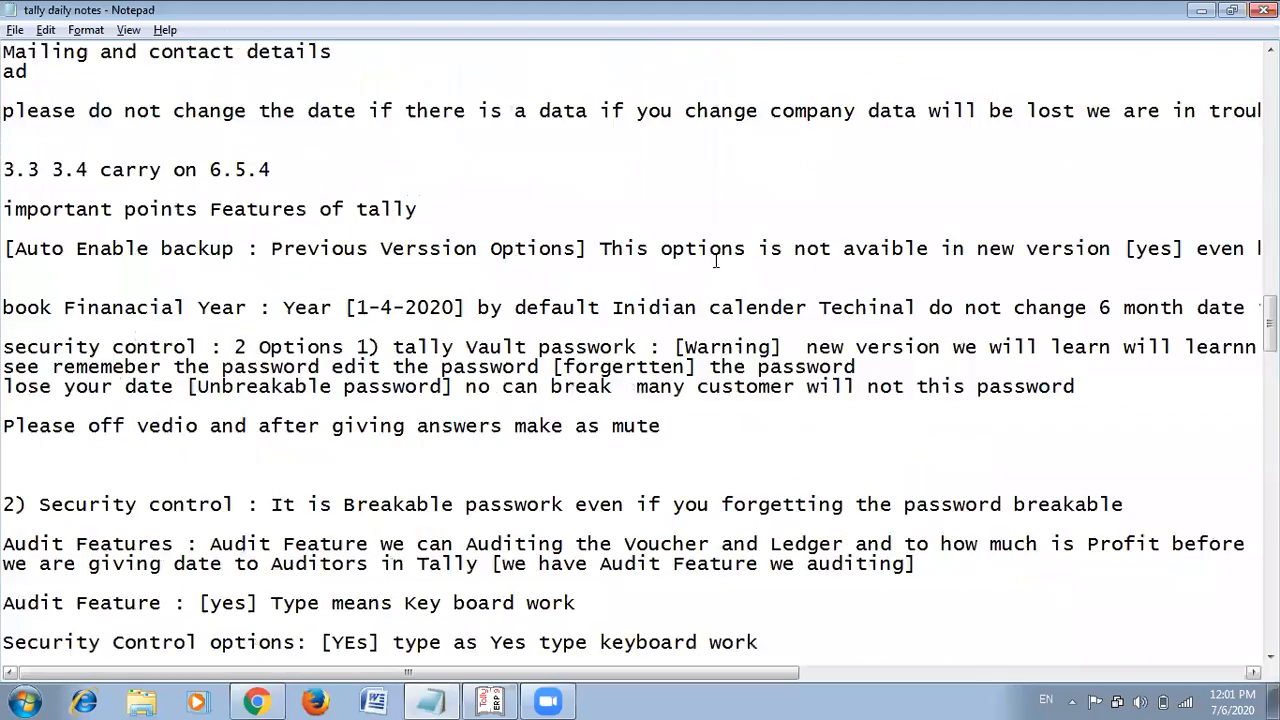
scroll(719, 250, "down", 20)
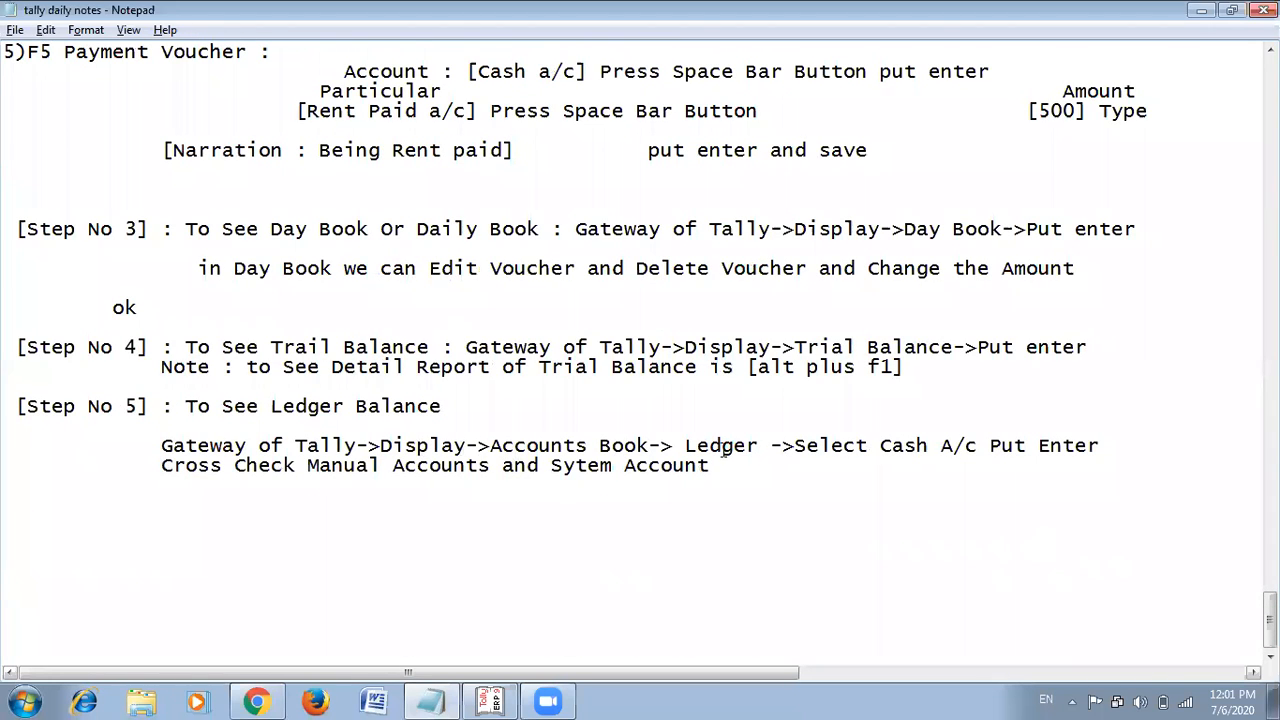
key("alt+Tab")
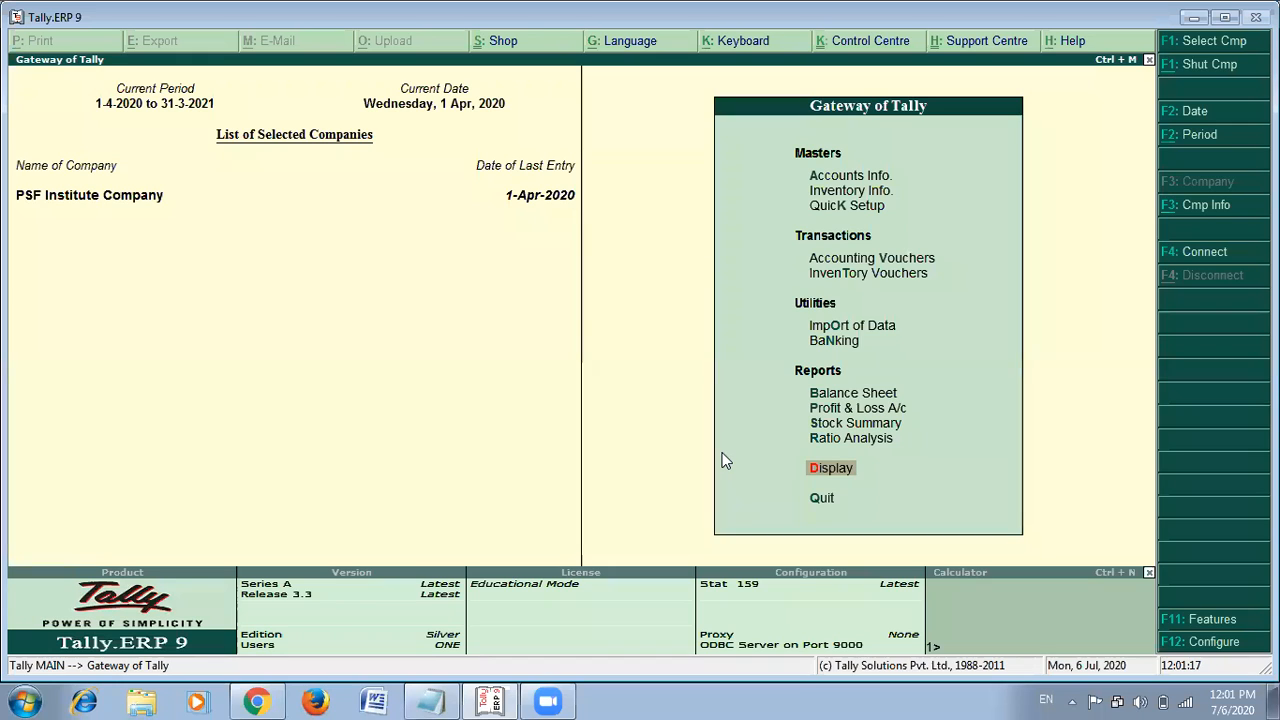
key("Return")
Highlight "Accounts Book" in Notepad's Step No 5 path, then open Account Books in Tally.ERP 9.
key("alt+Tab")
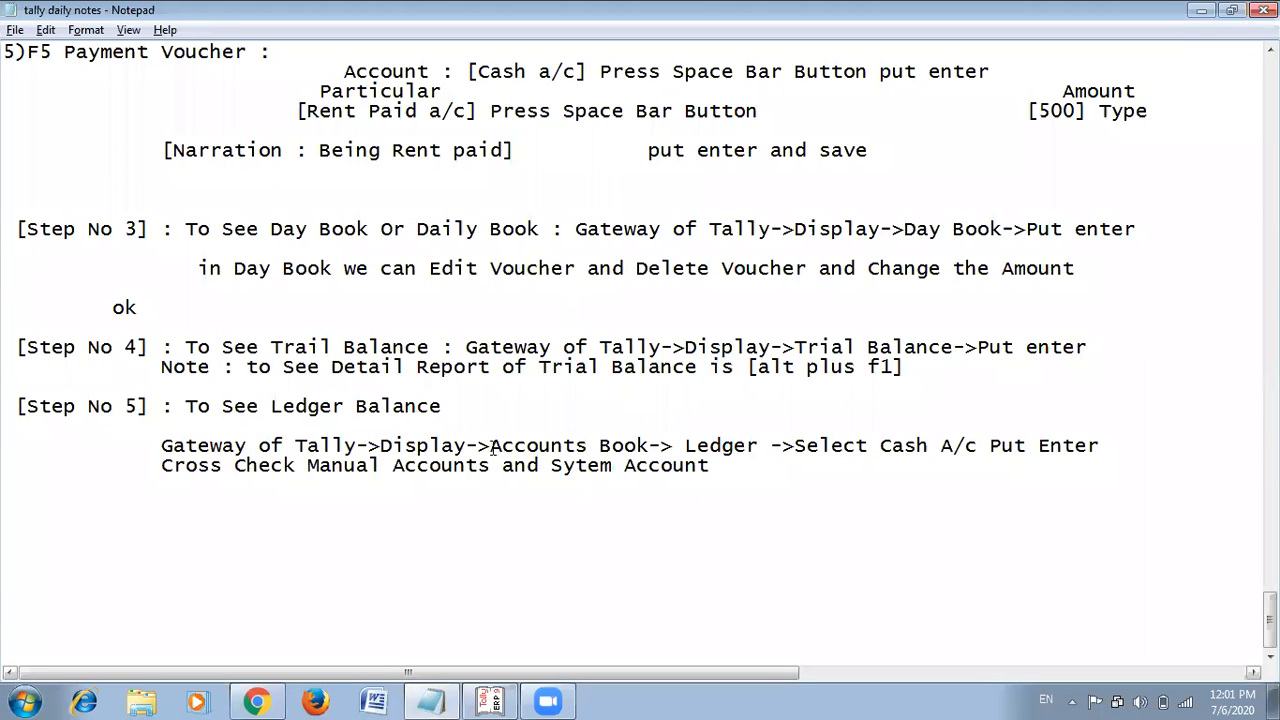
left_click_drag(502, 444, 648, 446)
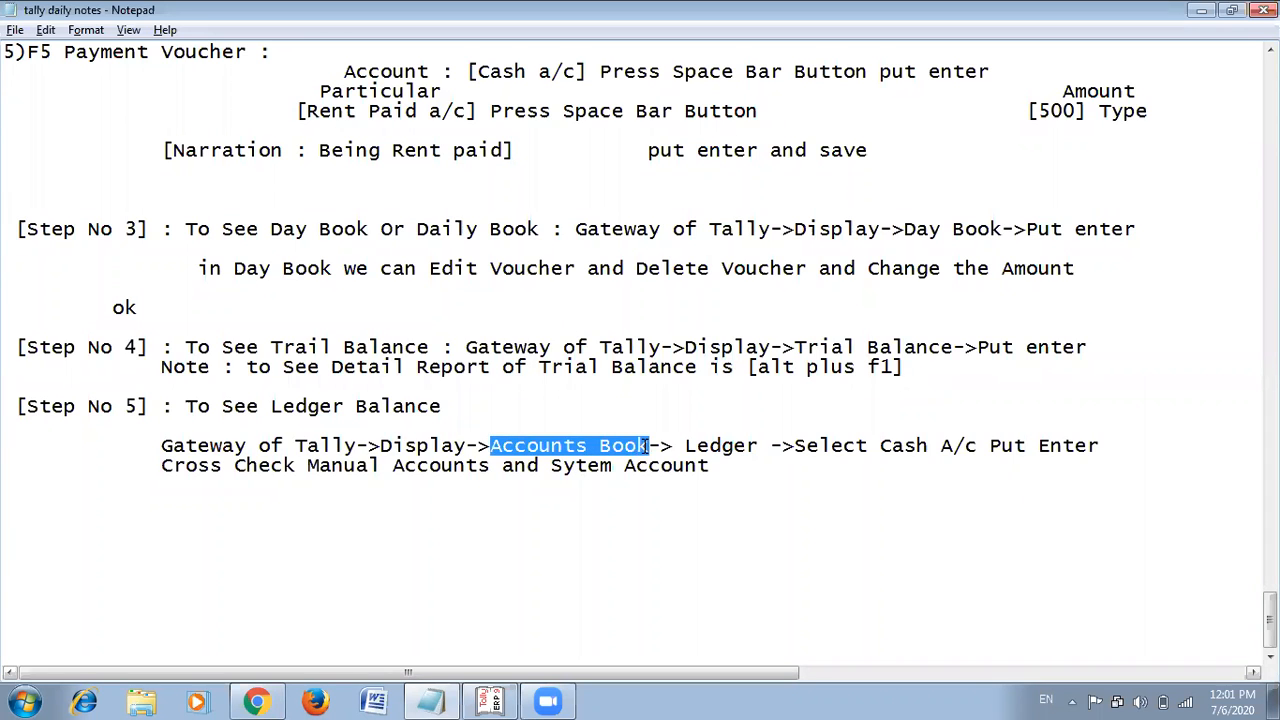
key("alt+Tab")
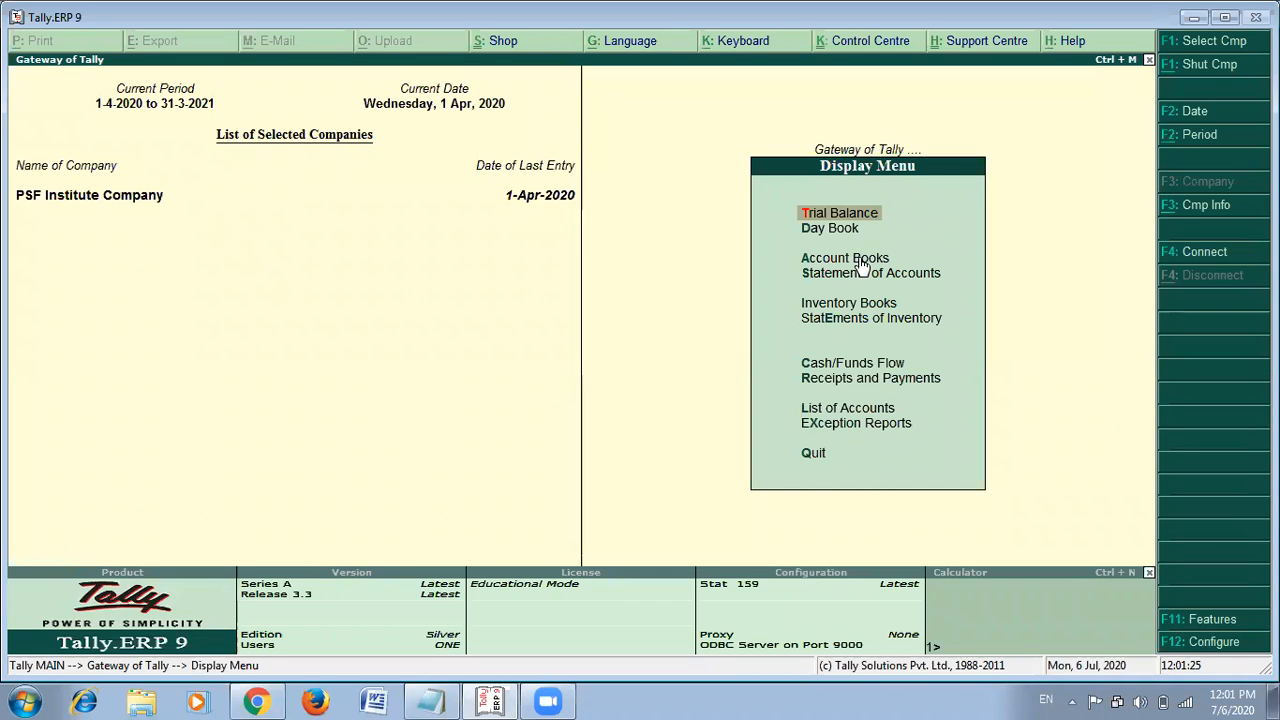
key("alt+Tab")
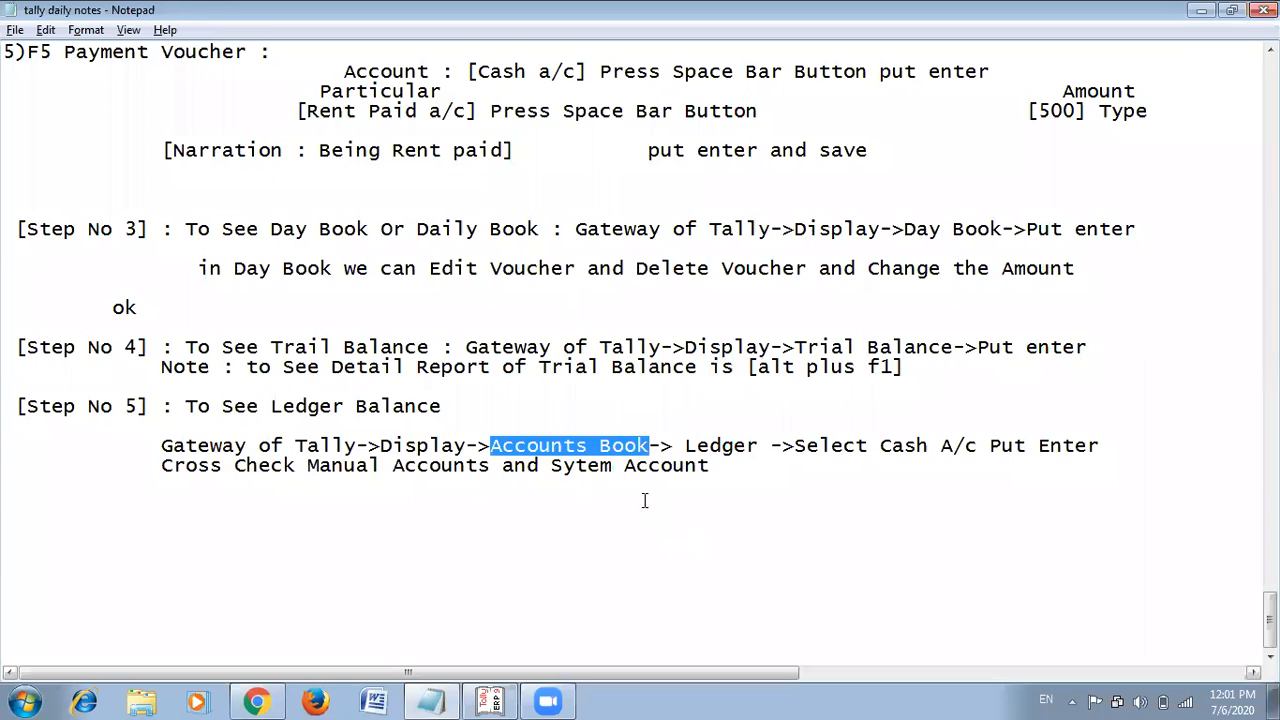
key("alt+Tab")
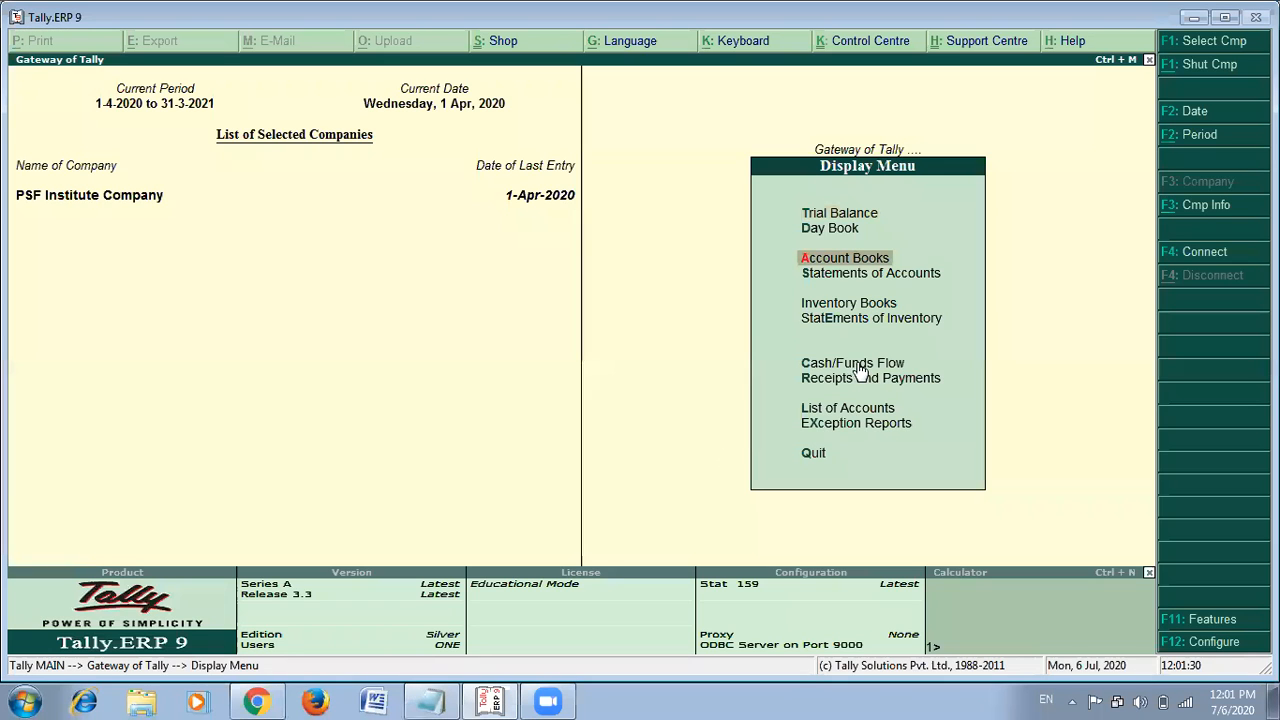
key("Return")
Highlight "Ledger" in Notepad's Step No 5 path, then open Ledger under Account Books in Tally.ERP 9.
key("alt+Tab")
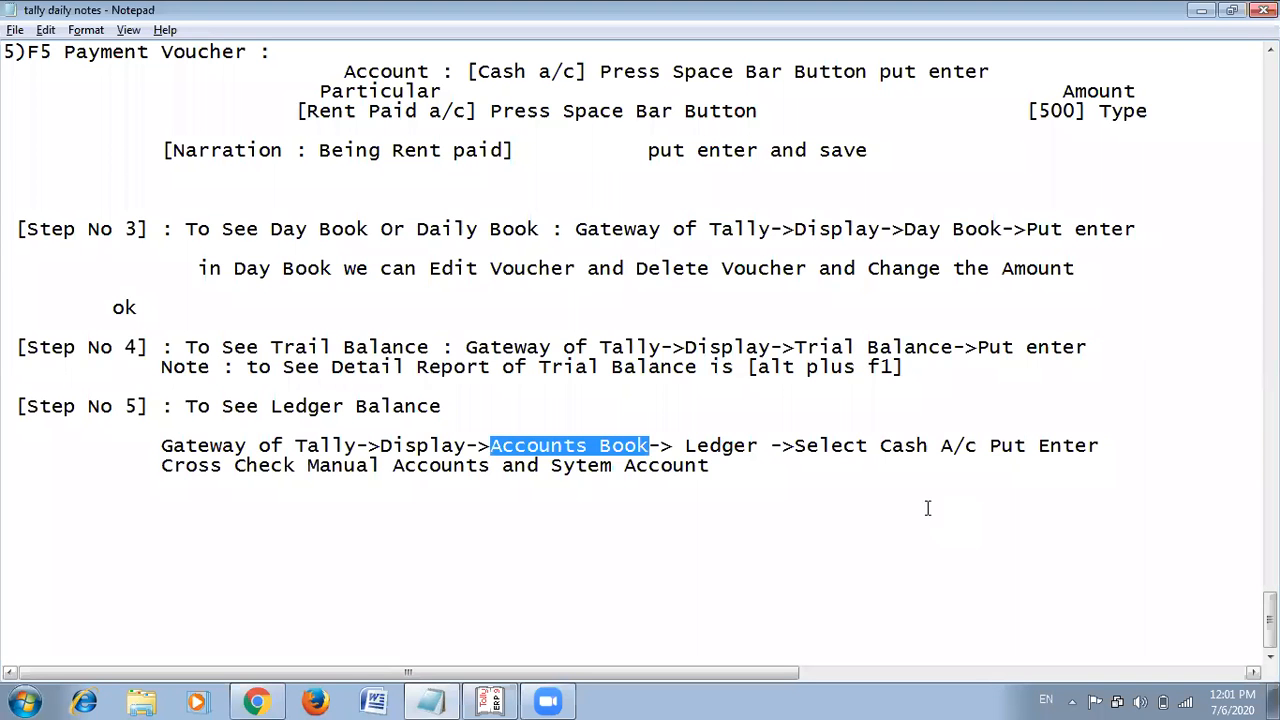
left_click_drag(697, 448, 765, 441)
key("alt+Tab")
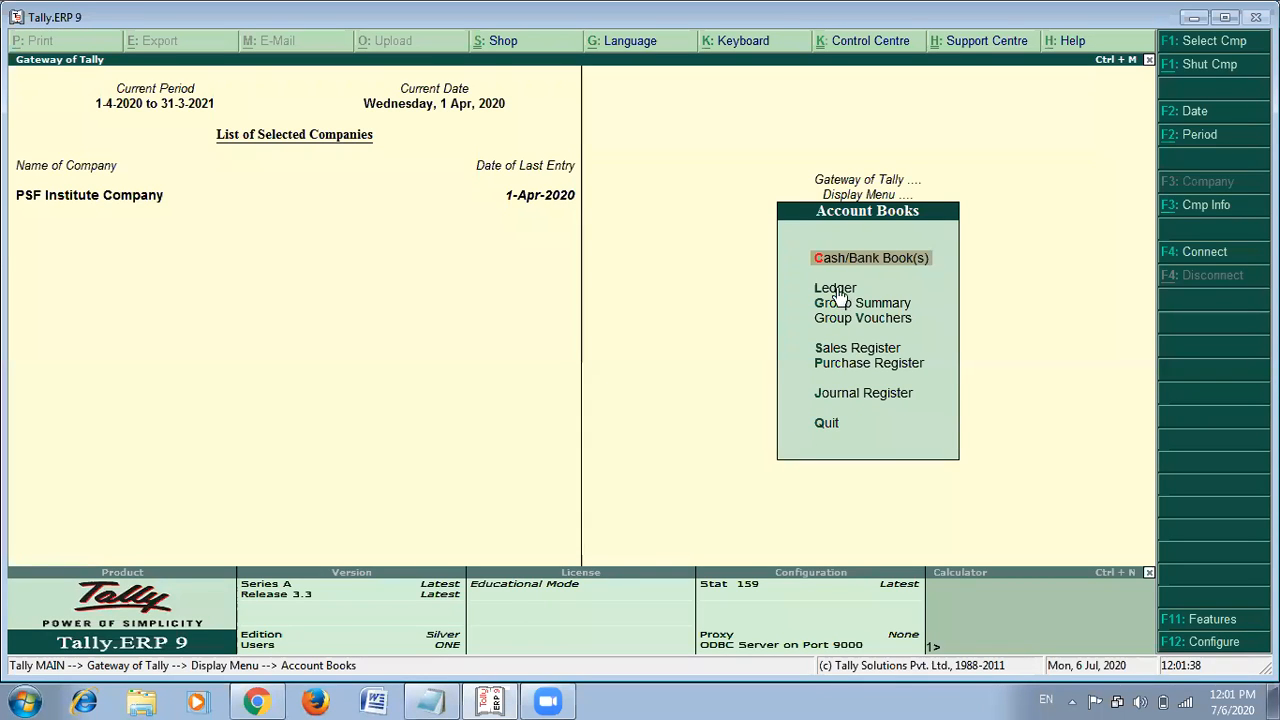
left_click(836, 289)
key("alt+Tab")
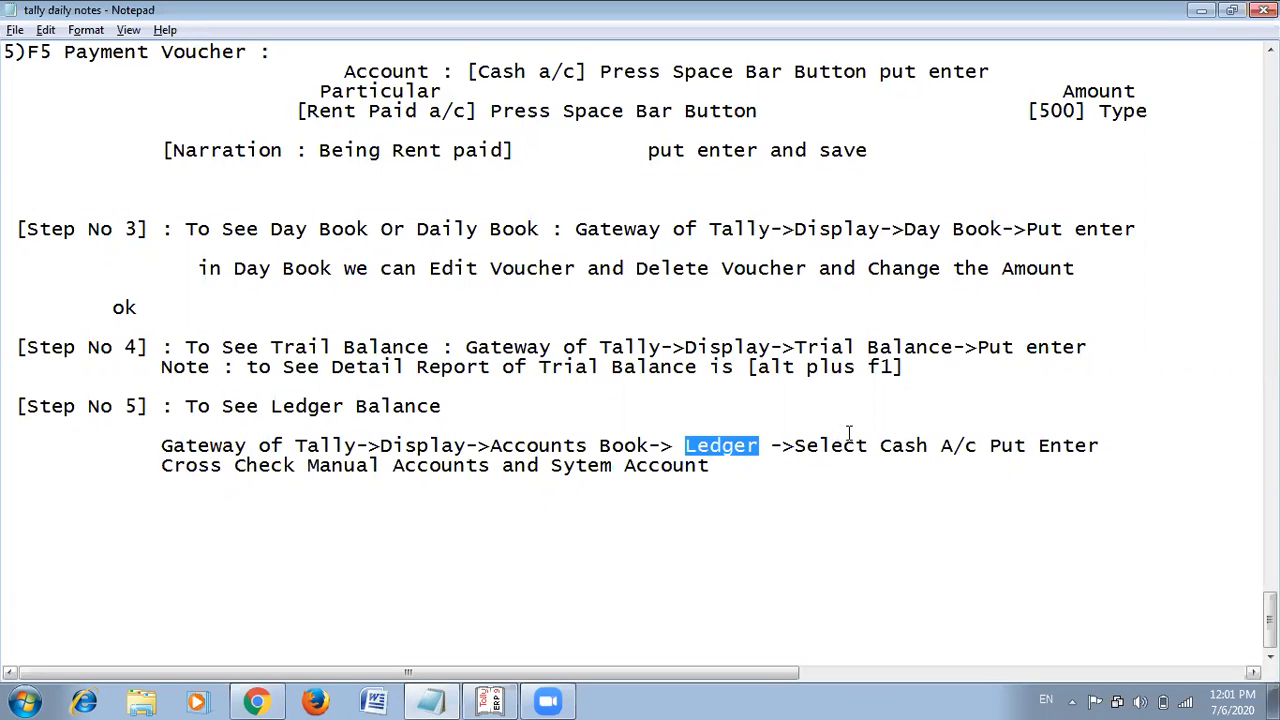
key("alt+Tab")
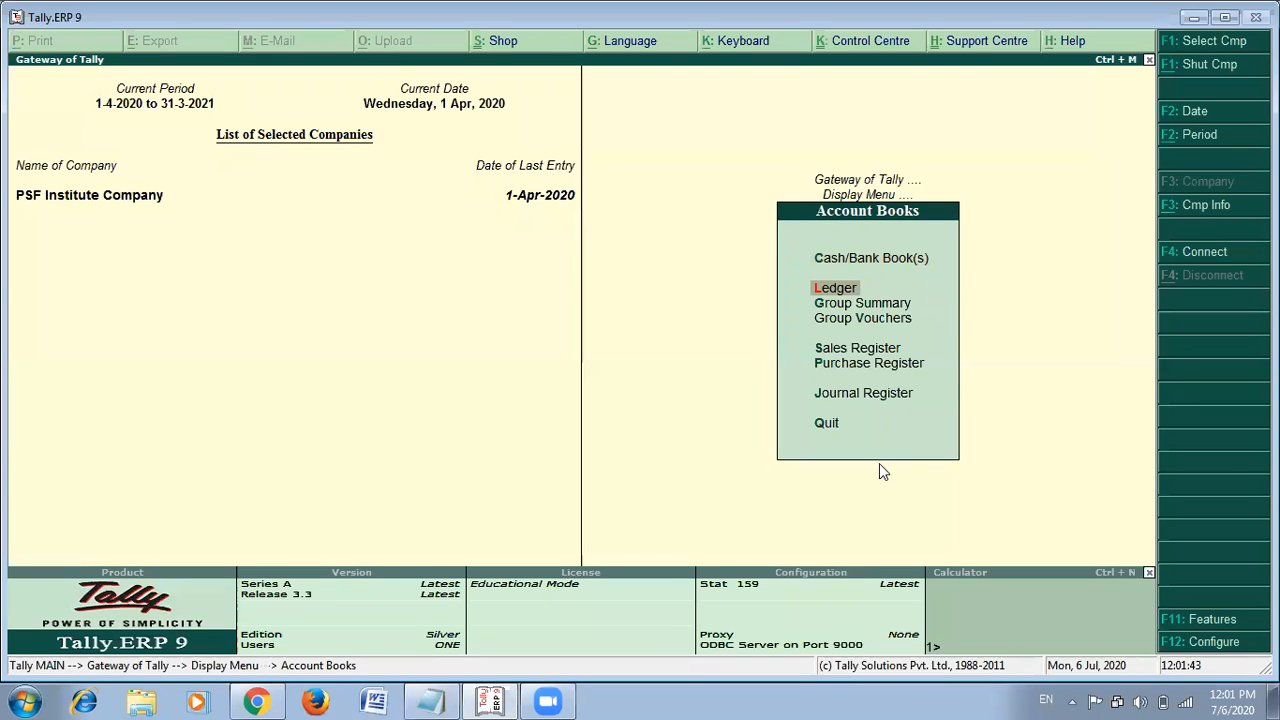
left_click(843, 293)
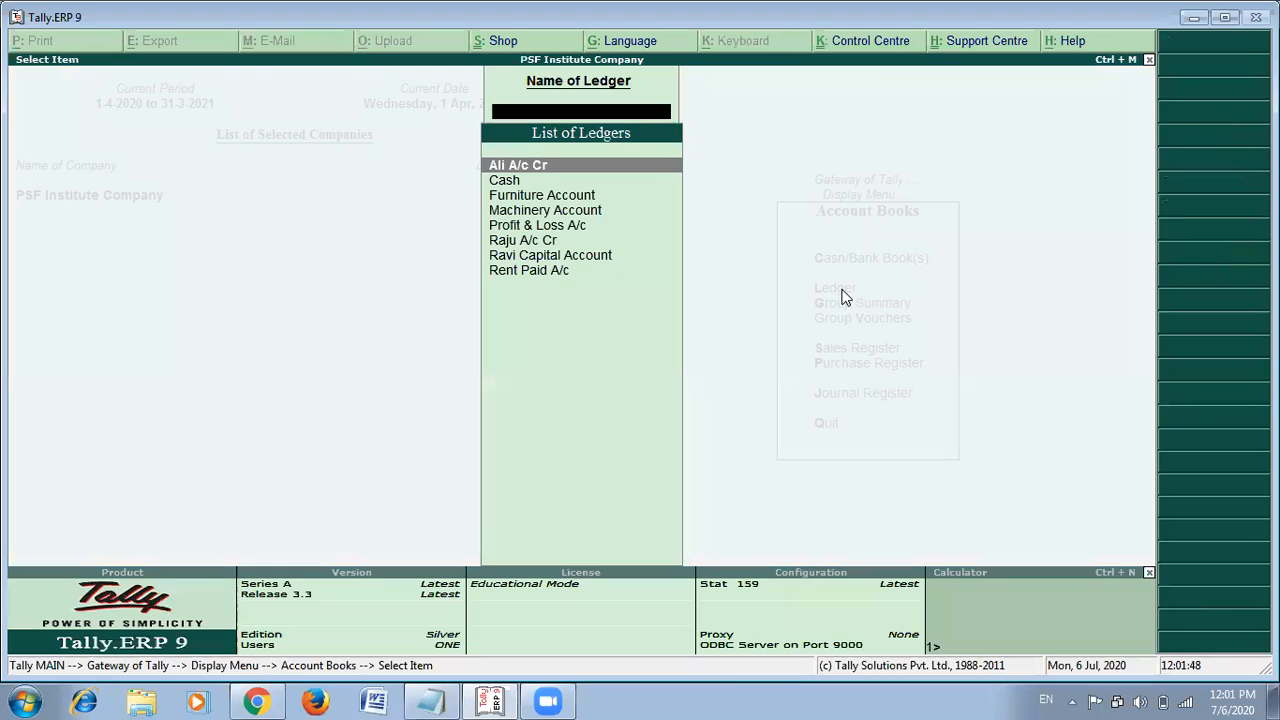
Switch to Notepad and insert "Put enter" before "Select Cash A/c" in the Step No 5 path.
key("alt+Tab")
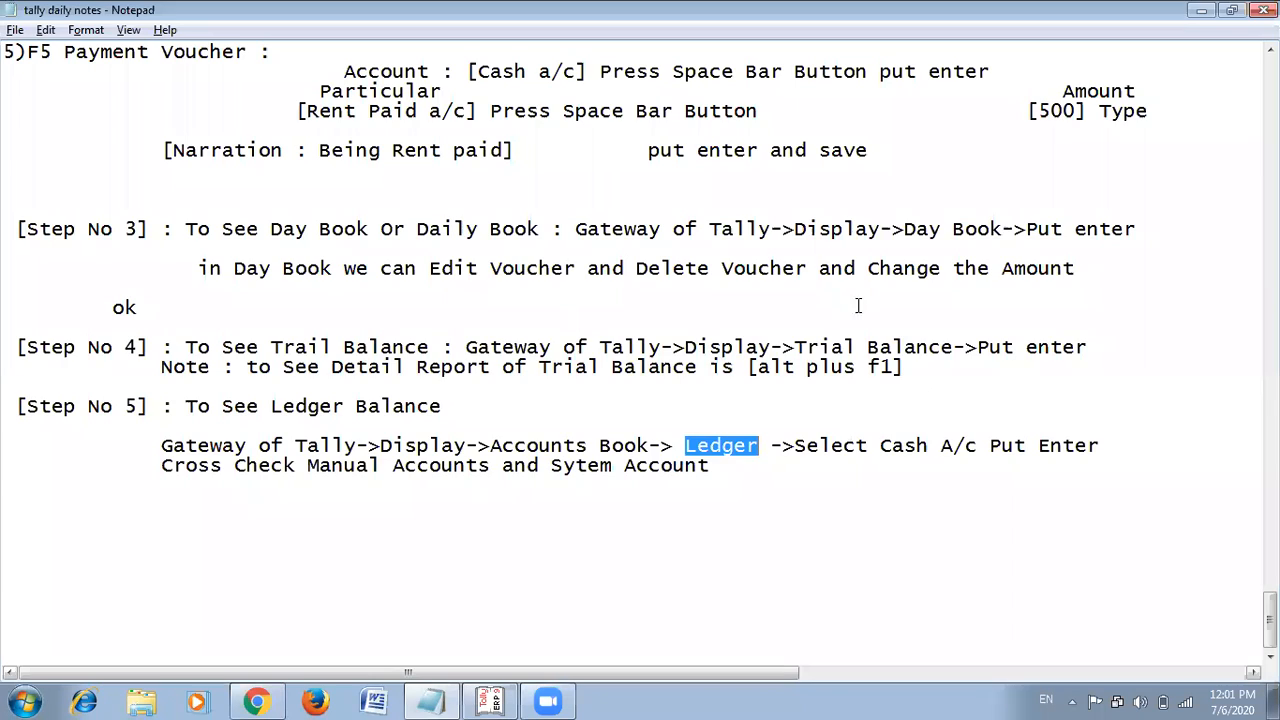
left_click(795, 446)
type("P")
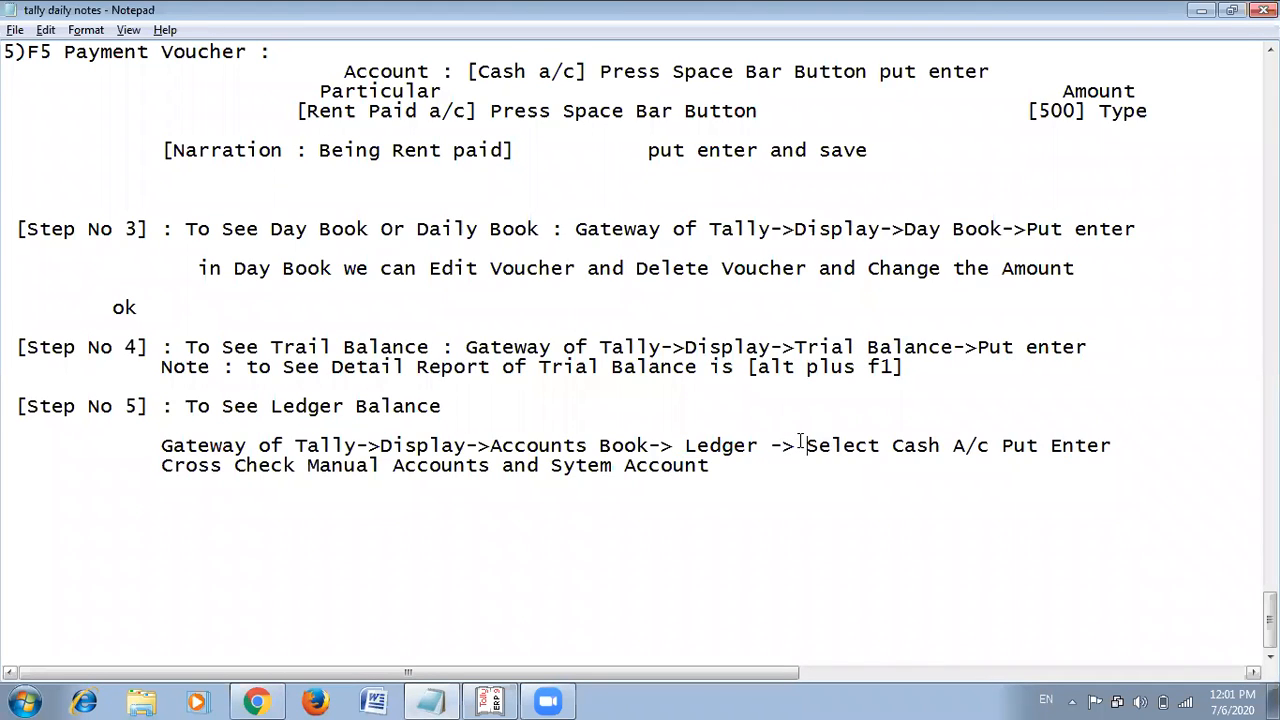
type("ut en")
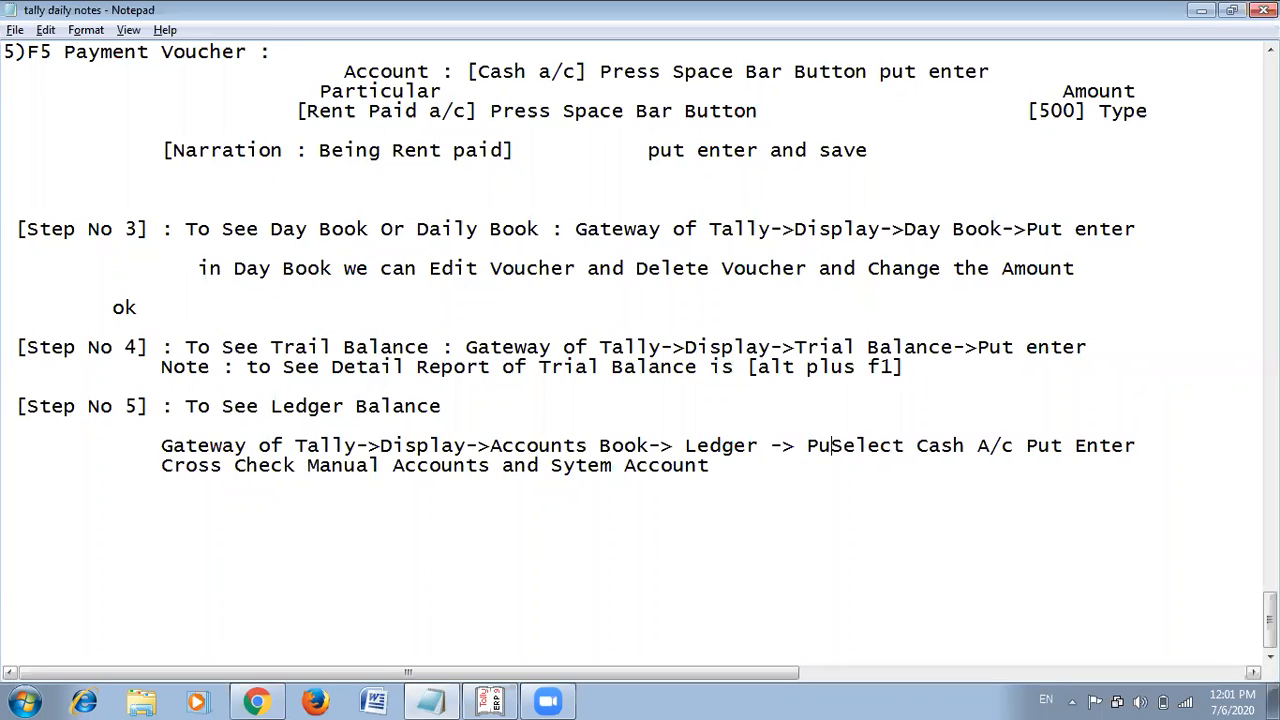
type("ter")
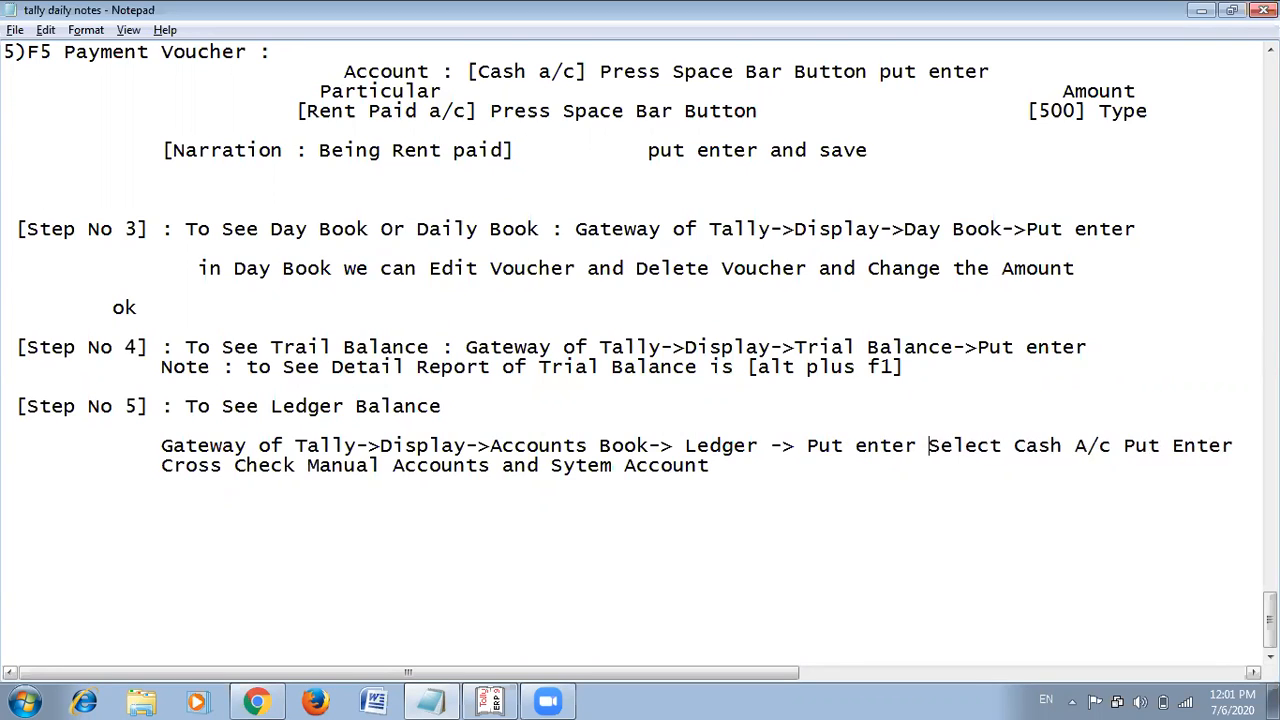
Switch to Tally.ERP 9, check the Cash A/c instruction in Notepad, and open the Cash ledger from the List of Ledgers.
key("alt+Tab")
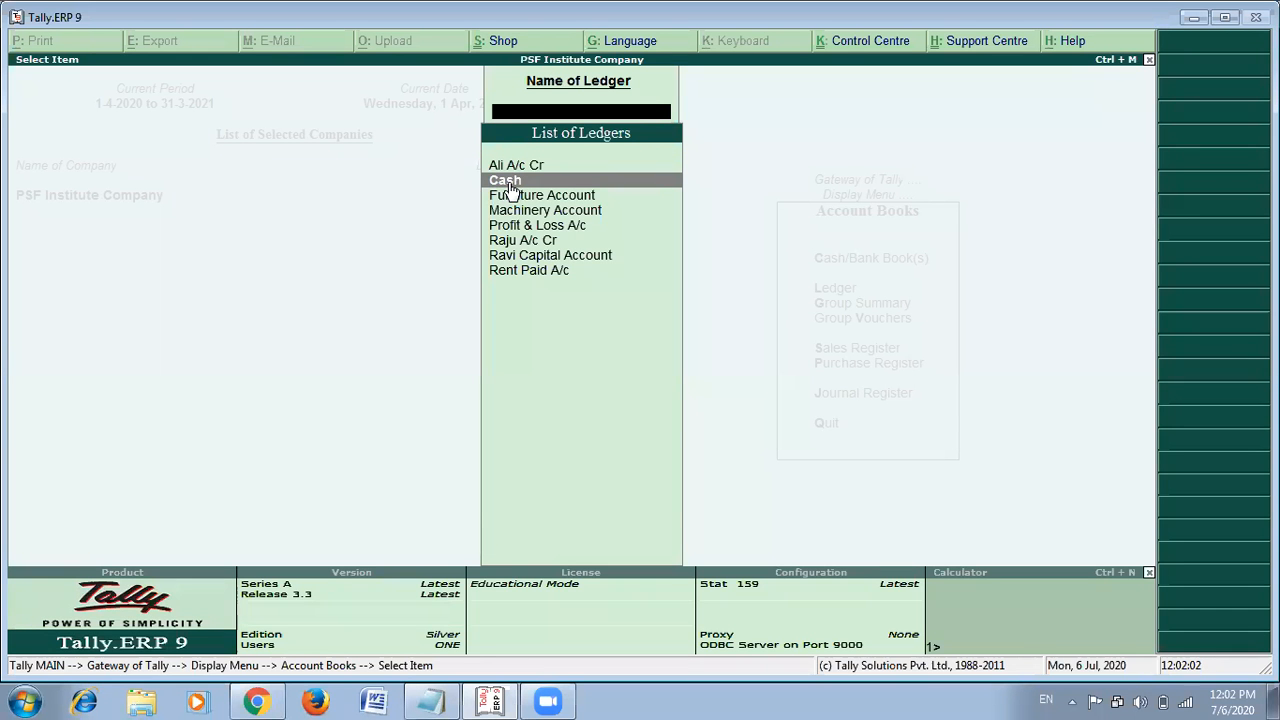
key("alt+Tab")
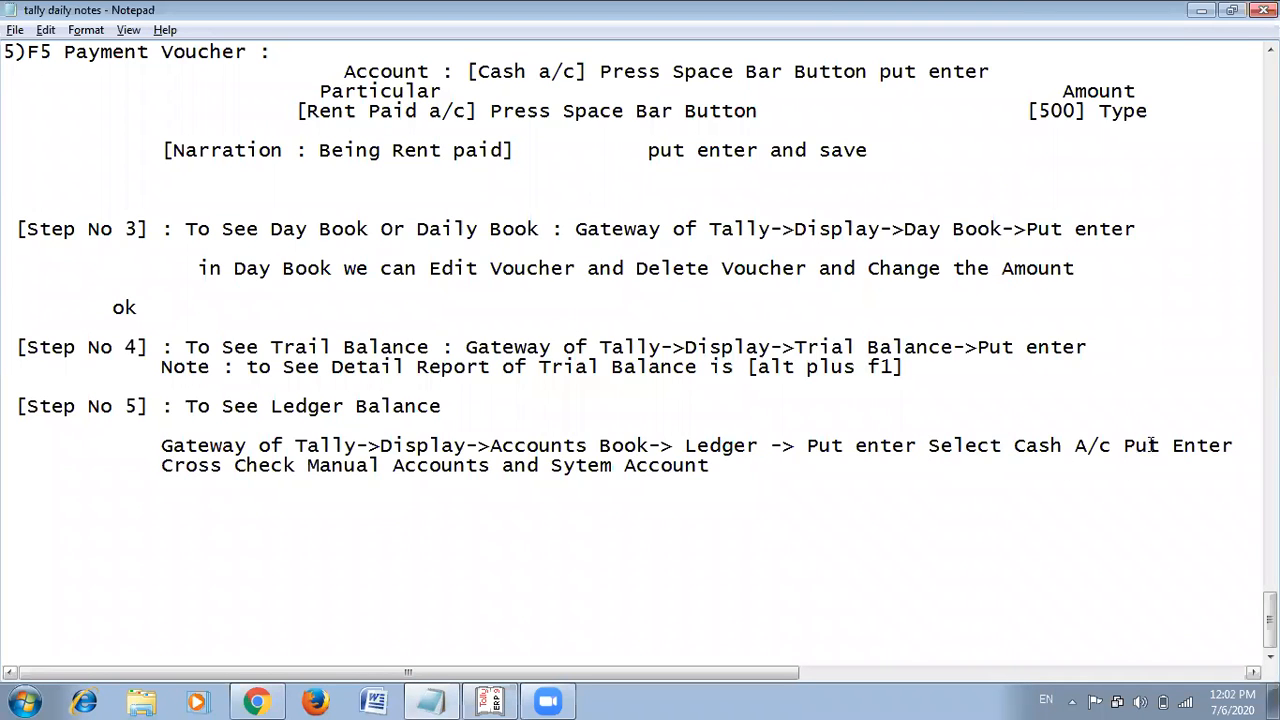
key("alt+Tab")
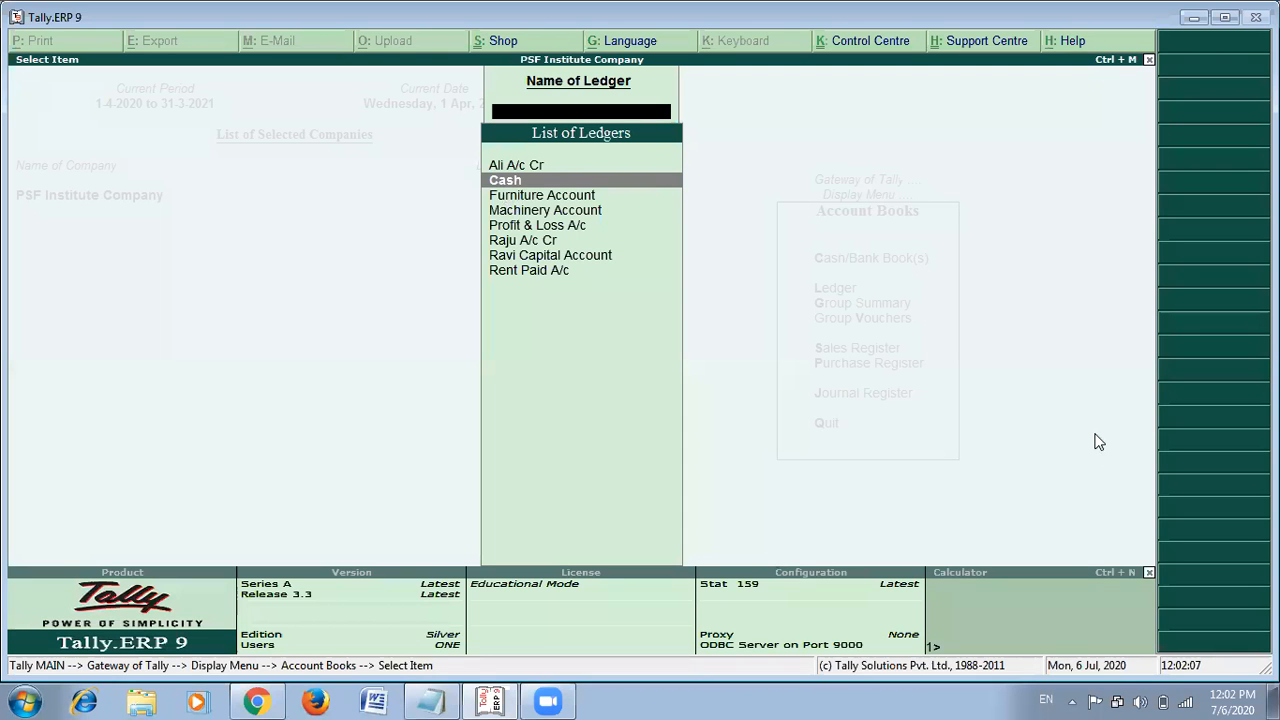
key("Return")
Find the manual Cash ledger in Notepad, highlight its capital entry, and compare it with the capital entry in Tally's Cash ledger.
key("alt+Tab")
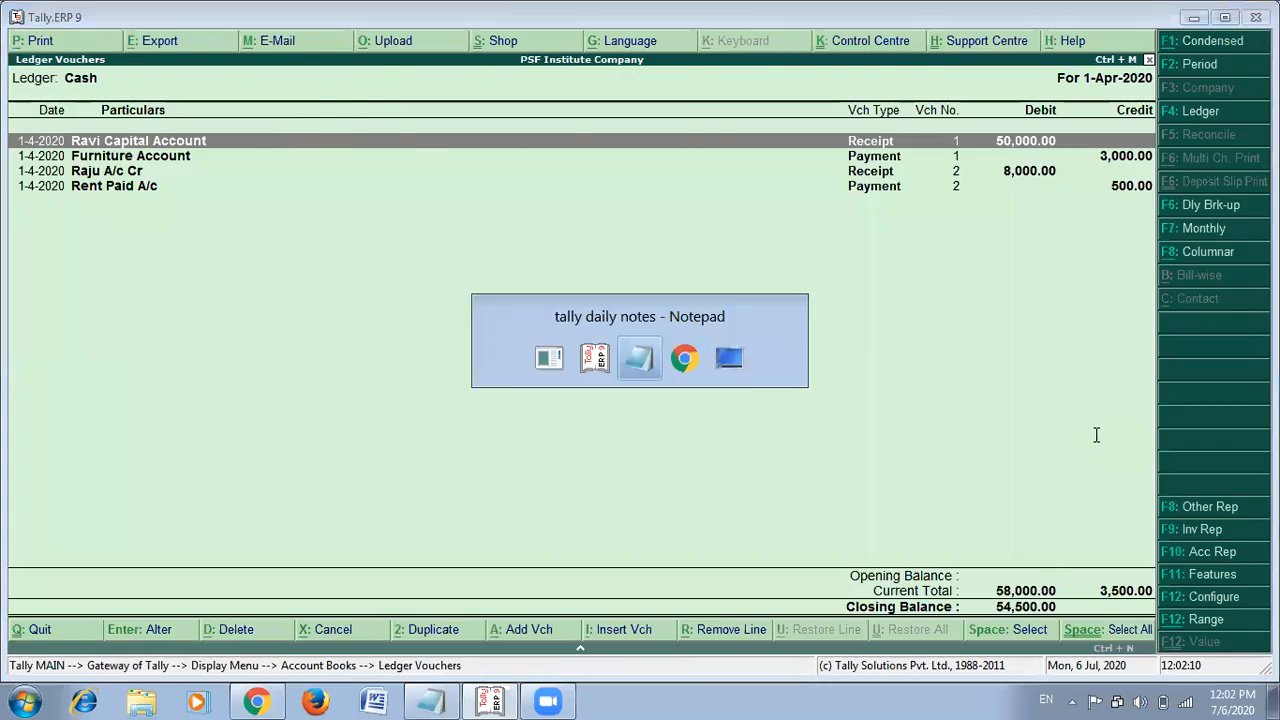
scroll(1094, 430, "up", 15)
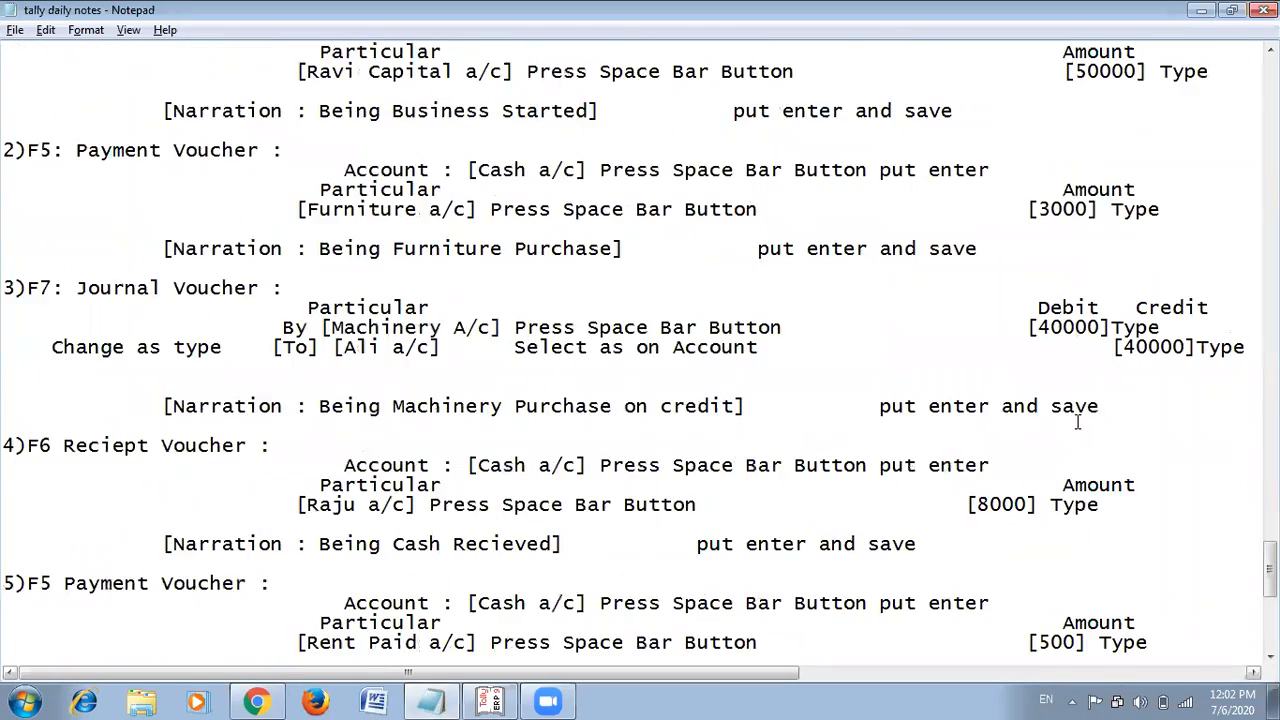
scroll(1078, 425, "up", 20)
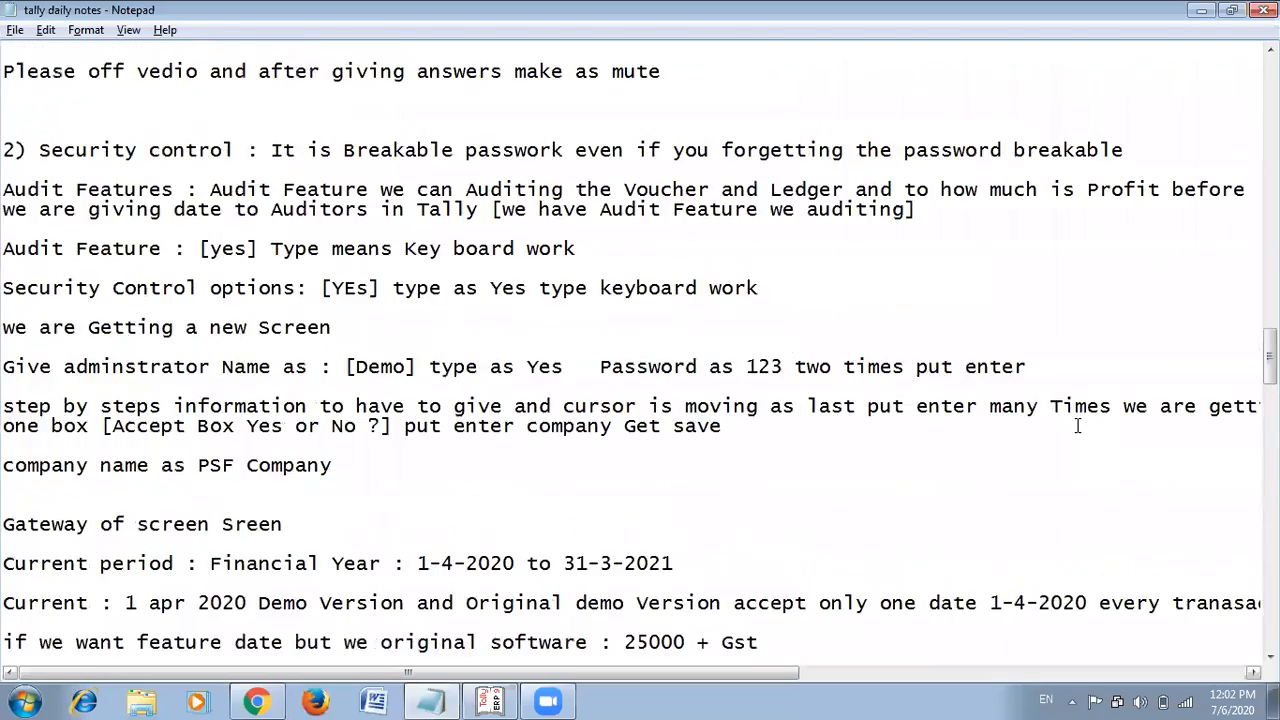
scroll(1079, 426, "up", 20)
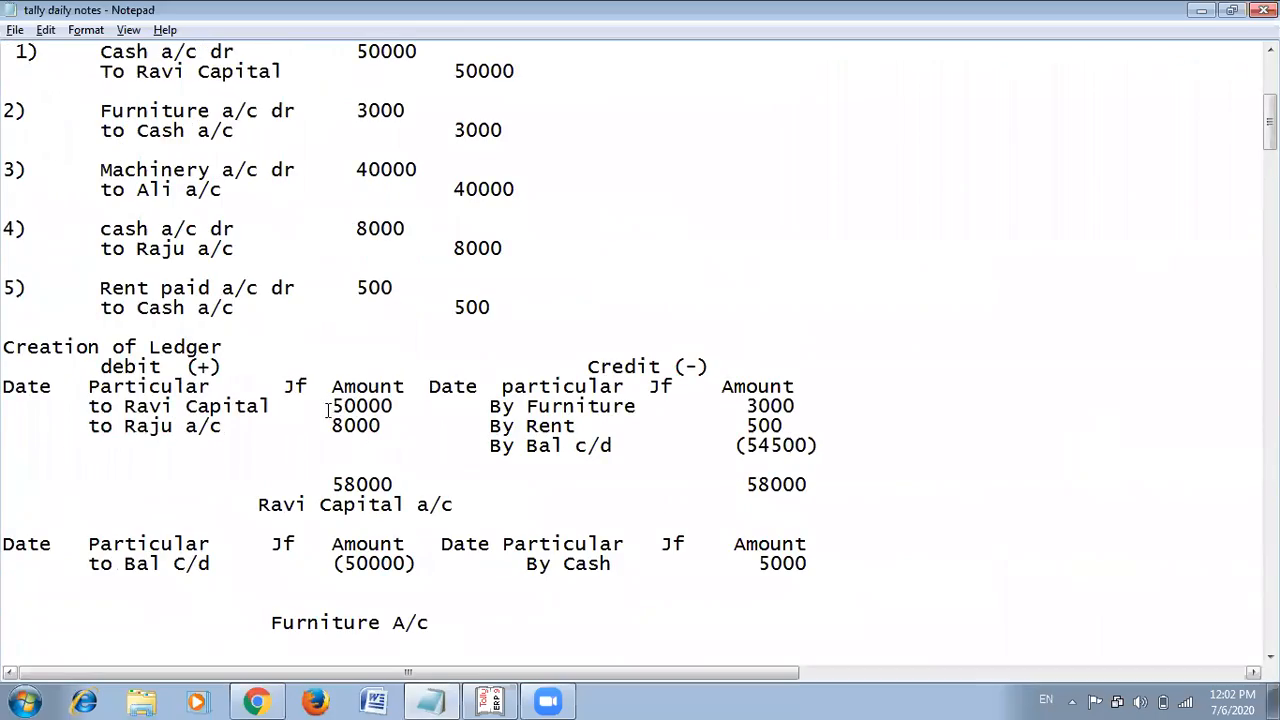
left_click_drag(90, 406, 398, 404)
key("alt+Tab")
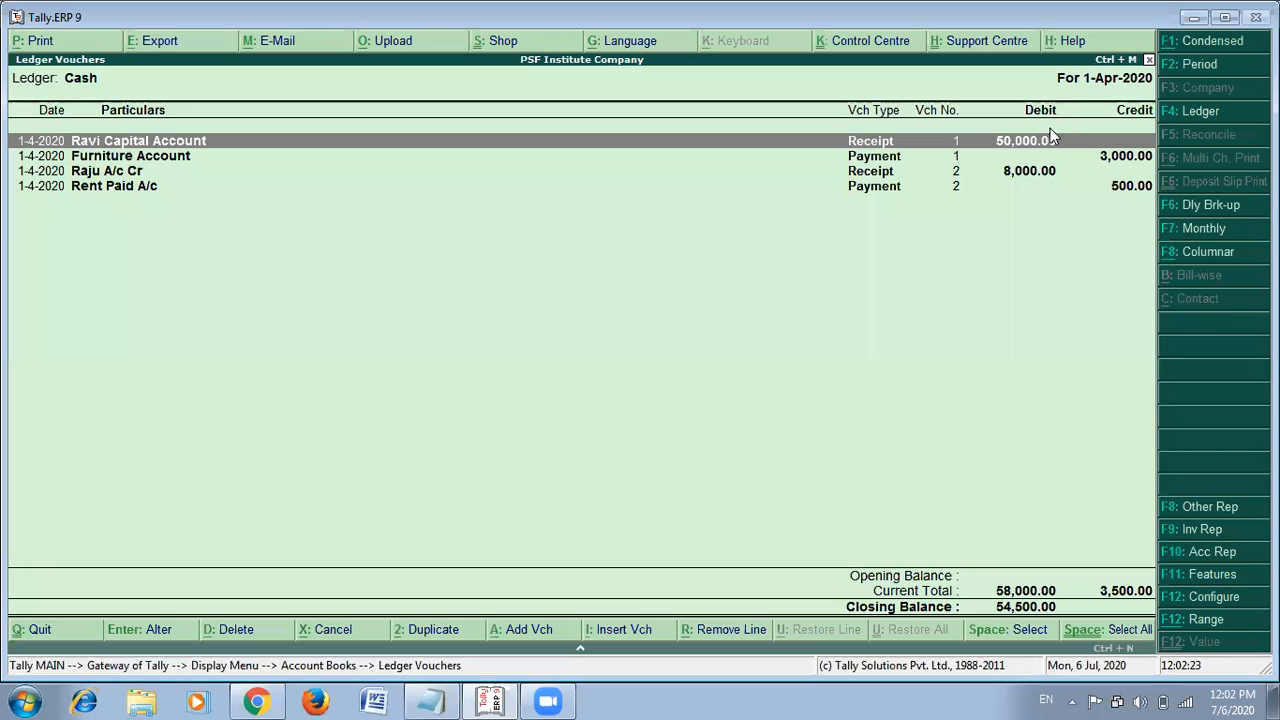
key("Down")
key("Up")
key("alt+Tab")
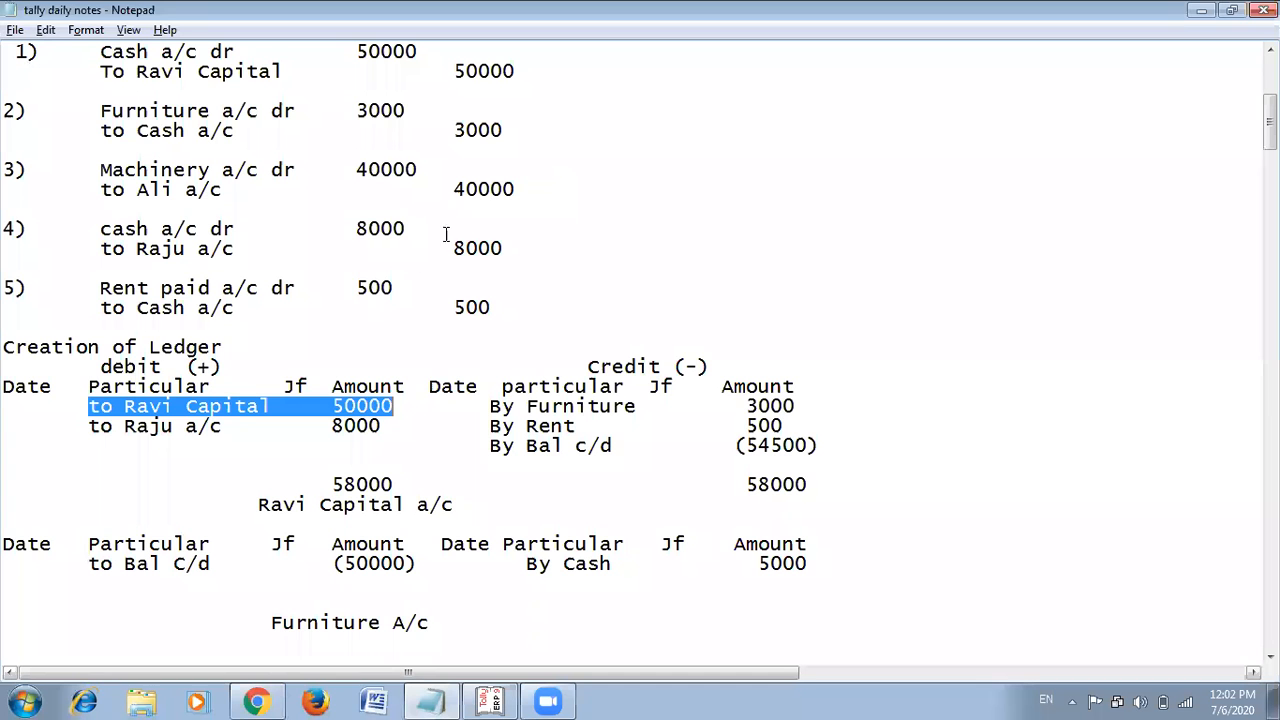
Highlight the 8000 debit entry in Notepad's Cash ledger and compare both manual debit amounts with those in Tally.ERP 9.
left_click_drag(63, 431, 401, 431)
key("alt+Tab")
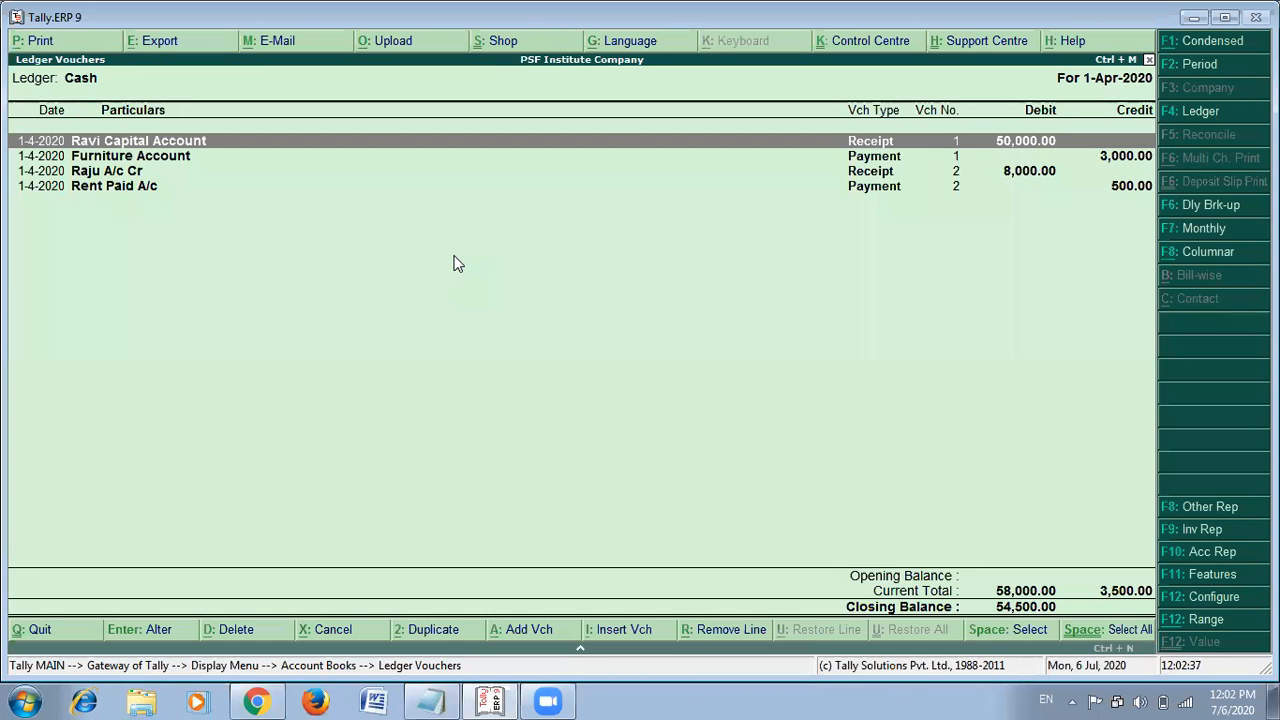
key("Down")
key("Down")
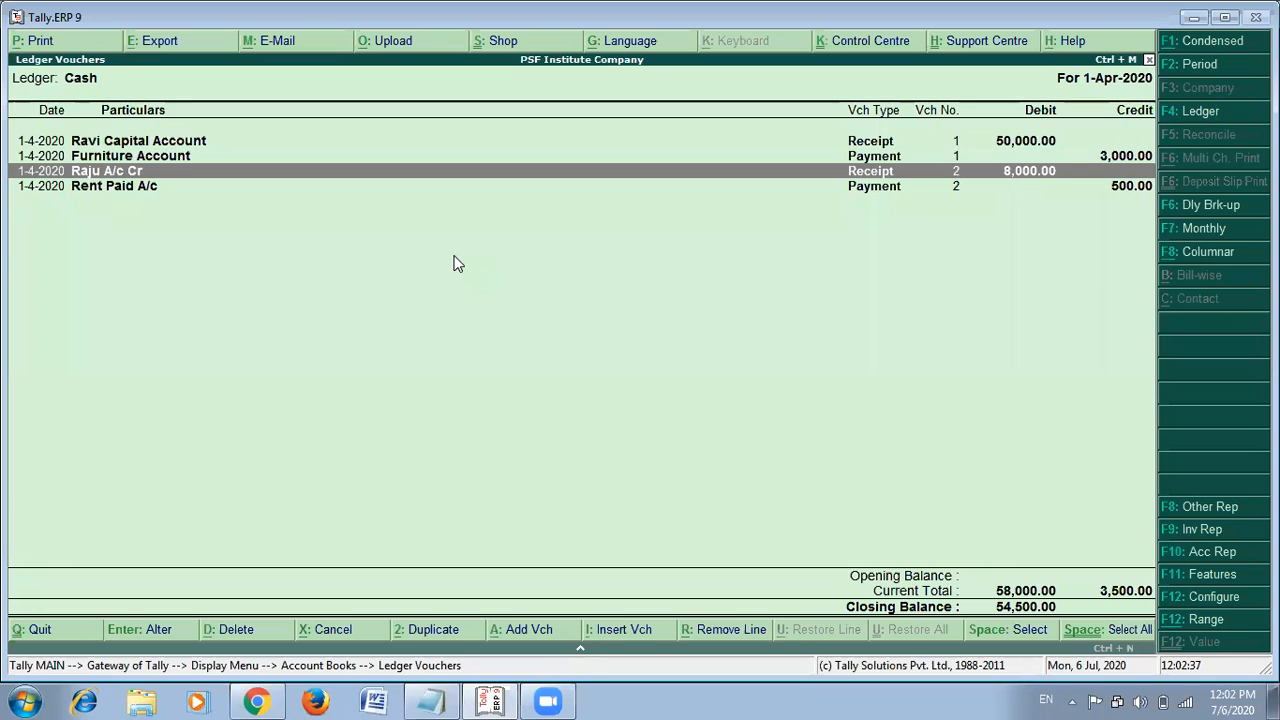
left_click(1029, 144)
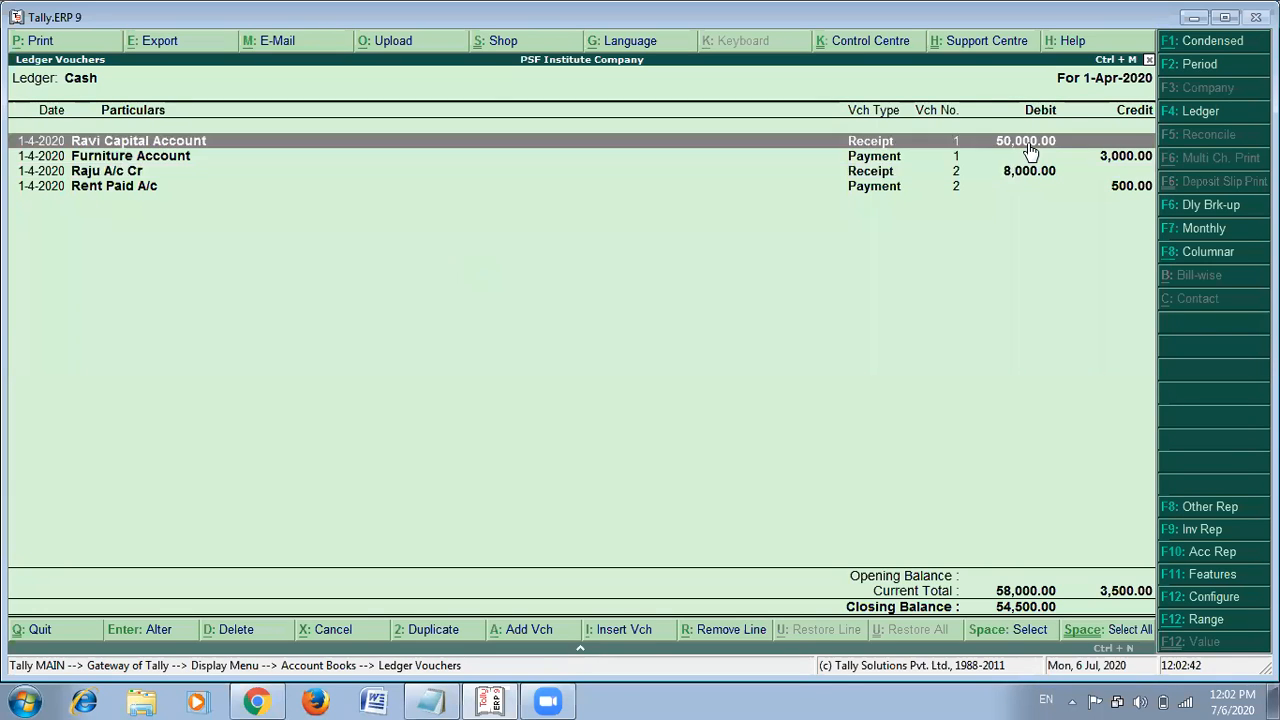
left_click(1022, 170)
left_click(1025, 145)
left_click(1023, 170)
key("alt+Tab")
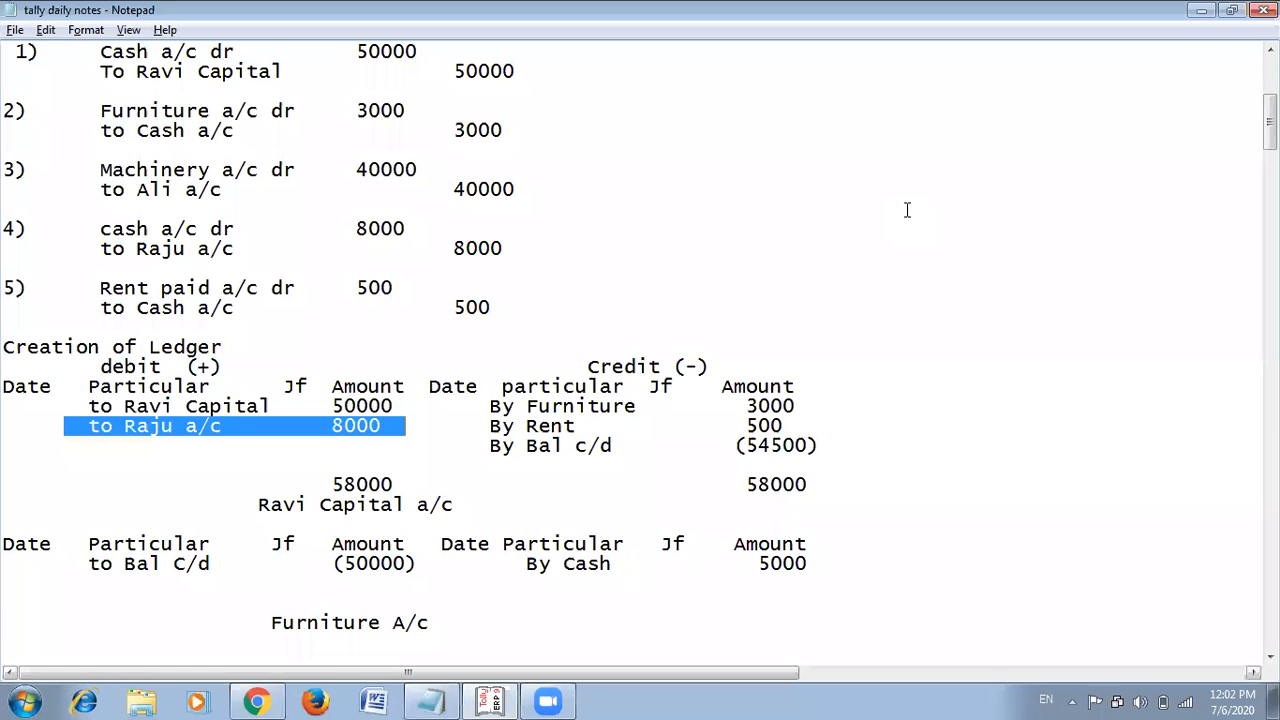
Highlight the furniture credit amount in Notepad's Cash ledger, then check the Furniture Account and Rent Paid A/c entries in Tally.ERP 9.
left_click_drag(738, 408, 816, 408)
key("alt+Tab")
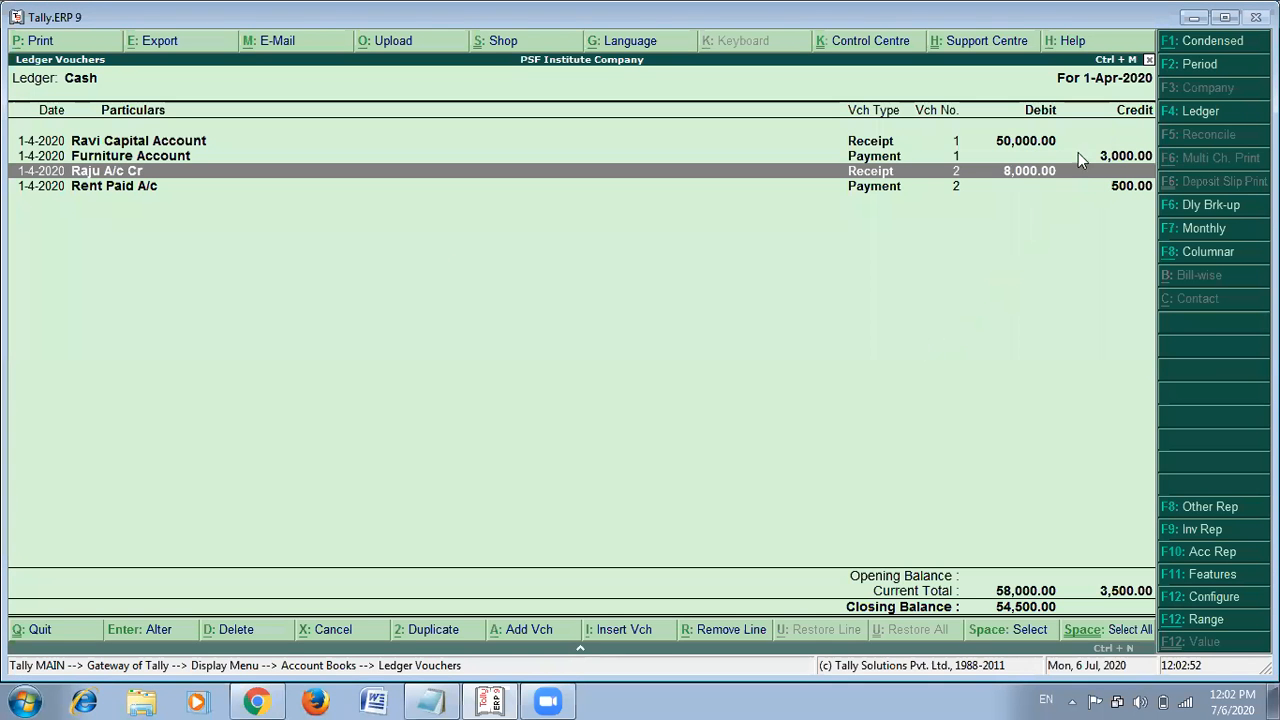
left_click(1102, 158)
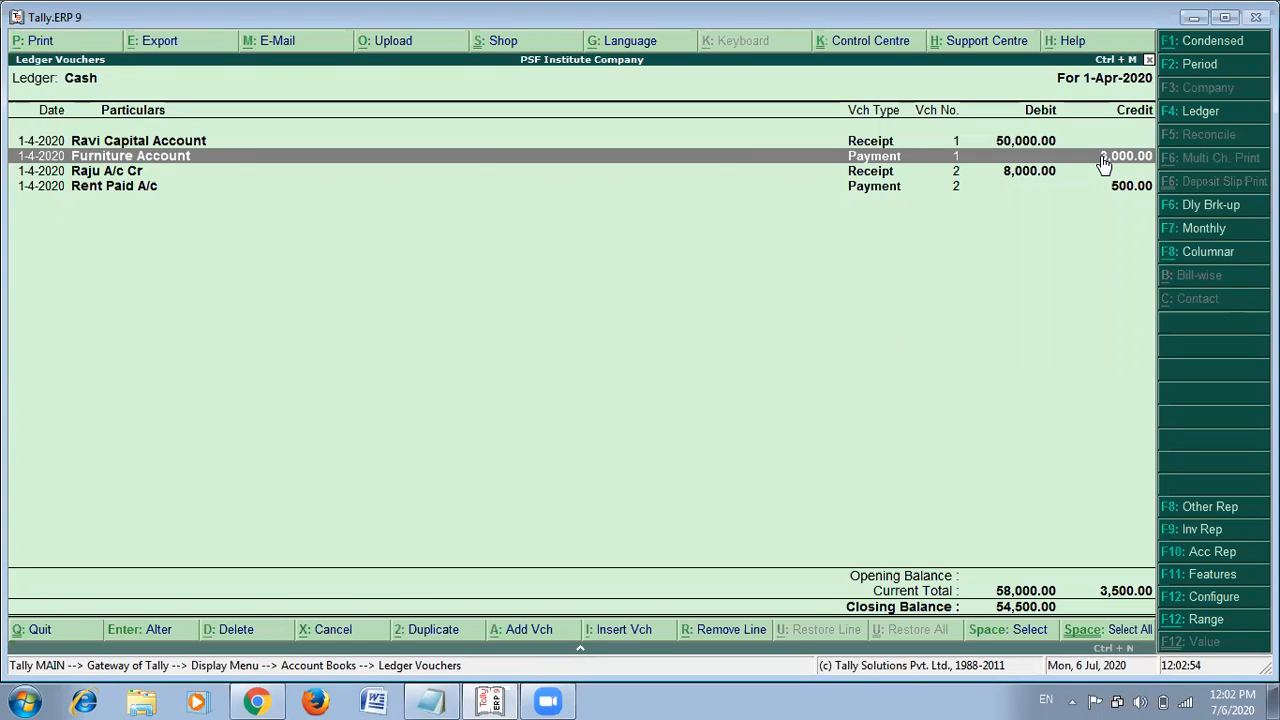
key("Down")
key("Up")
key("Down")
key("Down")
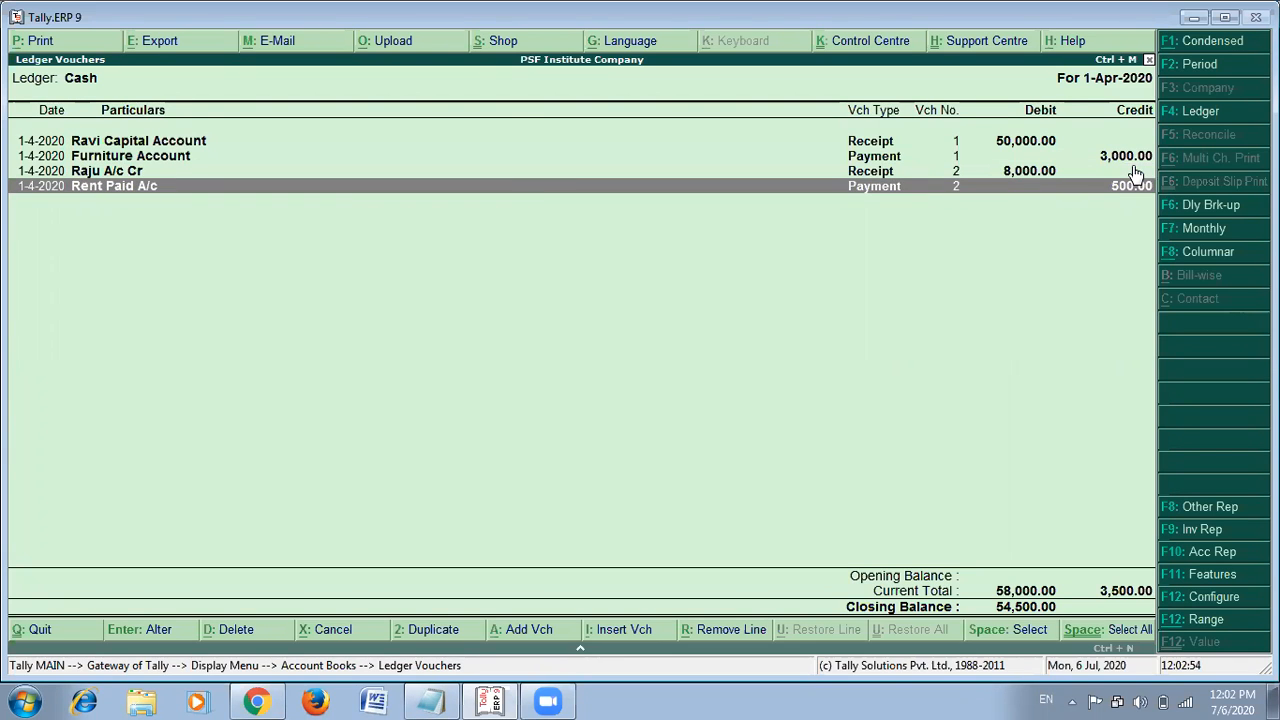
Highlight the "By Rent" entry in Notepad's Cash ledger and compare it with Rent Paid A/c in Tally.ERP 9.
key("alt+Tab")
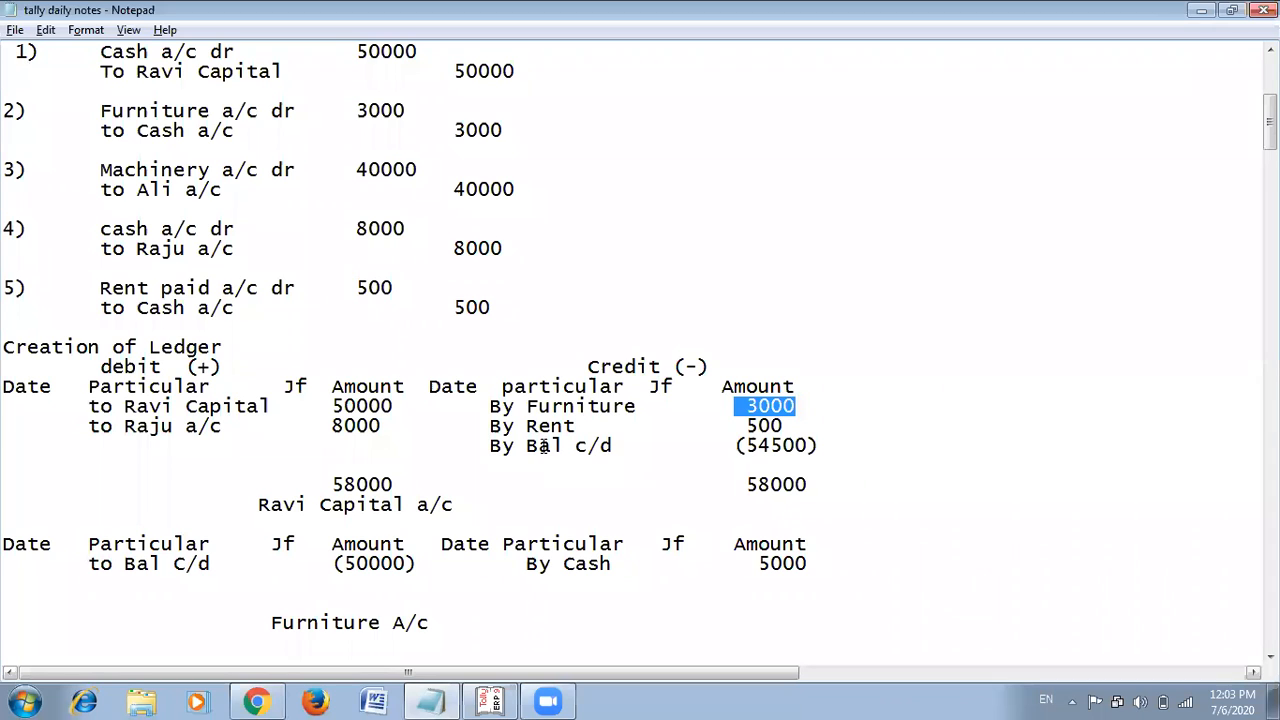
left_click_drag(494, 428, 789, 423)
key("alt+Tab")
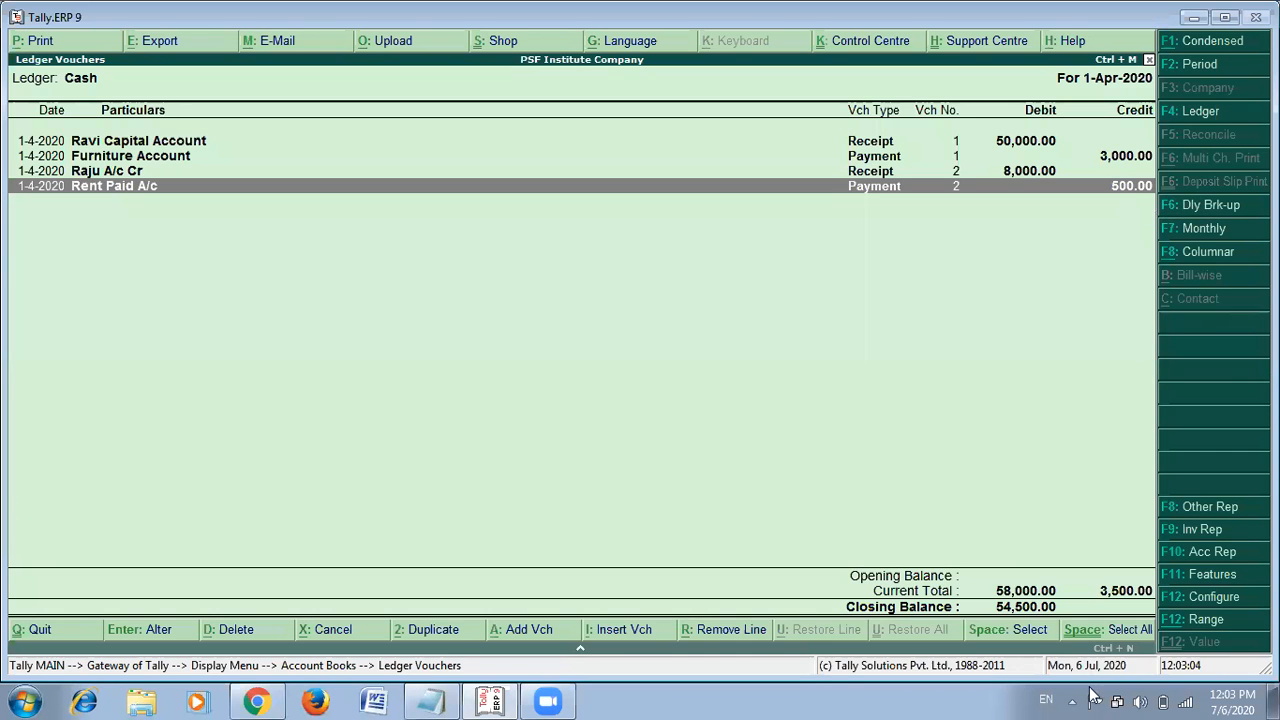
Go through the debit entries and then the credit entries of Tally's Cash ledger.
left_click(1027, 142)
left_click(1030, 176)
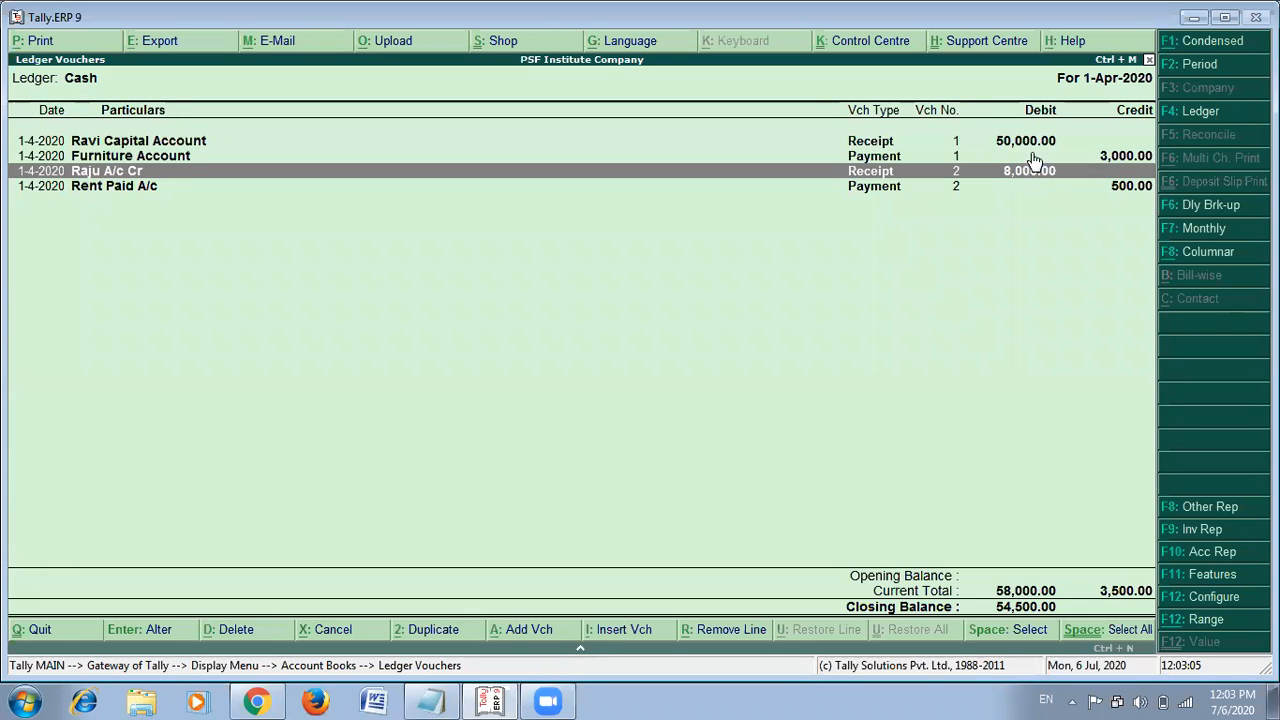
left_click(1033, 144)
left_click(1035, 172)
left_click(1145, 160)
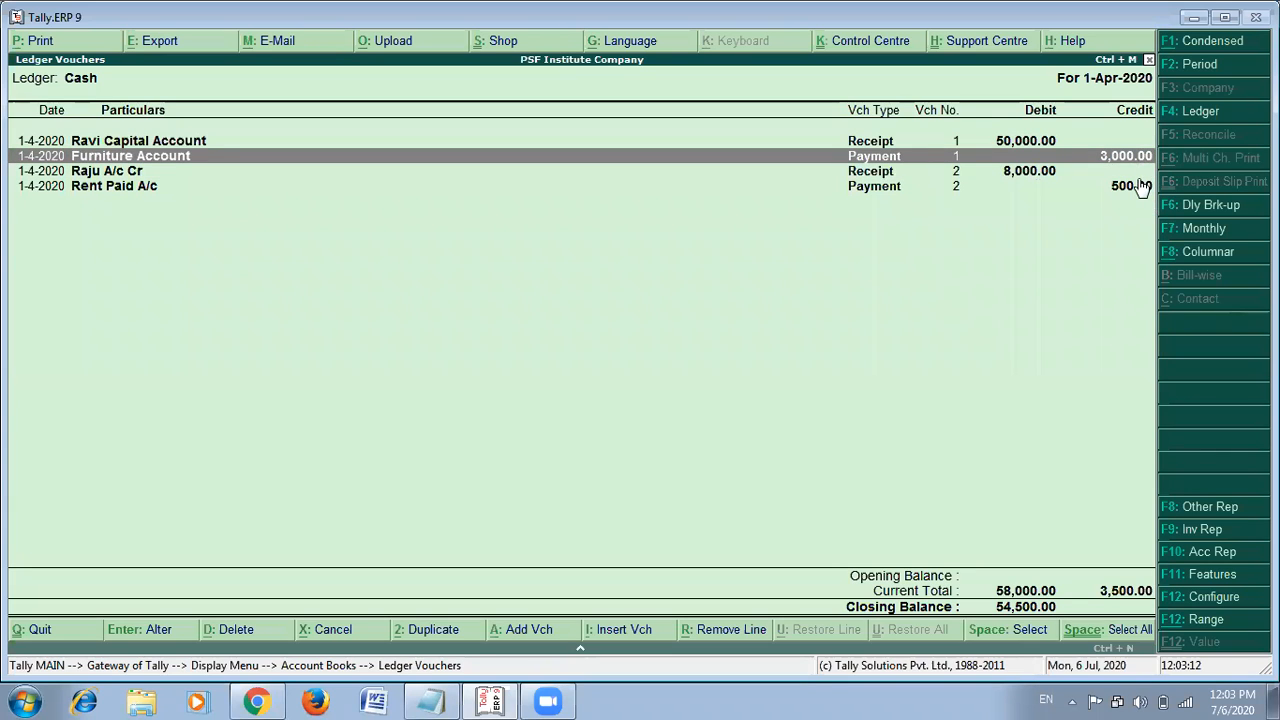
left_click(1140, 188)
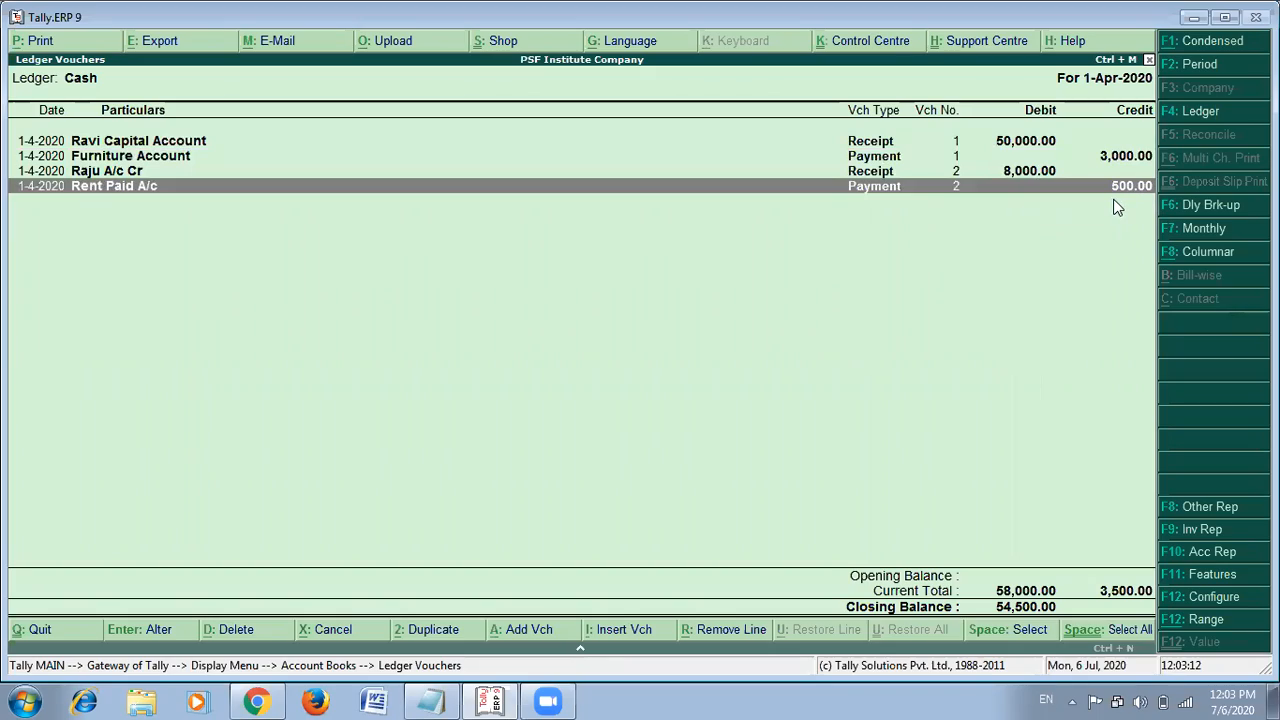
Switch to Notepad and add the line "Short Cut Key For Tally control plus N" below the Step No 5 notes.
key("alt+Tab")
scroll(892, 366, "down", 3)
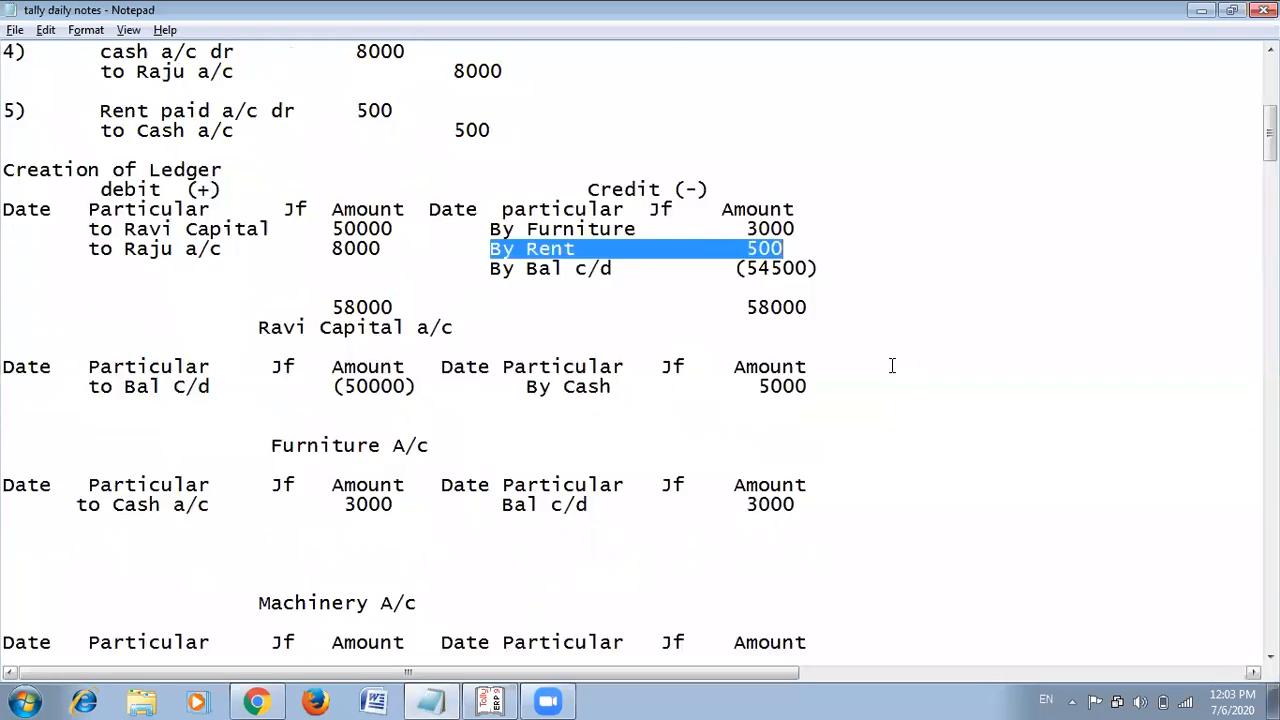
scroll(892, 366, "down", 20)
scroll(897, 333, "down", 20)
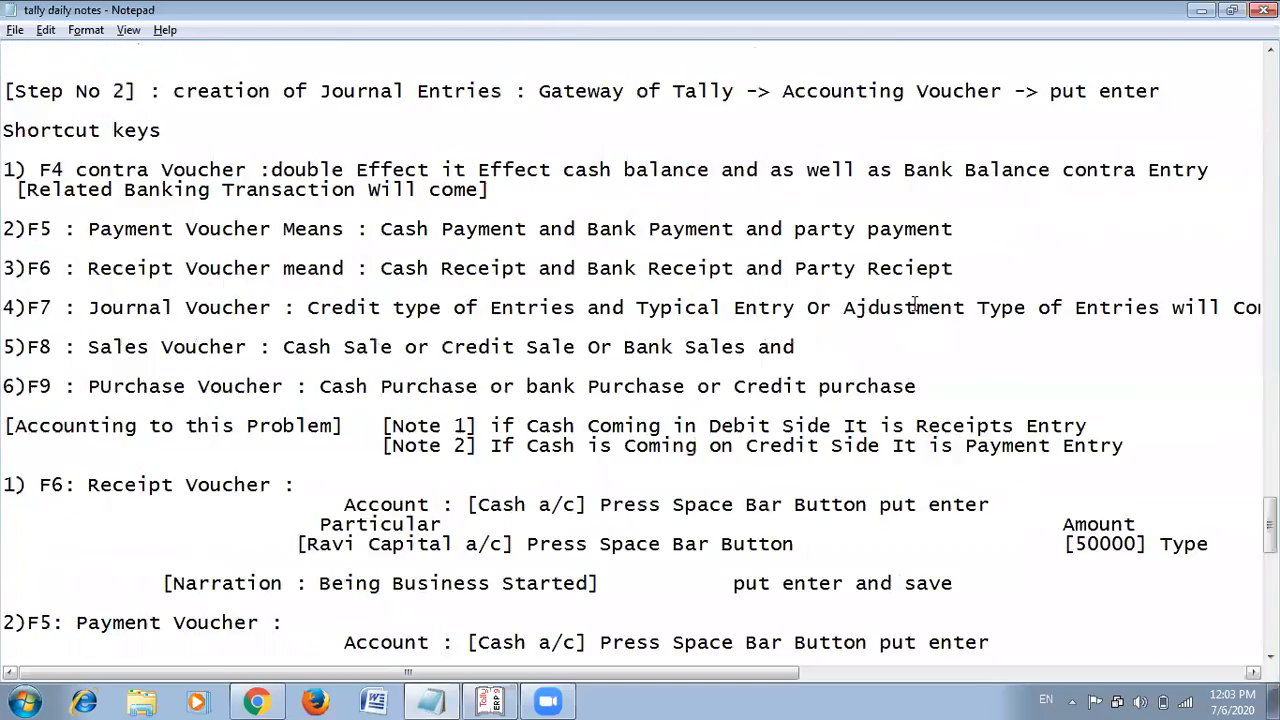
scroll(913, 303, "down", 10)
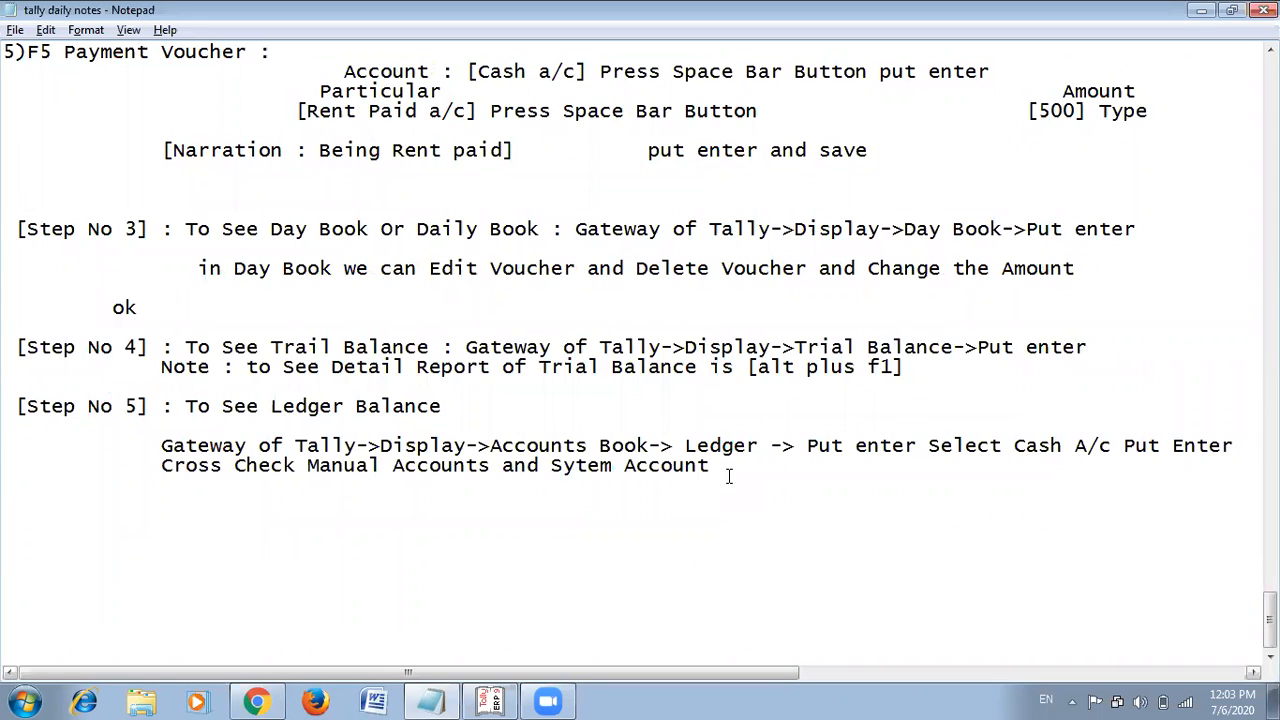
left_click(724, 466)
key("Return")
key("Return")
type("S")
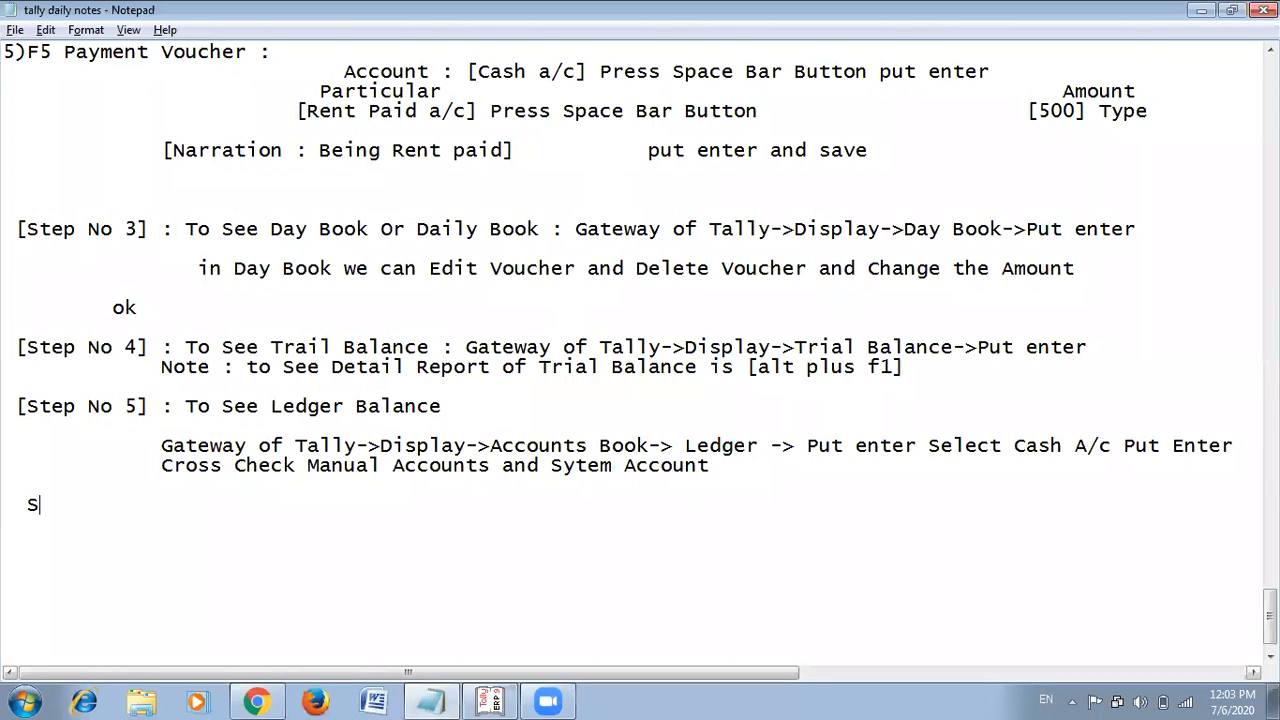
type("hort Cut ")
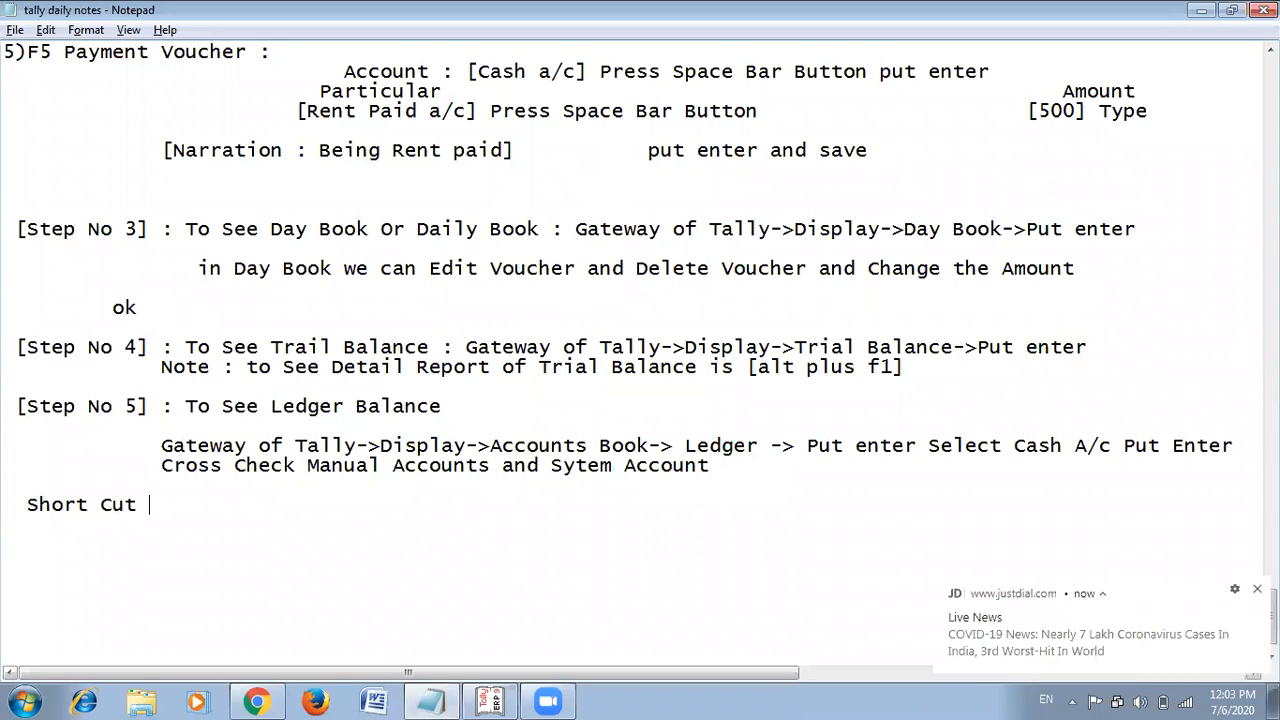
type("Key For Tall")
type("ly")
key("BackSpace")
key("BackSpace")
type("y ")
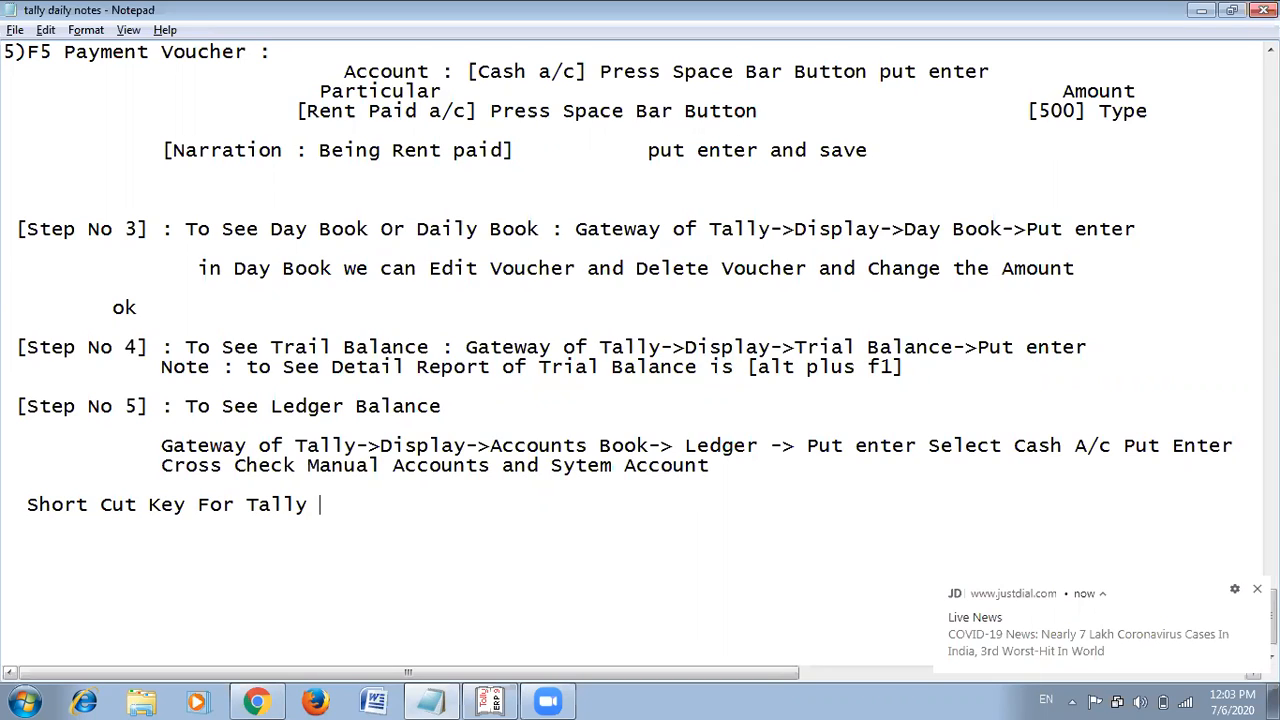
type("control plus ")
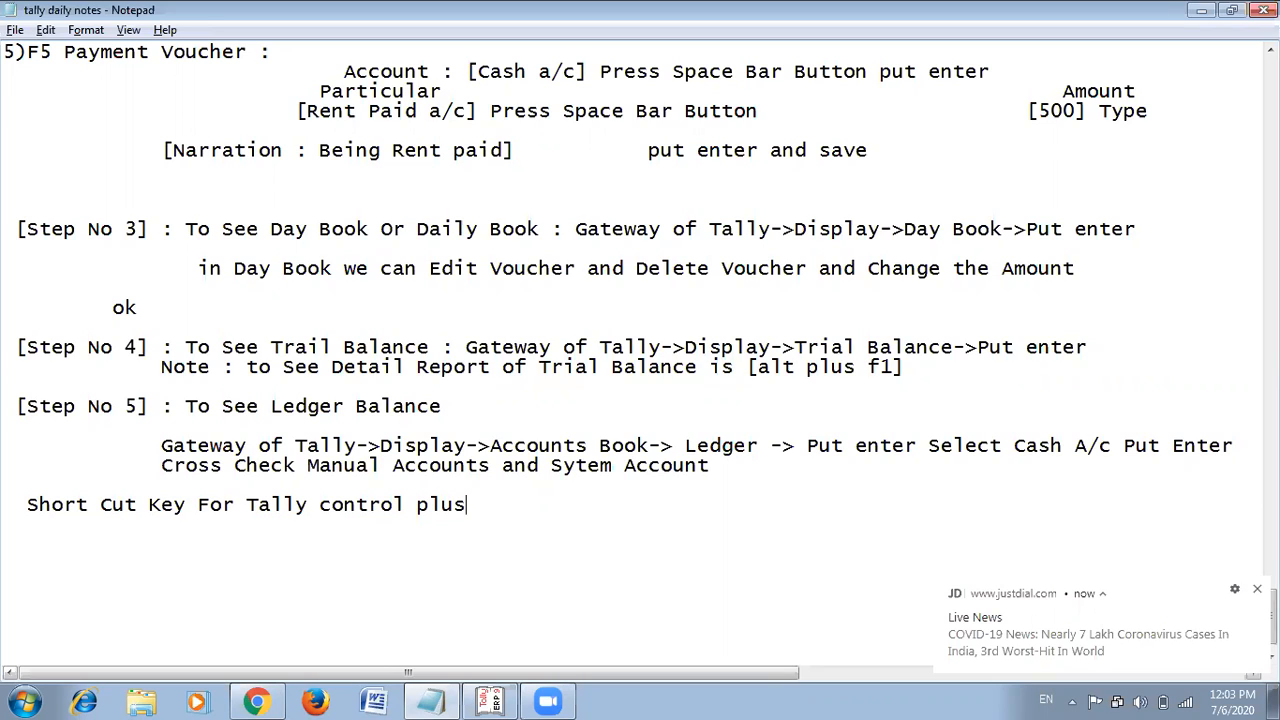
type("N")
Switch to Tally.ERP 9 and demonstrate opening the calculator below the Cash ledger, leaving it, and opening it again.
key("alt+Tab")
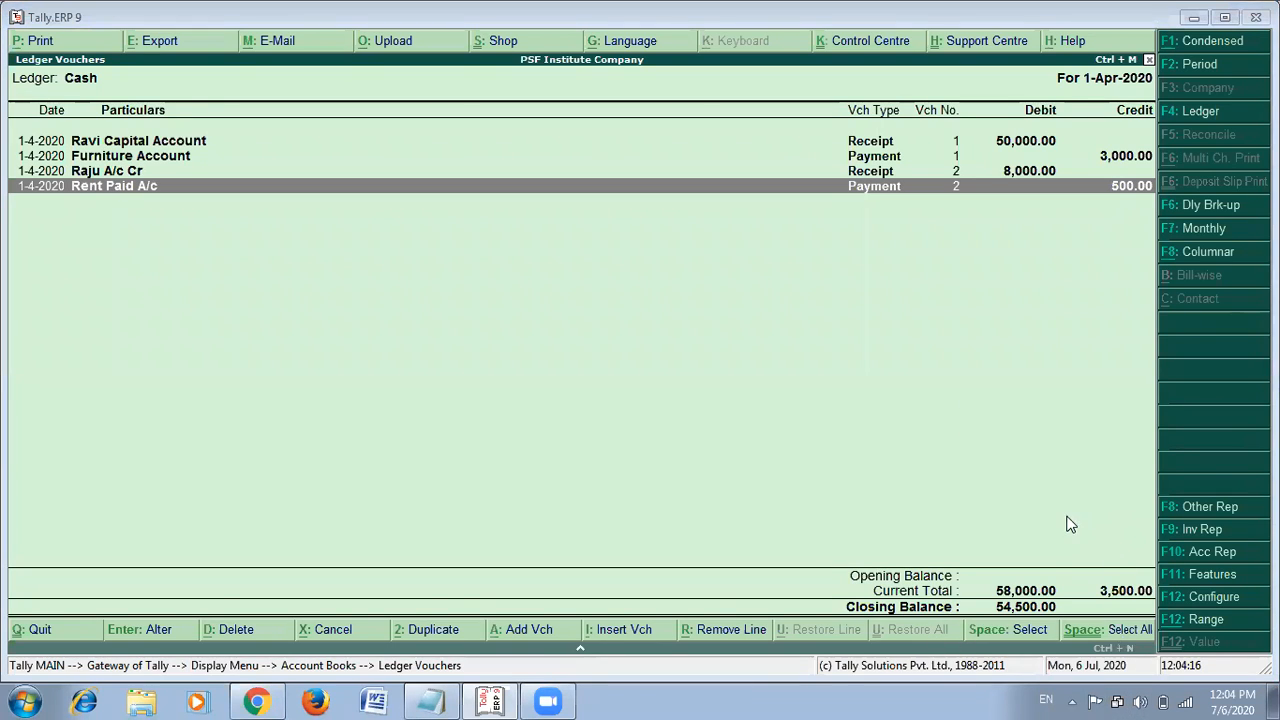
key("alt+Tab")
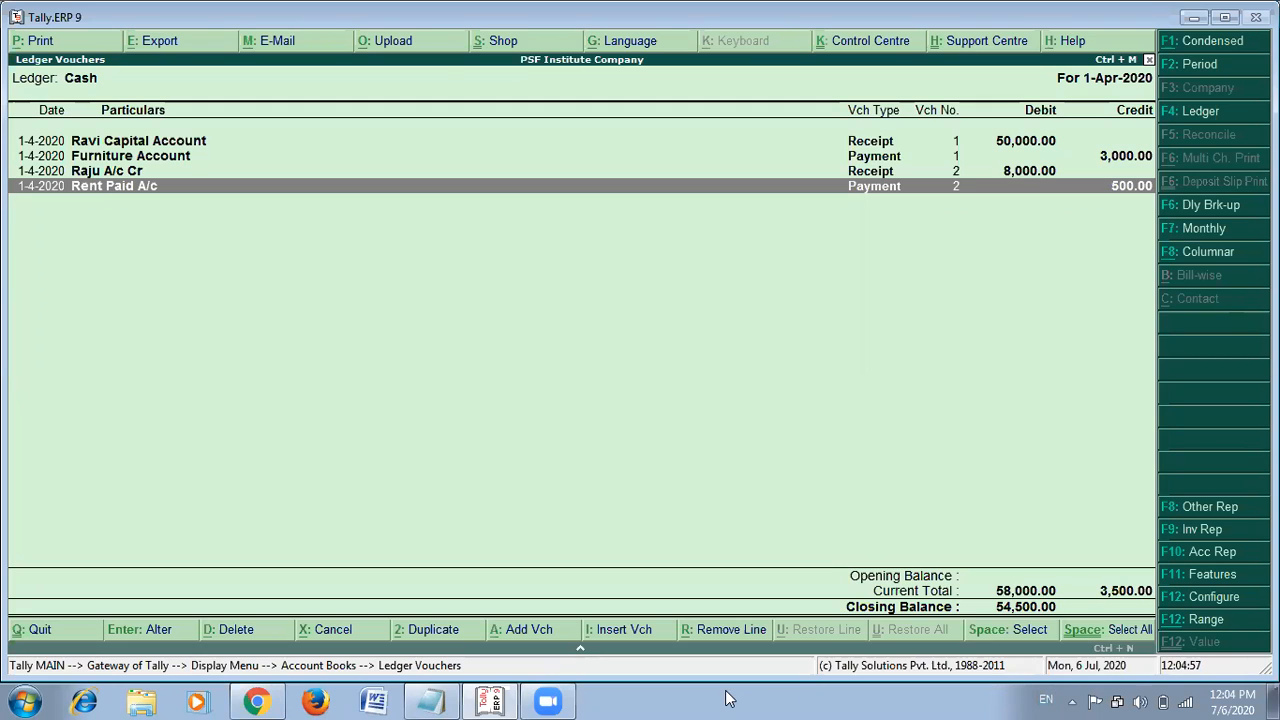
key("ctrl+n")
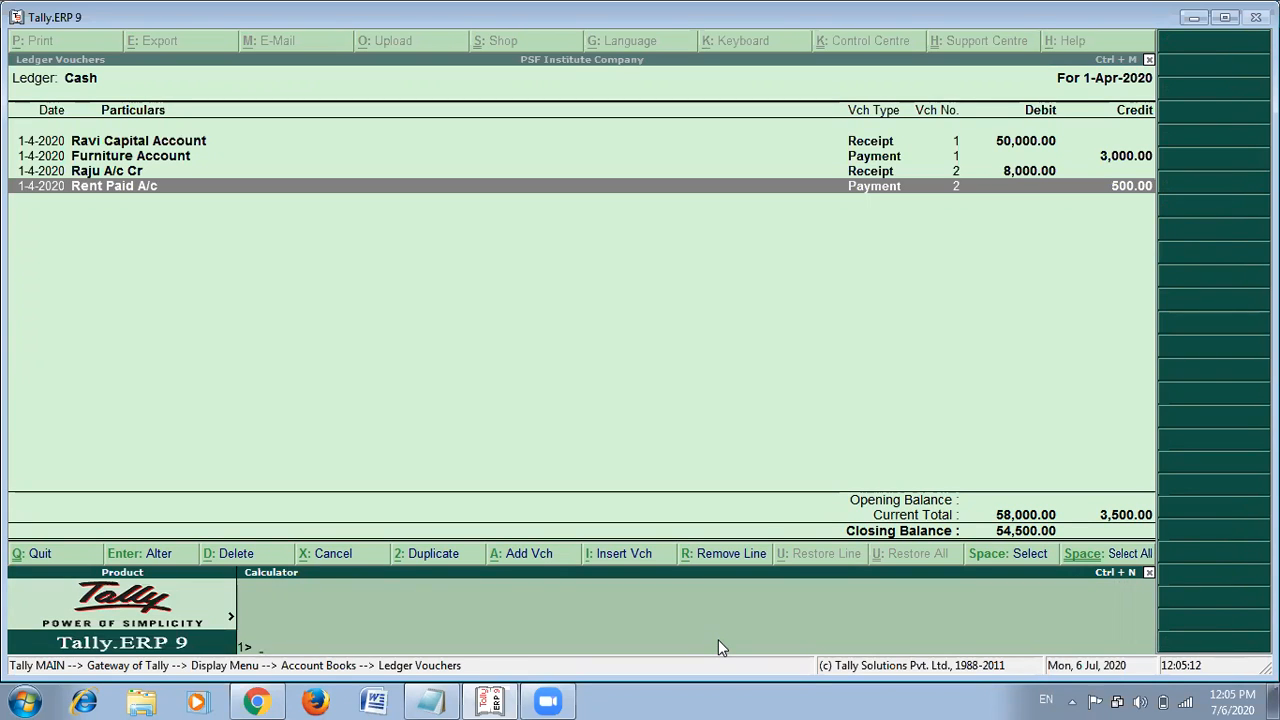
key("ctrl+m")
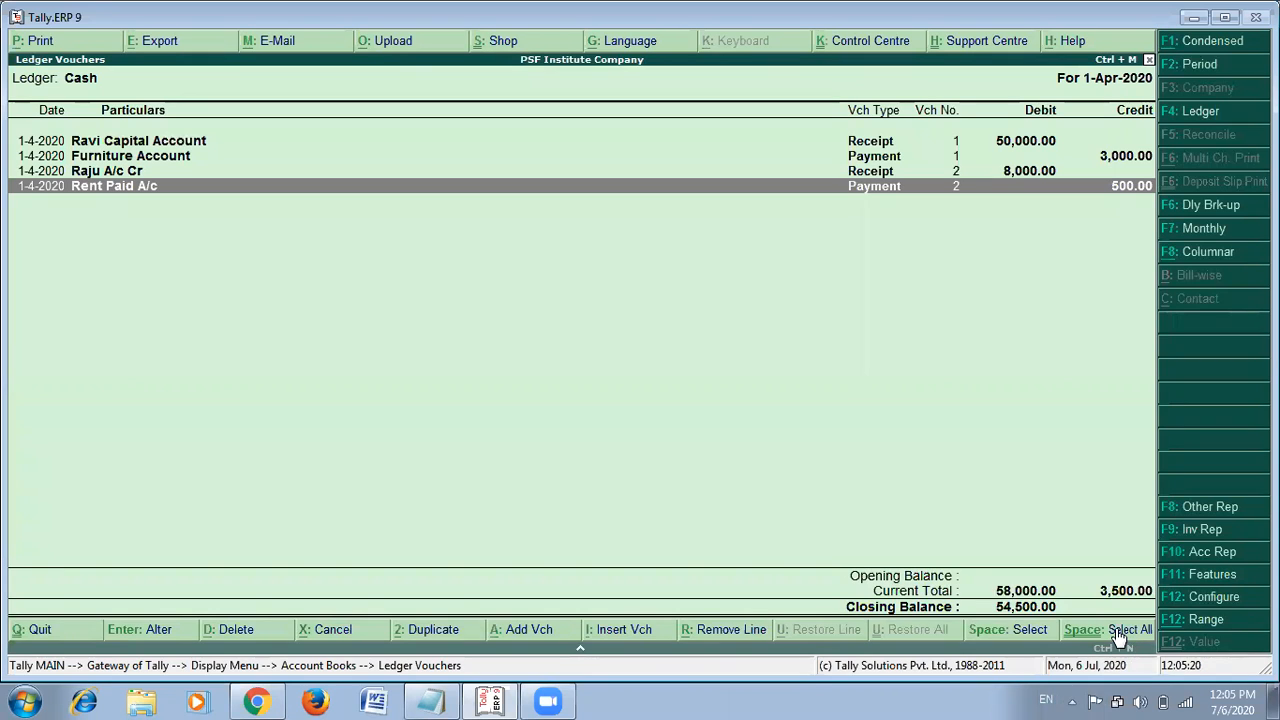
key("ctrl+n")
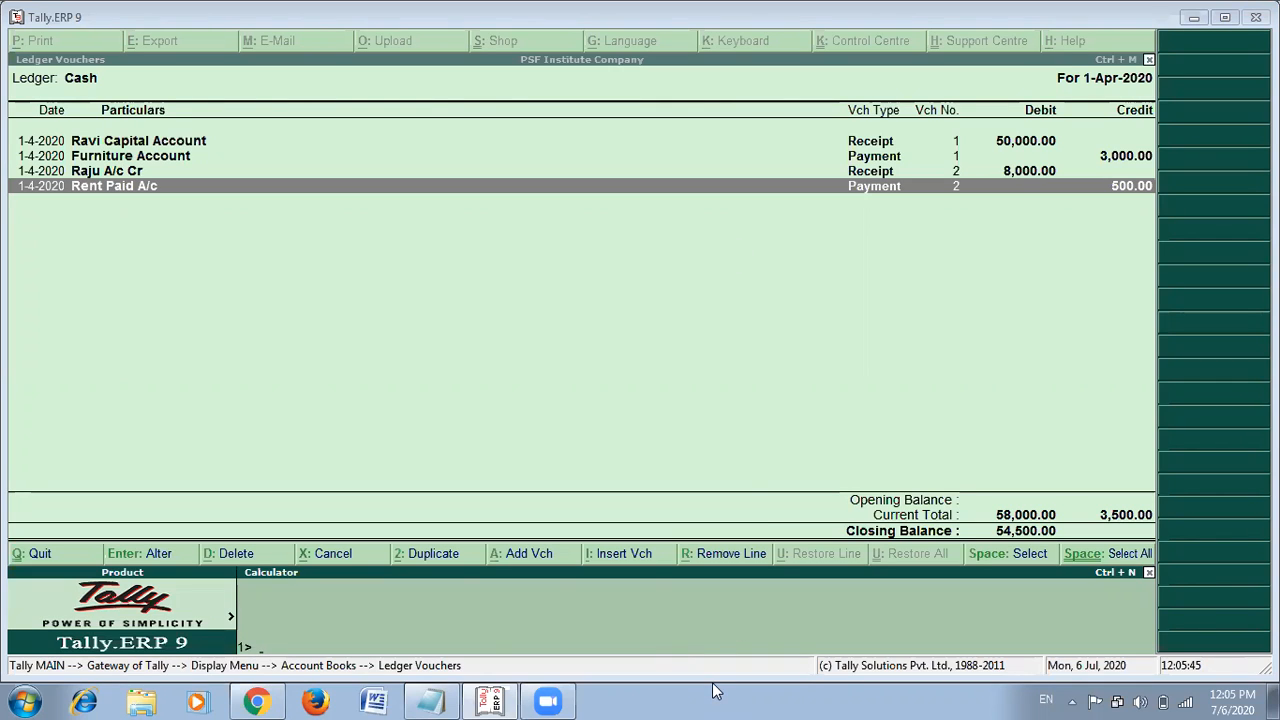
Calculate 58000-3500 in Tally's calculator, then go between the ledger and the calculator, ending on the Cash ledger.
left_click(299, 605)
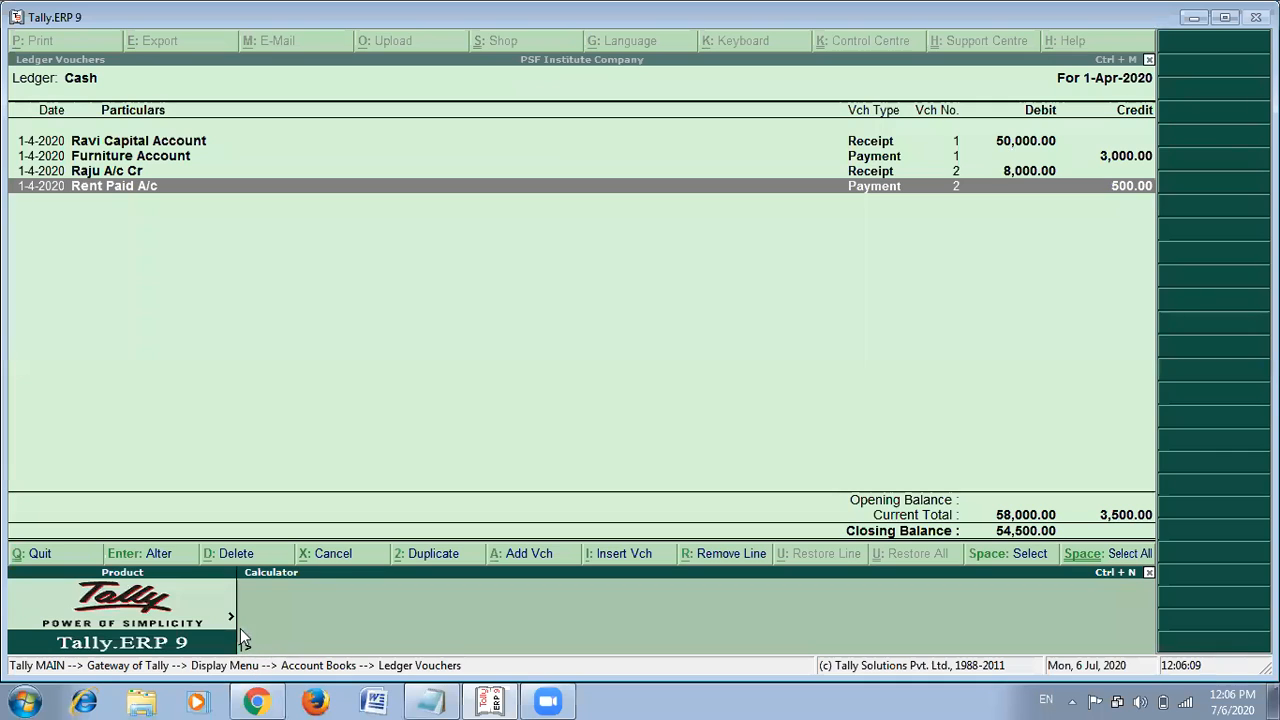
type("58")
type("000")
type("3500")
key("Return")
key("ctrl+m")
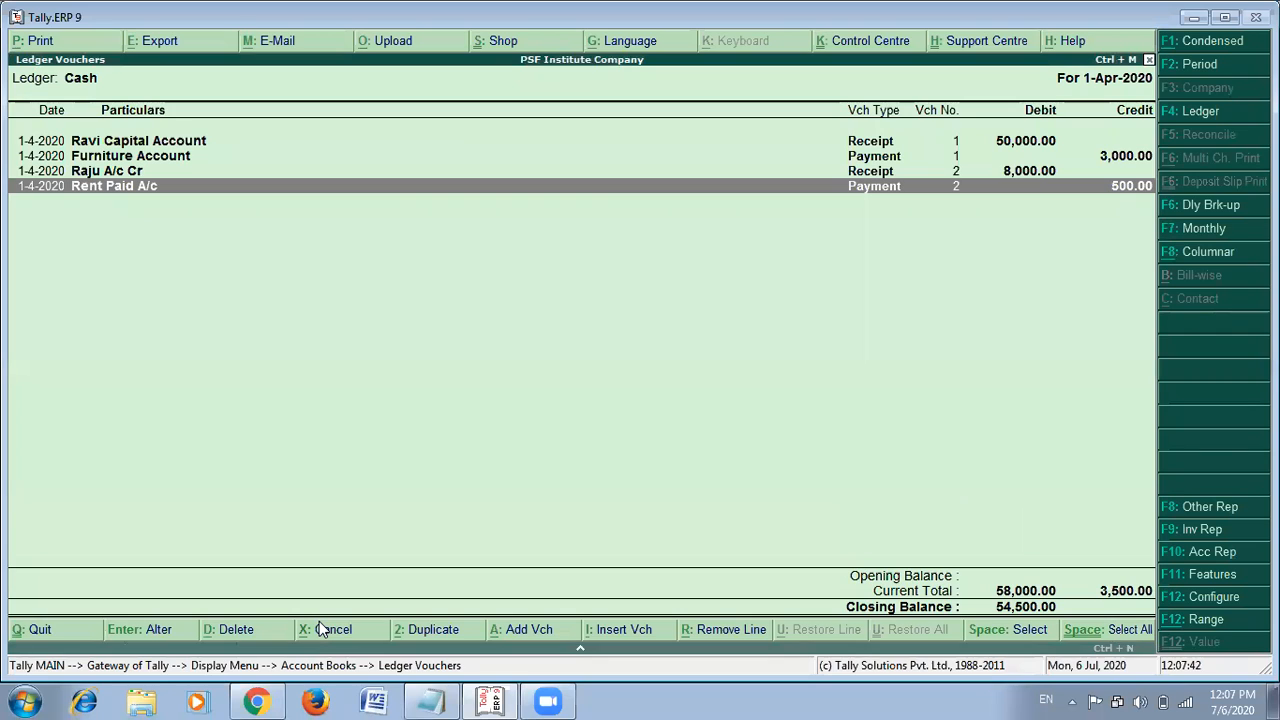
key("ctrl+n")
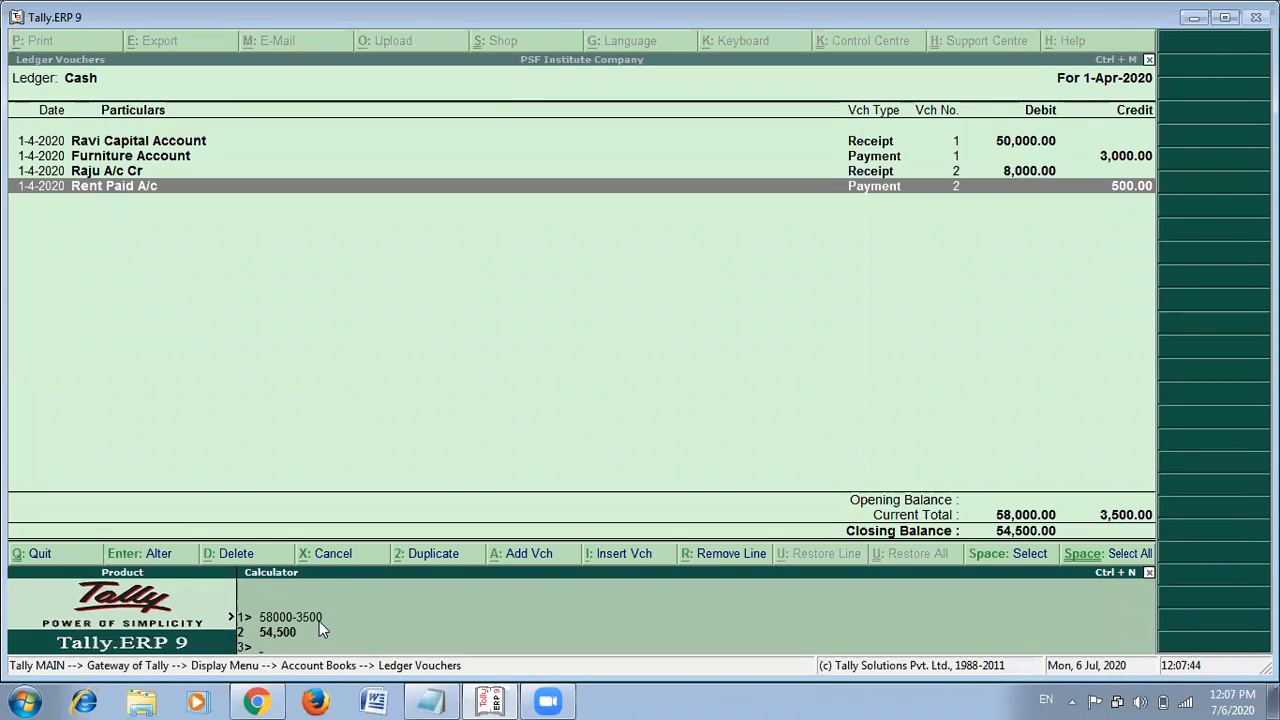
key("ctrl+m")
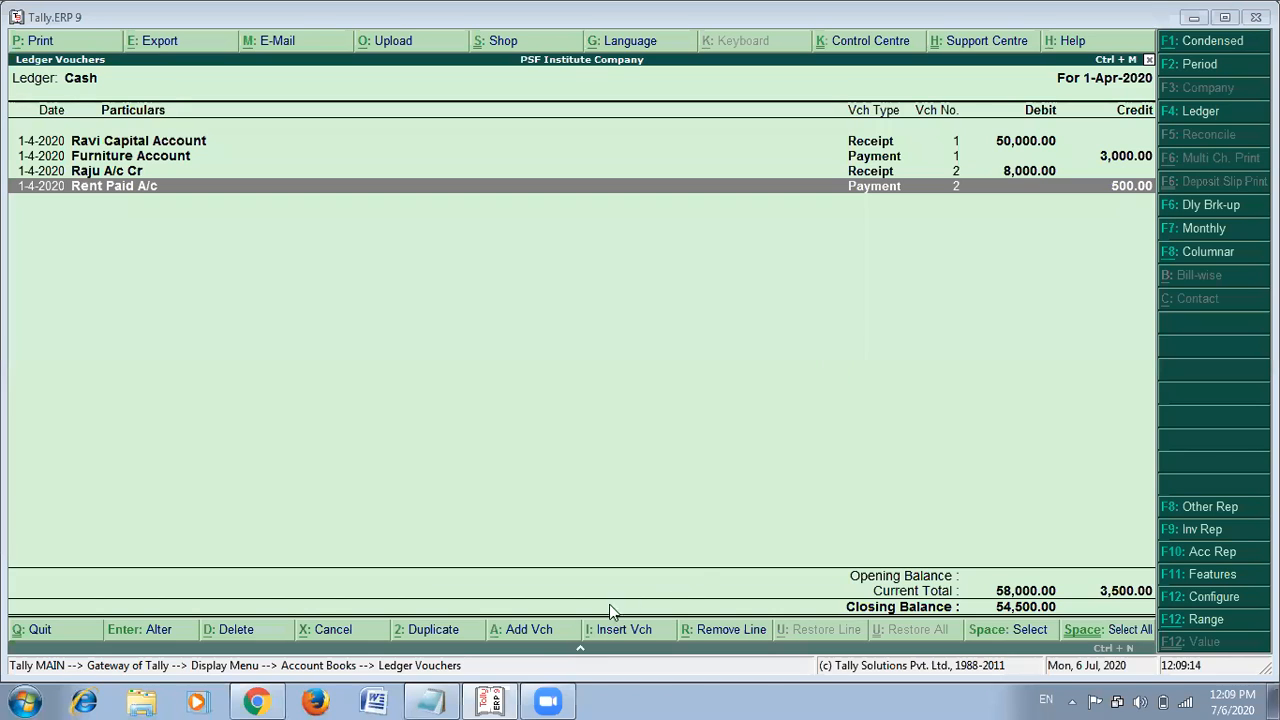
Switch to Notepad and look back through the notes from the shortcut line up to the manual ledger accounts.
left_click(432, 700)
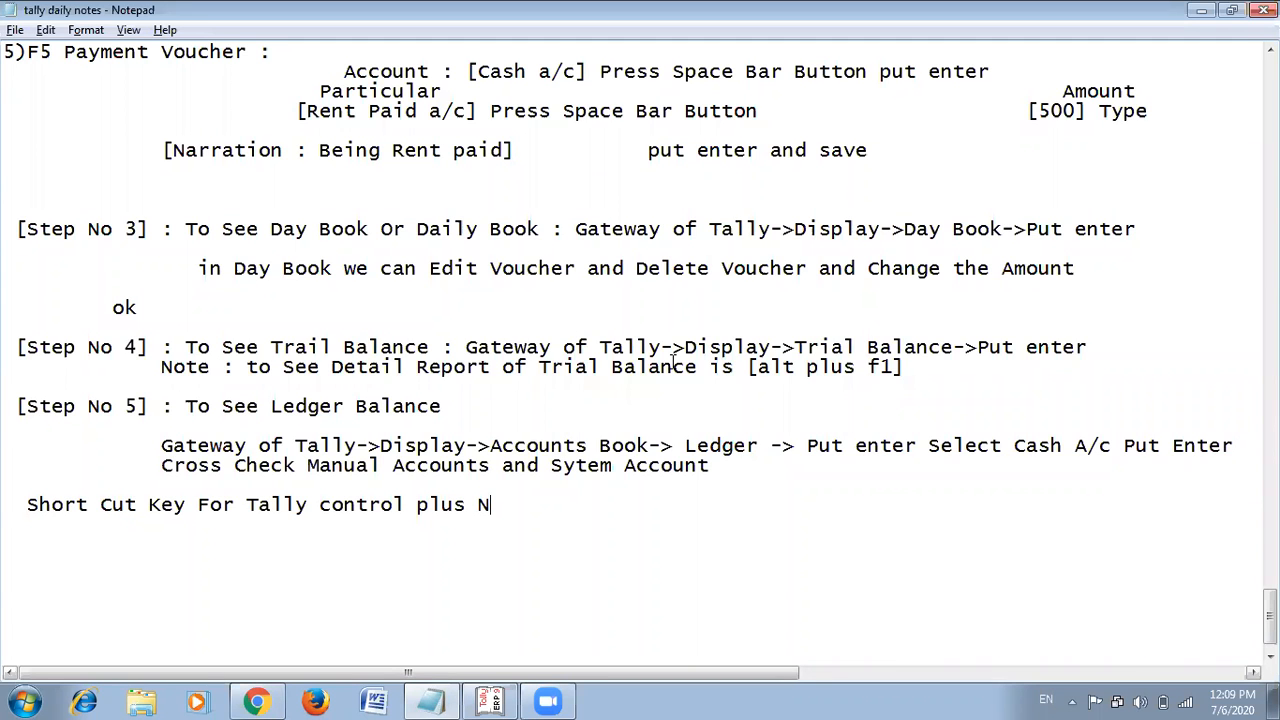
scroll(672, 360, "up", 3)
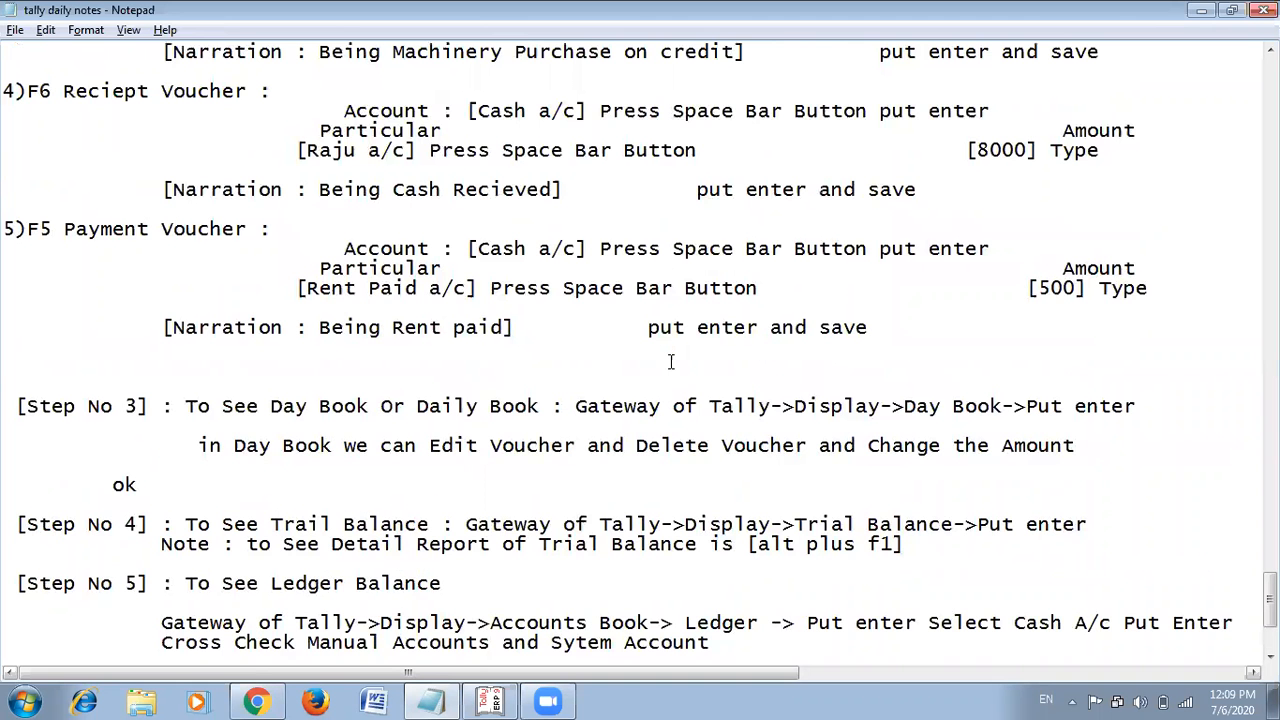
scroll(672, 363, "up", 9)
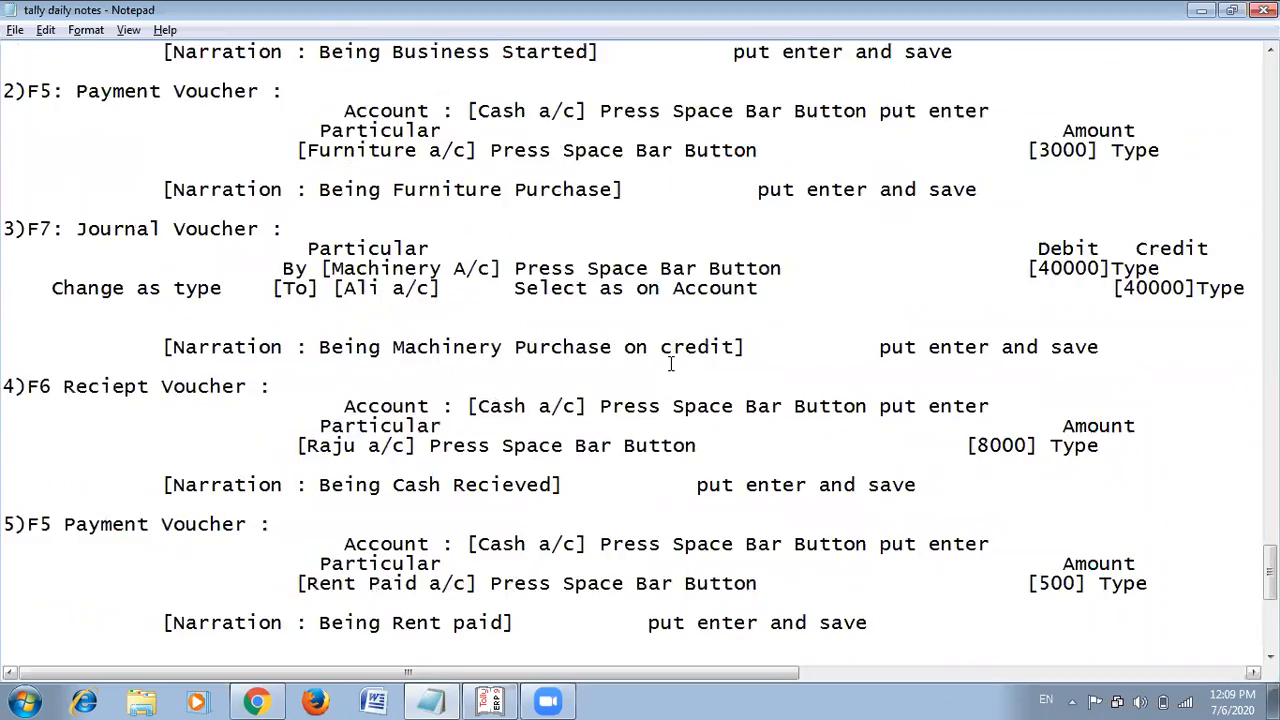
scroll(672, 364, "up", 12)
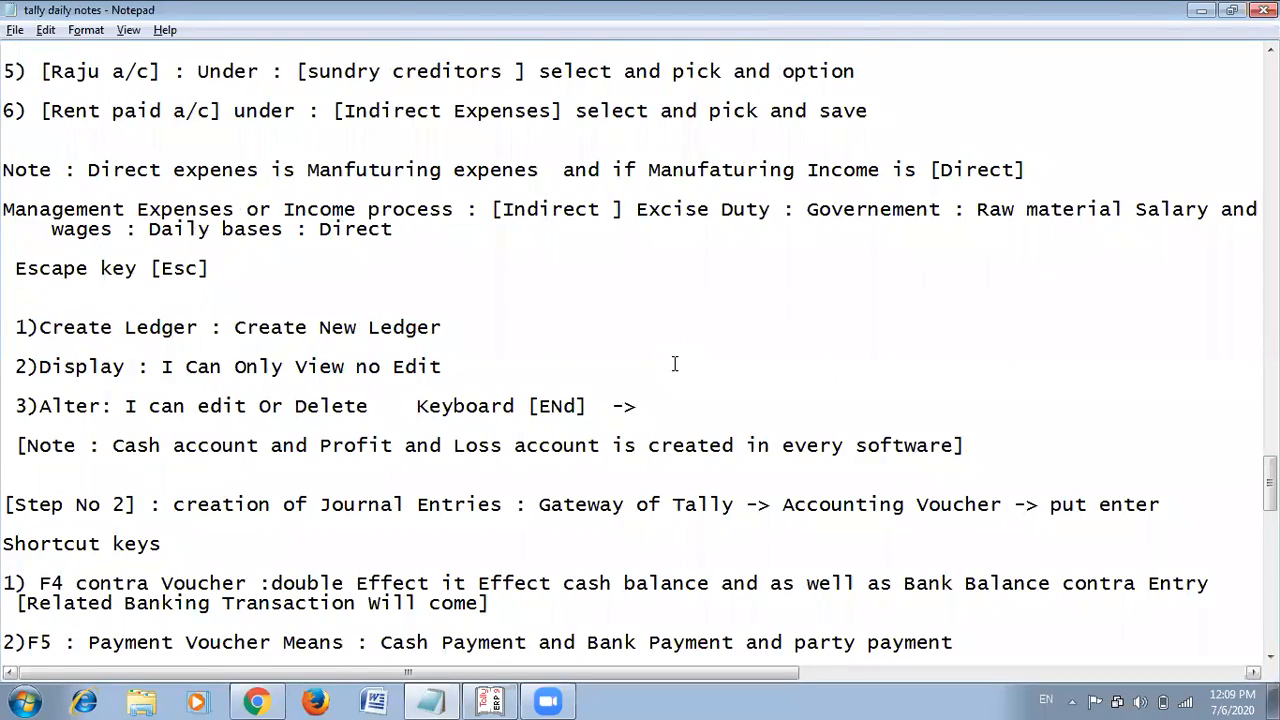
scroll(674, 364, "up", 5)
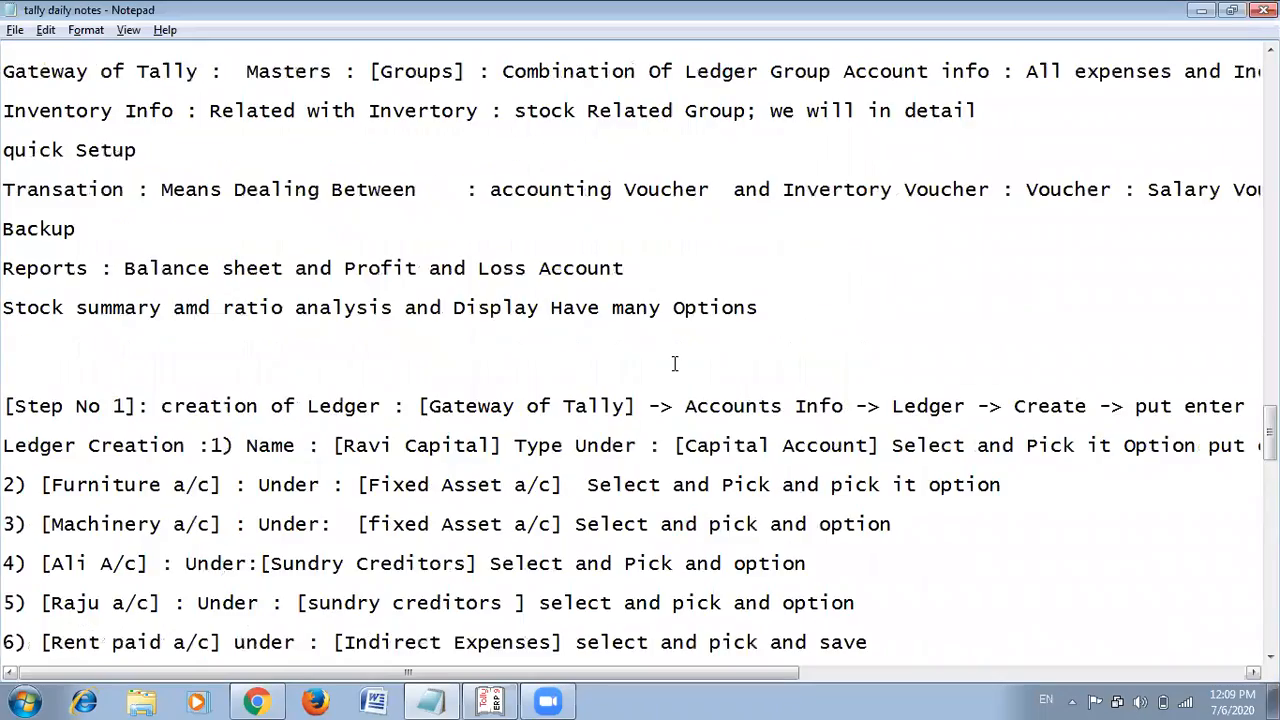
scroll(674, 364, "down", 3)
scroll(676, 366, "up", 5)
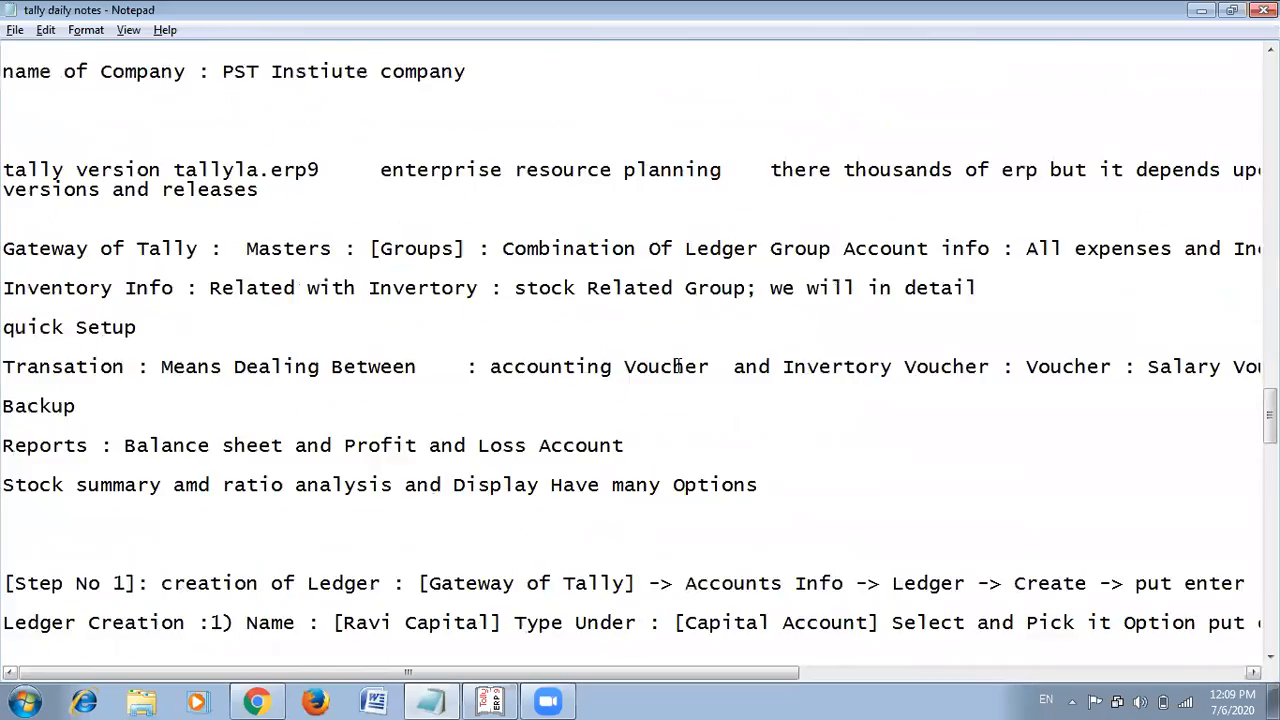
scroll(678, 366, "up", 19)
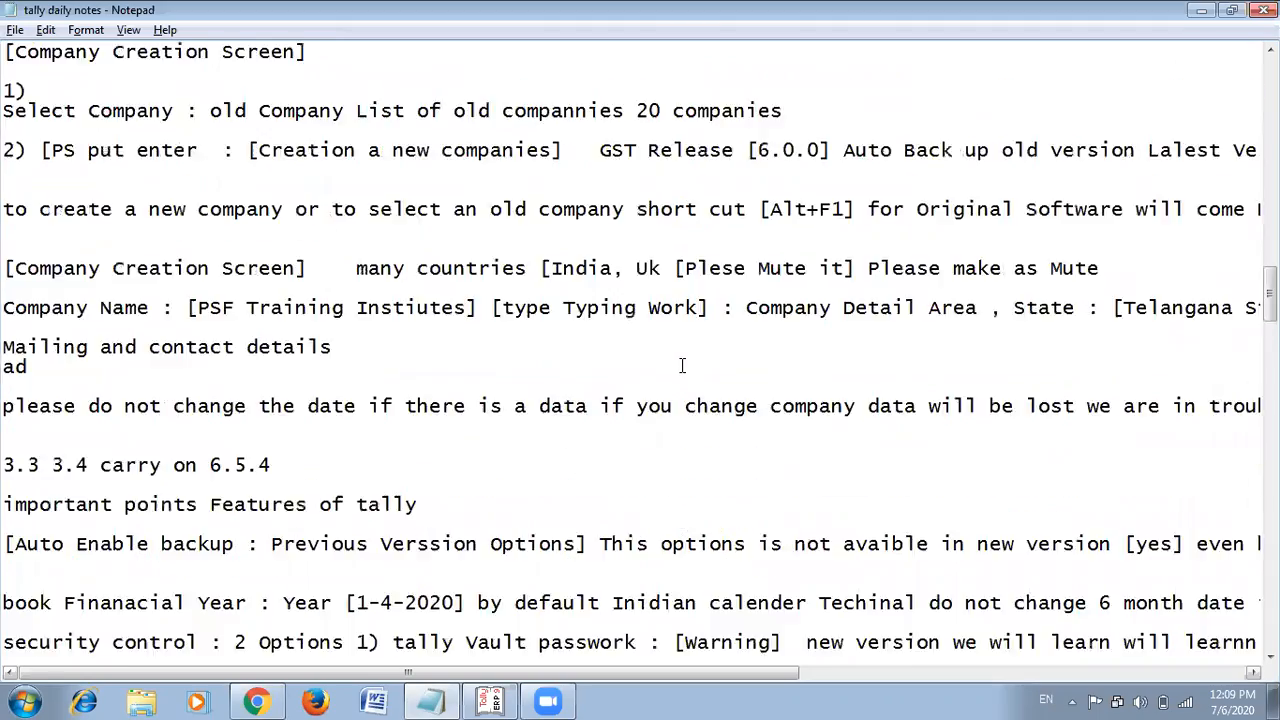
scroll(682, 366, "up", 20)
scroll(682, 369, "down", 7)
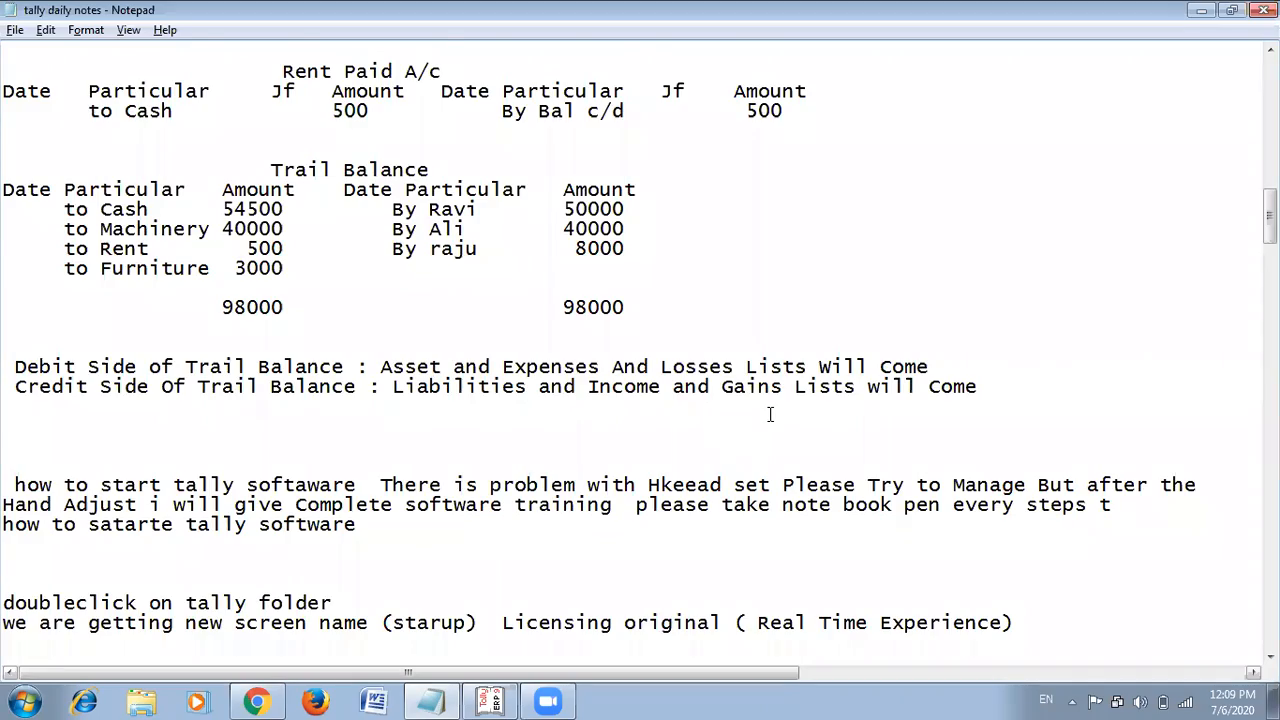
scroll(770, 414, "up", 10)
scroll(766, 420, "down", 6)
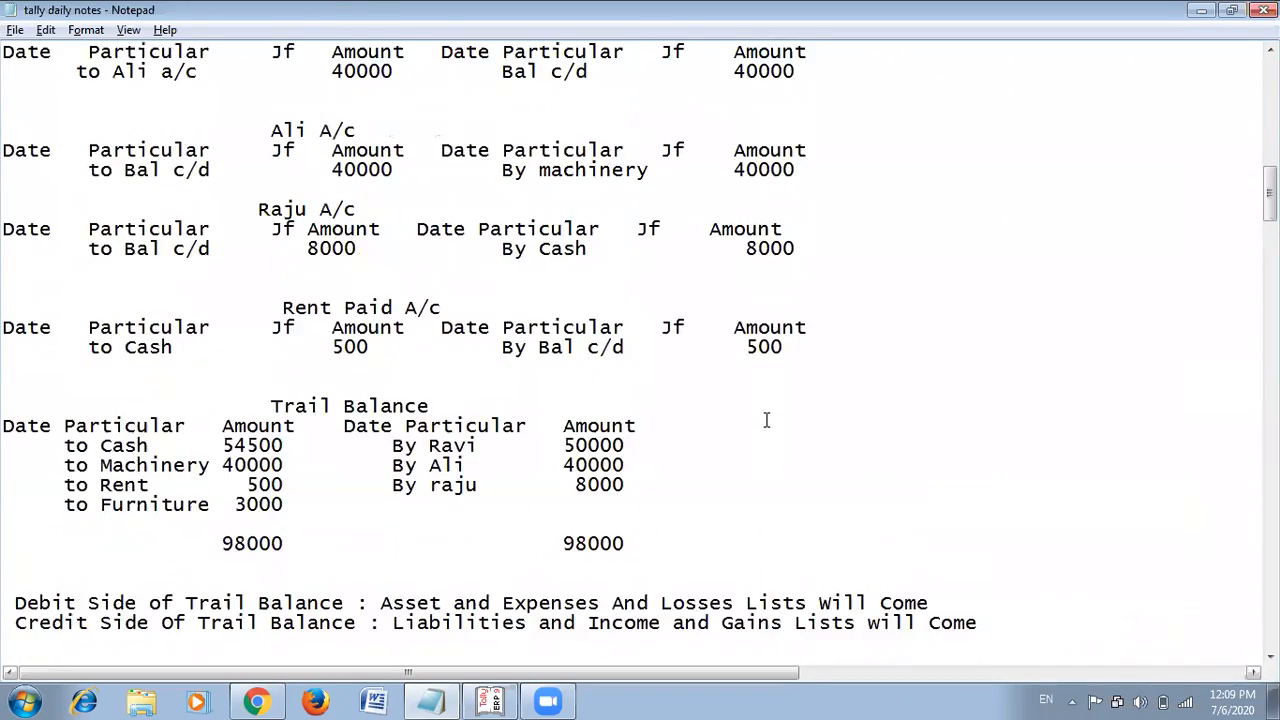
scroll(766, 420, "up", 17)
scroll(766, 420, "down", 8)
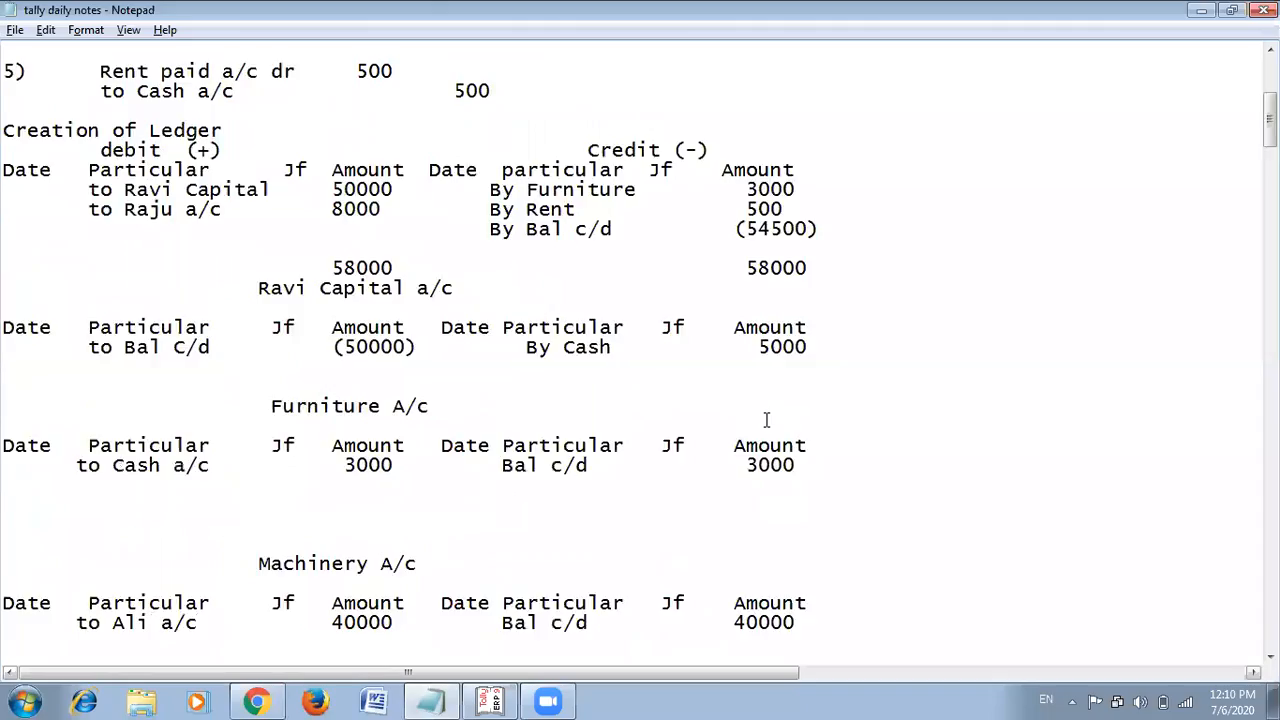
Review the notes from the trial balance through Tally startup and company creation to the list of selected companies.
scroll(766, 420, "down", 11)
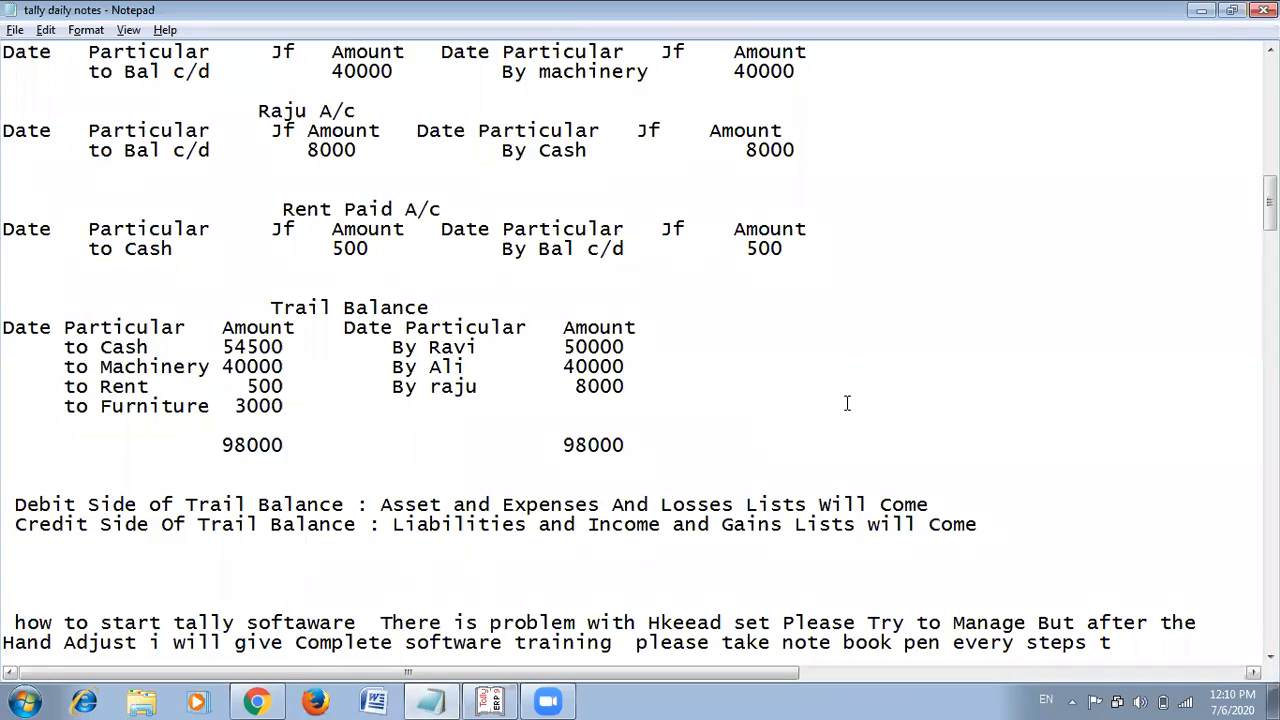
scroll(846, 403, "down", 8)
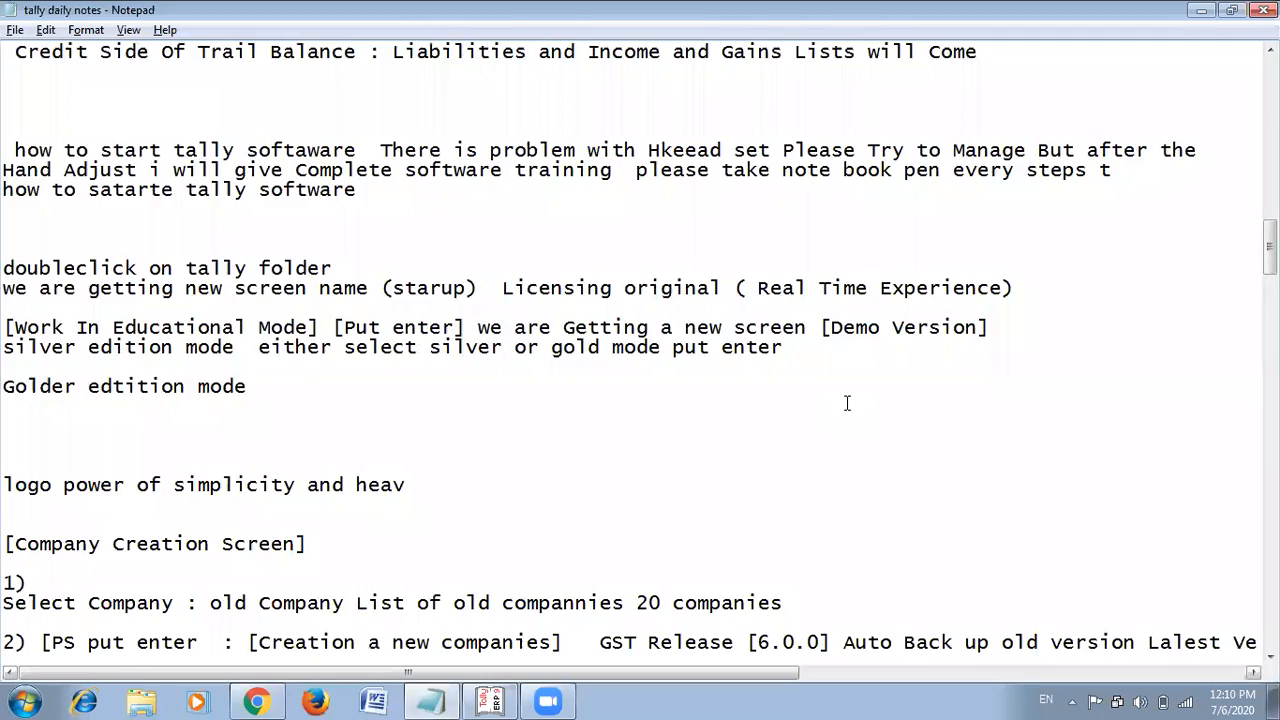
scroll(846, 403, "down", 4)
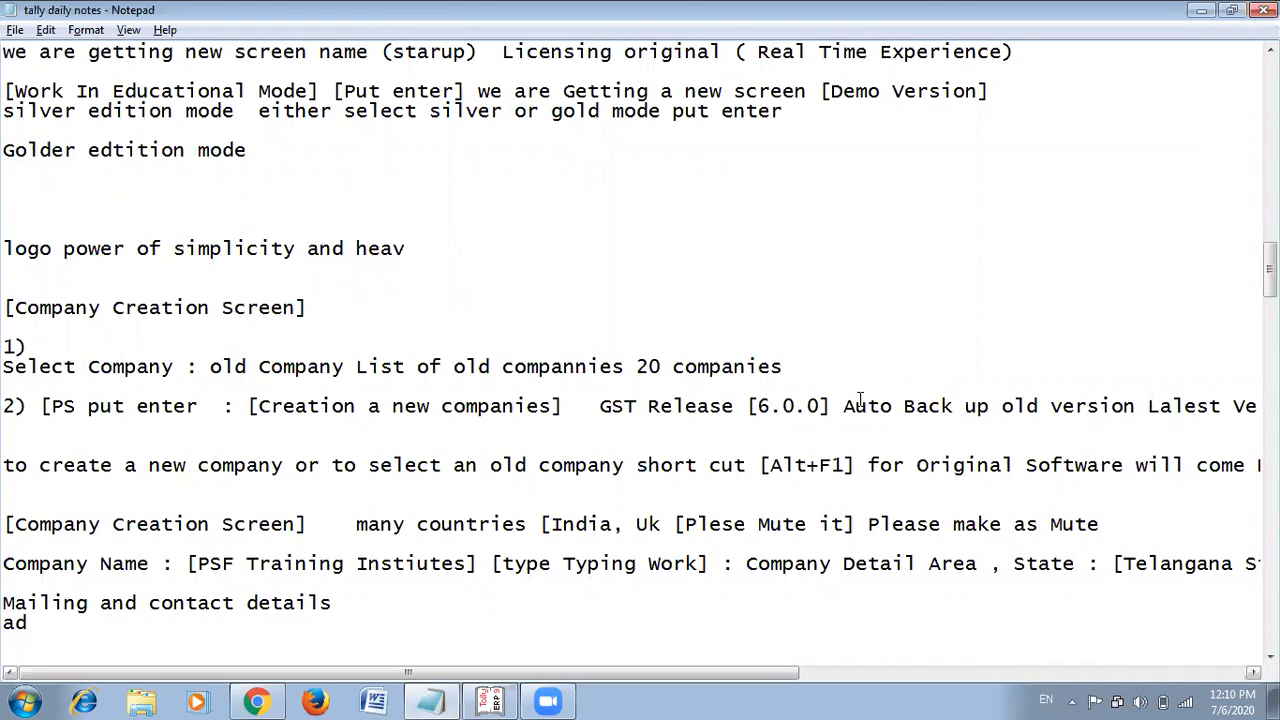
scroll(900, 282, "down", 3)
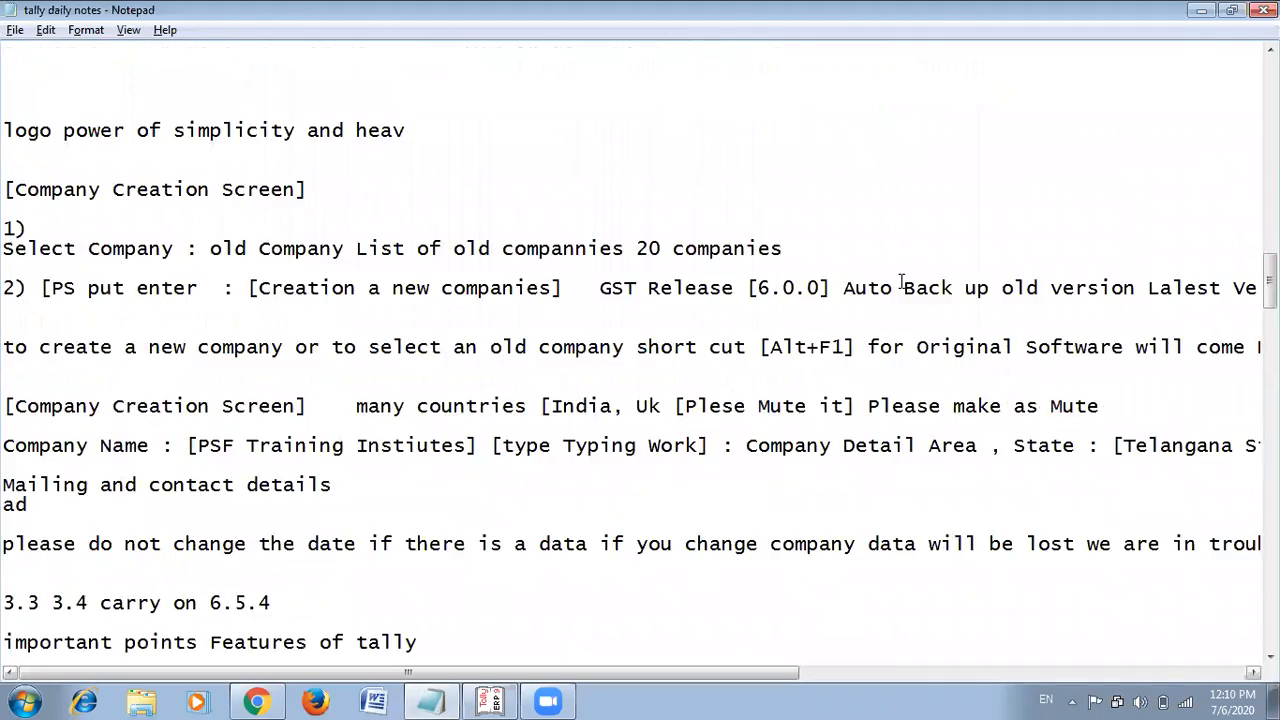
scroll(900, 282, "down", 2)
scroll(901, 282, "down", 7)
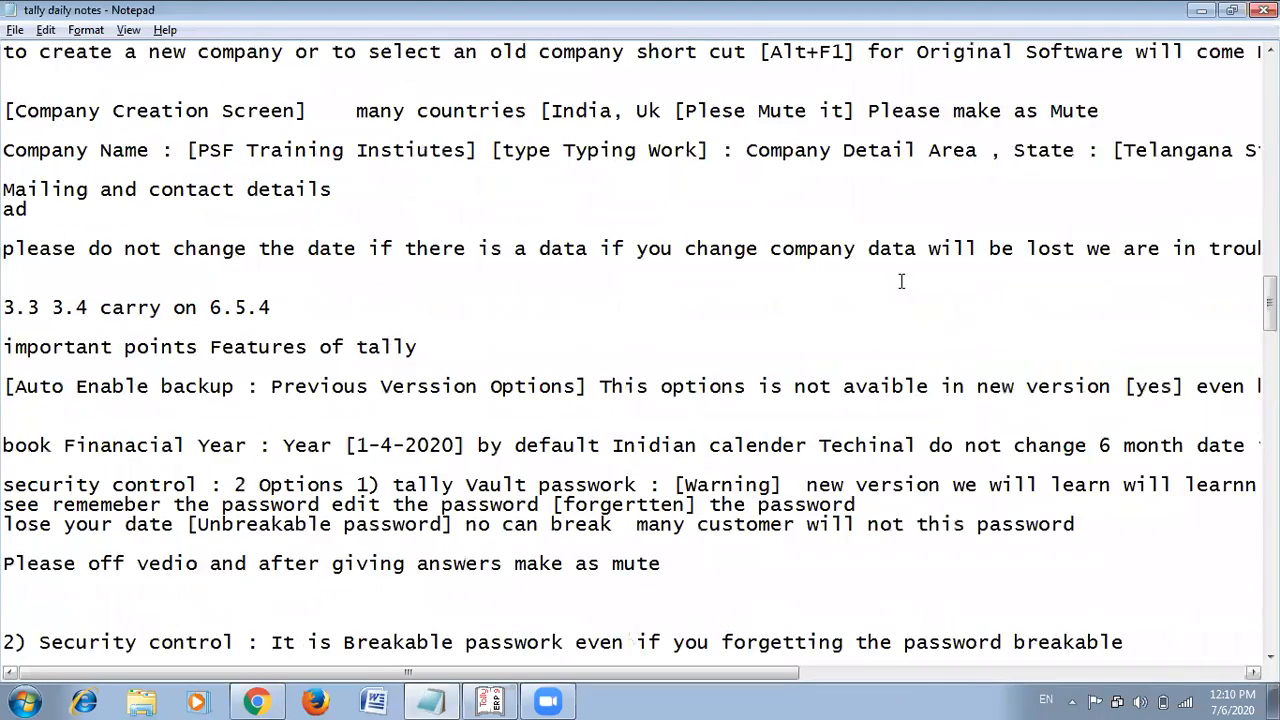
scroll(903, 282, "down", 2)
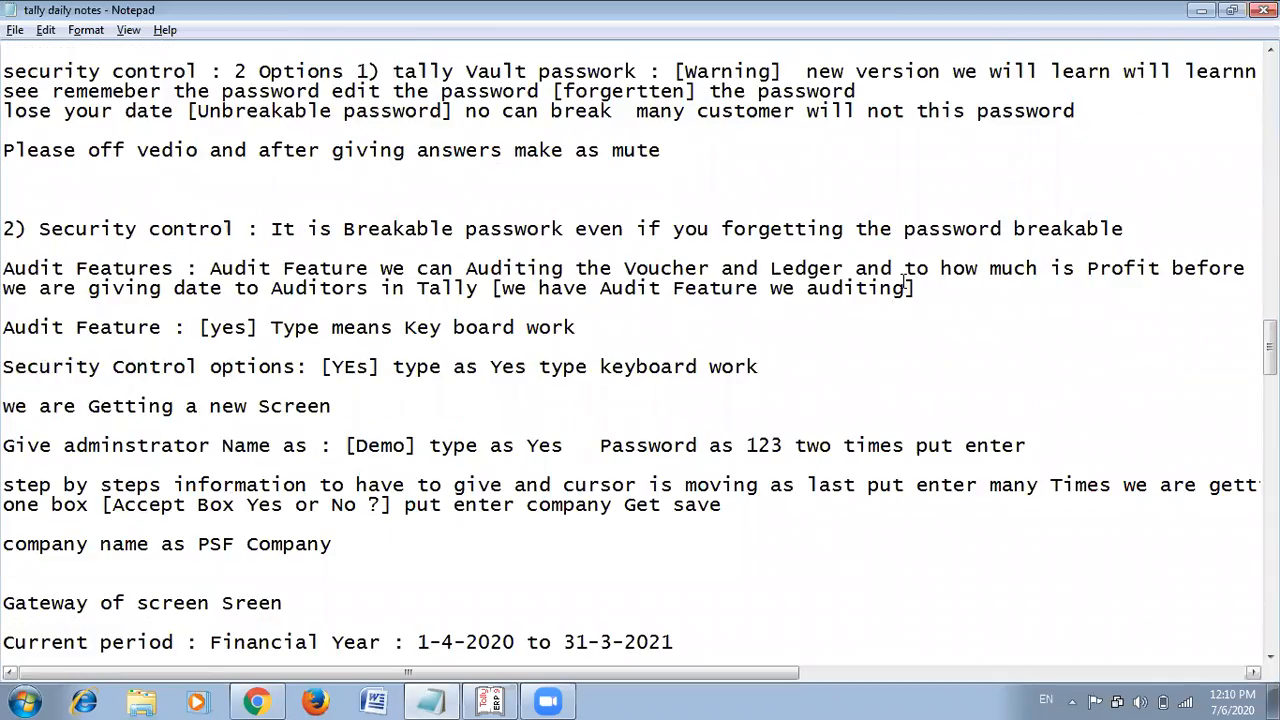
scroll(903, 282, "down", 5)
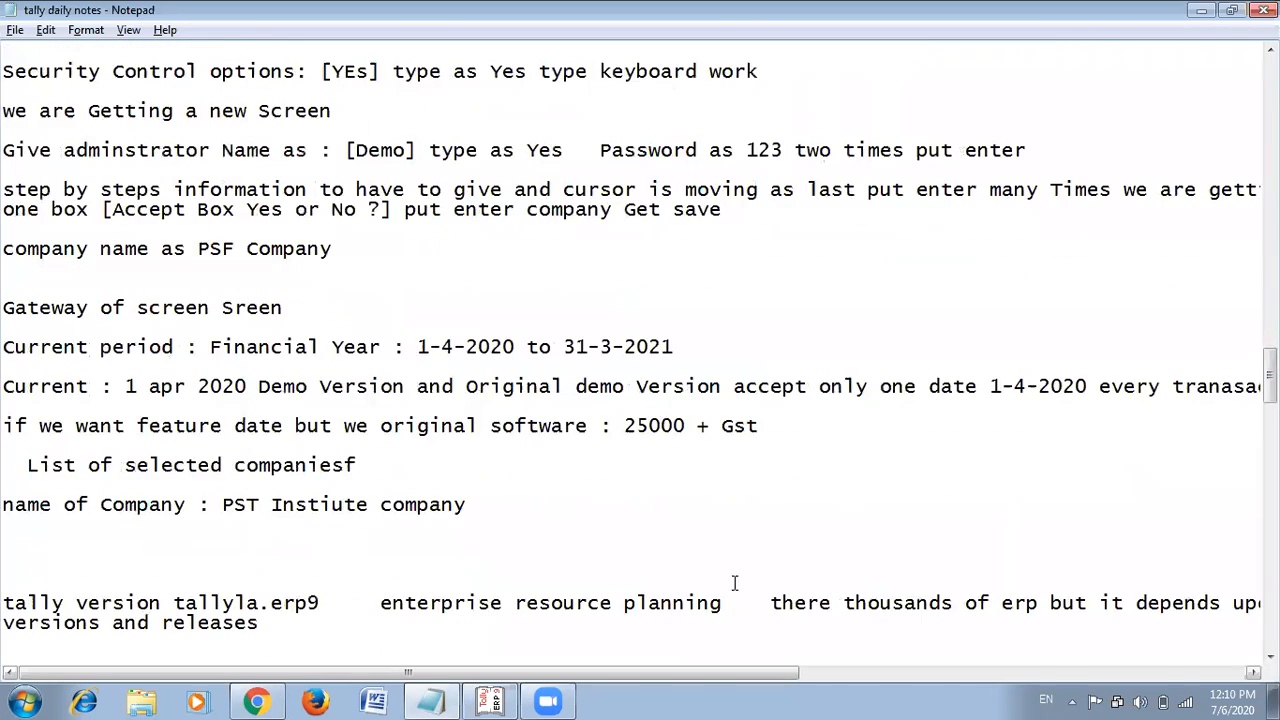
Correct the abbreviation in the "name of Company" line to PSF.
scroll(723, 494, "down", 1)
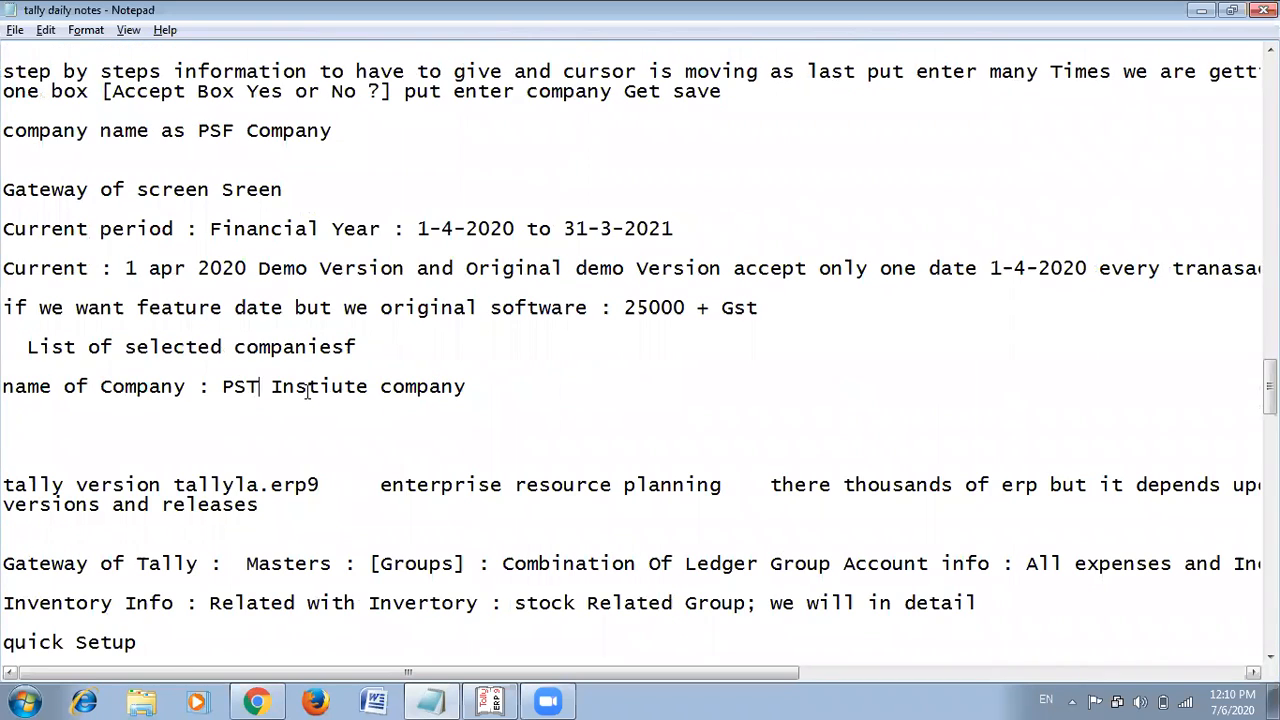
key("BackSpace")
type("F")
Append "Hard Work and Spent 2 to hr Logically" to the end of the "name of Company" line.
key("Right")
key("Right")
key("Right")
key("Right")
key("Right")
key("Right")
key("Right")
key("Right")
key("Right")
key("Right")
key("Right")
key("Right")
key("Right")
key("Right")
key("Right")
key("Right")
key("Right")
type("Hard Wo")
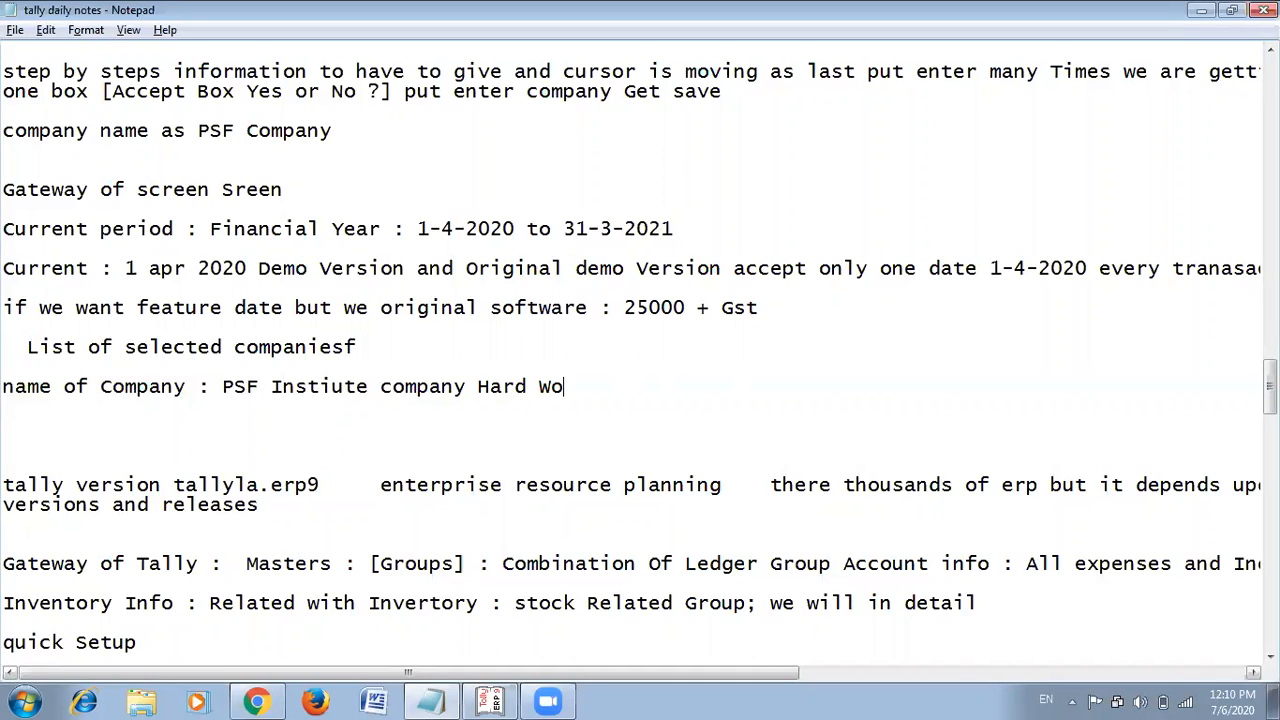
type("rk and Spendi")
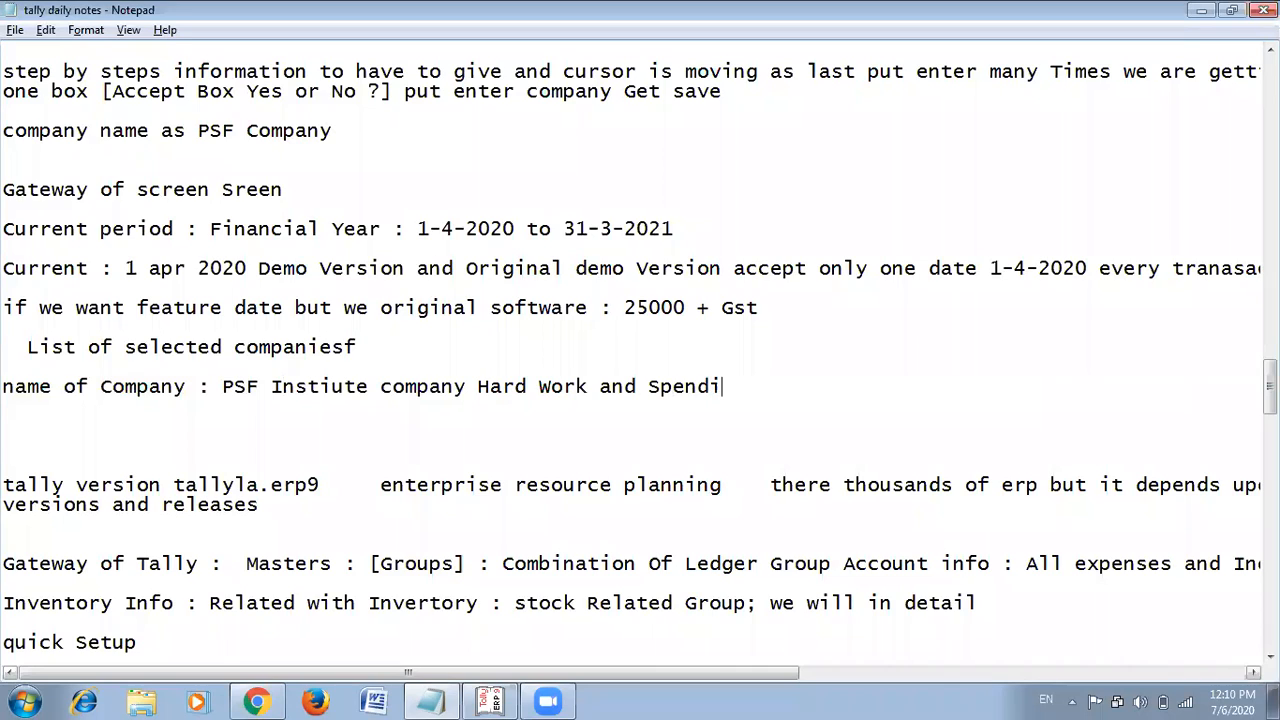
key("BackSpace")
key("BackSpace")
type("t 2 to hr Lo")
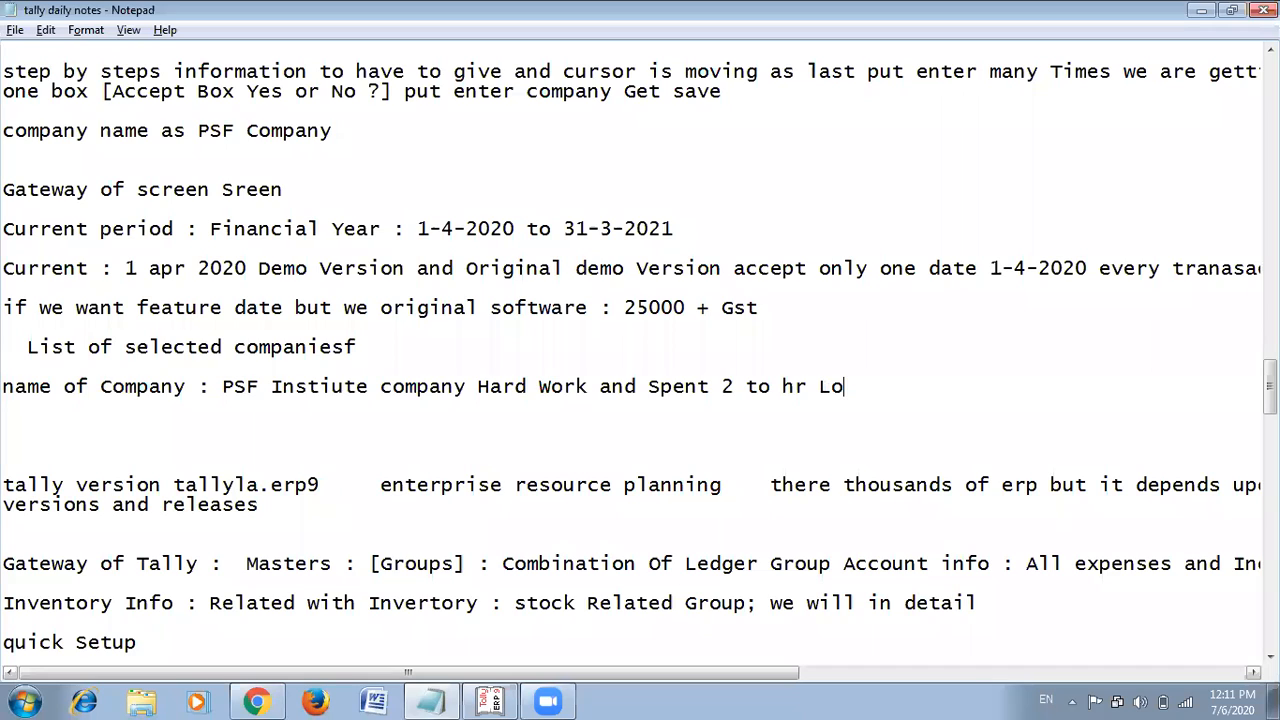
type("gicall")
type("y")
Enclose the phrase "Hard Work and Spent 2 to hr Logically" in square brackets.
type("[")
key("Right")
key("Right")
key("Right")
key("Right")
key("Right")
key("Right")
key("Right")
key("Right")
key("Right")
key("Right")
key("Right")
key("Right")
key("Right")
key("Right")
key("Right")
key("Right")
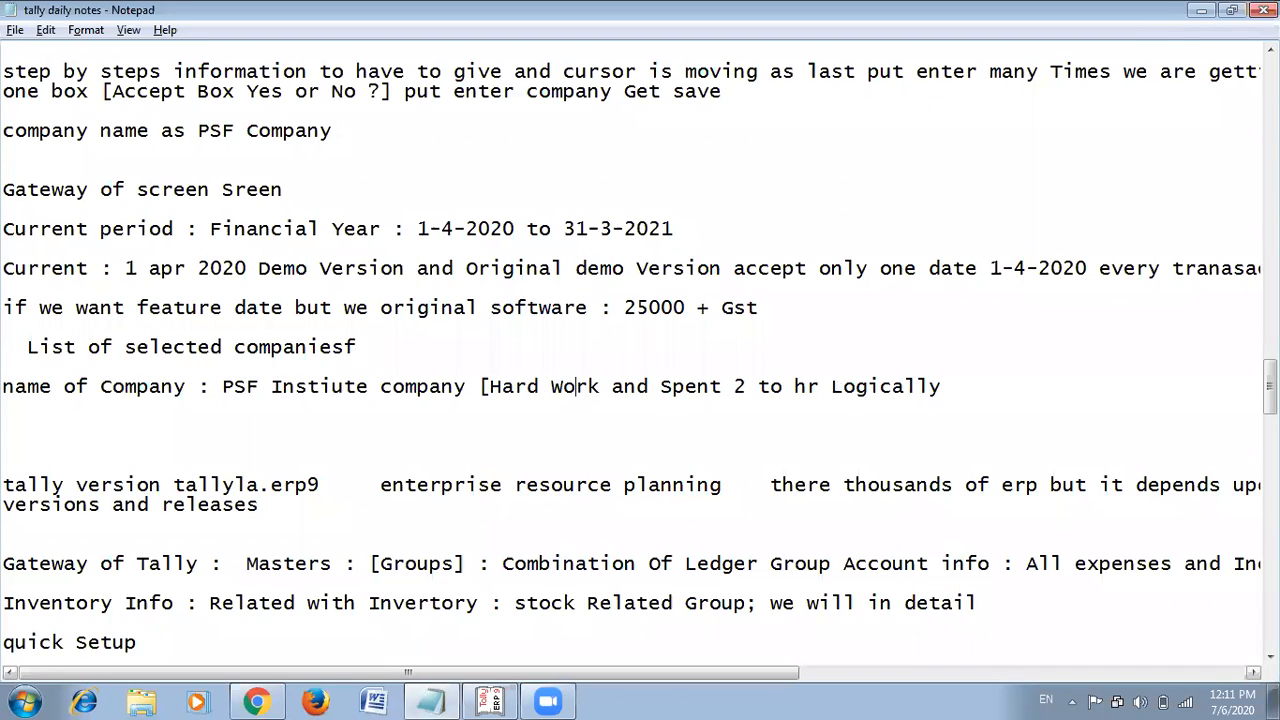
key("Right")
key("Right")
key("Right")
key("Right")
key("Right")
key("Right")
key("Right")
key("Right")
key("Right")
key("Right")
key("Right")
key("Right")
key("Right")
key("Right")
key("Right")
key("Right")
key("Right")
key("Right")
key("Right")
key("Right")
key("Right")
type("]")
Review the notes from the Tally version line down to the shortcut key line at the end.
scroll(506, 362, "down", 2)
scroll(506, 362, "down", 5)
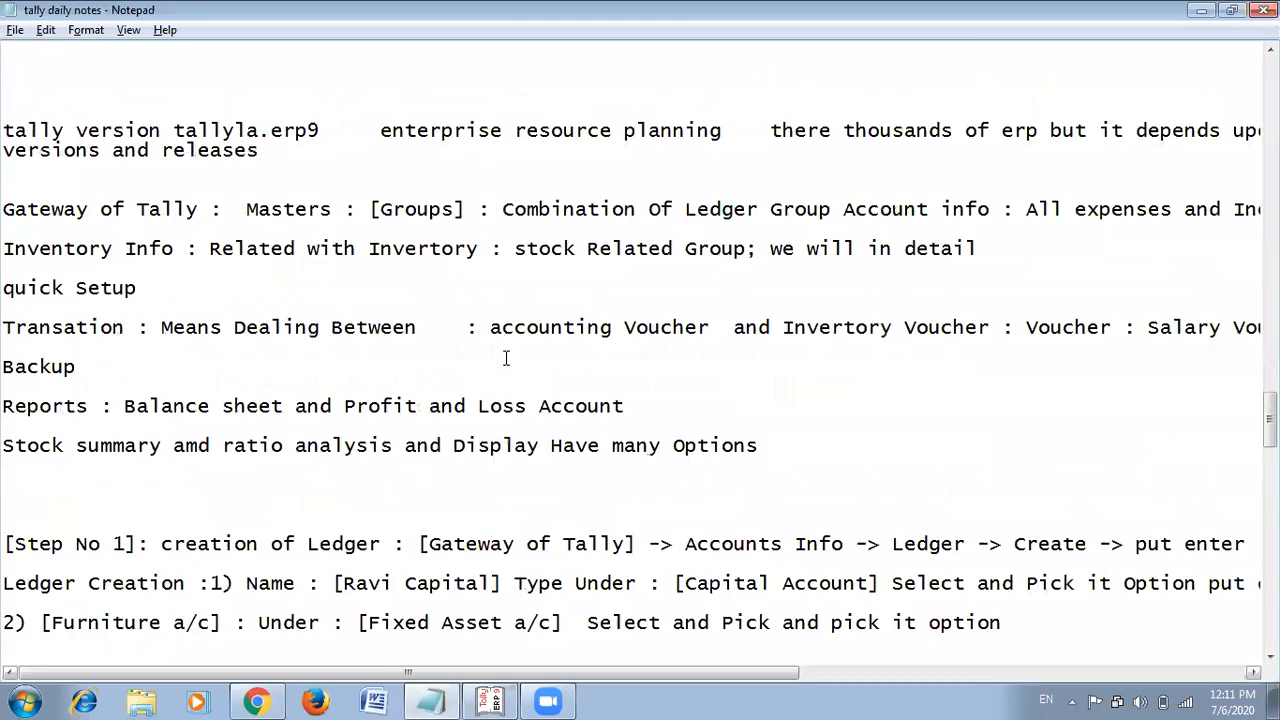
scroll(496, 368, "down", 3)
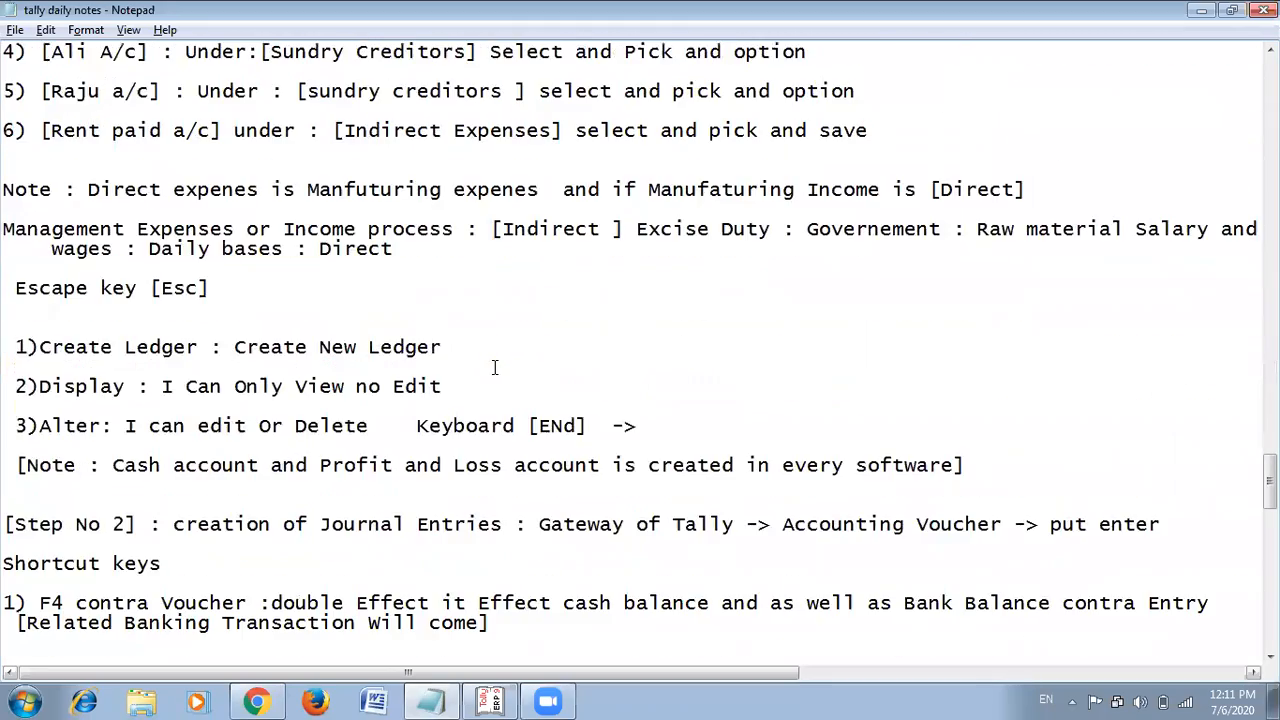
scroll(498, 360, "down", 20)
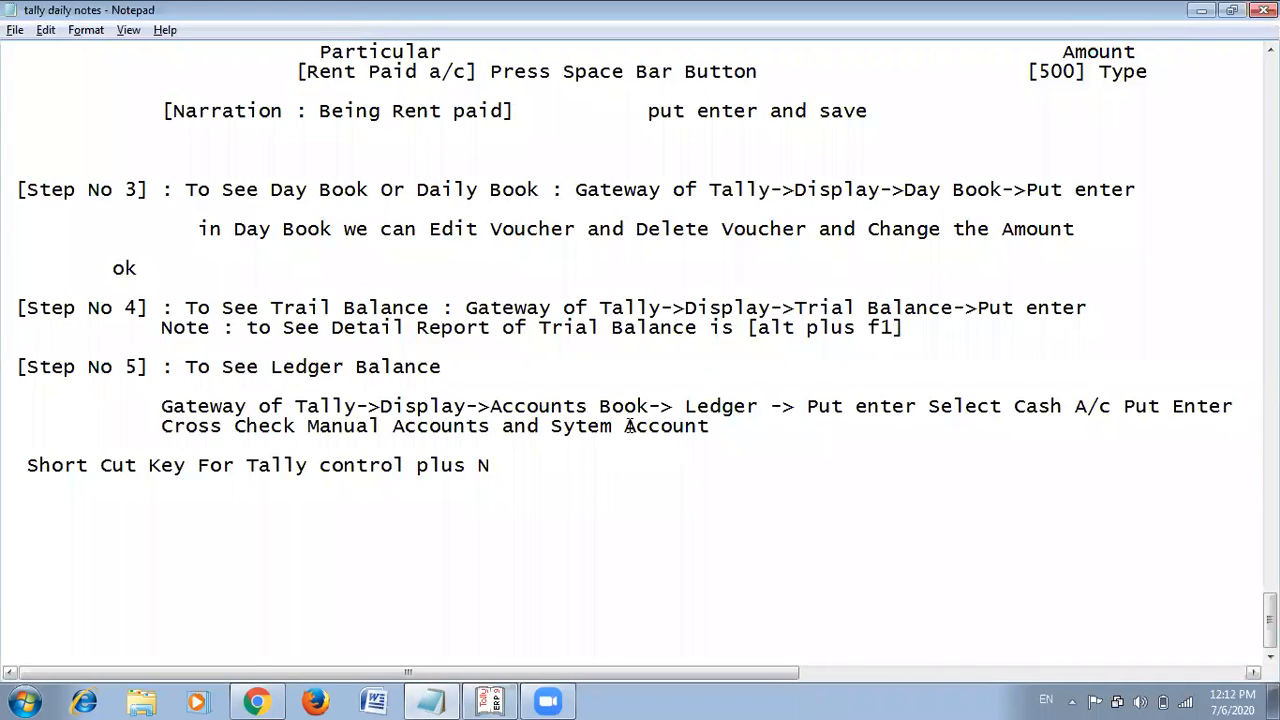
Switch to Tally.ERP 9 and go back from the Cash ledger vouchers to Accounts Info. in the Gateway of Tally.
left_click(490, 701)
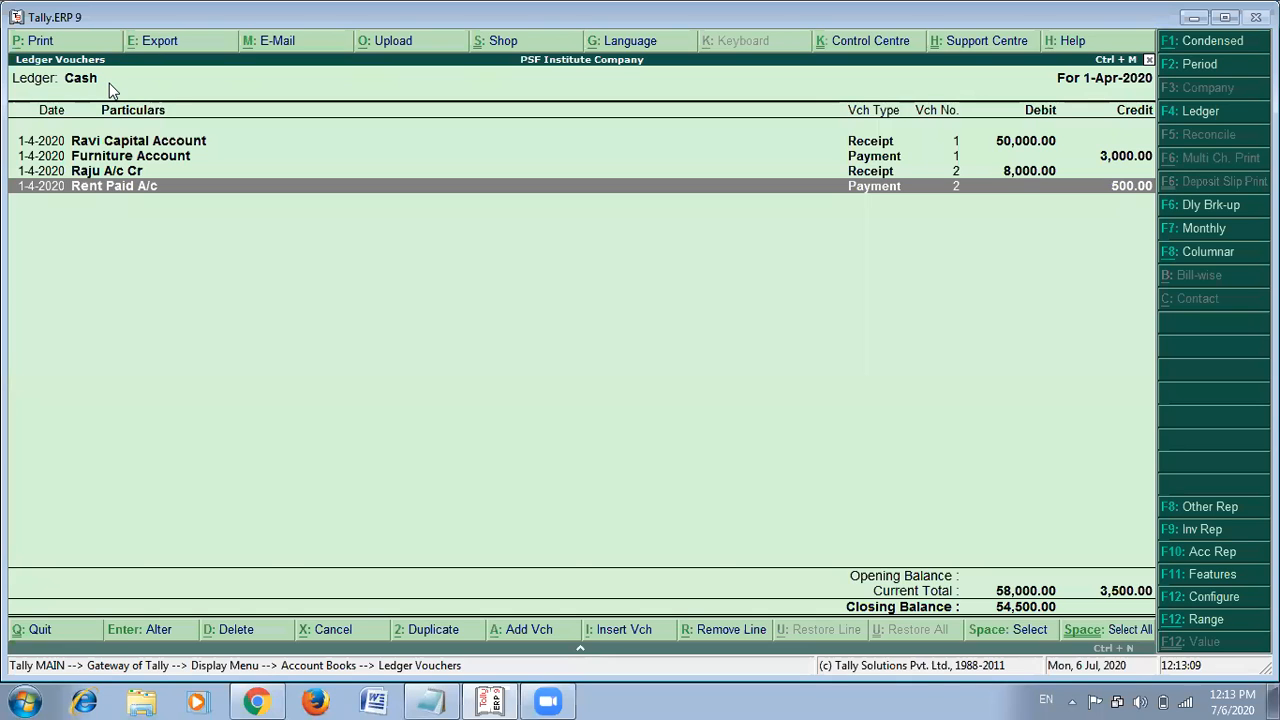
key("Escape")
key("Escape")
key("Escape")
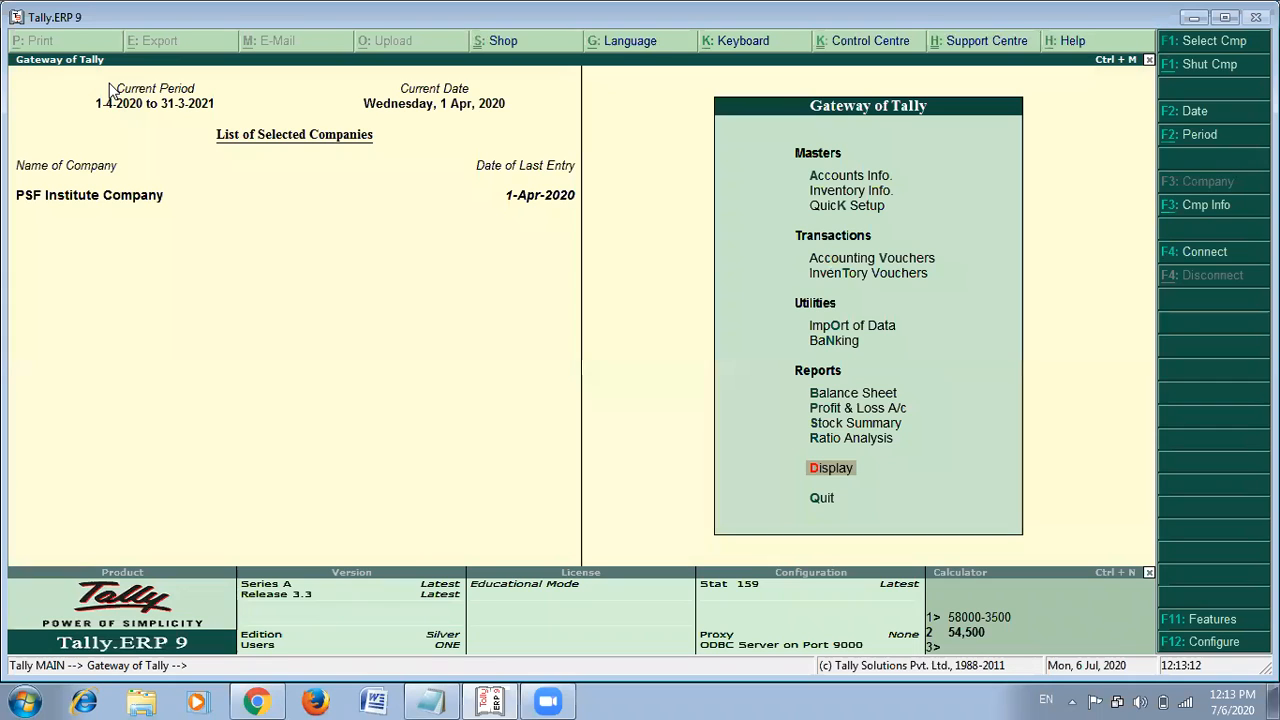
key("Up")
key("Up")
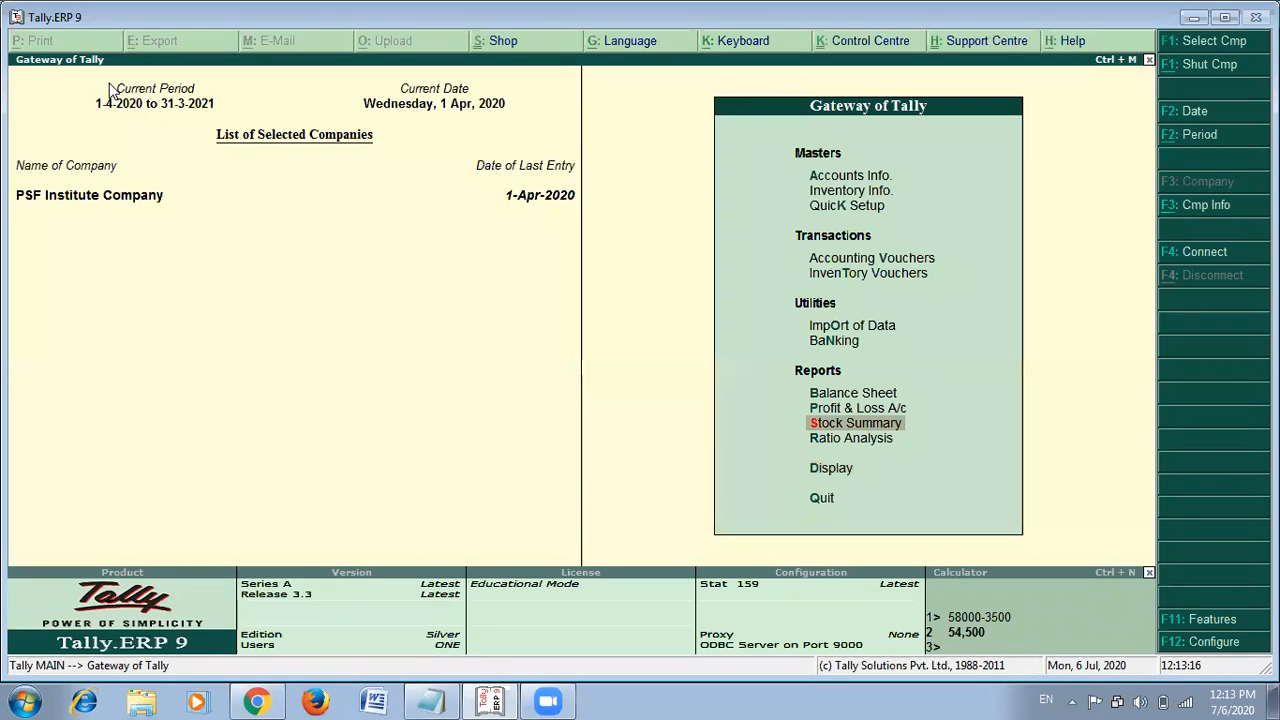
key("Up")
key("Up")
key("Up")
key("Up")
key("Up")
key("Up")
key("Up")
key("Up")
key("Up")
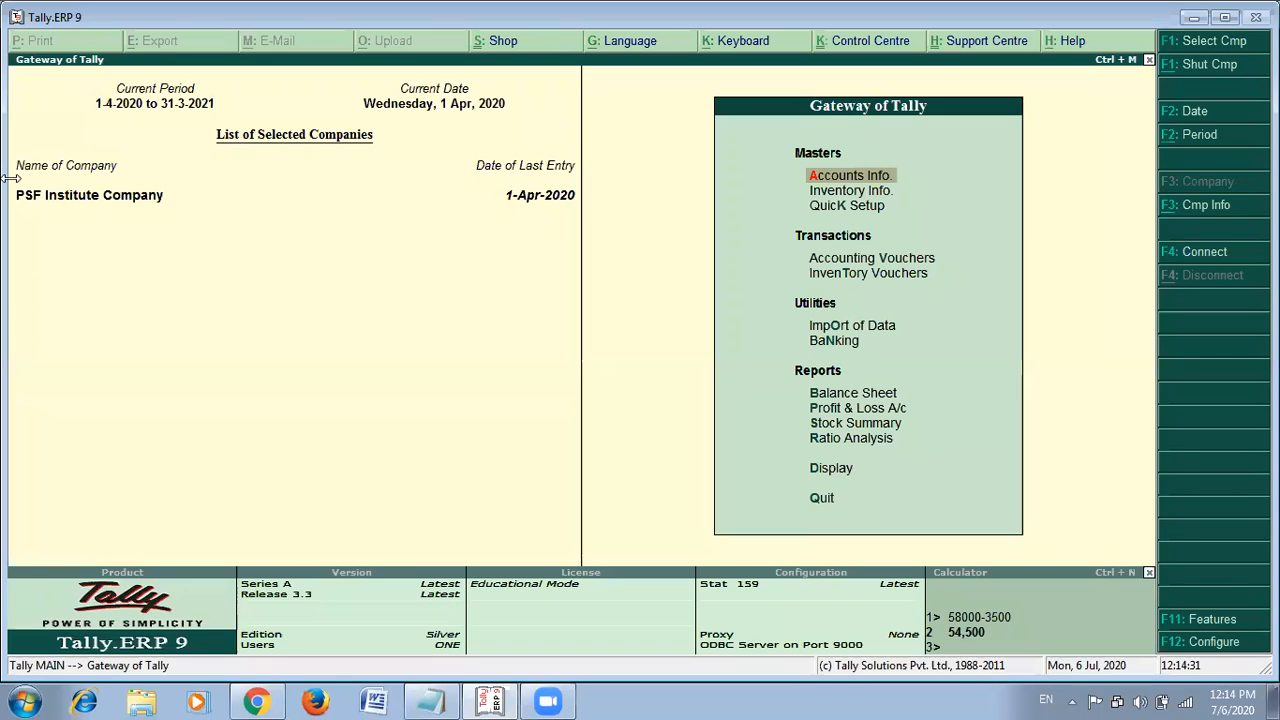
Alter the Cash ledger by renaming it as Cash Account and save it.
key("Return")
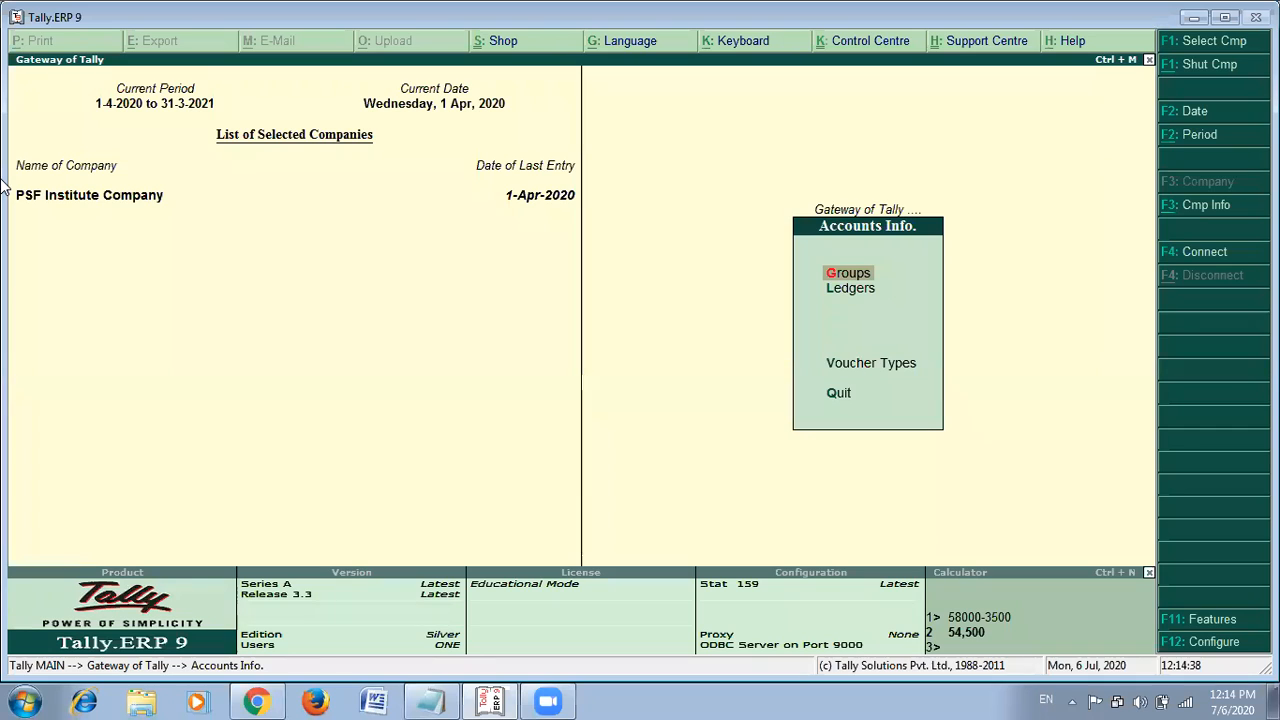
key("l")
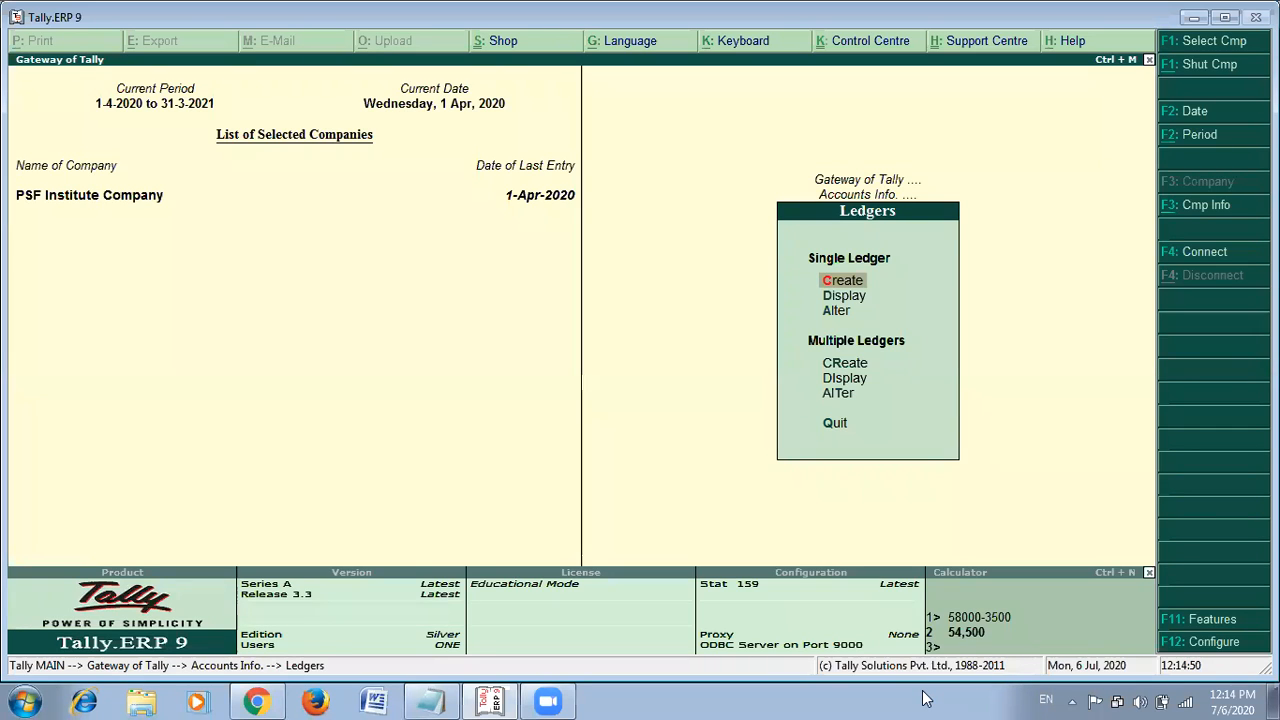
key("a")
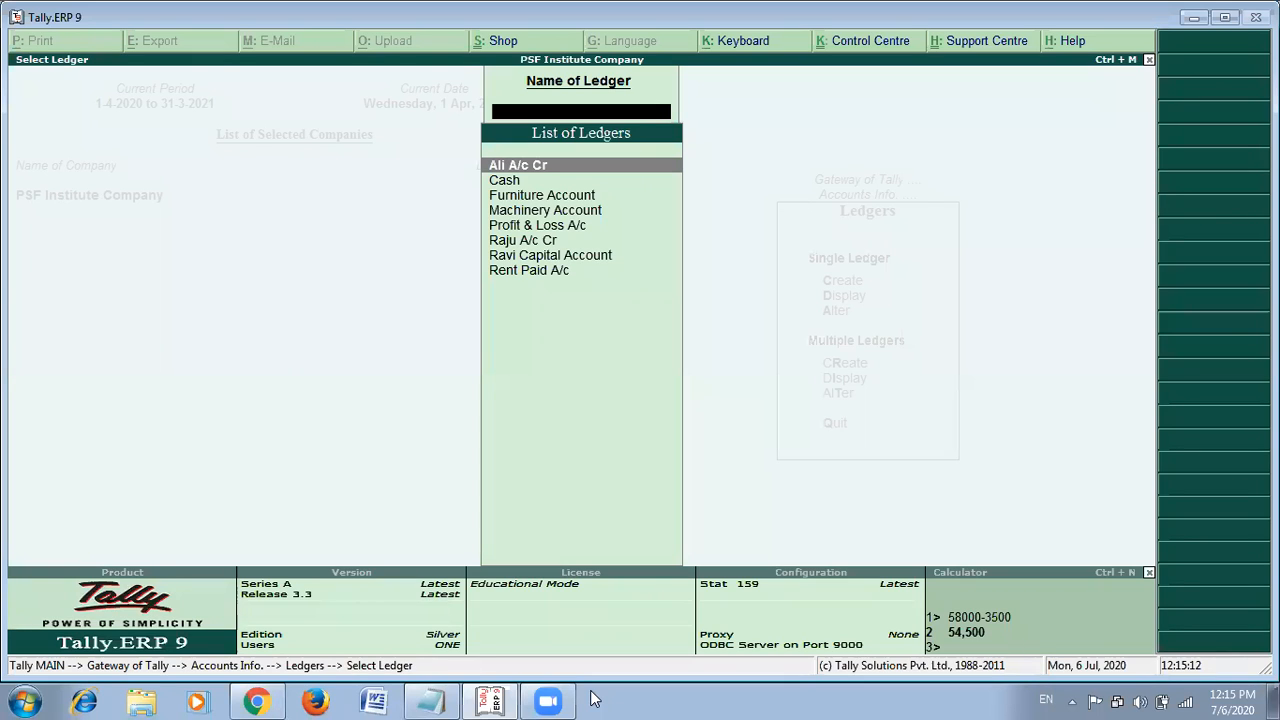
key("Down")
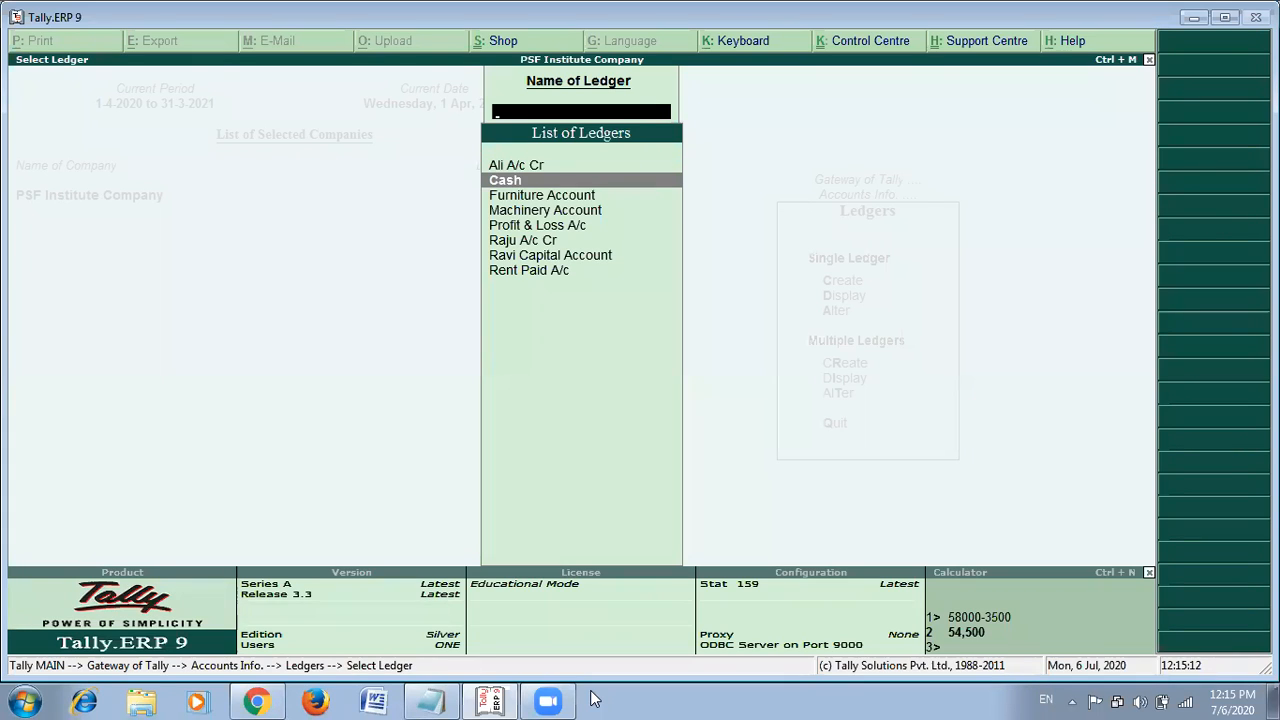
key("Return")
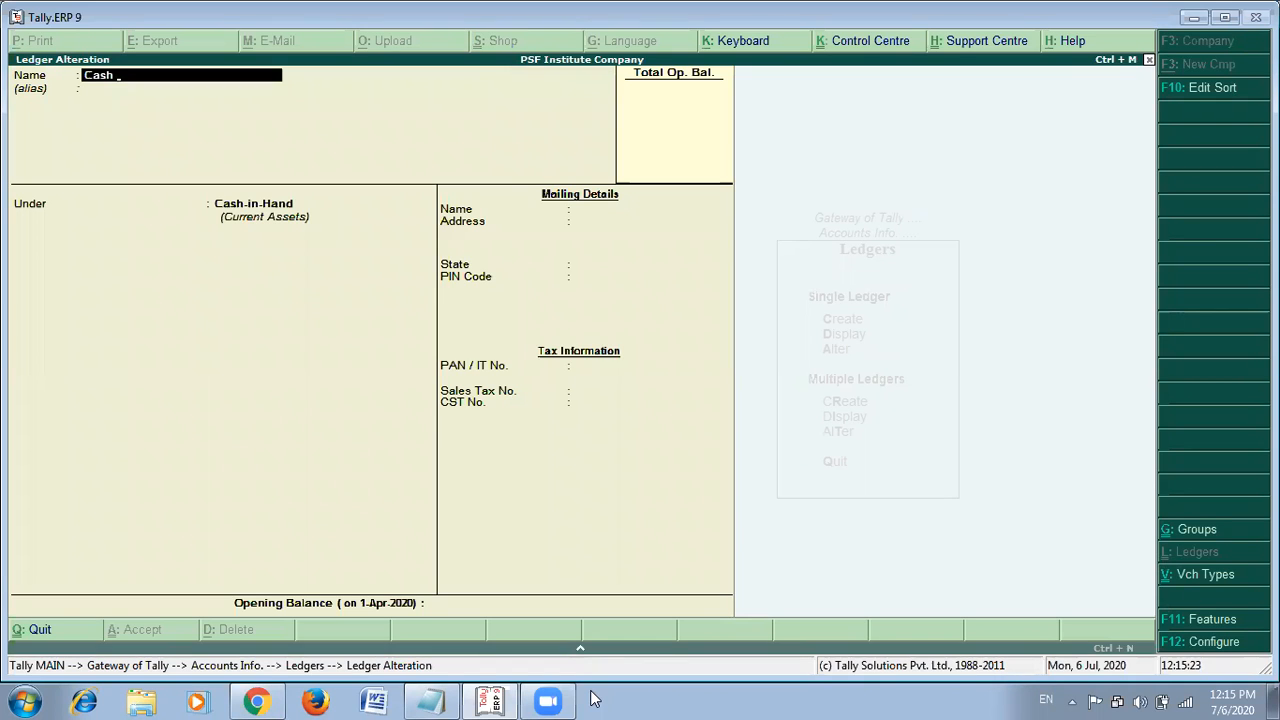
type("acciy")
key("BackSpace")
key("BackSpace")
type("ount")
key("Return")
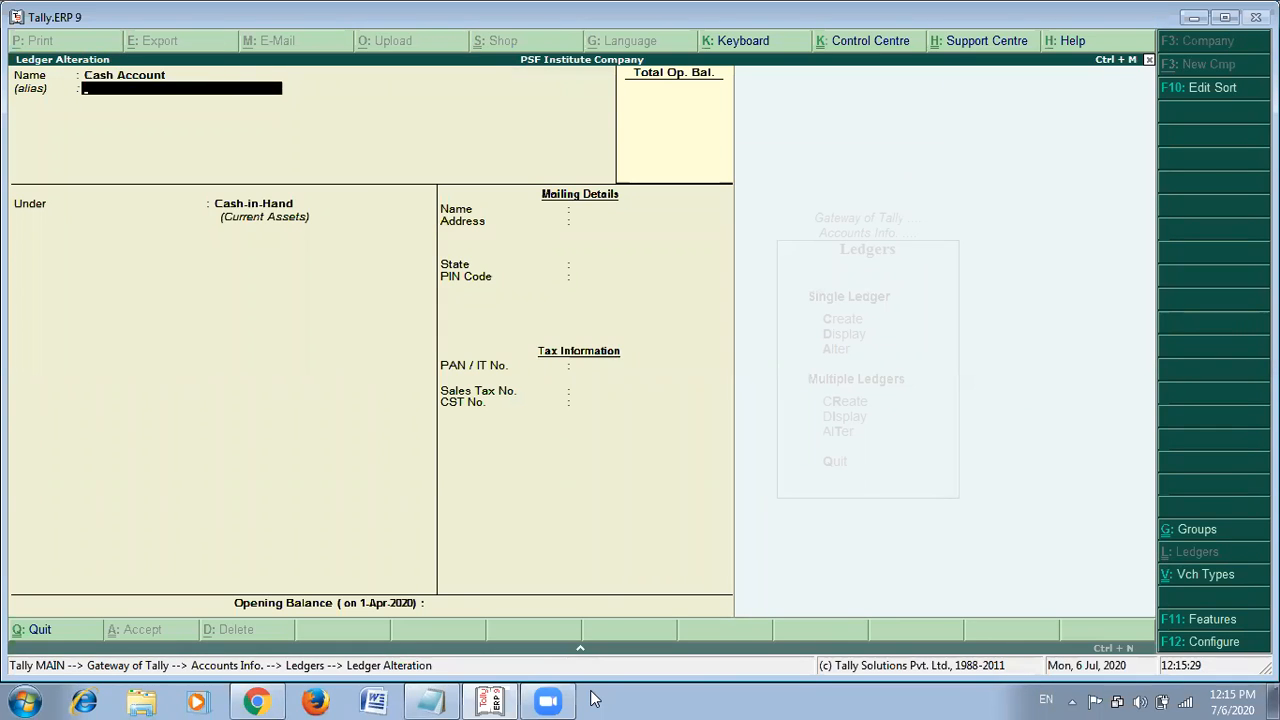
key("Return")
key("Return")
key("Return")
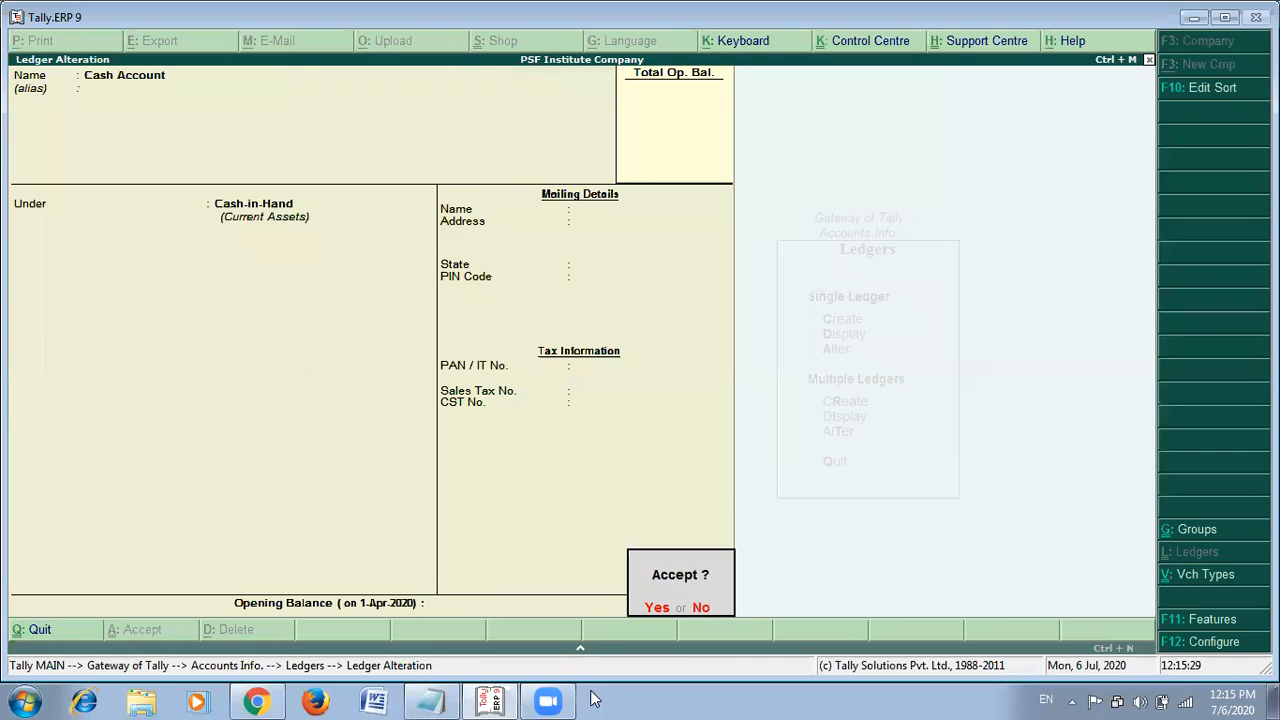
key("Return")
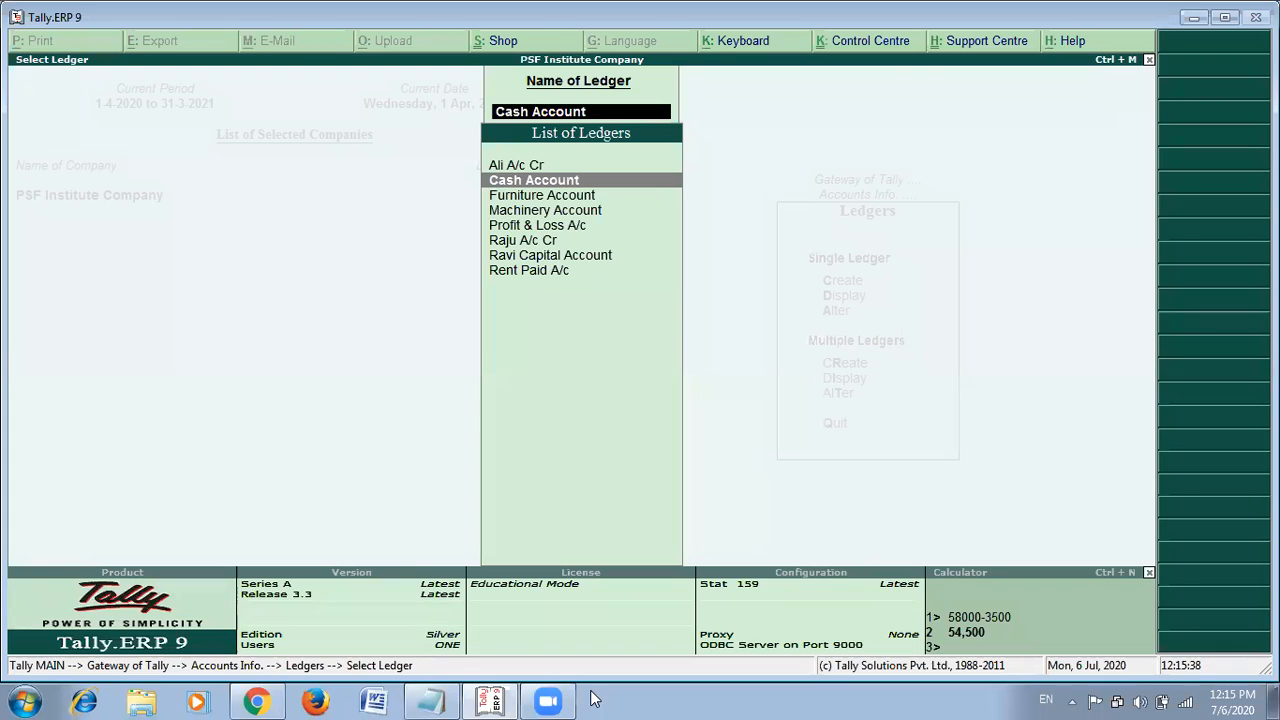
Leave the ledger alteration list for the Gateway of Tally and open a blank single ledger creation form.
key("alt+Tab")
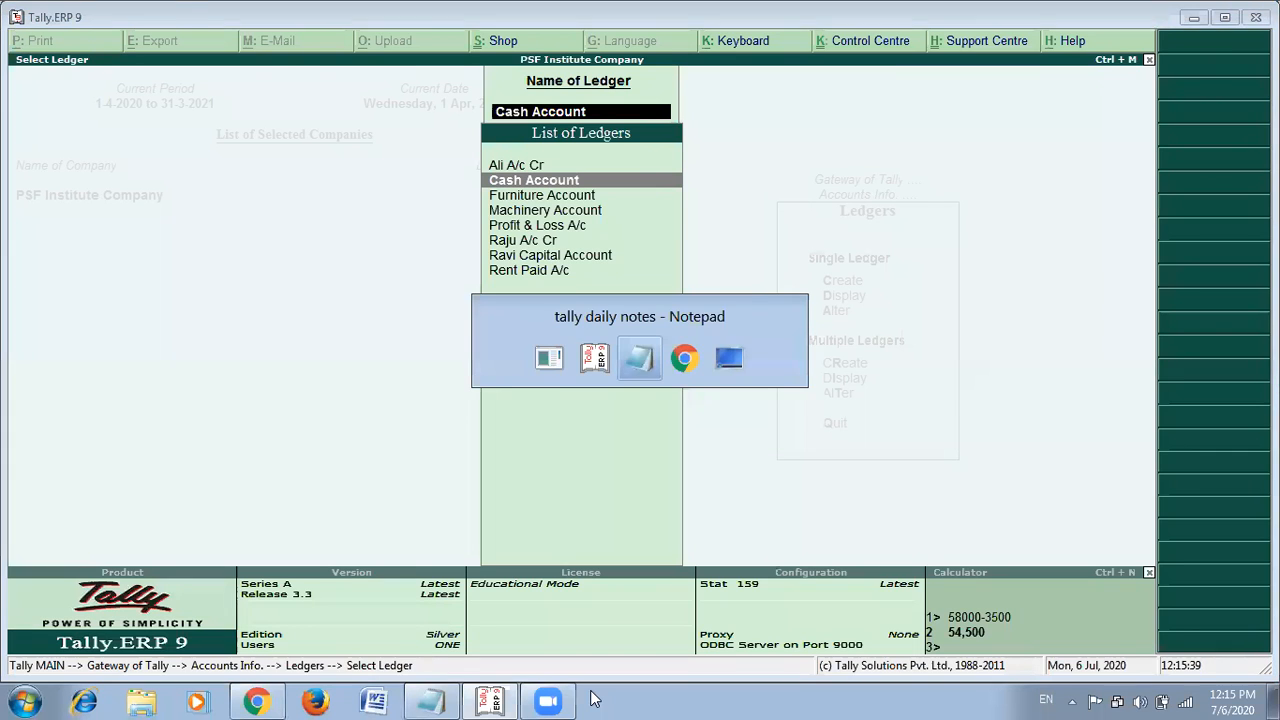
key("alt+Tab")
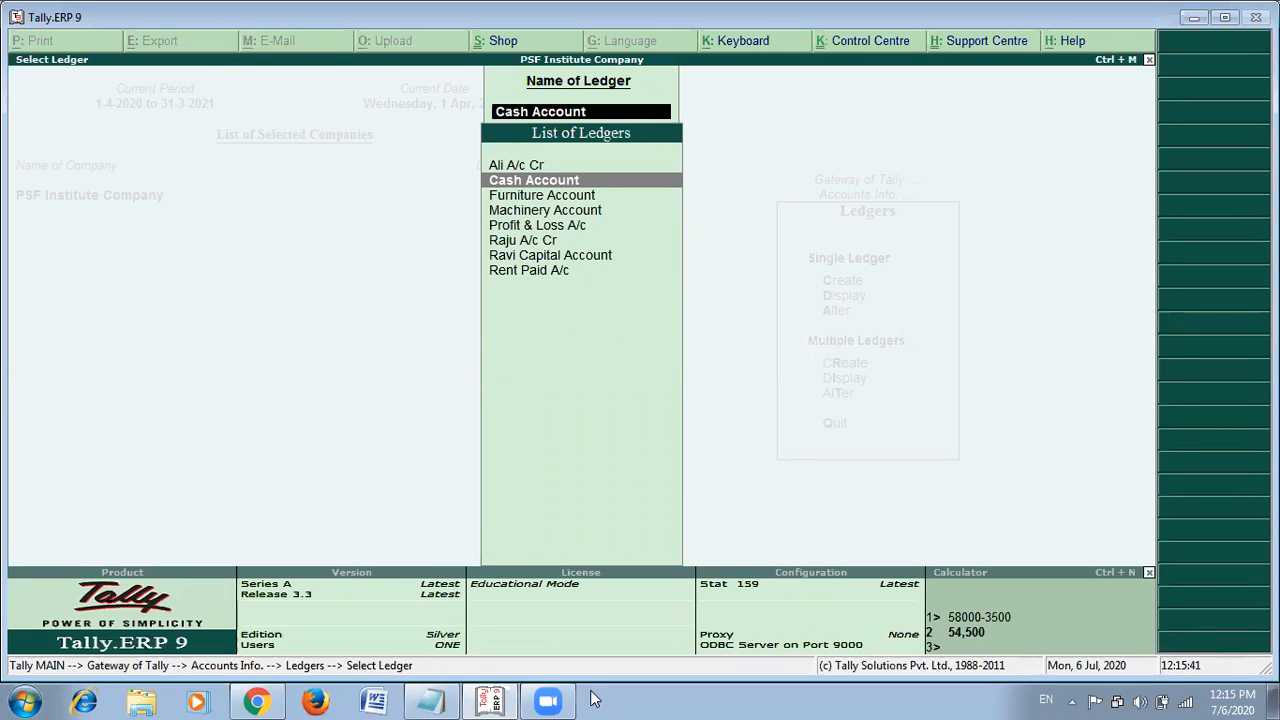
key("Escape")
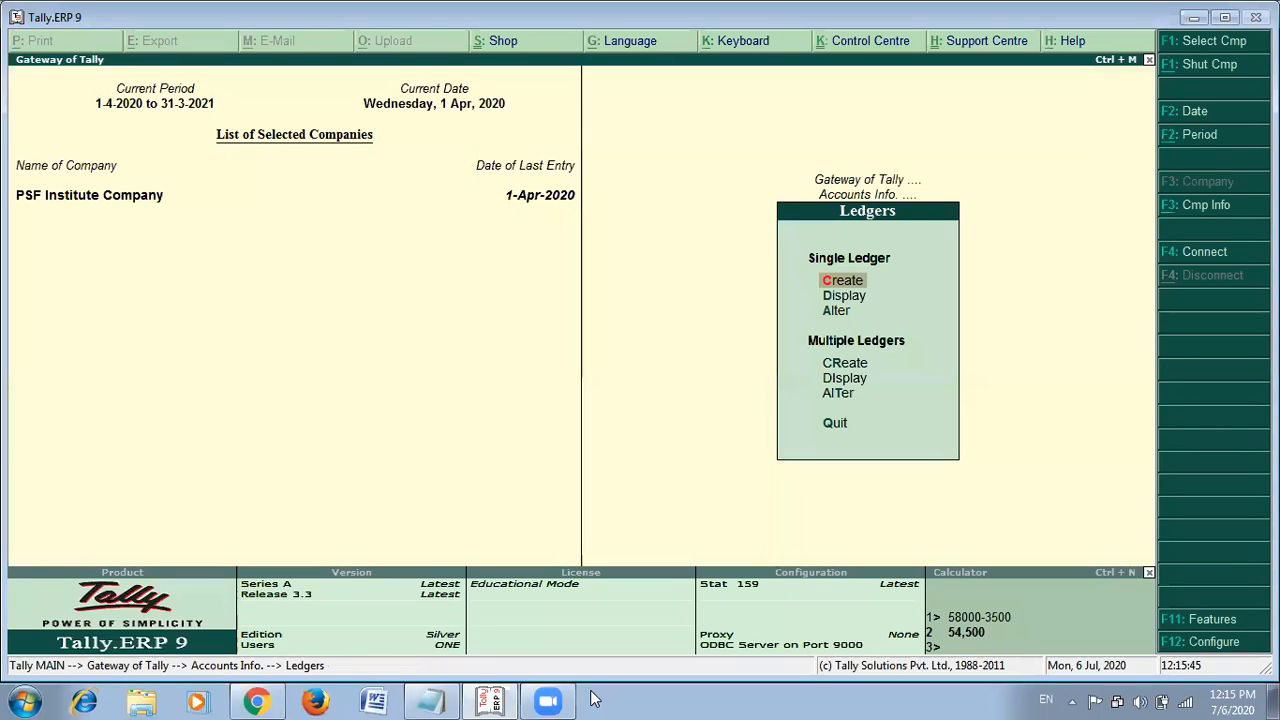
key("Escape")
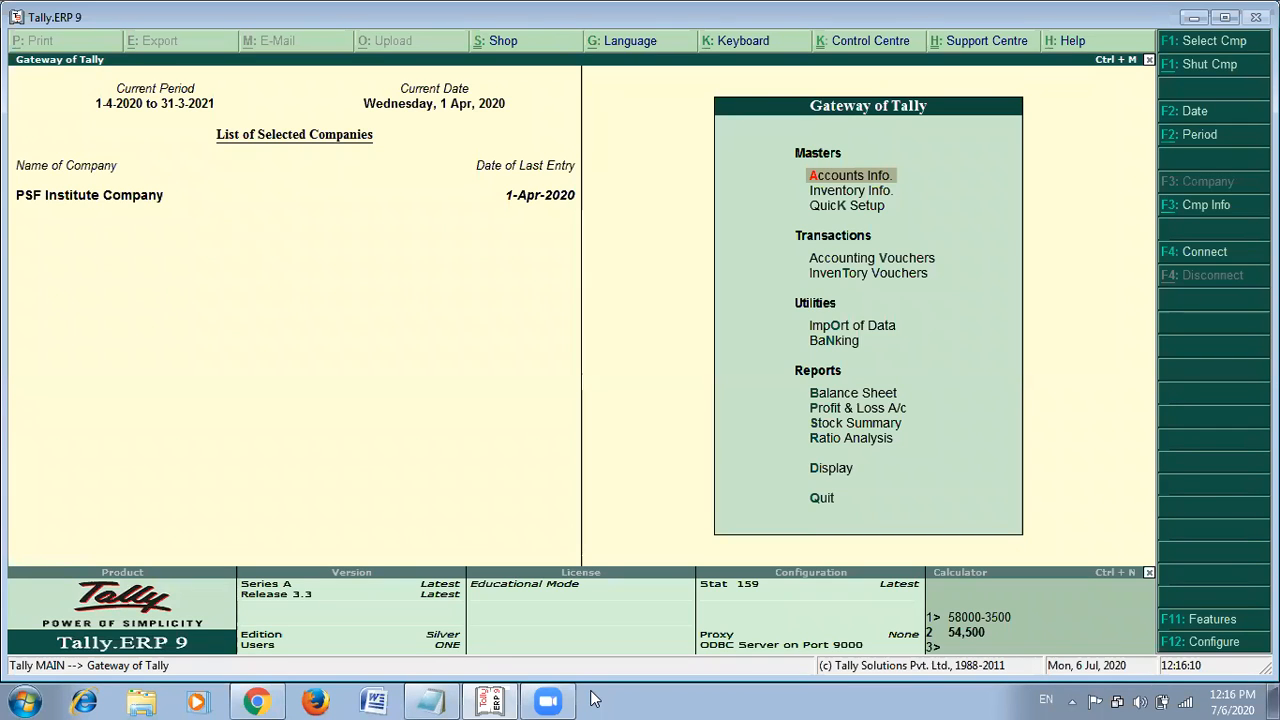
key("Return")
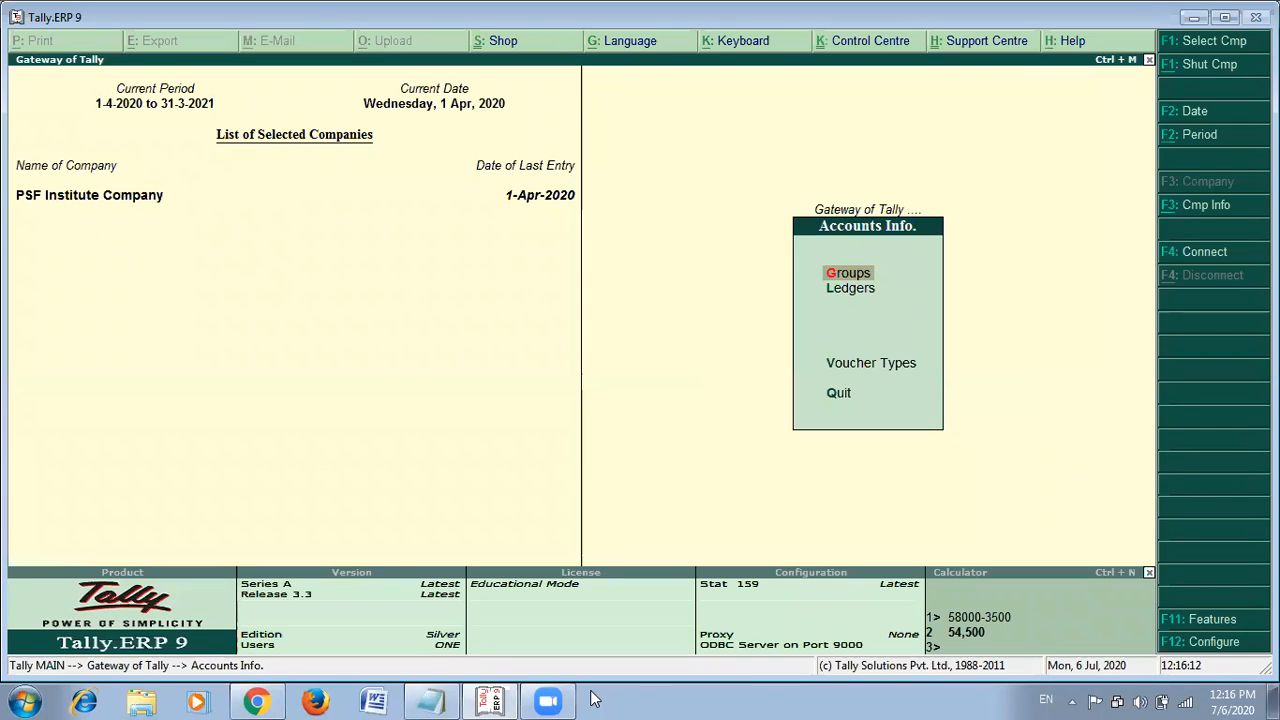
key("l")
key("Return")
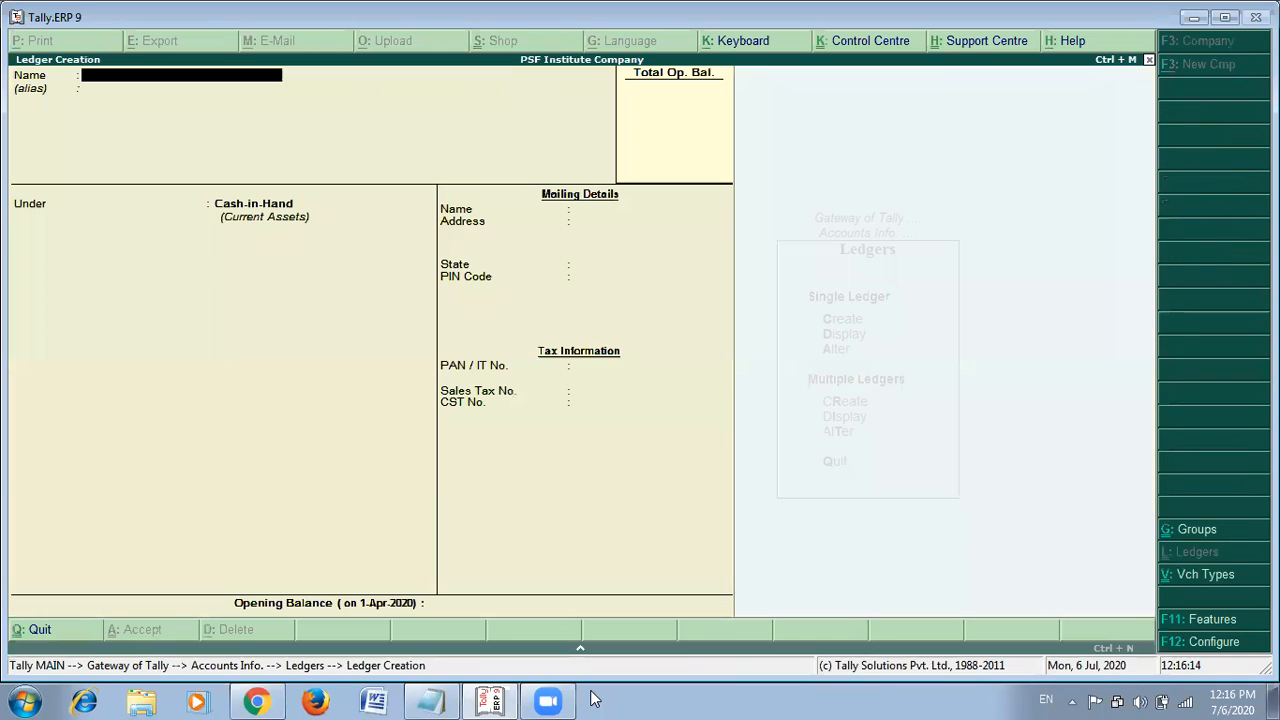
Switch to Notepad and look back through the notes from the shortcut key line up to the Step No 2 journal entries.
key("alt+Tab")
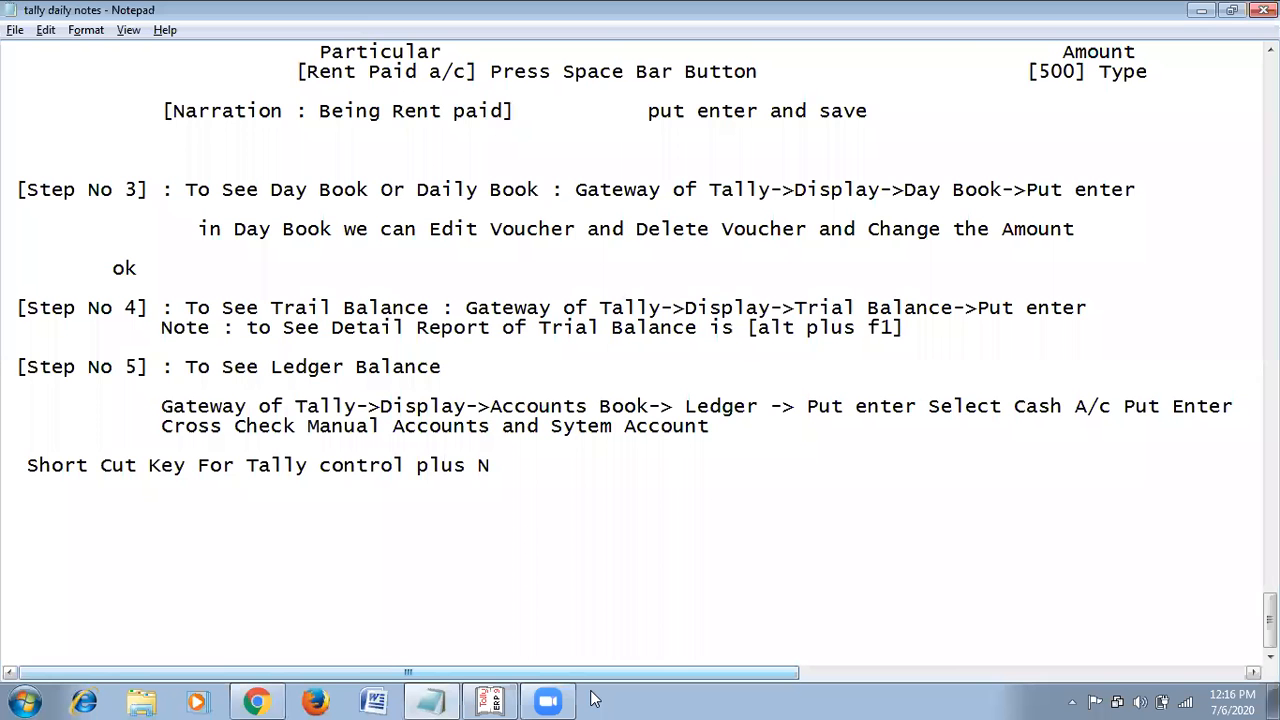
key("Up")
key("Up")
key("Up")
key("Up")
key("Up")
key("Up")
key("Up")
key("Up")
key("Up")
key("Up")
key("Up")
key("Up")
key("Up")
key("Up")
key("Up")
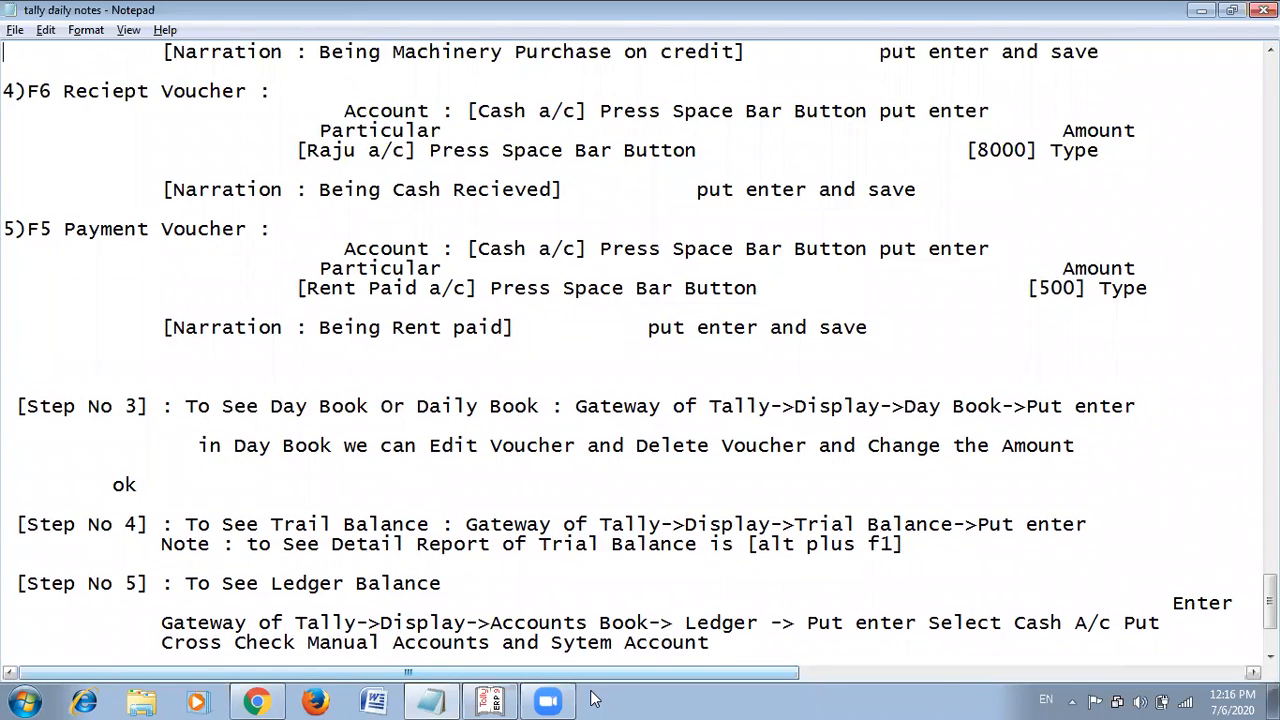
key("Up")
key("Up")
key("Up")
key("Up")
key("Up")
key("Up")
key("Up")
key("Up")
key("Up")
key("Up")
key("Up")
key("Up")
key("Up")
key("Up")
key("Up")
key("Up")
key("Up")
key("Up")
key("Up")
key("Up")
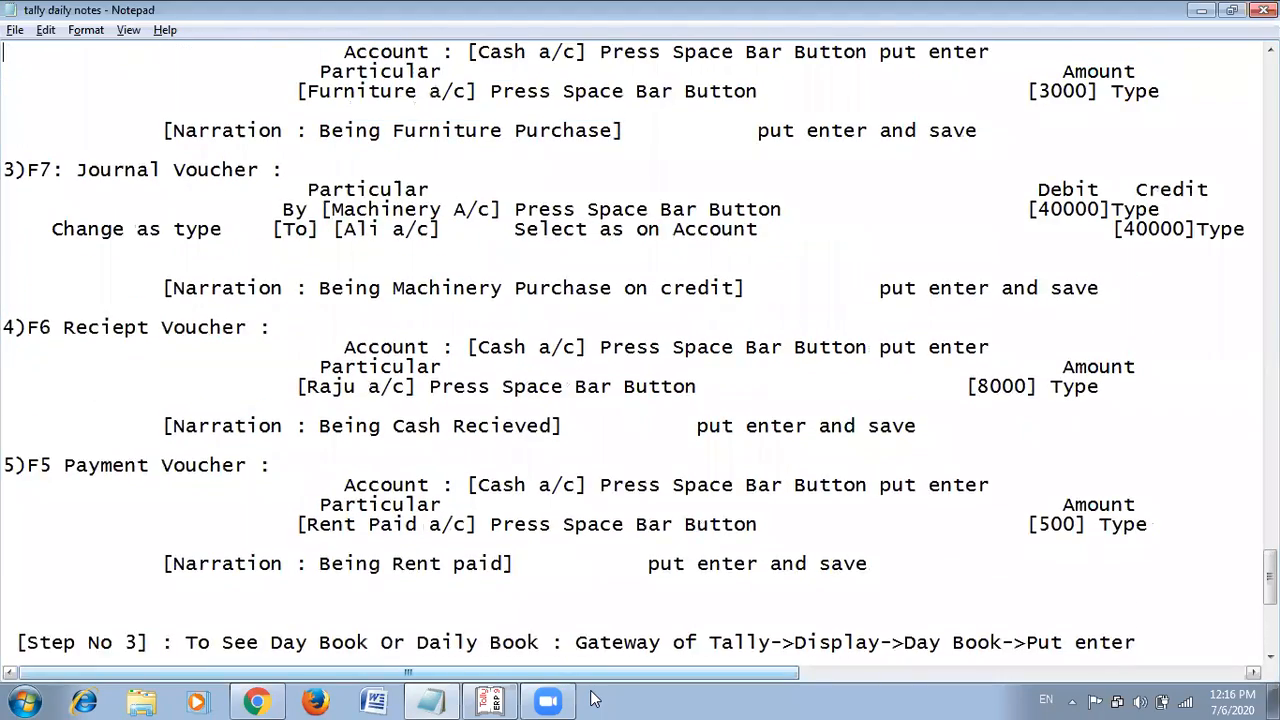
key("Up")
key("Up")
key("Up")
key("Up")
key("Up")
key("Up")
key("Up")
key("Up")
key("Up")
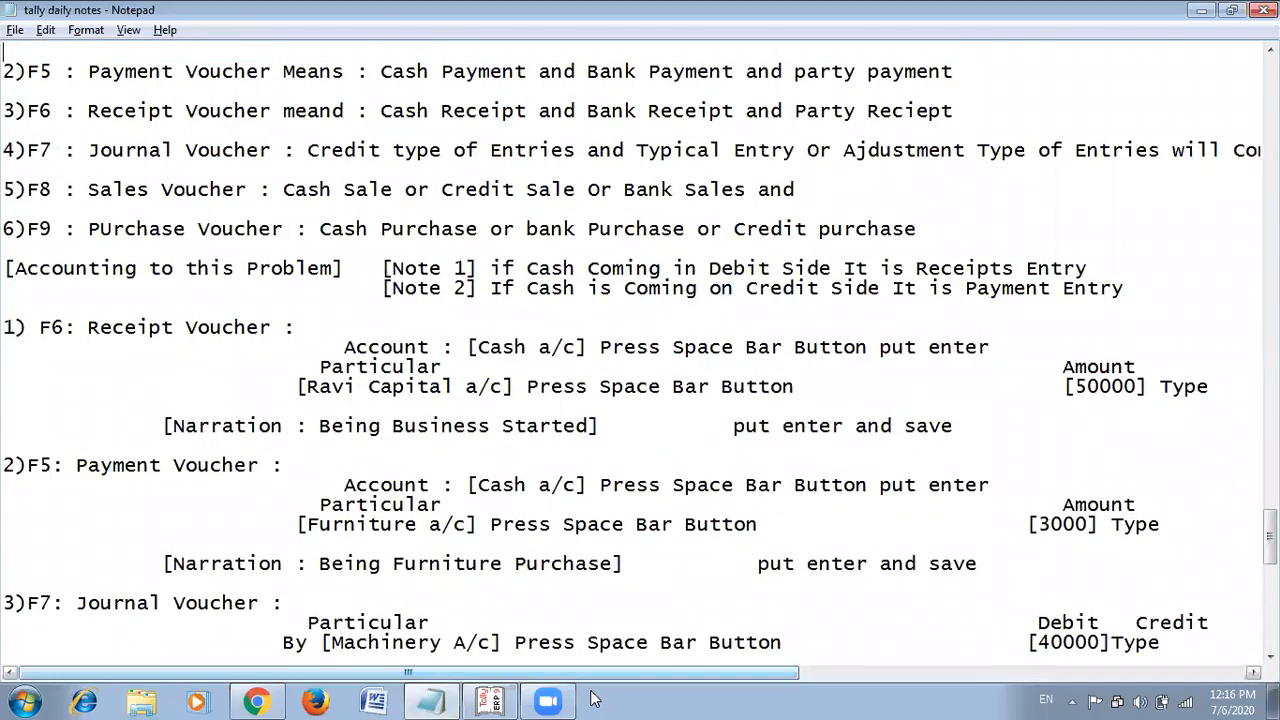
key("Up")
key("Up")
key("Up")
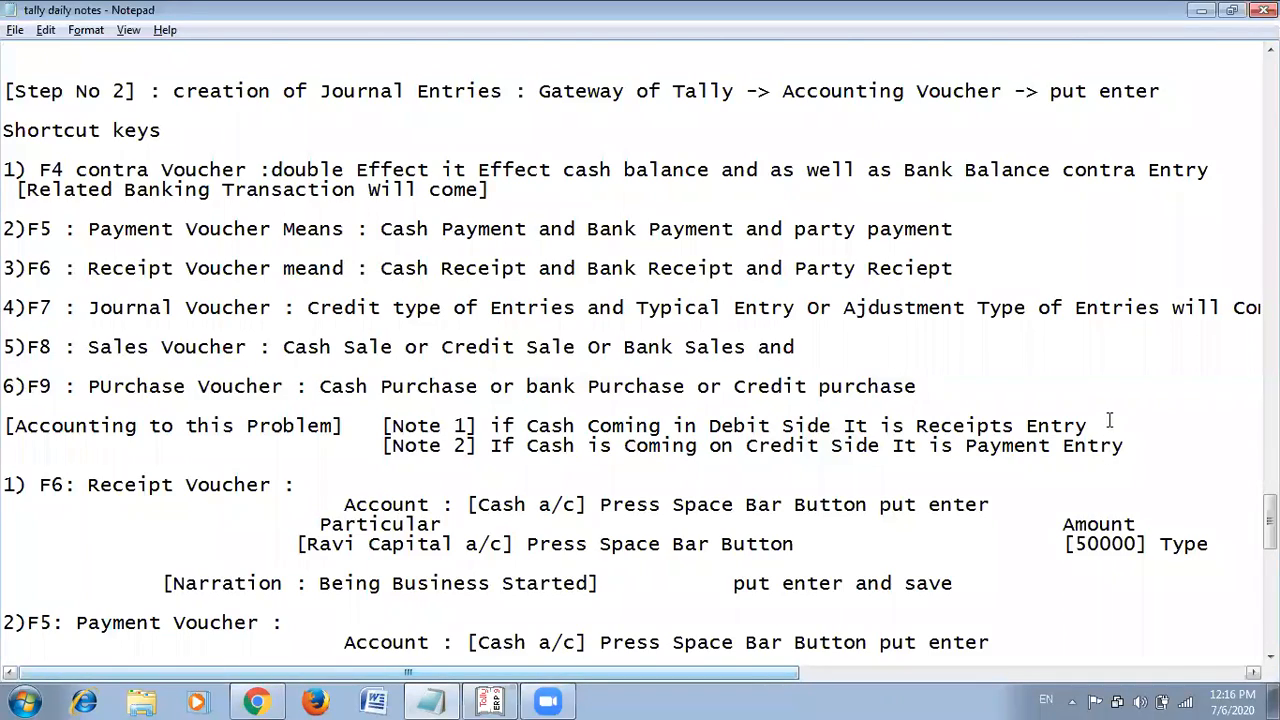
Review the notes from the voucher entries down to the shortcut key line, glancing at Tally's ledger creation form in between.
scroll(1108, 420, "down", 8)
scroll(1089, 412, "down", 2)
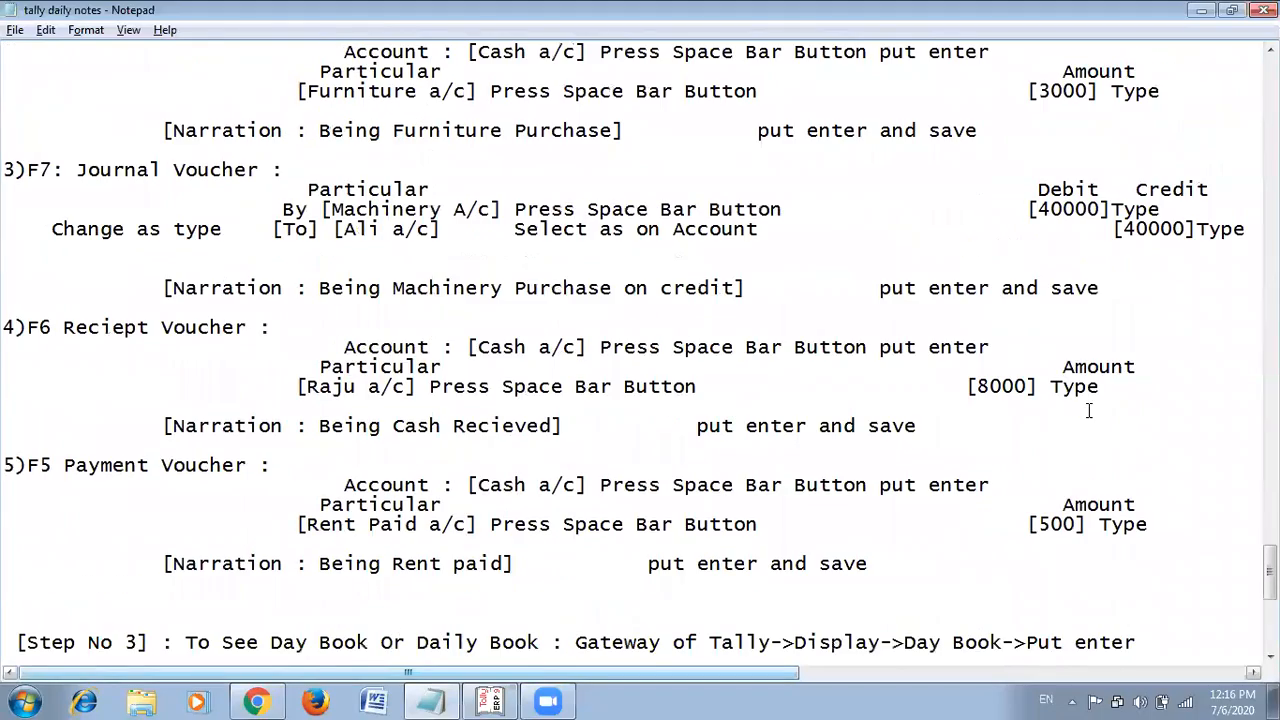
key("alt+Tab")
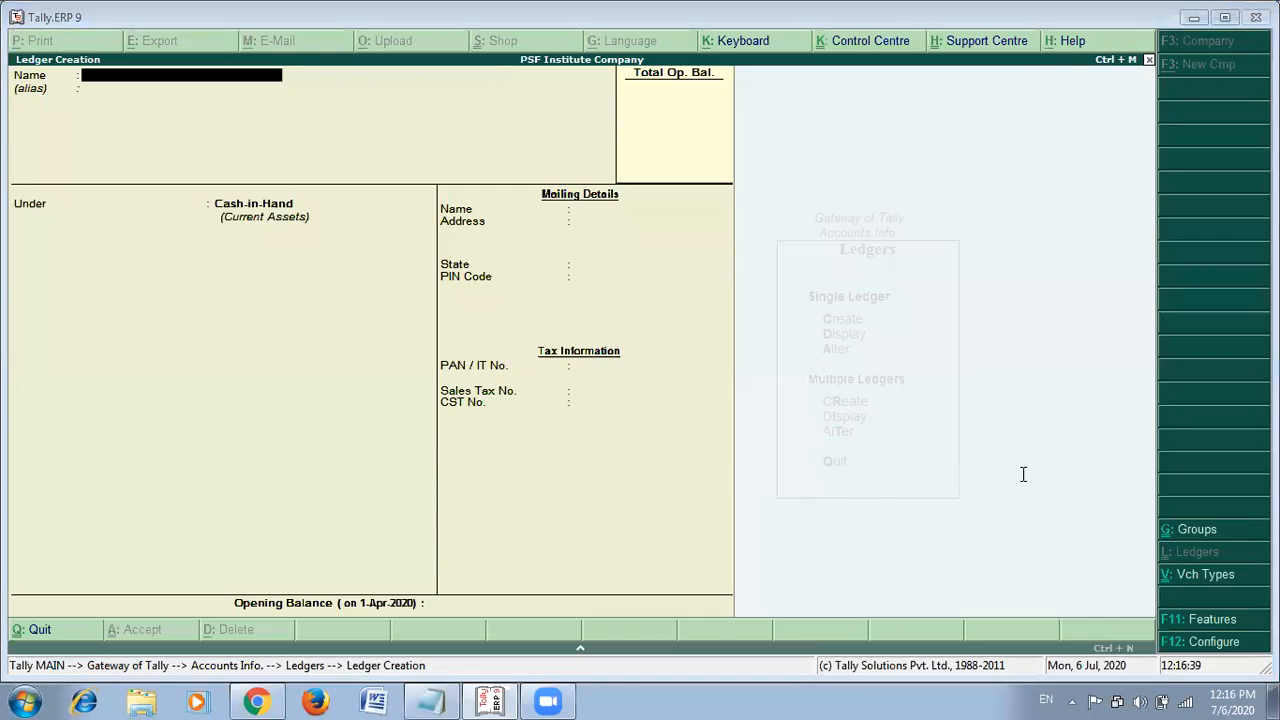
key("alt+Tab")
scroll(991, 434, "down", 3)
scroll(600, 437, "down", 1)
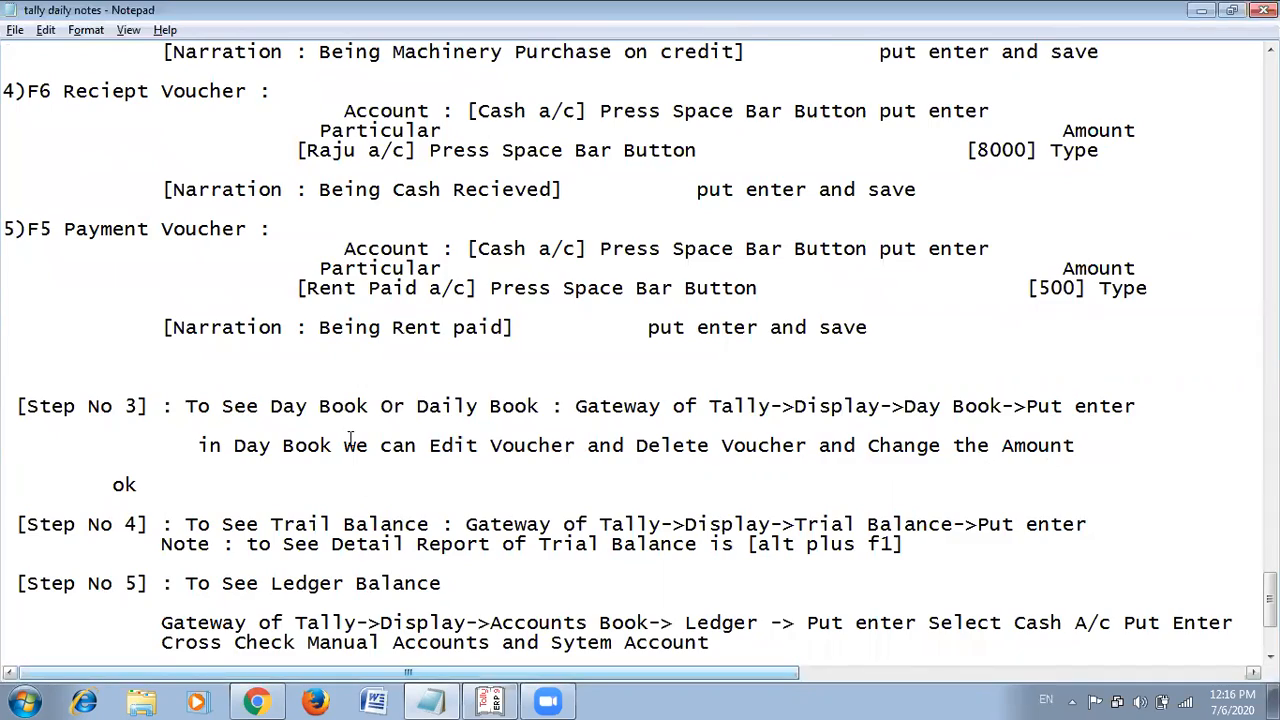
scroll(329, 451, "down", 3)
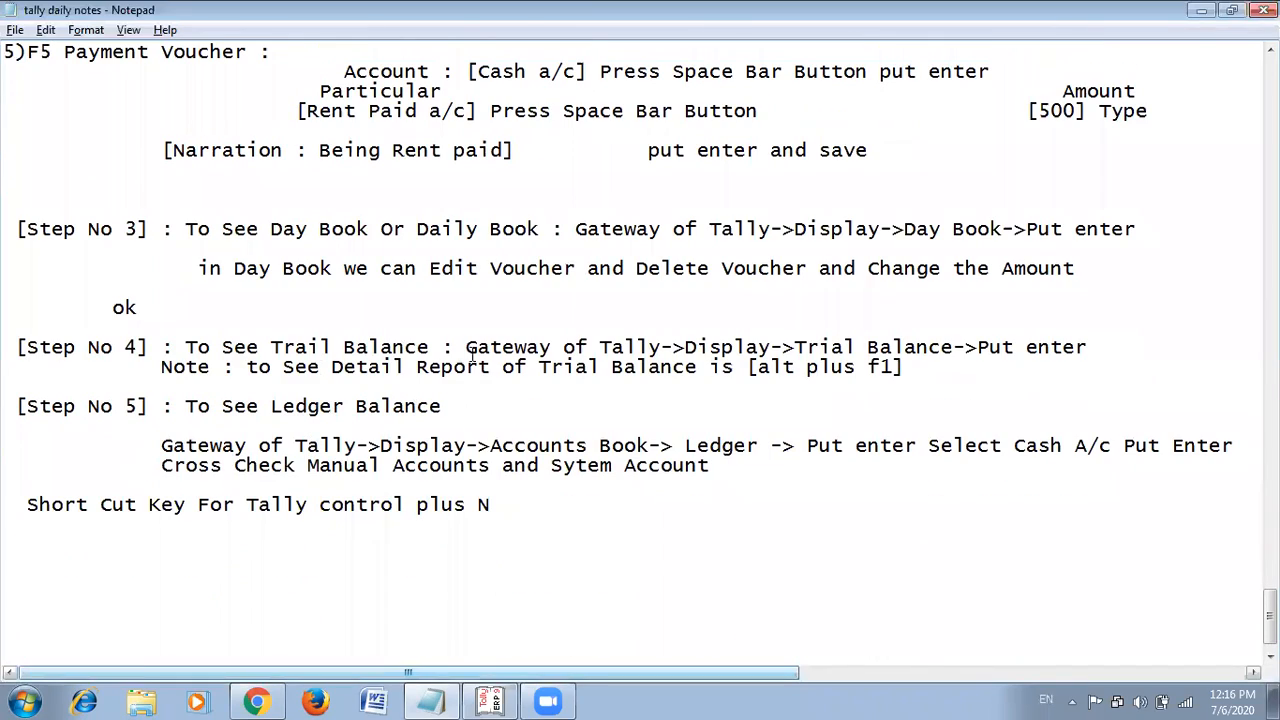
Review the notes from the Step No 5 ledger balance section back to the manual Trail Balance and return to the shortcut key line.
scroll(609, 367, "up", 16)
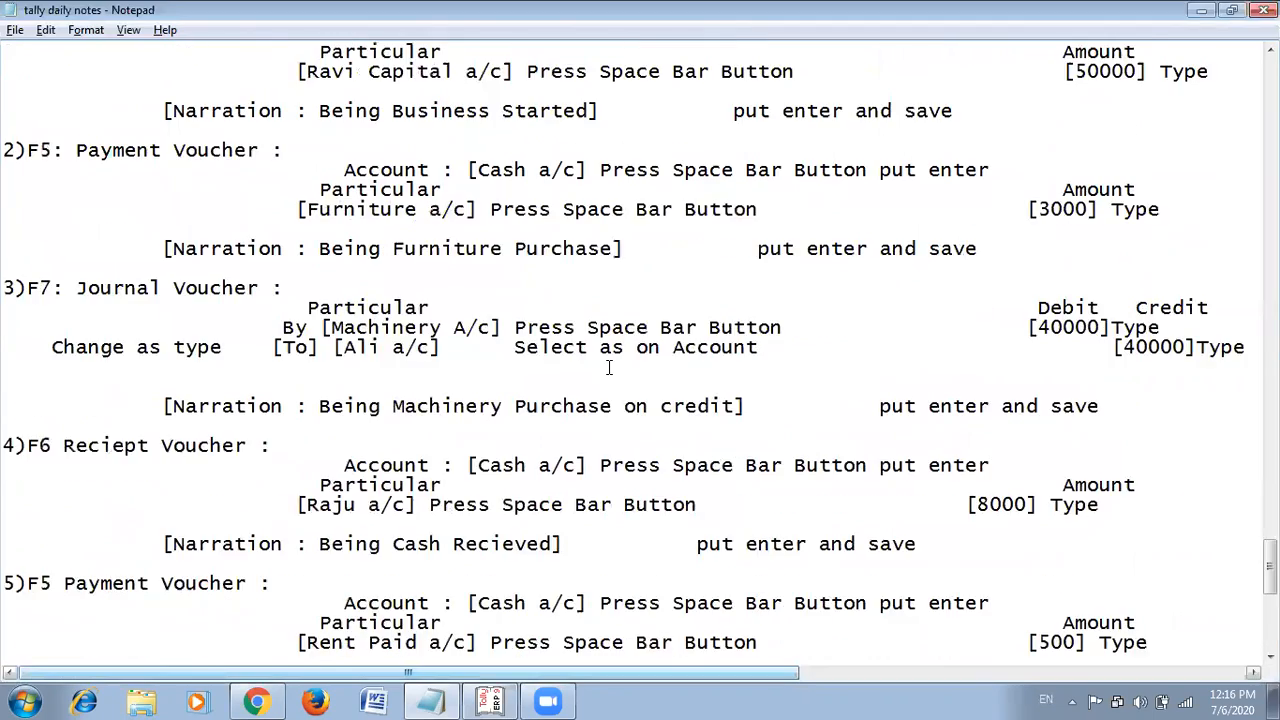
scroll(609, 367, "up", 5)
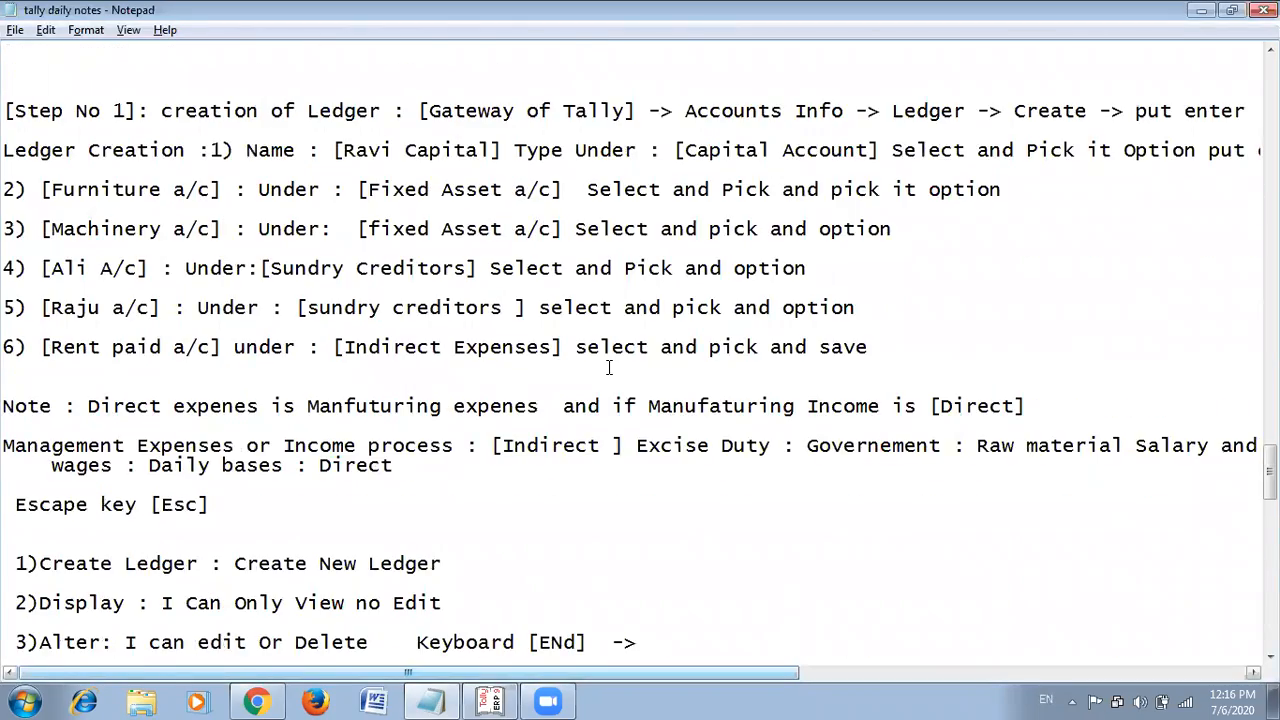
scroll(609, 367, "up", 7)
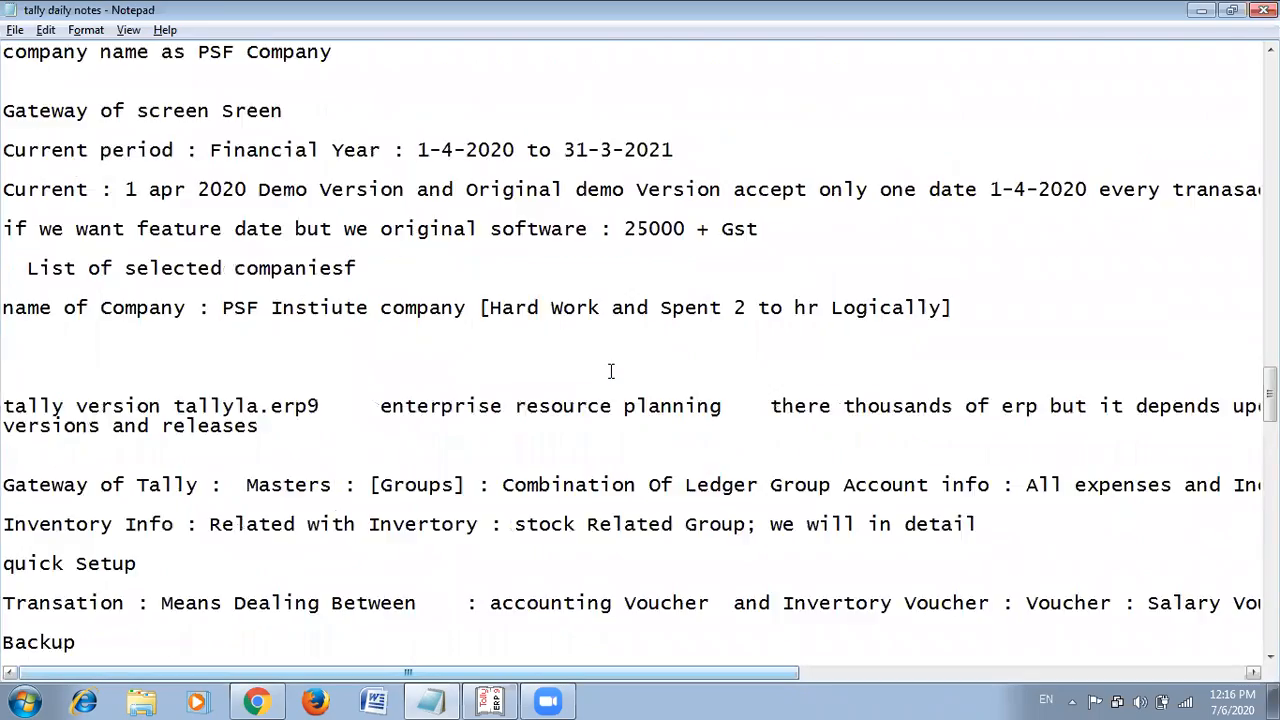
scroll(611, 371, "up", 13)
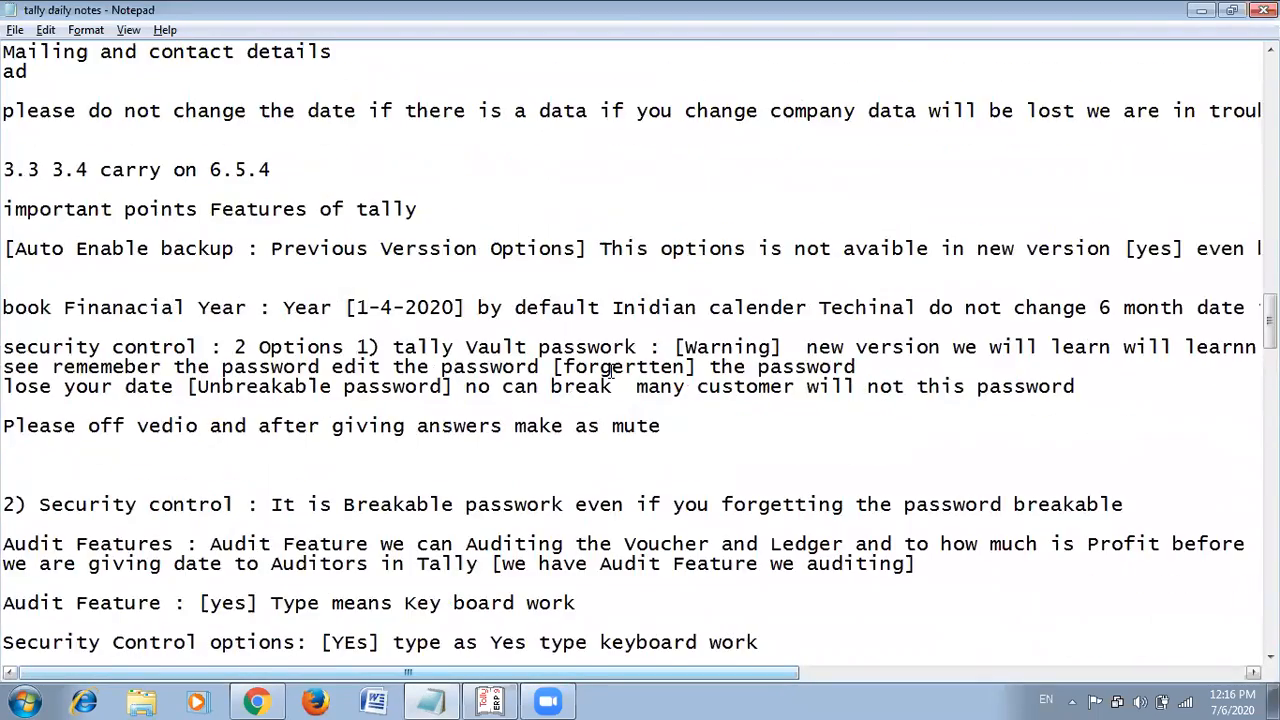
scroll(611, 371, "up", 12)
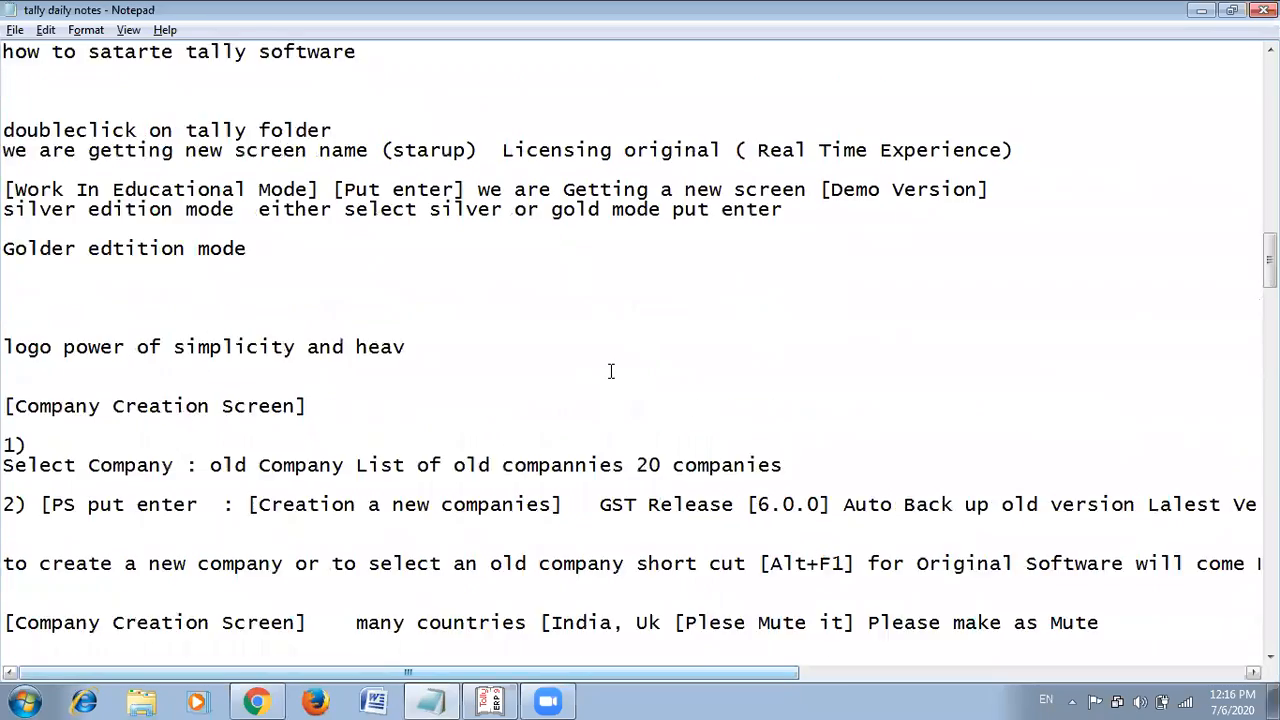
scroll(611, 371, "up", 4)
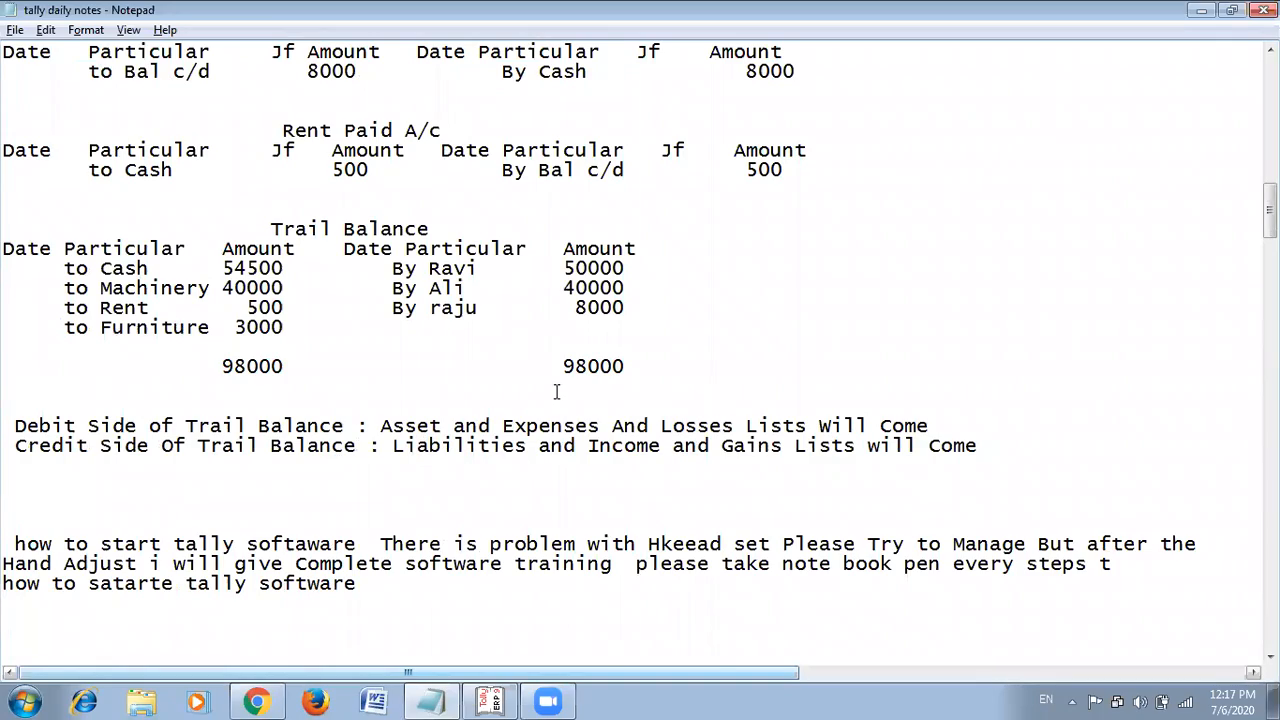
scroll(523, 429, "down", 15)
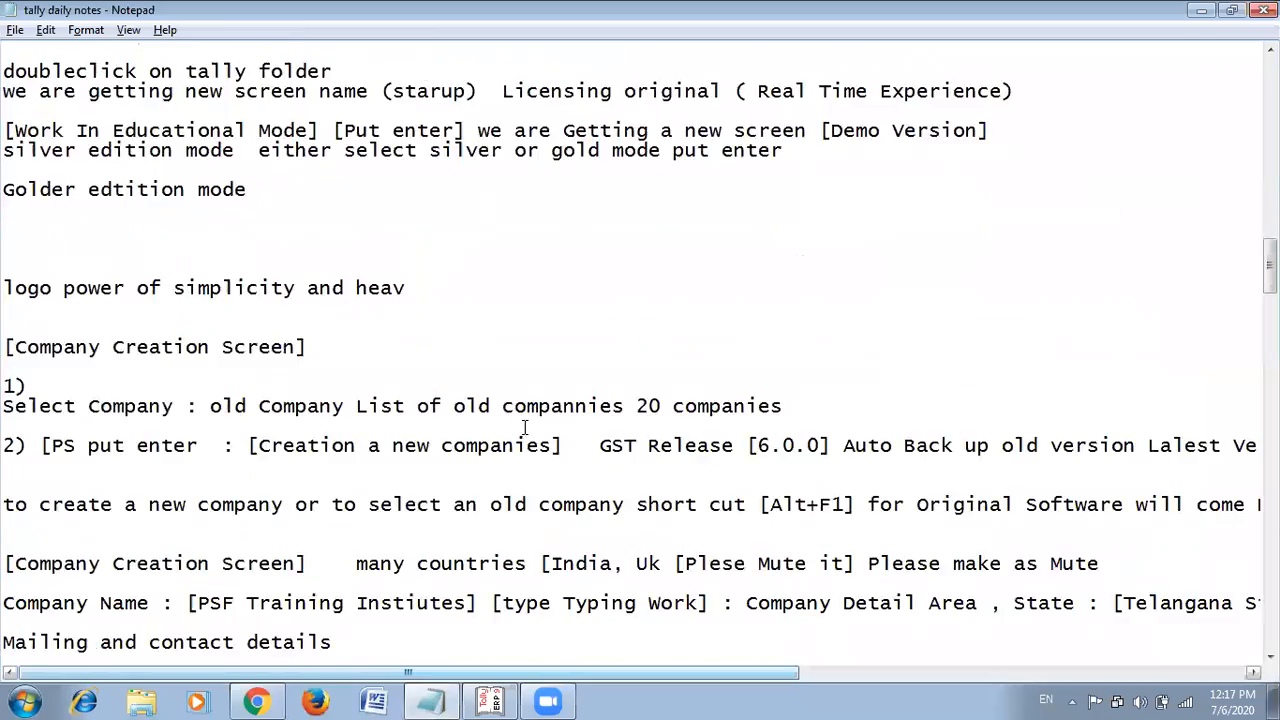
scroll(527, 427, "down", 15)
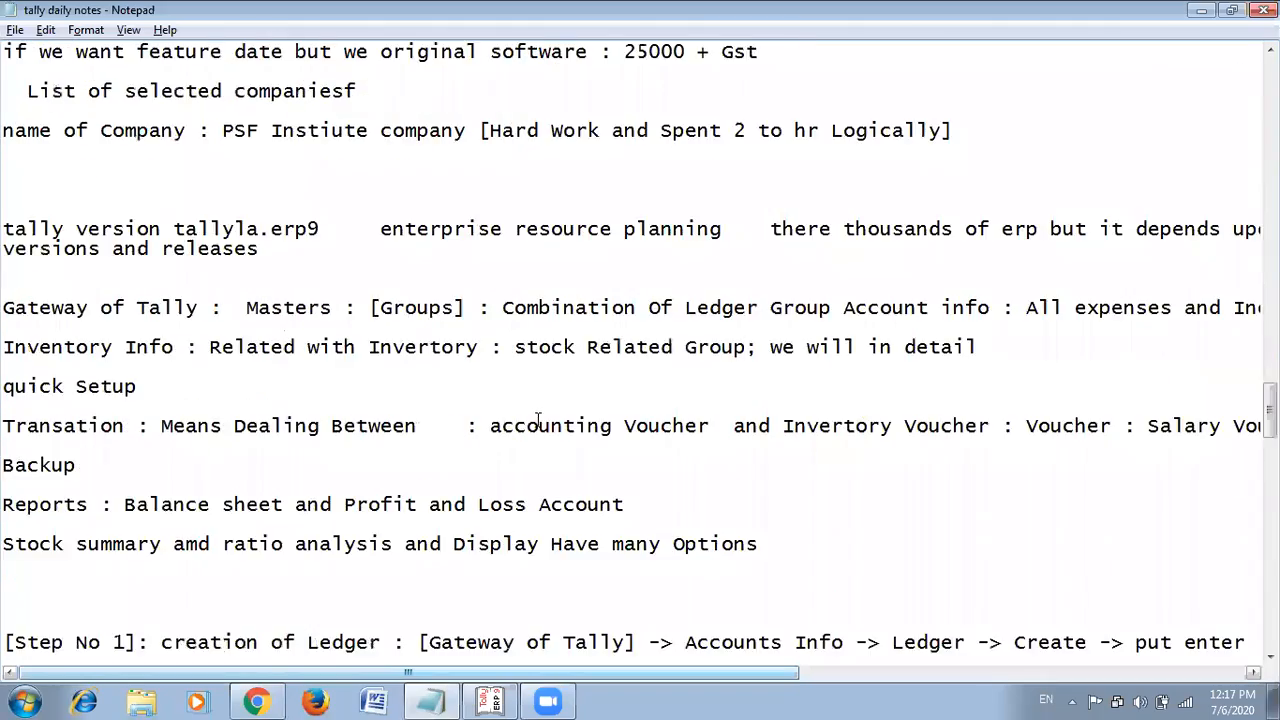
scroll(537, 417, "down", 15)
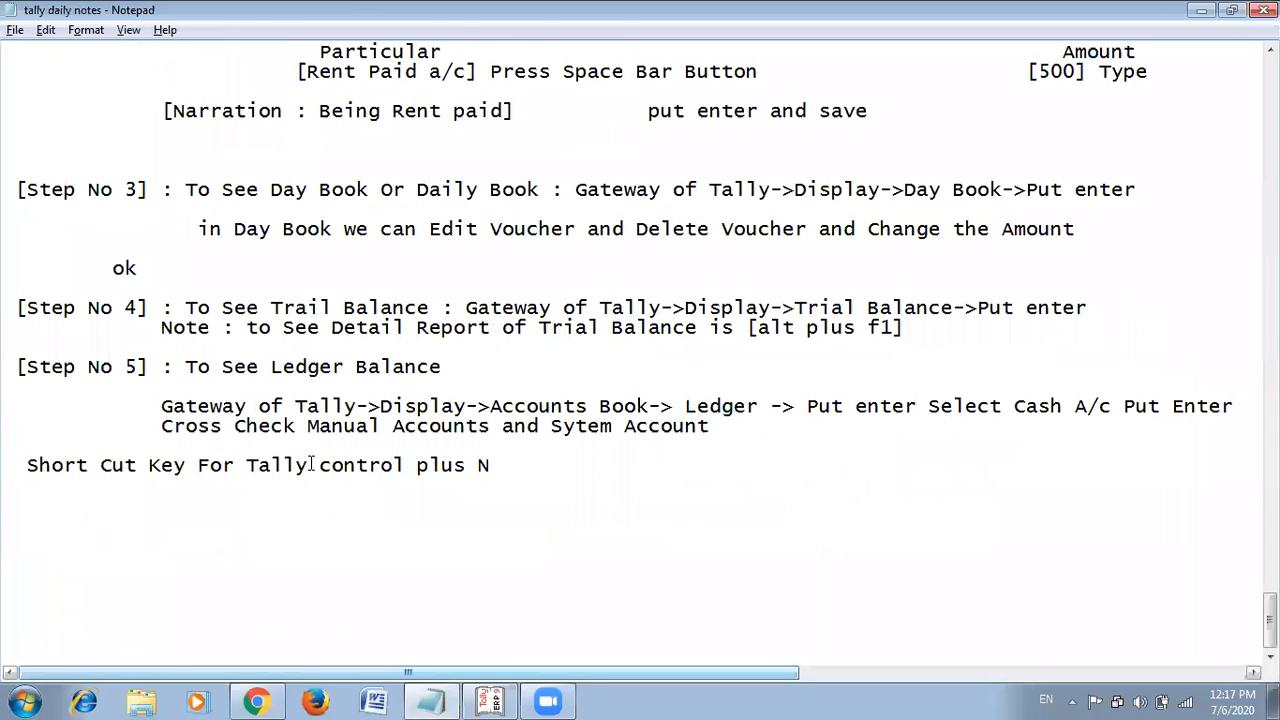
Edit the shortcut key line to read "Short Cut Key For Tally Calculator plus N".
type("Cul")
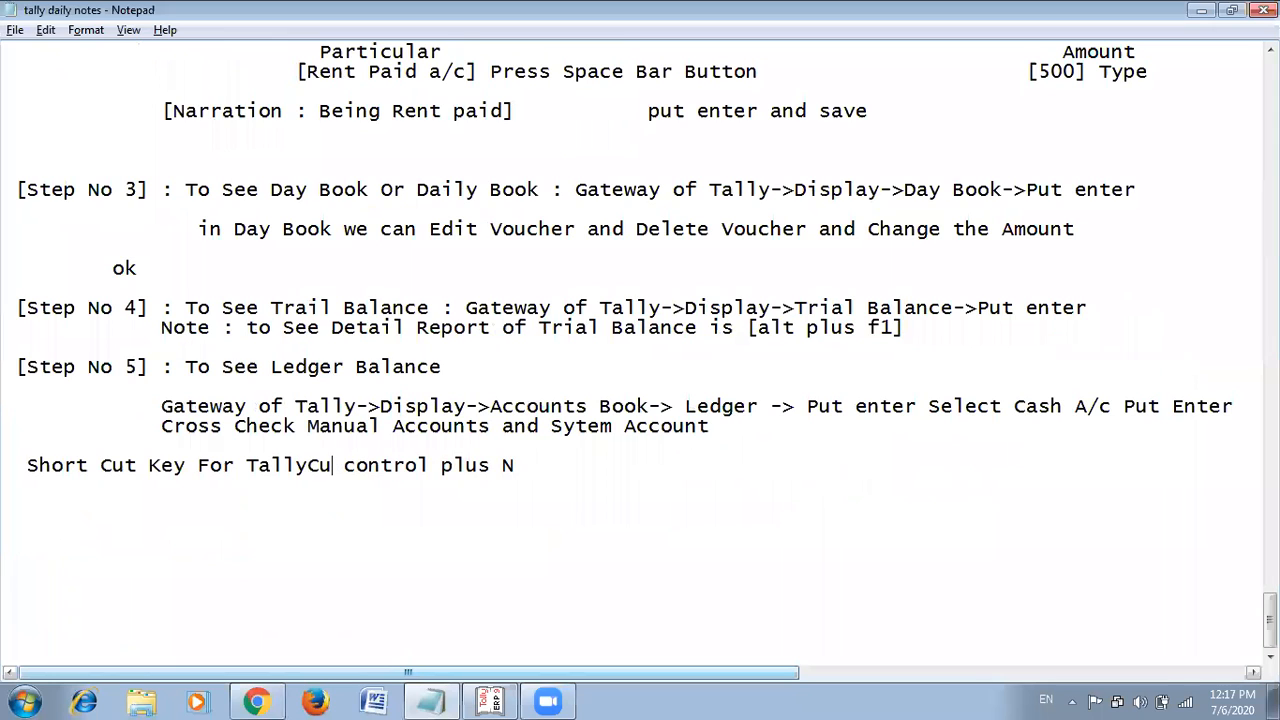
key("BackSpace")
key("BackSpace")
key("BackSpace")
type("Ca")
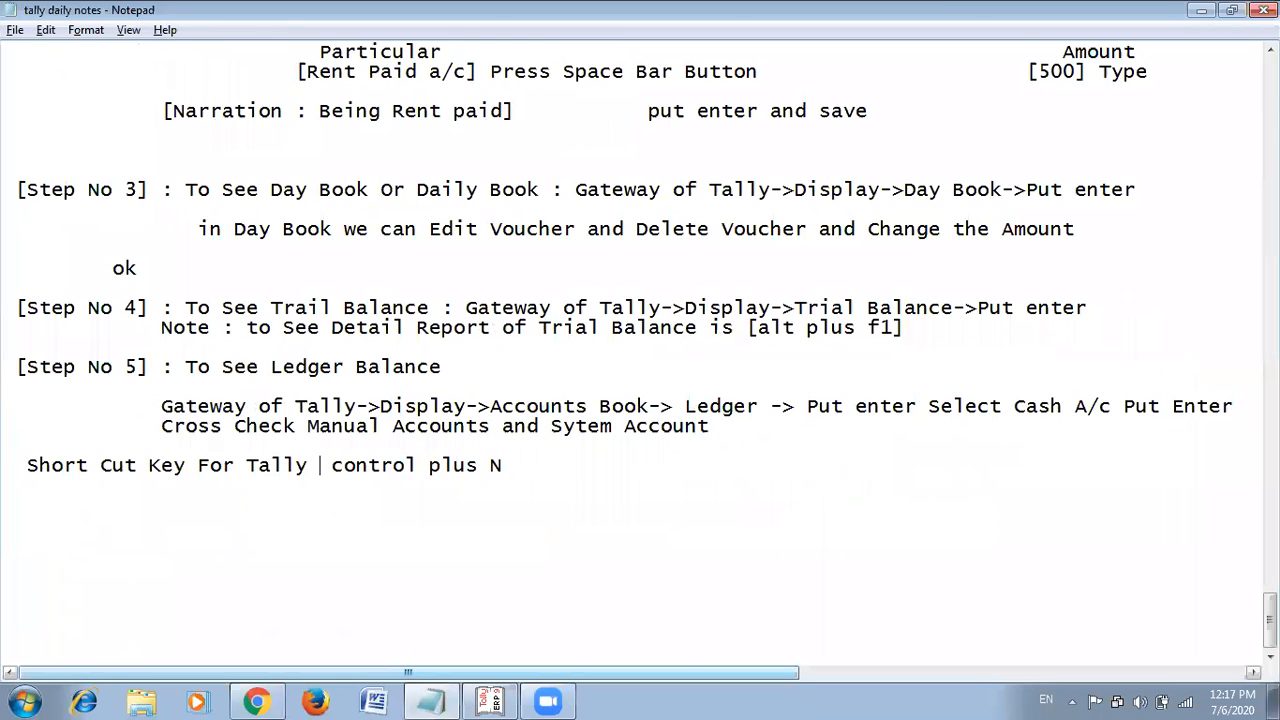
type("lcu")
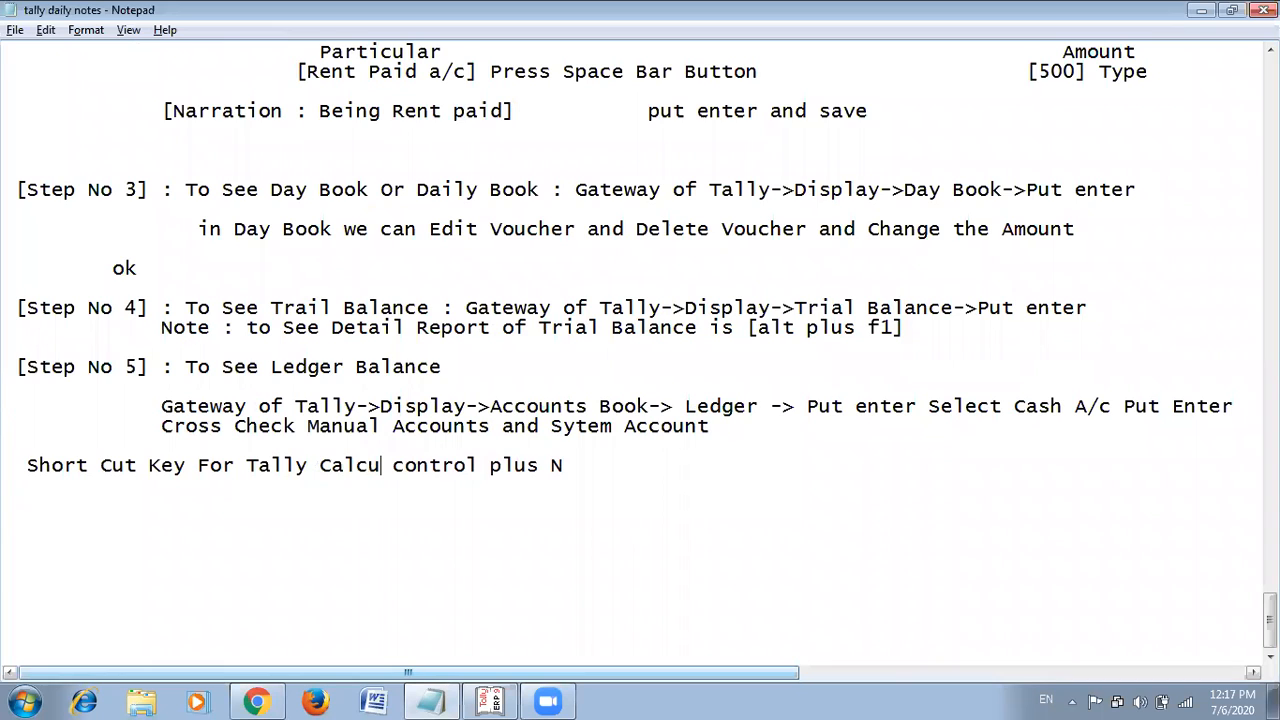
type("lator")
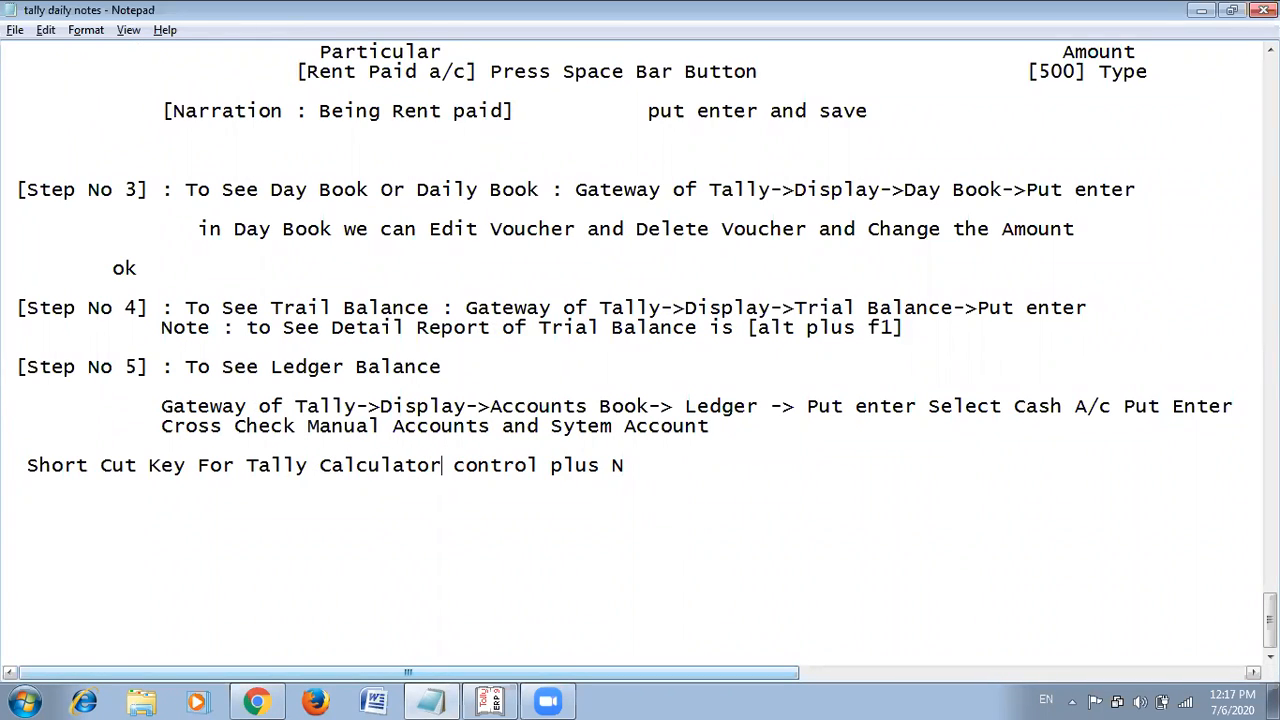
key("Delete")
key("Delete")
key("Delete")
key("Delete")
key("Delete")
key("Delete")
key("Delete")
key("Delete")
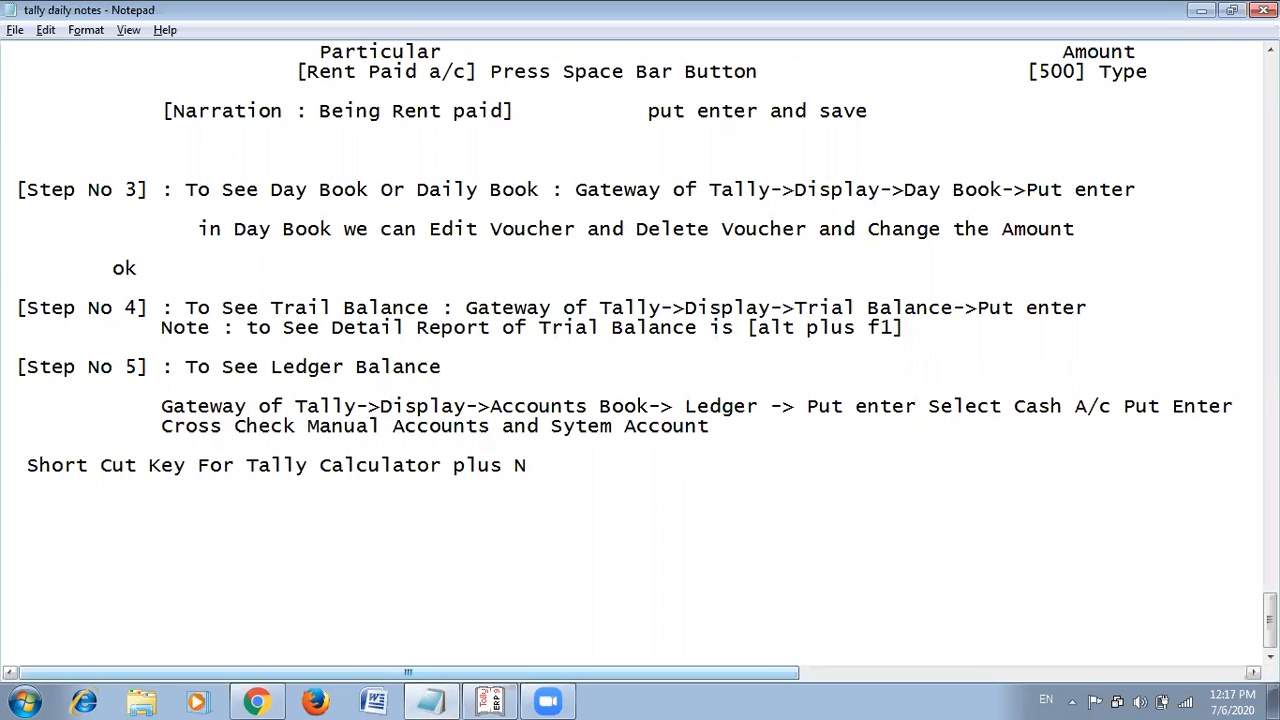
Switch to Tally.ERP 9, leave the blank ledger creation form and reopen it through the single ledger Create option.
key("alt+Tab")
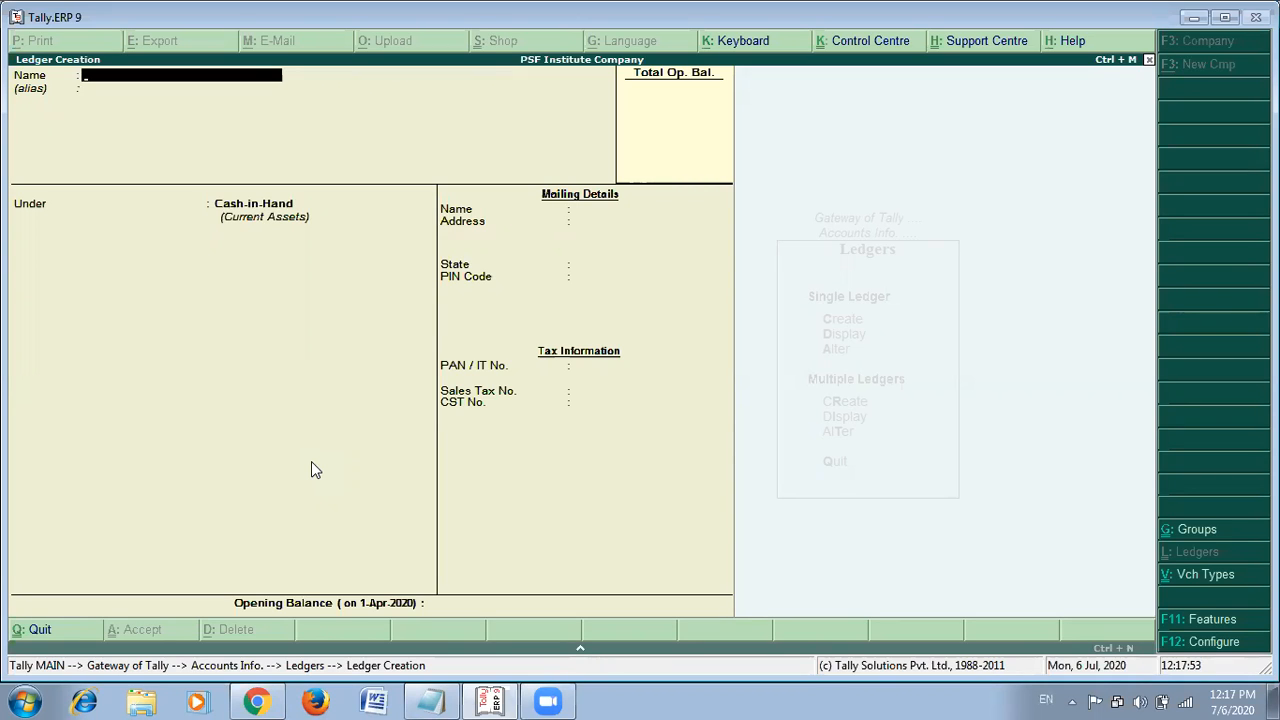
key("Escape")
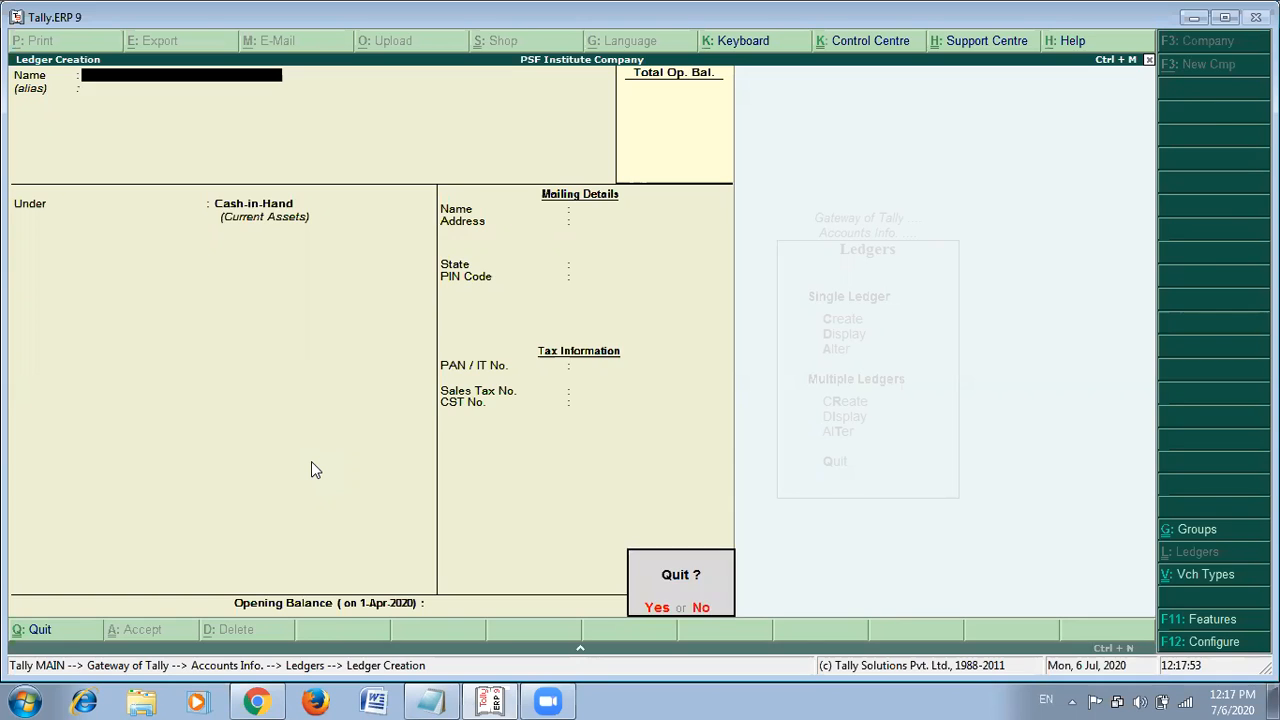
key("y")
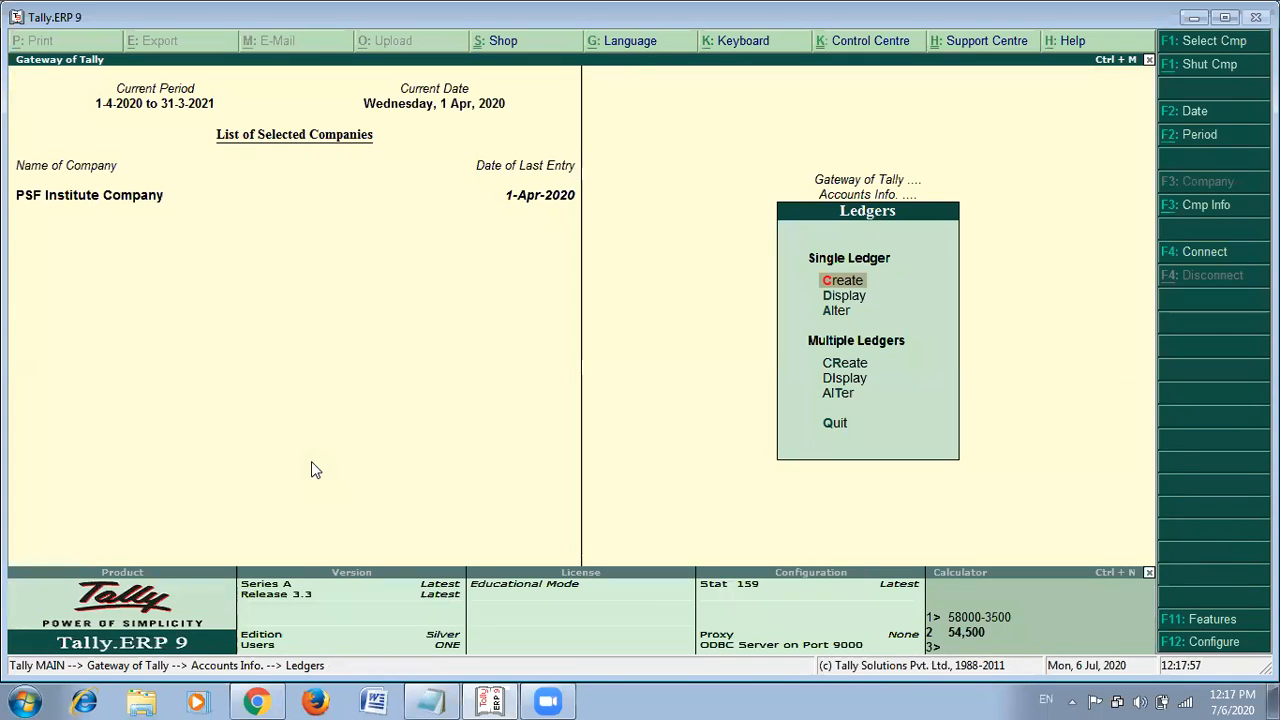
key("Down")
key("Down")
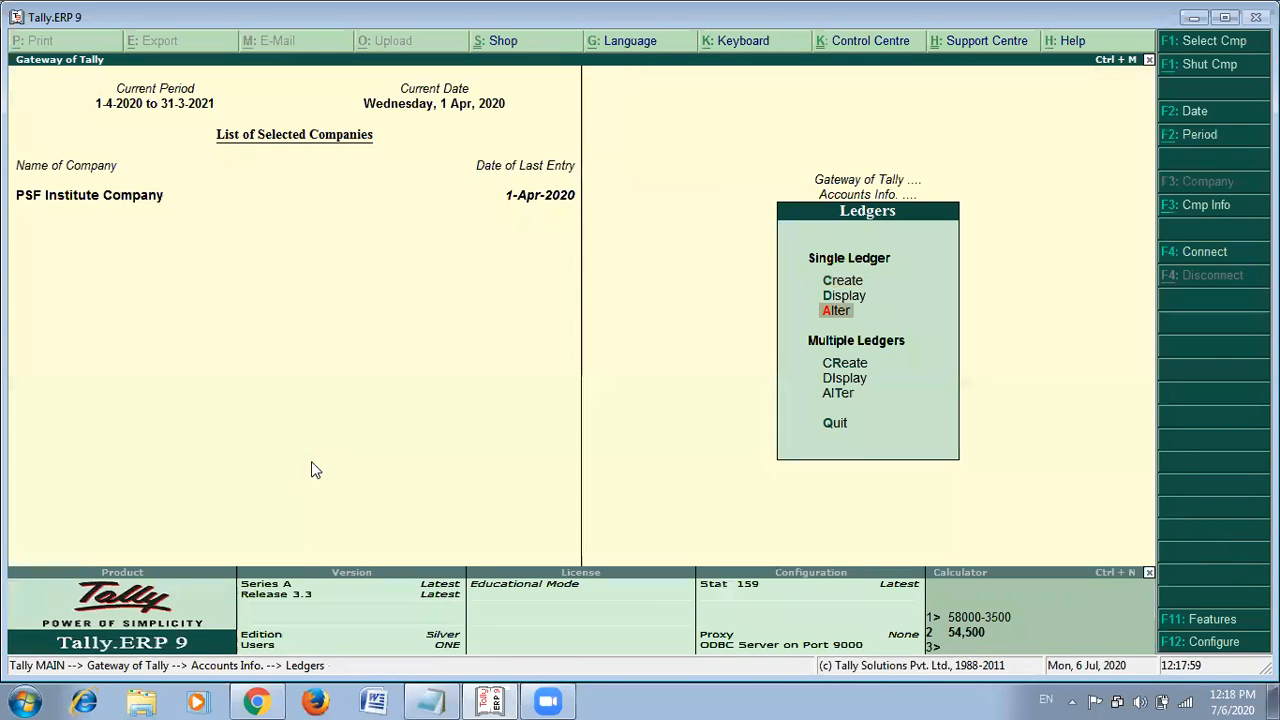
key("Up")
key("Up")
key("Return")
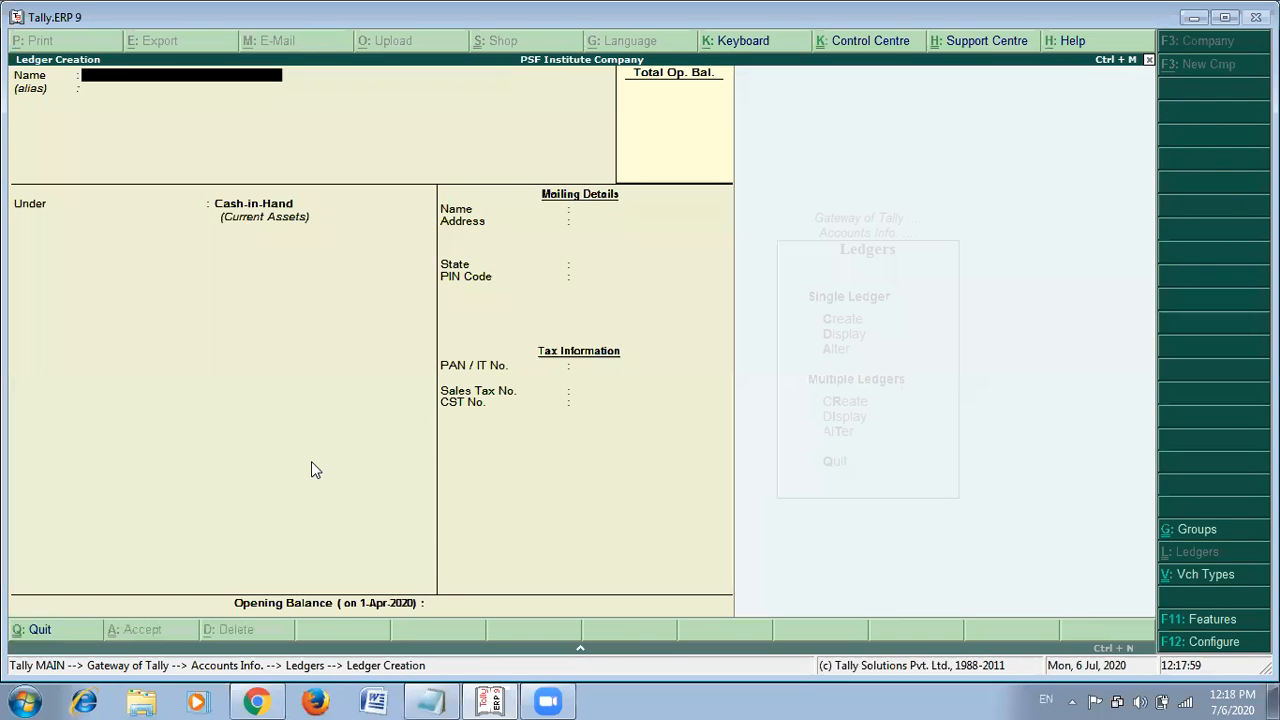
Switch to Notepad and add the line "how to Close Tally Quit contorl plus Q" below the calculator shortcut note.
key("alt+Tab")
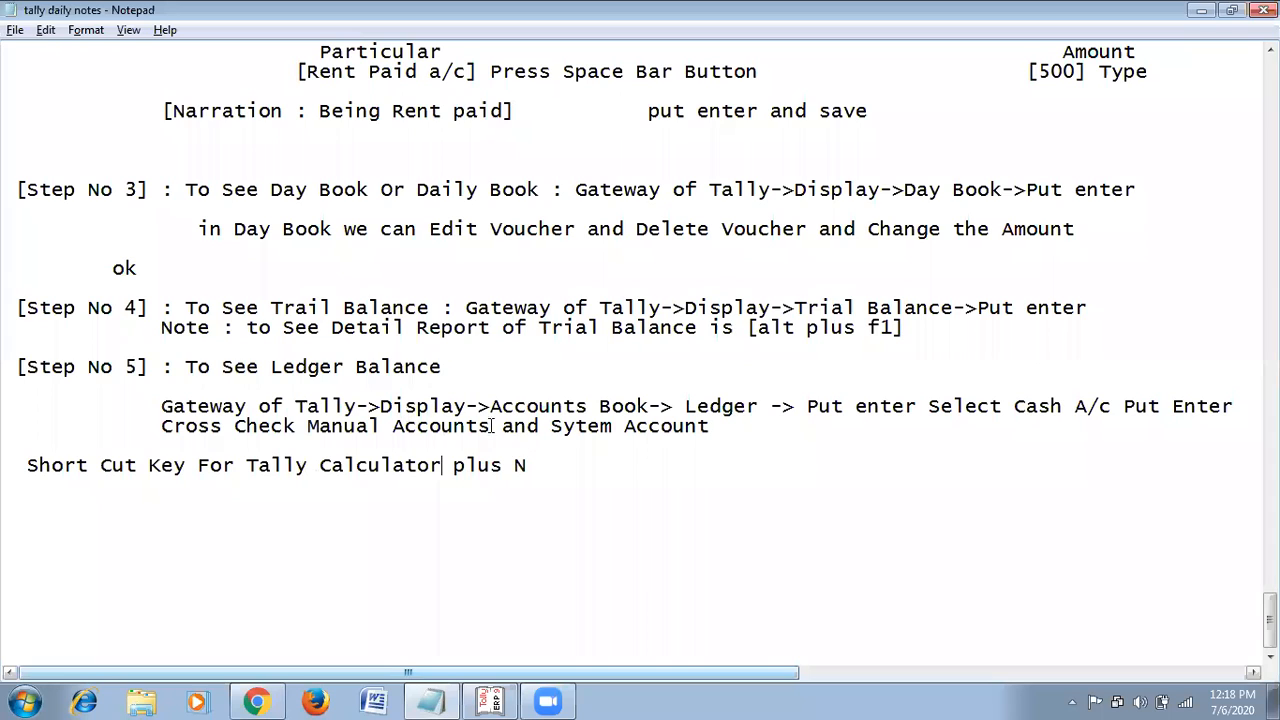
left_click(545, 467)
key("Return")
key("Return")
type("how to")
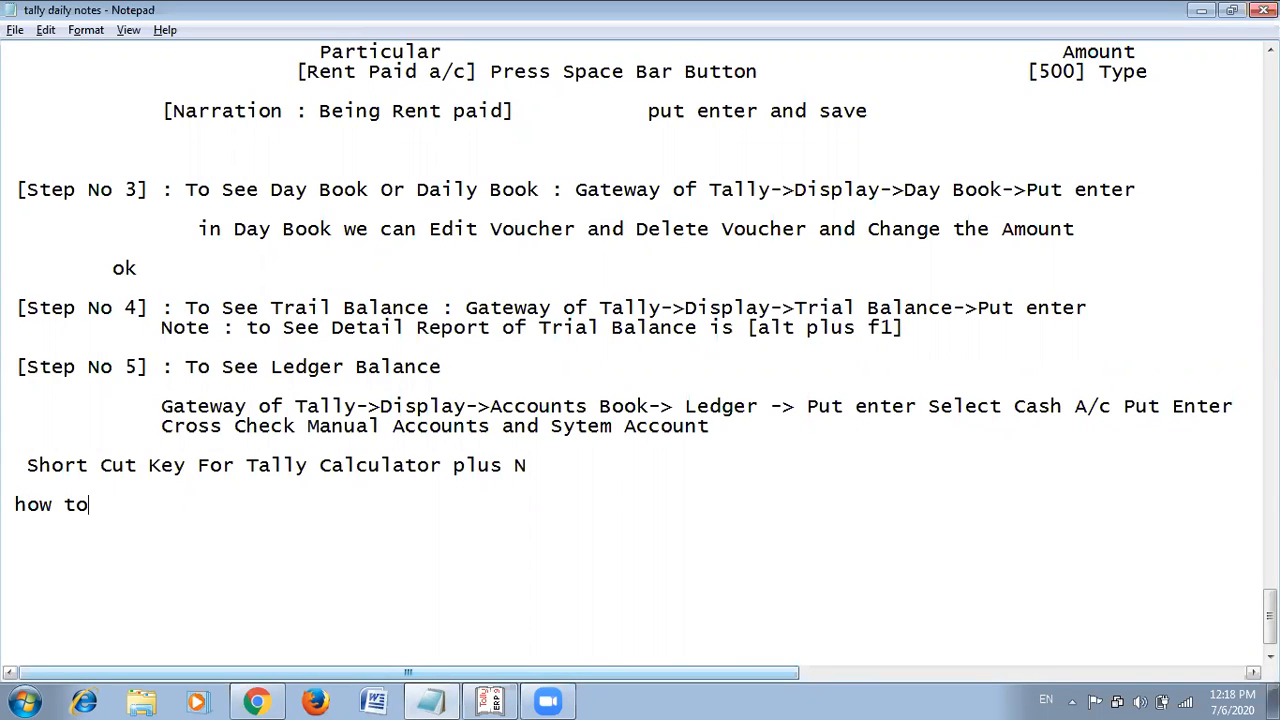
type(" Close Tallyl")
key("BackSpace")
type("C")
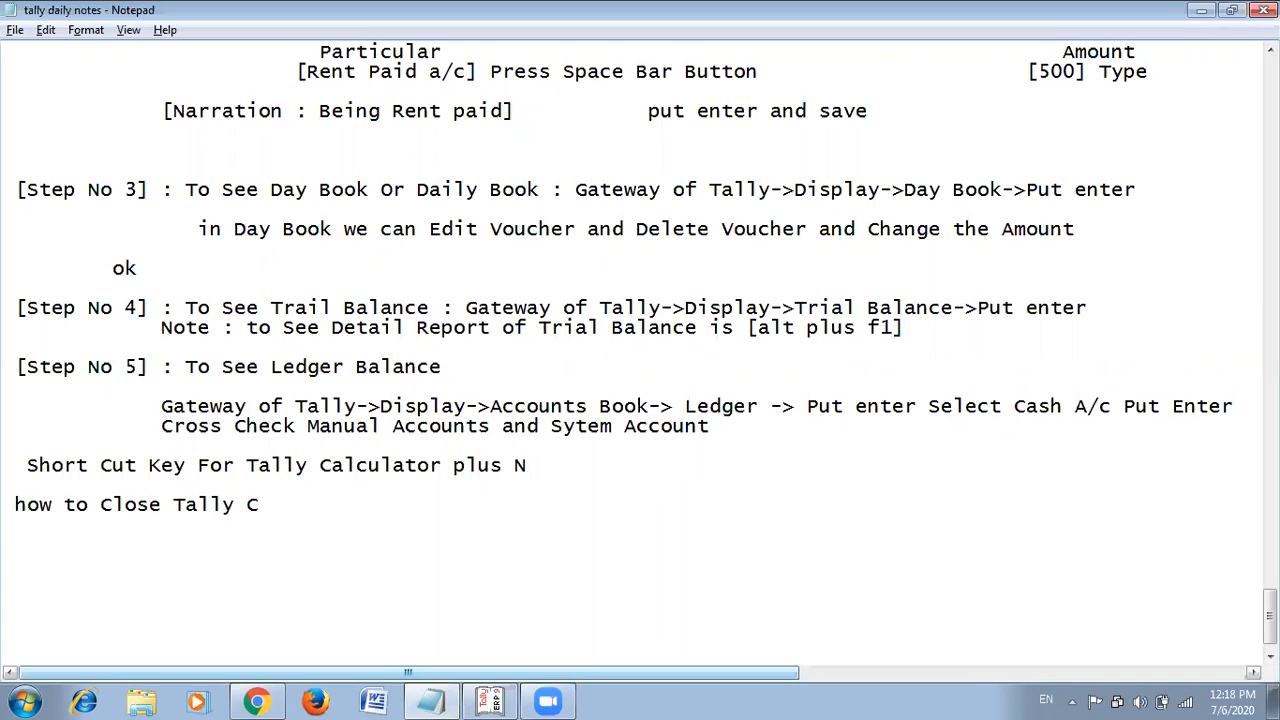
key("BackSpace")
type("Quit contol")
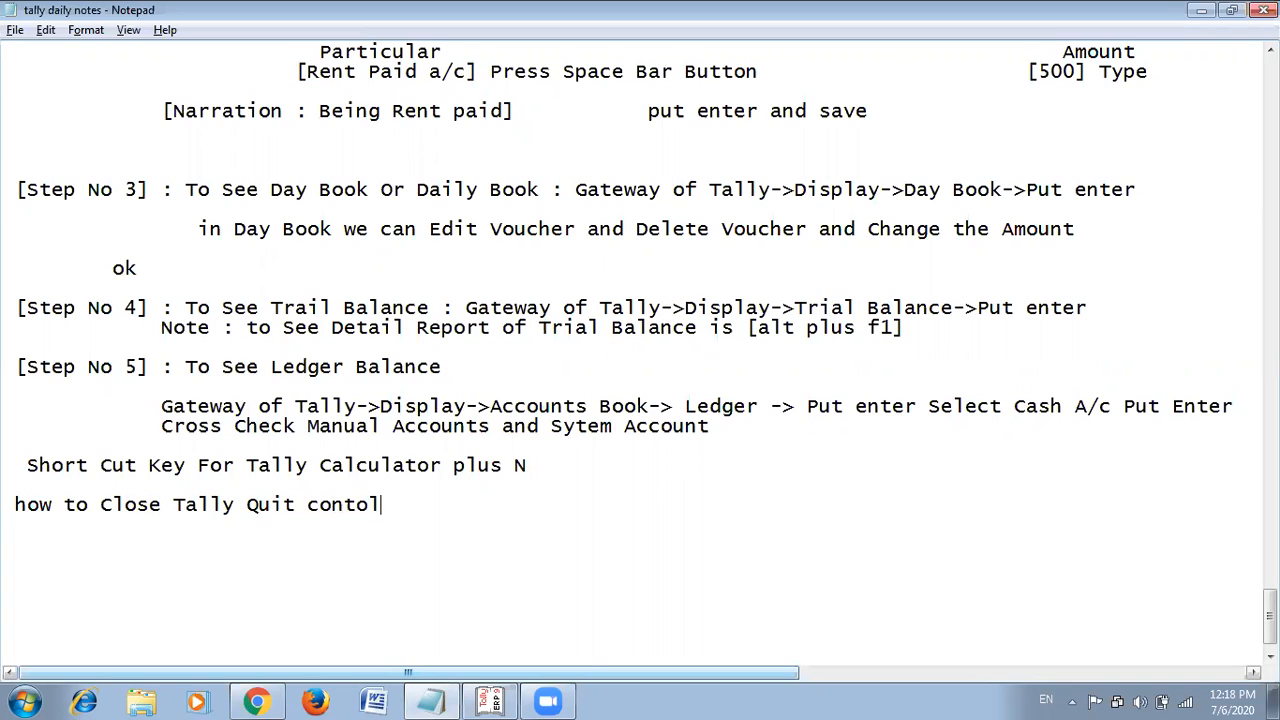
key("BackSpace")
type("rl plus q")
key("BackSpace")
type("Q")
Switch to Tally.ERP 9, back out of ledger creation to the Gateway of Tally and quit the program.
key("alt+Tab")
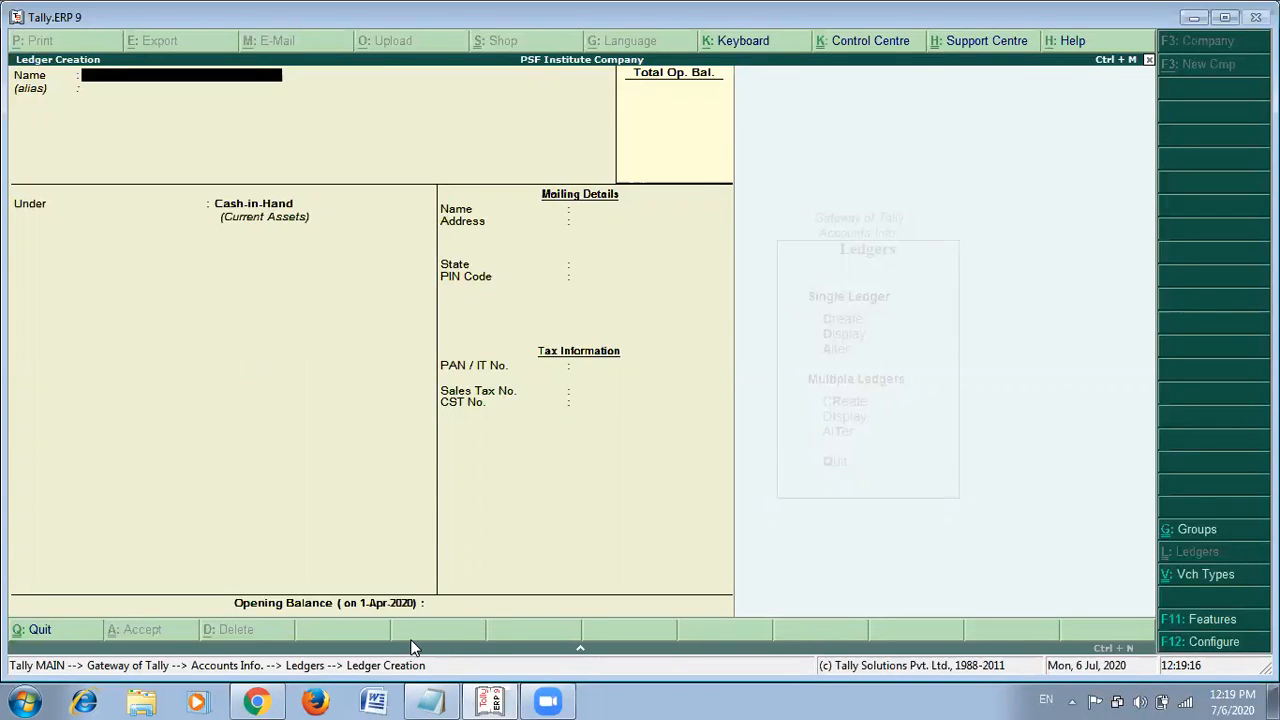
key("Escape")
key("Escape")
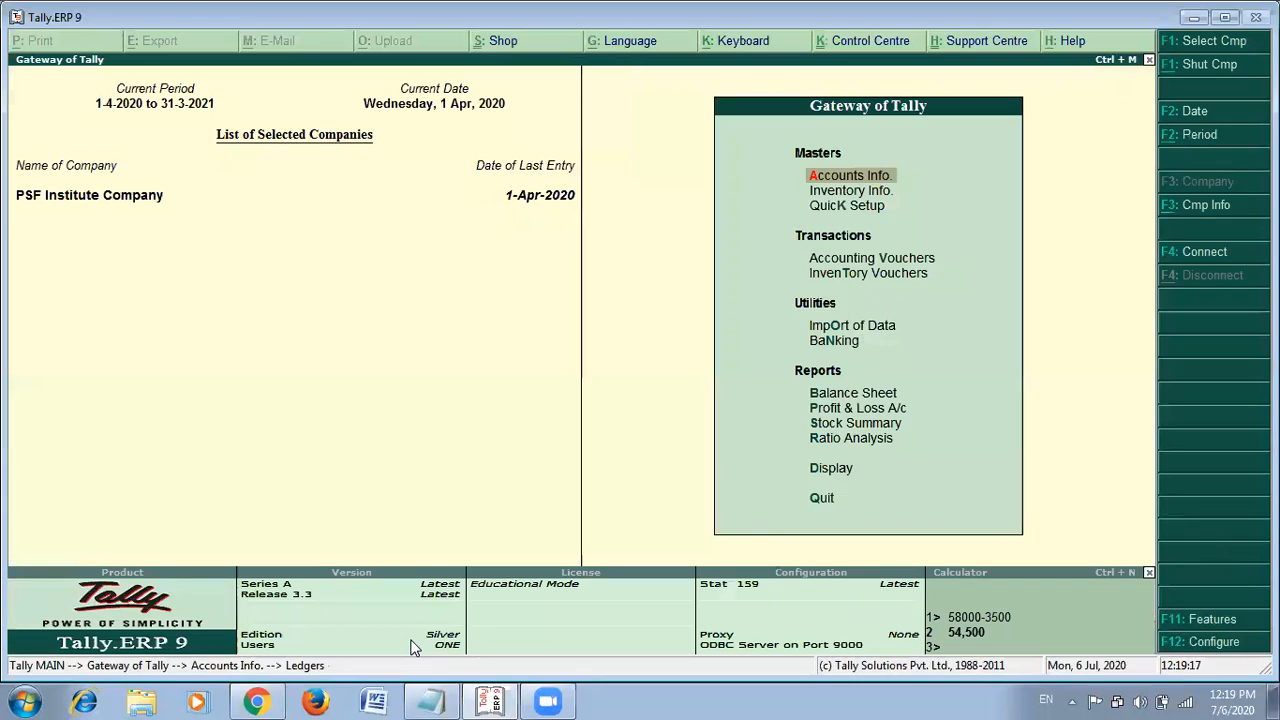
key("alt+Tab")
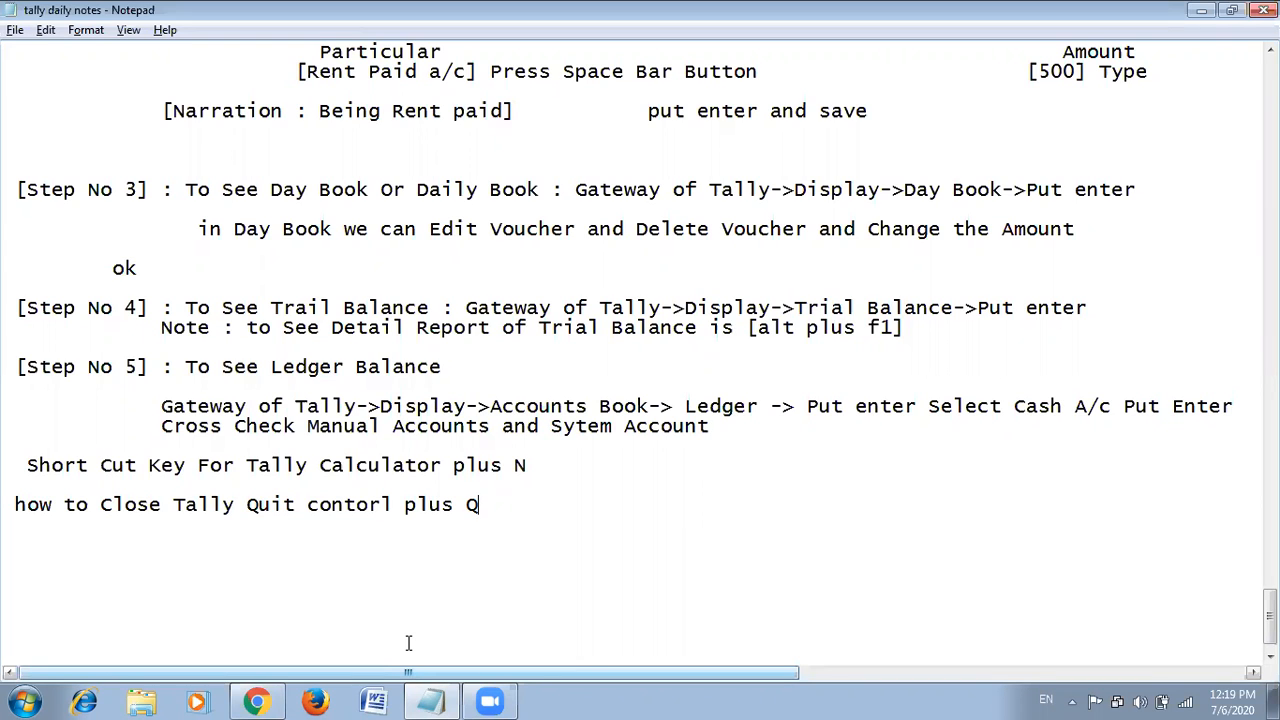
key("alt+Tab")
key("alt+Tab")
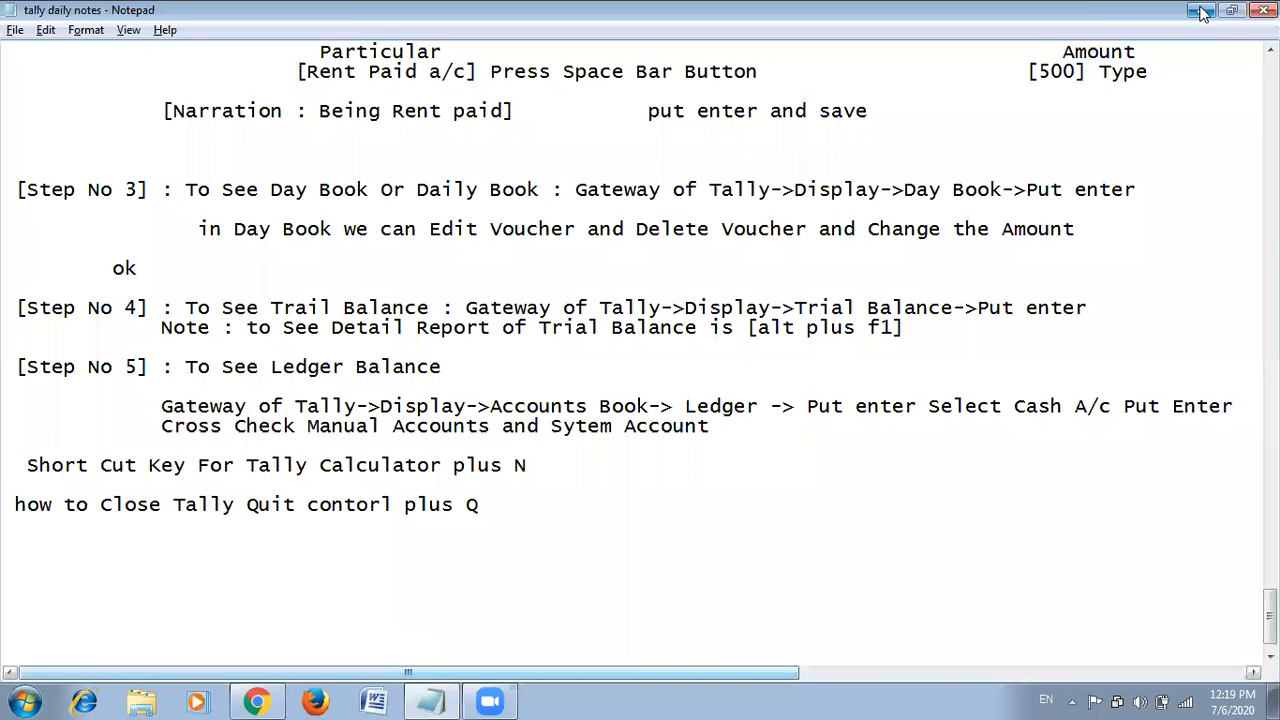
Minimize the Notepad and browser windows and launch Tally.ERP 9 from the desktop.
left_click(1201, 11)
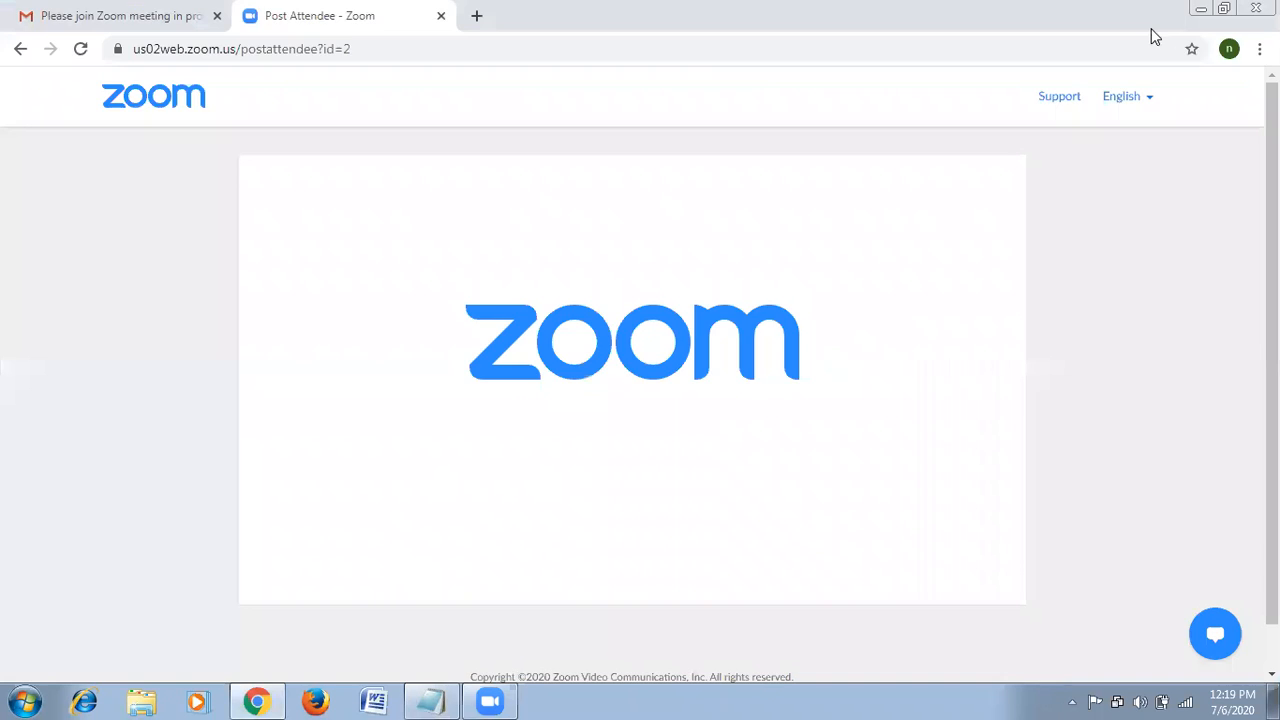
left_click(1201, 9)
left_click(252, 36)
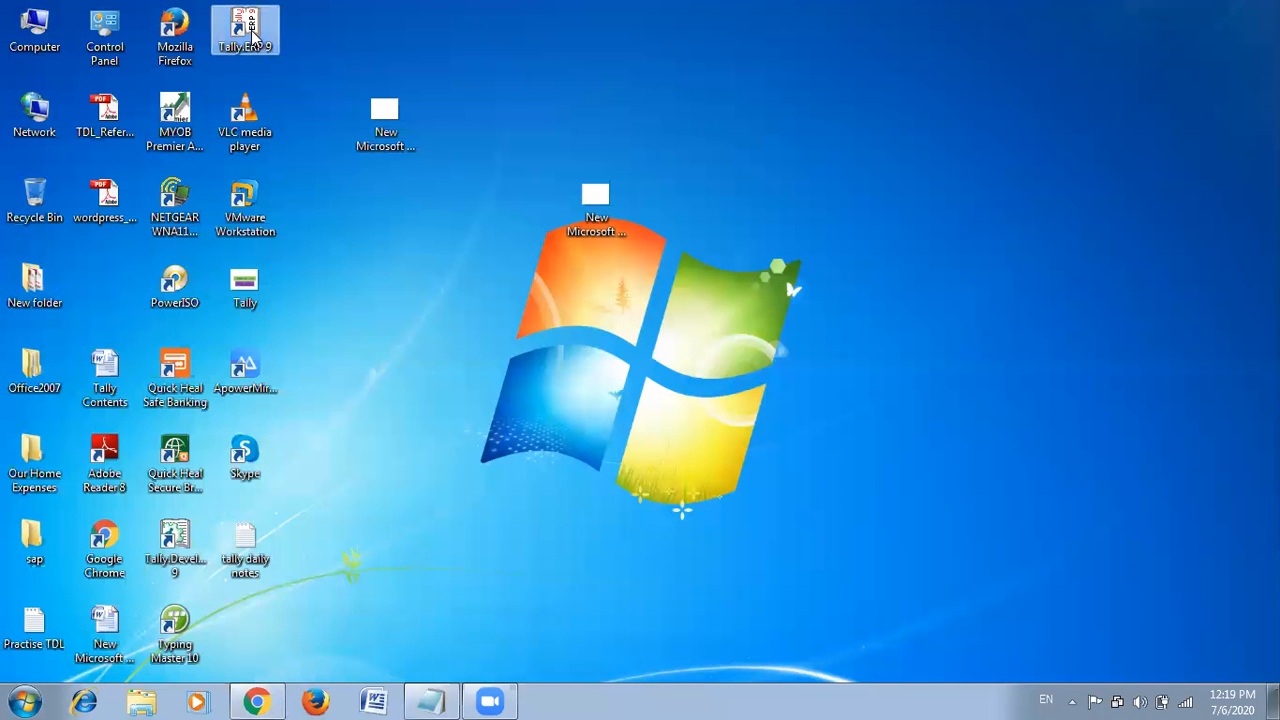
double_click(252, 36)
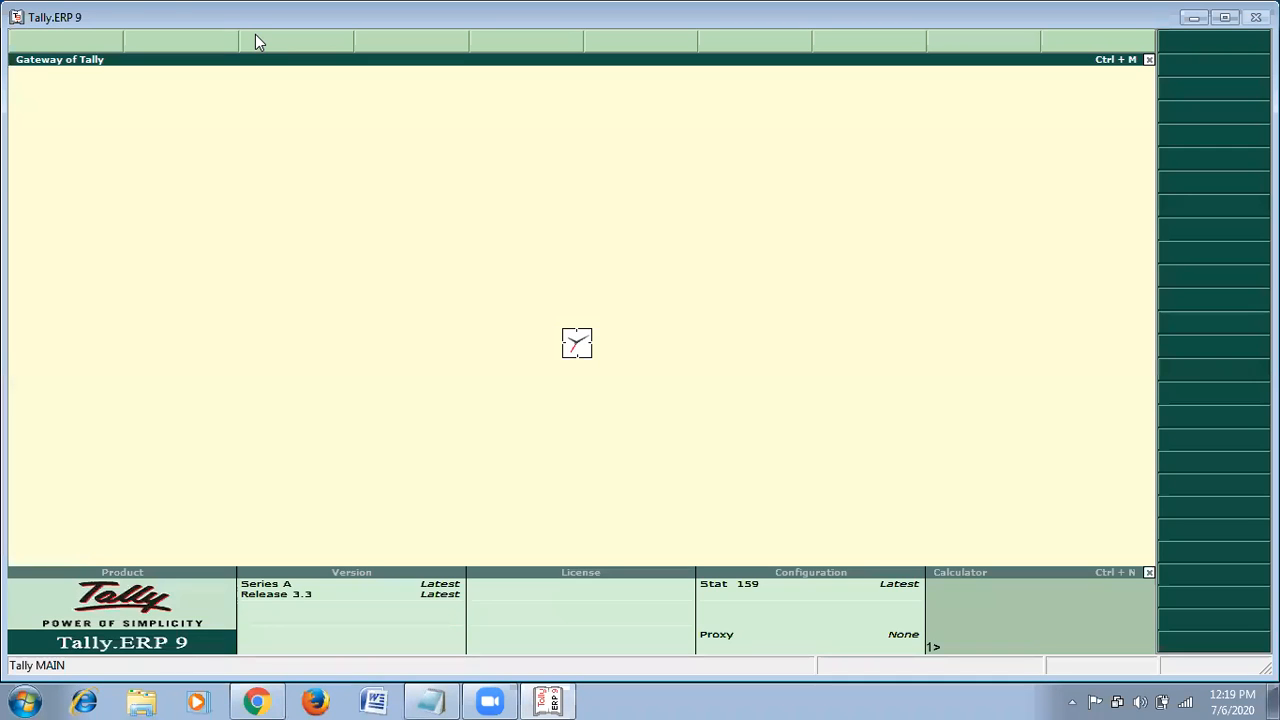
Choose Work in Educational Mode at startup and proceed to the PSF Institute Company login.
key("Down")
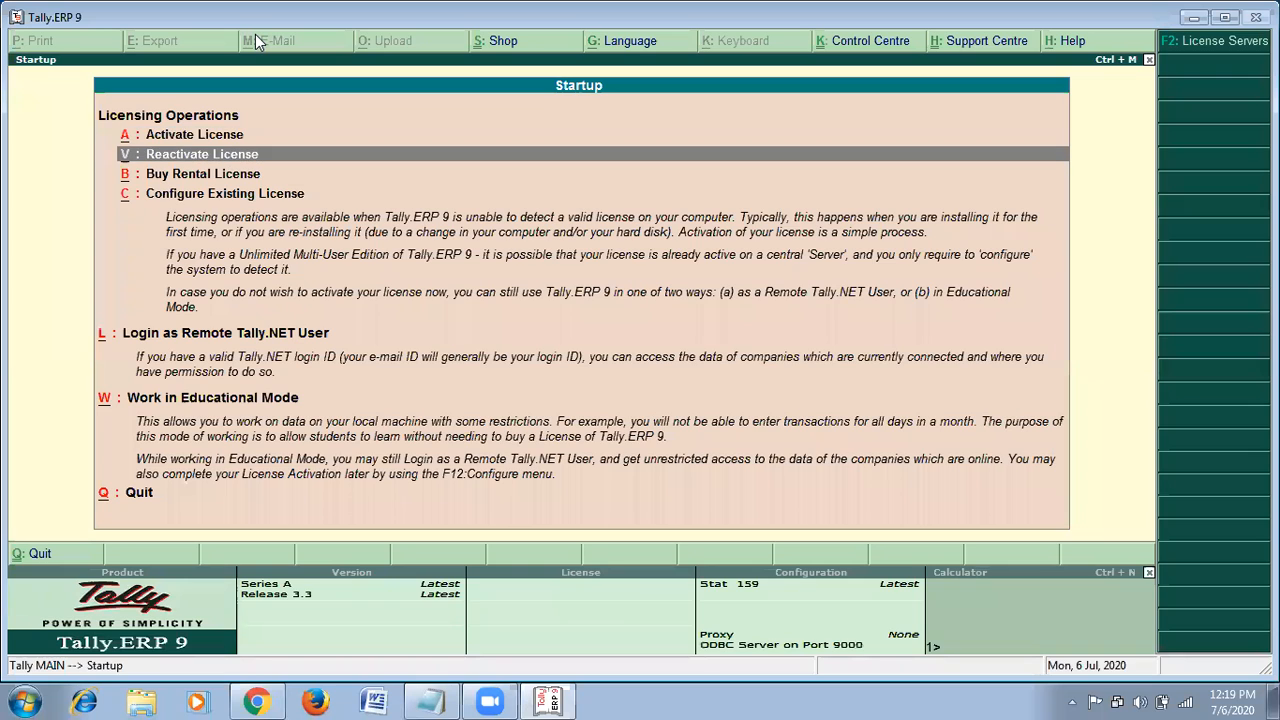
key("w")
key("Down")
key("Return")
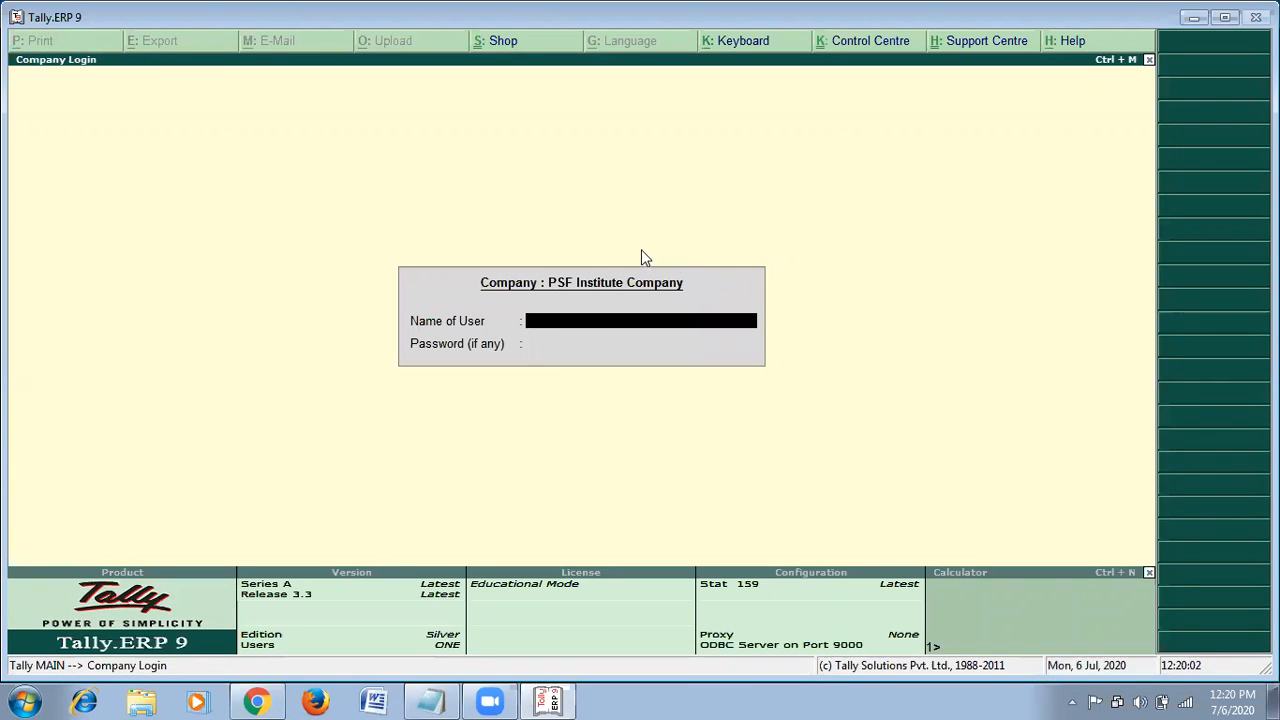
Log in to PSF Institute Company as user demo with the account password and open Accounts Info.
type("demo")
key("Return")
type("***")
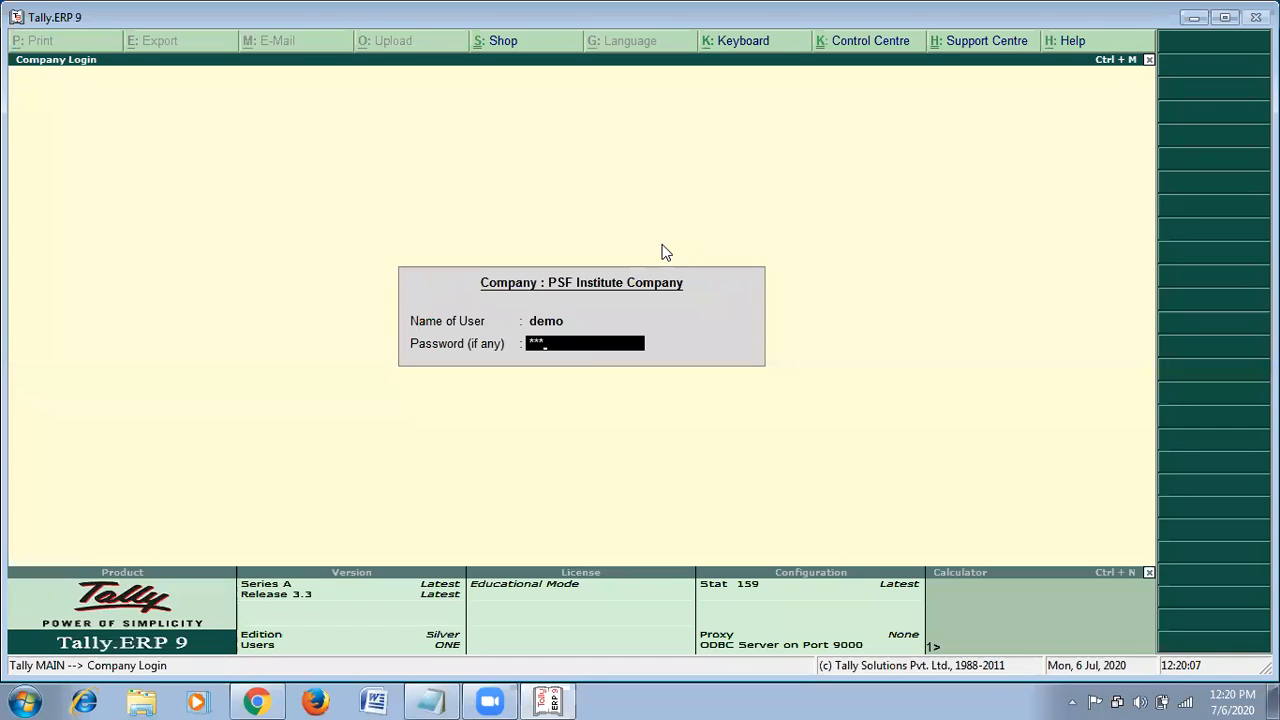
key("Return")
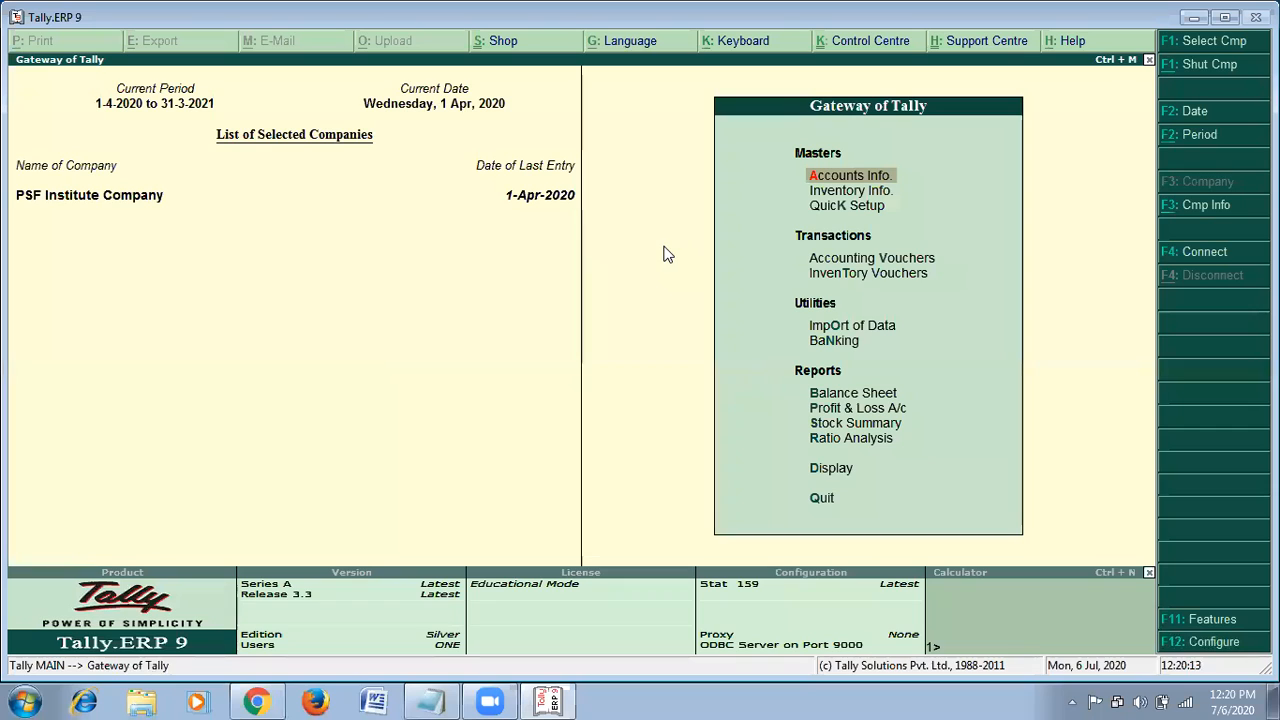
key("Return")
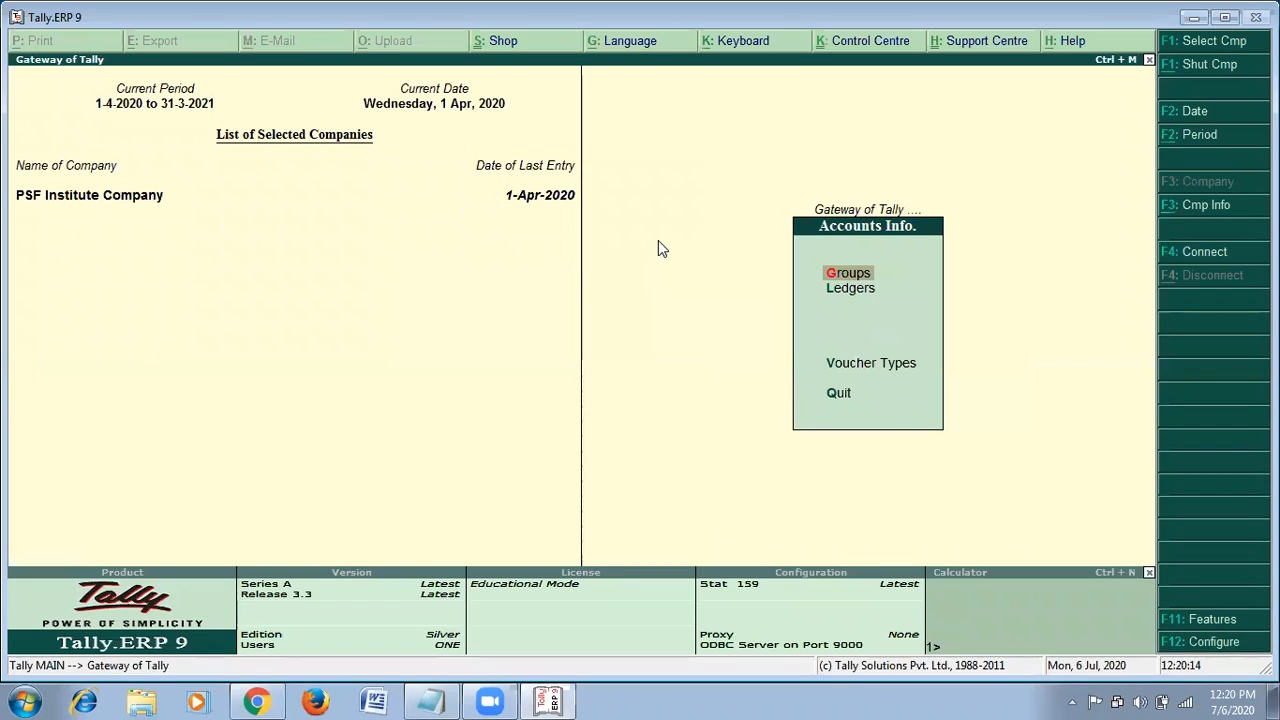
Open the single-ledger alteration list from Accounts Info to view the company's existing ledgers.
key("Down")
key("Return")
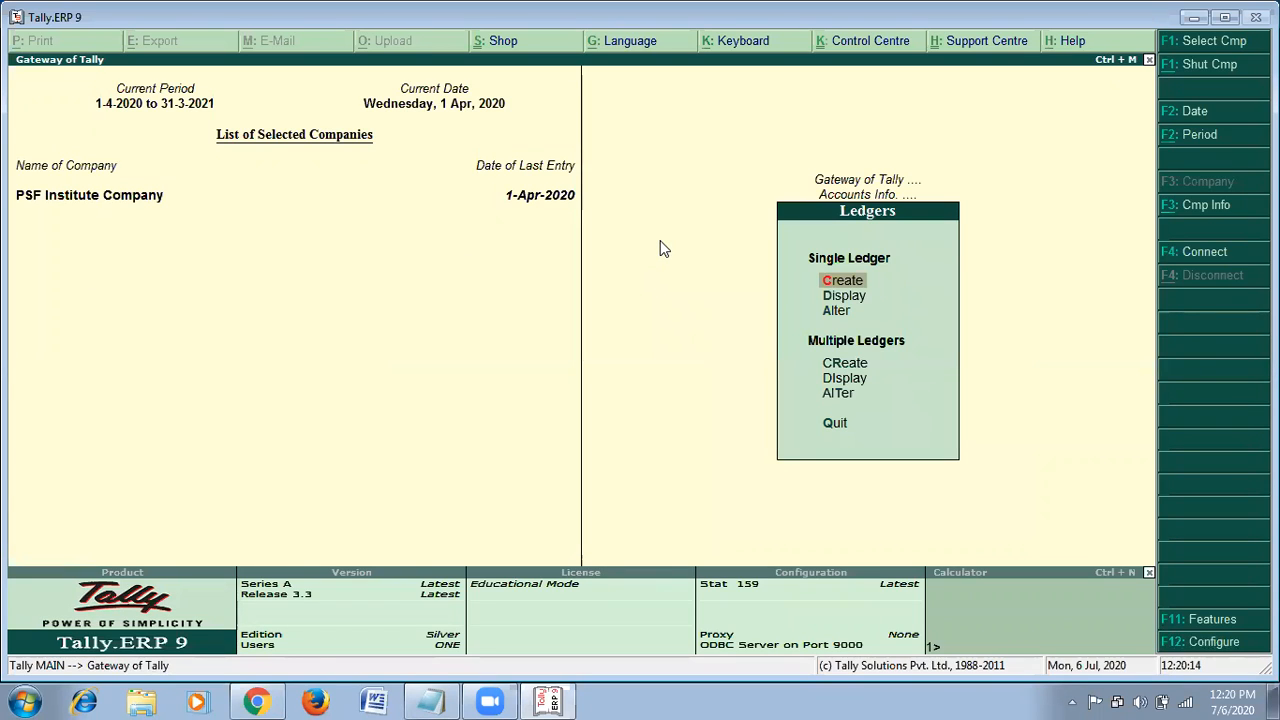
key("Down")
key("Down")
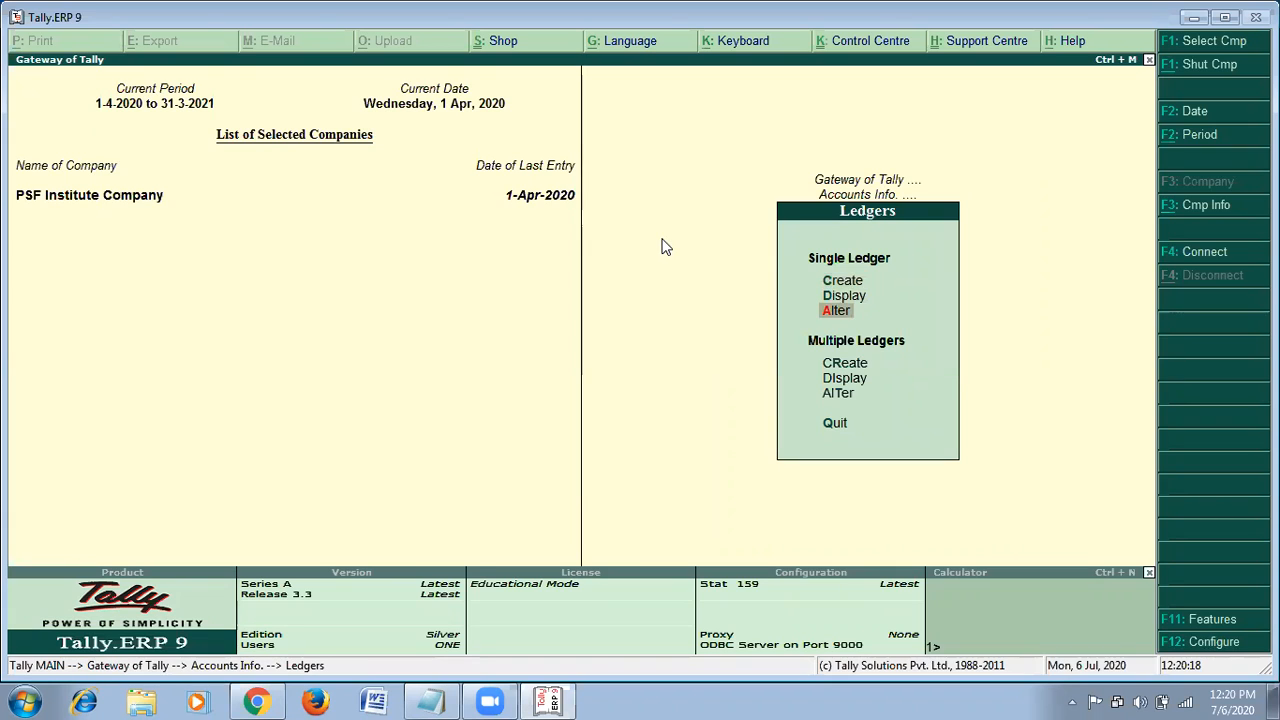
key("Return")
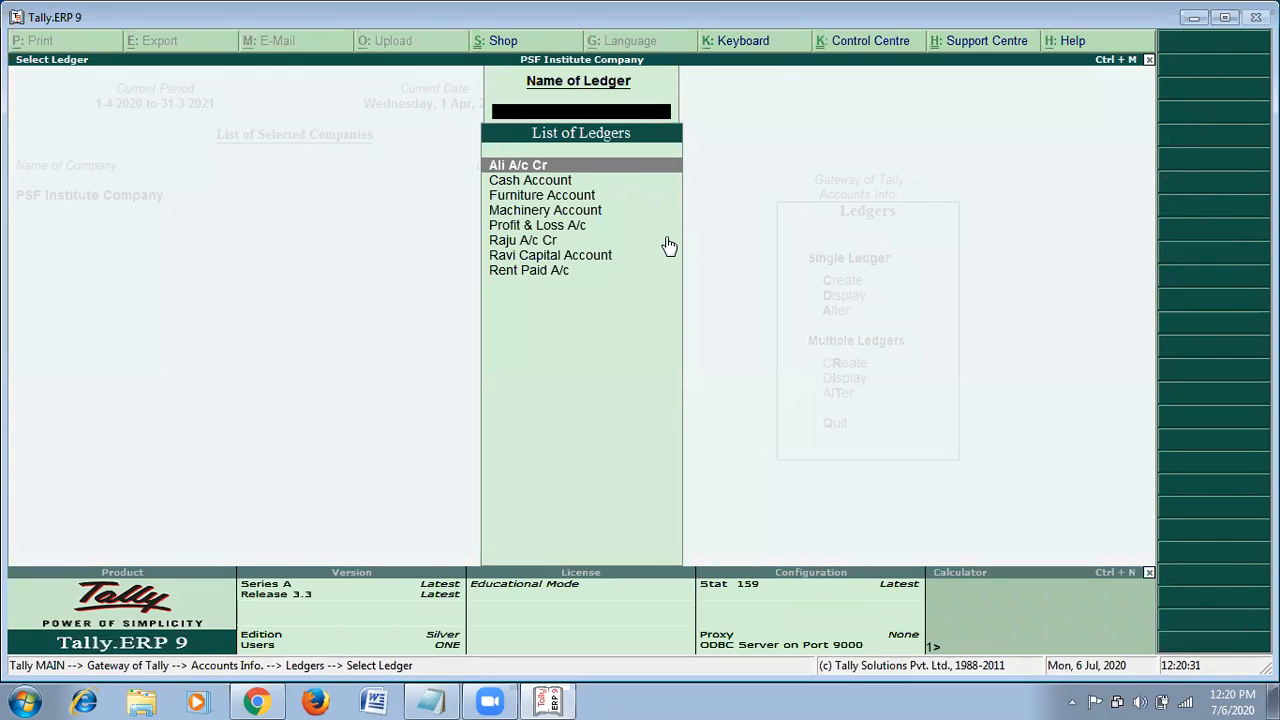
Back out of the ledger list and Ledgers menu, and quit Tally.ERP 9.
key("Escape")
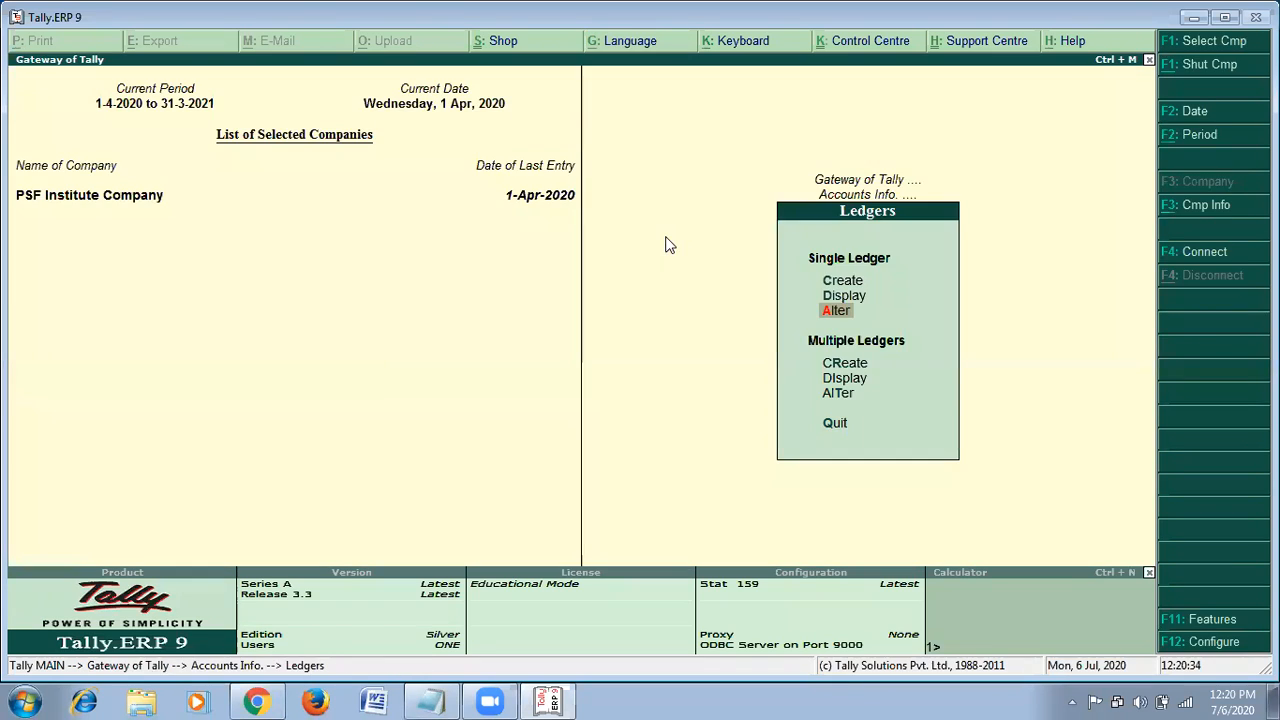
key("Escape")
key("Escape")
key("Return")
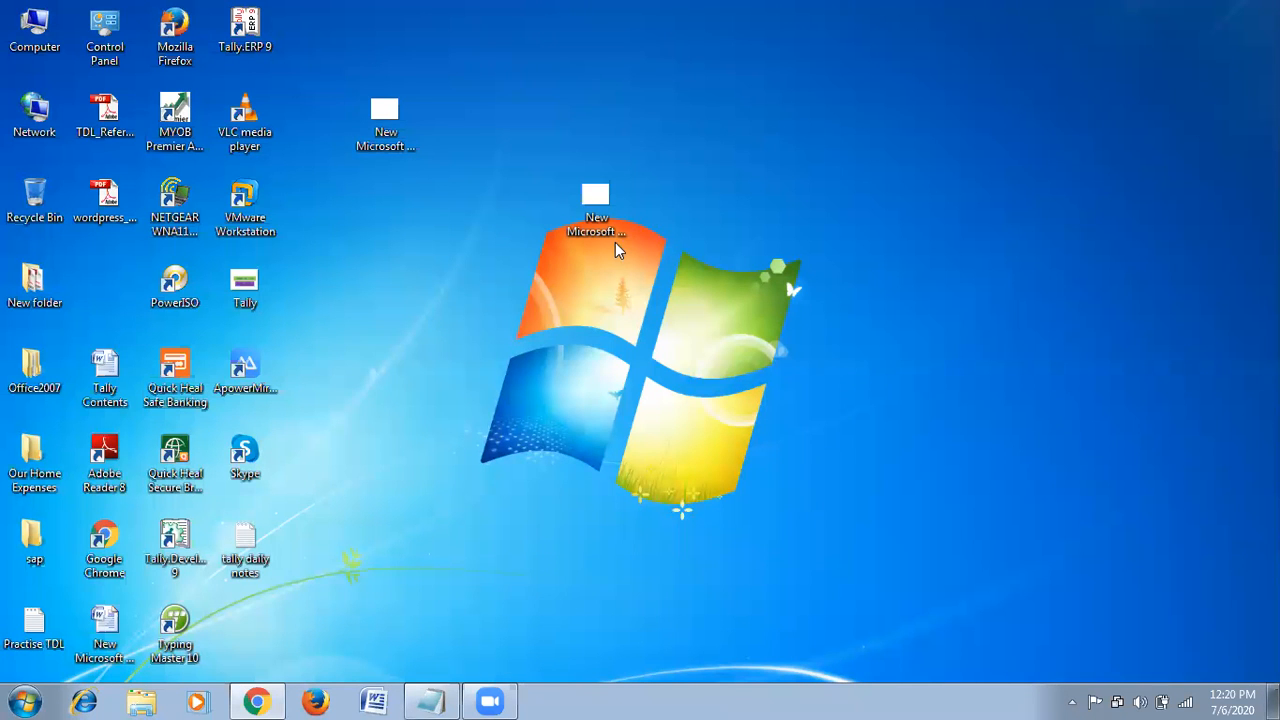
Switch to the tally daily notes in Notepad and review the company creation, ledger, voucher and report notes through to the closing shortcuts.
left_click(431, 701)
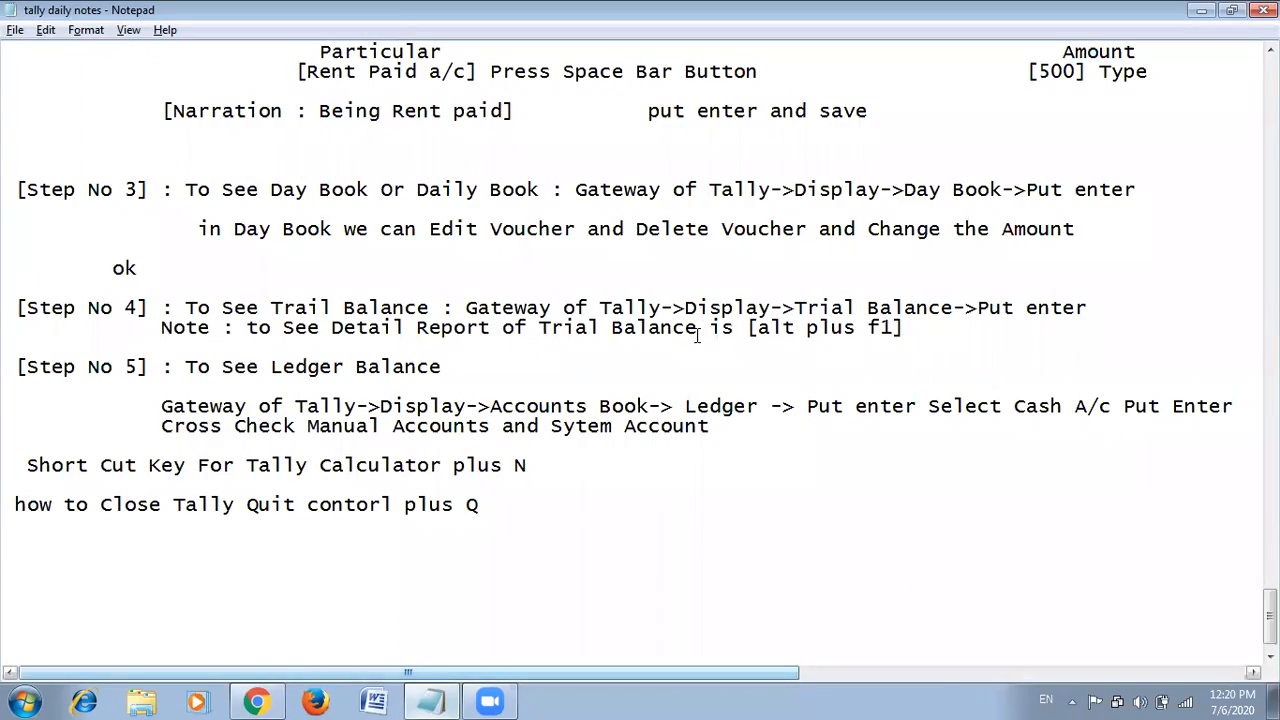
scroll(698, 336, "up", 2)
scroll(698, 340, "up", 20)
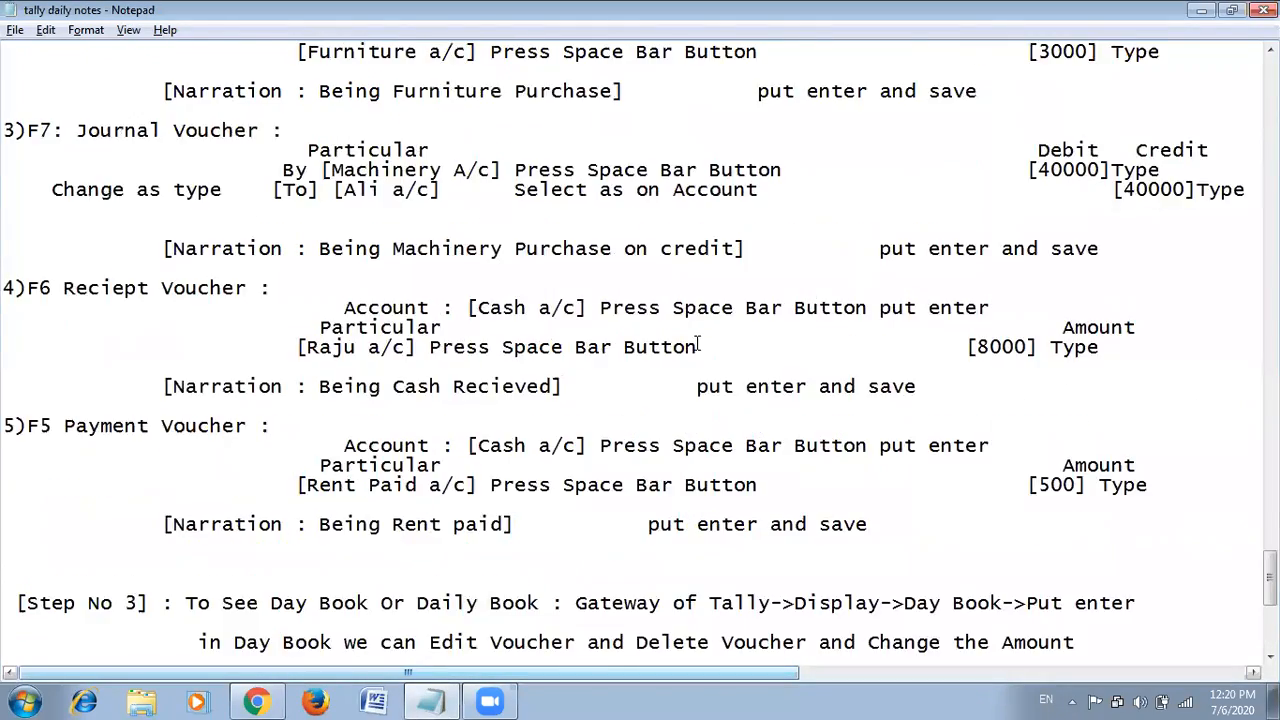
scroll(698, 343, "up", 20)
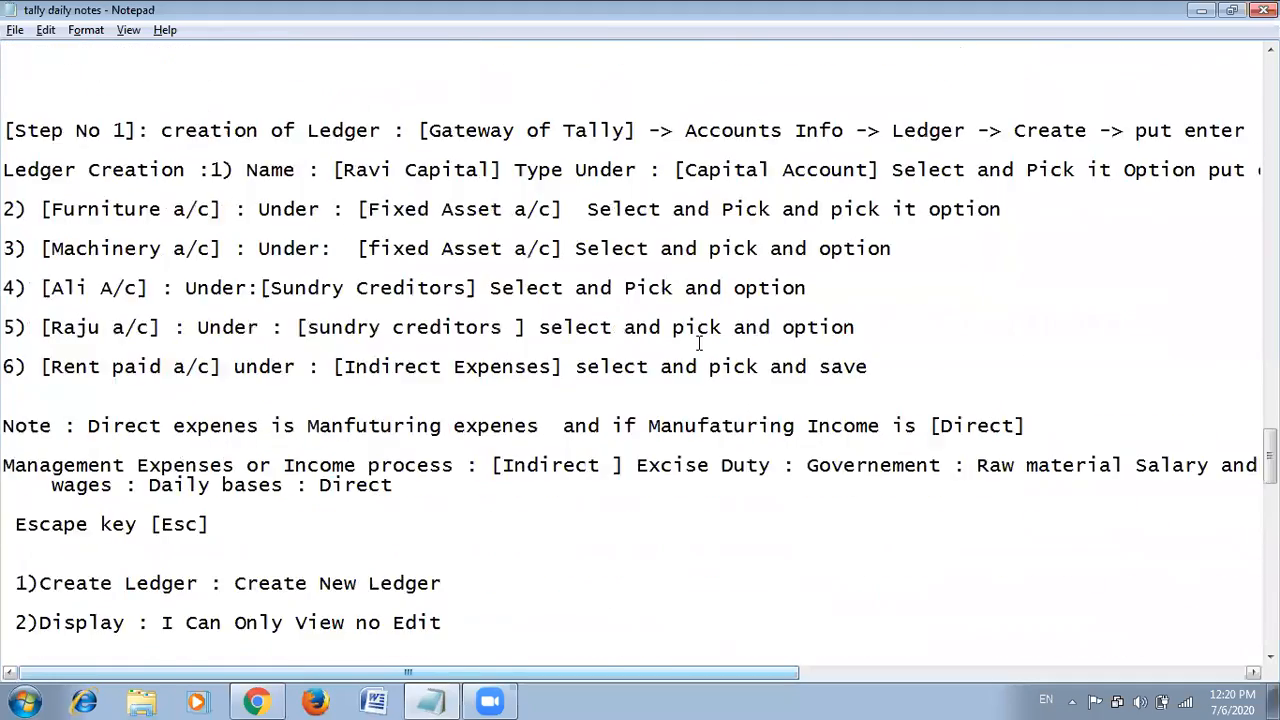
scroll(698, 343, "up", 3)
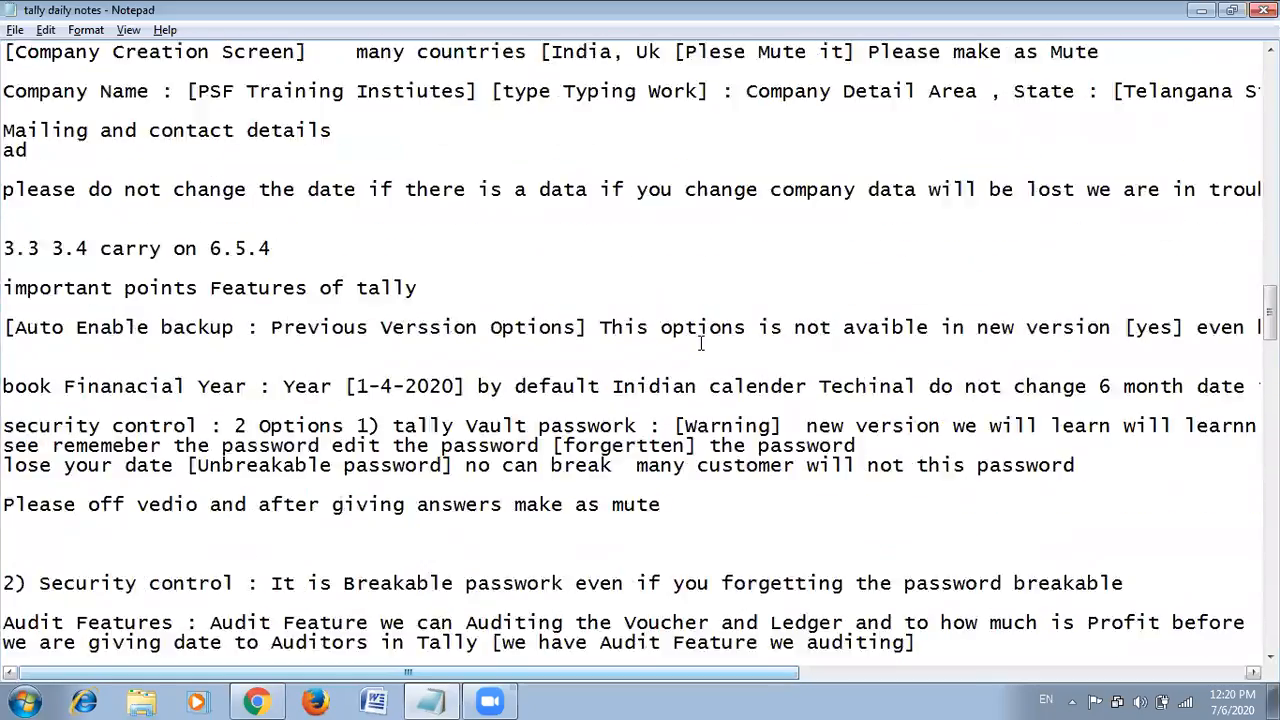
scroll(700, 343, "down", 20)
scroll(704, 343, "down", 20)
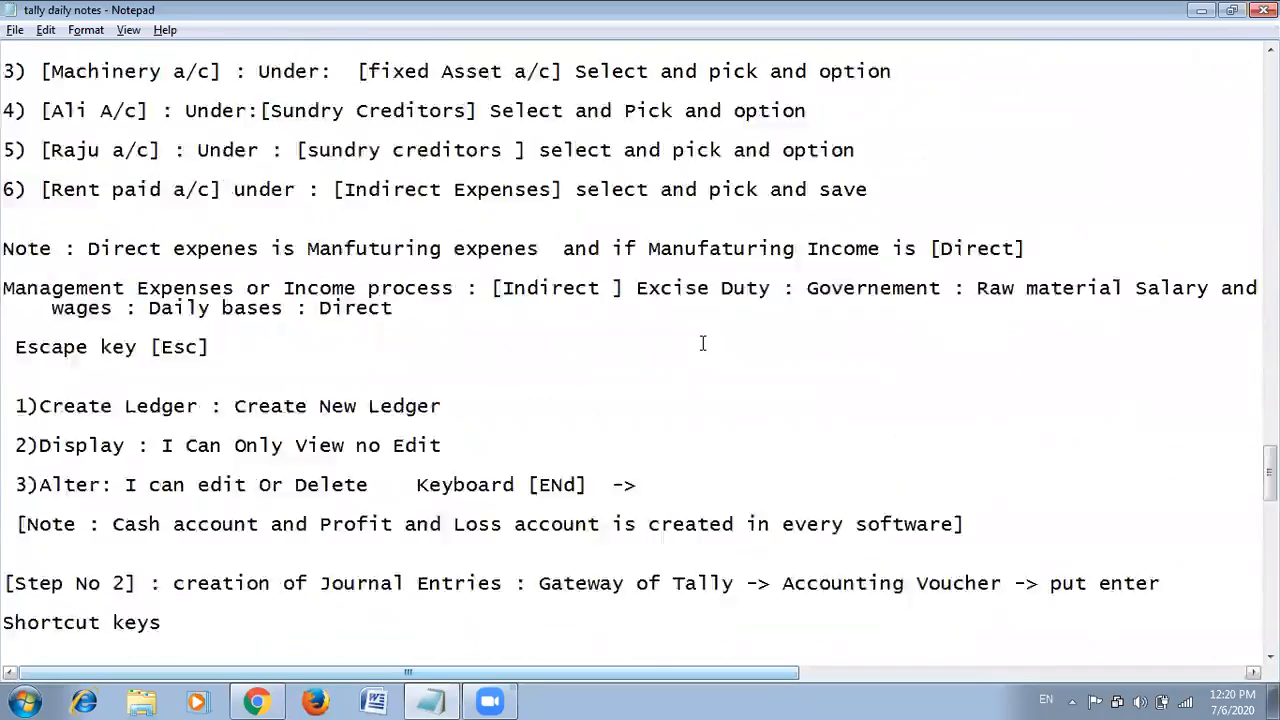
scroll(701, 341, "down", 9)
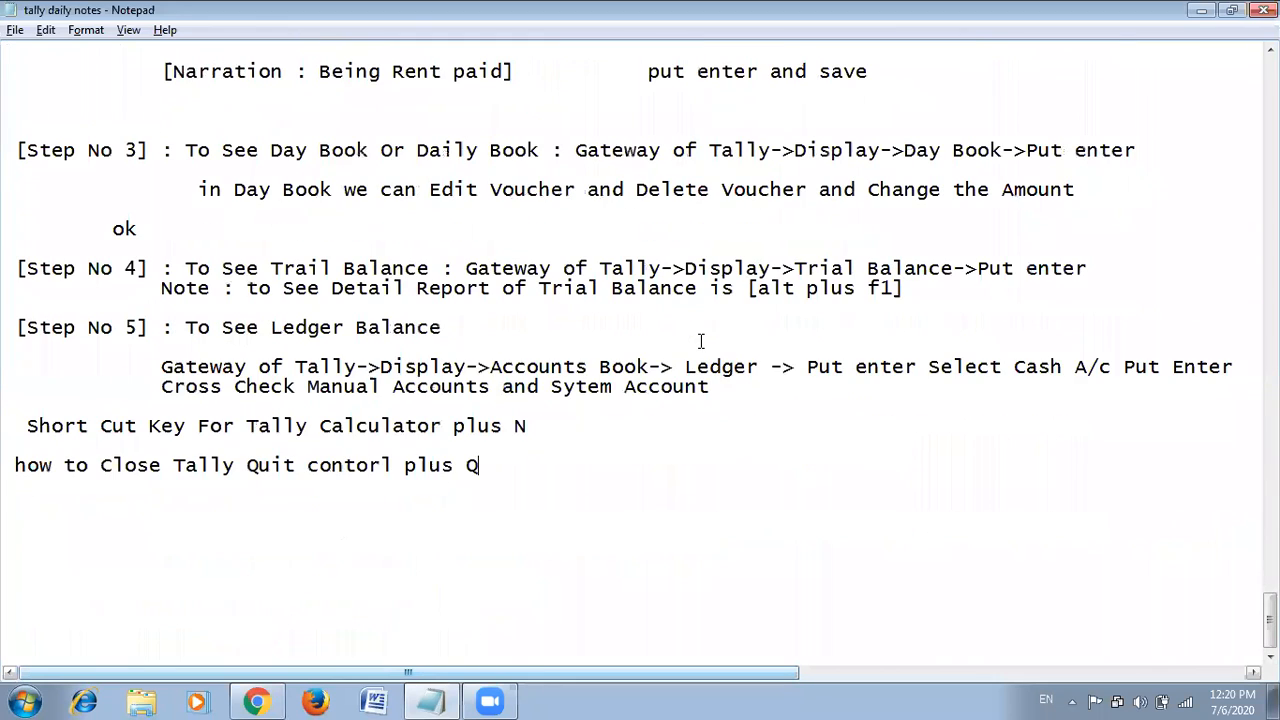